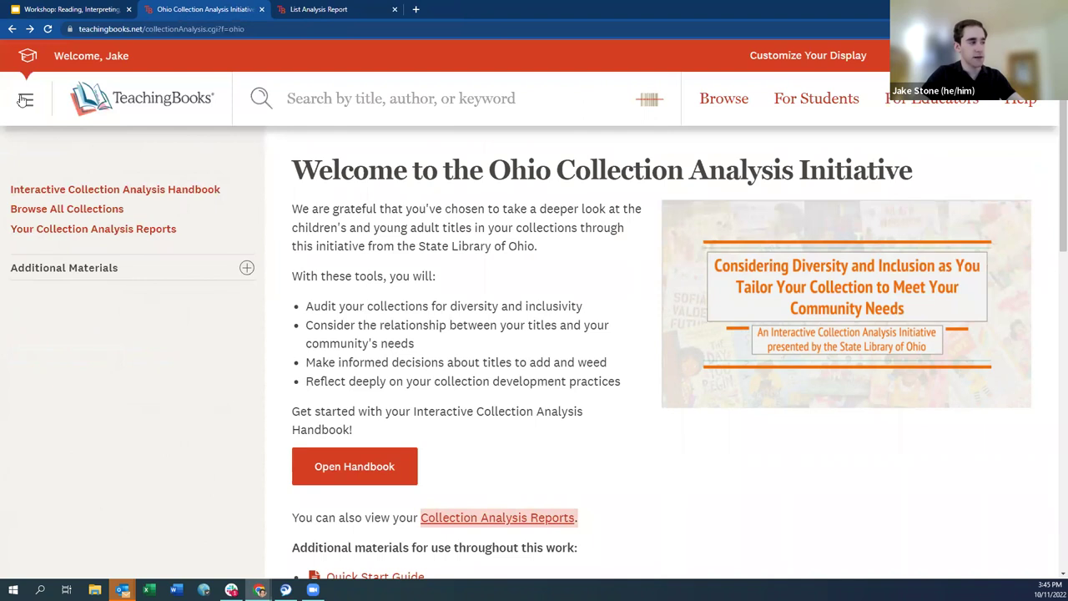
# - Close the Ohio Collection Analysis Initiative tab and bring up the Collection Analysis Reports page
pyautogui.click(23, 100)
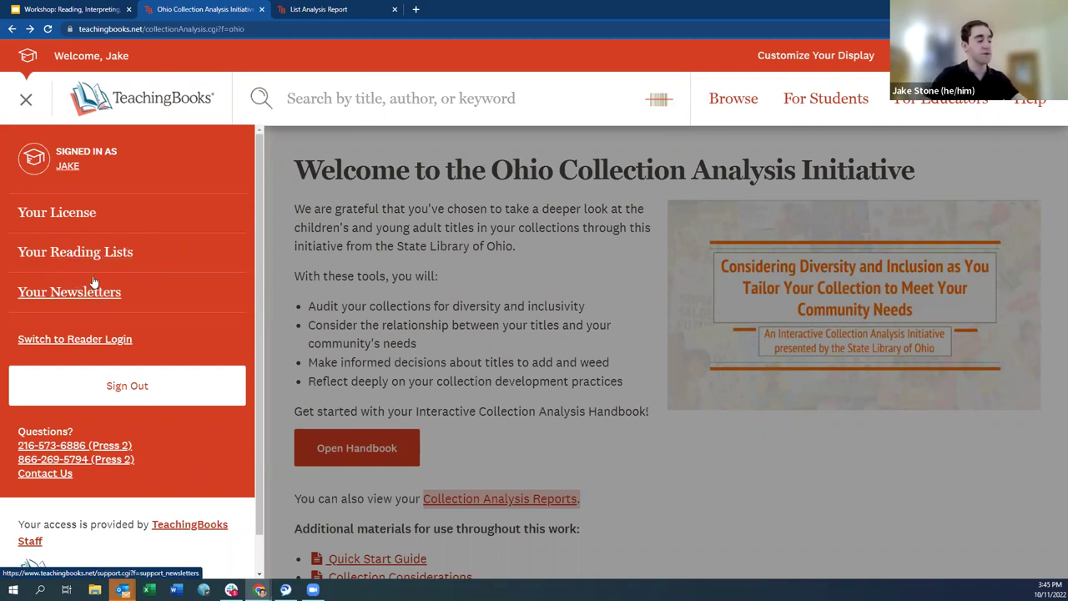
pyautogui.click(625, 425)
pyautogui.moveTo(332, 6); pyautogui.dragTo(200, 9)
pyautogui.click(395, 10)
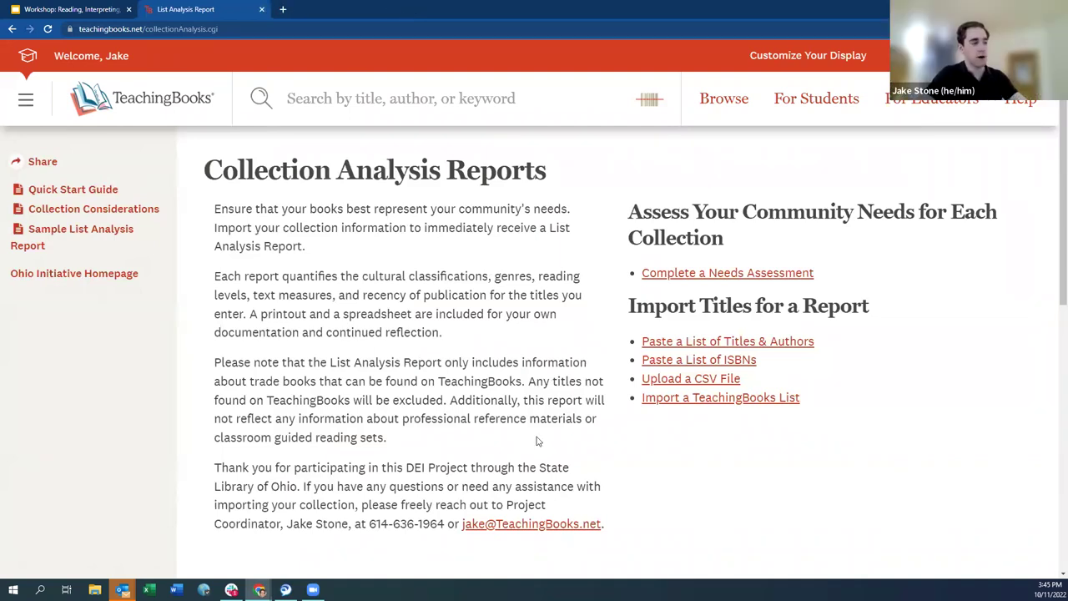
pyautogui.scroll(-3, 536, 440)
pyautogui.scroll(2, 810, 382)
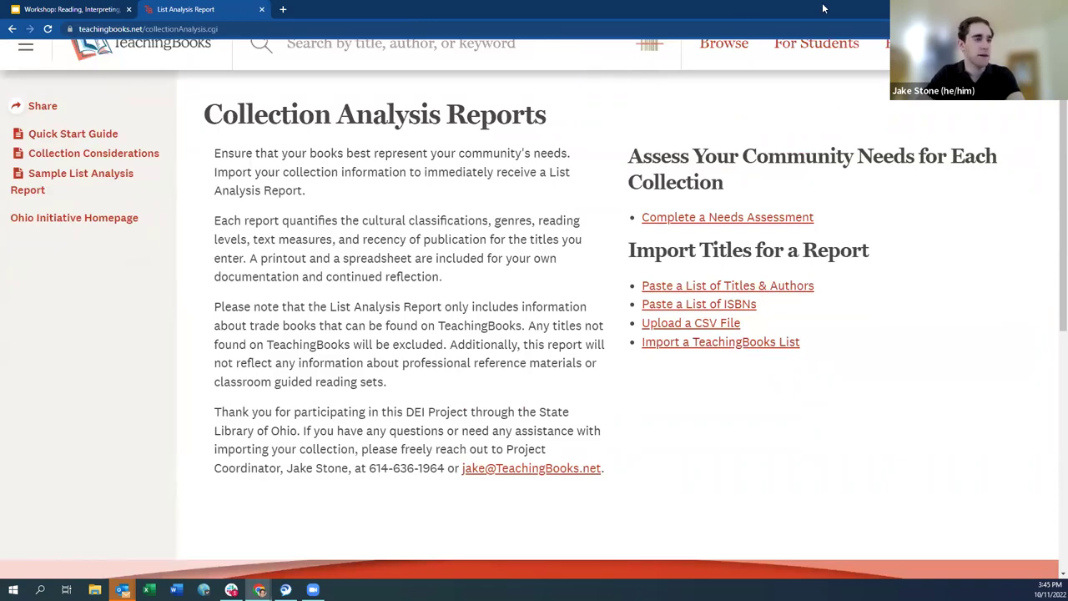
# - Open the Older Readers Sample CSV file from the desktop in Excel and widen the Title, Author and ISBN columns
pyautogui.doubleClick(879, 12)
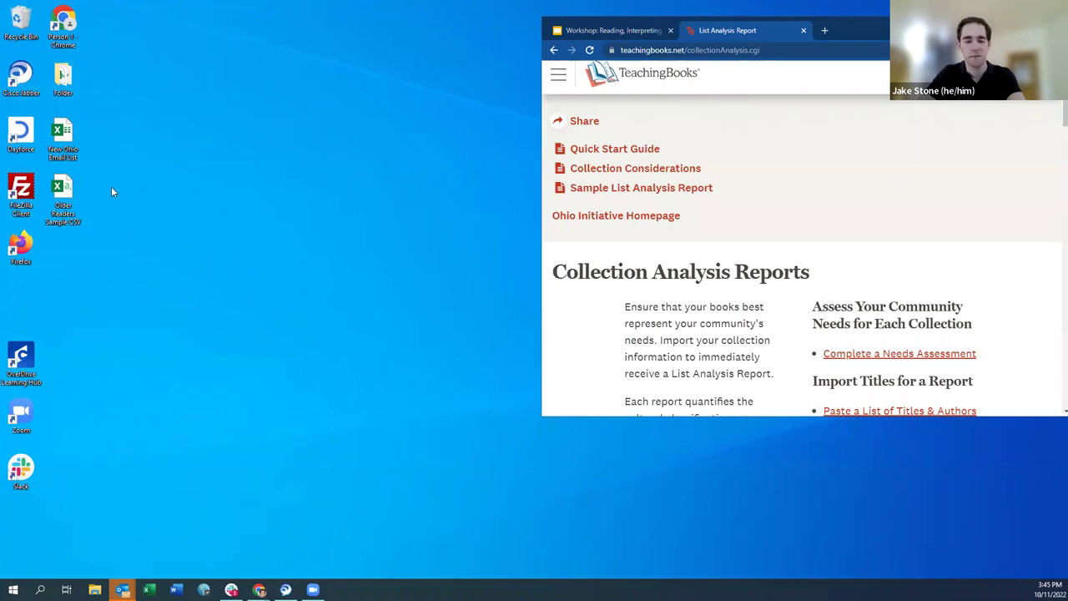
pyautogui.doubleClick(67, 197)
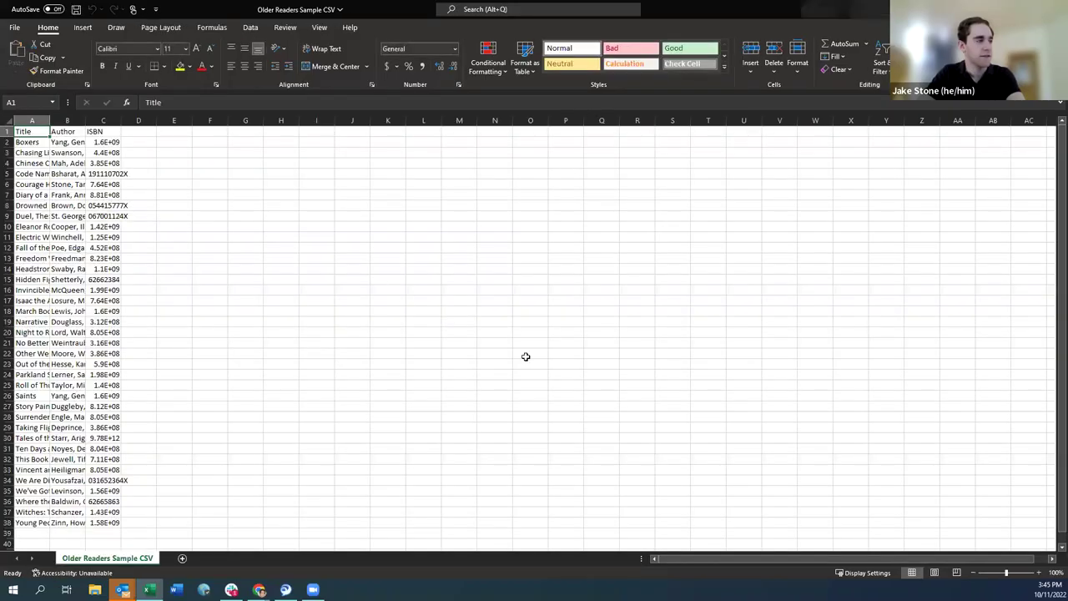
pyautogui.moveTo(1007, 574); pyautogui.dragTo(1021, 574)
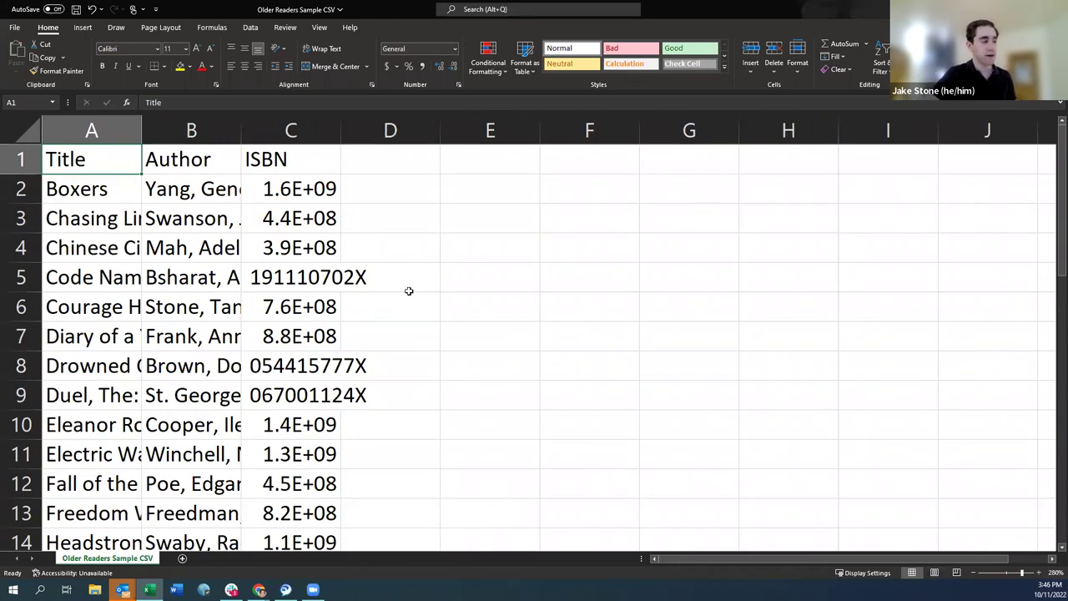
pyautogui.moveTo(143, 129); pyautogui.dragTo(447, 129)
pyautogui.moveTo(551, 133); pyautogui.dragTo(725, 133)
pyautogui.moveTo(825, 131); pyautogui.dragTo(949, 134)
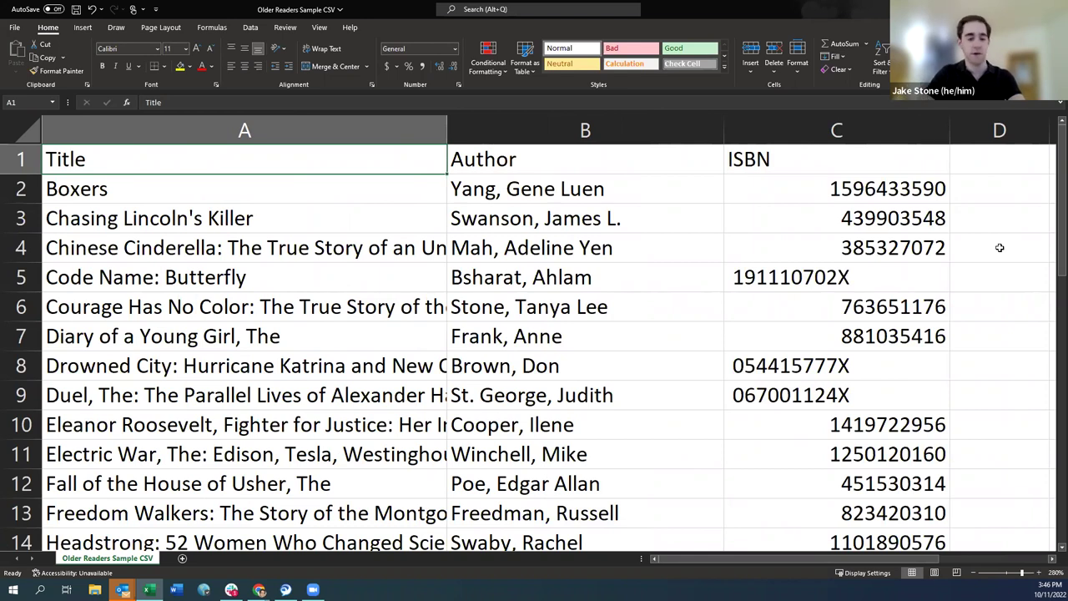
# - Make the Title, Author and ISBN header cells in row 1 bold
pyautogui.hotkey('ctrl', 'b')
pyautogui.click(414, 215)
pyautogui.click(539, 164)
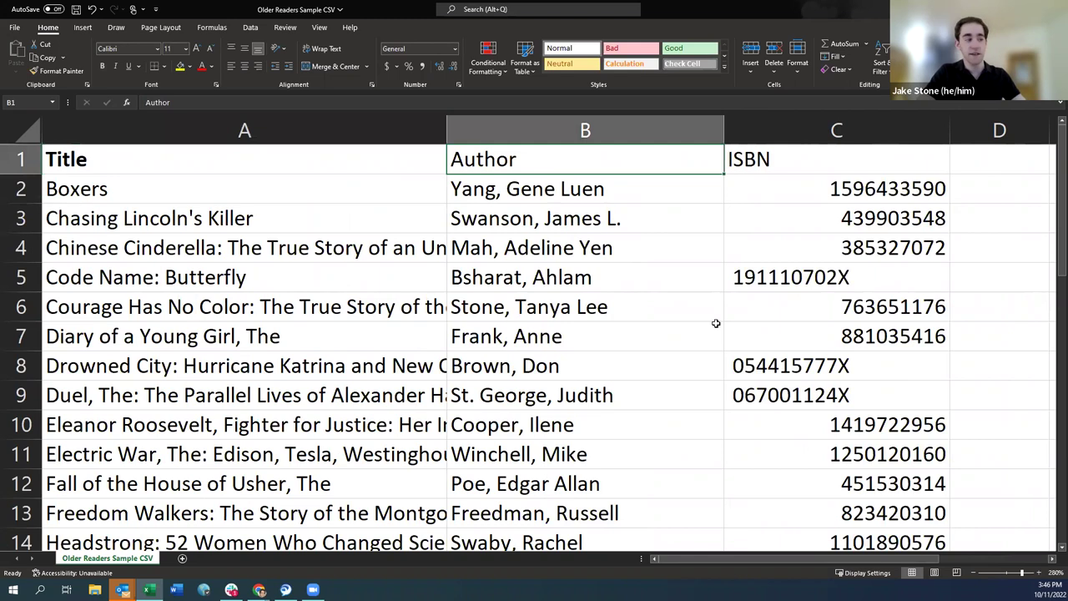
pyautogui.hotkey('ctrl', 'b')
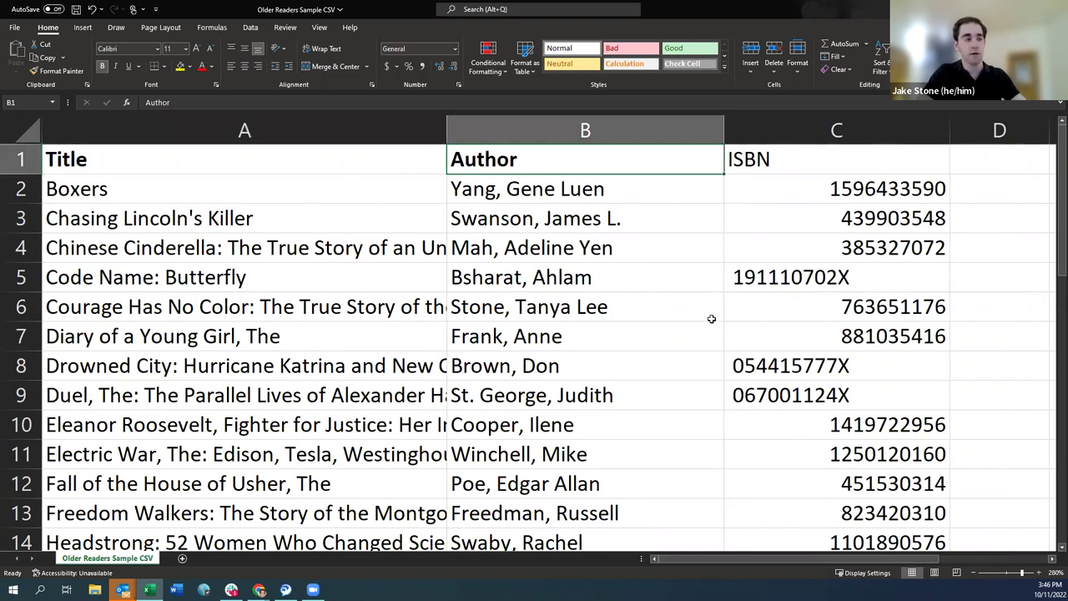
pyautogui.click(778, 172)
pyautogui.hotkey('ctrl', 'b')
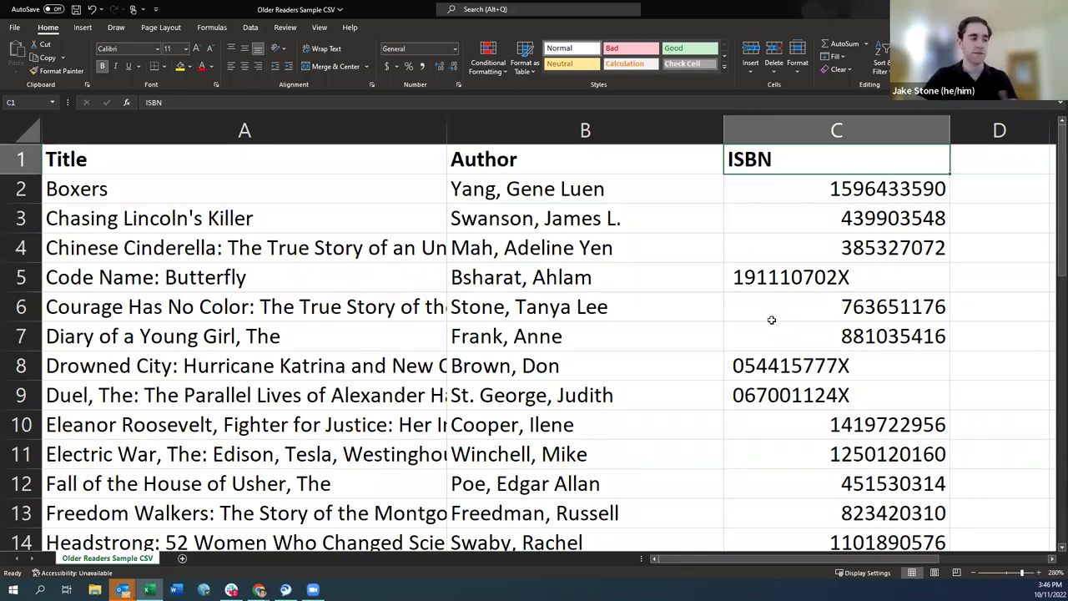
# - Save the Older Readers Sample CSV file, look through its rows and close Excel
pyautogui.click(565, 300)
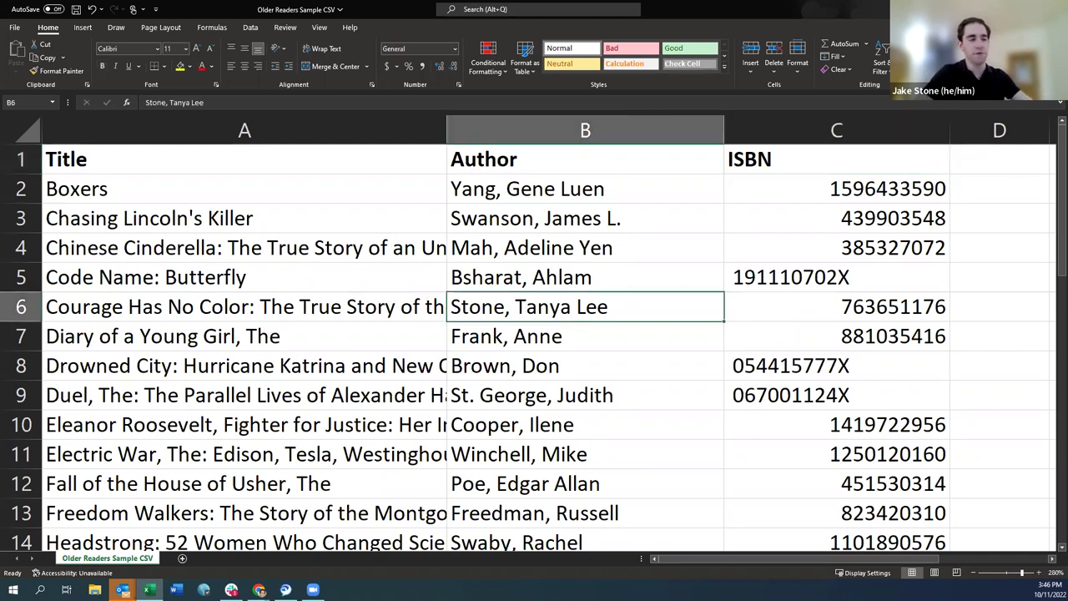
pyautogui.click(775, 239)
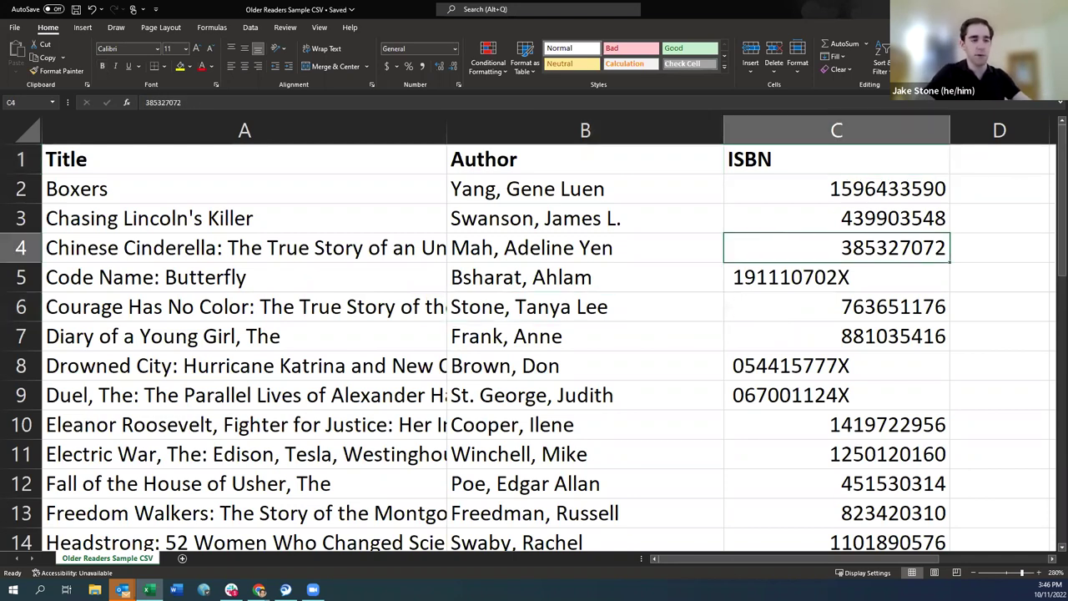
pyautogui.moveTo(1056, 160); pyautogui.dragTo(1053, 484)
pyautogui.press('super+Down')
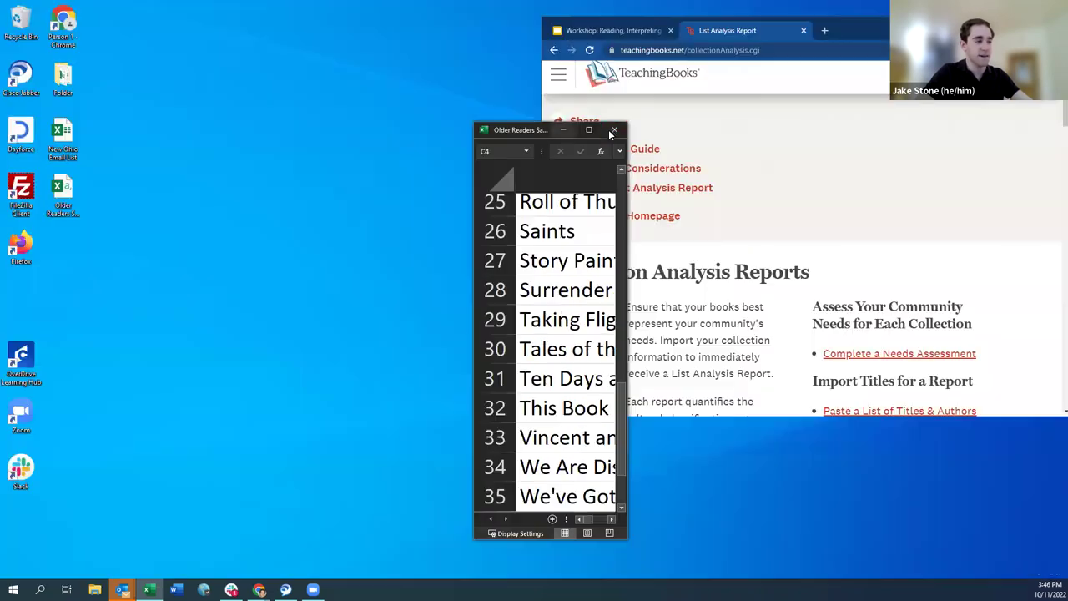
pyautogui.press('super+Down')
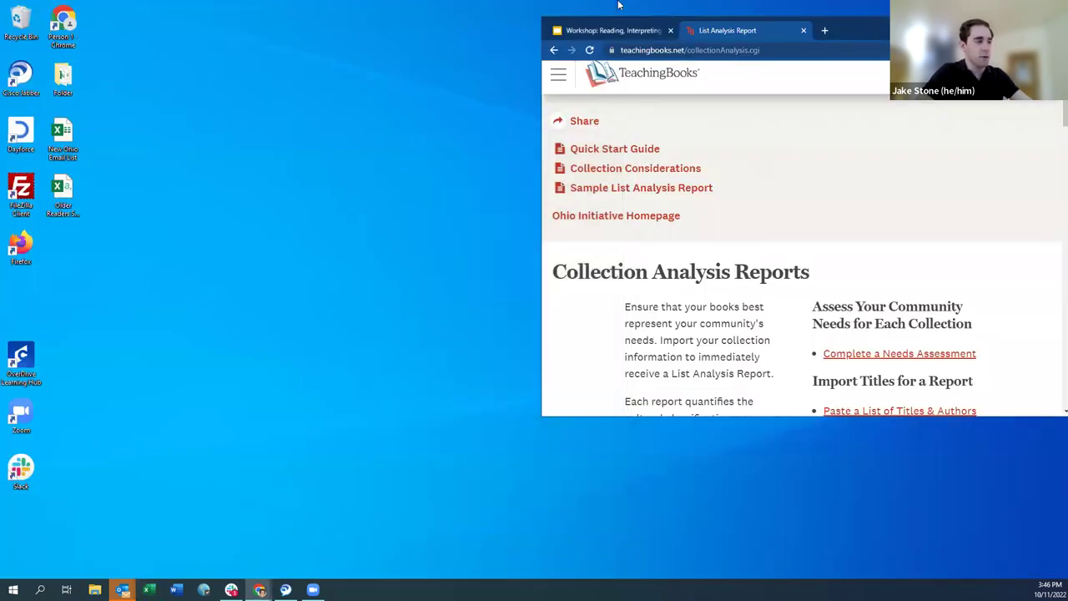
# - Switch back to the Chrome window with Collection Analysis Reports and open the Upload a CSV File form
pyautogui.press('super+Up')
pyautogui.scroll(-2, 645, 228)
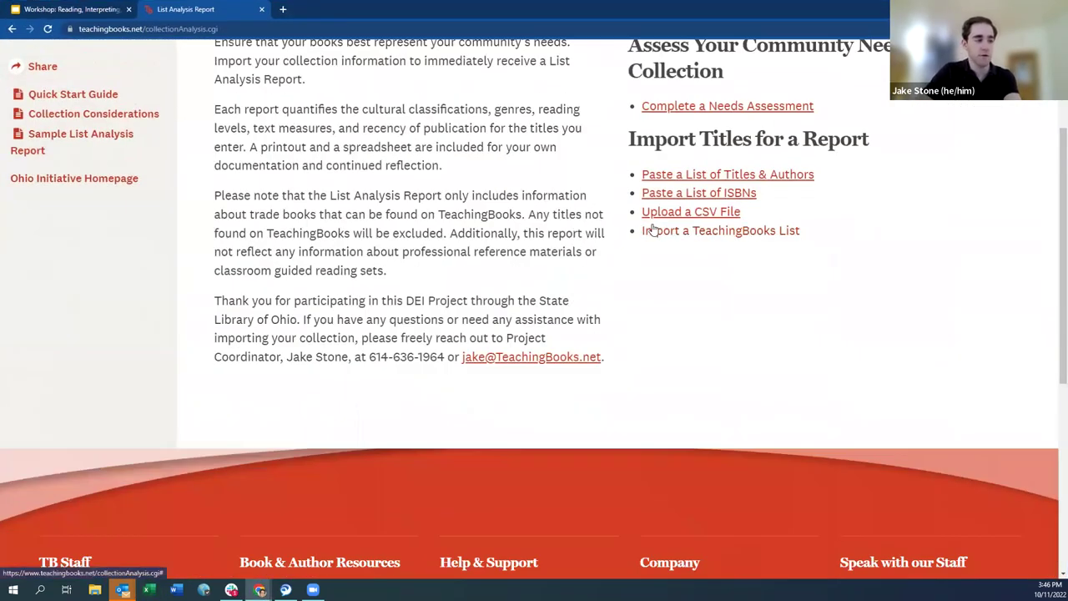
pyautogui.scroll(2, 745, 305)
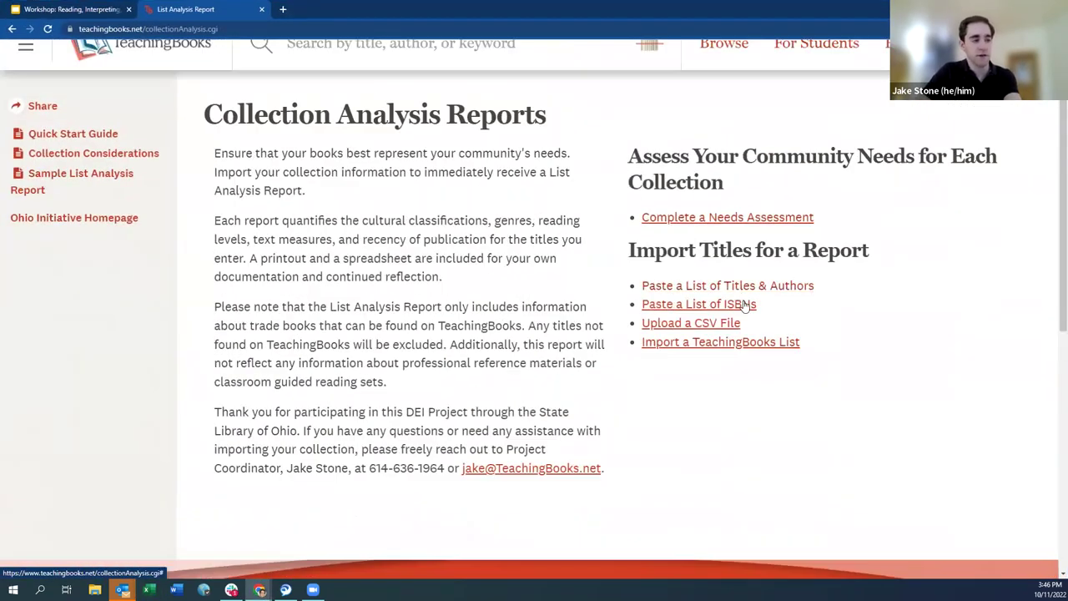
pyautogui.click(656, 327)
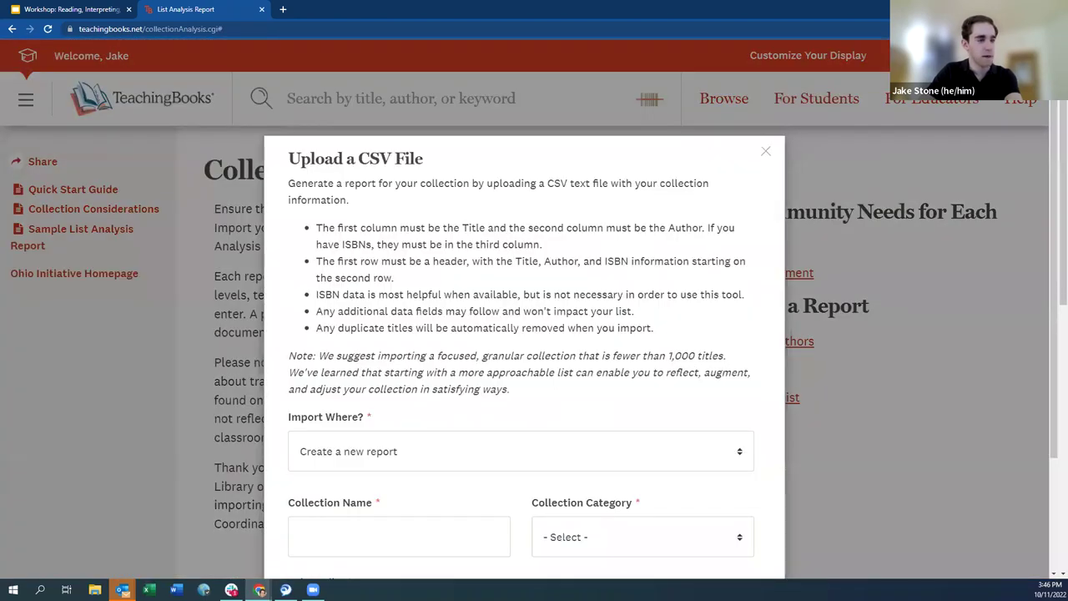
# - Choose Create a new report as the import destination for the CSV upload
pyautogui.scroll(-2, 1035, 246)
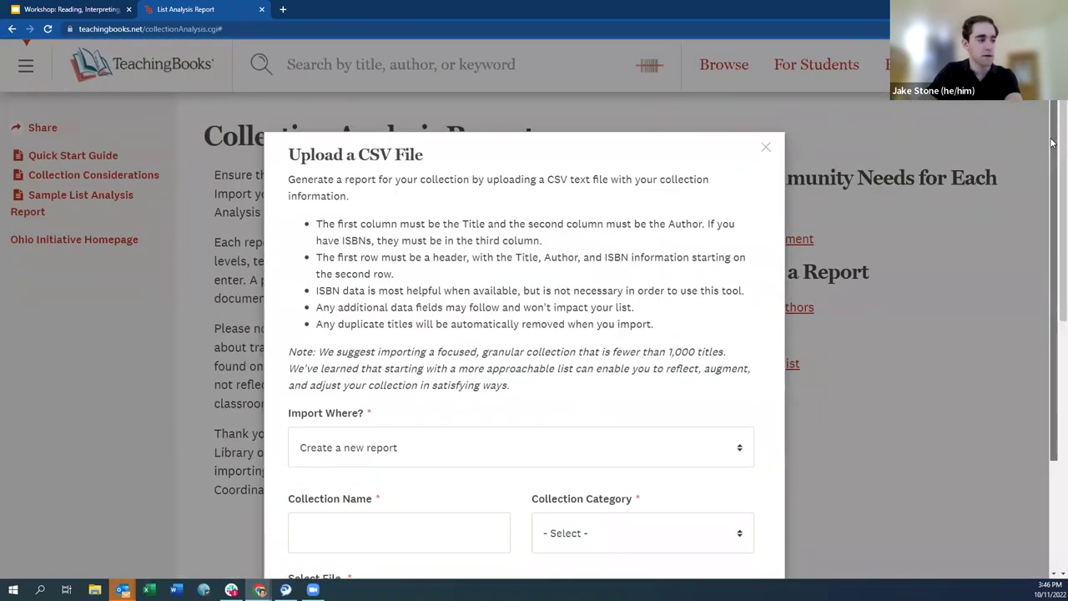
pyautogui.click(328, 317)
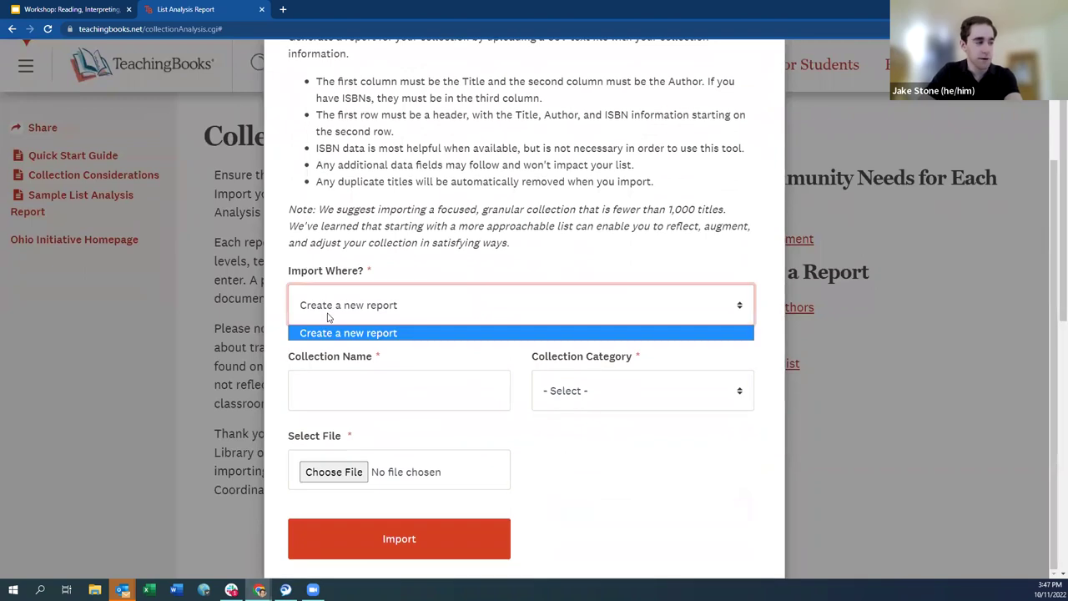
pyautogui.click(413, 353)
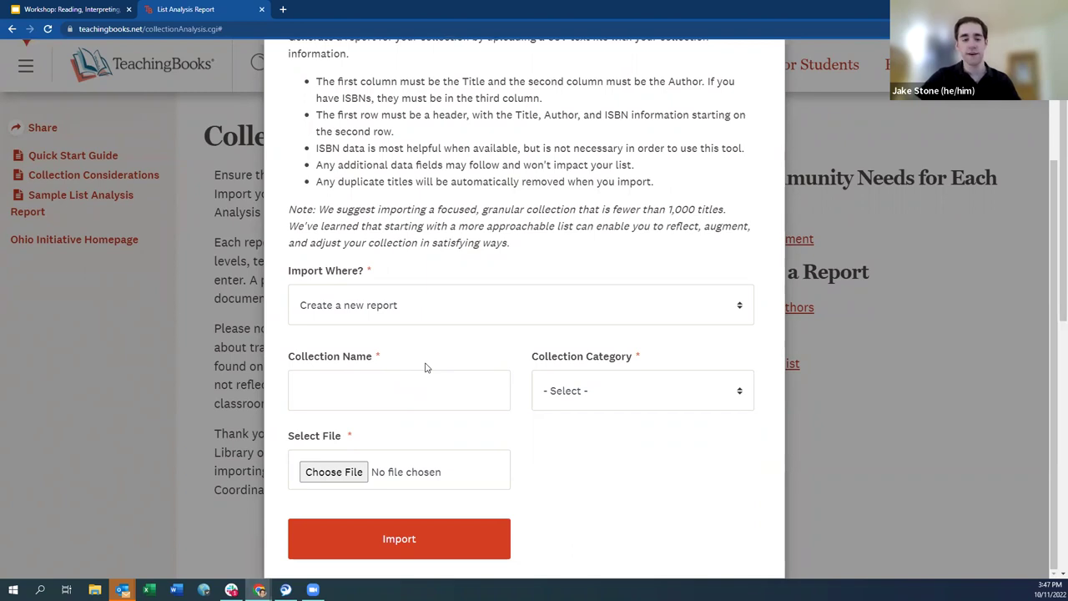
pyautogui.moveTo(377, 274); pyautogui.dragTo(271, 272)
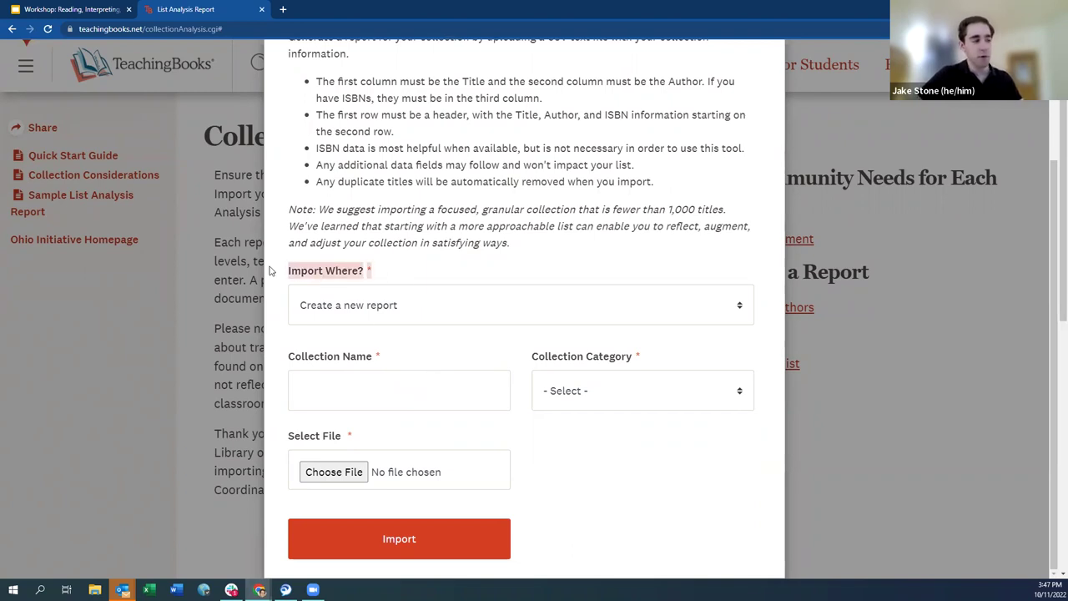
pyautogui.click(410, 274)
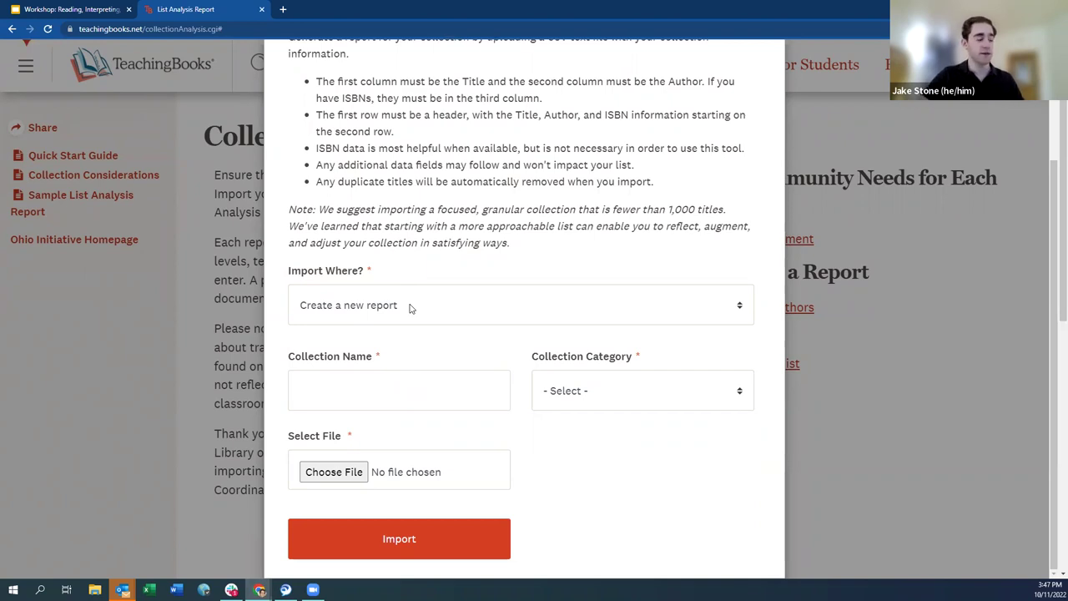
pyautogui.click(410, 308)
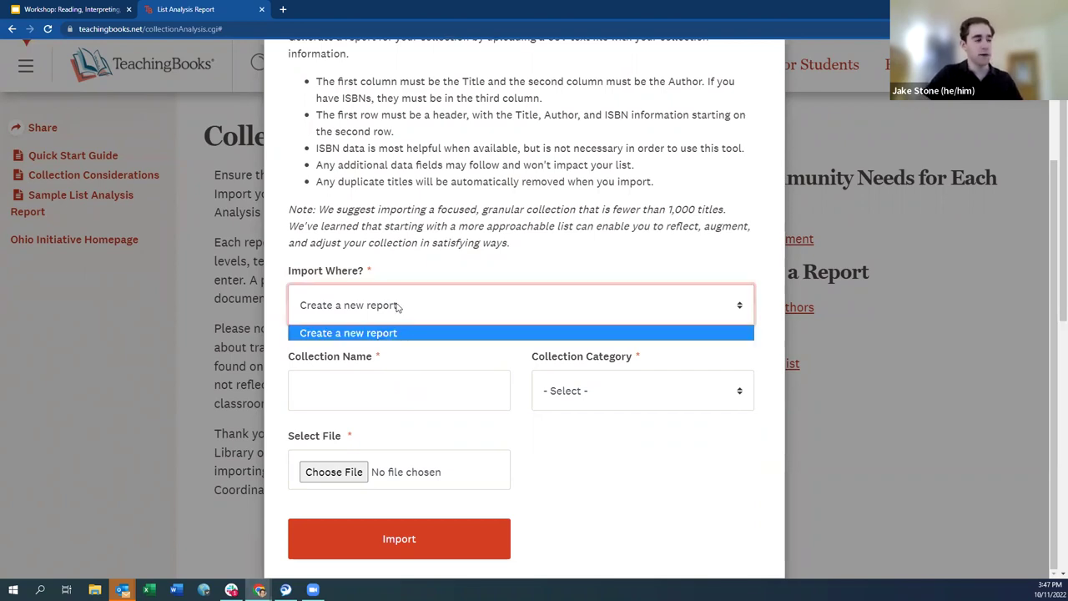
pyautogui.click(377, 284)
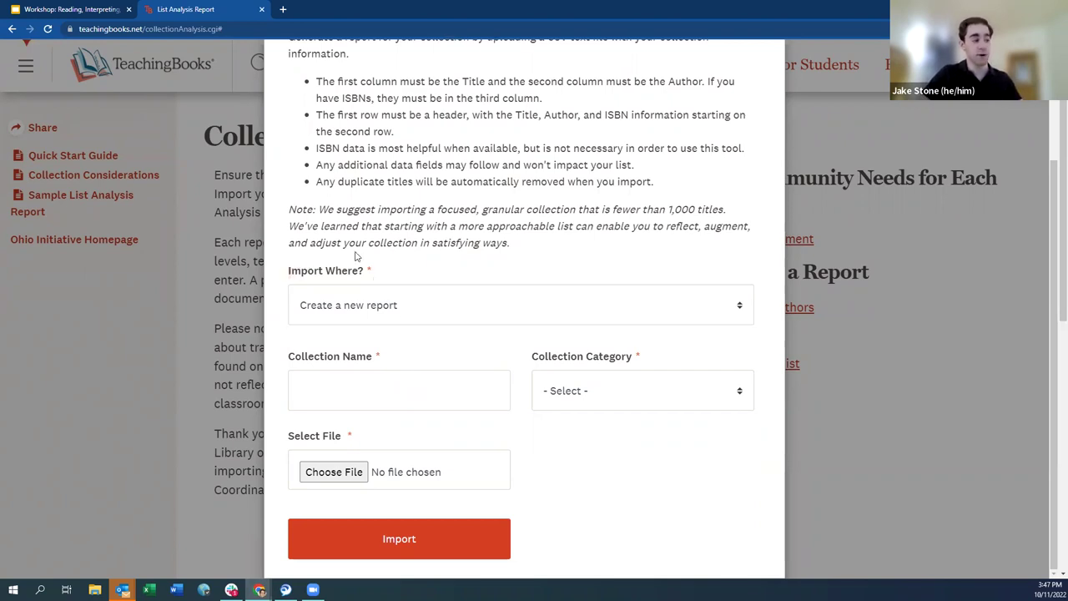
# - Name the collection "Thematic Workshop - Crowdsourced List" and set its category to Classroom Library
pyautogui.click(378, 380)
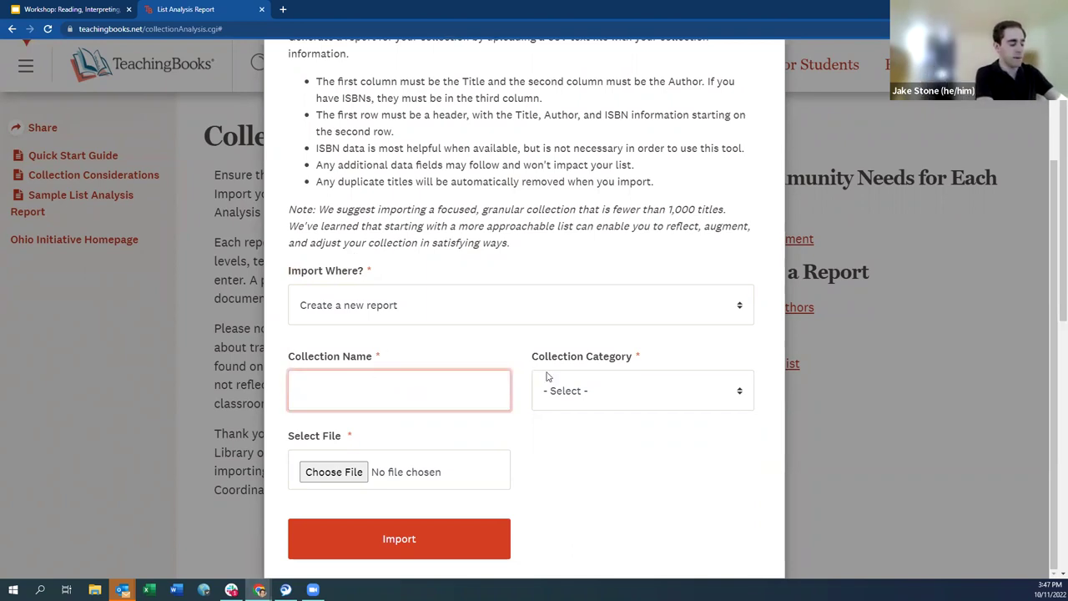
pyautogui.write('Thematic Works')
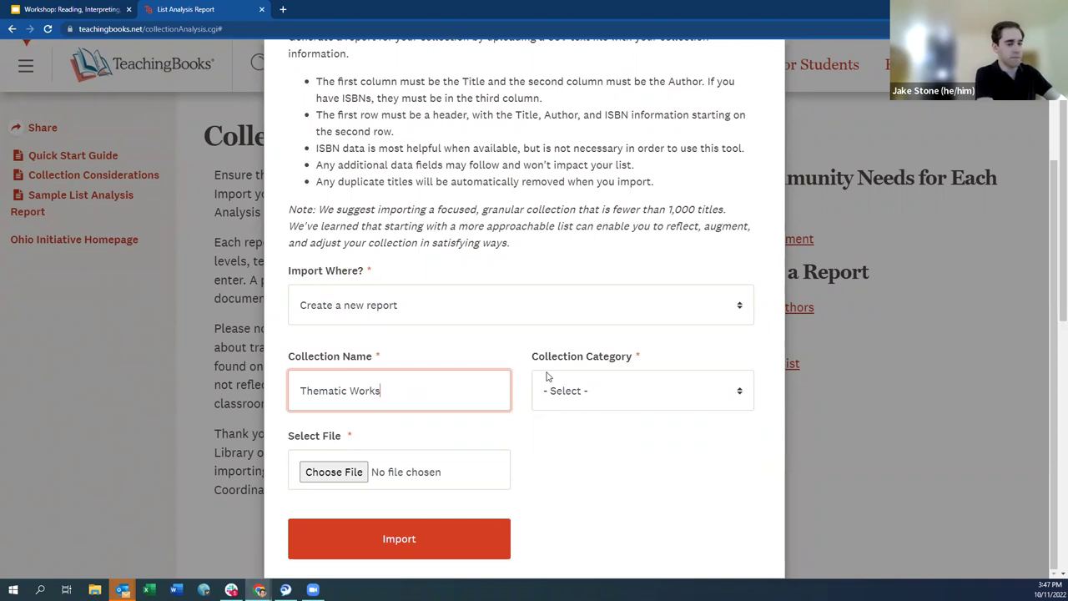
pyautogui.write('hop - Crowdsourced')
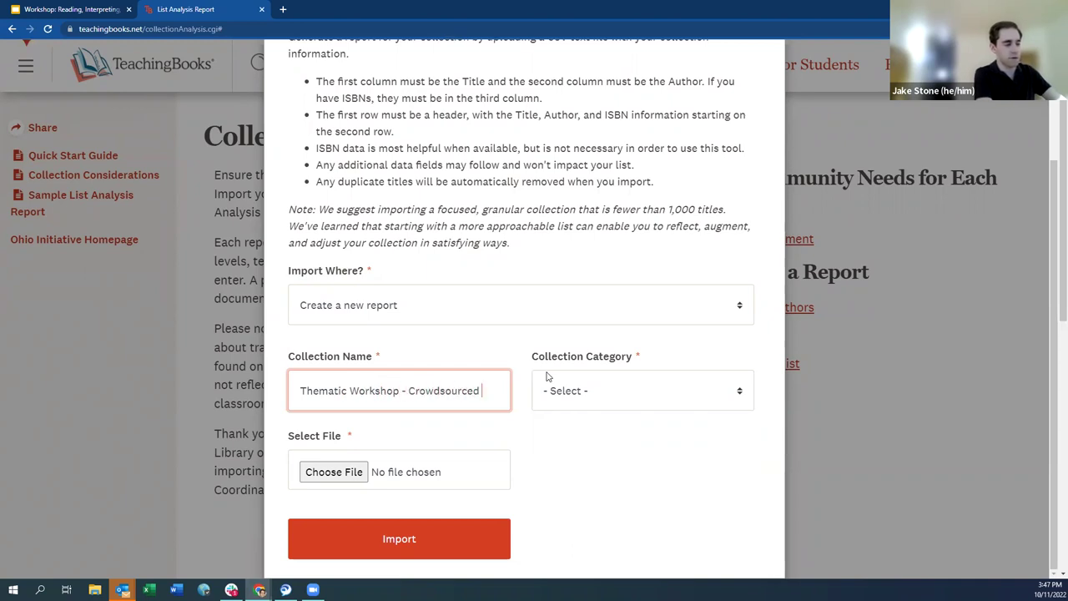
pyautogui.write(' List')
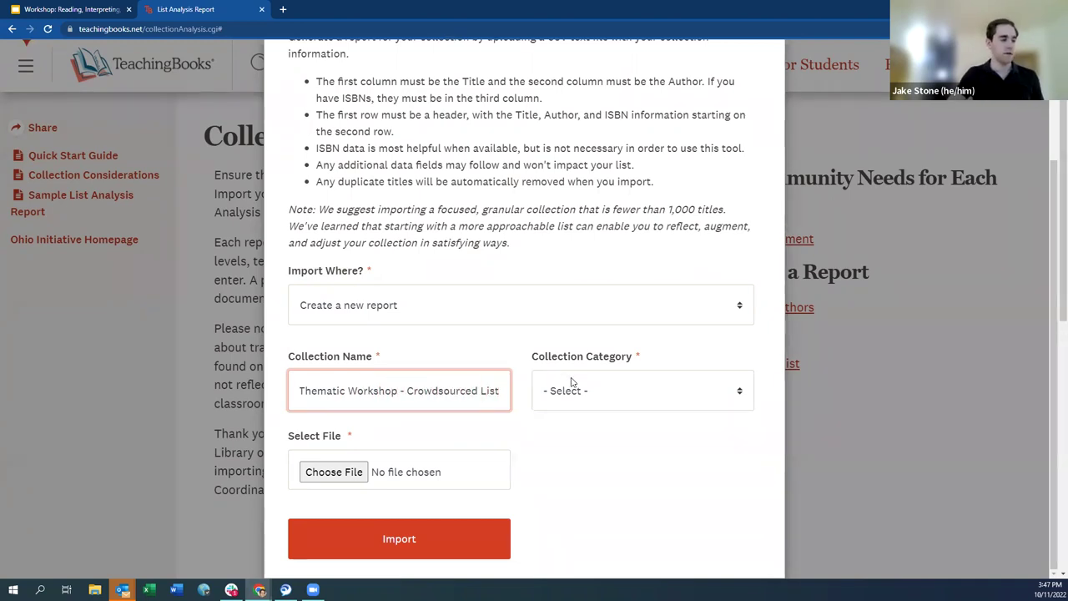
pyautogui.click(571, 382)
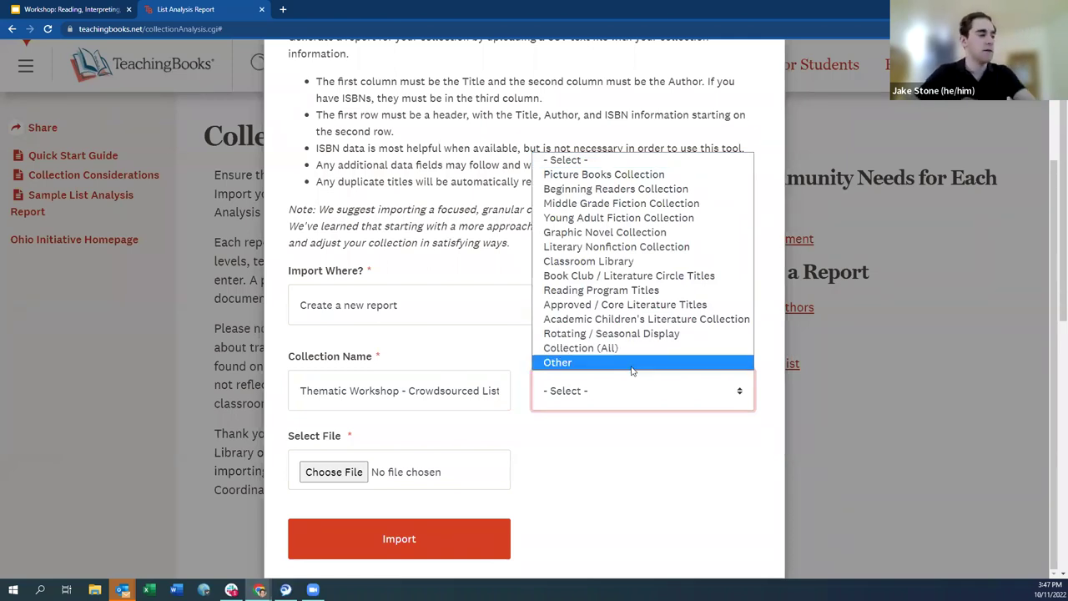
pyautogui.click(638, 266)
pyautogui.scroll(-1, 427, 438)
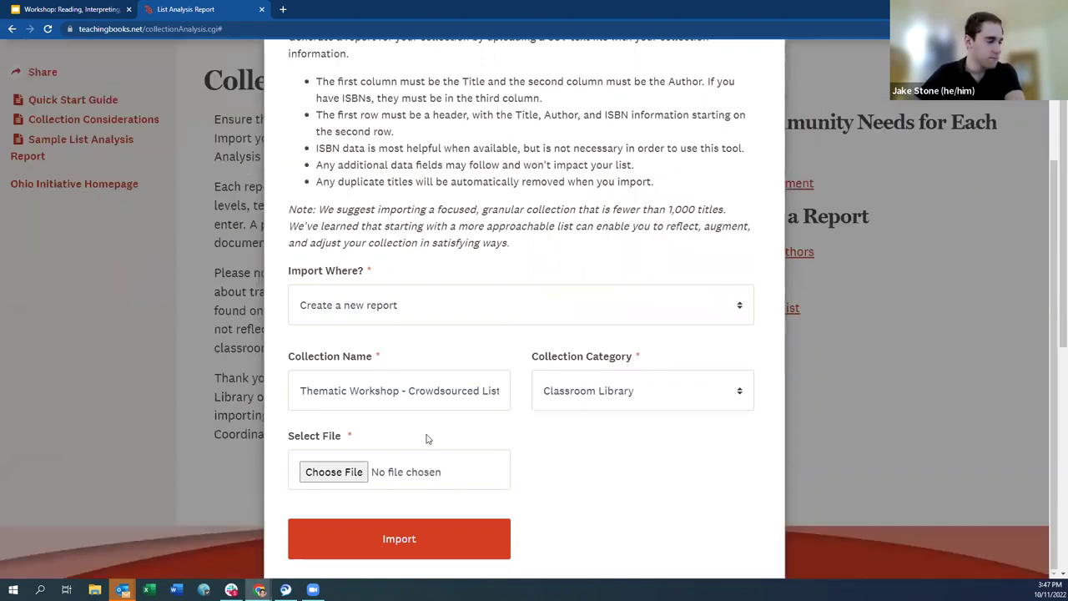
# - Attach the Older Readers Sample CSV file from the desktop and import it to generate the List Analysis Report
pyautogui.click(312, 472)
pyautogui.click(170, 117)
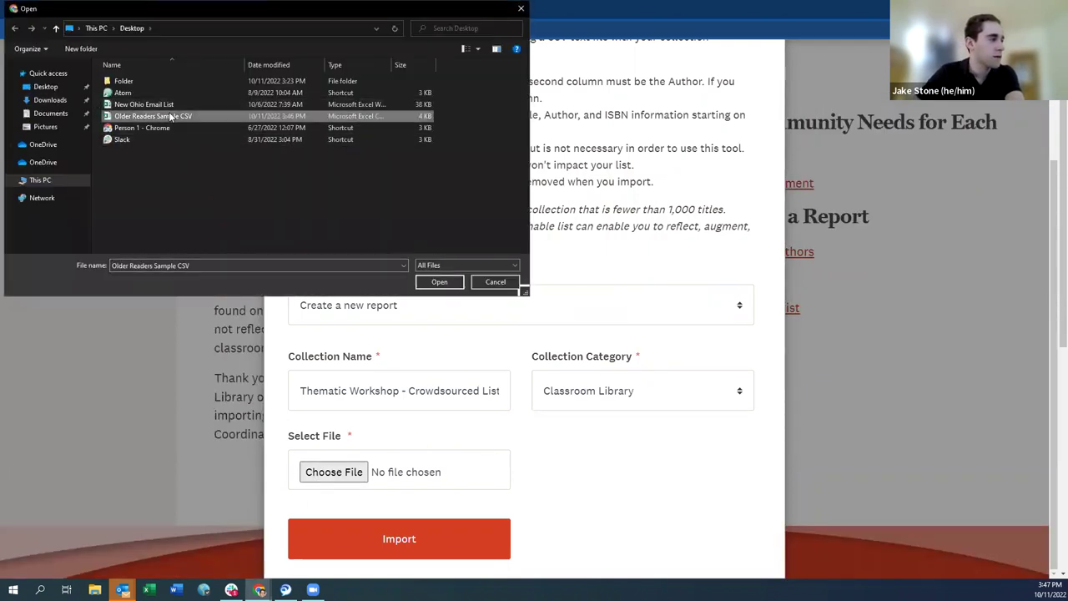
pyautogui.doubleClick(170, 117)
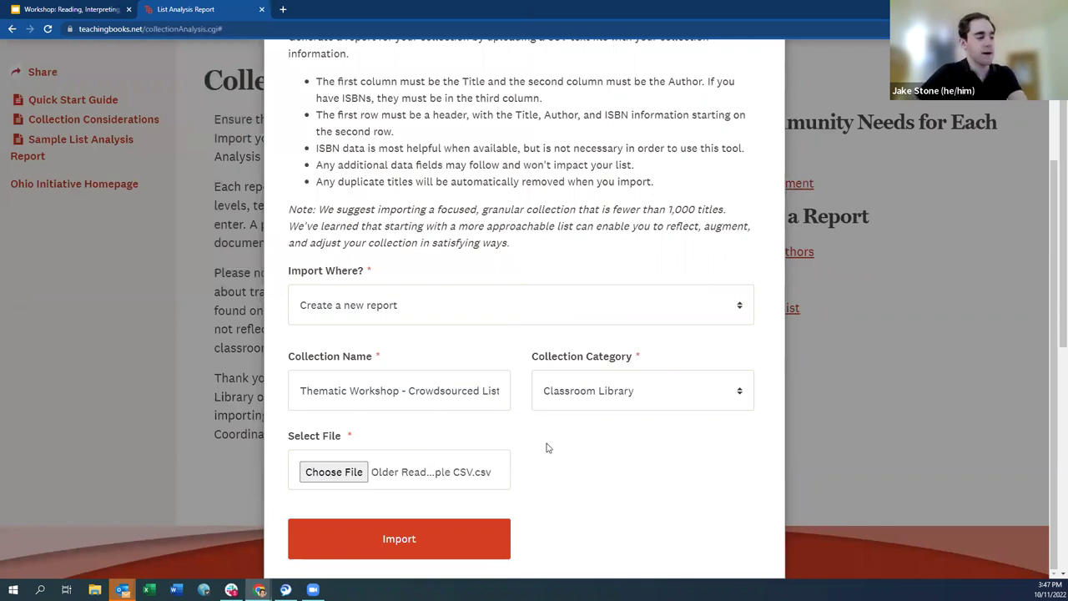
pyautogui.click(401, 553)
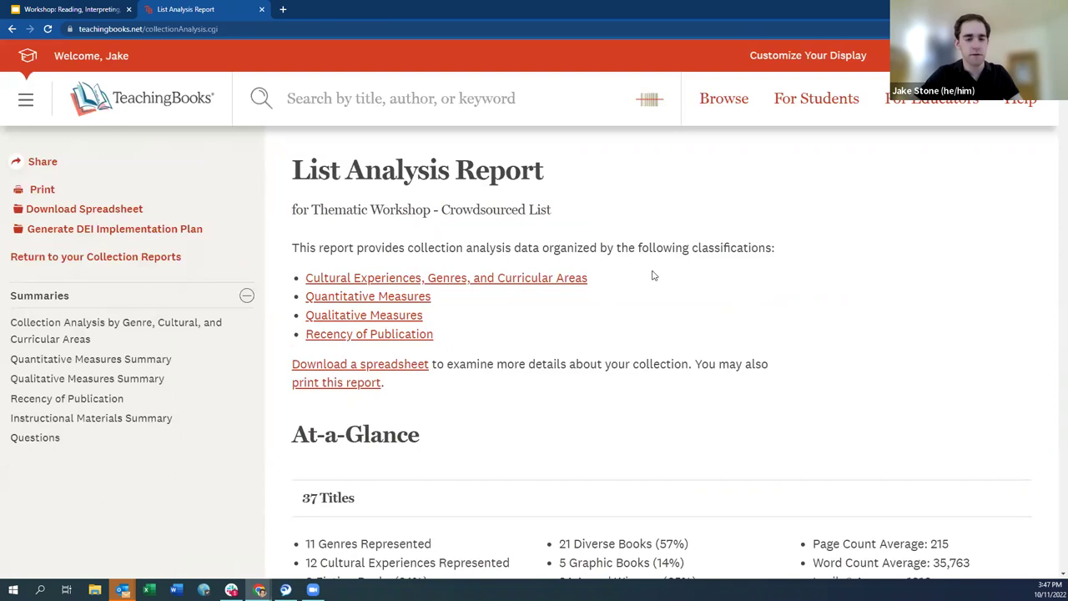
pyautogui.hotkey('ctrl', '+')
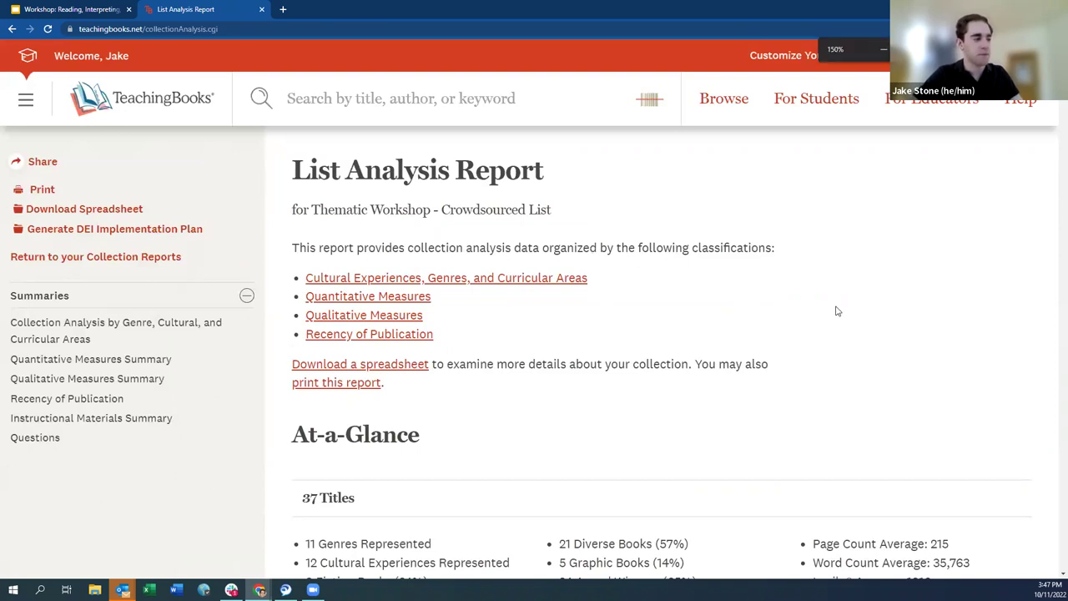
pyautogui.hotkey('ctrl', '-')
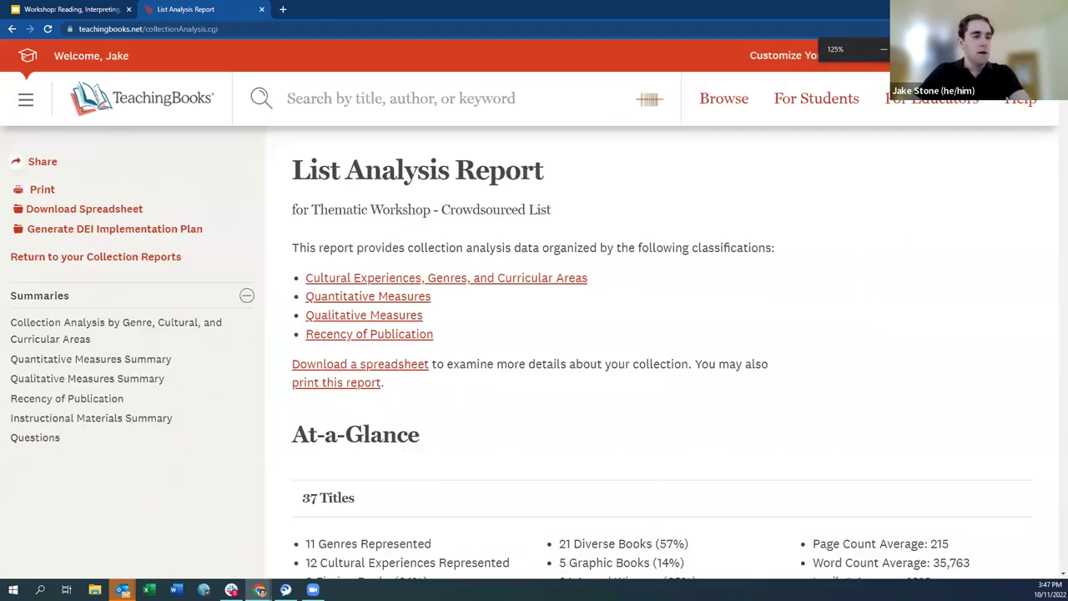
# - Review the report's overview and highlight the At-a-Glance figures for total titles, nonfiction share, diverse books share and award winners
pyautogui.scroll(-4, 705, 224)
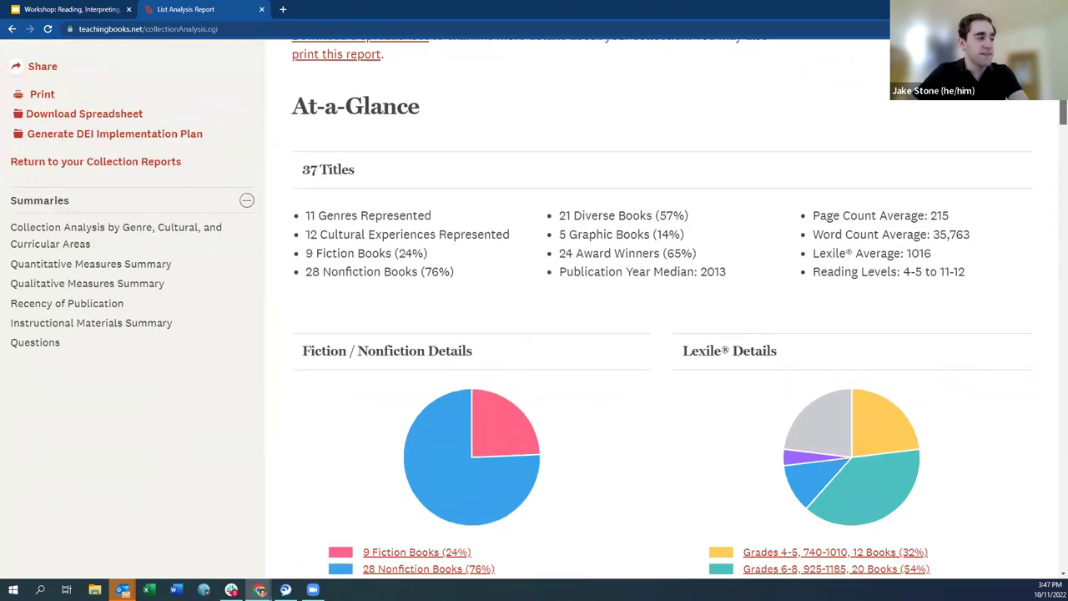
pyautogui.scroll(2, 705, 223)
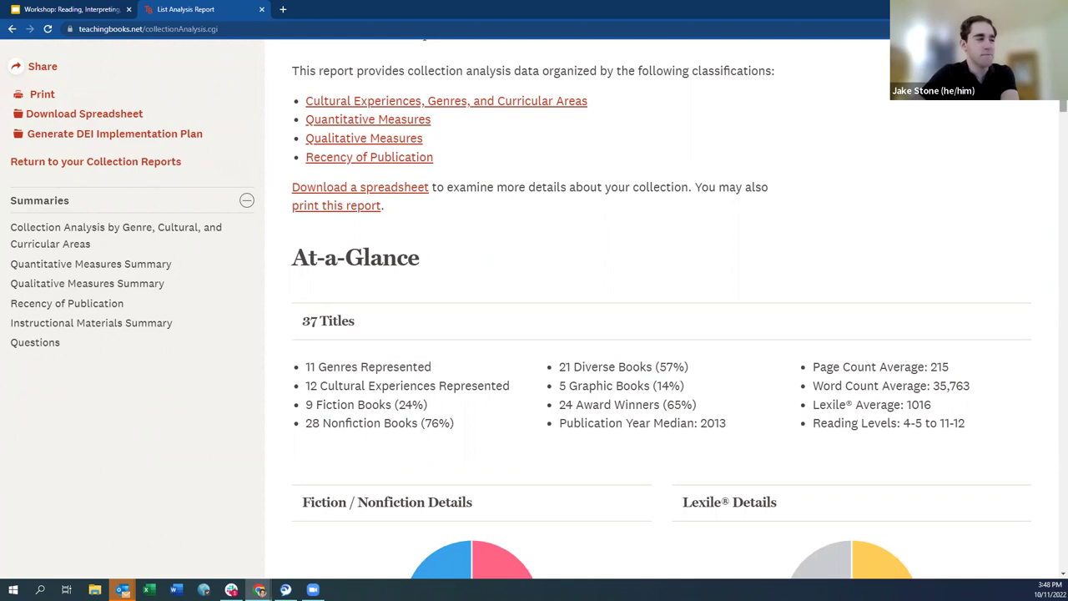
pyautogui.scroll(3, 629, 158)
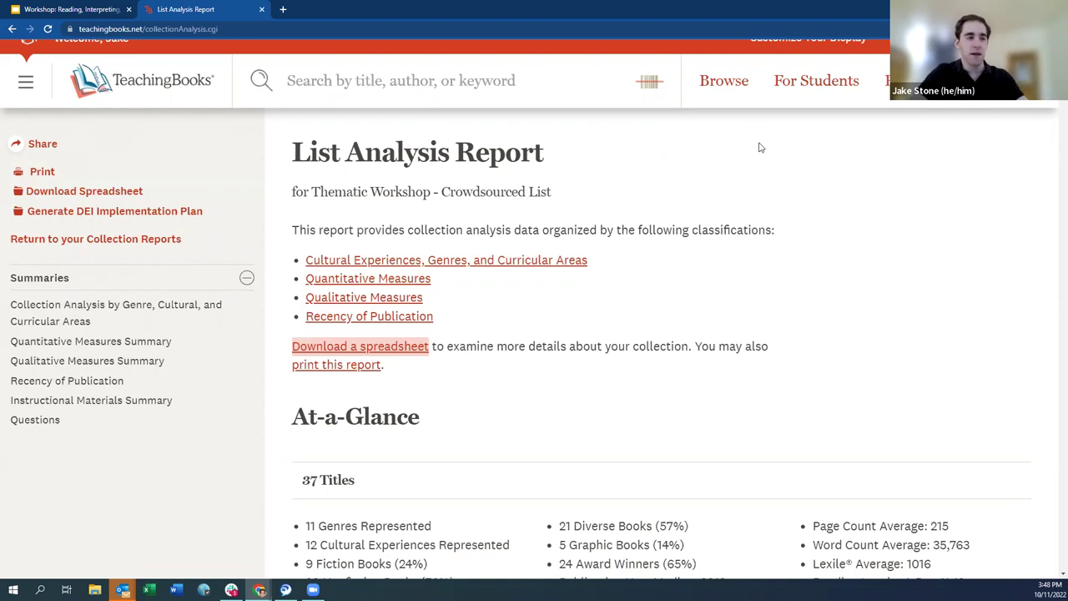
pyautogui.scroll(-3, 422, 138)
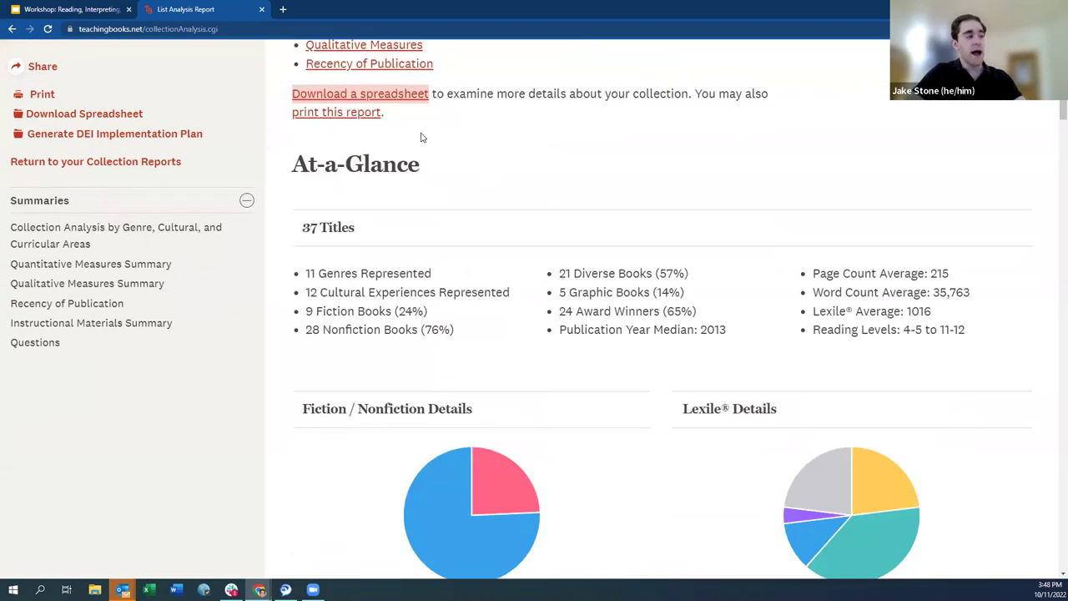
pyautogui.moveTo(296, 164); pyautogui.dragTo(444, 173)
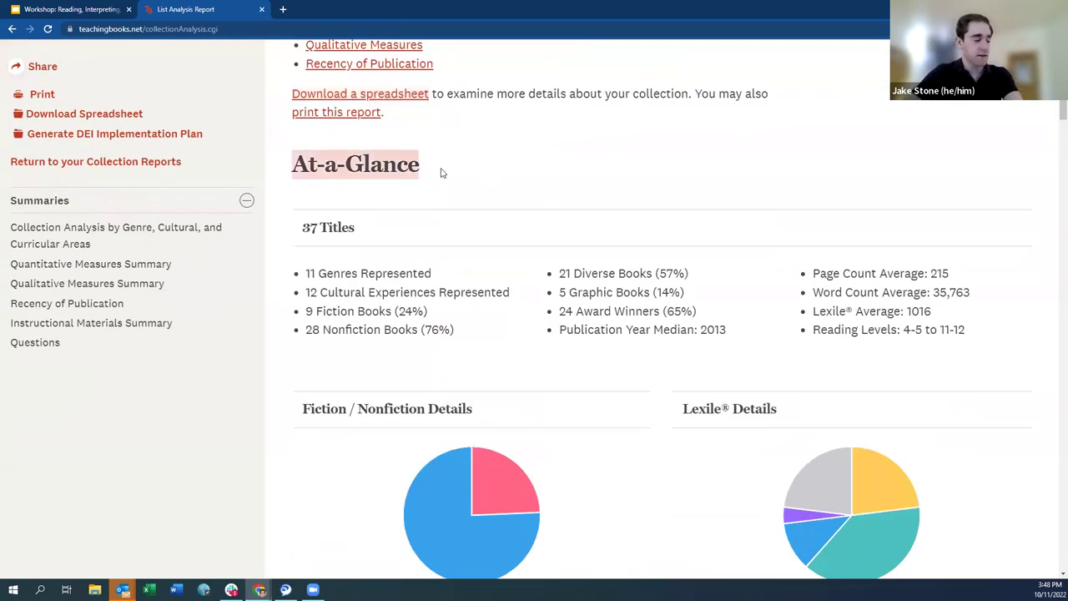
pyautogui.moveTo(359, 236); pyautogui.dragTo(302, 228)
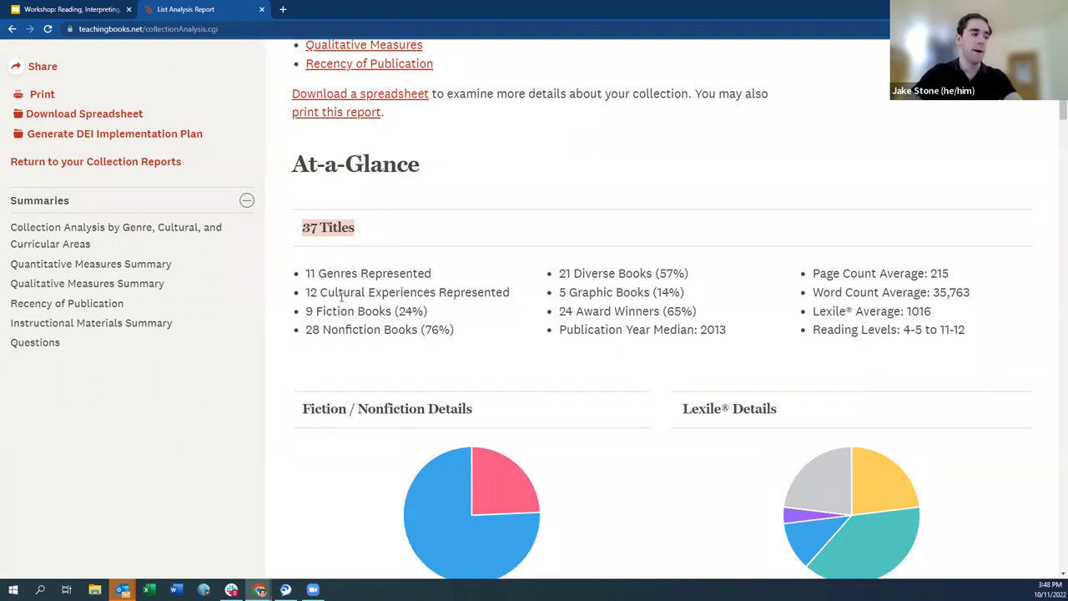
pyautogui.moveTo(461, 333); pyautogui.dragTo(421, 327)
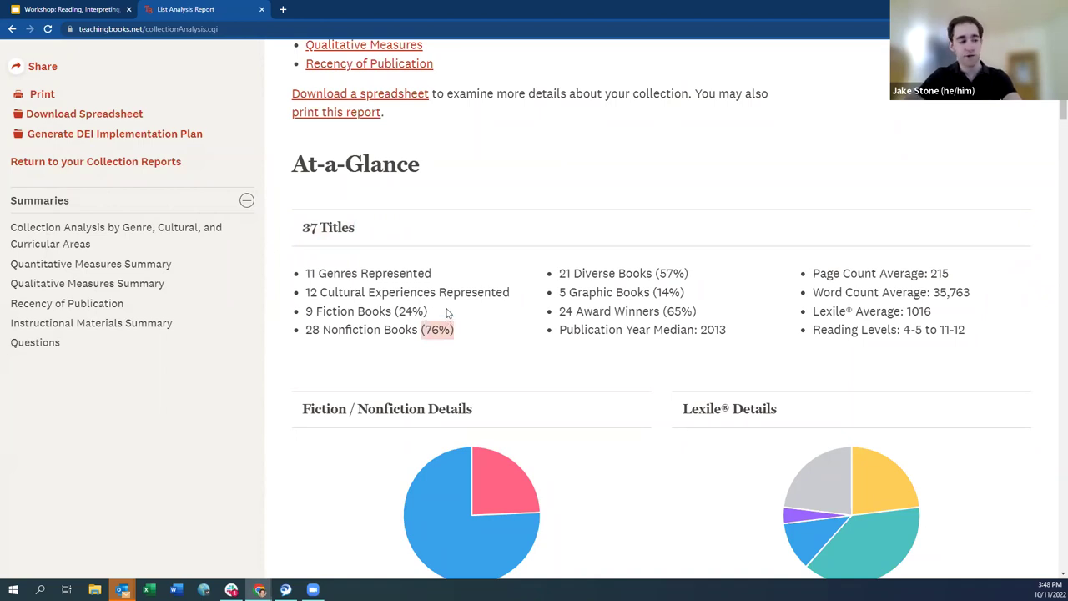
pyautogui.moveTo(691, 274); pyautogui.dragTo(657, 271)
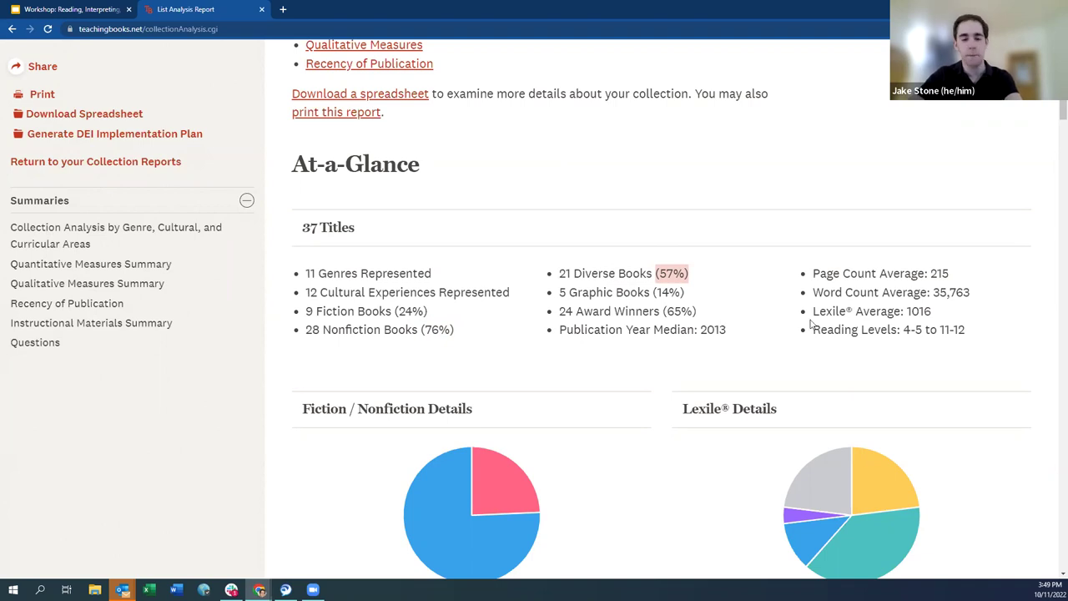
pyautogui.moveTo(699, 312); pyautogui.dragTo(561, 311)
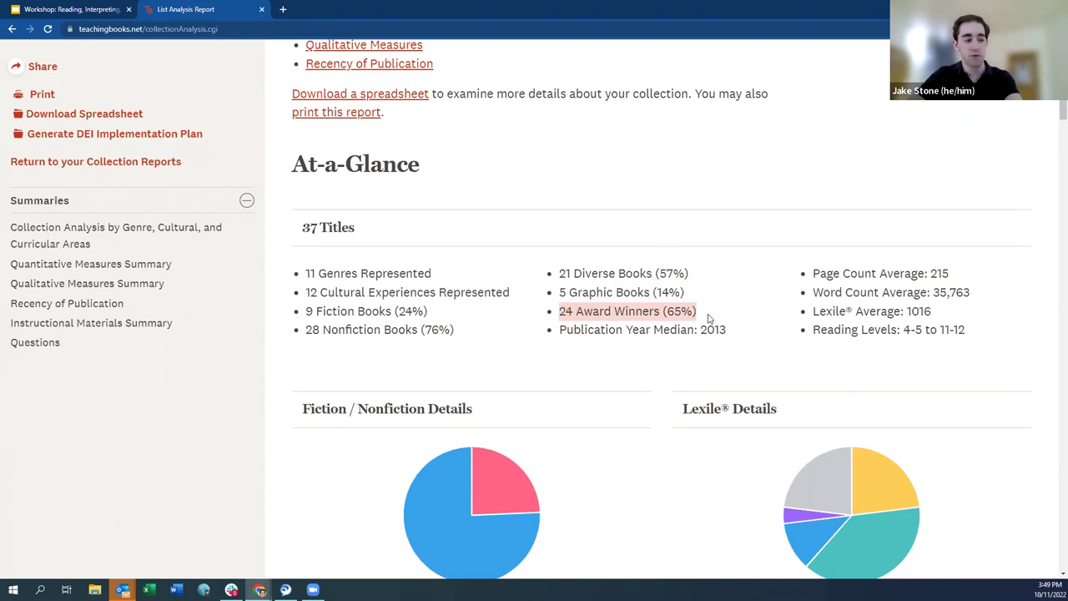
# - Inspect the Fiction / Nonfiction and Lexile charts, view the titles behind the Grades 11-12 Lexile slice, and return to the report
pyautogui.scroll(-3, 1053, 124)
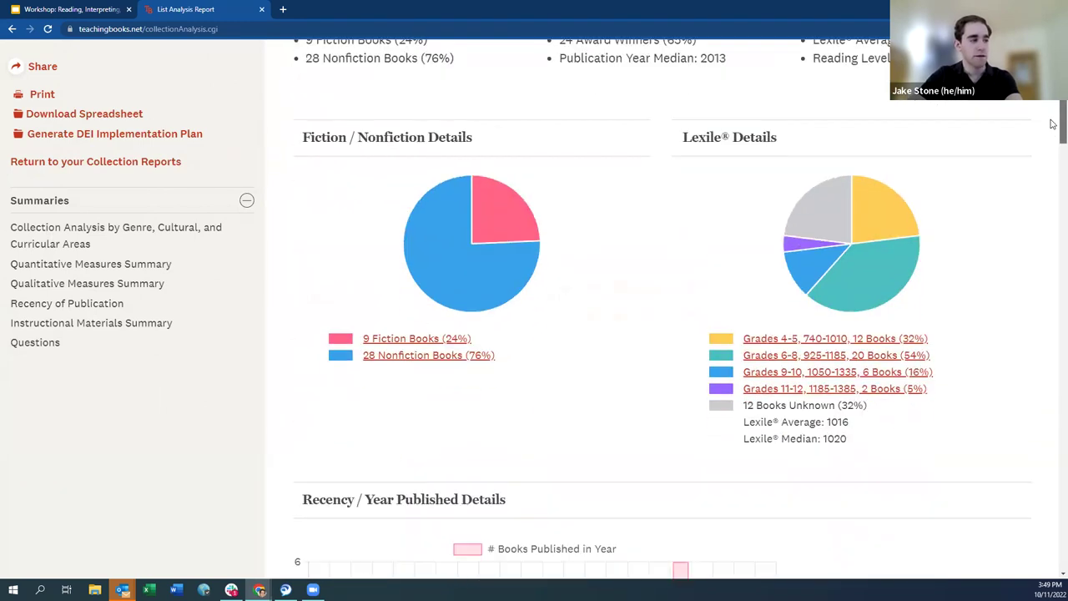
pyautogui.moveTo(469, 181)
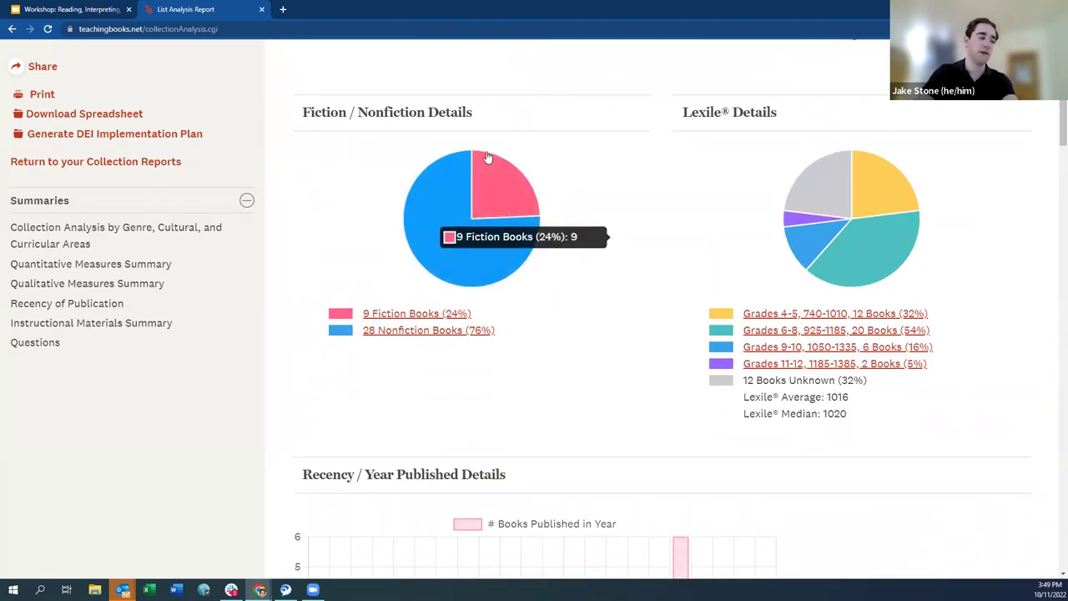
pyautogui.moveTo(478, 225)
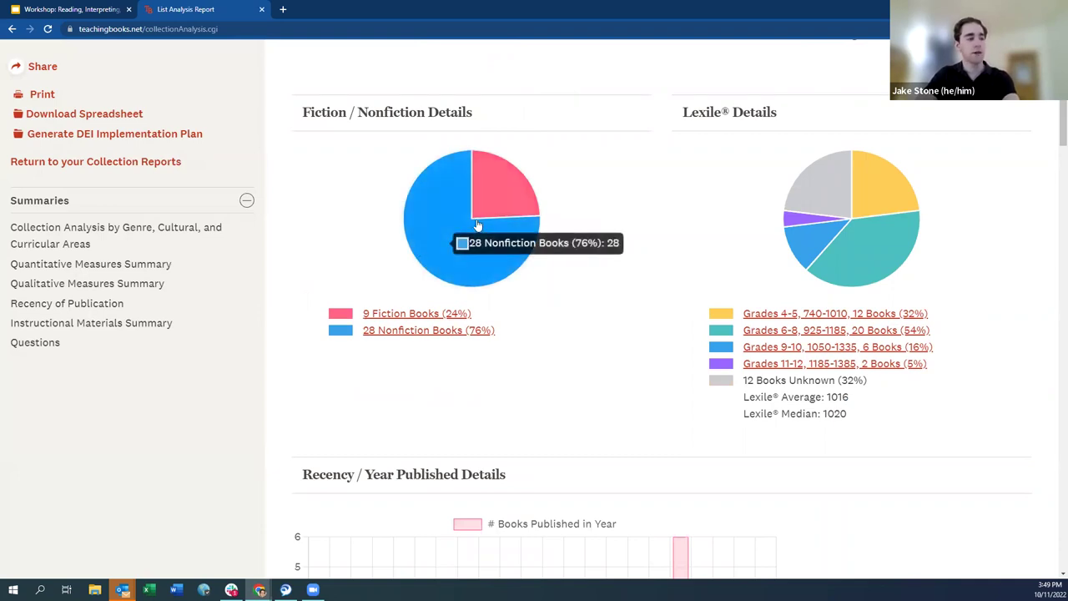
pyautogui.moveTo(858, 186)
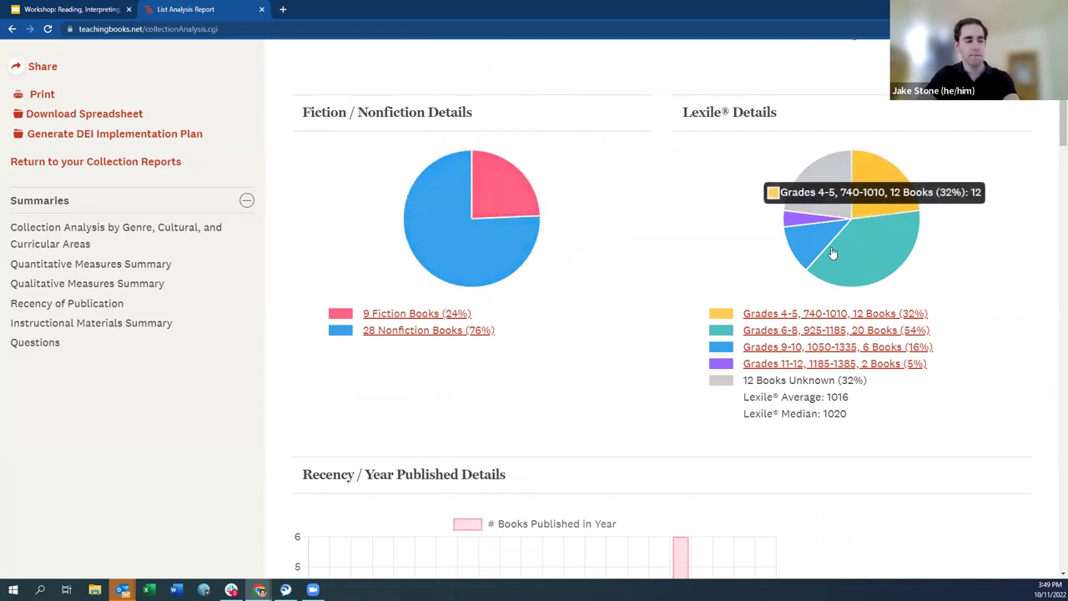
pyautogui.moveTo(797, 227)
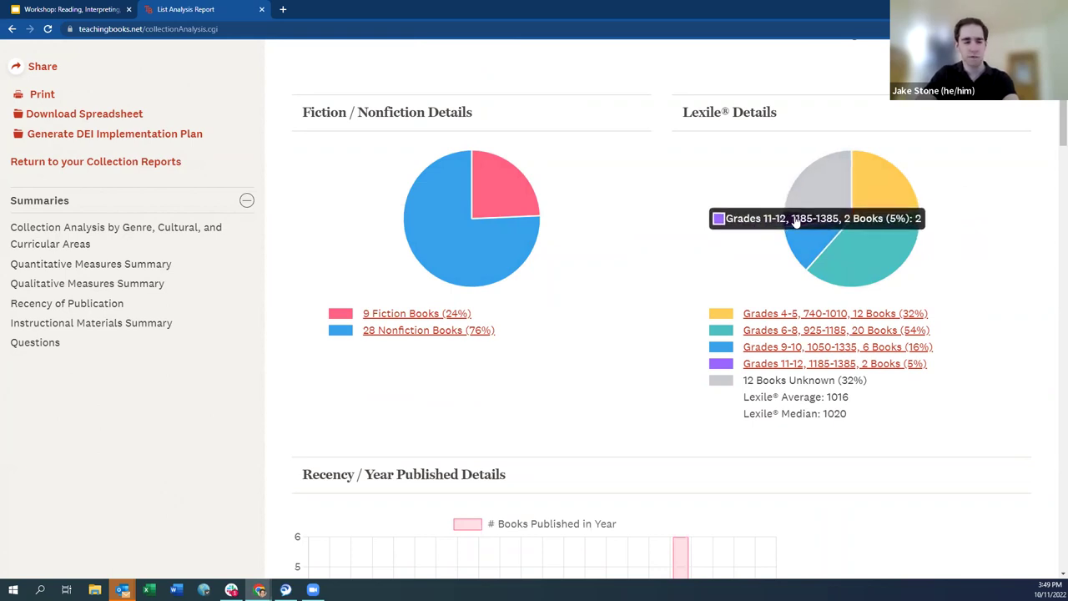
pyautogui.click(794, 221)
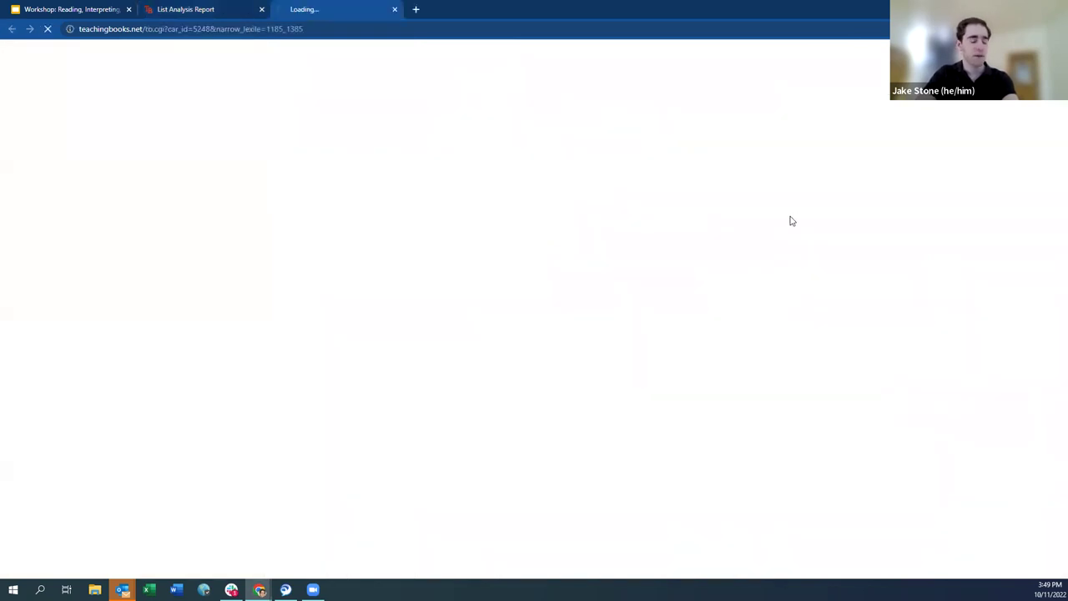
pyautogui.scroll(-5, 751, 379)
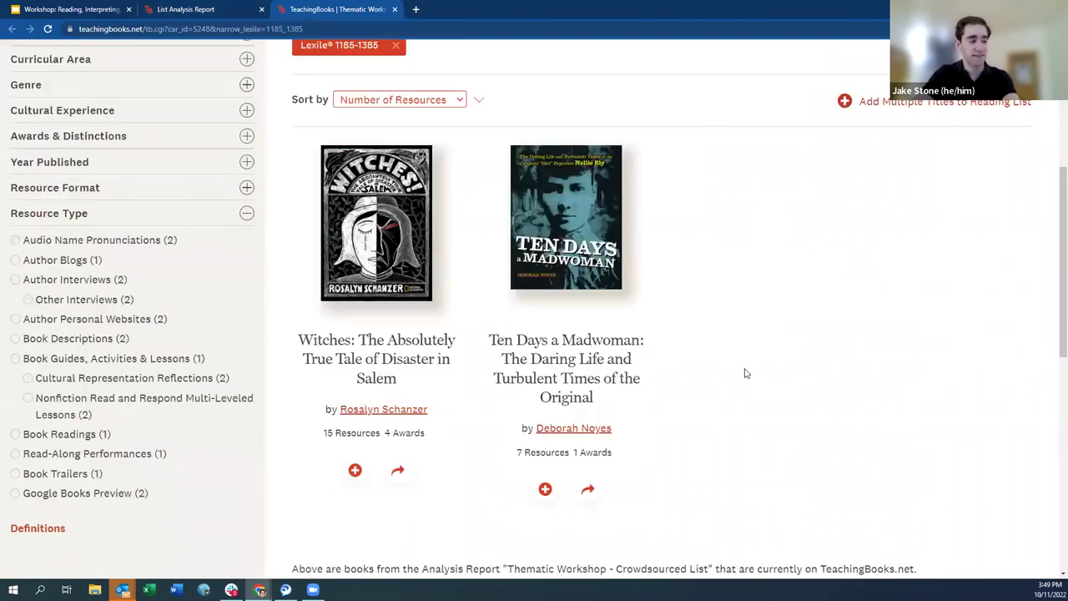
pyautogui.click(393, 10)
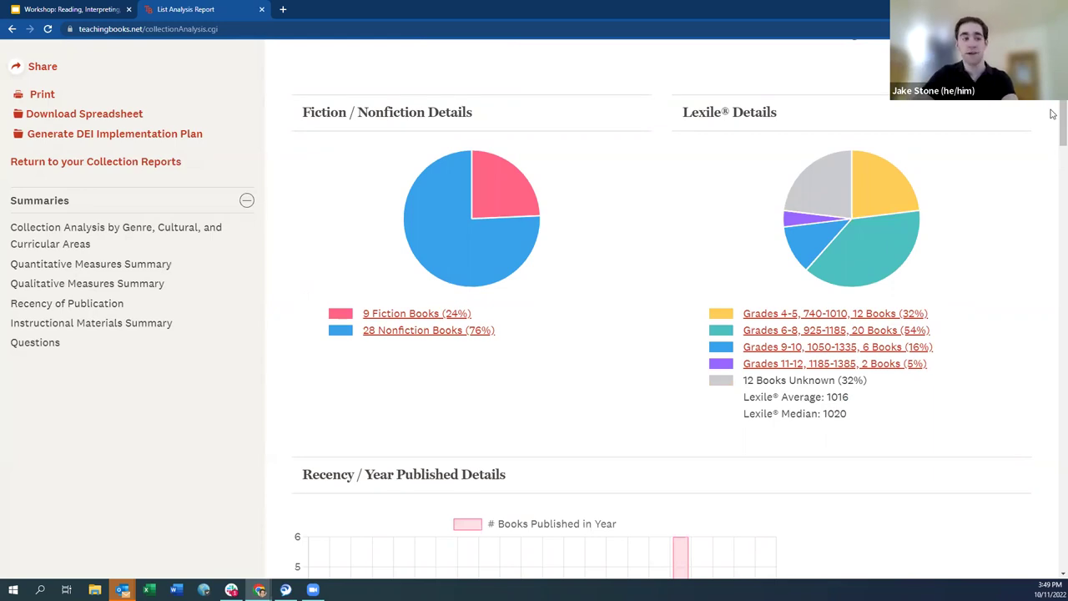
# - View the list of nonfiction titles from the Fiction / Nonfiction chart, browse the books, and return to the report
pyautogui.scroll(-1, 1052, 115)
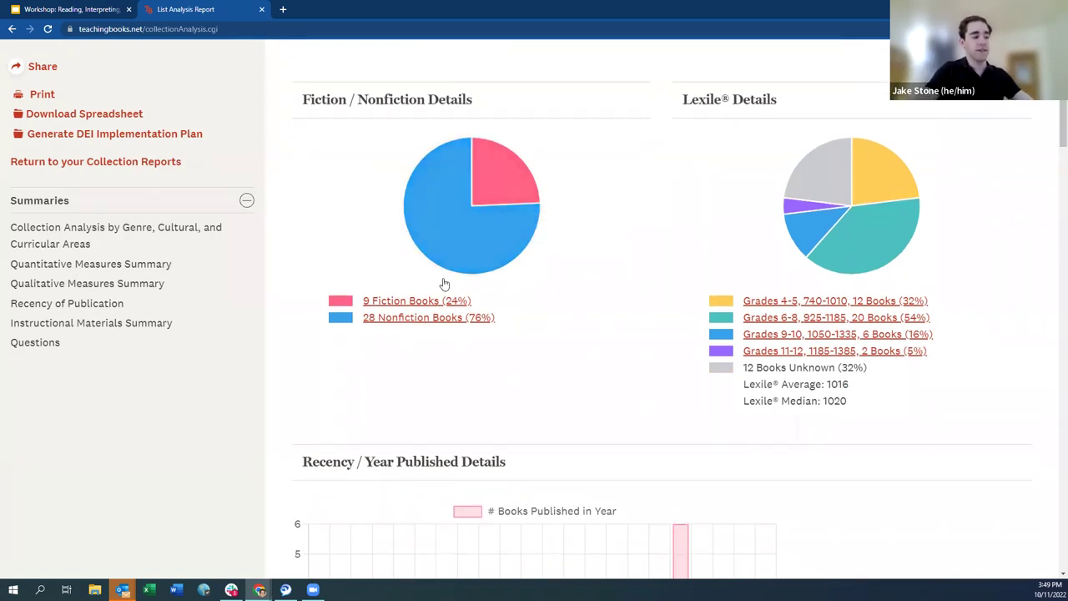
pyautogui.click(434, 252)
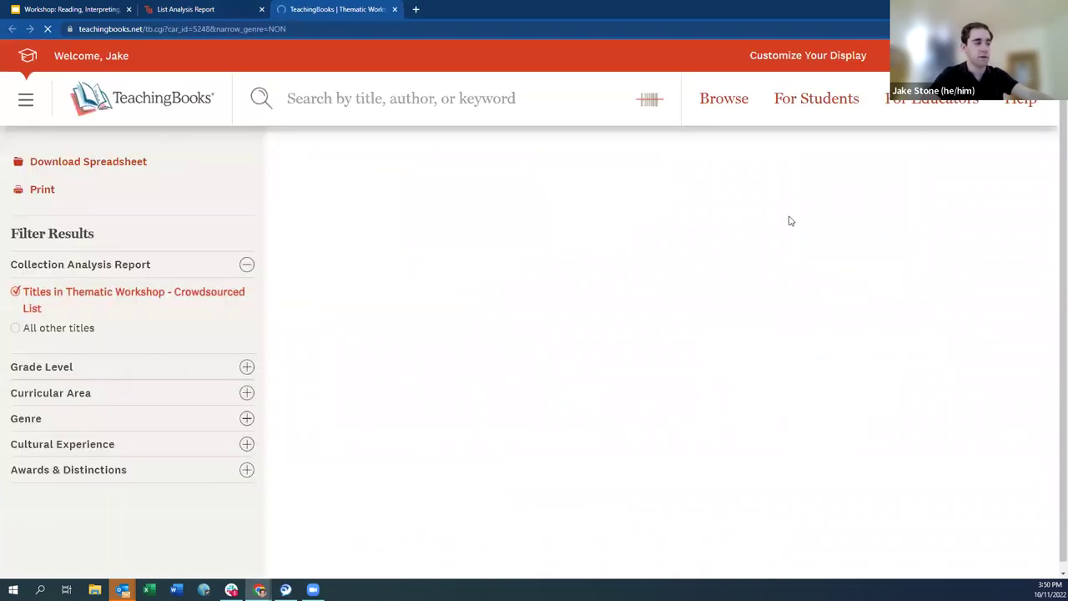
pyautogui.scroll(-4, 954, 336)
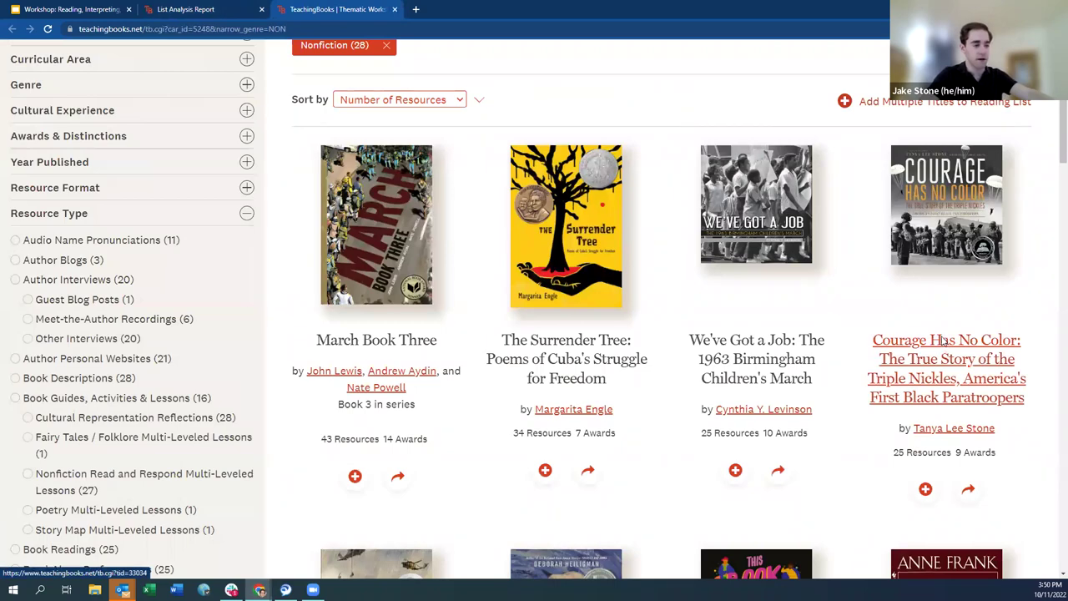
pyautogui.scroll(-2, 942, 341)
pyautogui.scroll(-3, 911, 349)
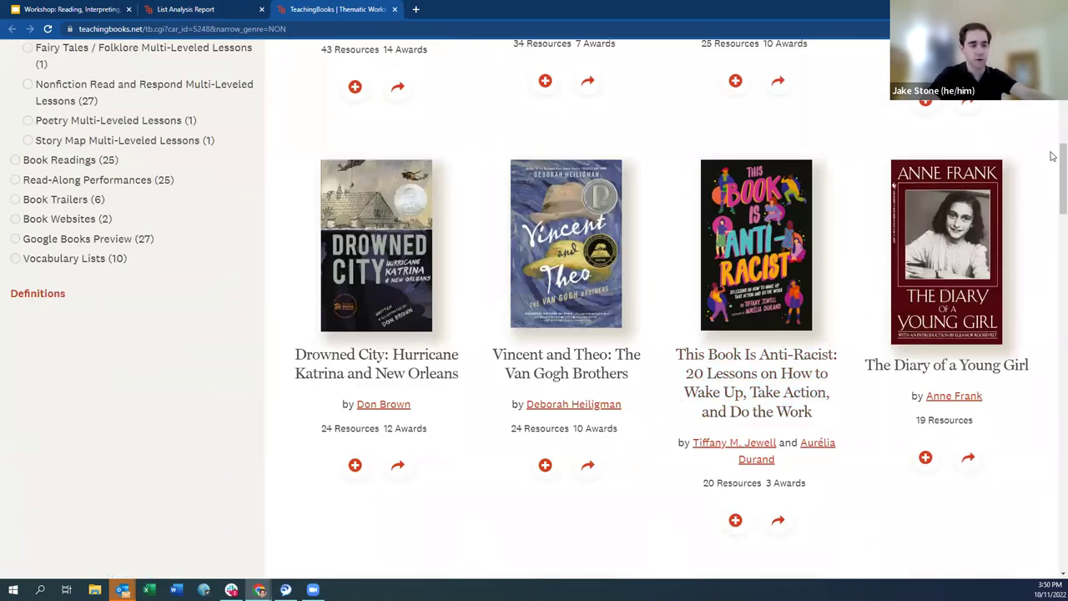
pyautogui.scroll(-1, 1053, 167)
pyautogui.scroll(-3, 862, 159)
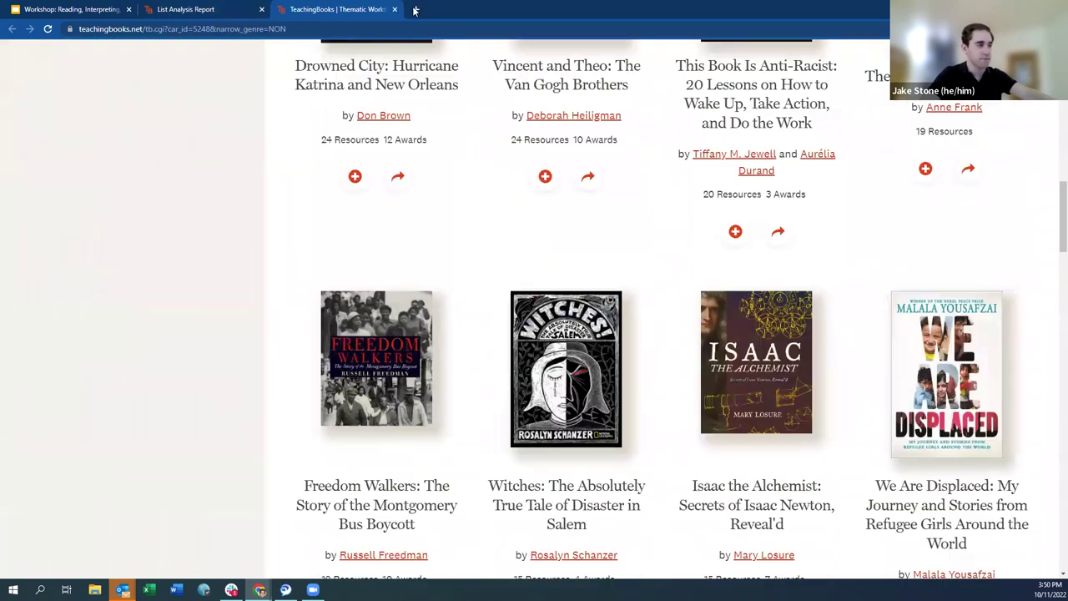
pyautogui.click(394, 9)
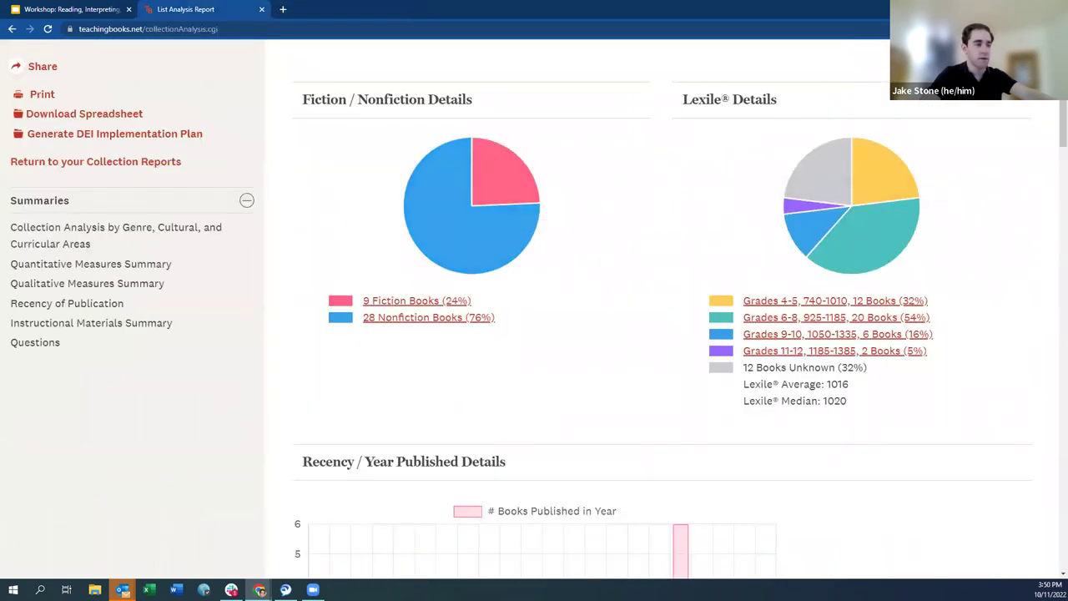
# - View the titles published in 2020 and in 1839 from the Recency / Year Published chart, returning to the report after each
pyautogui.scroll(-4, 430, 110)
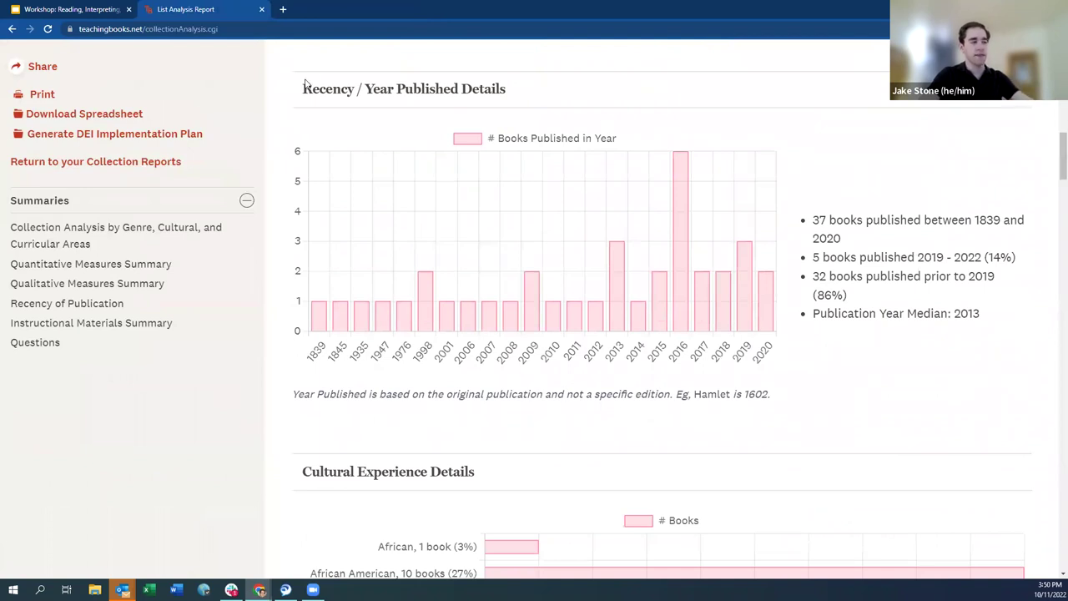
pyautogui.moveTo(357, 89); pyautogui.dragTo(510, 91)
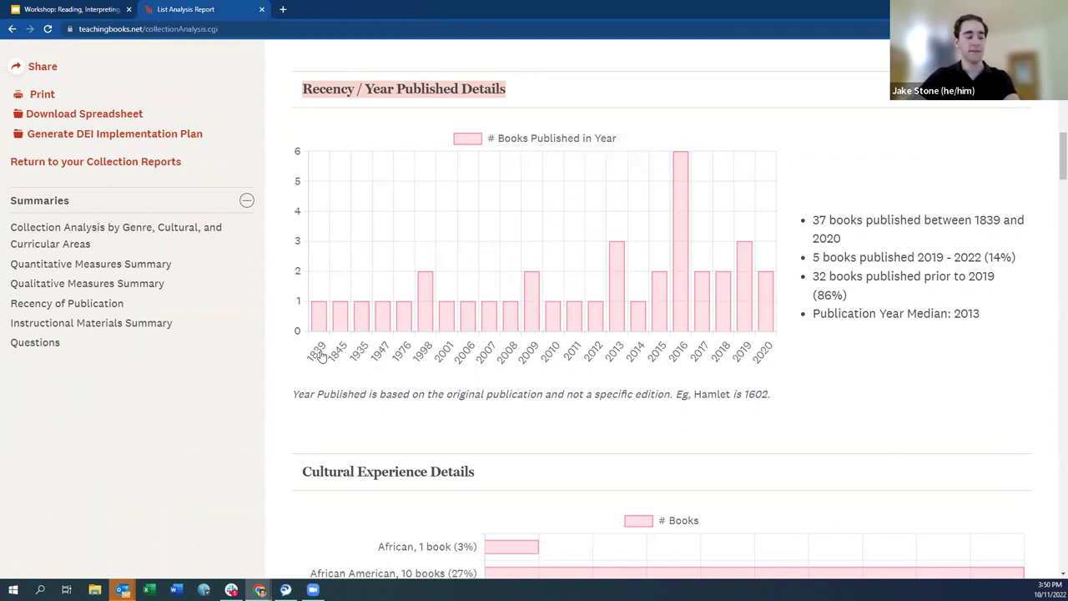
pyautogui.click(766, 315)
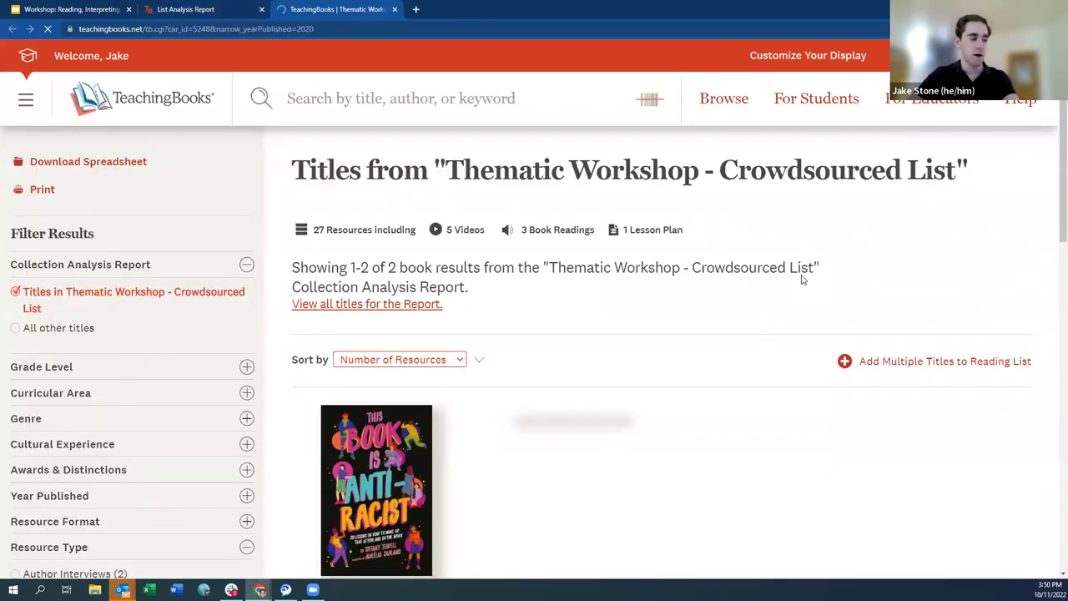
pyautogui.scroll(-3, 797, 278)
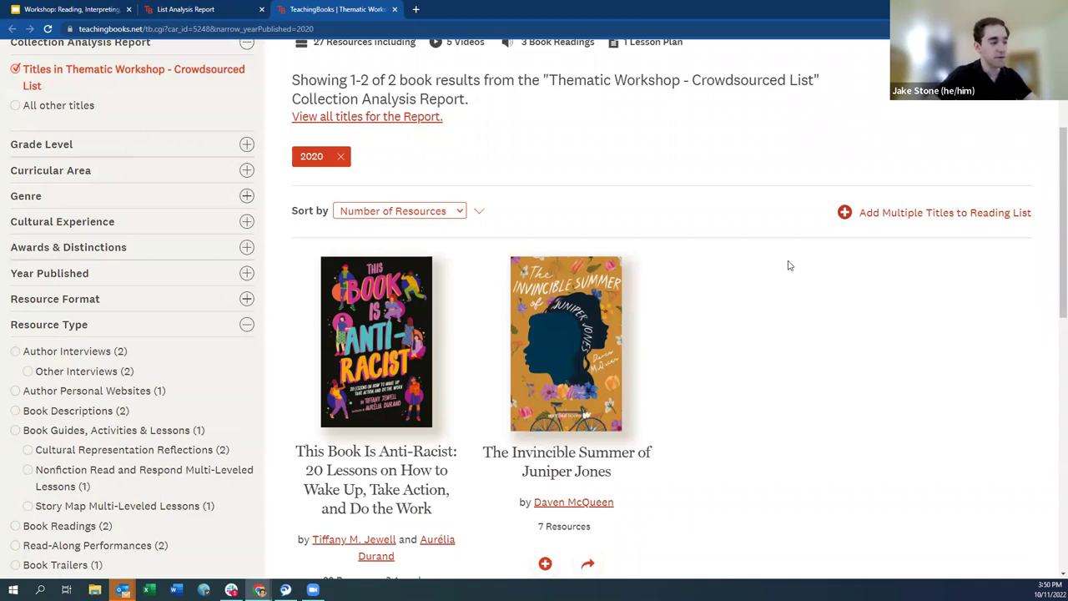
pyautogui.hotkey('ctrl', 'w')
pyautogui.click(322, 325)
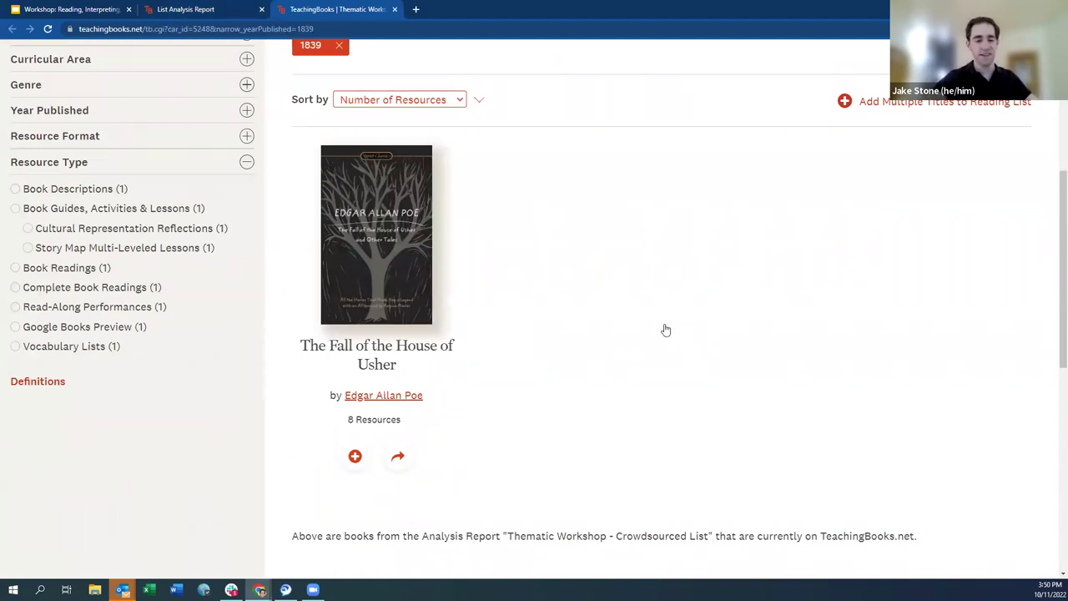
pyautogui.hotkey('ctrl', 'w')
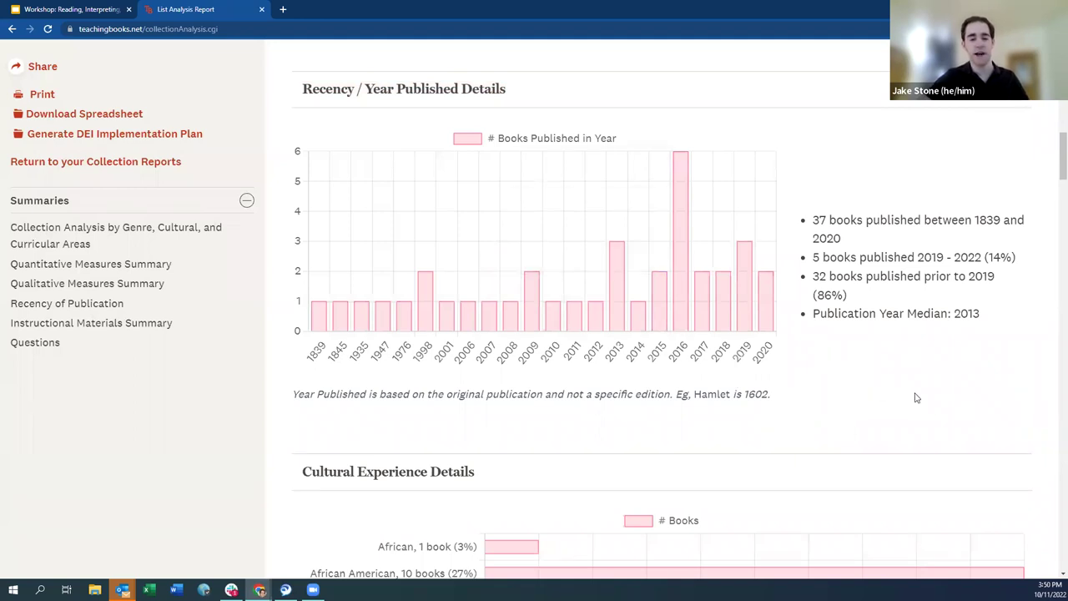
# - Examine the Cultural Experience Details chart and compare it with the diverse books figure in the At-a-Glance summary
pyautogui.scroll(-1, 893, 400)
pyautogui.scroll(-1, 865, 411)
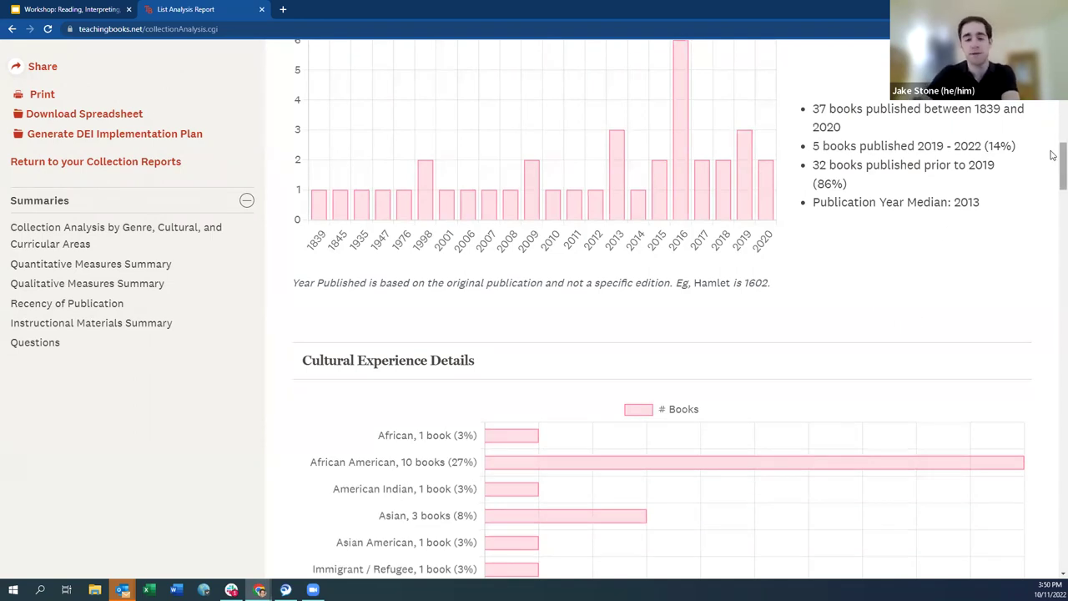
pyautogui.moveTo(1053, 154); pyautogui.dragTo(1052, 173)
pyautogui.moveTo(578, 216)
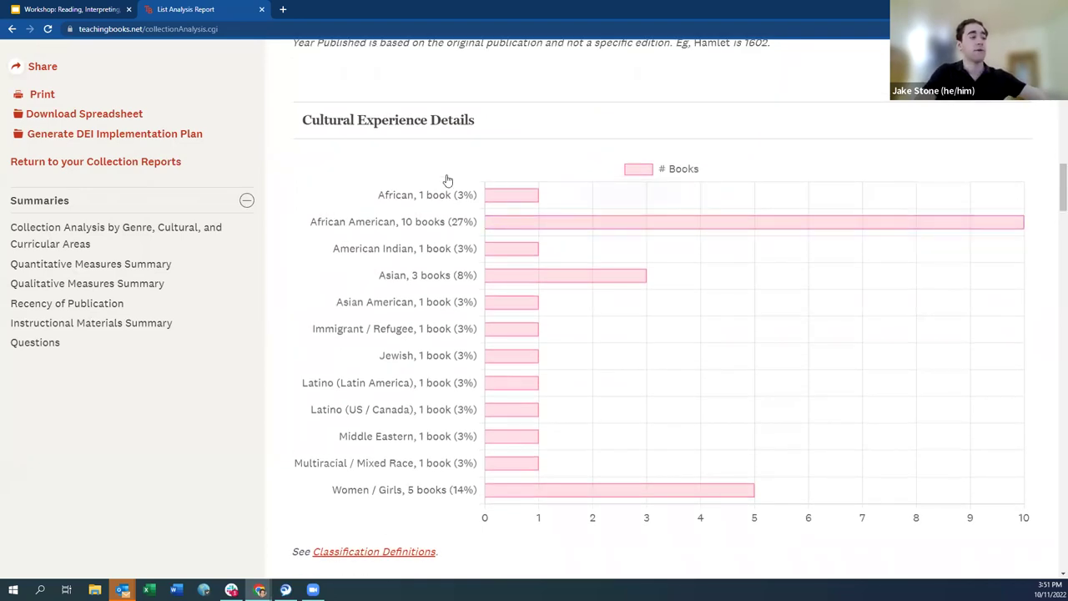
pyautogui.scroll(-1, 480, 139)
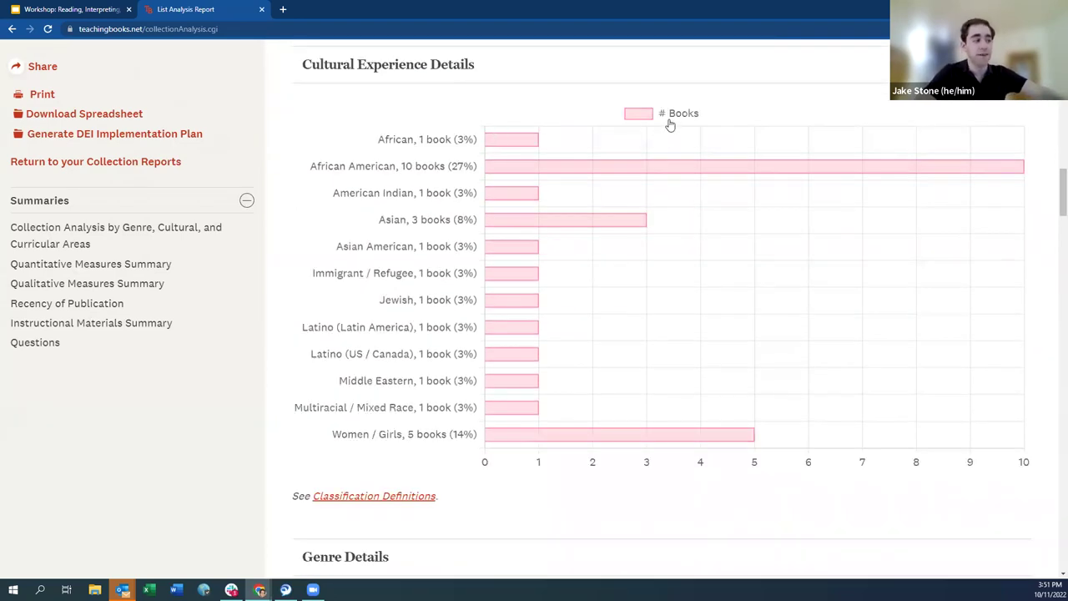
pyautogui.moveTo(524, 172)
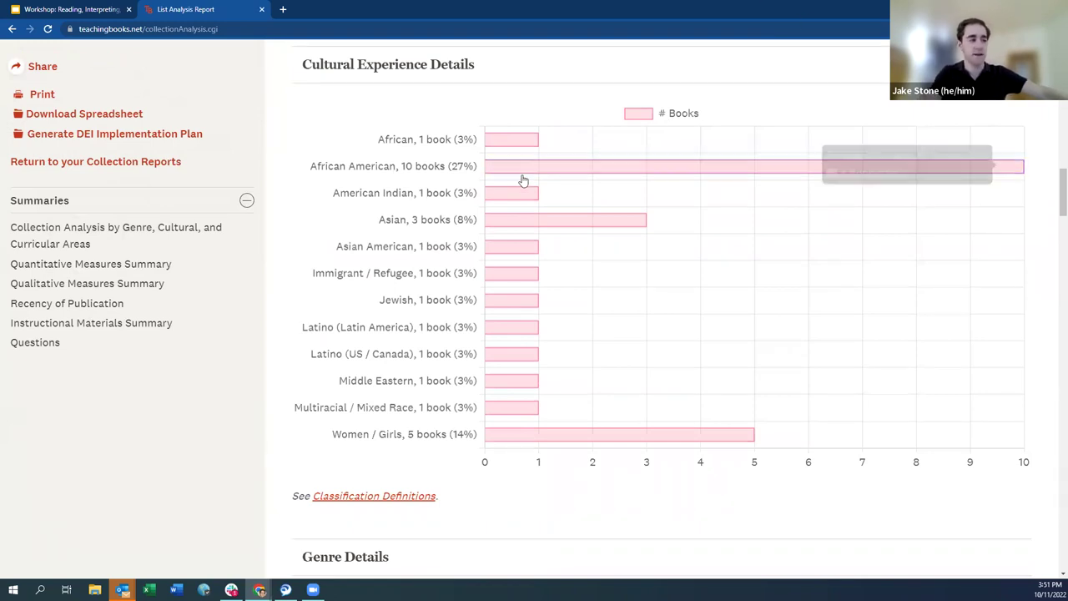
pyautogui.scroll(1, 1053, 203)
pyautogui.moveTo(1053, 203); pyautogui.dragTo(1047, 117)
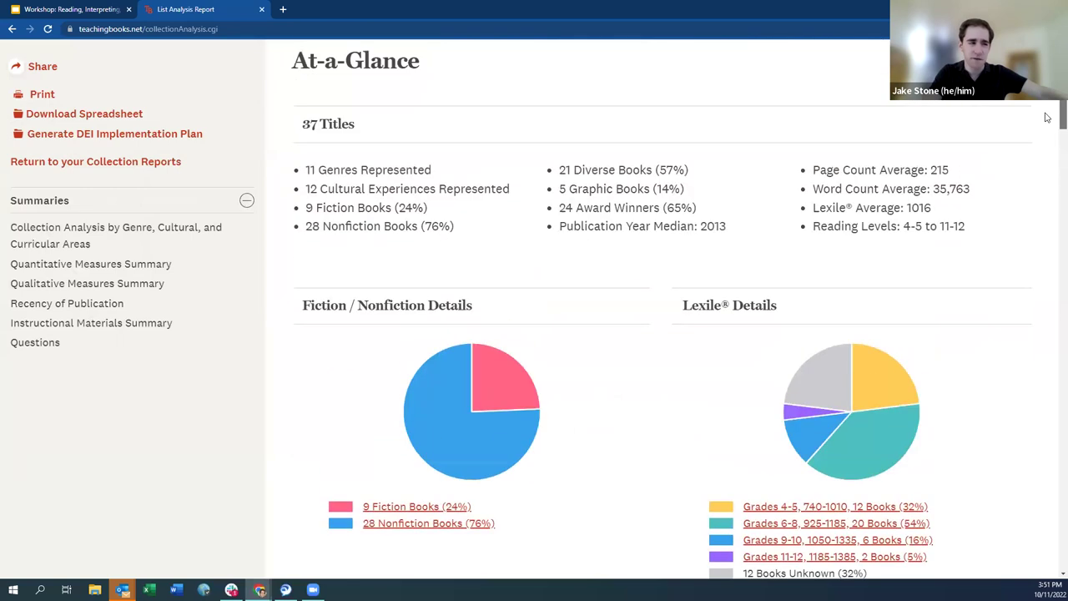
pyautogui.moveTo(698, 174); pyautogui.dragTo(560, 174)
pyautogui.moveTo(1062, 117); pyautogui.dragTo(1062, 194)
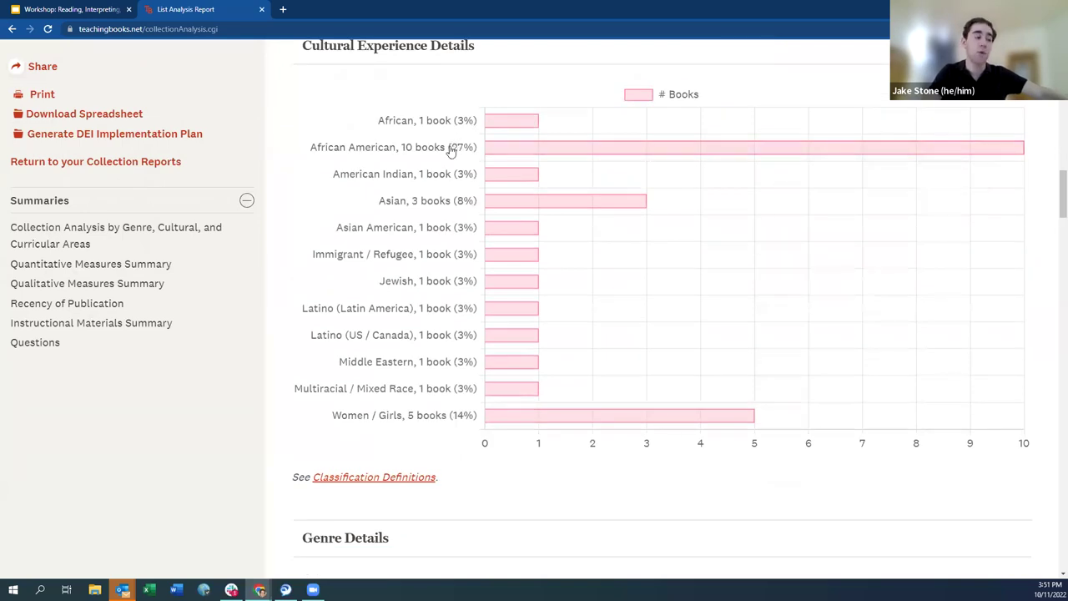
# - Examine the Cultural Experience Details, Genre Details and Curricular Area Details charts in the List Analysis Report
pyautogui.moveTo(684, 140)
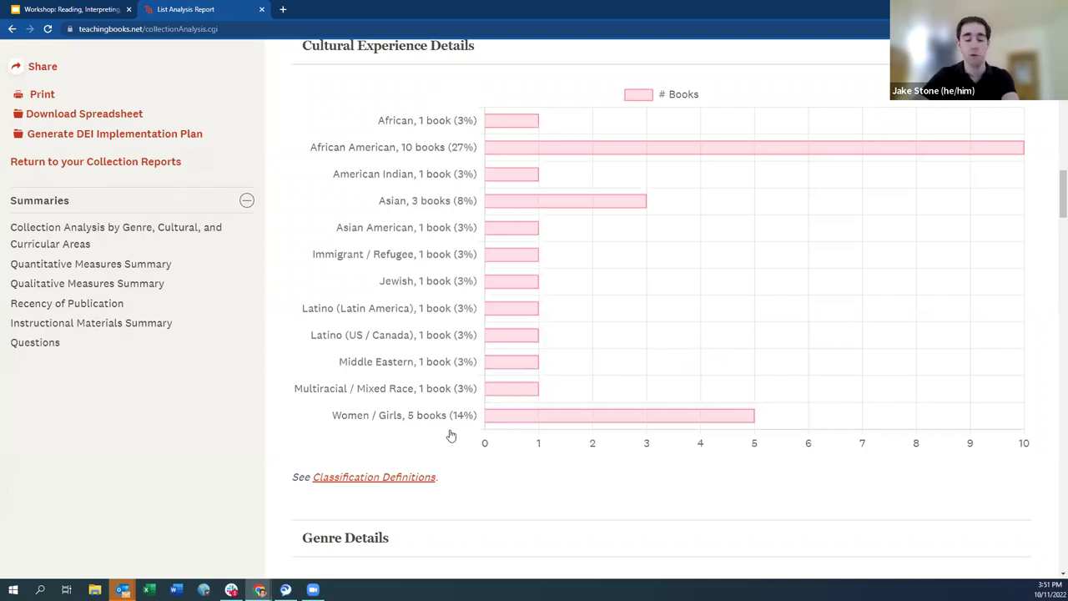
pyautogui.moveTo(489, 370)
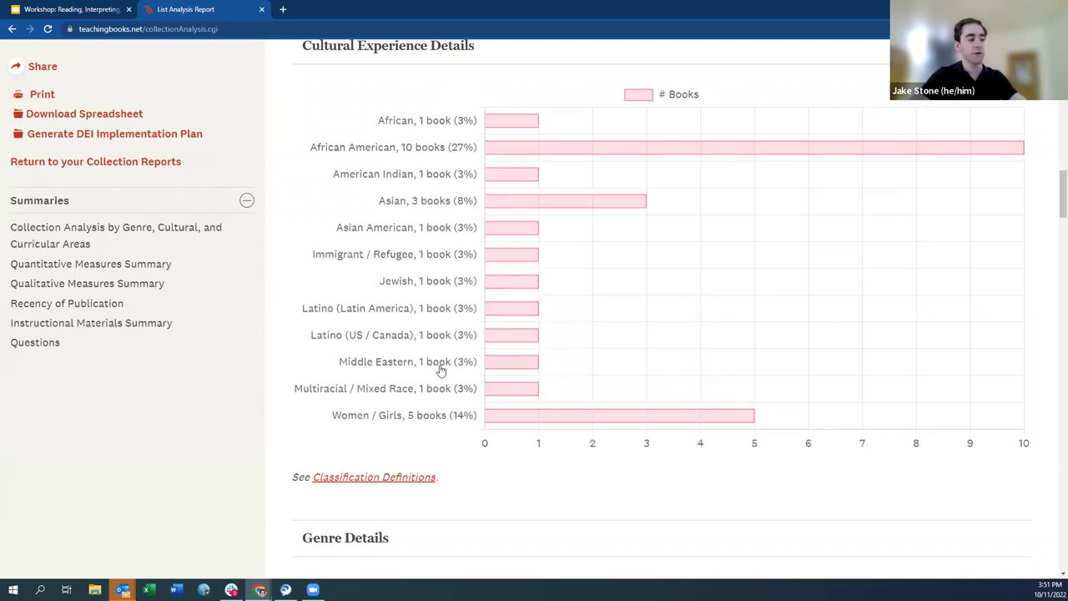
pyautogui.moveTo(1053, 199); pyautogui.dragTo(1053, 237)
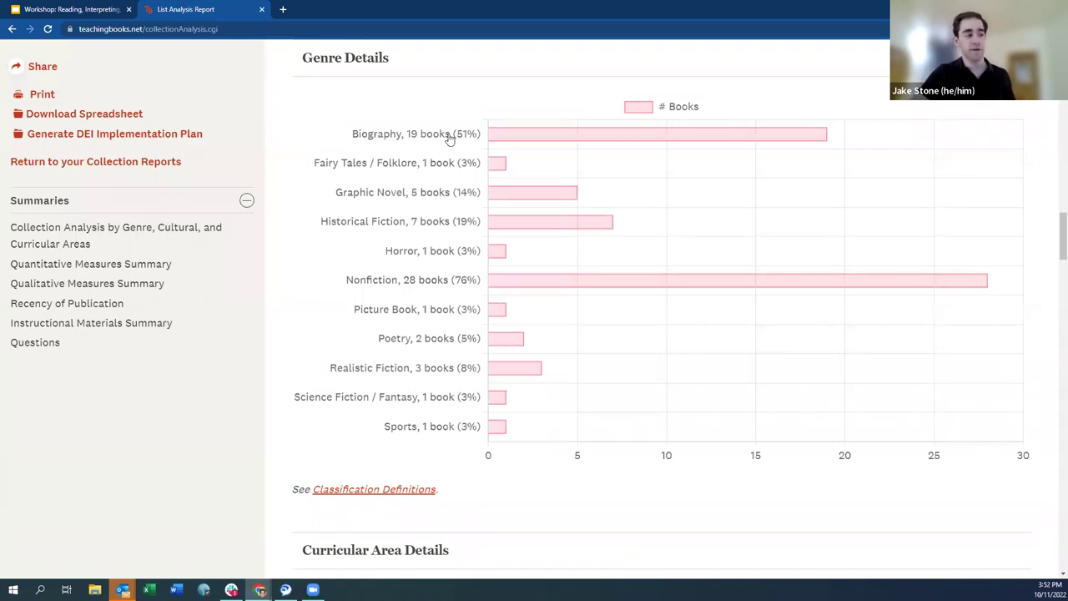
pyautogui.moveTo(577, 289)
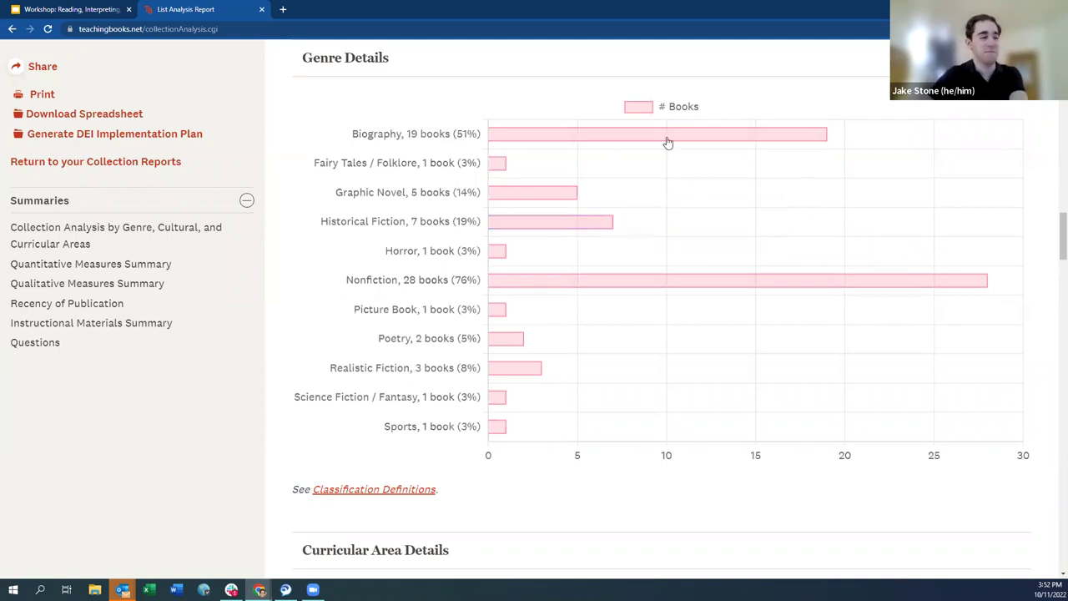
pyautogui.scroll(-1, 631, 158)
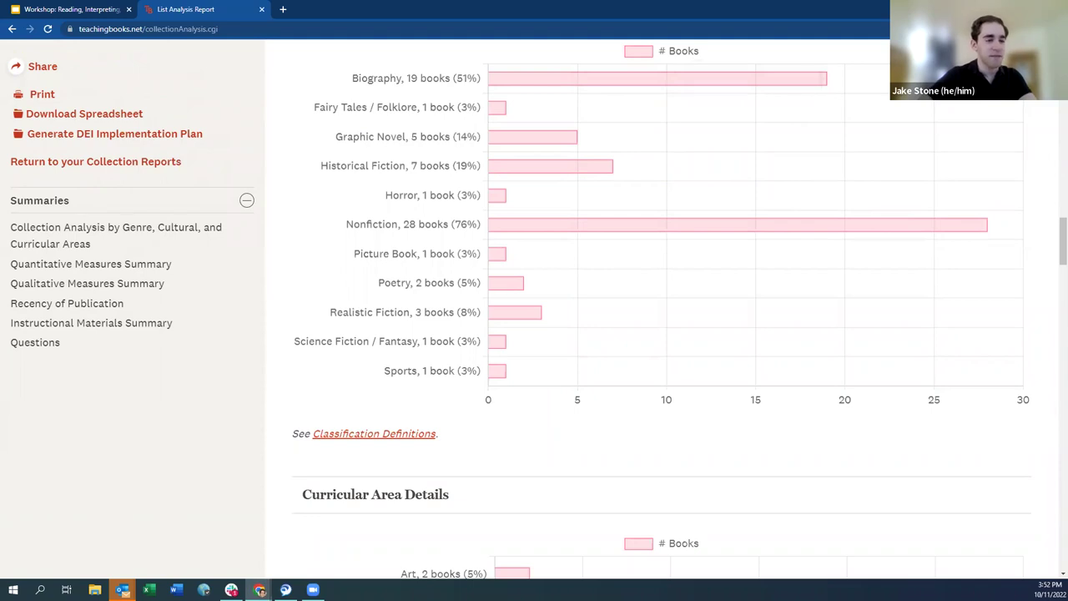
pyautogui.scroll(-5, 1053, 222)
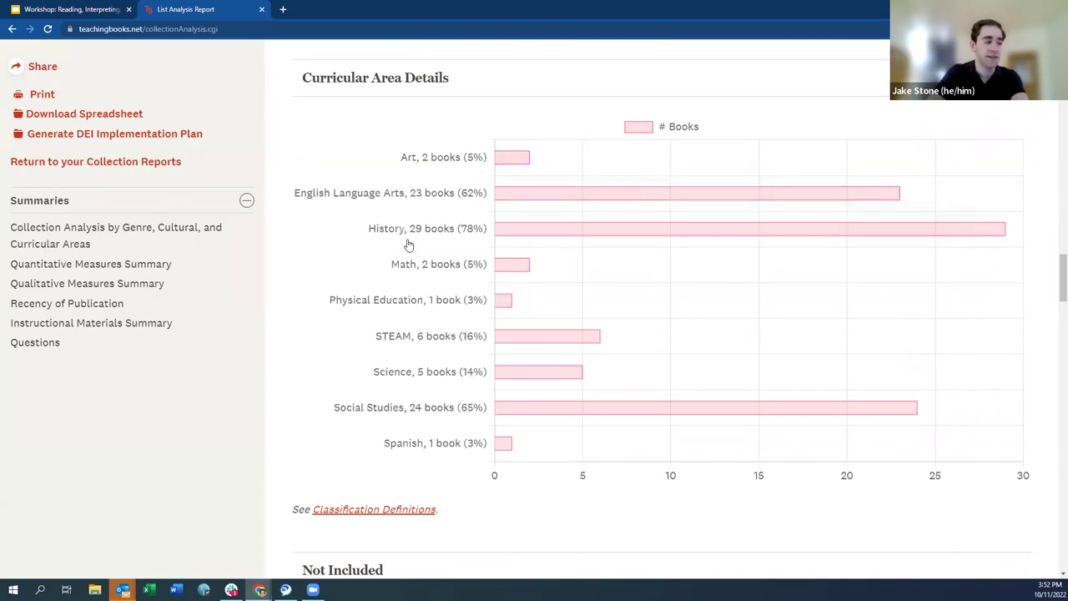
pyautogui.moveTo(656, 194)
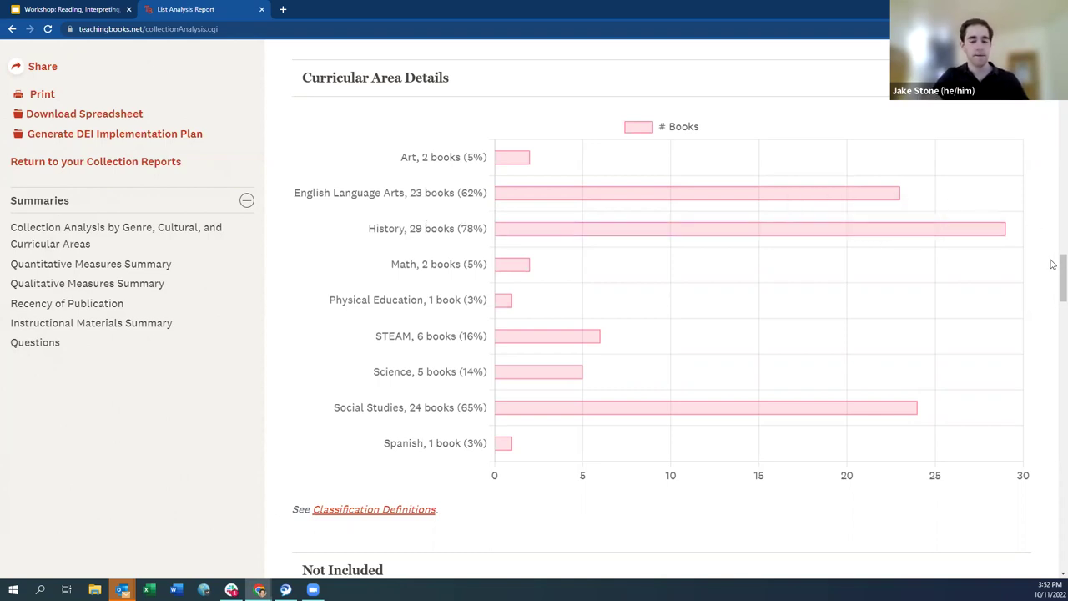
# - Review the cultural experiences and genres under Not Included, highlighting Disability and Mystery, and view the Adding and Weeding Titles section
pyautogui.moveTo(1056, 262); pyautogui.dragTo(1057, 302)
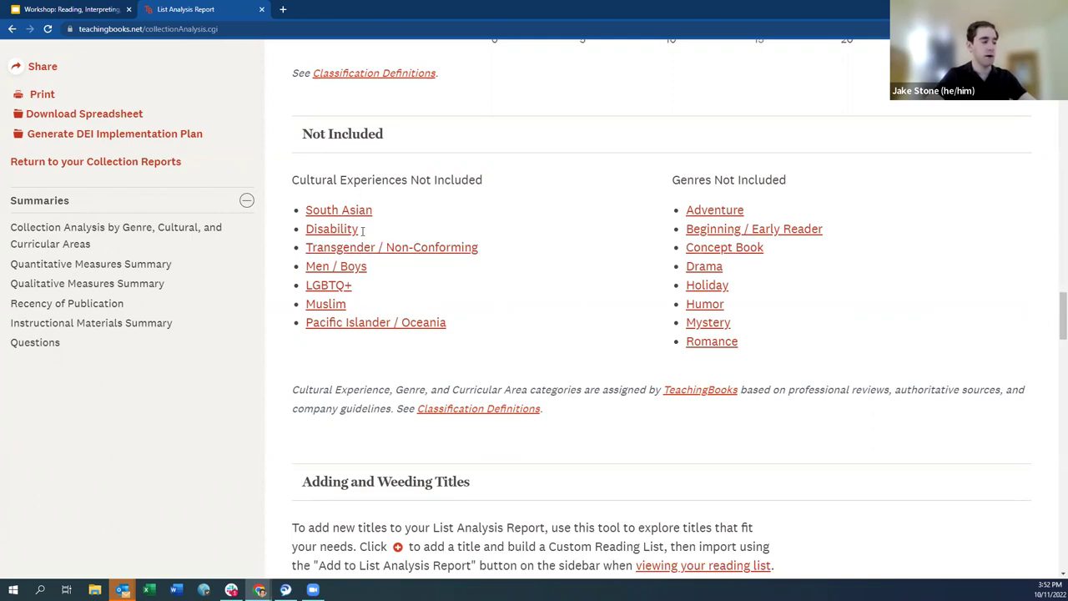
pyautogui.moveTo(362, 231); pyautogui.dragTo(288, 239)
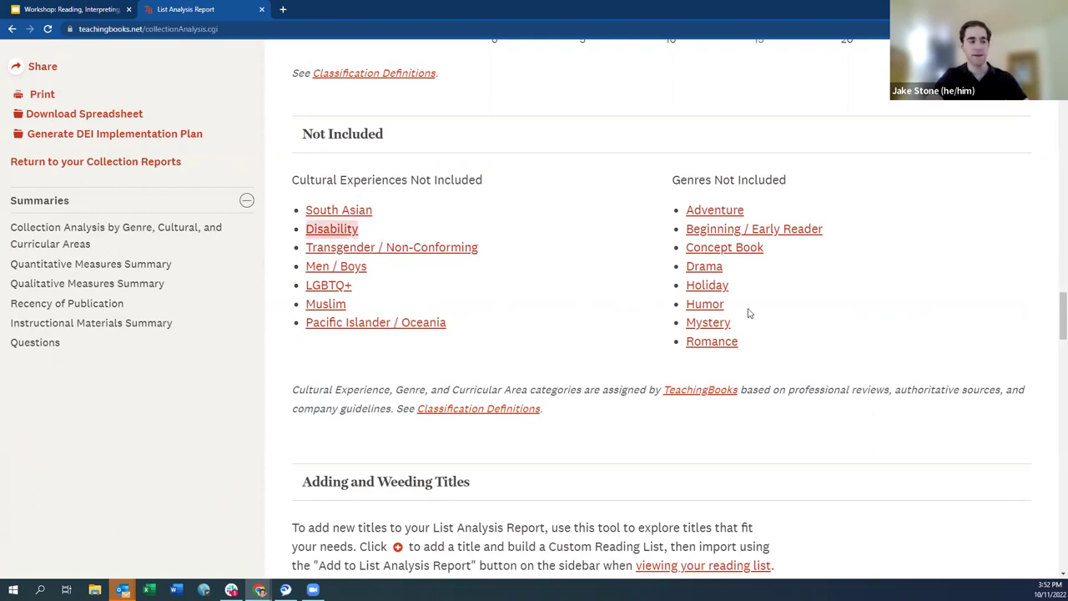
pyautogui.click(686, 302)
pyautogui.moveTo(752, 326); pyautogui.dragTo(686, 324)
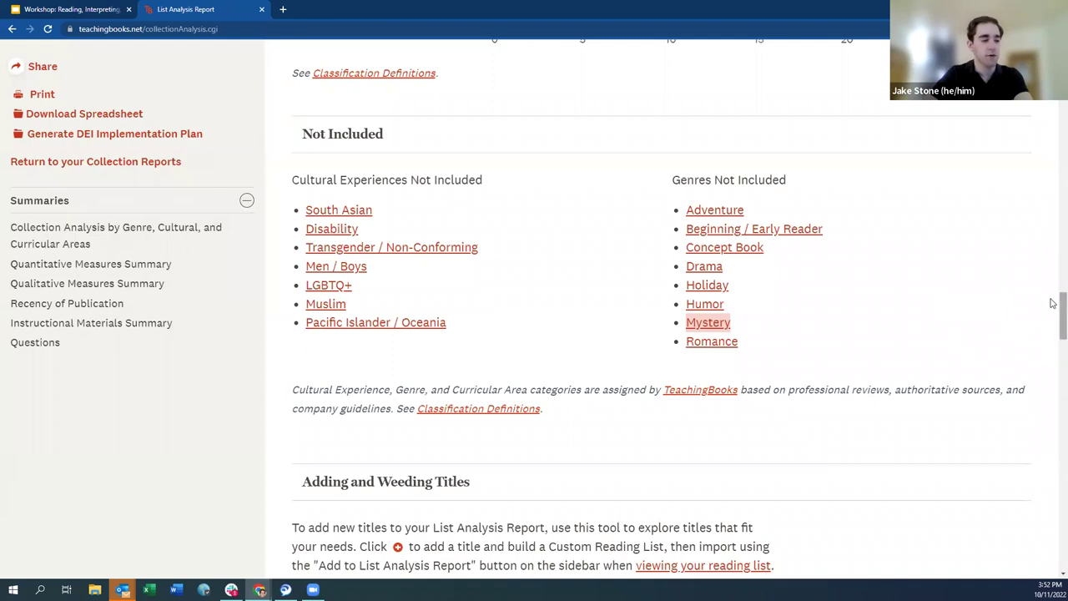
pyautogui.moveTo(1053, 303); pyautogui.dragTo(1042, 351)
pyautogui.scroll(-4, 1041, 351)
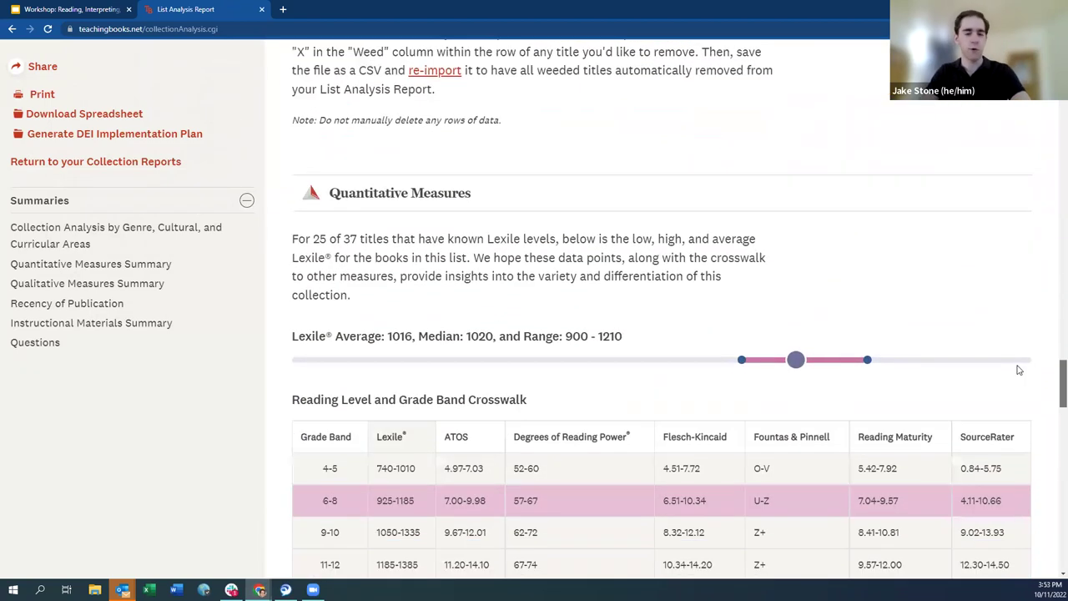
pyautogui.scroll(6, 1004, 360)
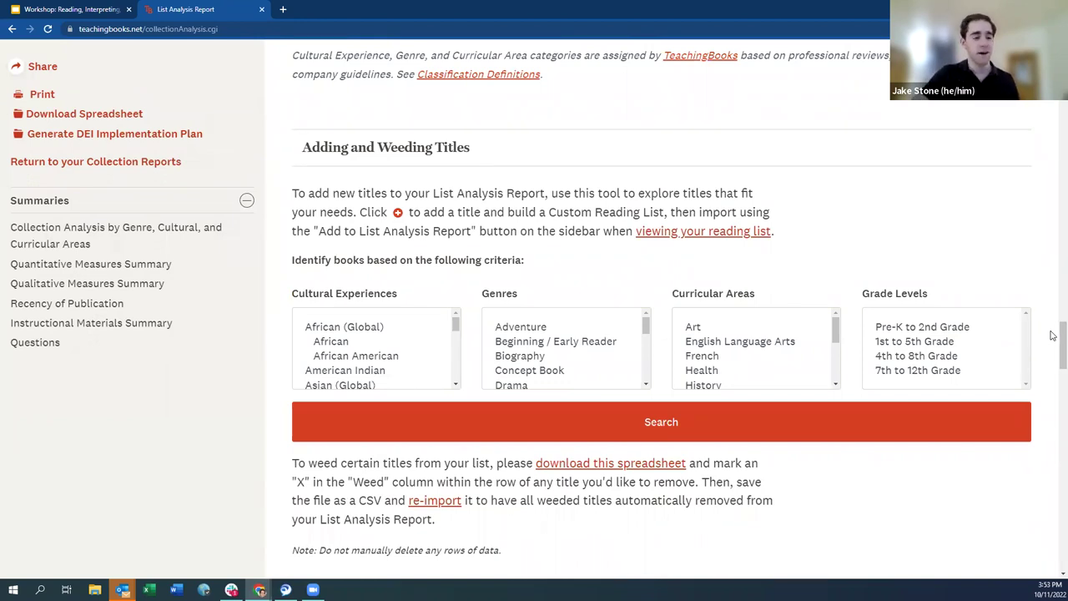
# - Download the collection details spreadsheet from the start of the List Analysis Report and open the XLSX file in Excel
pyautogui.moveTo(1056, 334); pyautogui.dragTo(1055, 42)
pyautogui.scroll(1, 1053, 323)
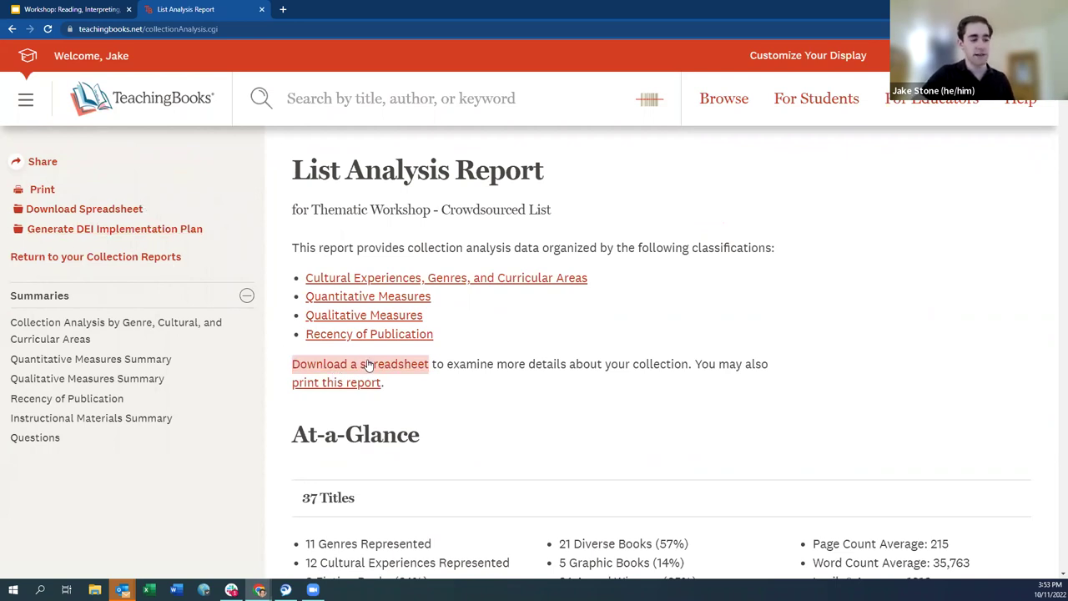
pyautogui.click(399, 364)
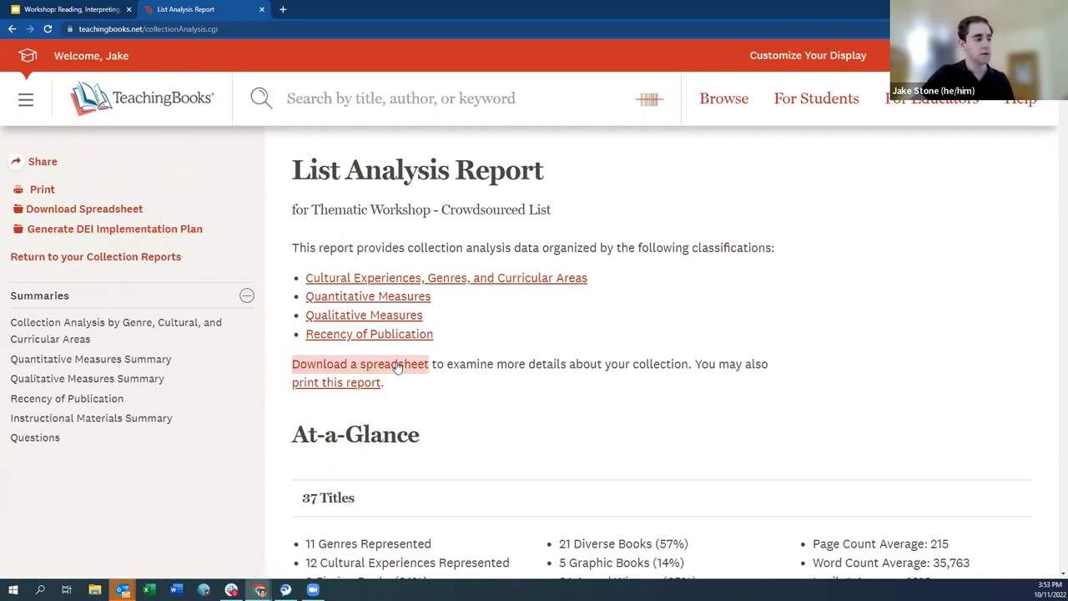
pyautogui.click(67, 560)
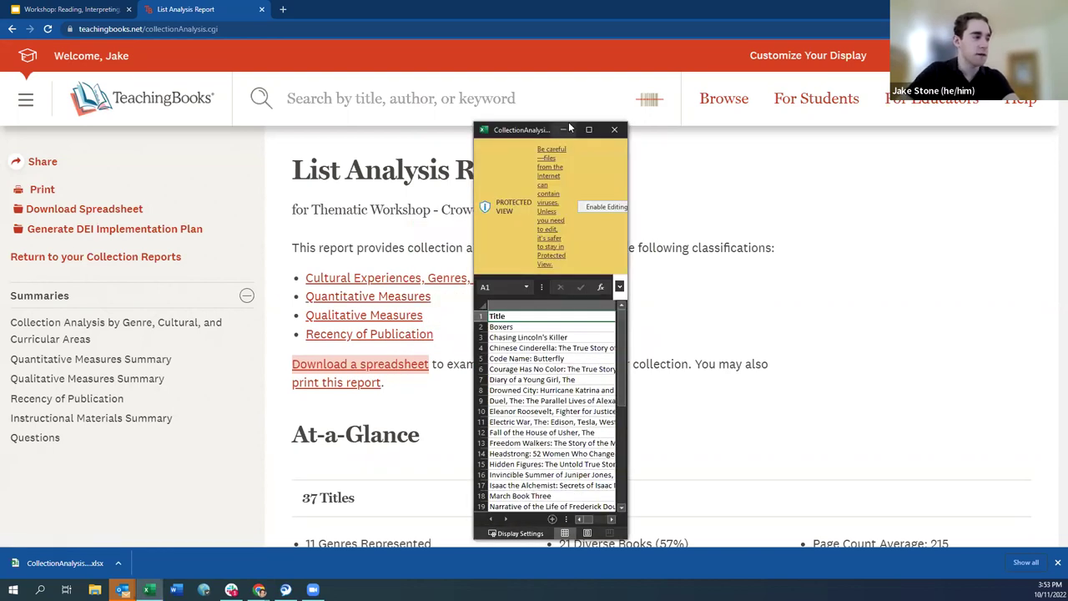
# - Maximise the spreadsheet window and zoom the Collection Analysis Report sheet to 142%
pyautogui.doubleClick(504, 124)
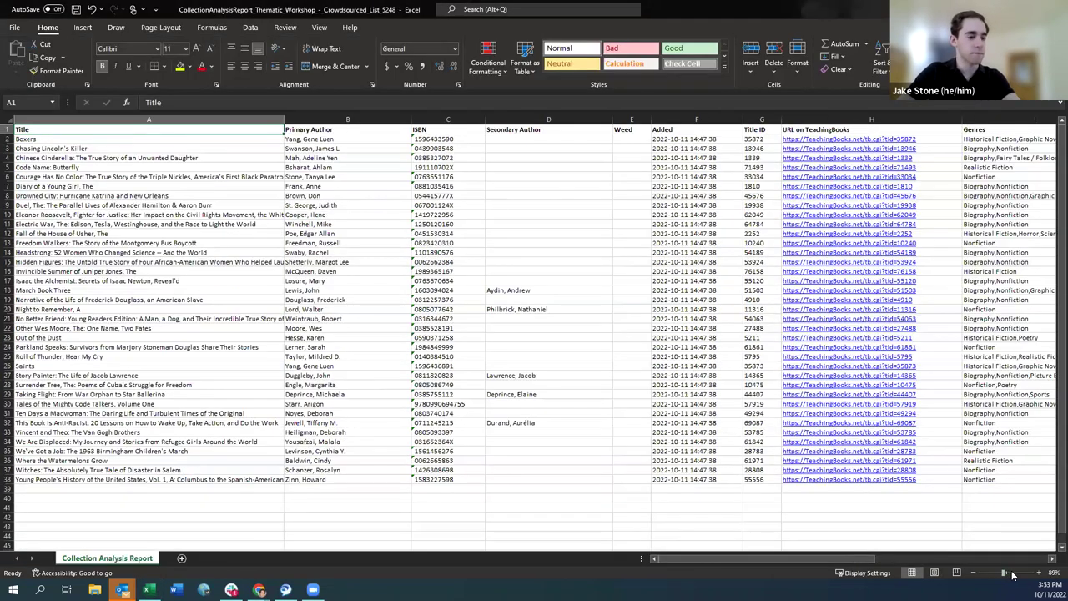
pyautogui.click(1013, 574)
pyautogui.moveTo(1012, 574); pyautogui.dragTo(1011, 575)
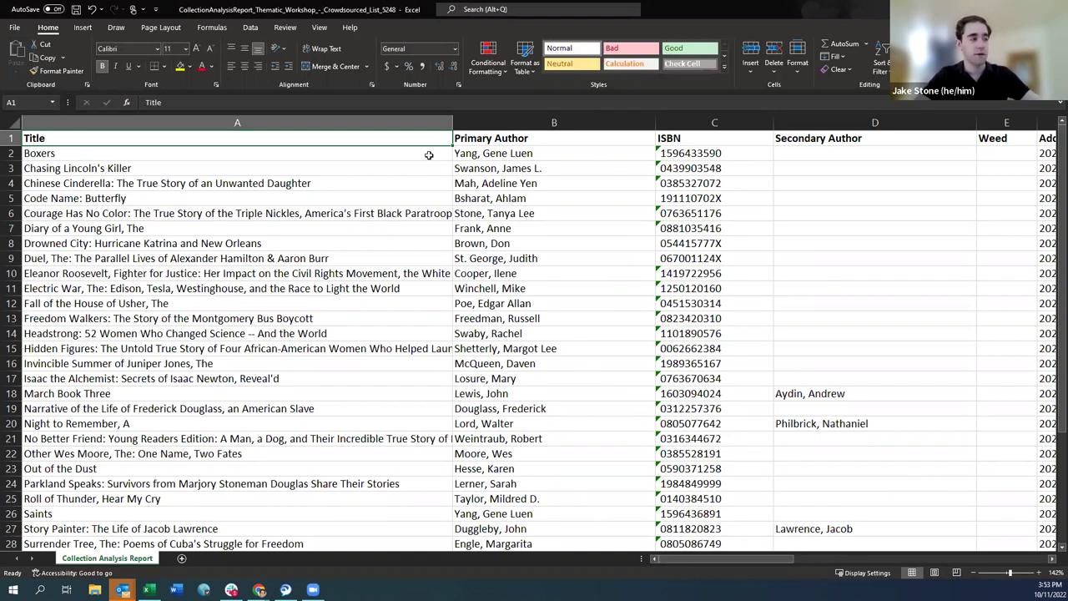
# - Review the sheet's columns from Primary Author through Added, URL on TeachingBooks, Genres, Curricula, Cultural Experiences, # Awards, Year of Publication and Lexile #
pyautogui.click(621, 144)
pyautogui.moveTo(765, 559); pyautogui.dragTo(877, 554)
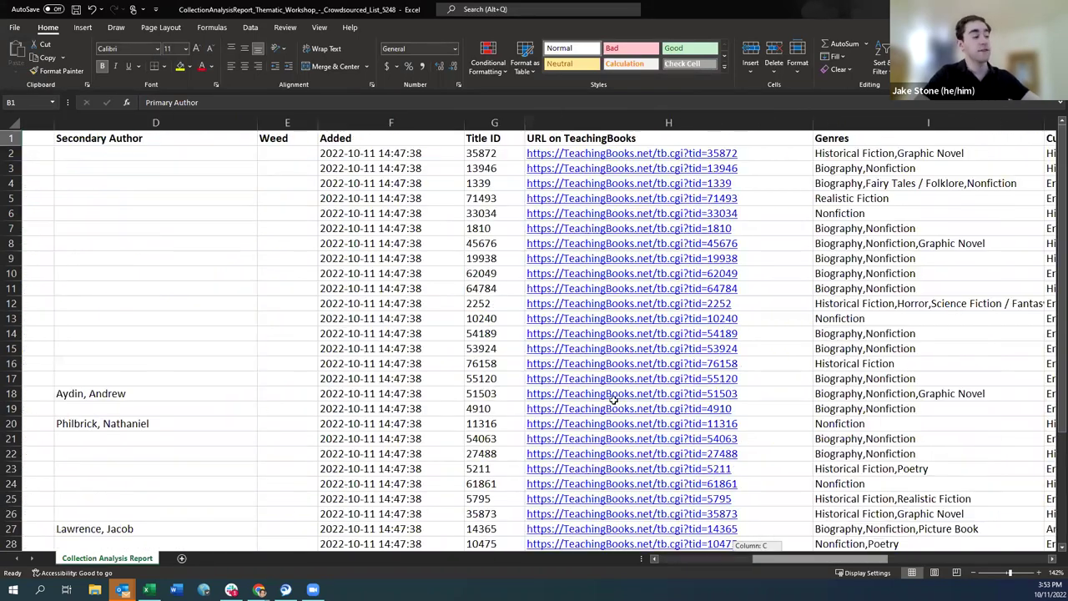
pyautogui.moveTo(283, 138); pyautogui.dragTo(281, 427)
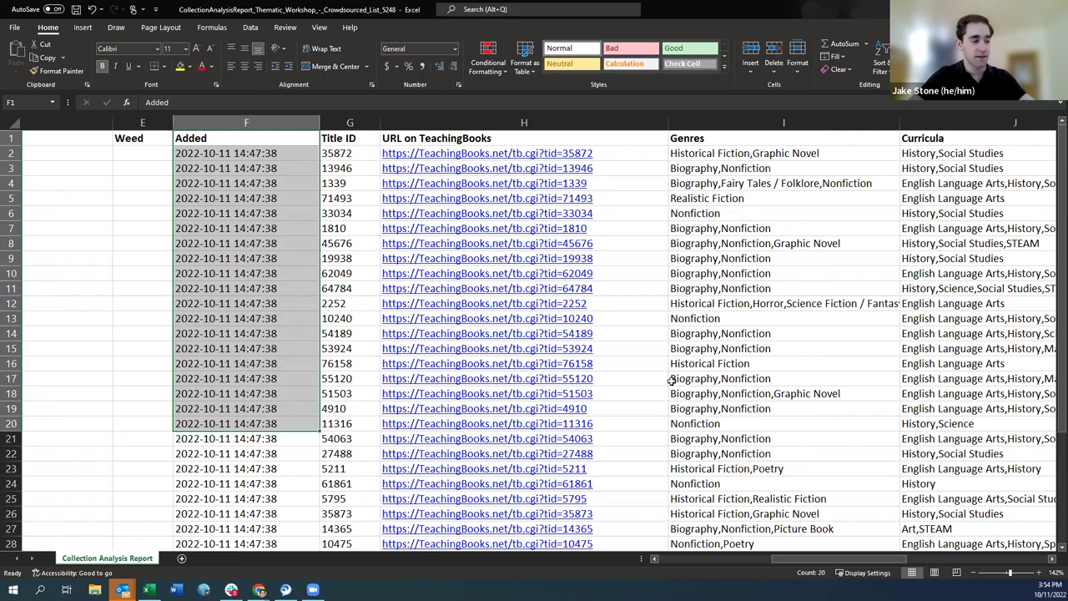
pyautogui.moveTo(792, 558); pyautogui.dragTo(801, 558)
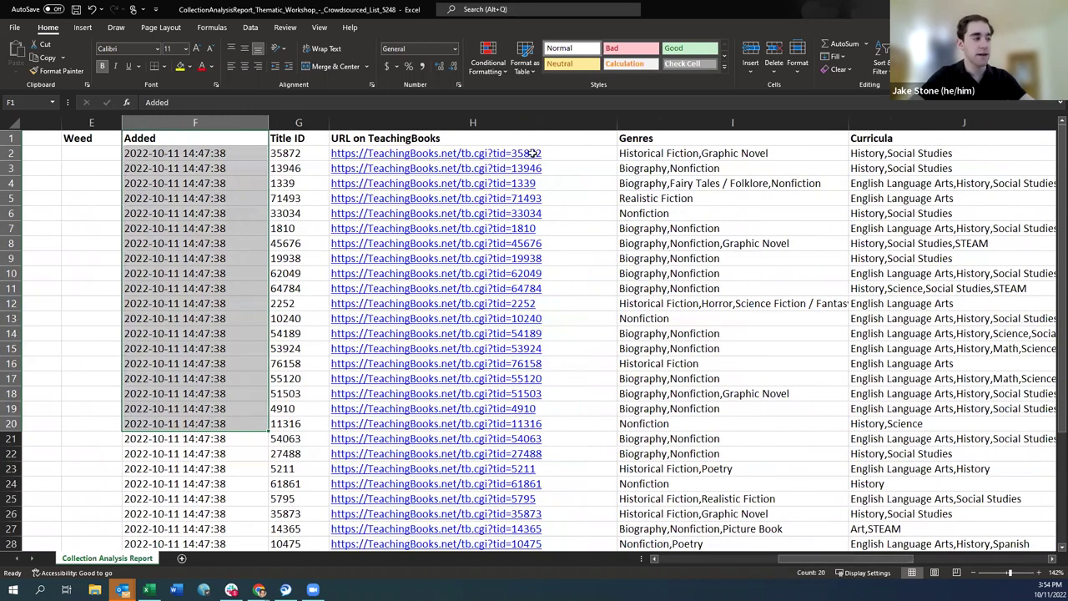
pyautogui.click(580, 349)
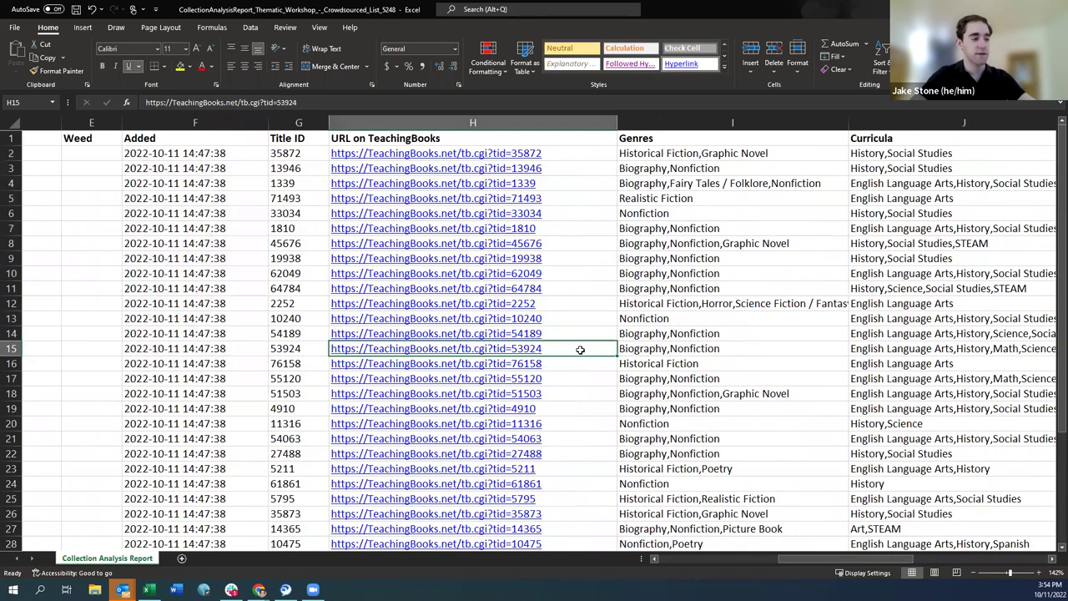
pyautogui.hscroll(5, 442, 184)
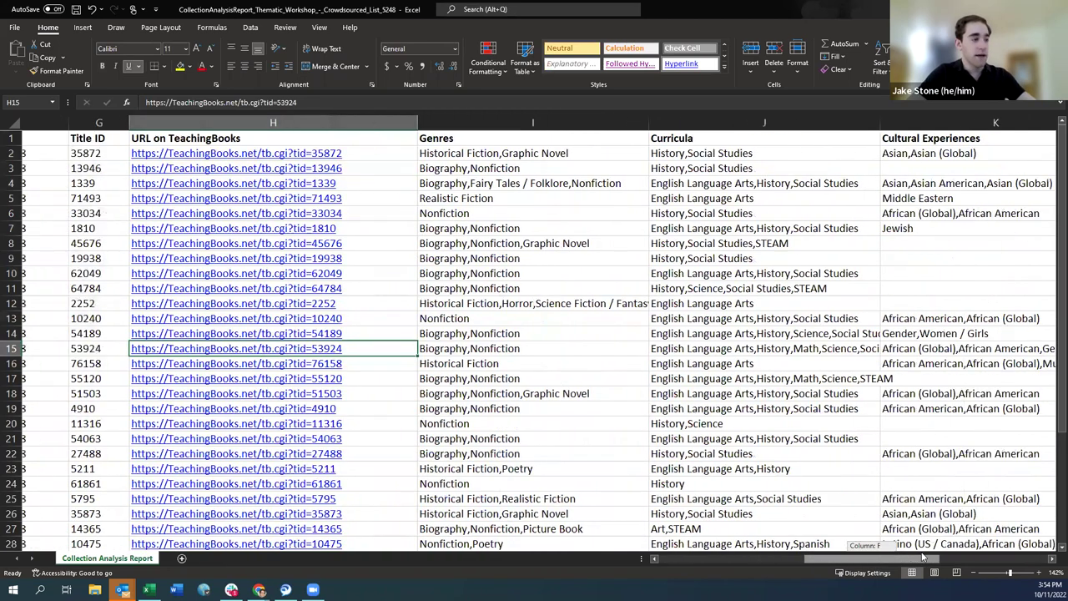
pyautogui.click(349, 138)
pyautogui.click(454, 140)
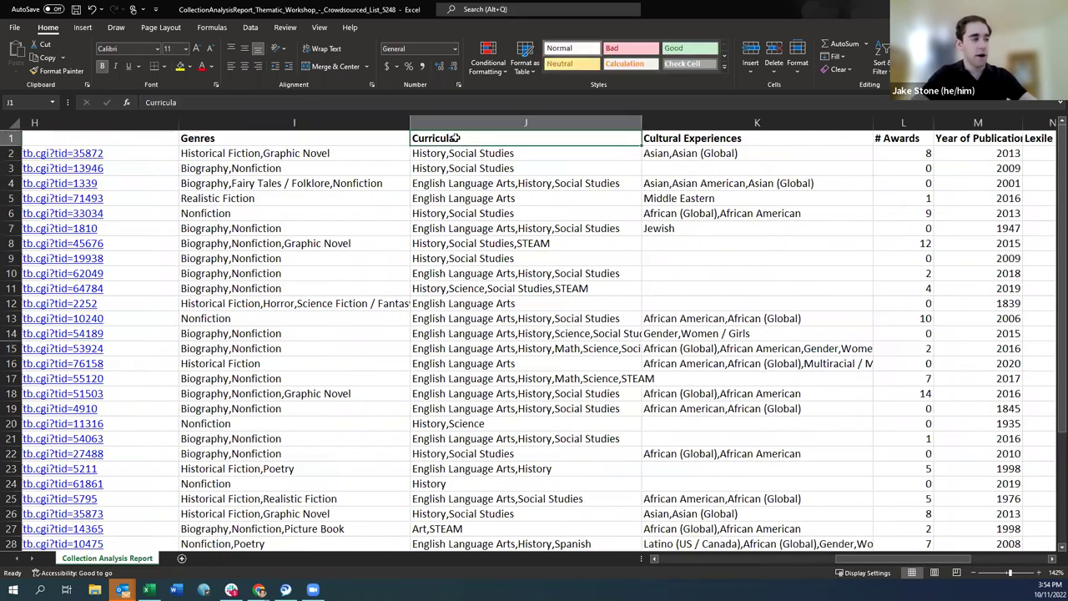
pyautogui.click(699, 148)
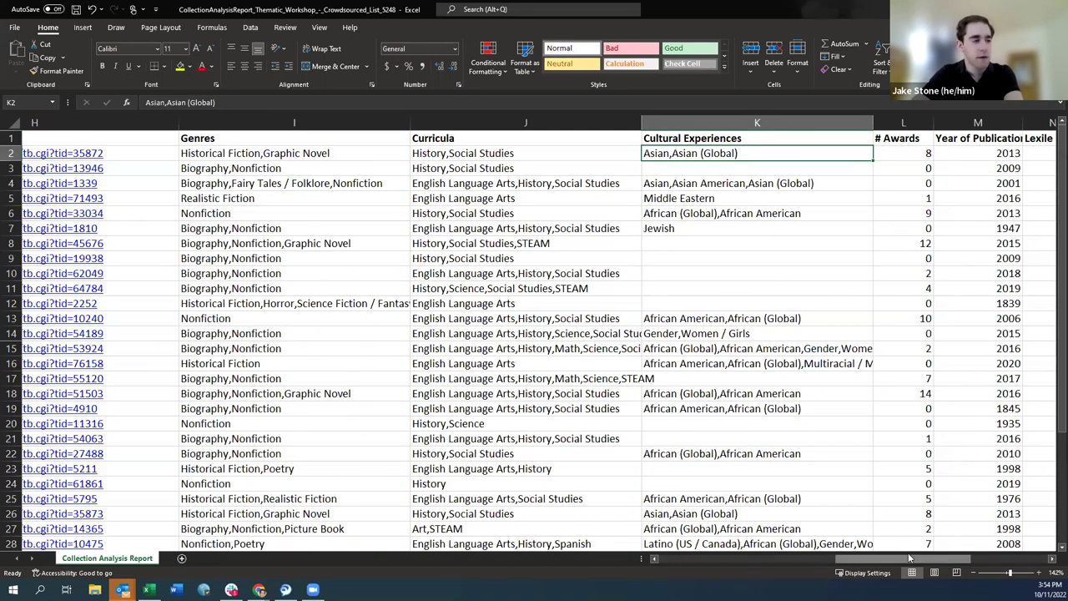
pyautogui.hscroll(2, 908, 553)
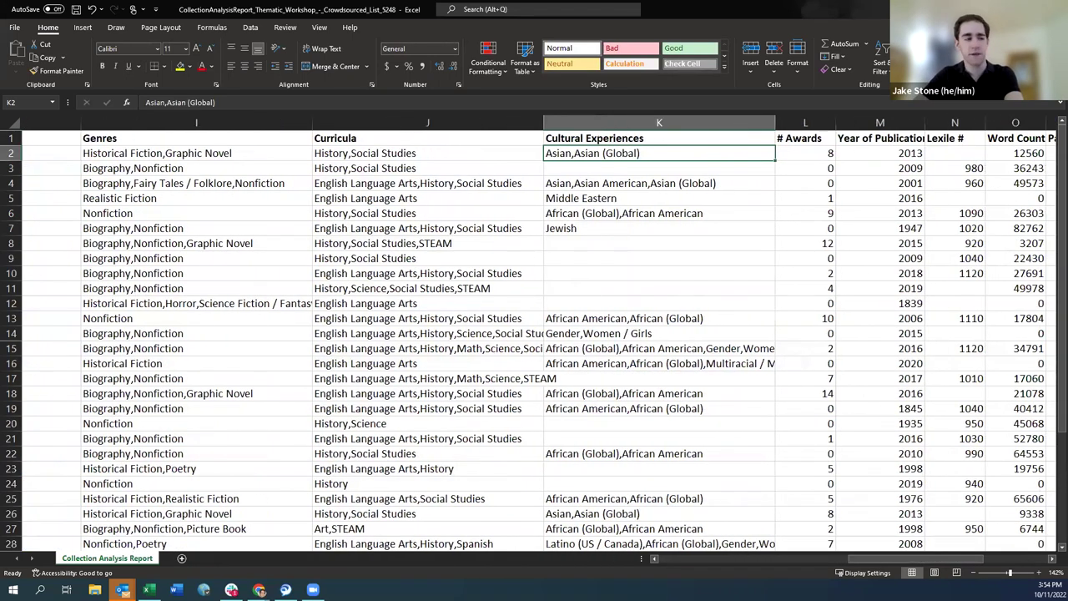
# - Sort the whole sheet by the Cultural Experiences column from A to Z, expanding the selection to keep rows together
pyautogui.click(653, 128)
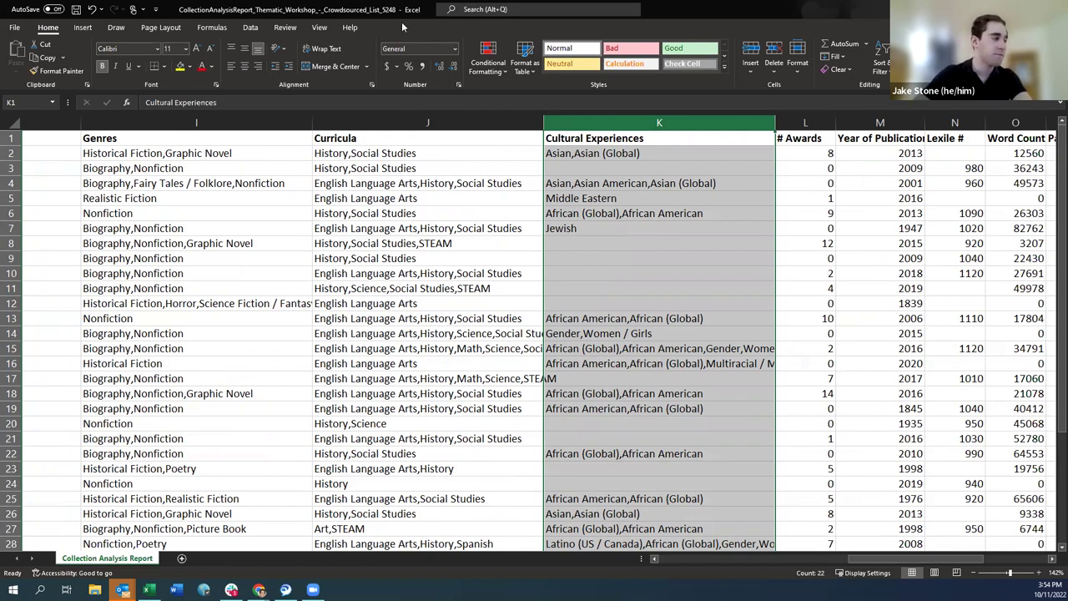
pyautogui.click(885, 52)
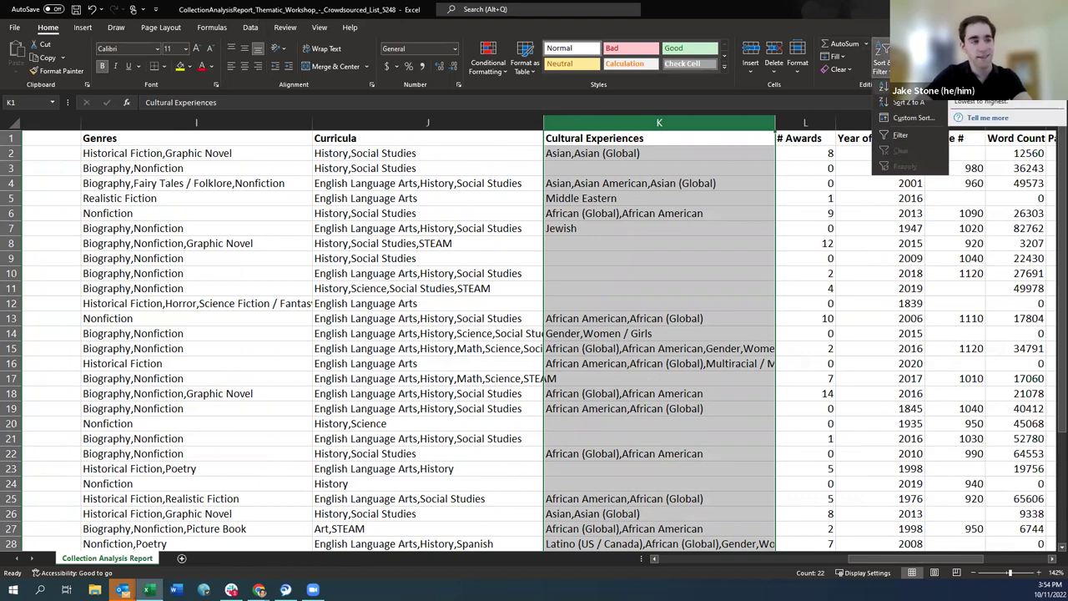
pyautogui.click(901, 87)
pyautogui.click(720, 275)
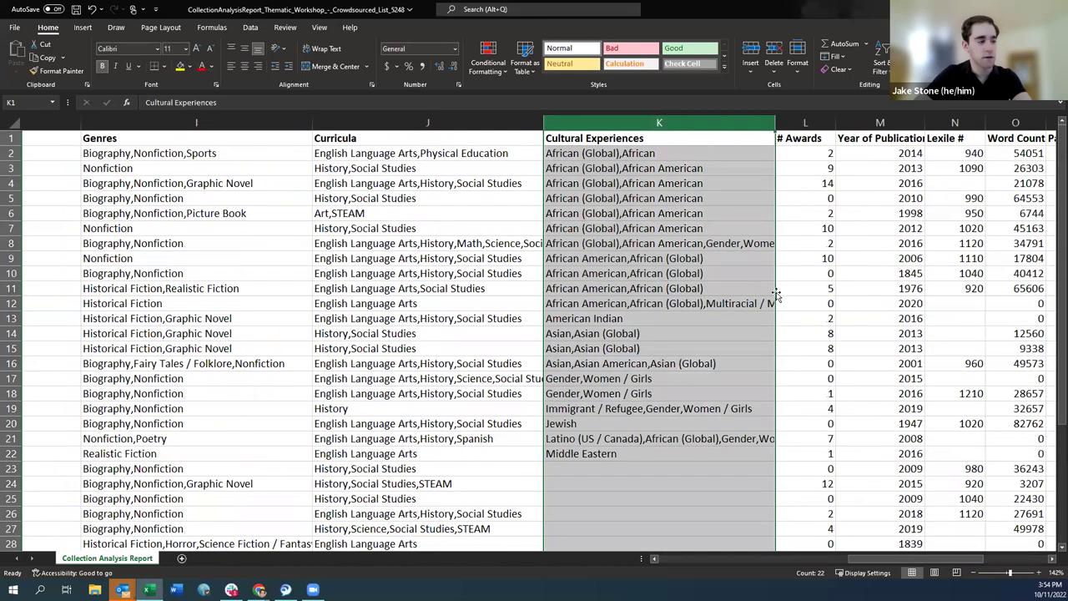
pyautogui.click(797, 286)
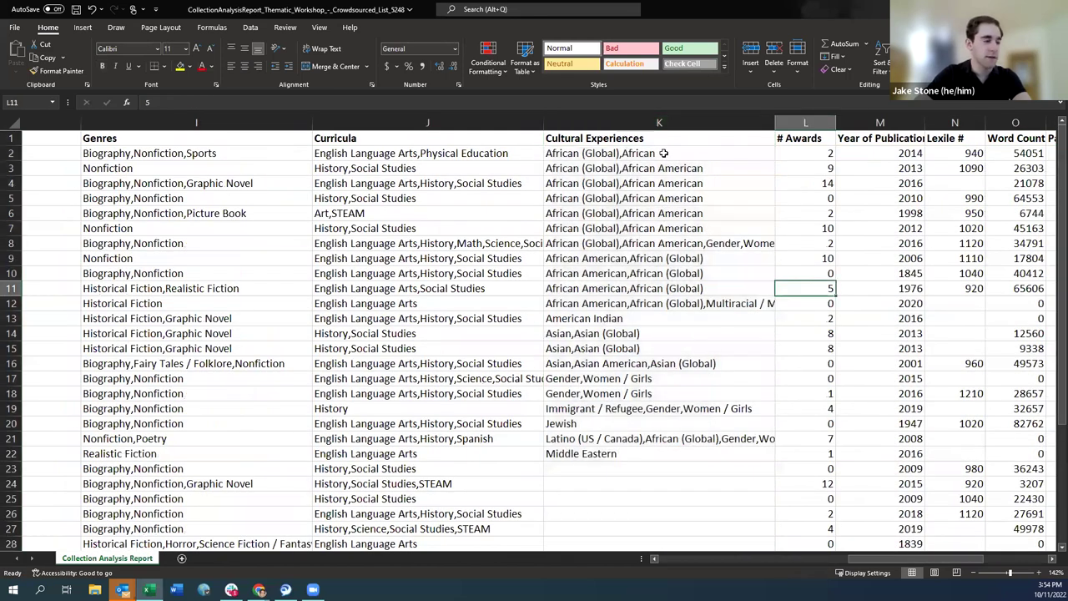
# - Check the filled Cultural Experiences cells, and bold columns A to K of rows 23 to 38, where that field is blank
pyautogui.moveTo(655, 140); pyautogui.dragTo(656, 459)
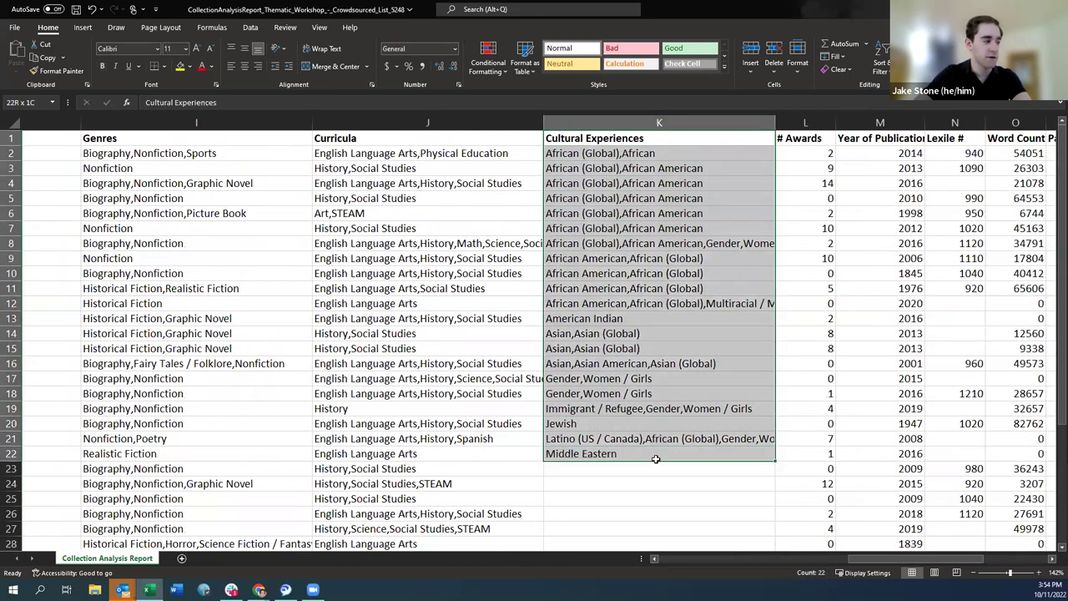
pyautogui.scroll(-5, 748, 303)
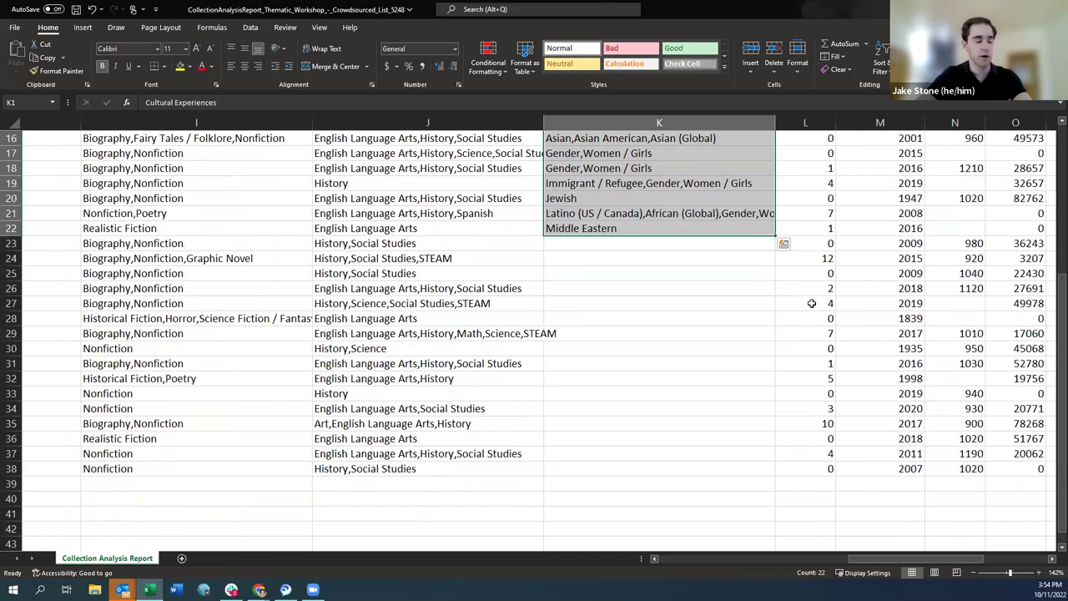
pyautogui.moveTo(584, 246); pyautogui.dragTo(50, 466)
pyautogui.hotkey('ctrl', 'b')
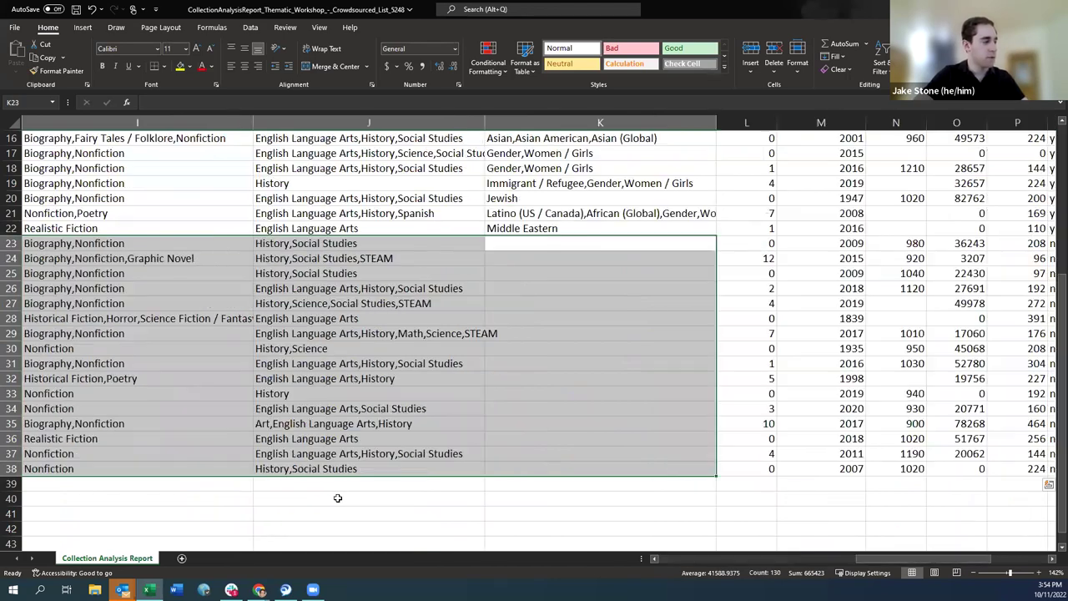
# - Review the titles of the bolded rows, including Chasing Lincoln's Killer and This Book Is Anti-Racist
pyautogui.moveTo(930, 560); pyautogui.dragTo(685, 560)
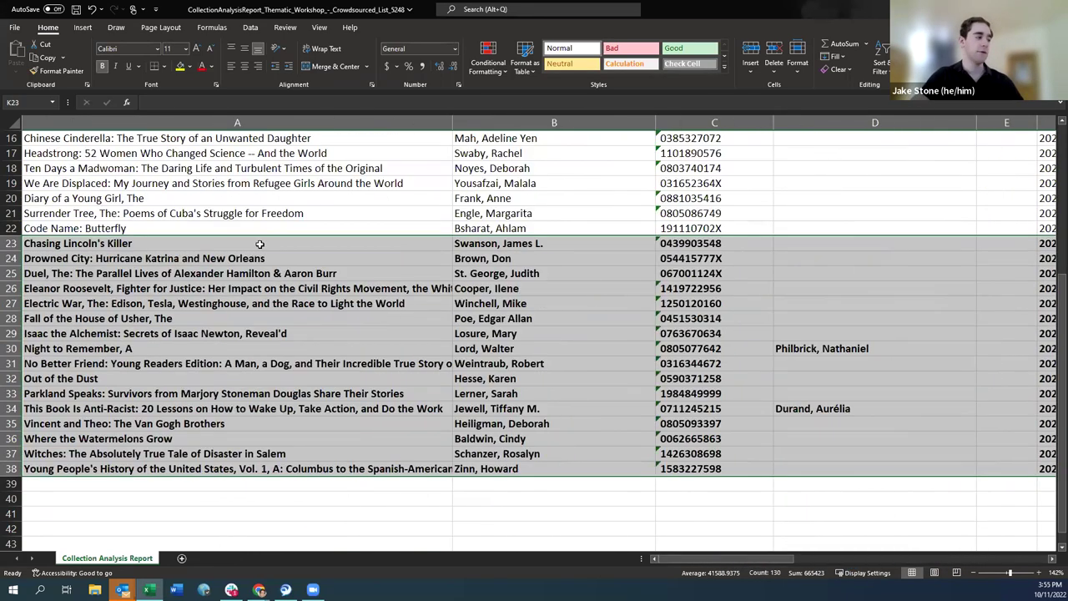
pyautogui.click(225, 276)
pyautogui.click(125, 243)
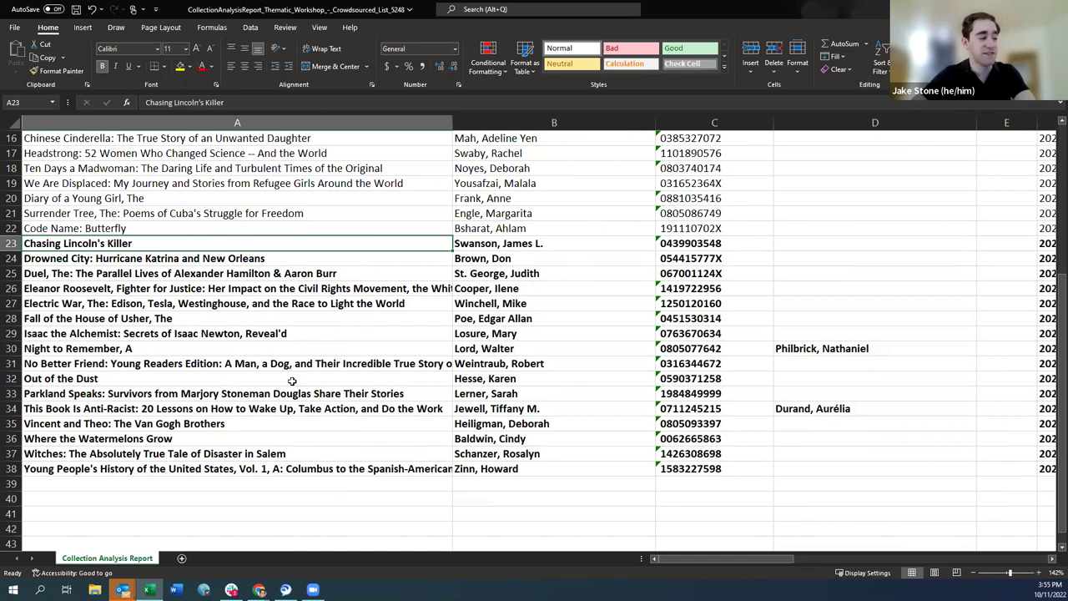
pyautogui.click(174, 407)
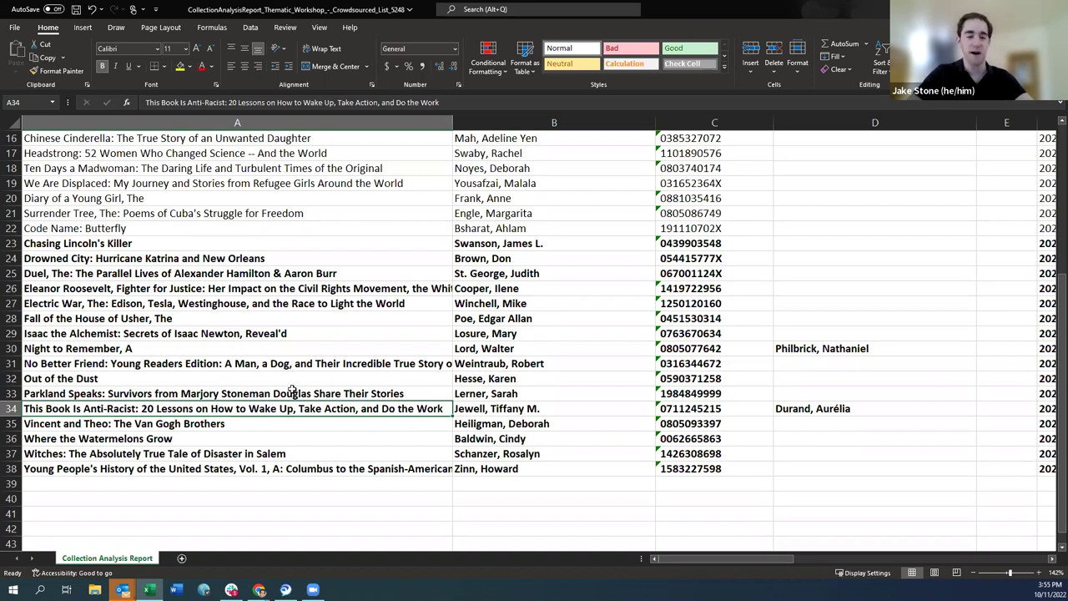
# - Examine the titles and authors of the bolded rows 23 to 38, including Parkland Speaks
pyautogui.click(482, 395)
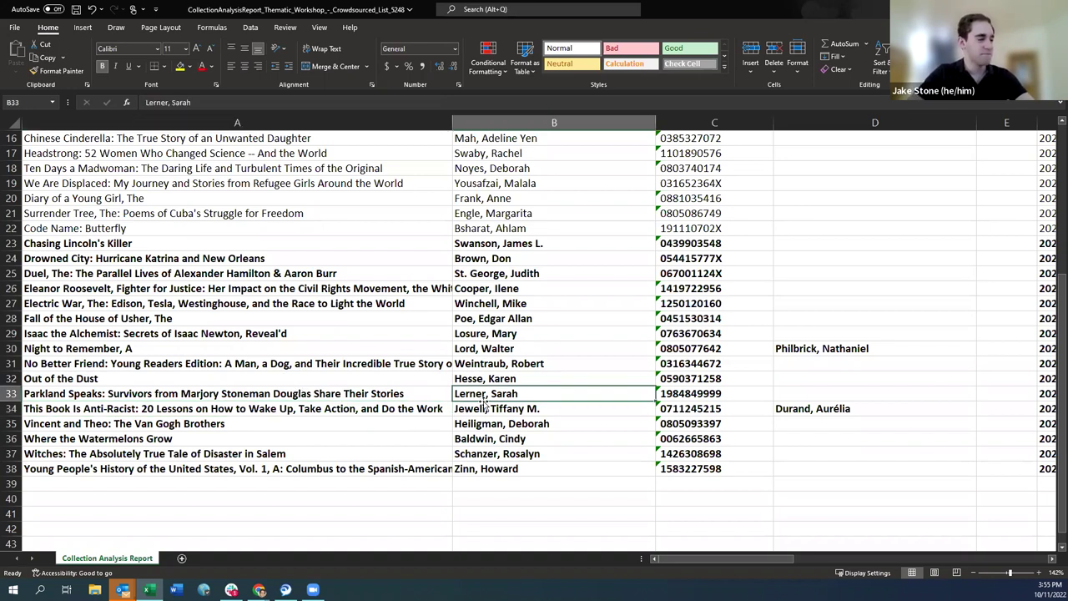
pyautogui.click(486, 407)
pyautogui.click(328, 409)
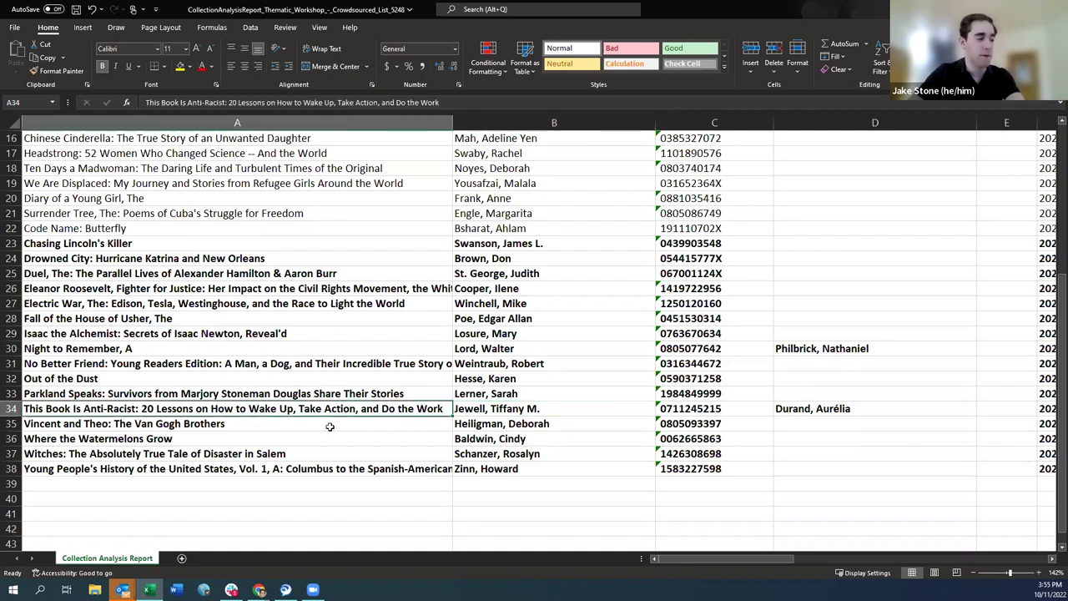
pyautogui.moveTo(284, 242); pyautogui.dragTo(684, 471)
pyautogui.click(696, 508)
# - Select the # Awards column and start a custom sort, expanding the selection to the whole table
pyautogui.moveTo(705, 562); pyautogui.dragTo(913, 568)
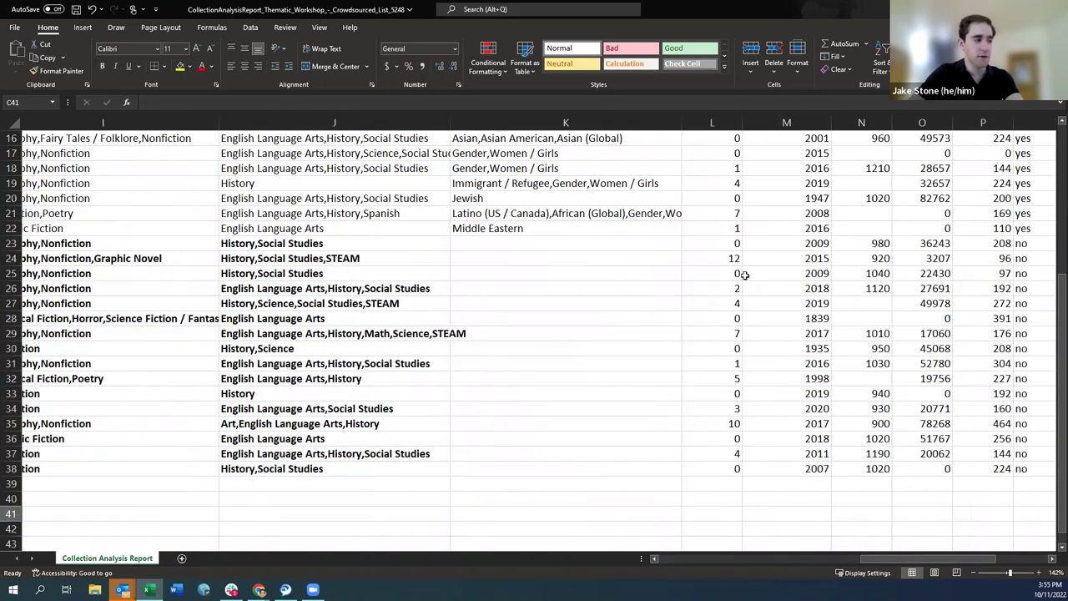
pyautogui.scroll(1, 746, 275)
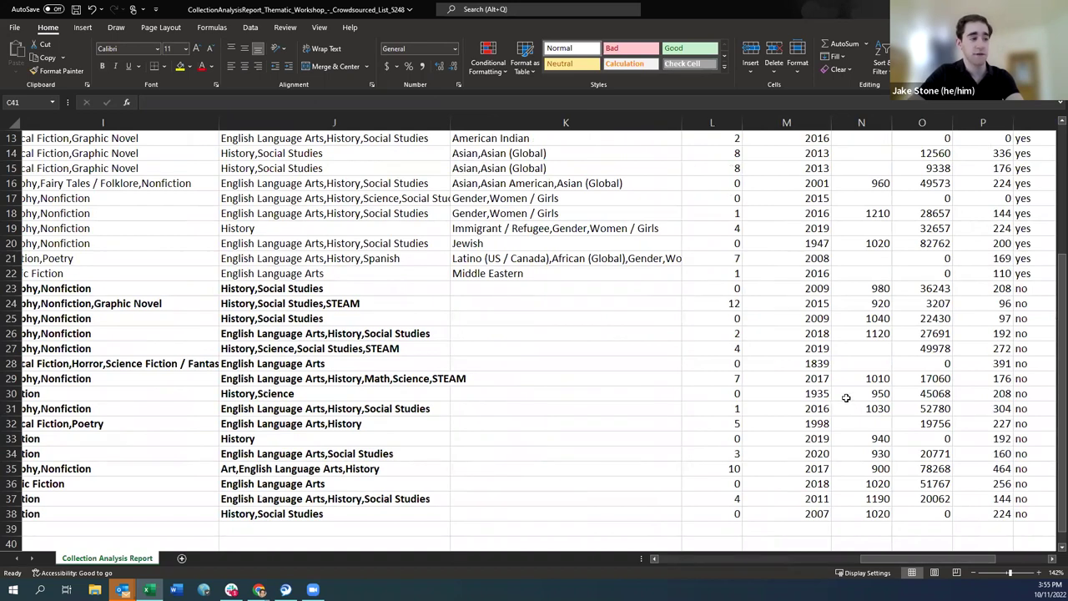
pyautogui.scroll(4, 847, 399)
pyautogui.click(720, 143)
pyautogui.hotkey('ctrl', 'shift', 'Down')
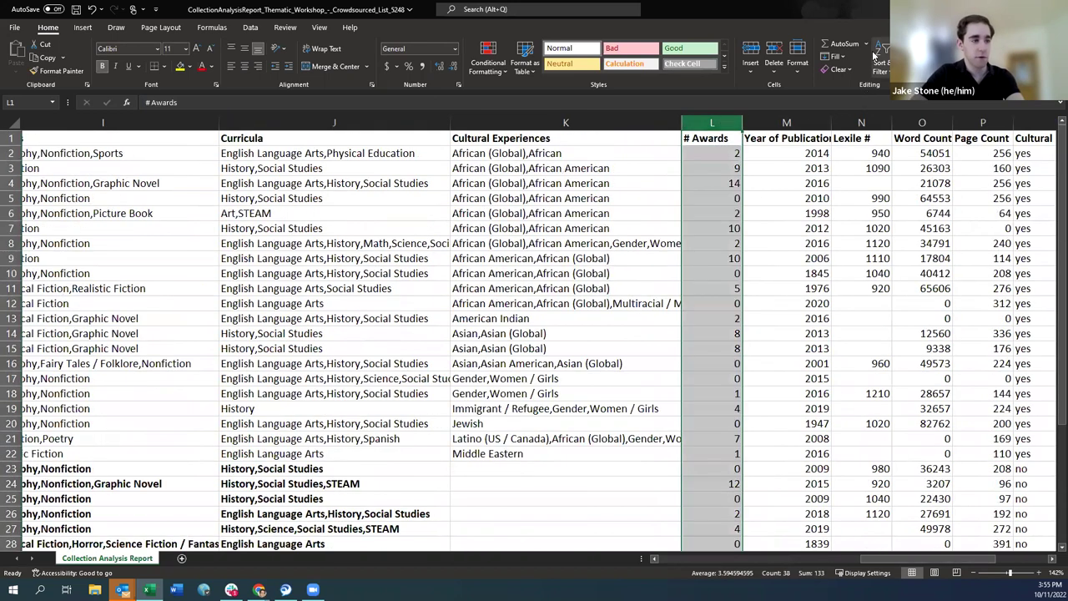
pyautogui.click(882, 63)
pyautogui.click(913, 116)
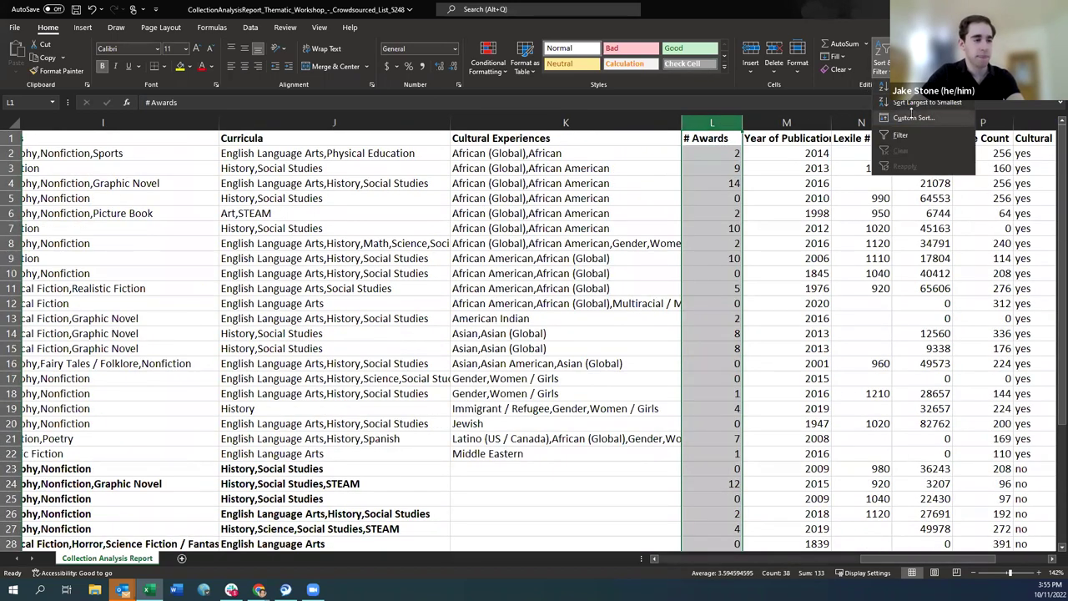
pyautogui.click(713, 276)
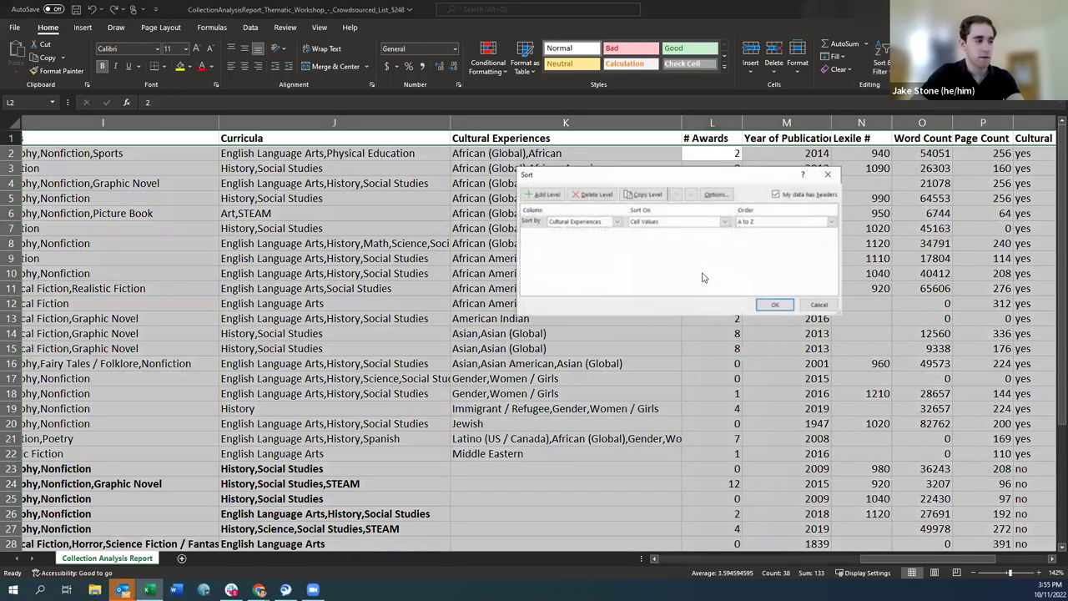
# - Add a second sort level on # Awards from smallest to largest below Cultural Experiences, and apply the sort
pyautogui.click(529, 220)
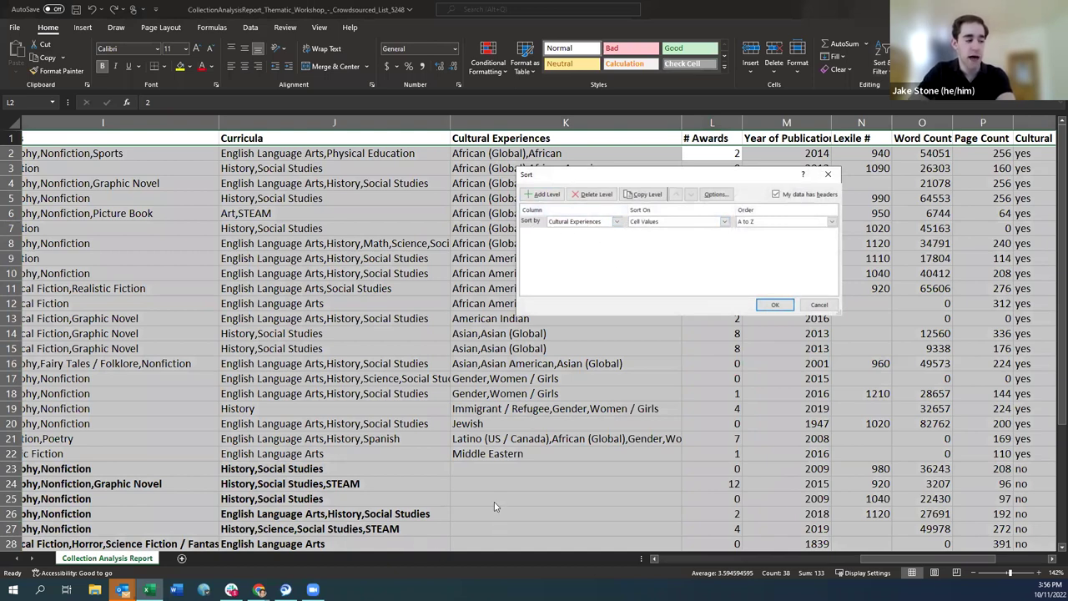
pyautogui.click(544, 194)
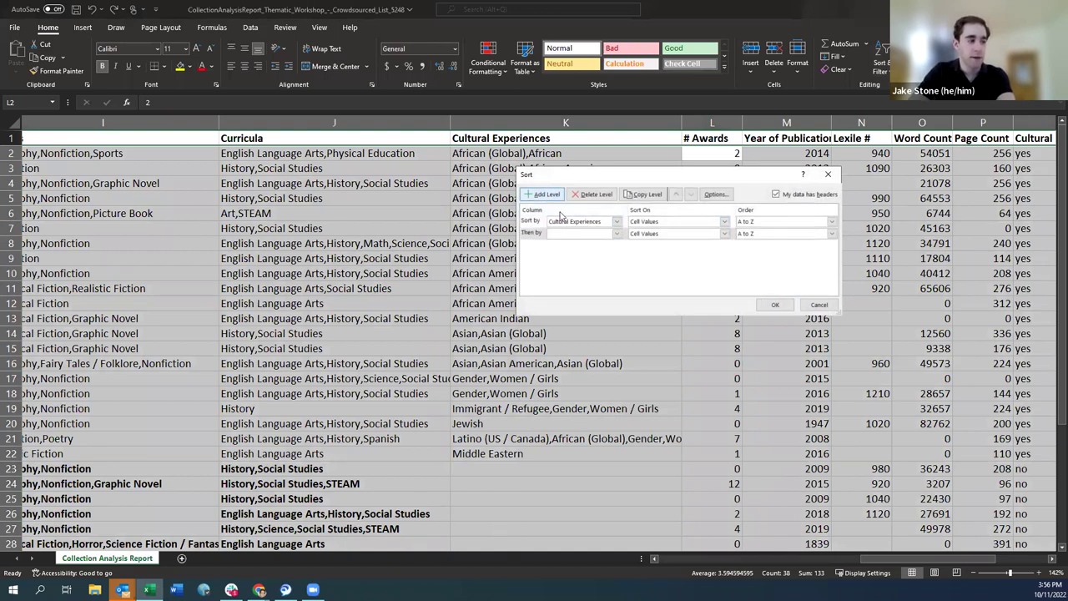
pyautogui.click(615, 234)
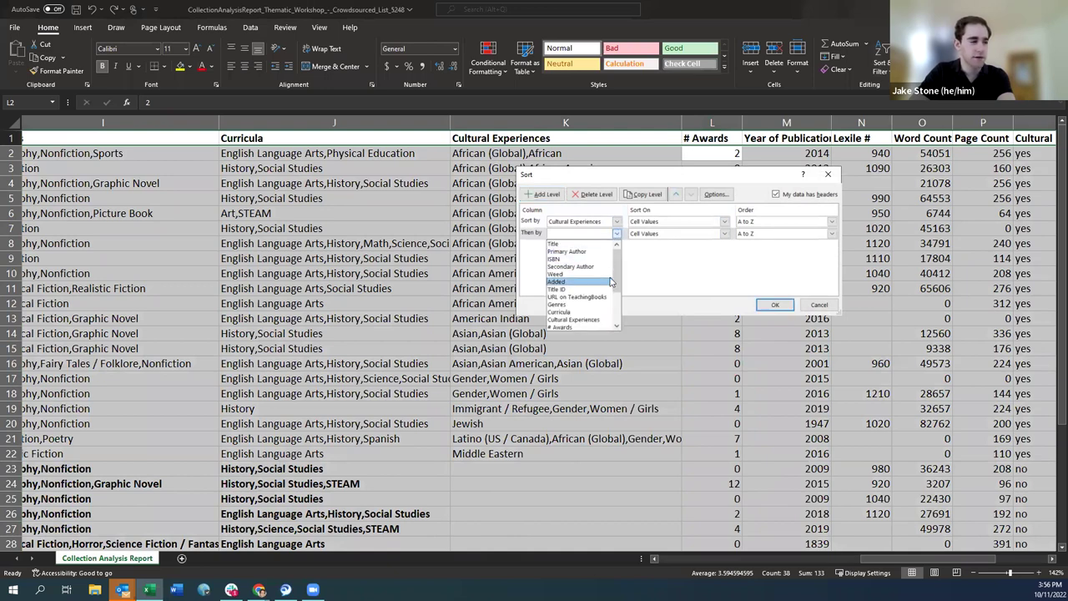
pyautogui.click(599, 327)
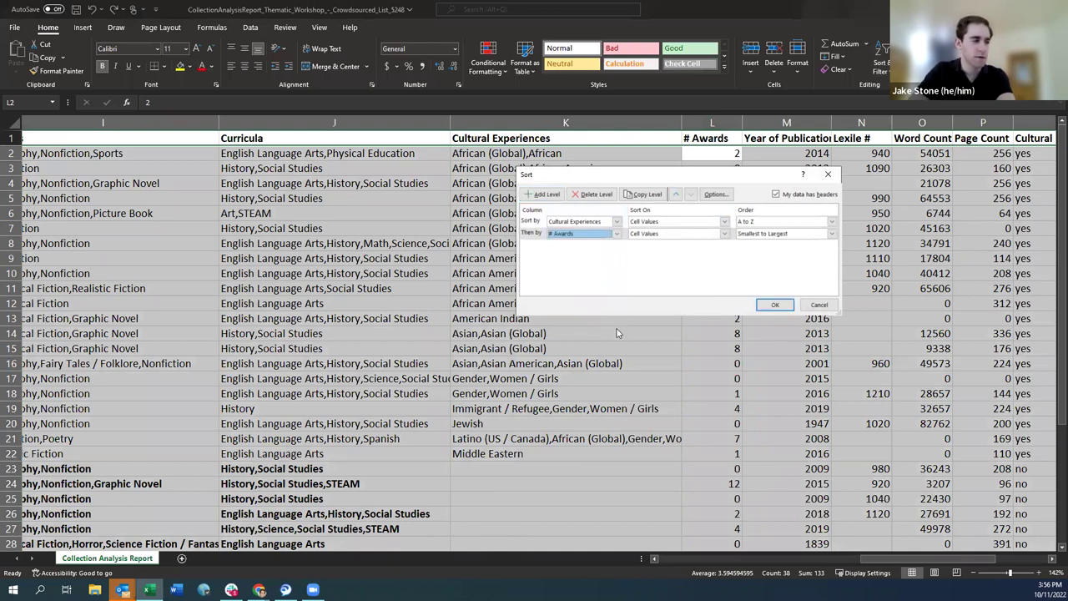
pyautogui.click(775, 303)
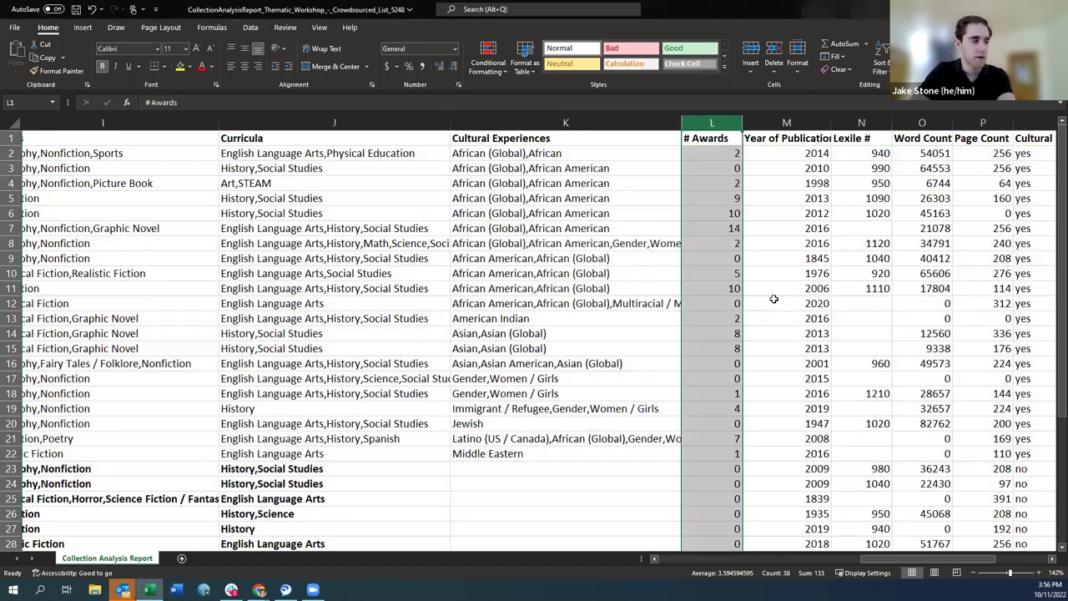
# - Highlight the bolded rows with zero awards across the sheet and examine their titles in A23 to A29
pyautogui.click(761, 447)
pyautogui.moveTo(739, 467); pyautogui.dragTo(14, 412)
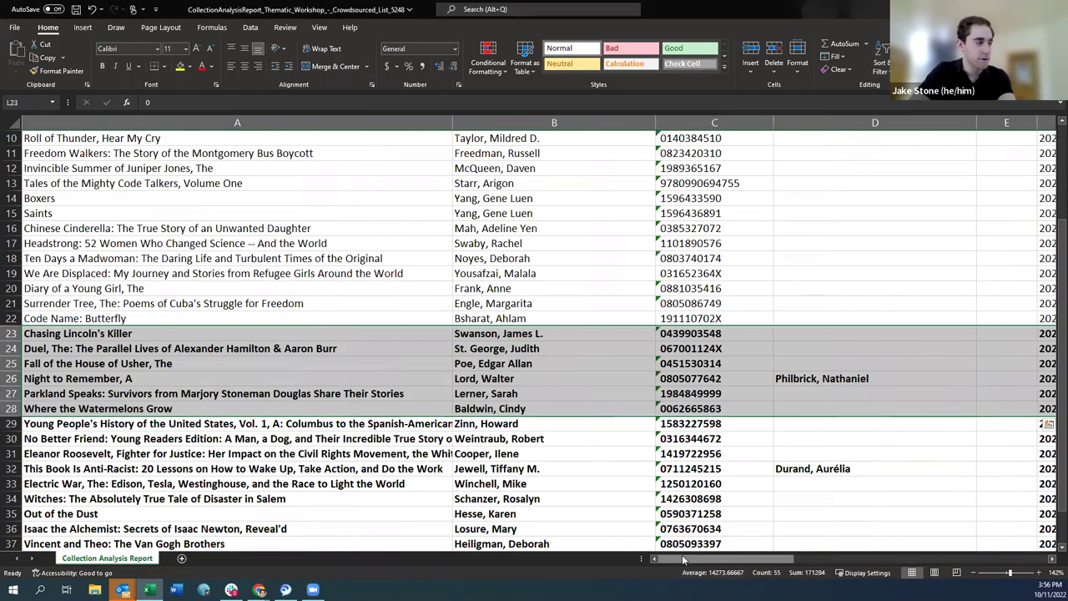
pyautogui.moveTo(687, 566); pyautogui.dragTo(875, 516)
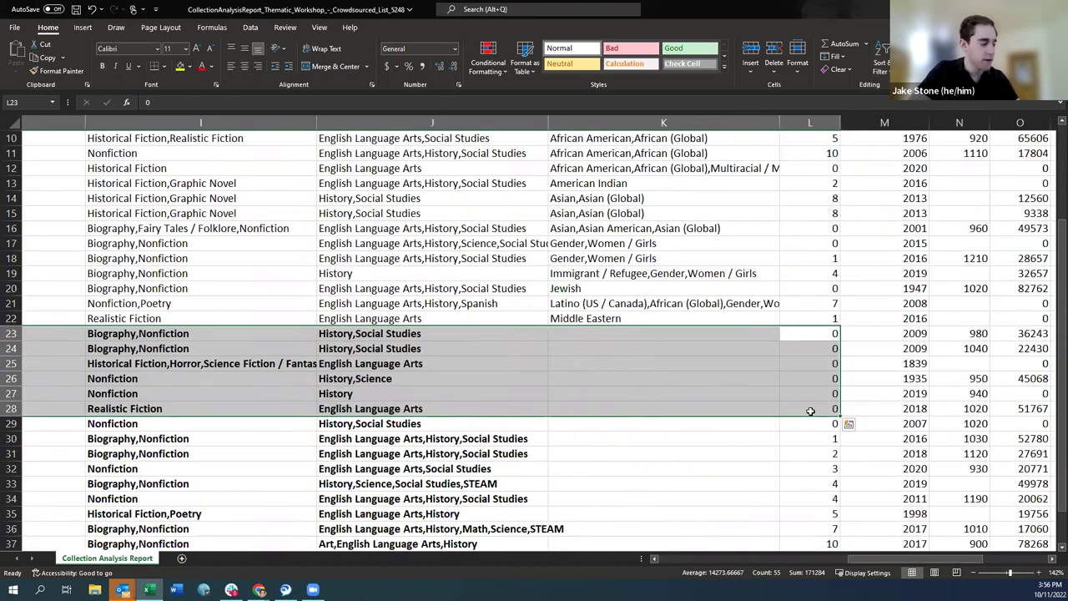
pyautogui.keyDown('shift'); pyautogui.click(810, 423); pyautogui.keyUp('shift')
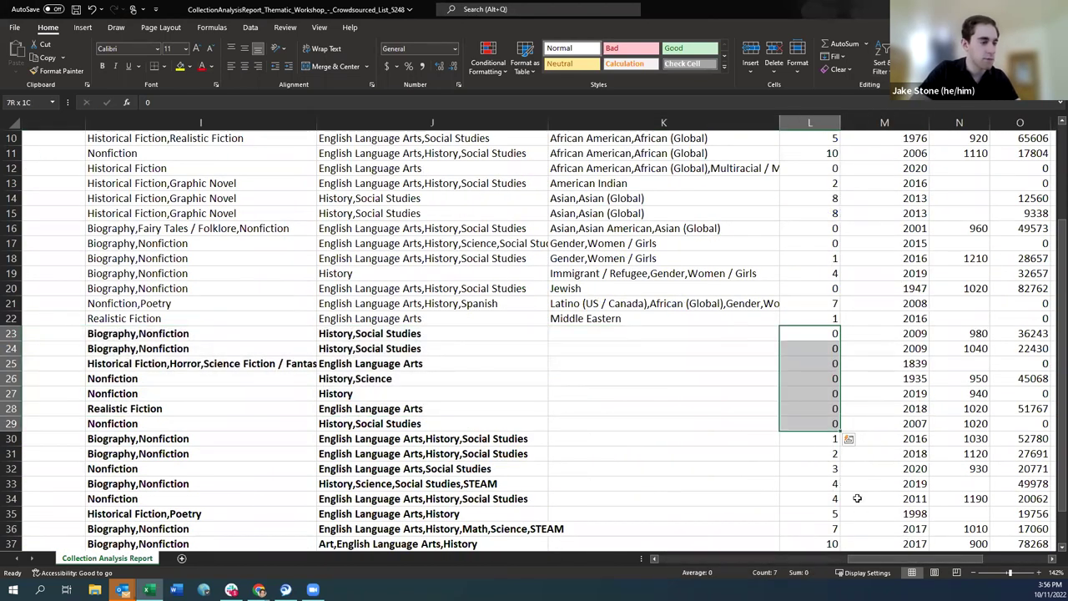
pyautogui.moveTo(877, 558); pyautogui.dragTo(171, 328)
pyautogui.press('Home')
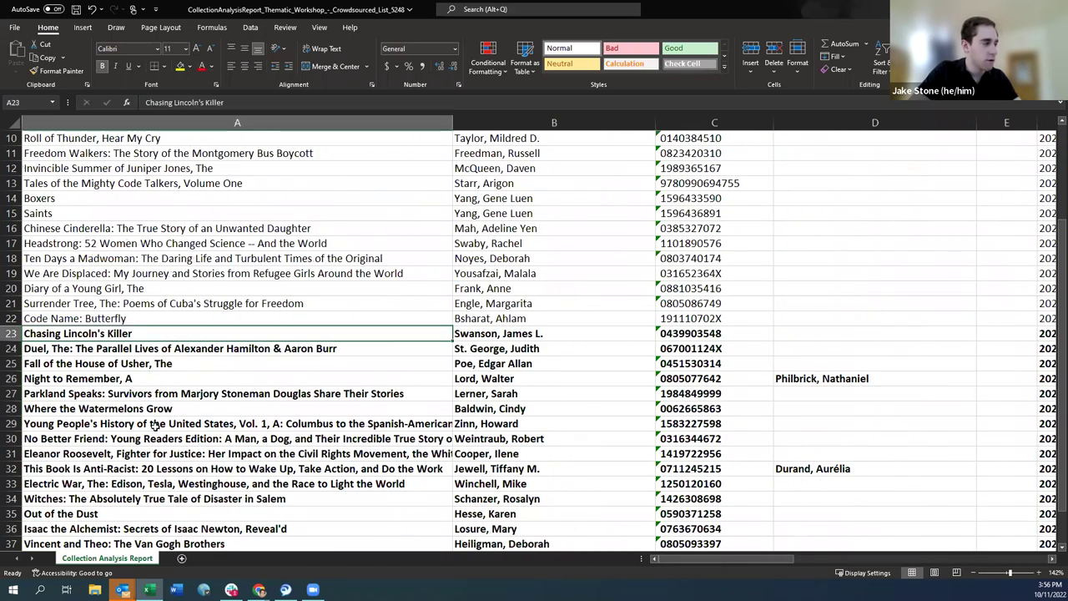
pyautogui.keyDown('shift'); pyautogui.click(156, 426); pyautogui.keyUp('shift')
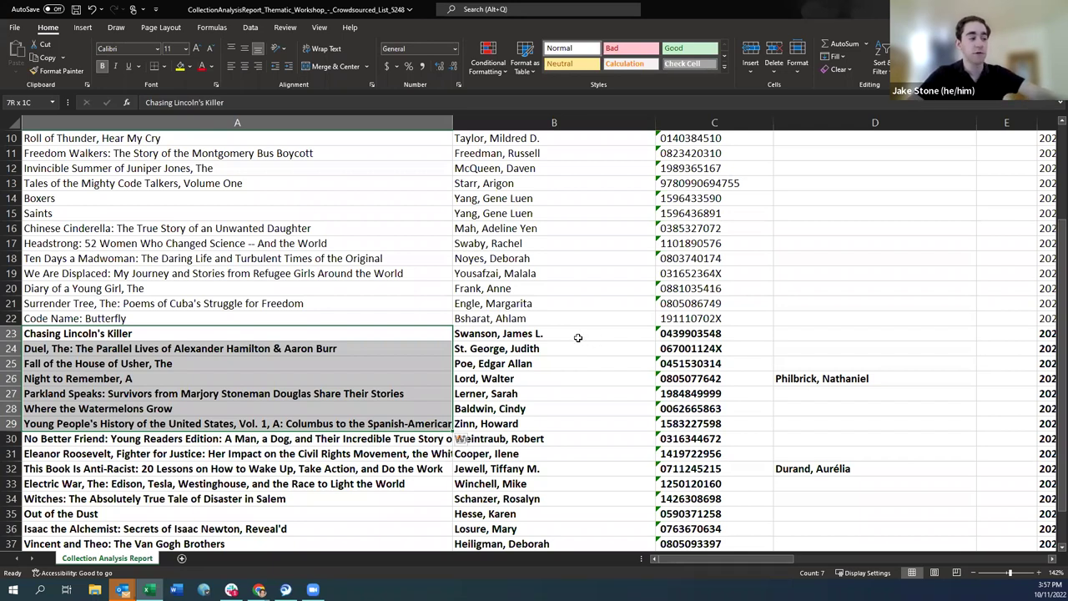
# - Check the columns beside # Awards and reopen the custom sort, expanding the selection to the whole table
pyautogui.moveTo(712, 557); pyautogui.dragTo(968, 557)
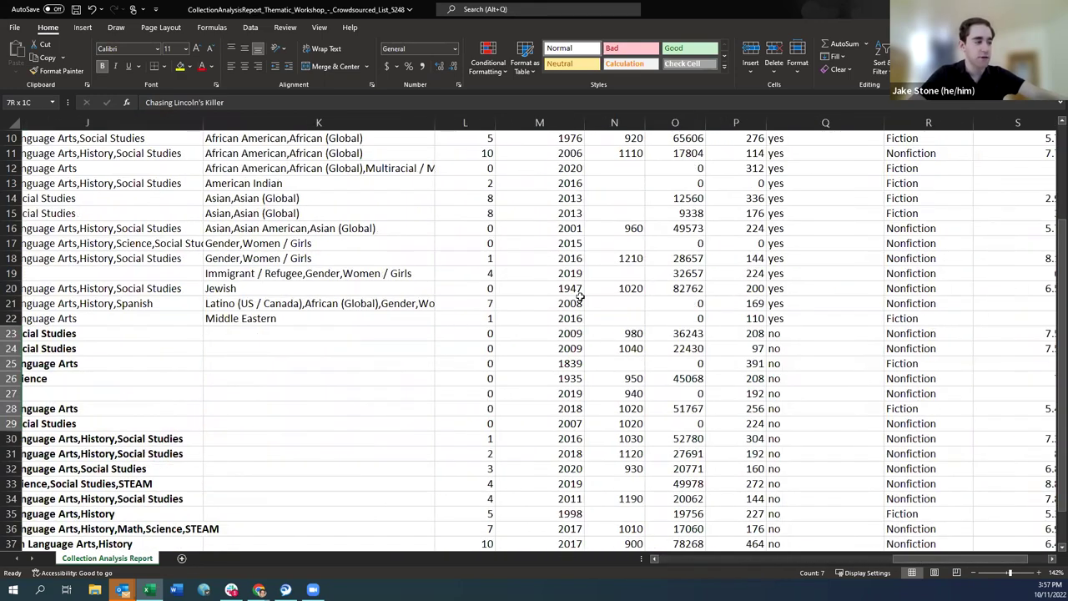
pyautogui.moveTo(1060, 251); pyautogui.dragTo(1035, 246)
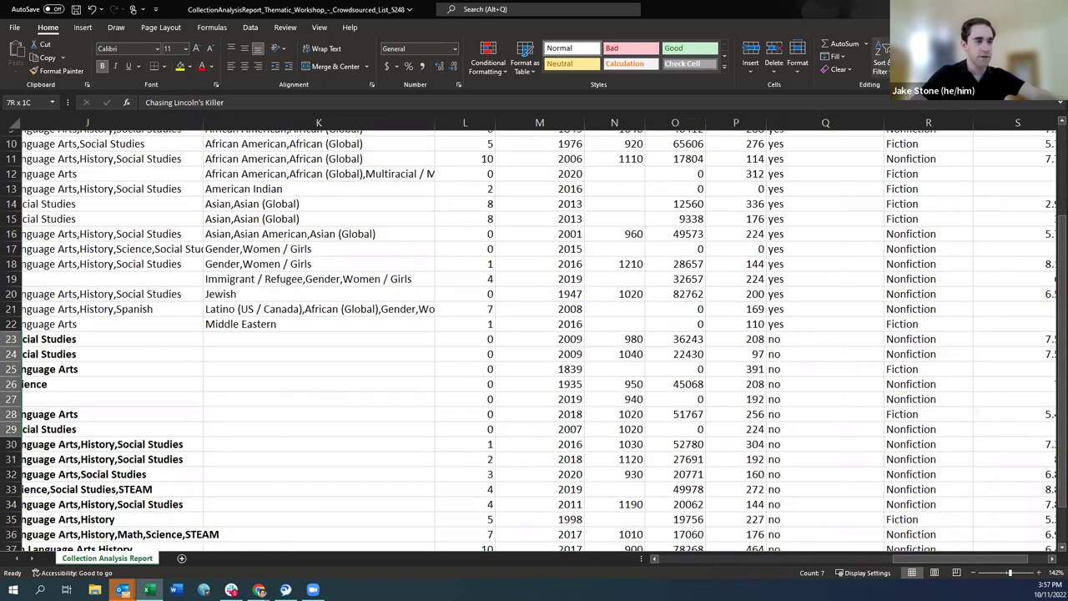
pyautogui.click(881, 60)
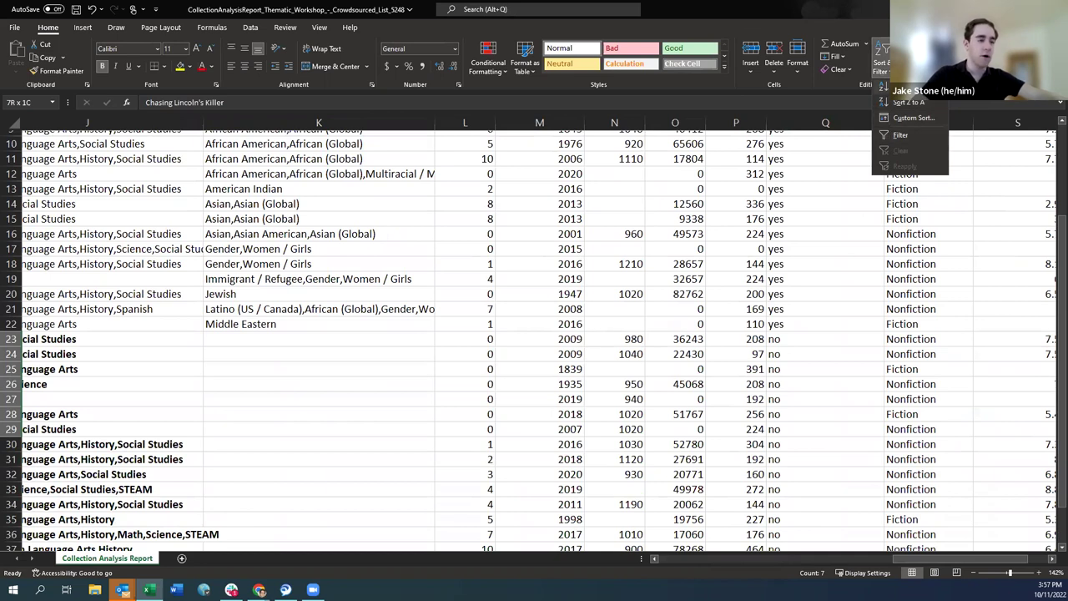
pyautogui.click(913, 117)
pyautogui.press('Escape')
pyautogui.click(883, 51)
pyautogui.click(913, 118)
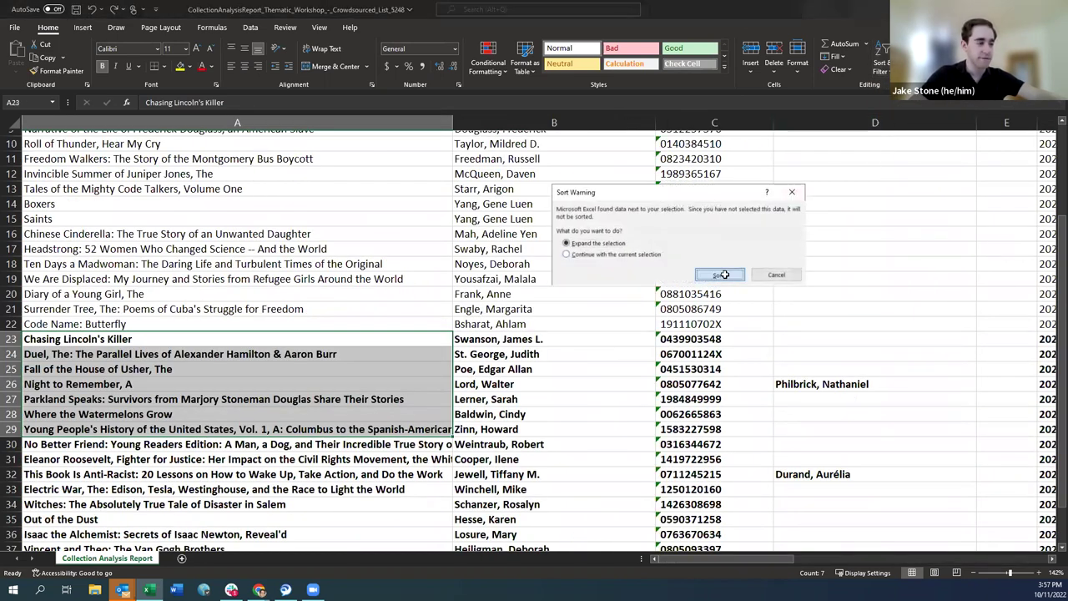
pyautogui.click(722, 275)
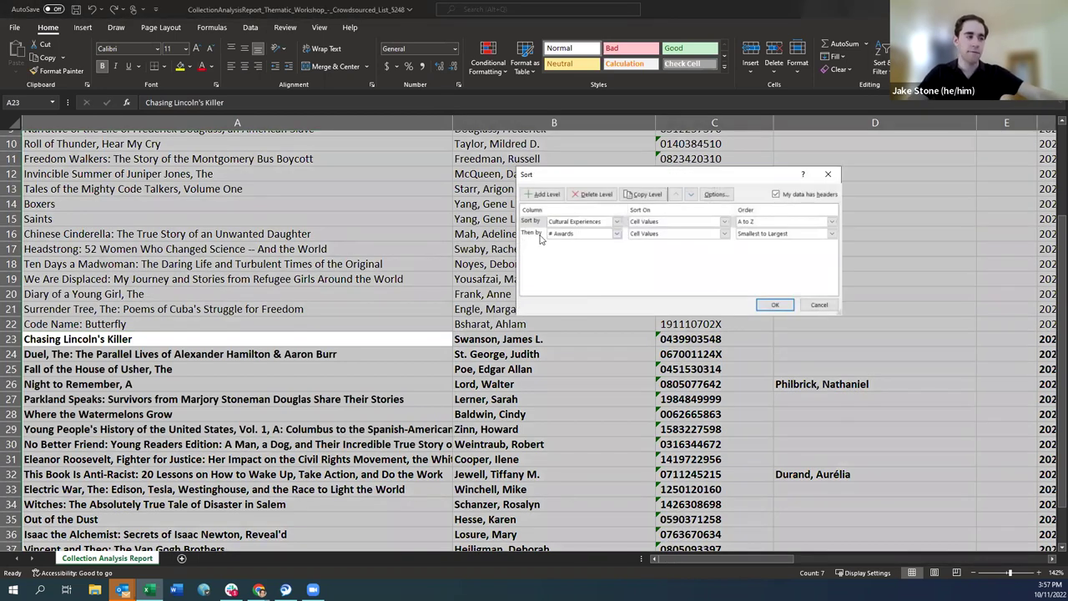
pyautogui.click(544, 194)
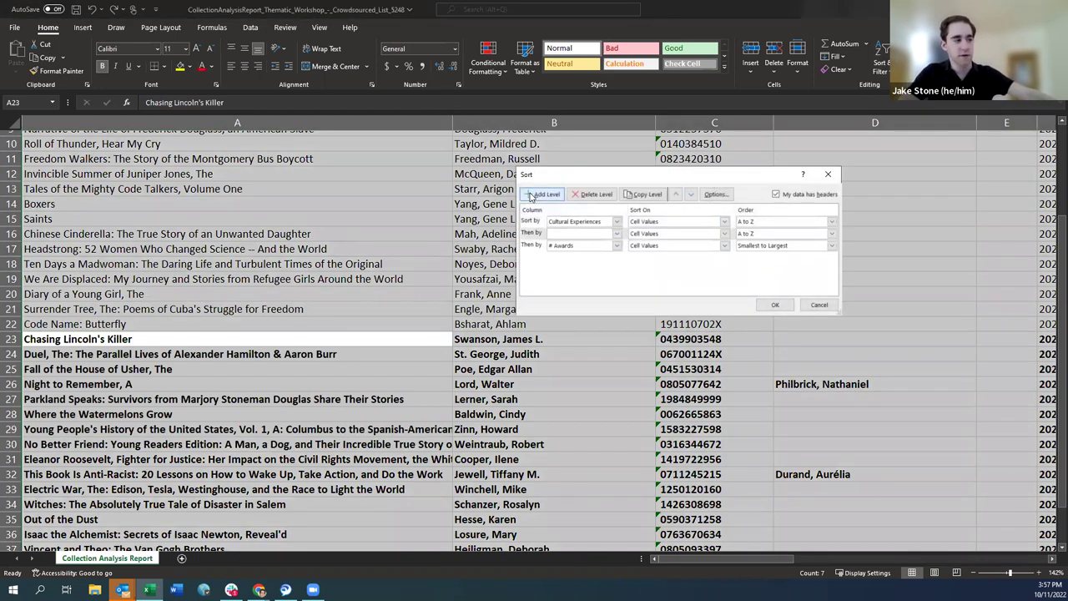
pyautogui.click(539, 233)
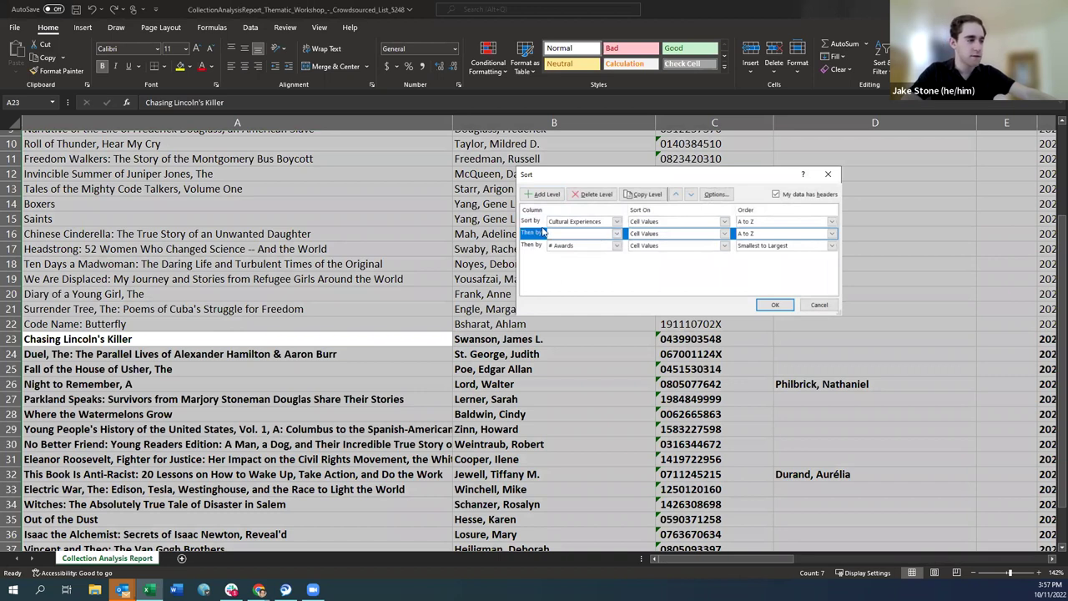
pyautogui.click(589, 194)
# - Add a third sort level on Year of Publication from smallest to largest below # Awards, and apply the sort
pyautogui.click(545, 195)
pyautogui.click(617, 246)
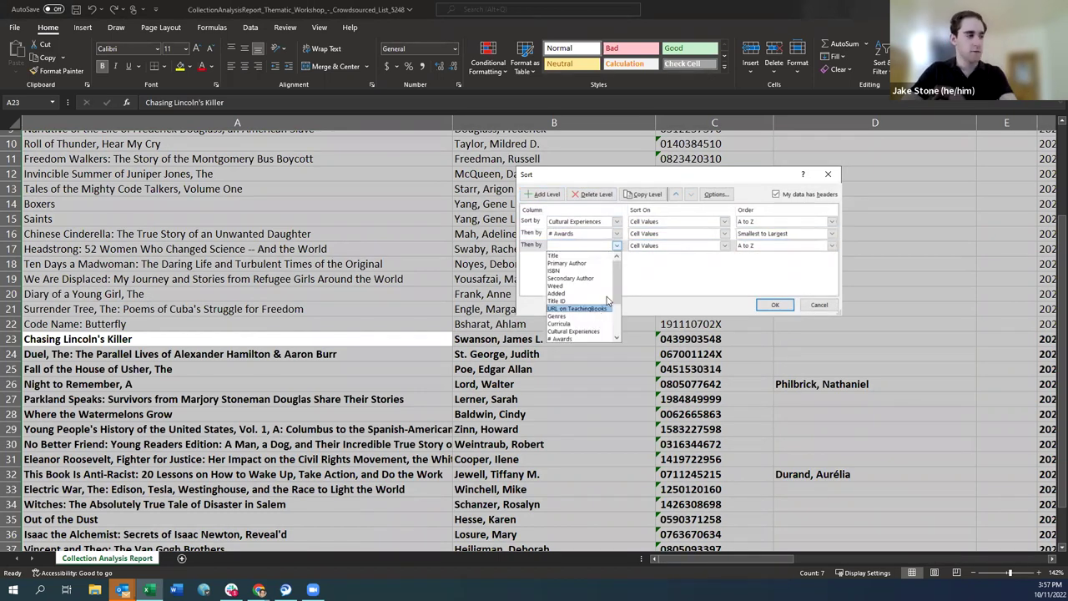
pyautogui.scroll(-3, 607, 301)
pyautogui.click(603, 307)
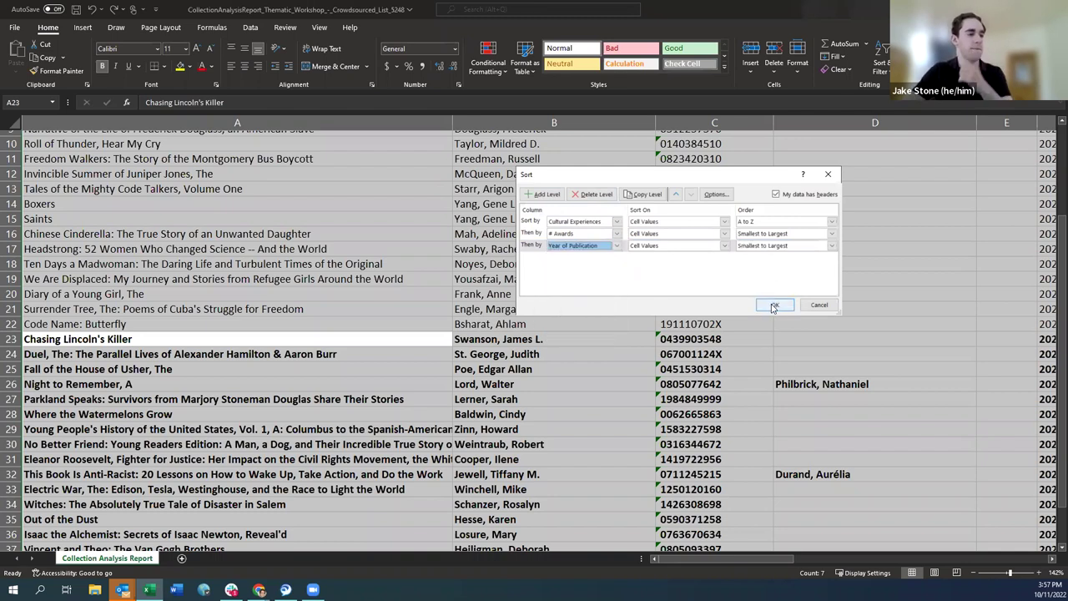
pyautogui.click(774, 305)
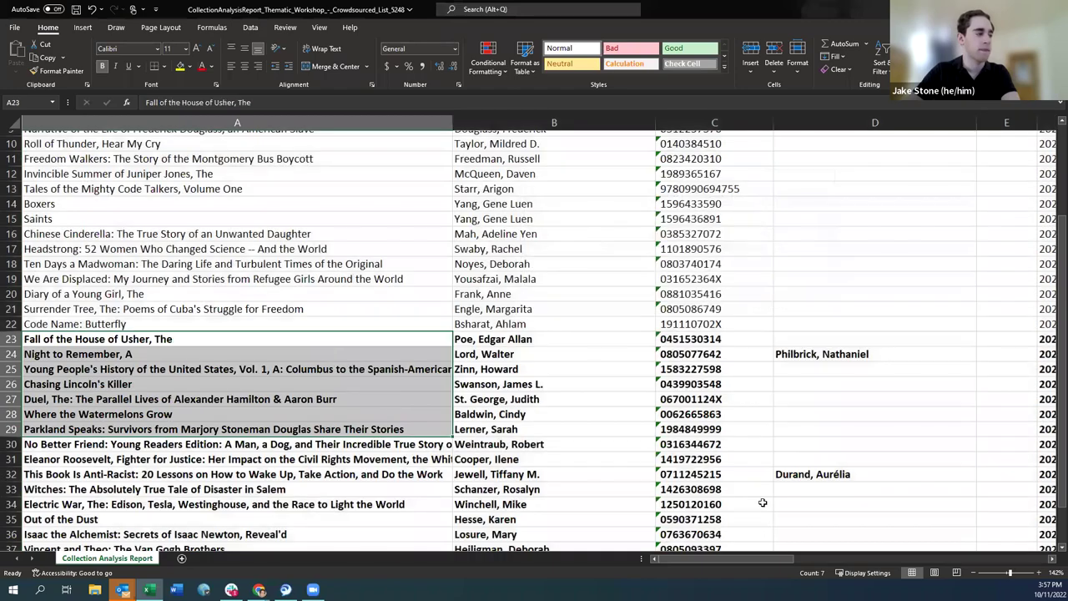
# - Check the publication years of the bolded titles and highlight rows 23 to 27 from Year of Publication back to Title
pyautogui.moveTo(774, 560); pyautogui.dragTo(1001, 555)
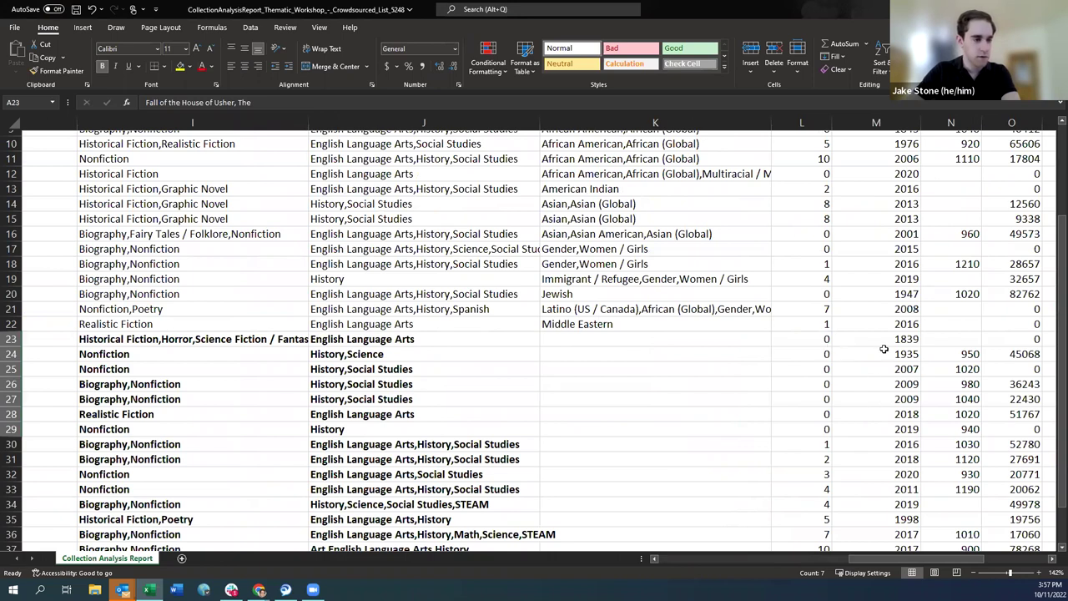
pyautogui.moveTo(896, 339); pyautogui.dragTo(218, 341)
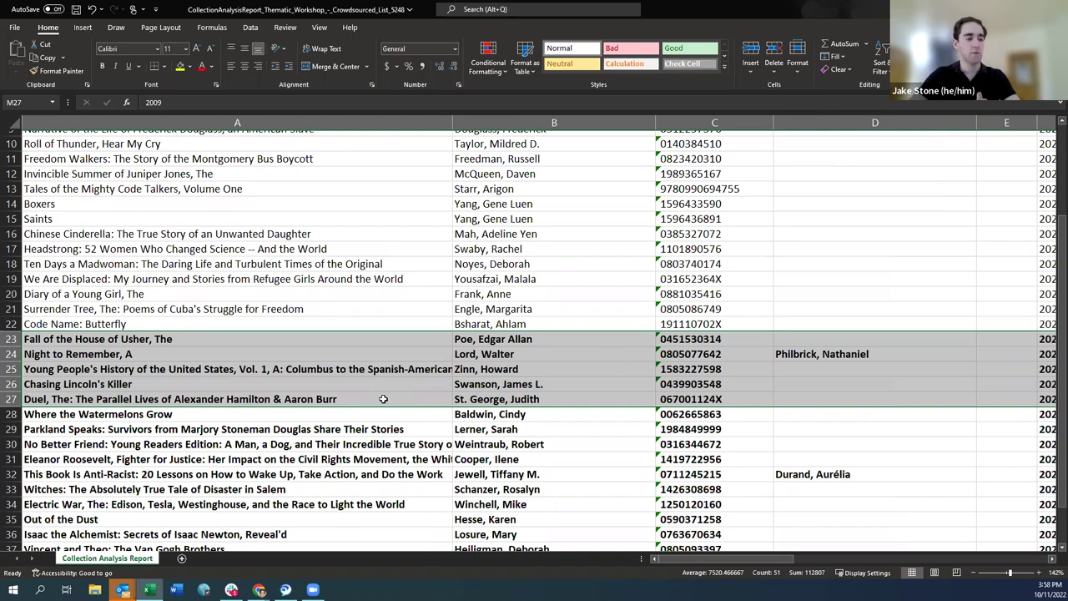
# - Enter sample notes in the Weed column: "Yes, I want to weed it" in E2 and "X" in E3
pyautogui.moveTo(697, 565); pyautogui.dragTo(747, 565)
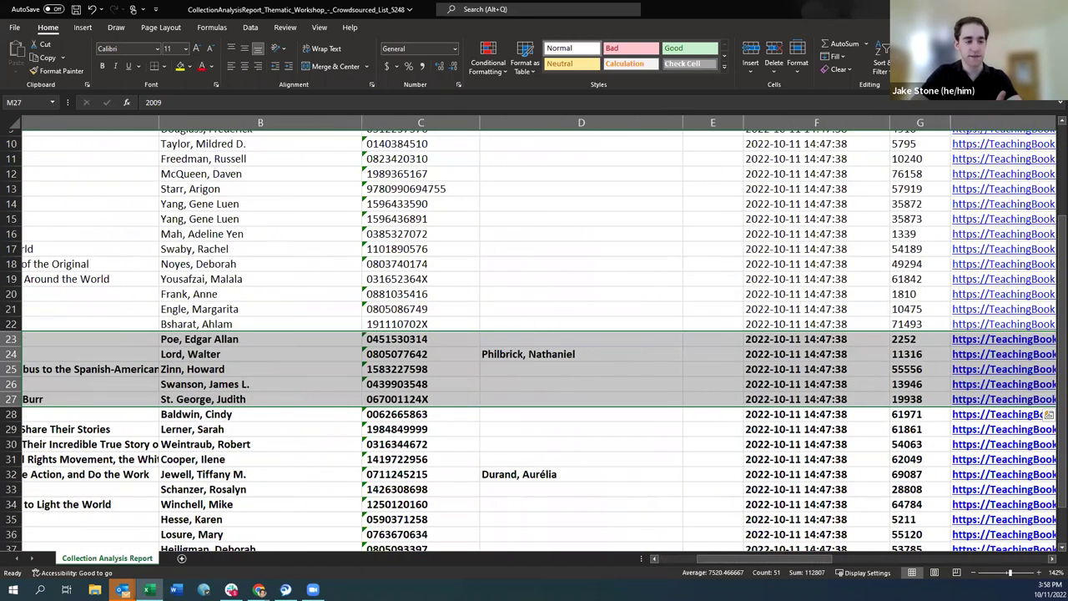
pyautogui.scroll(3, 1025, 254)
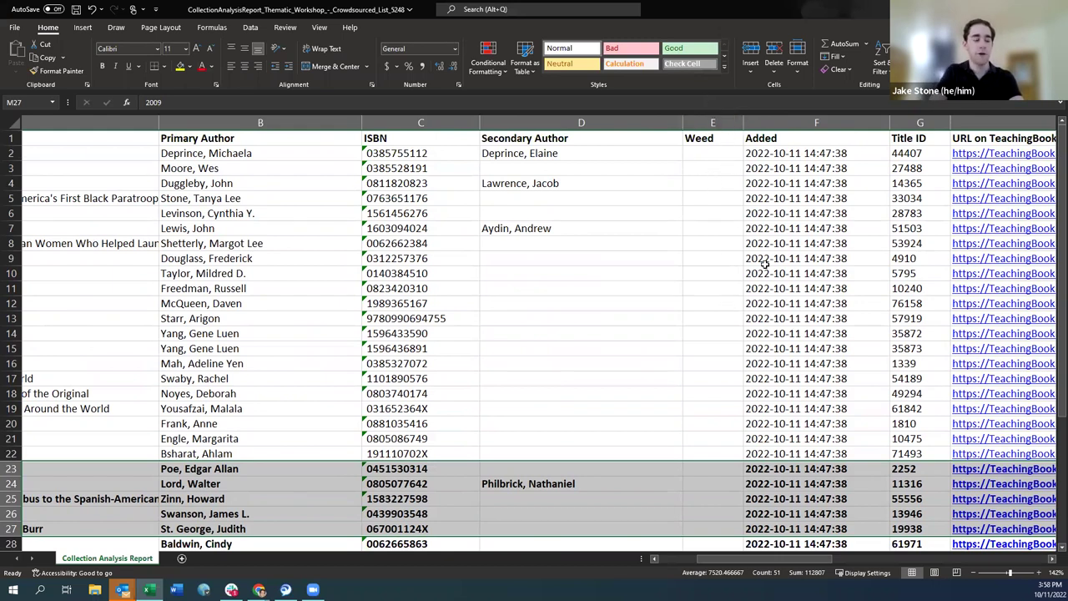
pyautogui.click(701, 155)
pyautogui.write('Yes, I want ot')
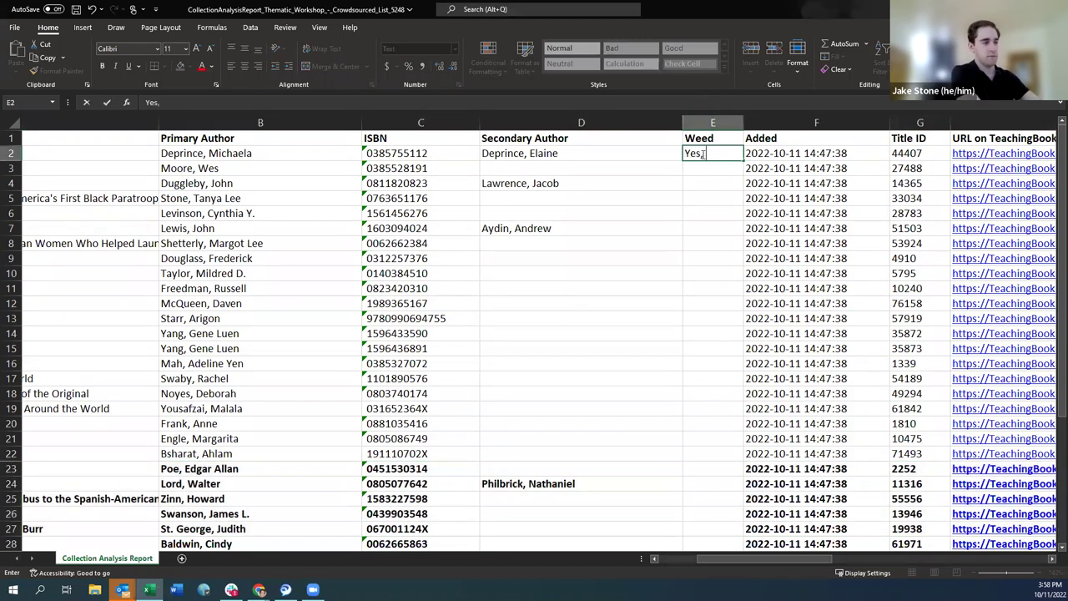
pyautogui.press('BackSpace')
pyautogui.press('BackSpace')
pyautogui.write('to weed it')
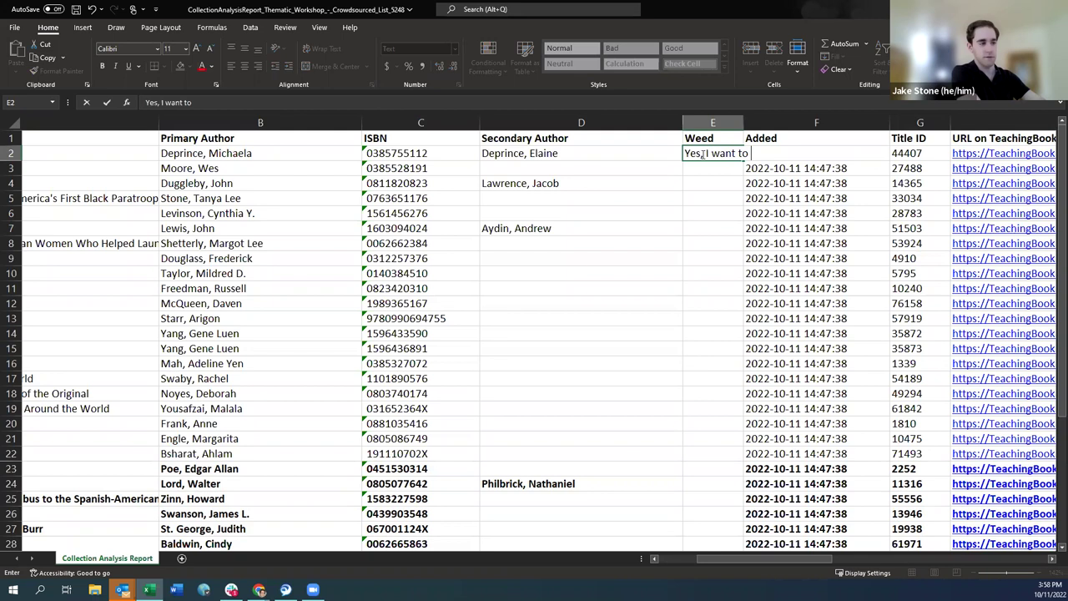
pyautogui.press('Return')
pyautogui.write('X')
pyautogui.press('Return')
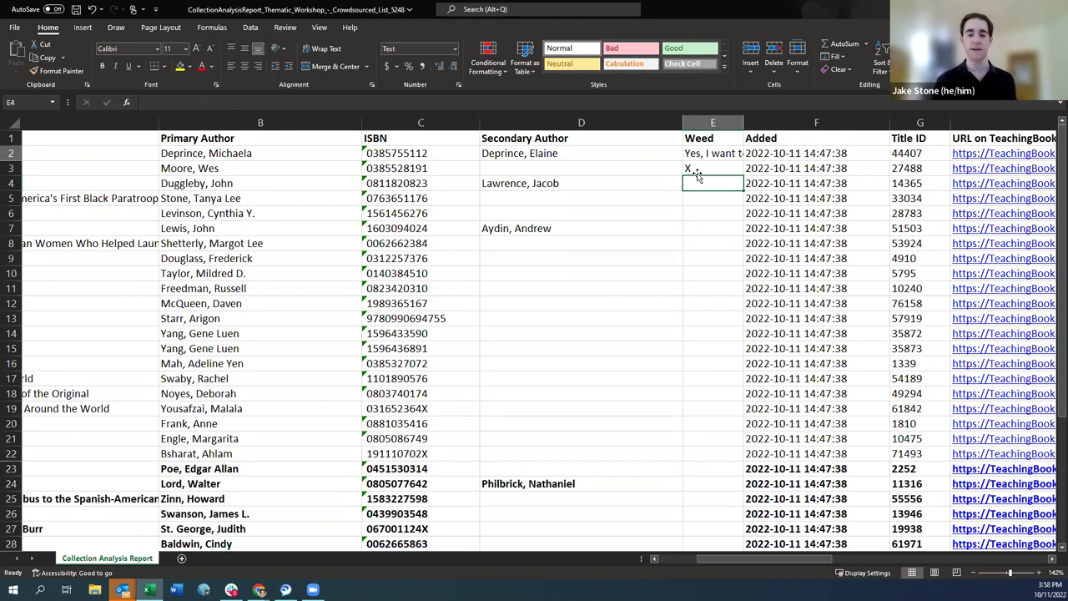
# - Clear the sample notes from cells E2 and E3 of the Weed column
pyautogui.click(697, 173)
pyautogui.press('Delete')
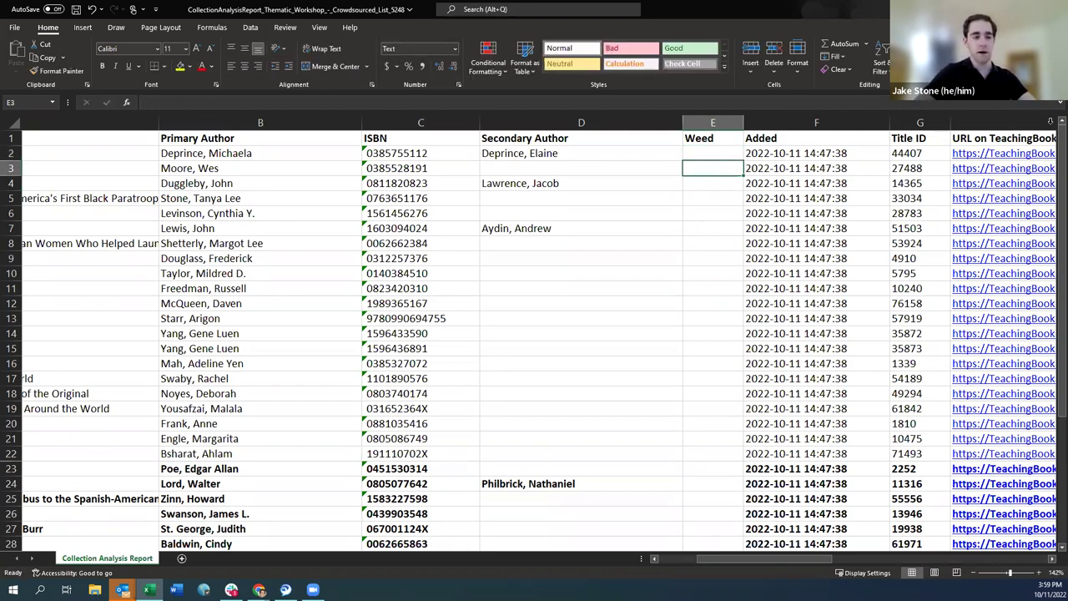
# - Mark the title "Duel, The: The Parallel Lives of Alexander Hamilton & Aaron Burr" in row 27 with an X in the Weed column
pyautogui.scroll(-2, 1055, 157)
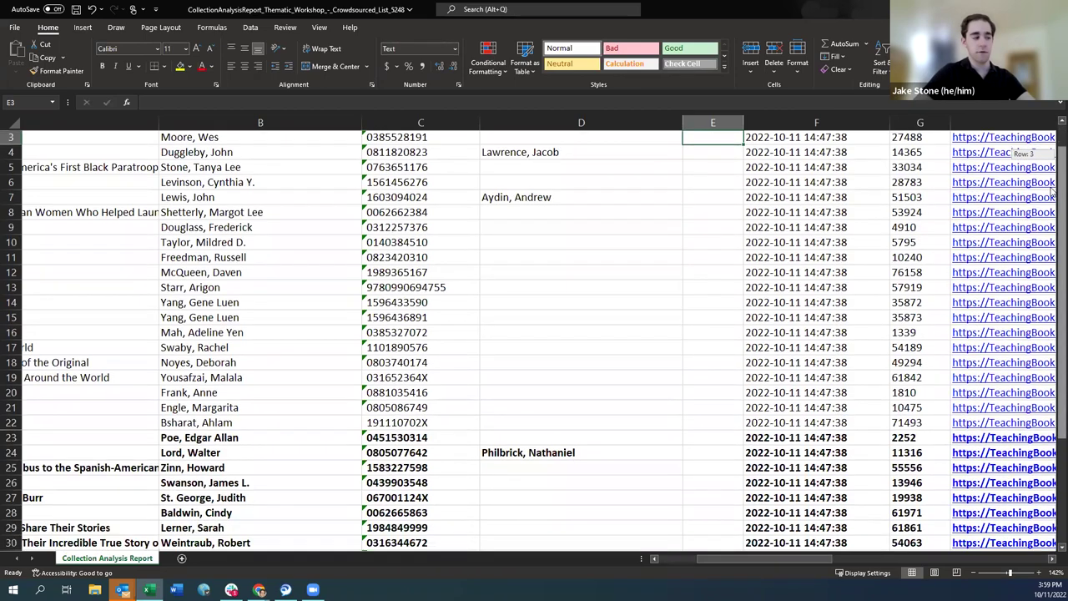
pyautogui.moveTo(824, 564); pyautogui.dragTo(761, 572)
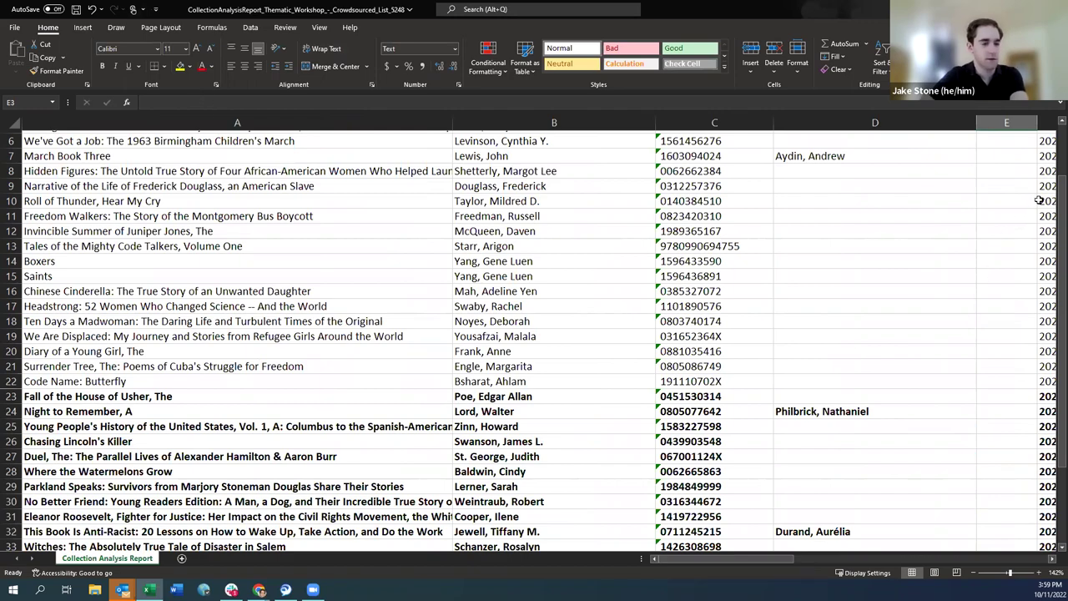
pyautogui.moveTo(1053, 197); pyautogui.dragTo(1053, 219)
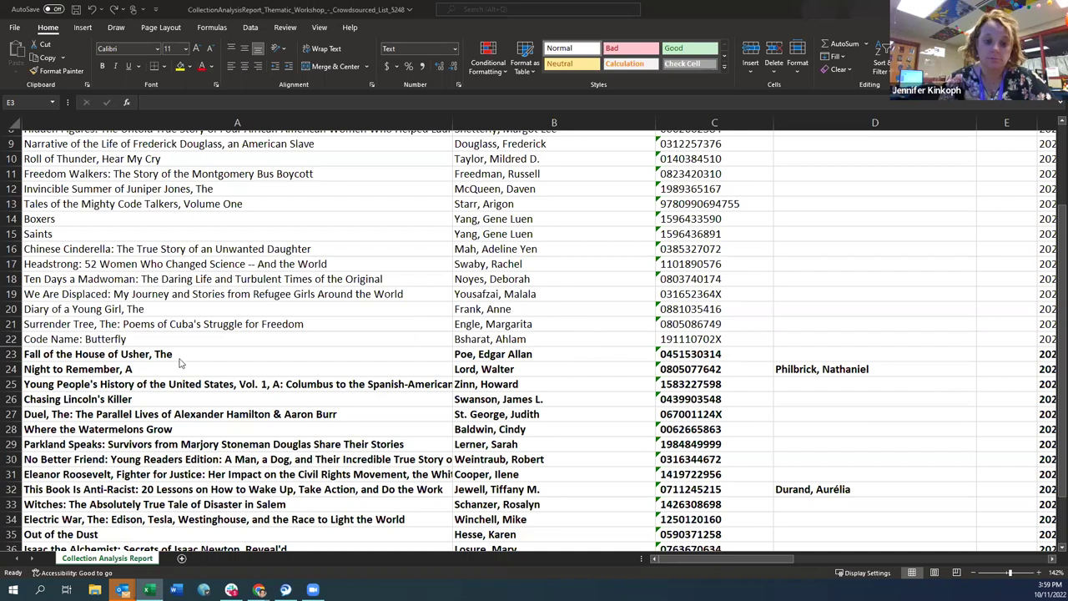
pyautogui.click(990, 420)
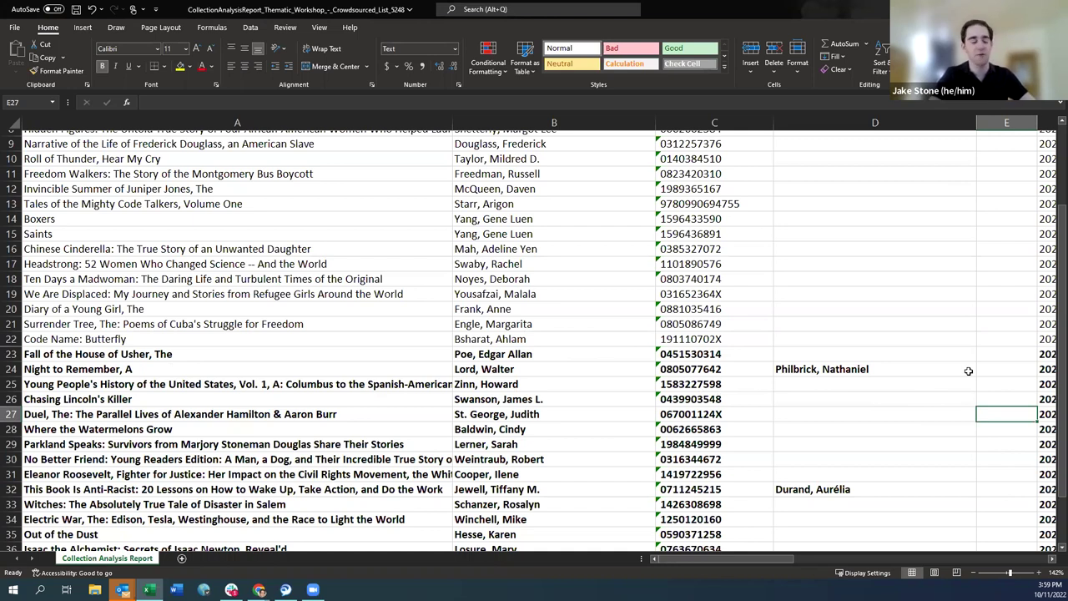
pyautogui.write('X')
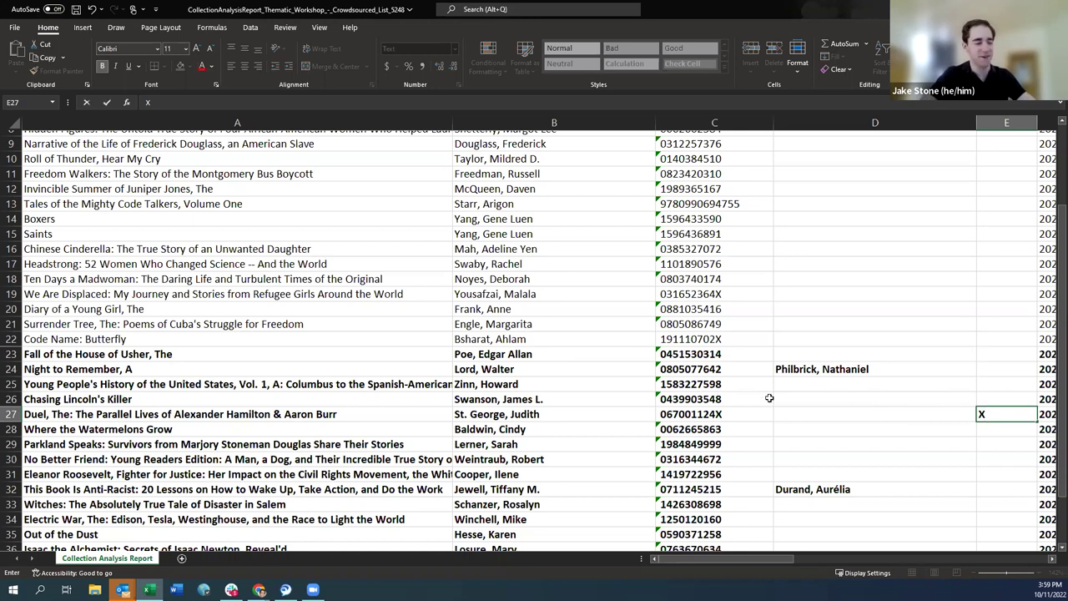
pyautogui.click(923, 417)
# - Set the Weed cell of the Hamilton and Burr title in row 27 to "Weed!"
pyautogui.click(1007, 413)
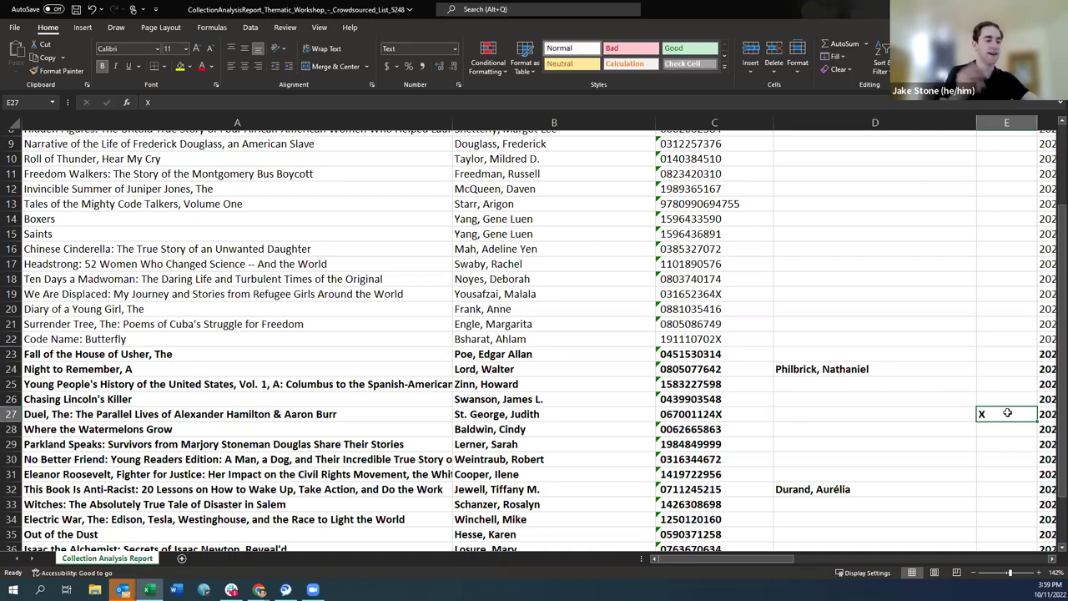
pyautogui.write('Weede')
pyautogui.press('BackSpace')
pyautogui.press('BackSpace')
pyautogui.press('BackSpace')
pyautogui.write('ed!')
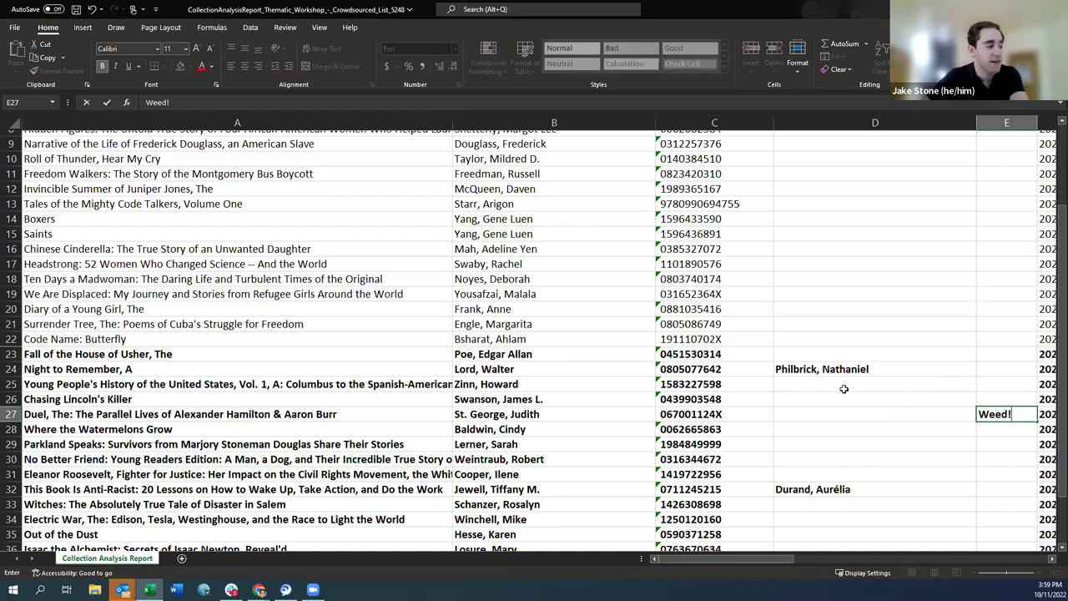
pyautogui.click(879, 382)
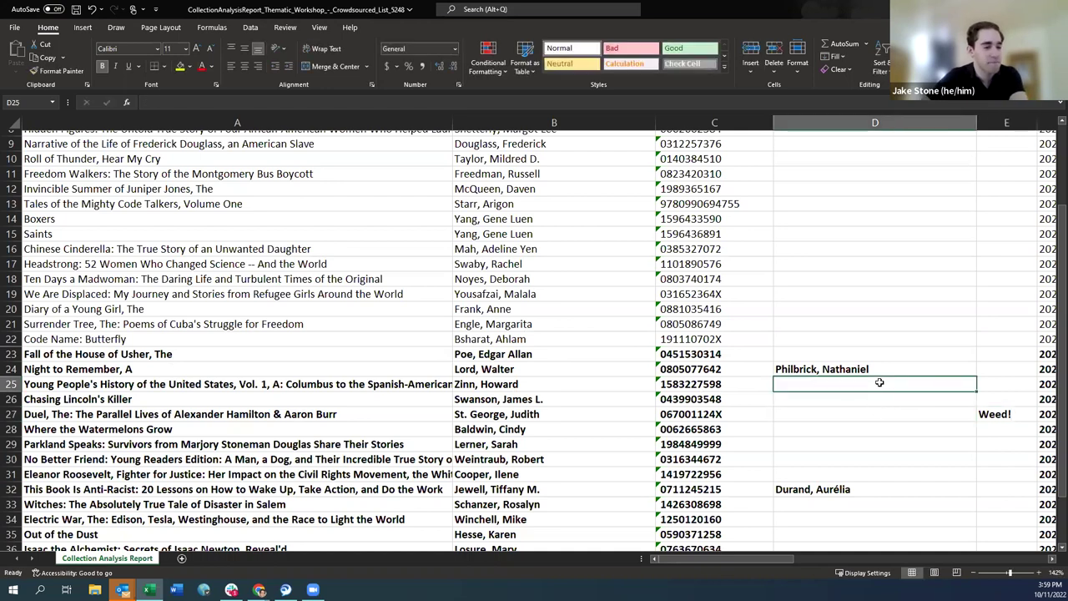
# - Mark "Fall of the House of Usher, The" in row 23 with an X in the Weed column
pyautogui.click(430, 417)
pyautogui.moveTo(1053, 327)
pyautogui.mouseDown()
pyautogui.moveTo(1053, 355)
pyautogui.moveTo(1053, 317)
pyautogui.mouseUp()
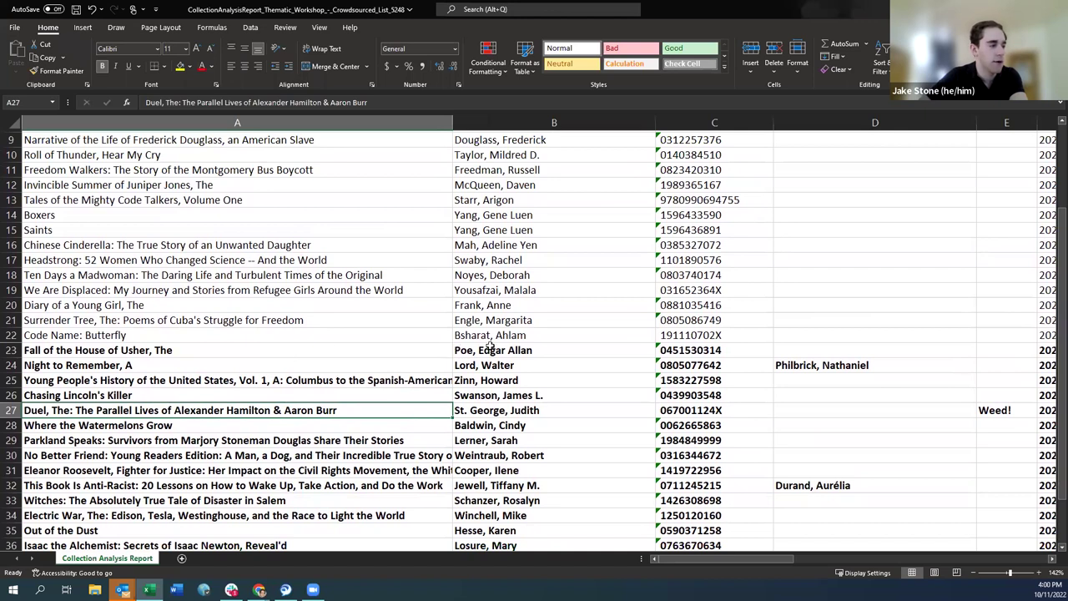
pyautogui.click(1016, 349)
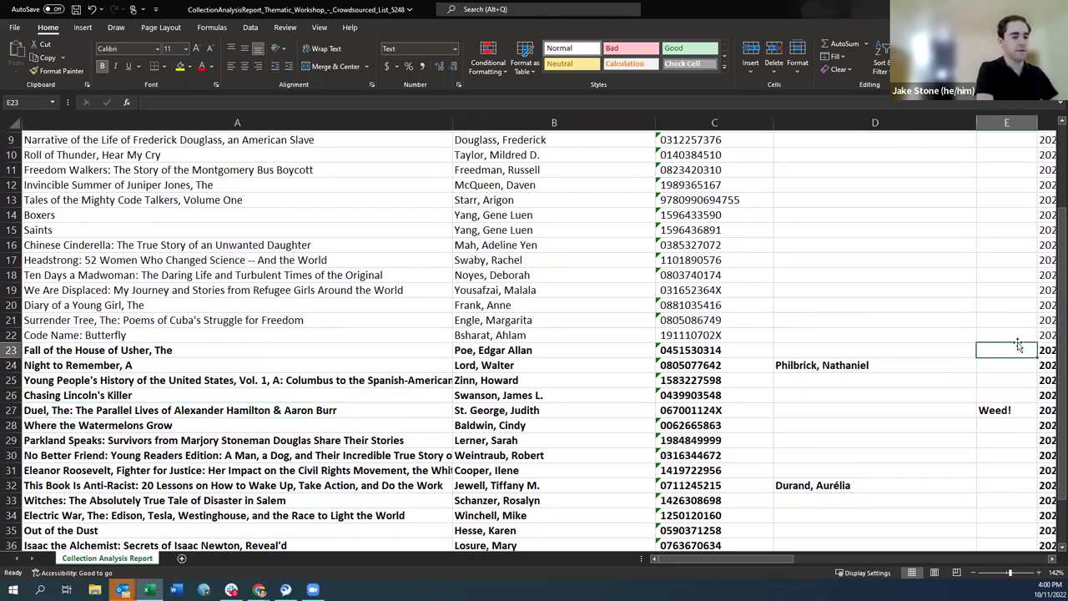
pyautogui.write('X')
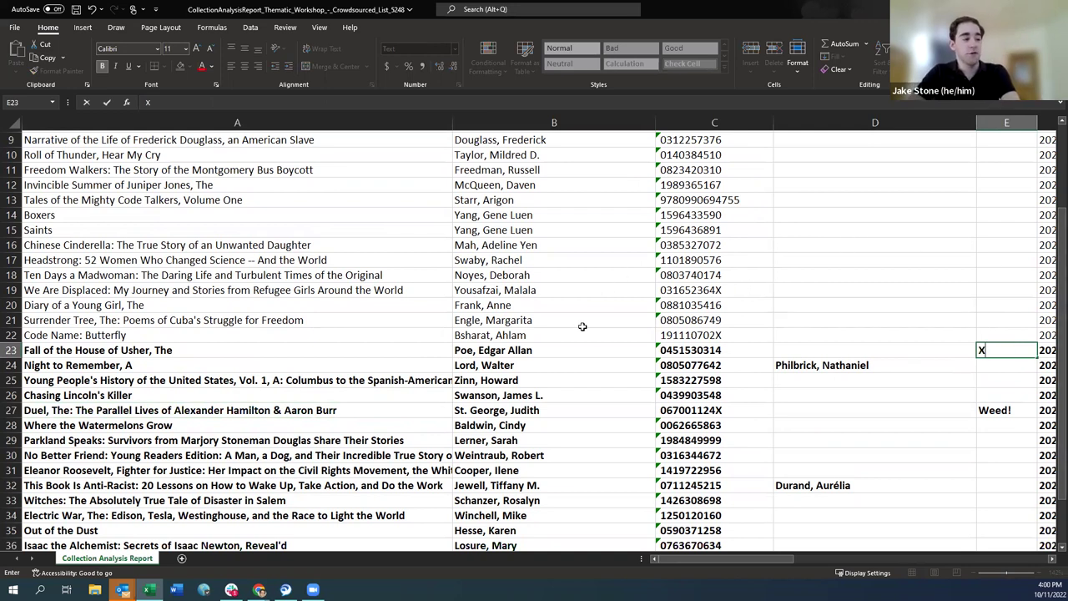
pyautogui.click(422, 351)
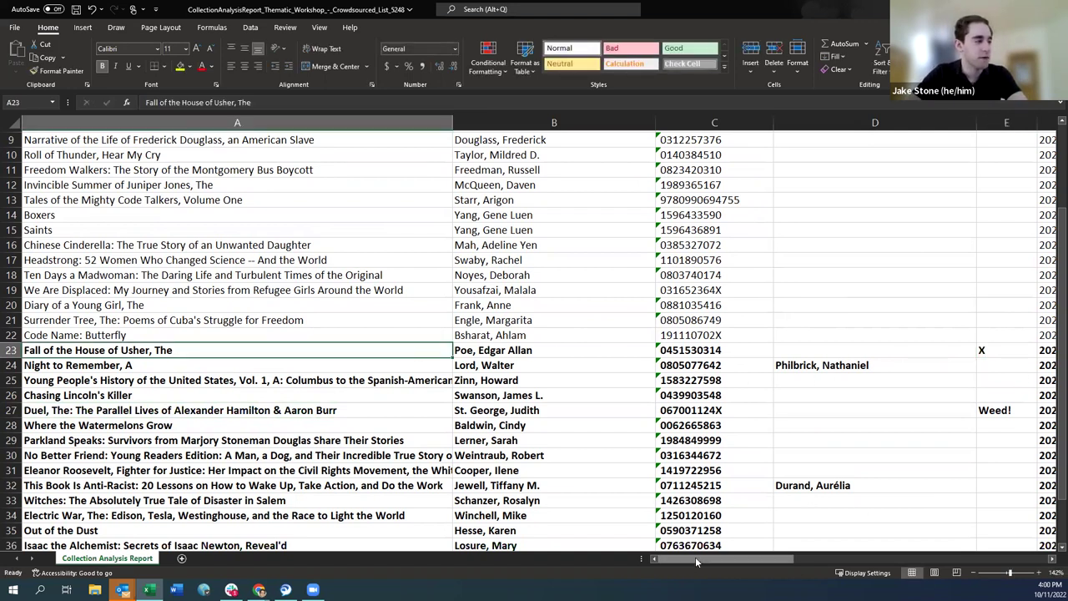
# - Mark "Isaac the Alchemist: Secrets of Isaac Newton, Reveal'd" in row 36 with an X in the Weed column
pyautogui.scroll(2, 675, 484)
pyautogui.scroll(1, 676, 484)
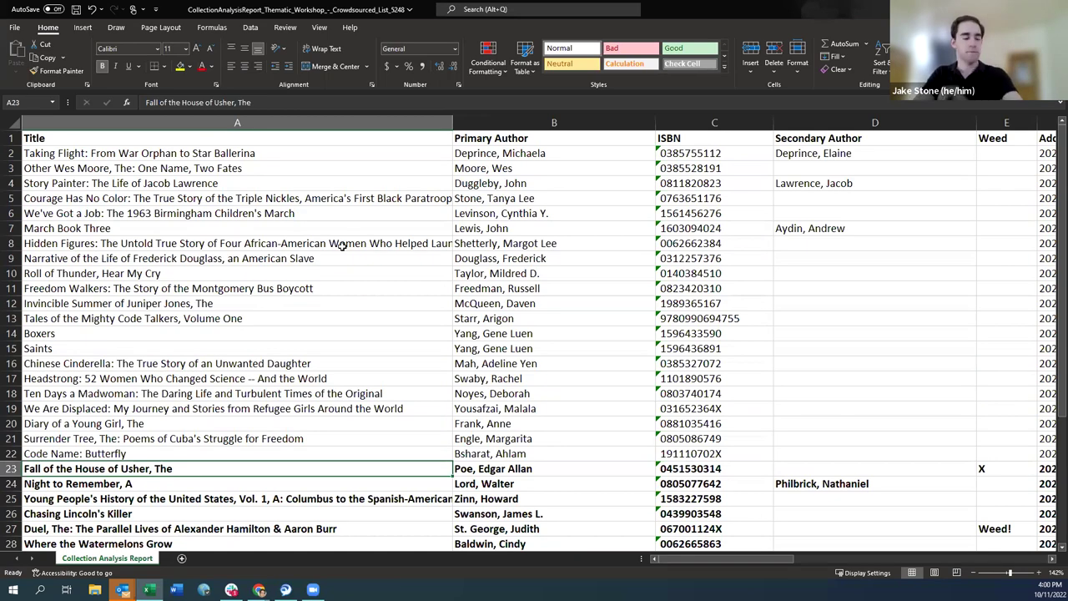
pyautogui.moveTo(1053, 143); pyautogui.dragTo(1029, 267)
pyautogui.click(285, 483)
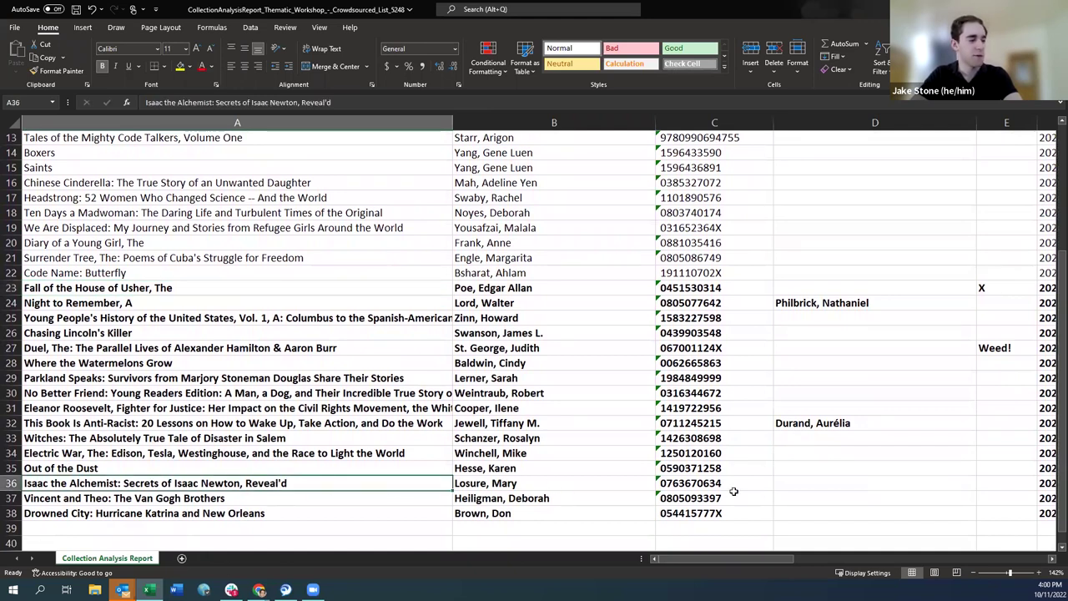
pyautogui.click(995, 482)
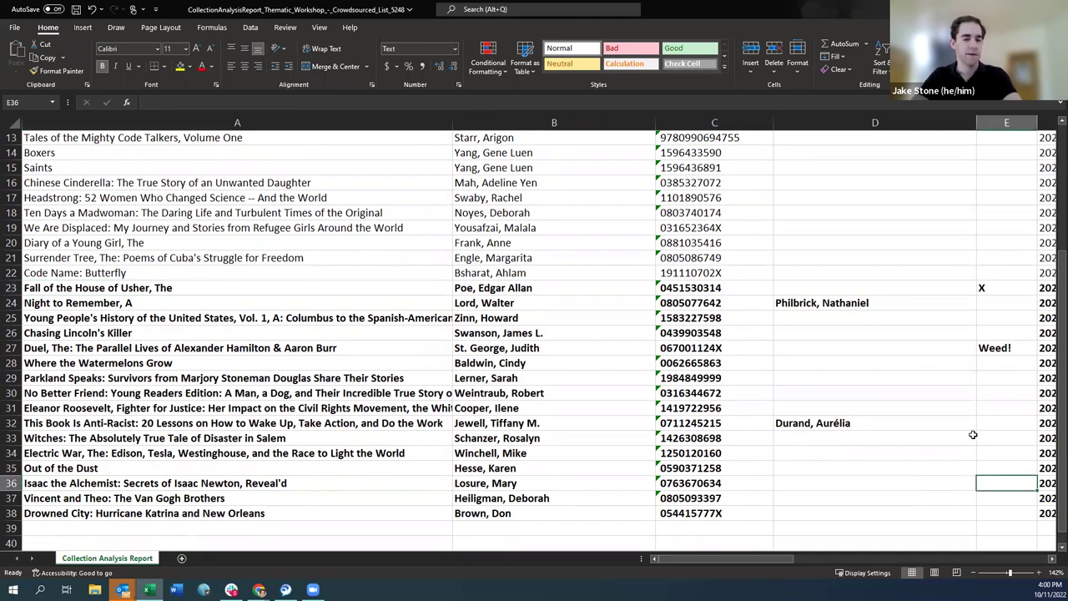
pyautogui.write('X')
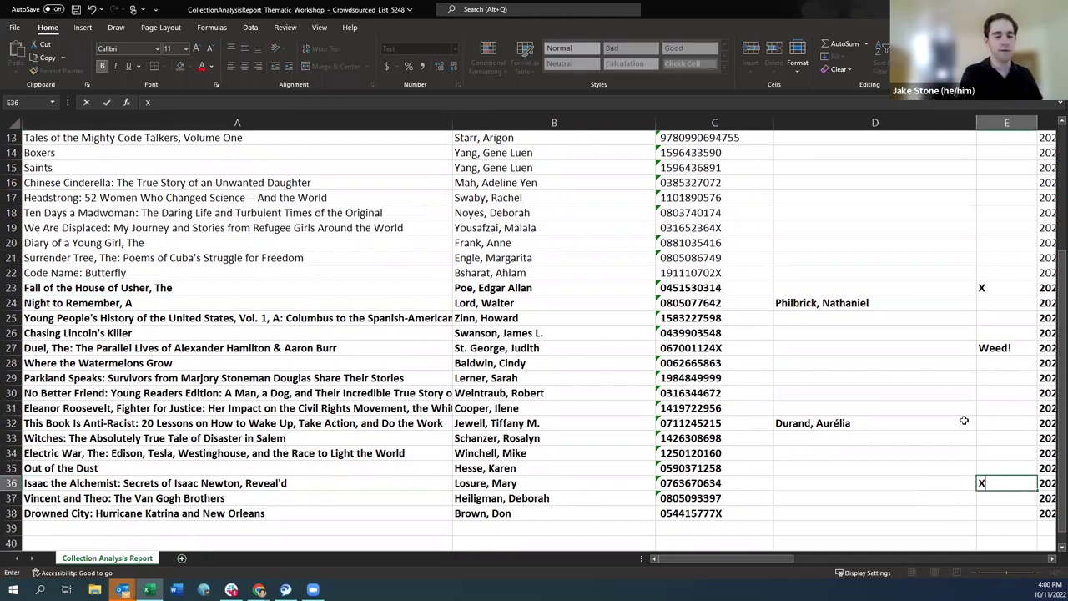
pyautogui.click(968, 410)
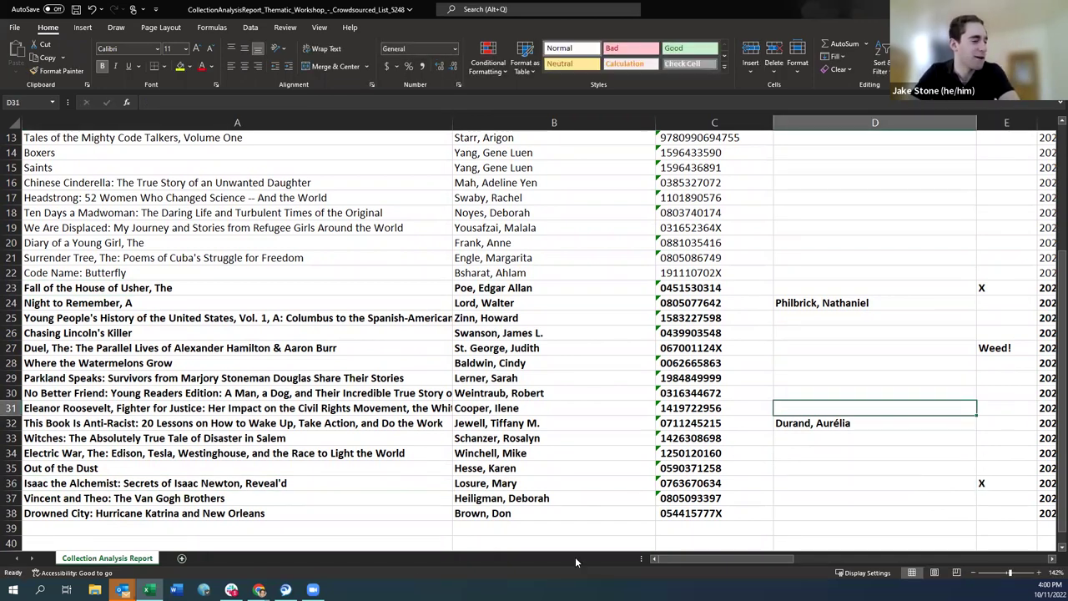
pyautogui.click(402, 483)
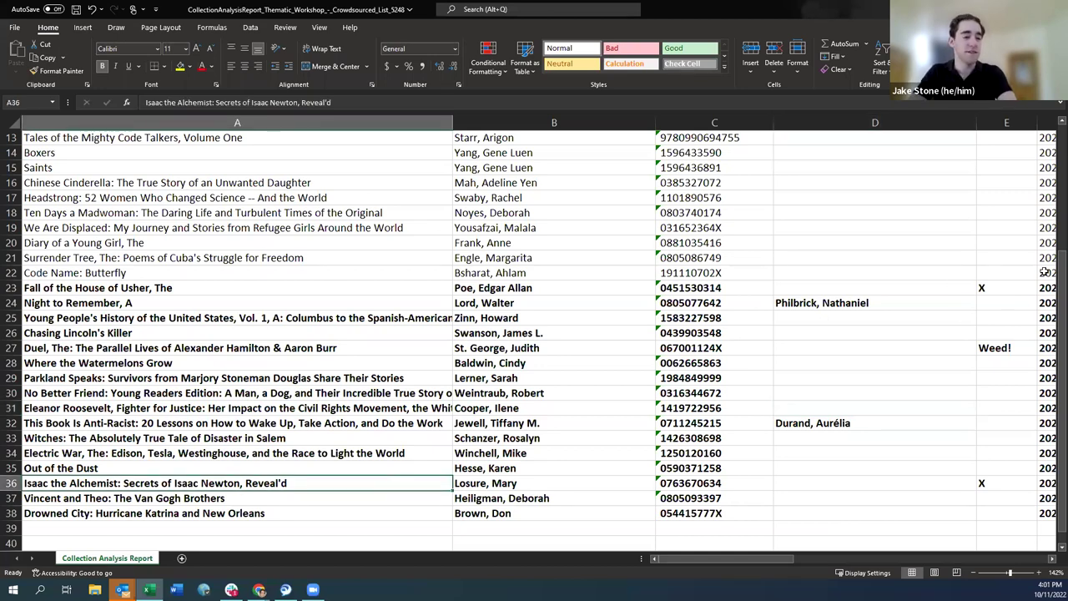
# - Save the spreadsheet to the Desktop as a CSV UTF-8 (Comma delimited) file named "Crowdsourced List Weeded"
pyautogui.scroll(4, 1045, 272)
pyautogui.moveTo(1055, 192); pyautogui.dragTo(1055, 137)
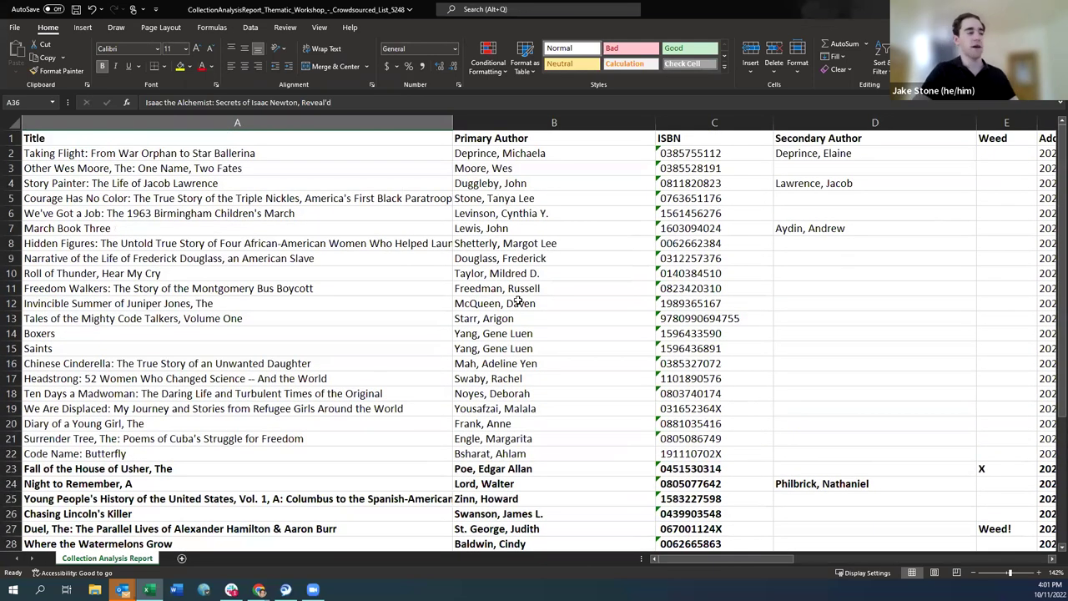
pyautogui.click(5, 28)
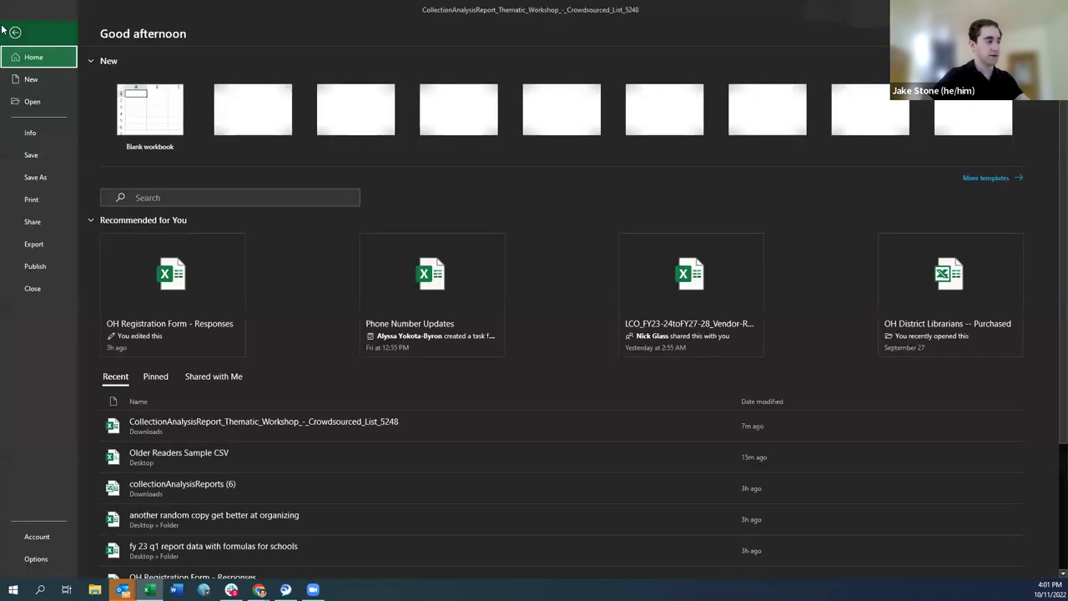
pyautogui.click(35, 177)
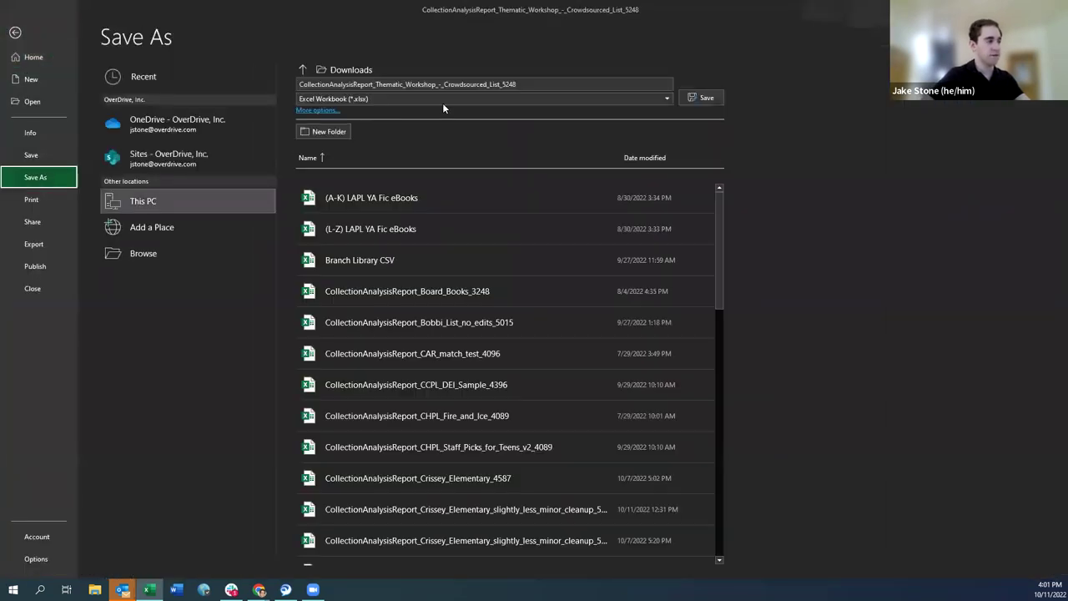
pyautogui.click(571, 99)
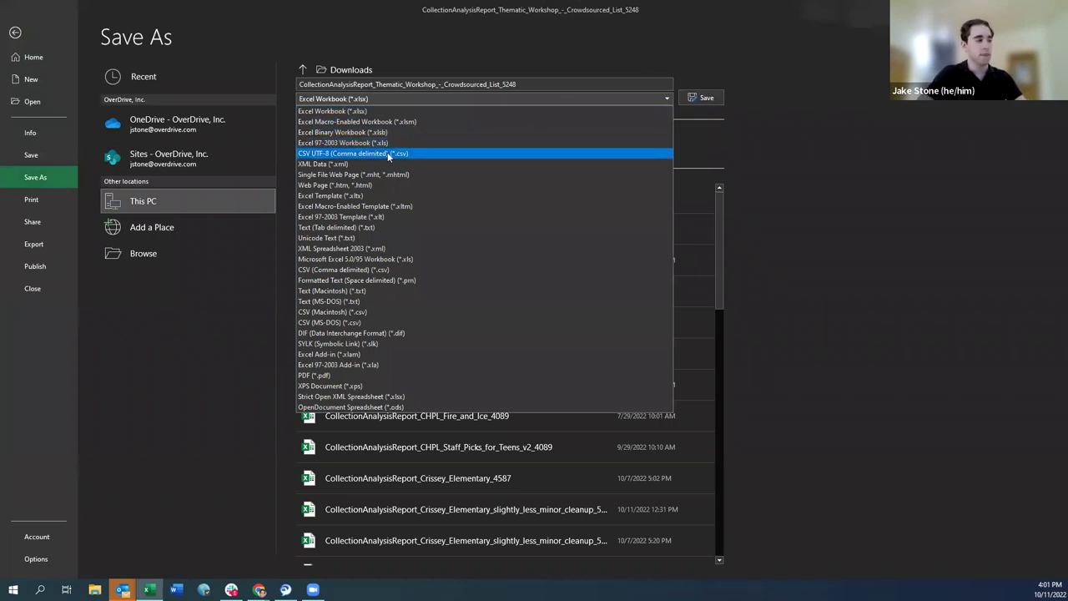
pyautogui.click(387, 153)
pyautogui.click(533, 81)
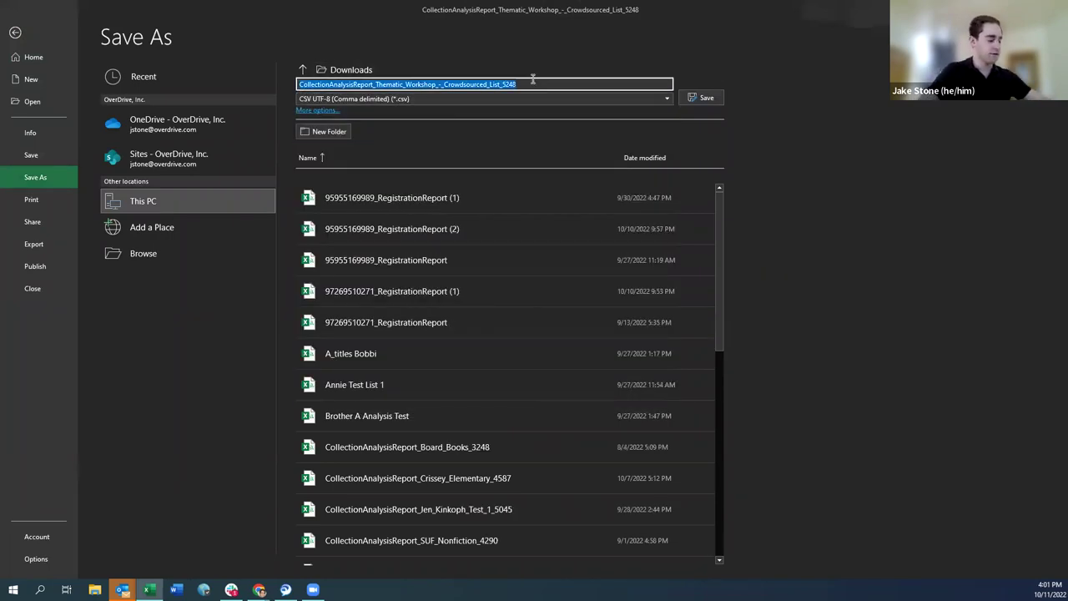
pyautogui.write('Crowde')
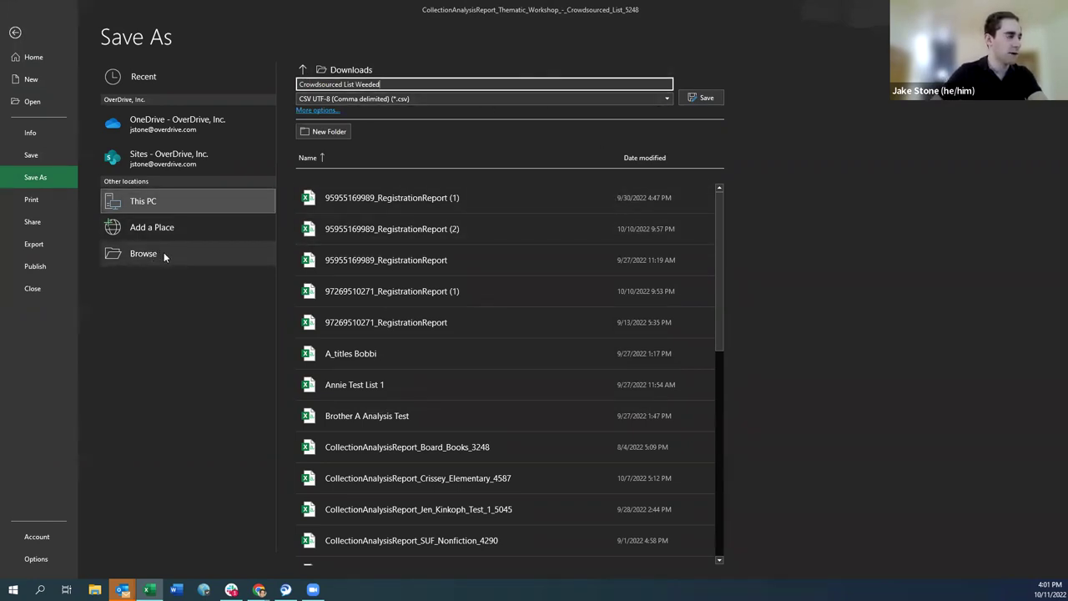
pyautogui.click(217, 262)
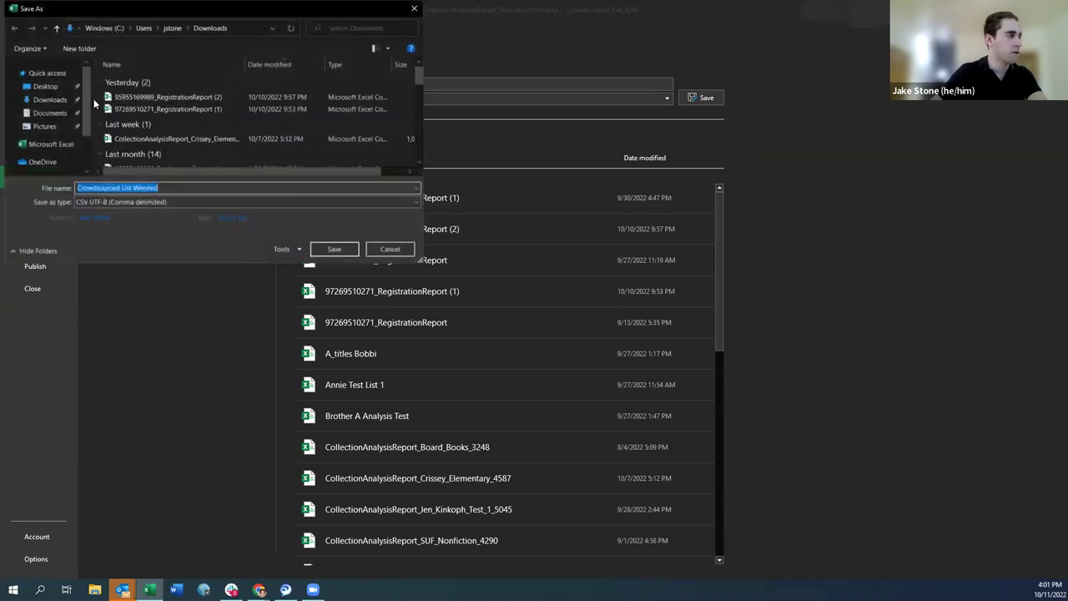
pyautogui.click(45, 86)
pyautogui.click(332, 249)
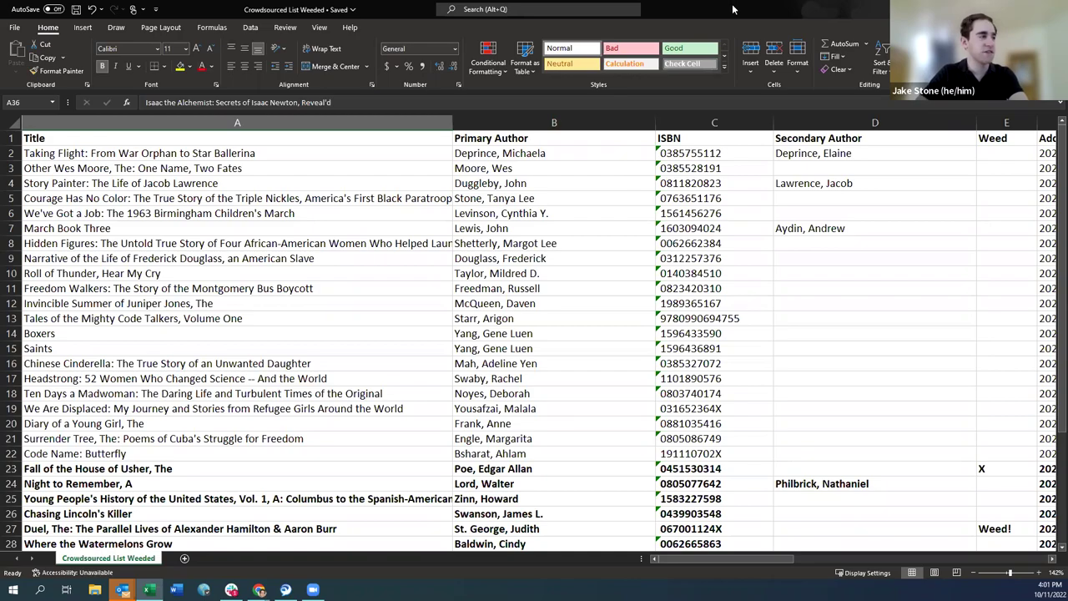
# - Switch to the TeachingBooks report in the browser, return to the Collection Analysis Reports page and open the CSV file upload form
pyautogui.moveTo(731, 23); pyautogui.dragTo(752, 73)
pyautogui.click(752, 71)
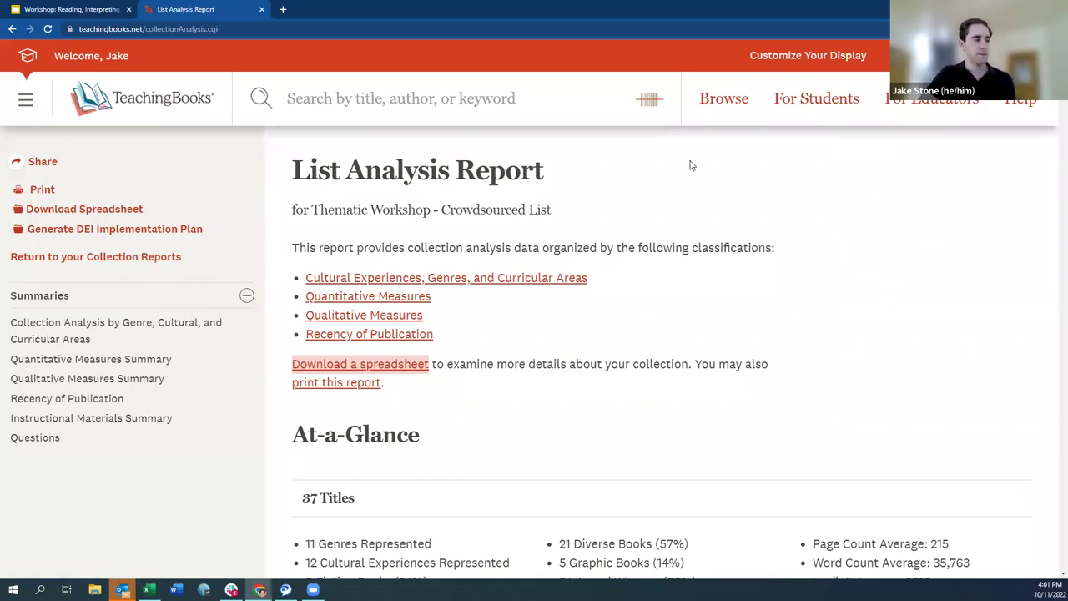
pyautogui.click(128, 259)
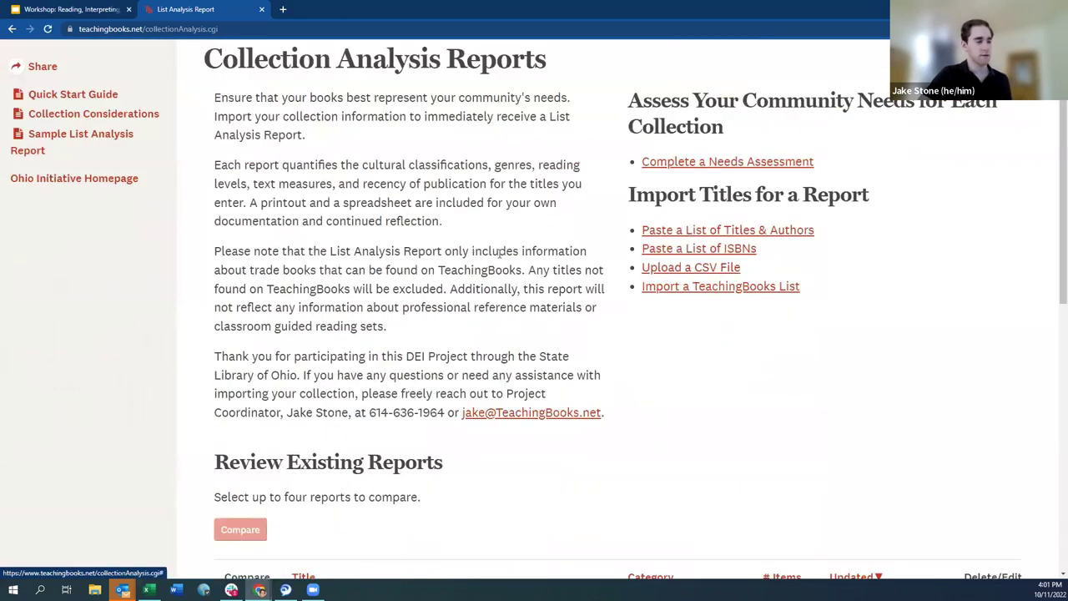
pyautogui.click(680, 269)
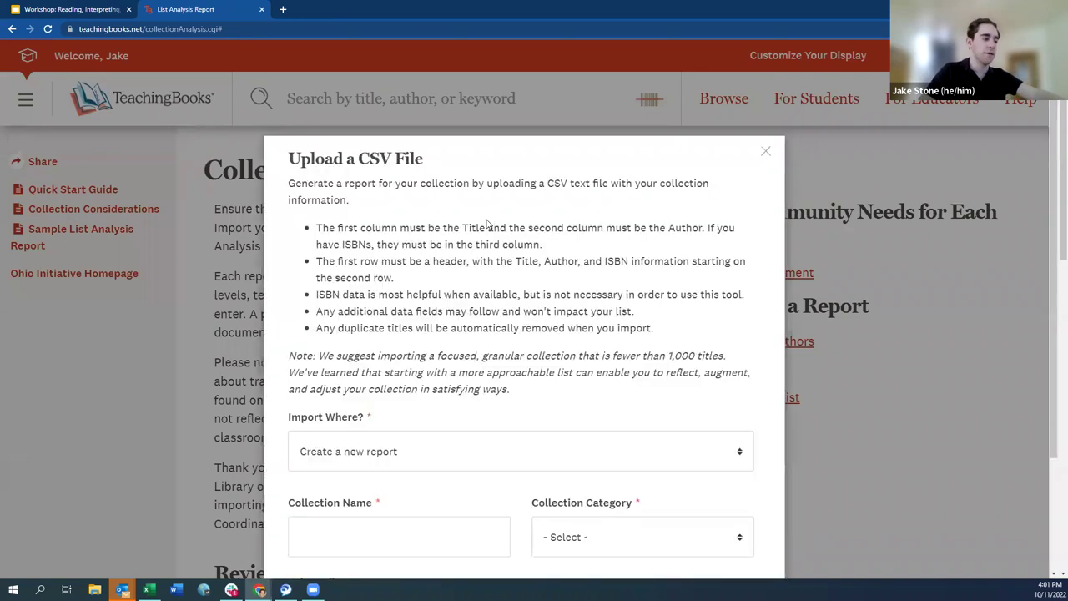
# - Name the new report's collection "Thematic Workshop - Crowdsourced List (Weeded)" and set its category to Classroom Library
pyautogui.scroll(-2, 488, 224)
pyautogui.click(398, 377)
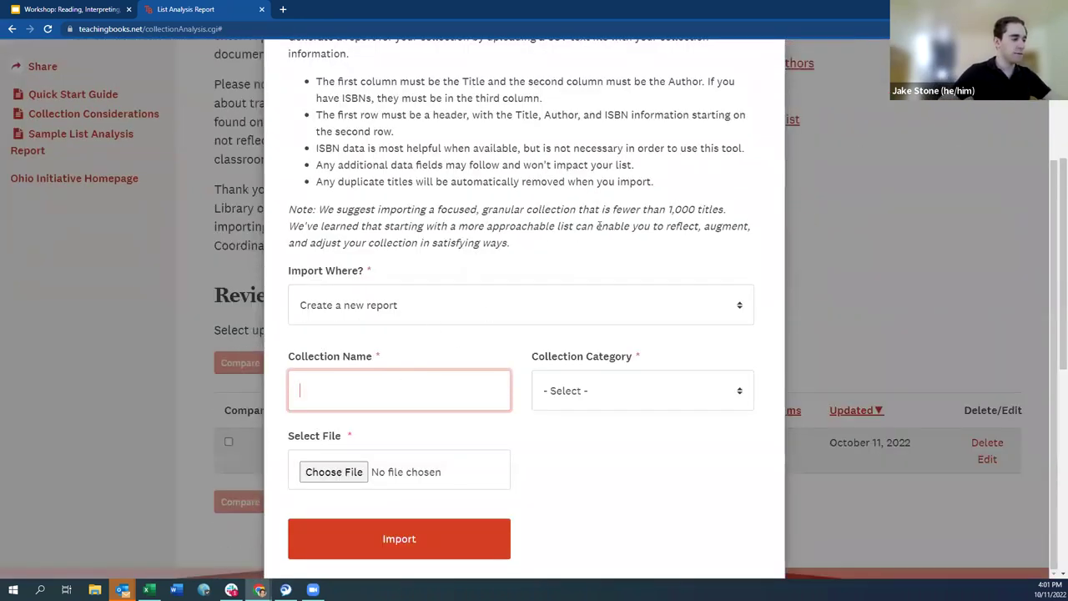
pyautogui.scroll(2, 750, 93)
pyautogui.scroll(-2, 493, 418)
pyautogui.click(434, 310)
pyautogui.click(415, 317)
pyautogui.write('Thematic Workshop ')
pyautogui.write('=')
pyautogui.press('BackSpace')
pyautogui.write('- Crowds')
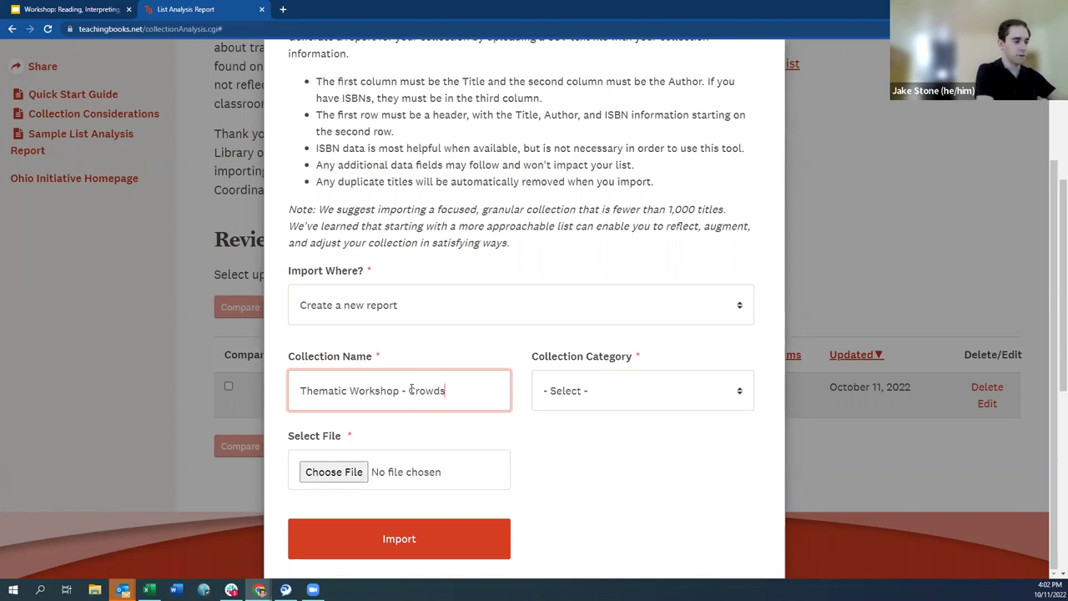
pyautogui.write('ourced List (W')
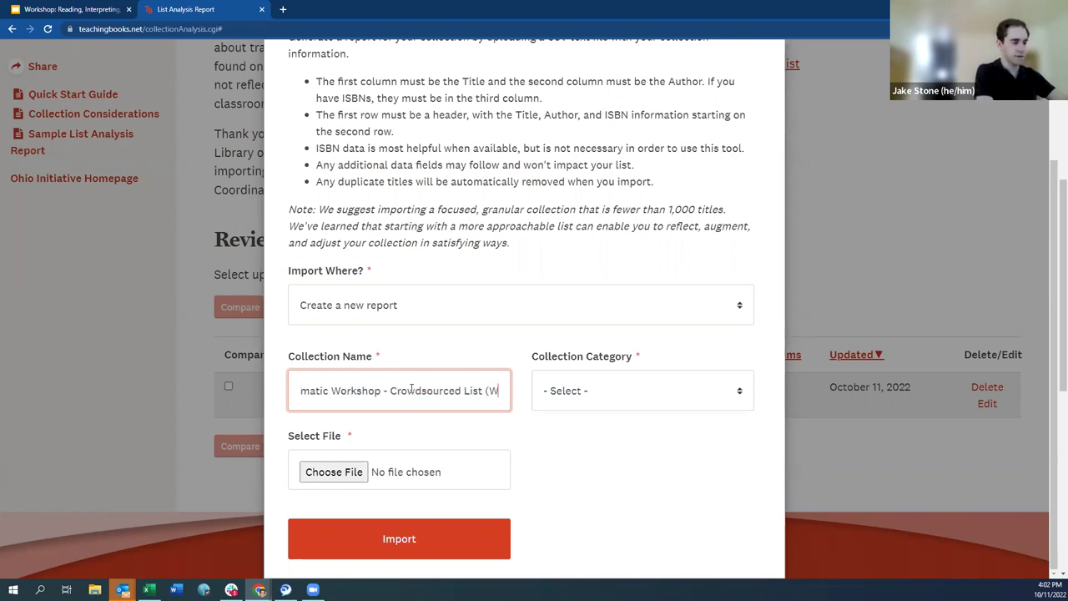
pyautogui.write('eeded)')
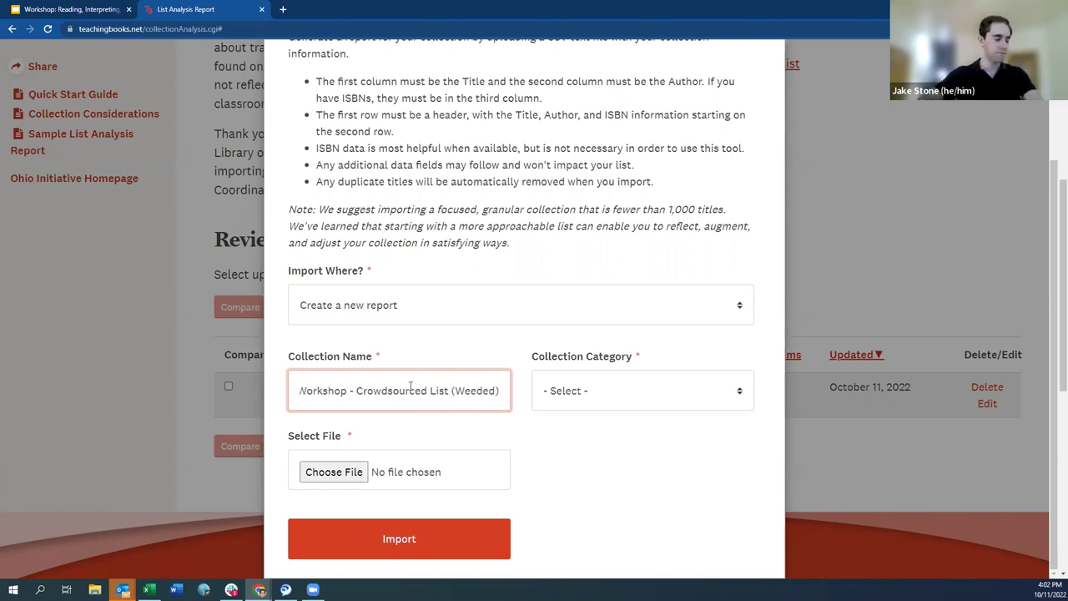
pyautogui.click(558, 388)
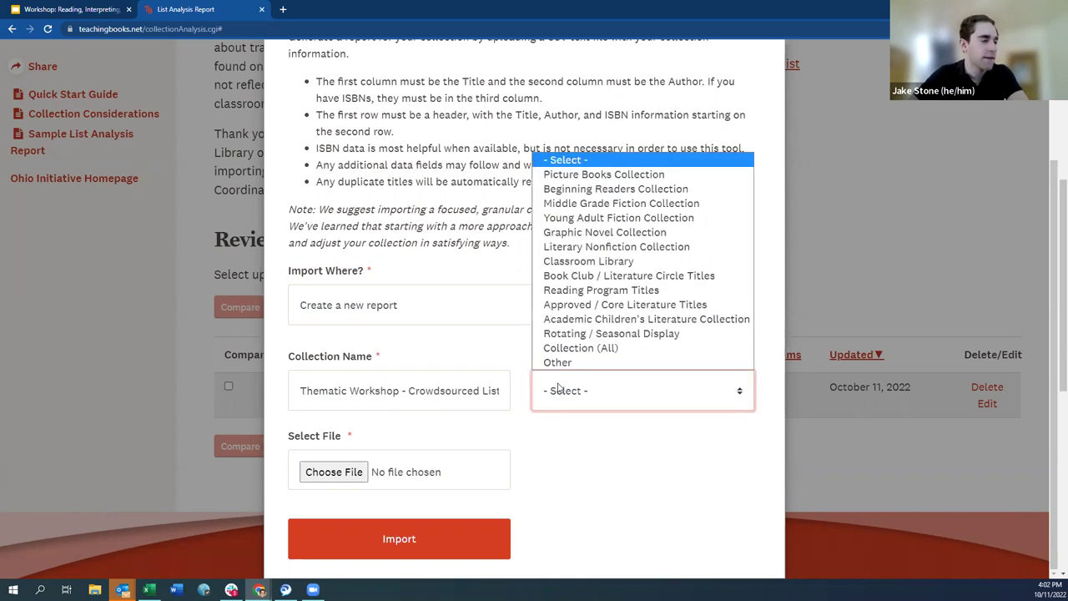
pyautogui.click(607, 266)
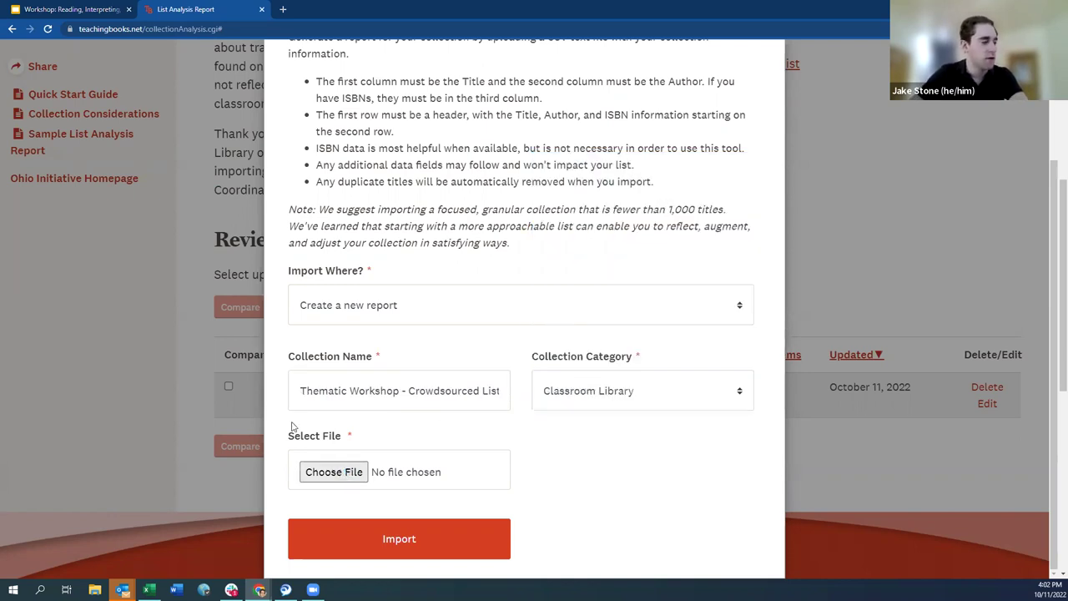
# - Choose the "Crowdsourced List Weeded" CSV from the Desktop as the upload file and import it to generate the new report
pyautogui.click(332, 471)
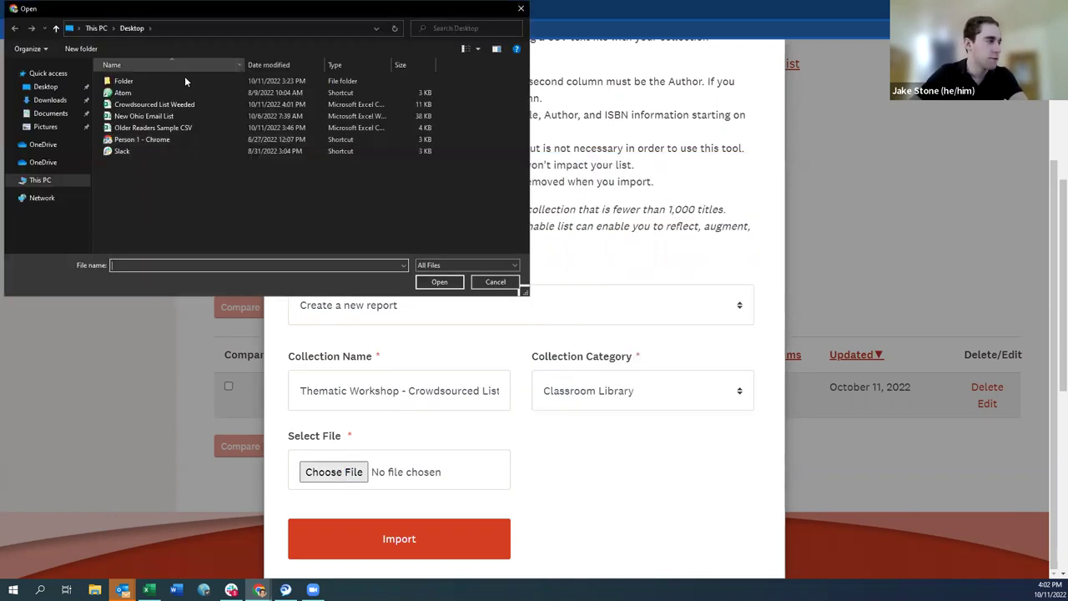
pyautogui.click(133, 105)
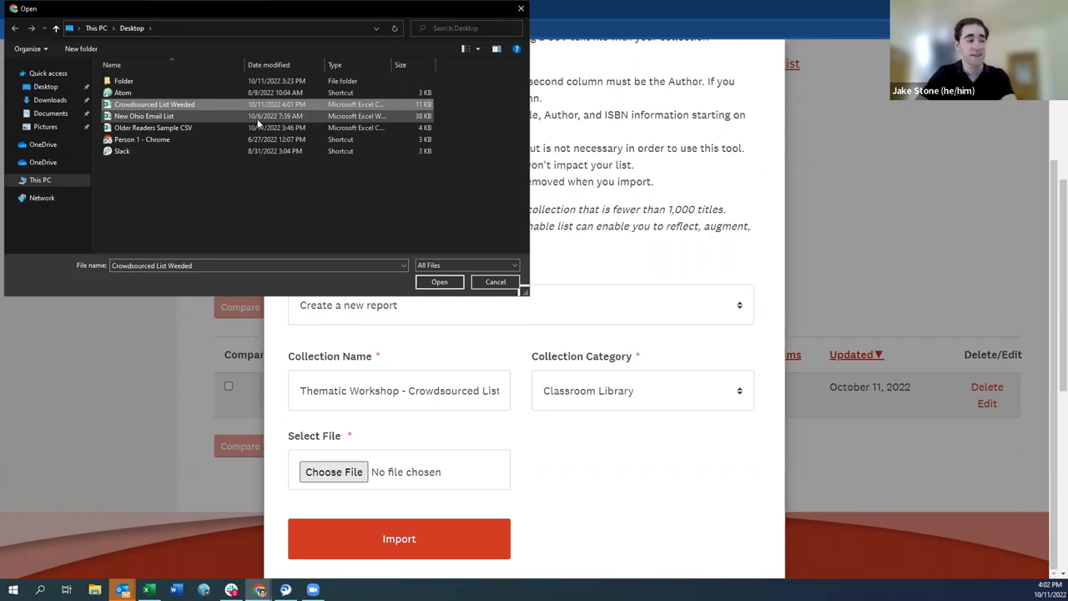
pyautogui.click(439, 281)
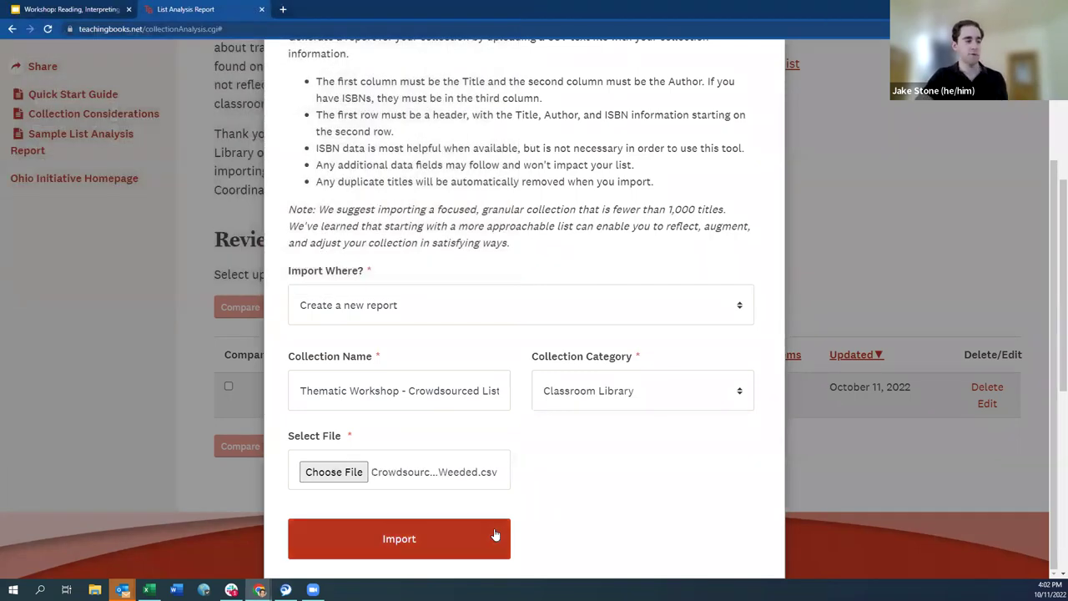
pyautogui.click(468, 531)
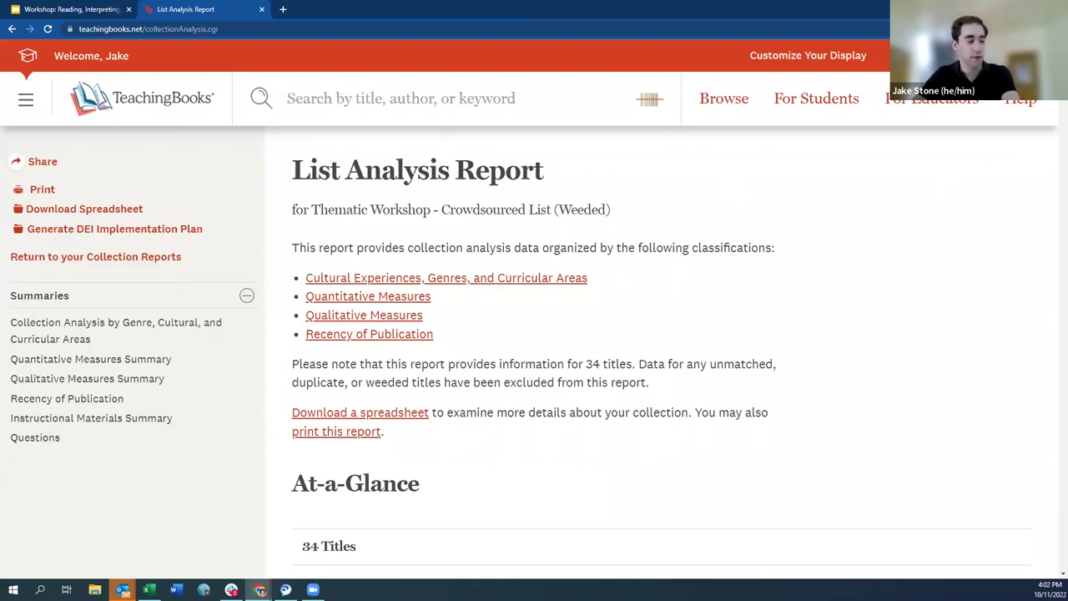
# - Review the weeded report's note on excluded titles and its At-a-Glance figures for fiction, nonfiction, diverse books, award winners and publication year
pyautogui.scroll(-3, 593, 182)
pyautogui.moveTo(667, 188); pyautogui.dragTo(289, 163)
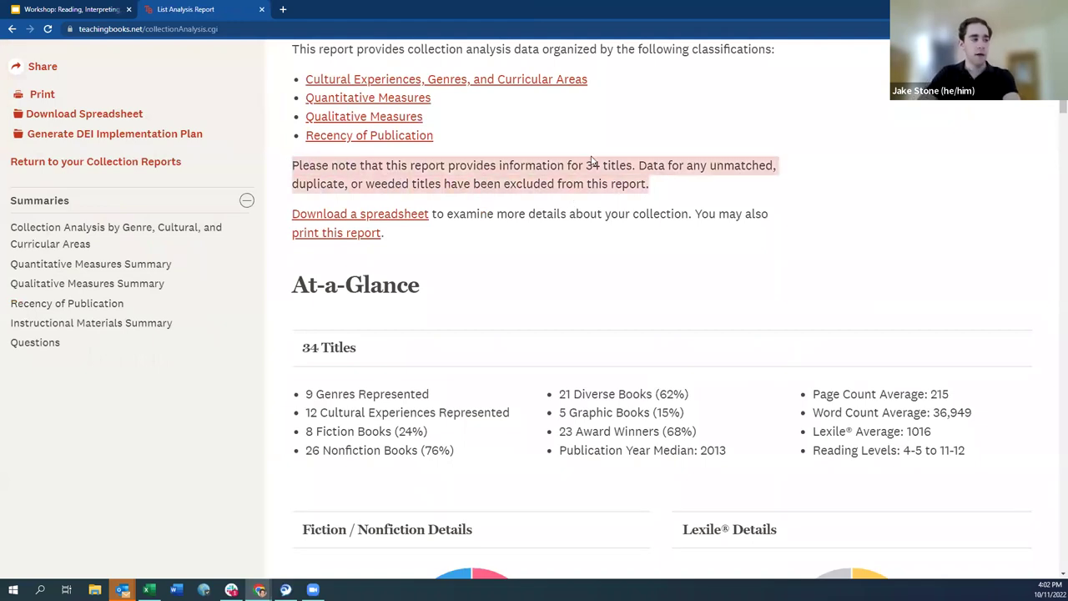
pyautogui.scroll(1, 556, 157)
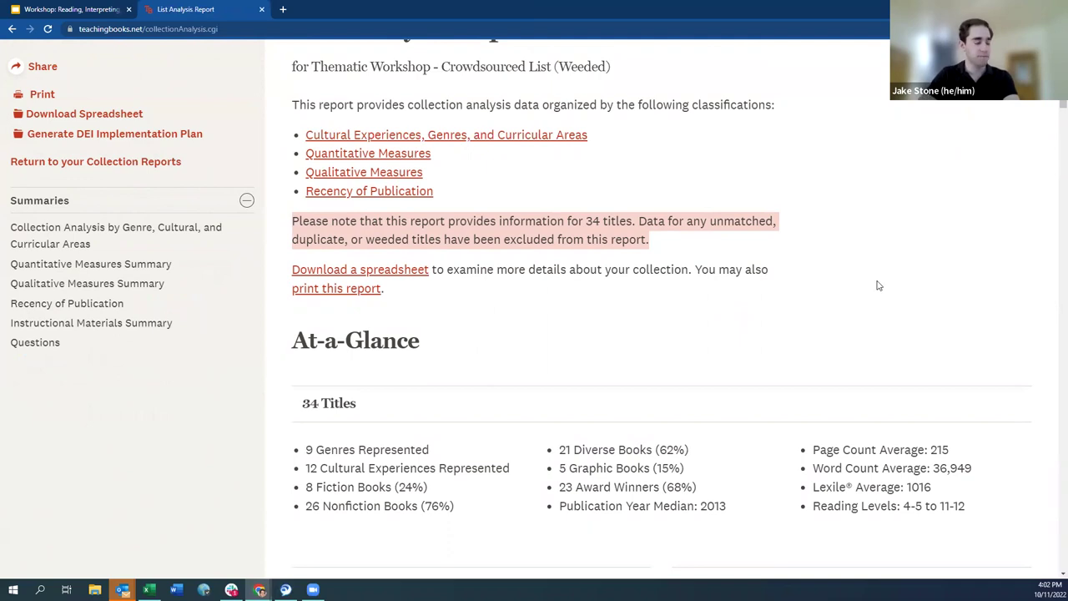
pyautogui.scroll(-1, 1053, 114)
pyautogui.scroll(-1, 1053, 114)
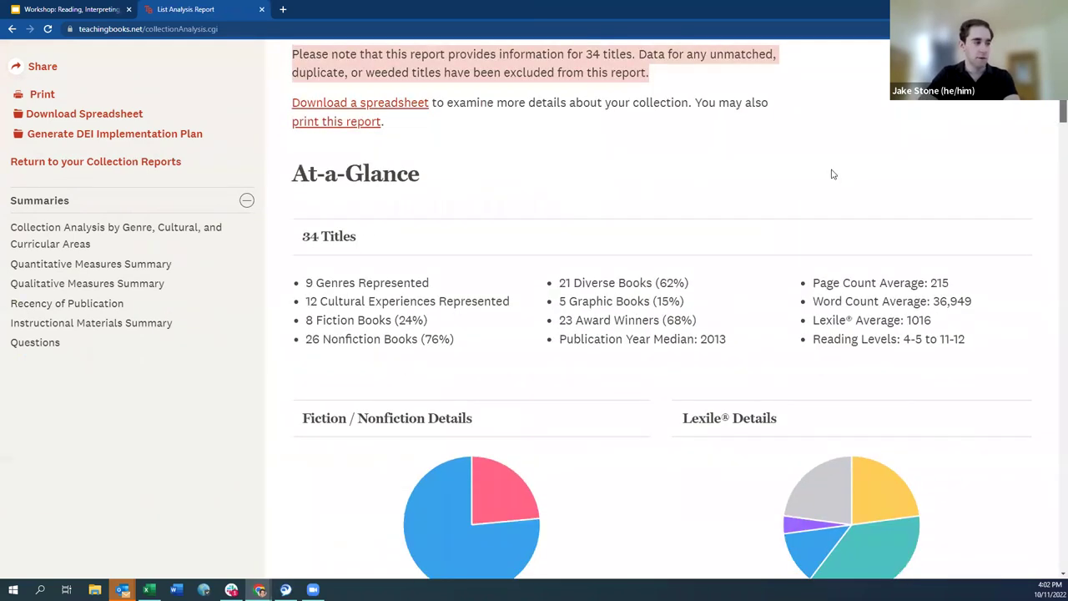
pyautogui.tripleClick(273, 244)
pyautogui.moveTo(763, 336); pyautogui.dragTo(560, 344)
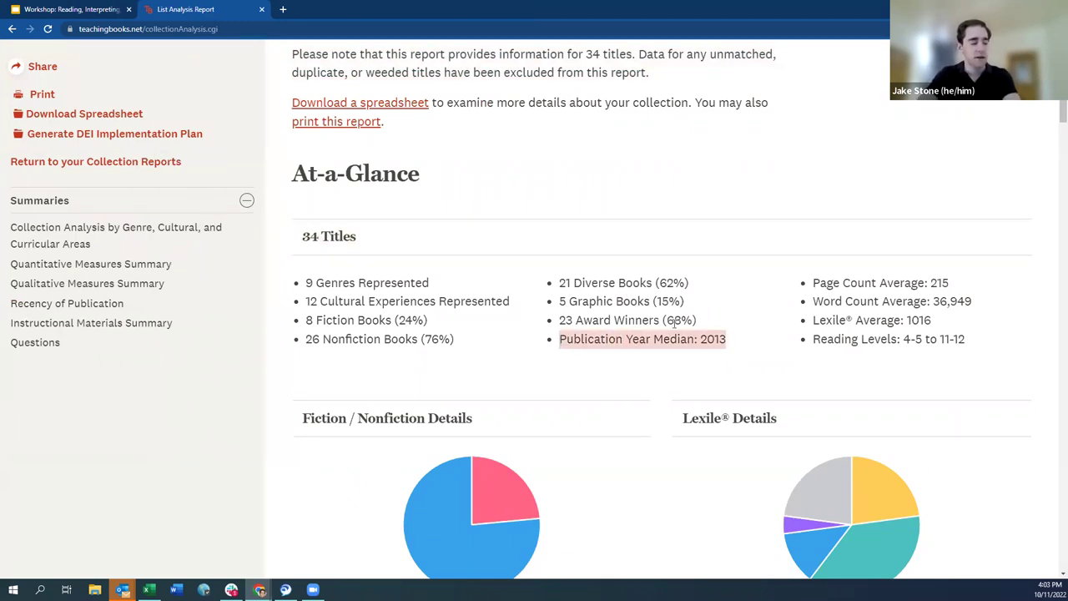
pyautogui.moveTo(690, 283); pyautogui.dragTo(536, 273)
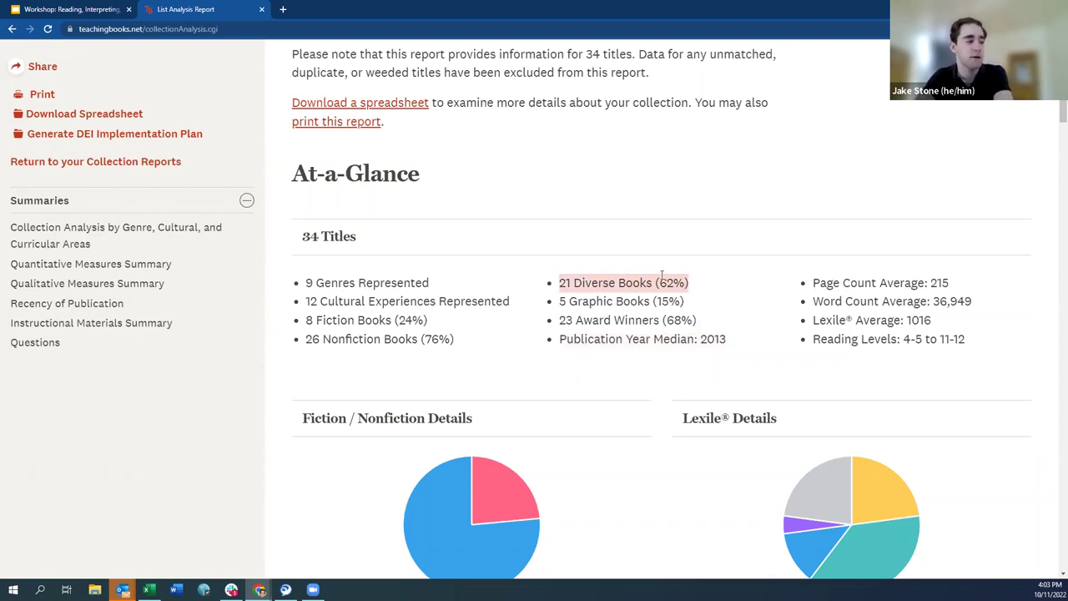
pyautogui.moveTo(454, 346); pyautogui.dragTo(307, 319)
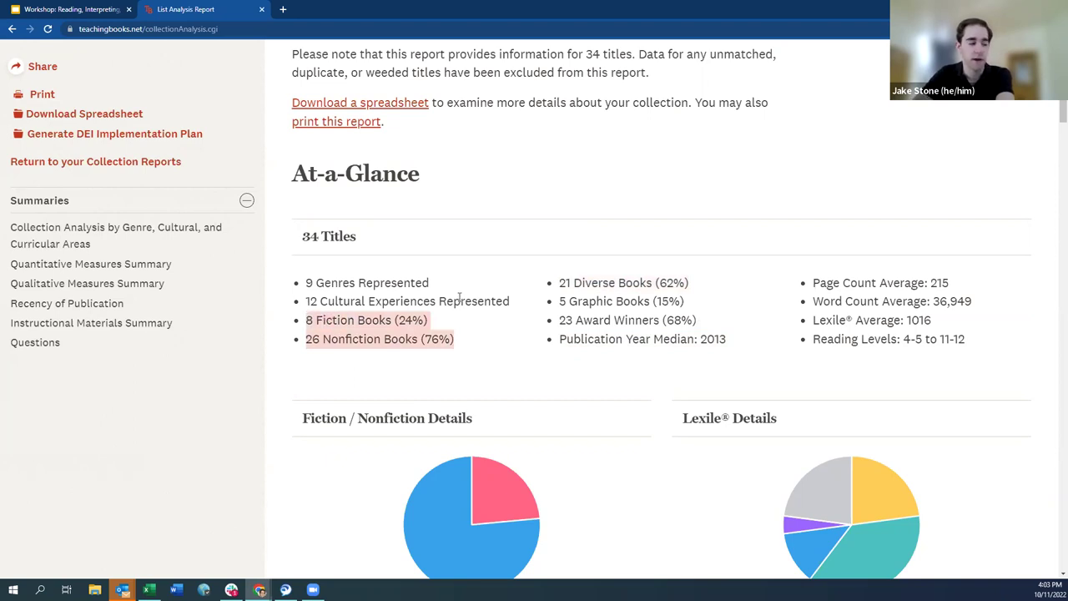
pyautogui.moveTo(699, 320); pyautogui.dragTo(554, 329)
pyautogui.click(727, 329)
# - Return to the collection reports and compare "Thematic Workshop - Crowdsourced List" with "Thematic Workshop - Crowdsourced List (Weeded)"
pyautogui.scroll(3, 727, 328)
pyautogui.click(155, 223)
pyautogui.scroll(-3, 349, 226)
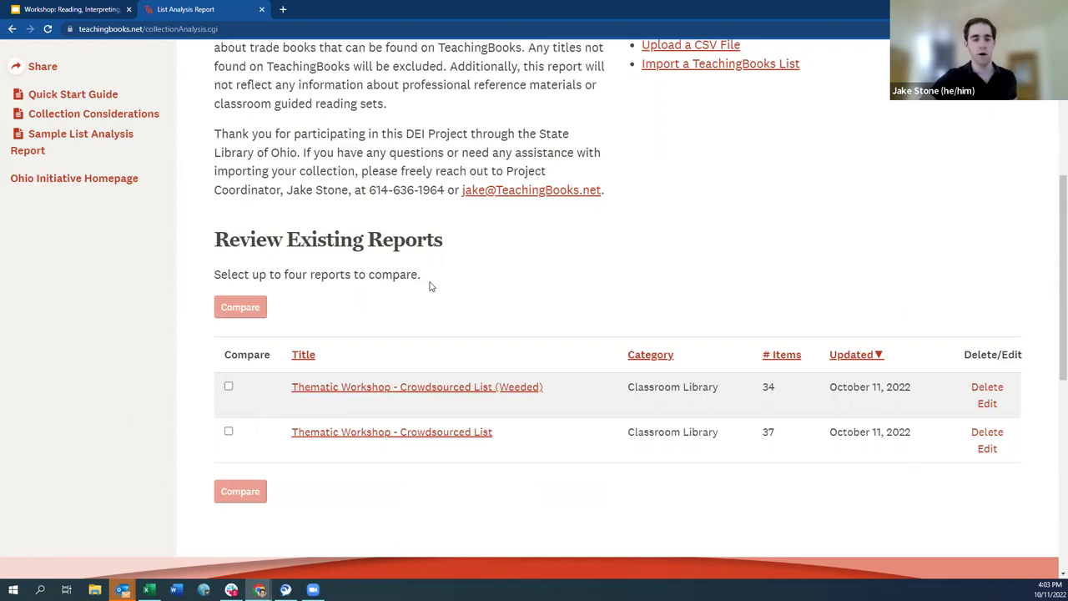
pyautogui.scroll(-1, 386, 326)
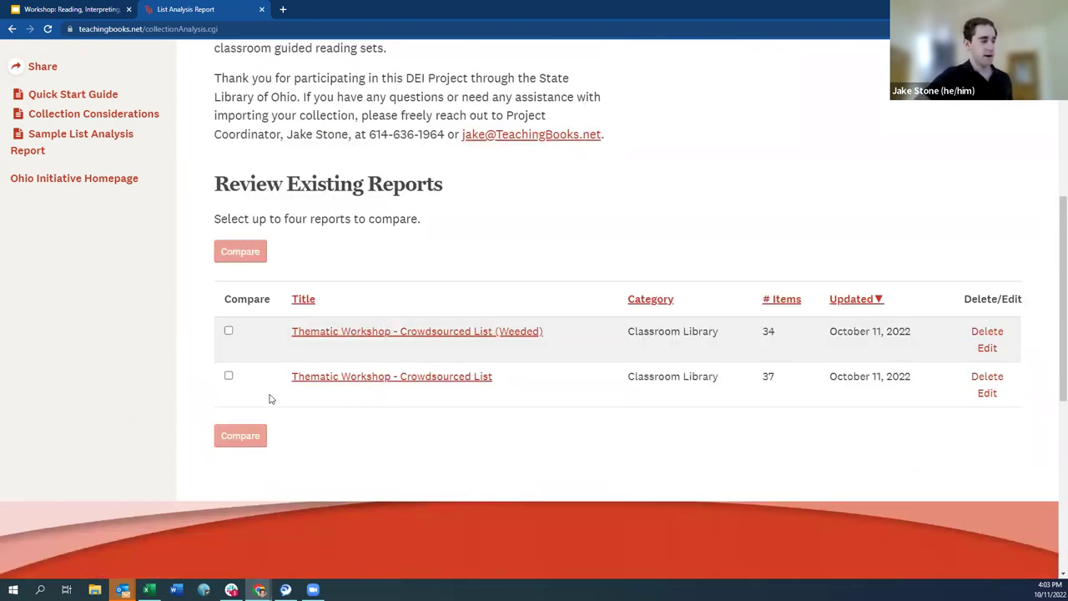
pyautogui.click(228, 376)
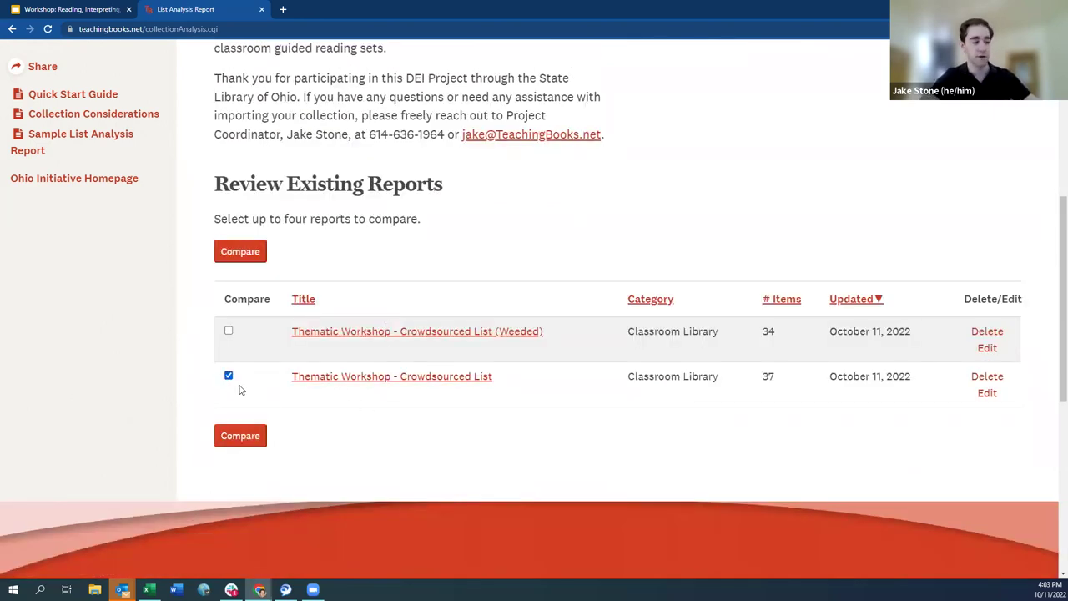
pyautogui.click(228, 330)
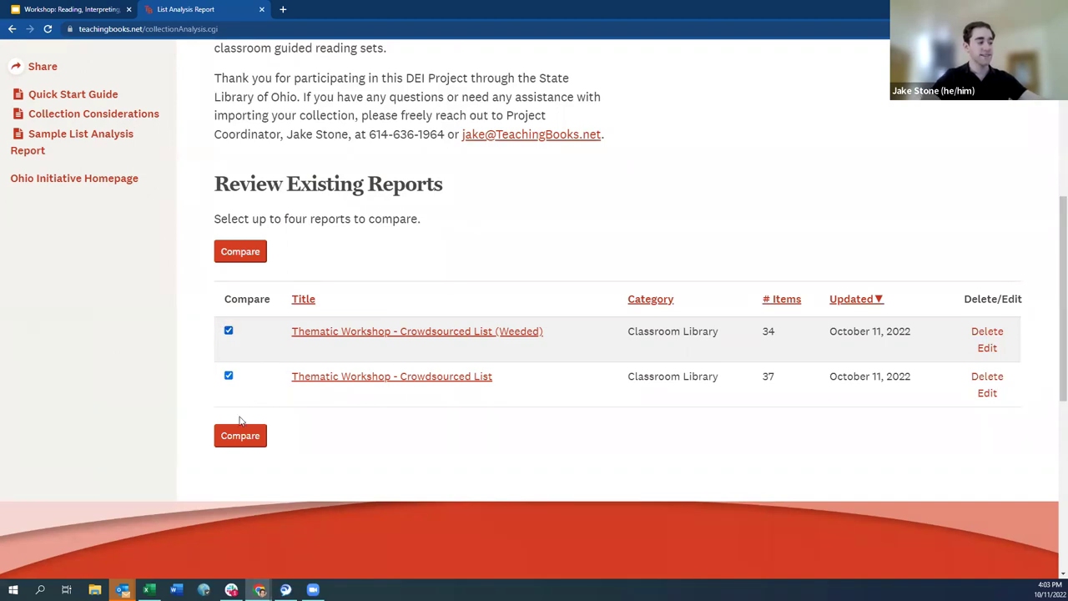
pyautogui.click(234, 437)
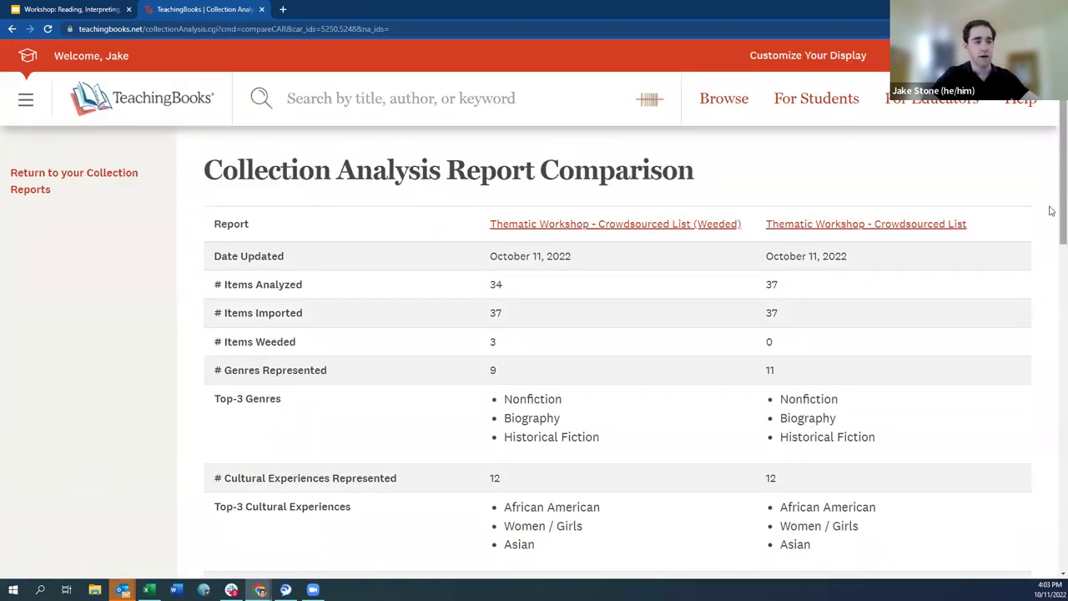
# - Examine the report comparison's genres, cultural experiences, fiction and nonfiction shares, and award winners for the original and weeded lists
pyautogui.scroll(-1, 1050, 200)
pyautogui.scroll(-2, 1047, 238)
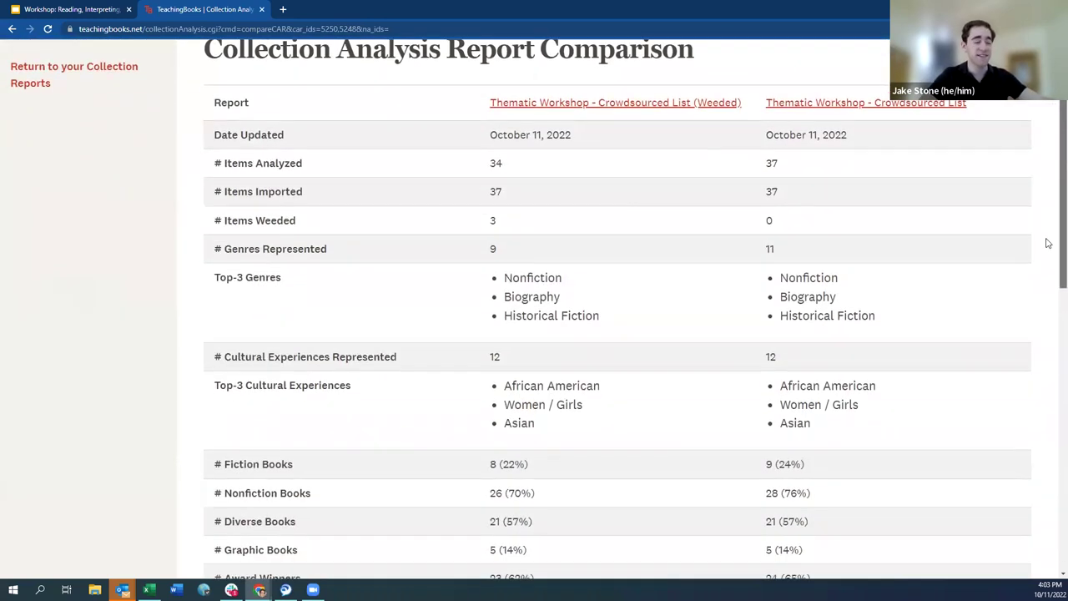
pyautogui.scroll(-1, 1041, 254)
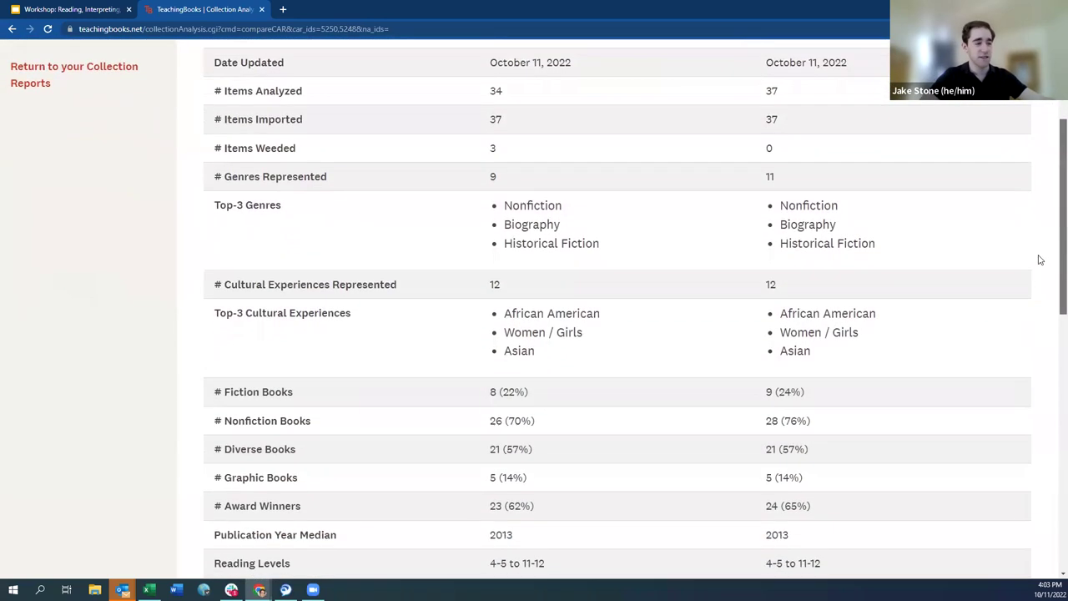
pyautogui.moveTo(848, 317); pyautogui.dragTo(492, 278)
pyautogui.moveTo(878, 201); pyautogui.dragTo(503, 161)
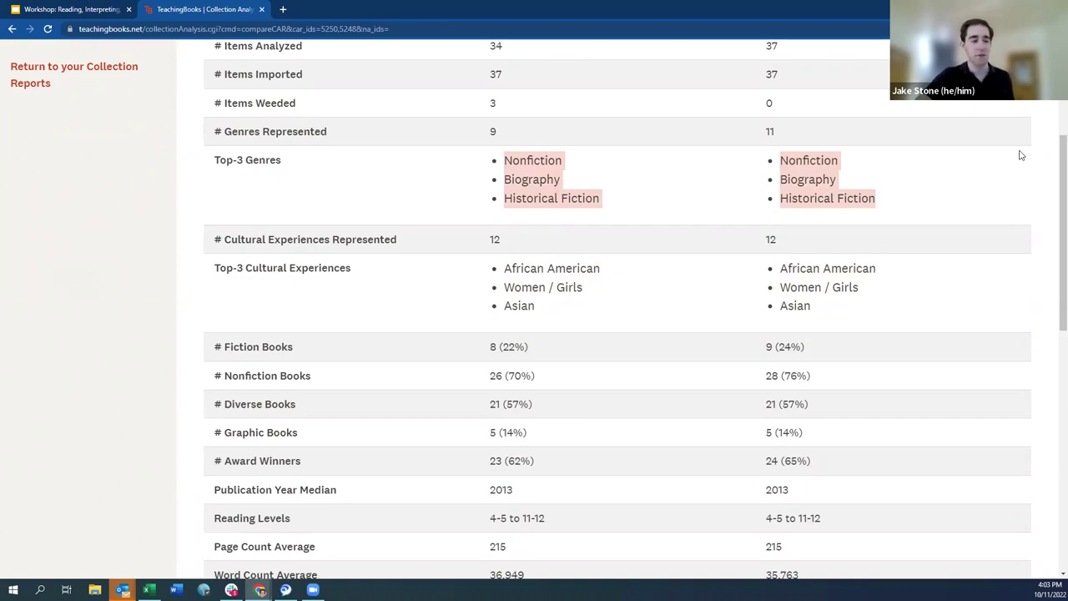
pyautogui.scroll(-1, 1051, 159)
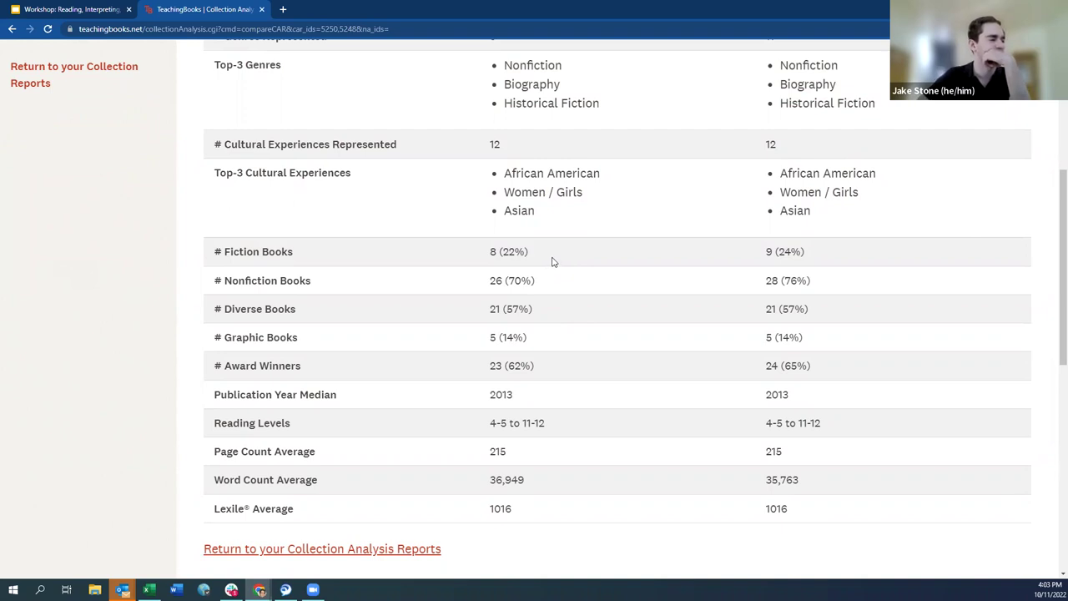
pyautogui.moveTo(500, 248)
pyautogui.mouseDown()
pyautogui.moveTo(539, 298)
pyautogui.moveTo(498, 281)
pyautogui.moveTo(510, 252)
pyautogui.moveTo(500, 253)
pyautogui.mouseUp()
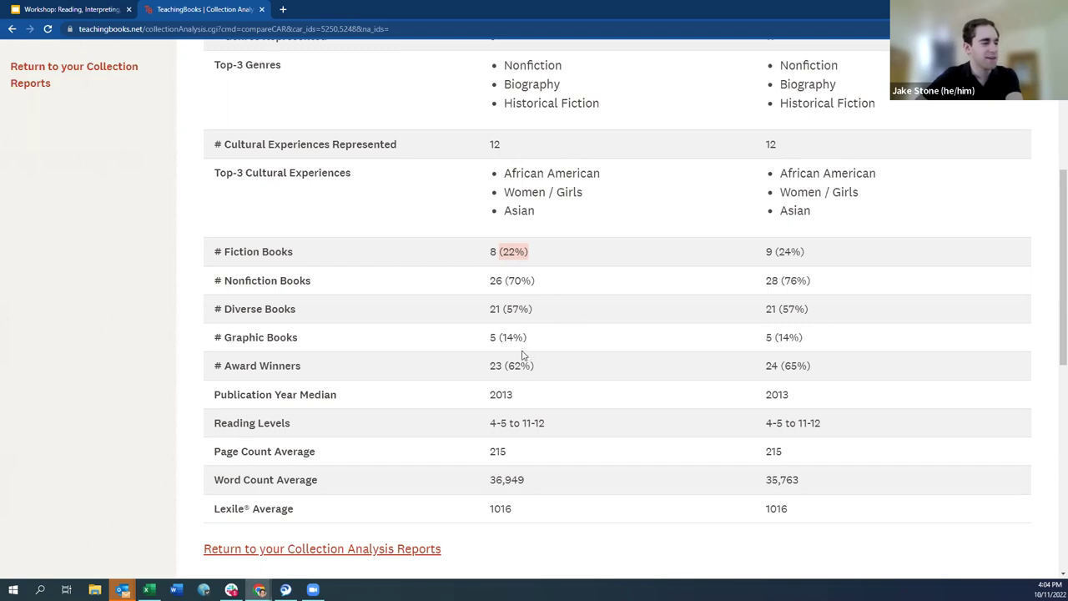
pyautogui.click(710, 375)
pyautogui.scroll(2, 711, 375)
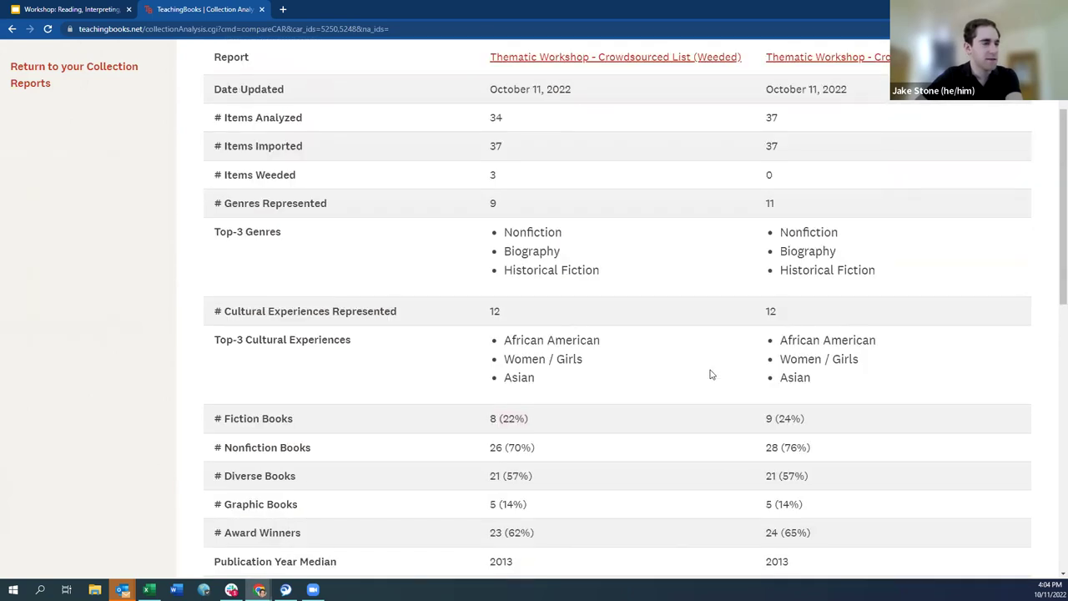
pyautogui.scroll(2, 710, 375)
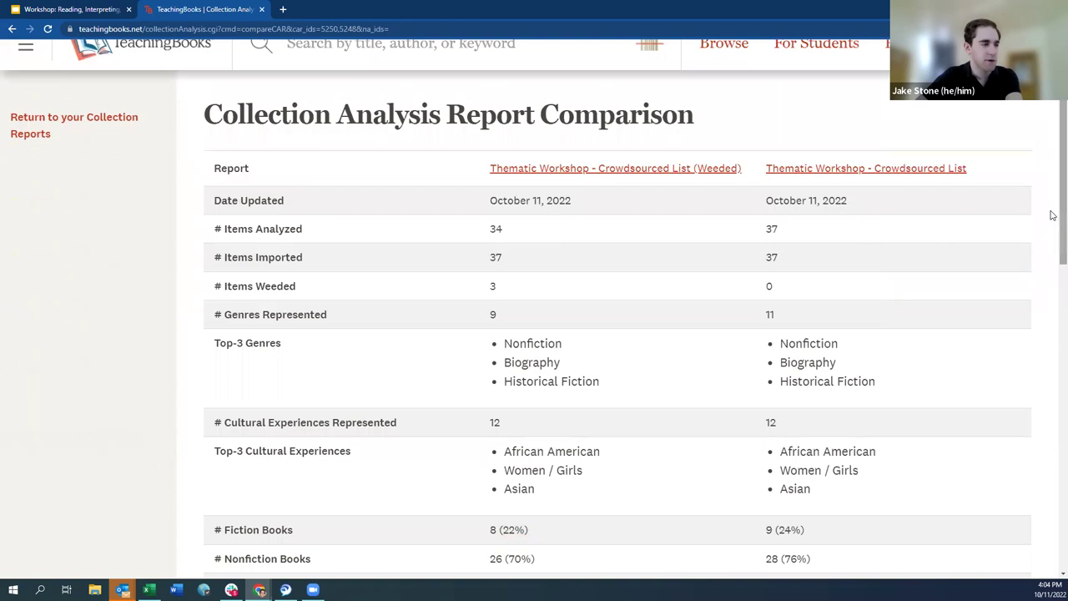
pyautogui.scroll(-4, 1052, 251)
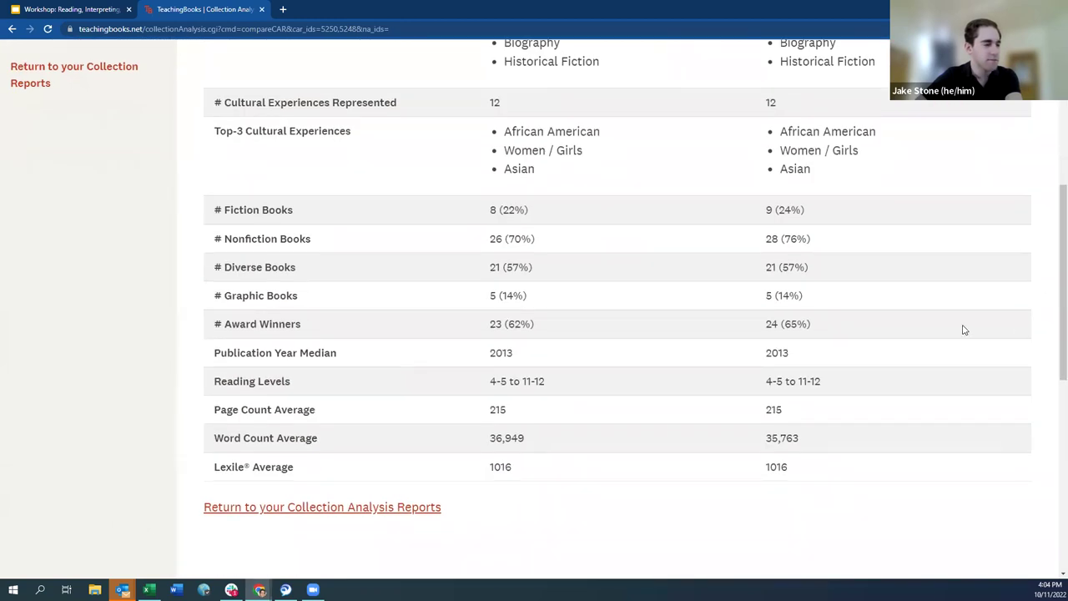
pyautogui.scroll(1, 960, 330)
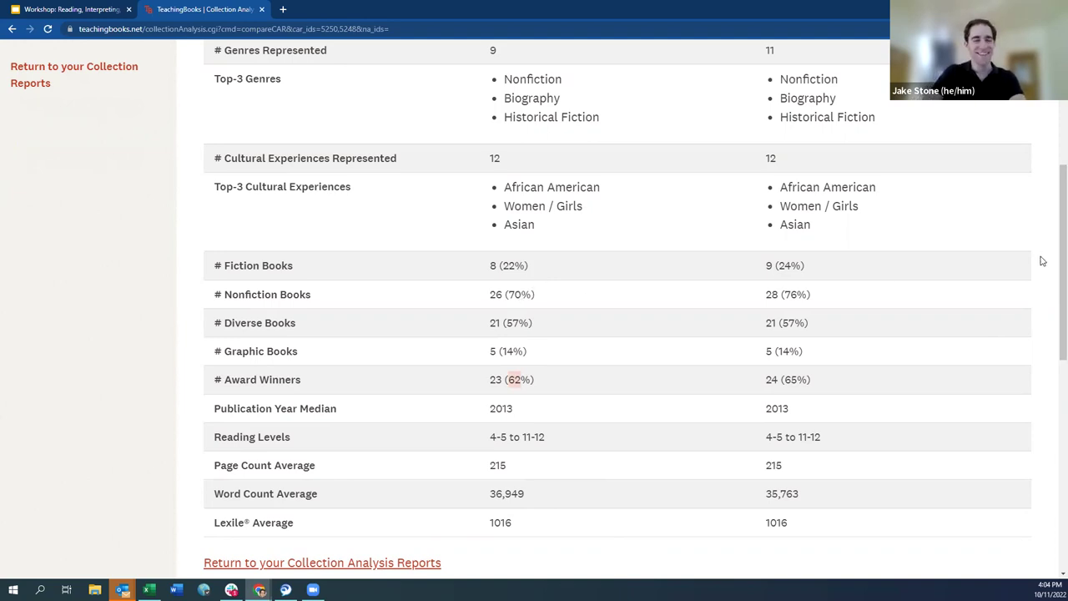
# - Open the weeded list's report from the comparison in a new browser tab and place that tab before the comparison tab
pyautogui.scroll(1, 1052, 157)
pyautogui.scroll(4, 1052, 158)
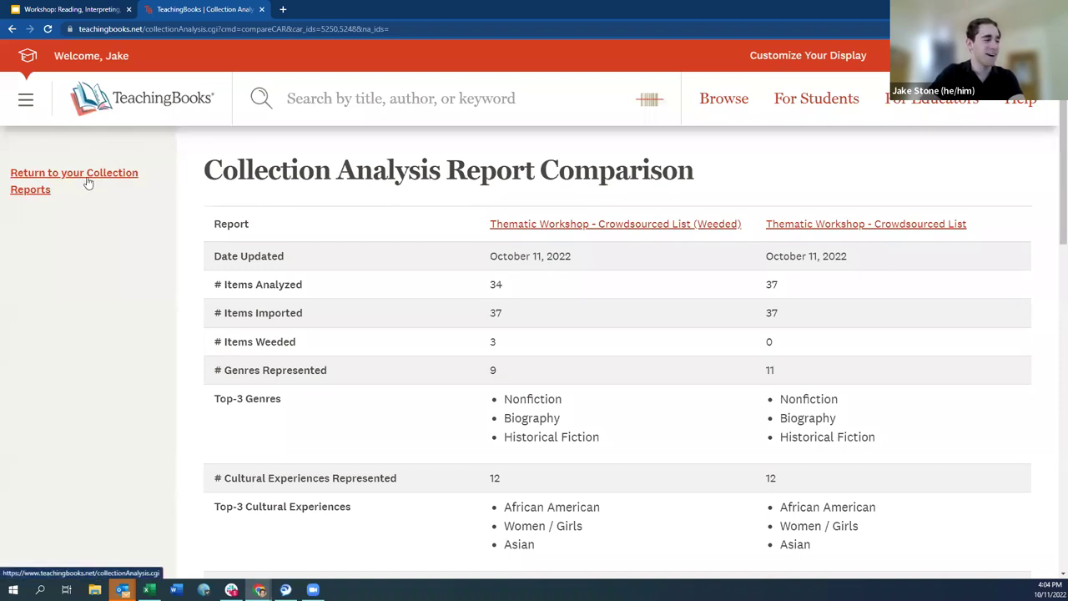
pyautogui.rightClick(621, 232)
pyautogui.click(672, 239)
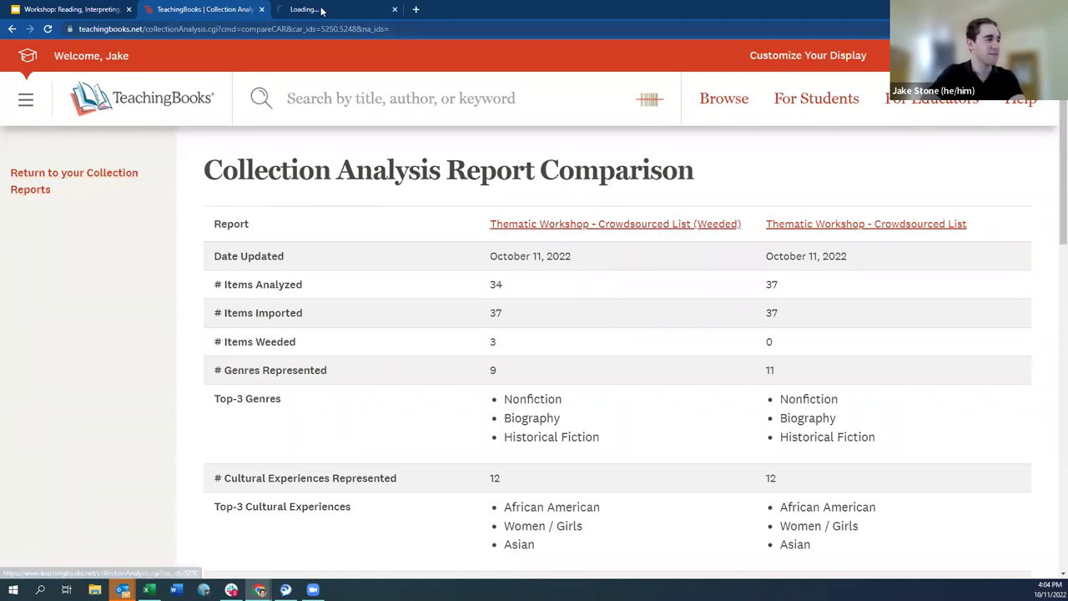
pyautogui.moveTo(305, 9); pyautogui.dragTo(226, 7)
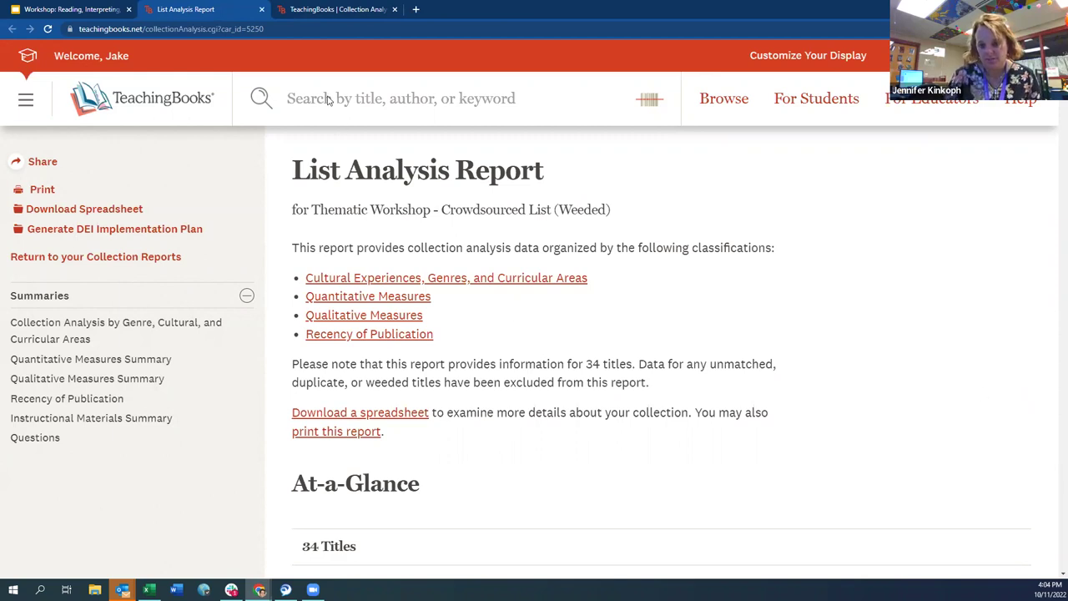
# - Check the weeded list's fiction and nonfiction percentages in the comparison against the At-a-Glance figures in its own report
pyautogui.click(320, 11)
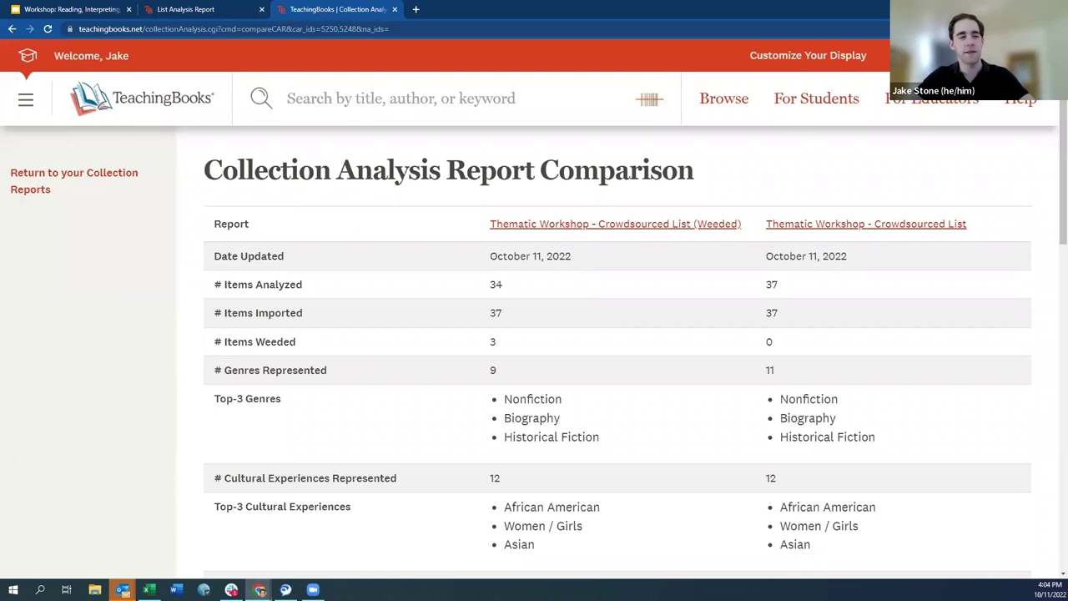
pyautogui.scroll(-3, 1051, 201)
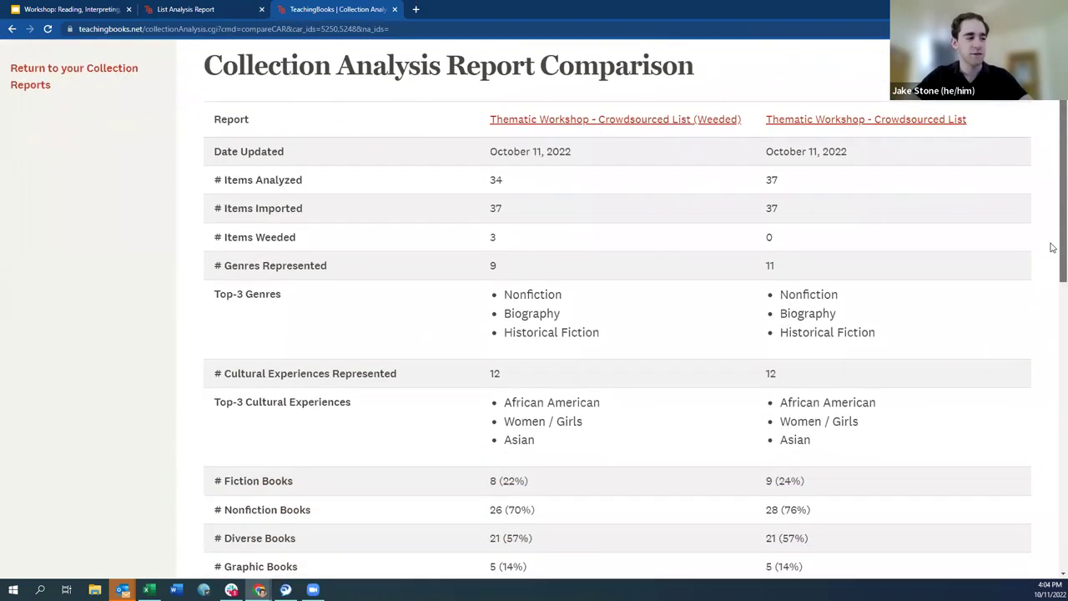
pyautogui.scroll(-2, 1048, 294)
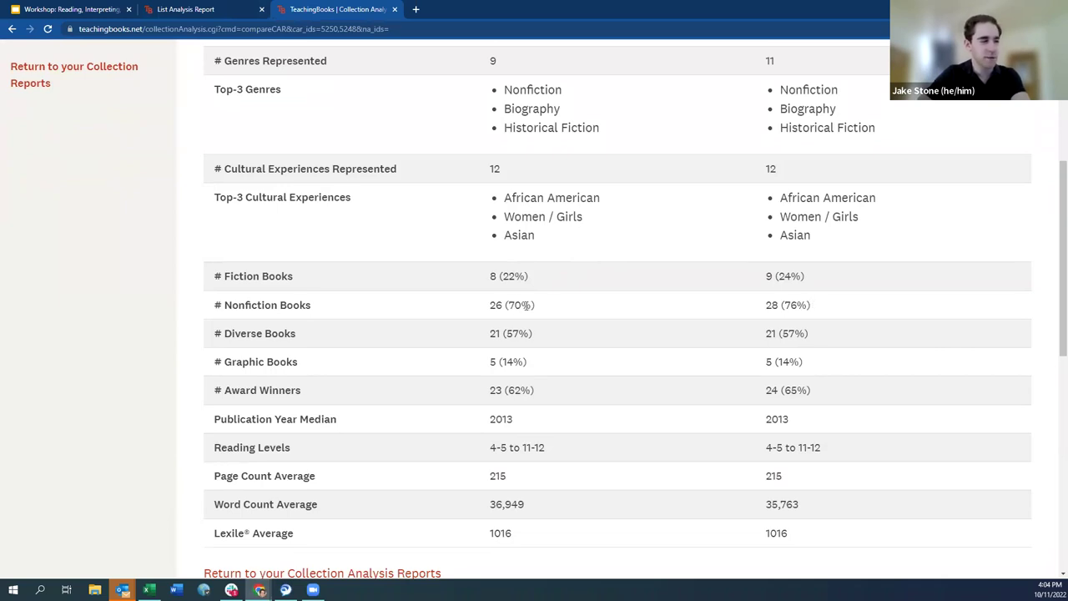
pyautogui.moveTo(505, 305); pyautogui.dragTo(491, 272)
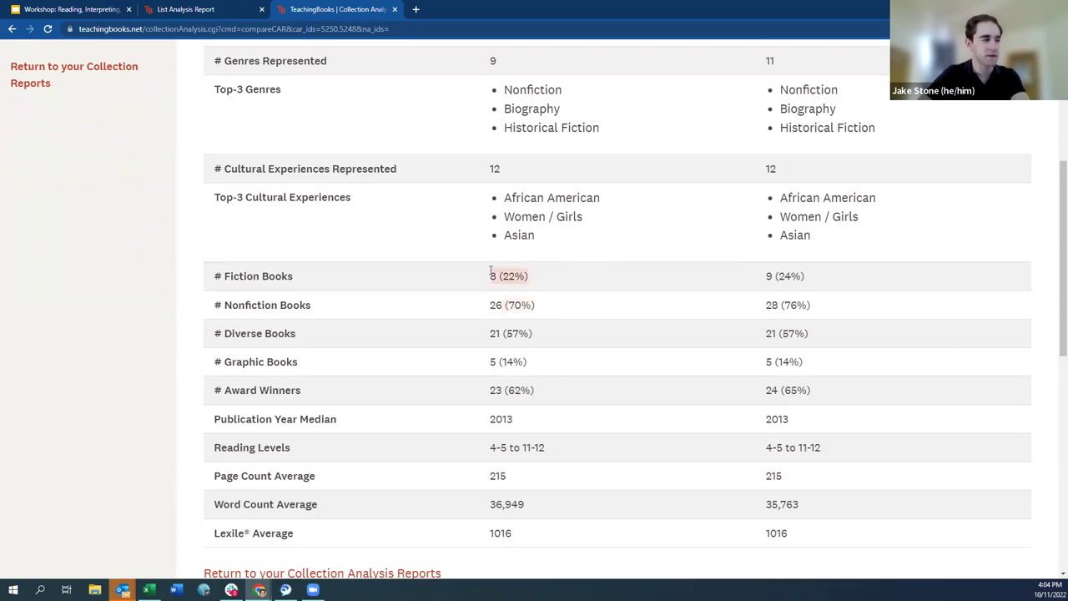
pyautogui.click(209, 11)
pyautogui.scroll(-1, 581, 233)
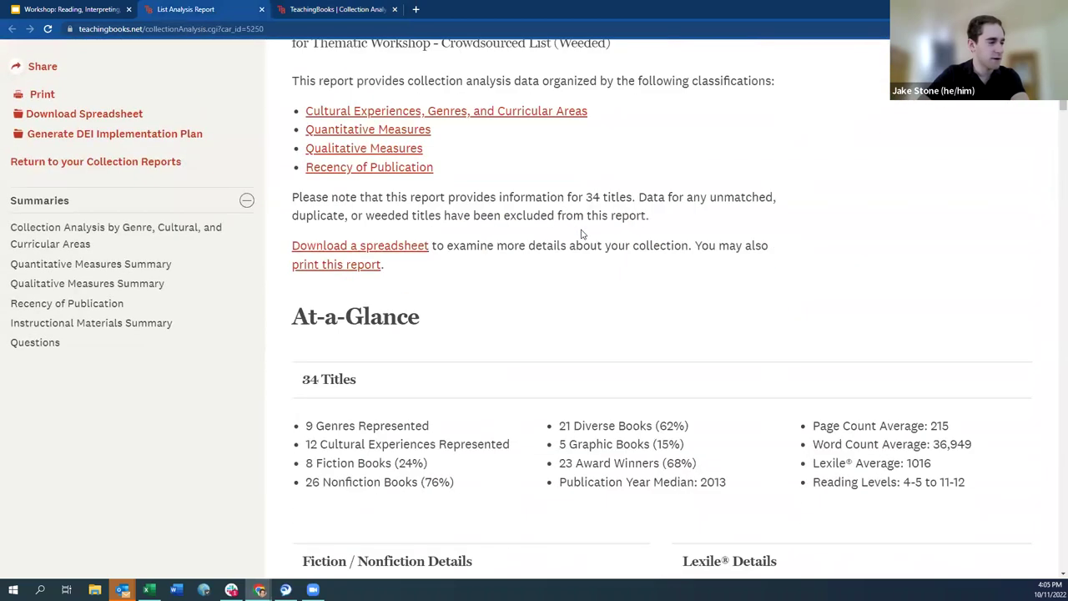
pyautogui.scroll(3, 494, 153)
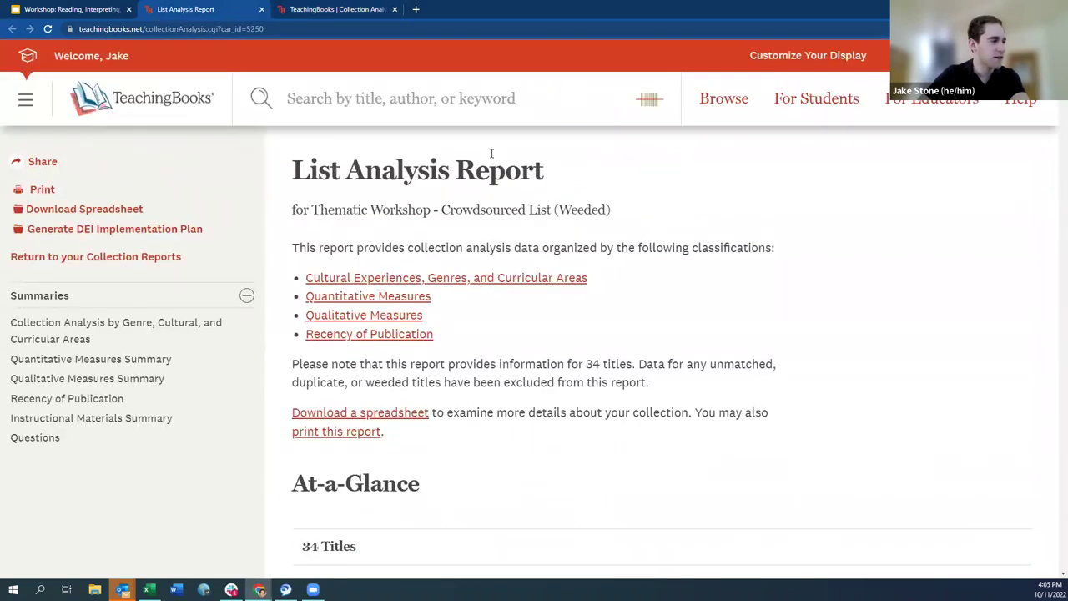
pyautogui.scroll(-4, 594, 210)
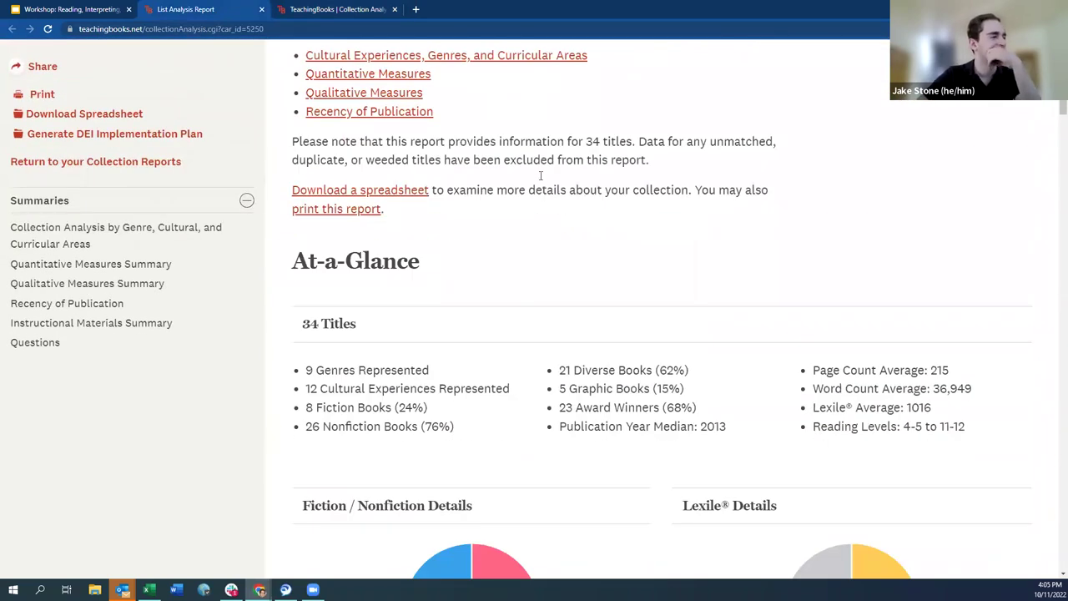
pyautogui.scroll(-1, 541, 281)
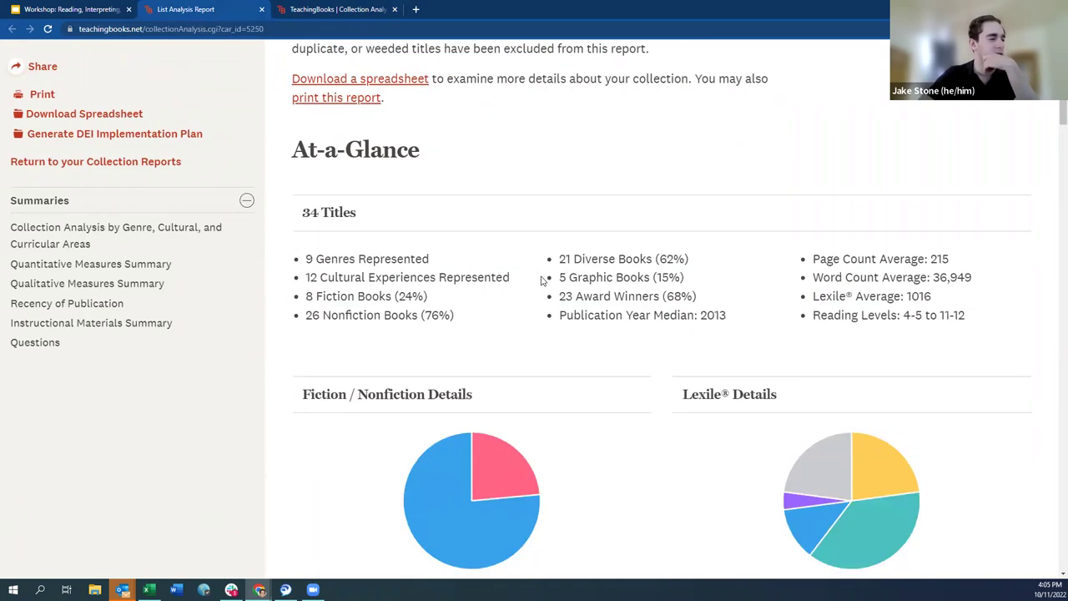
# - Recheck the weeded list's fiction and nonfiction book figures by alternating between the report comparison and its own At-a-Glance section
pyautogui.click(326, 10)
pyautogui.scroll(3, 1053, 171)
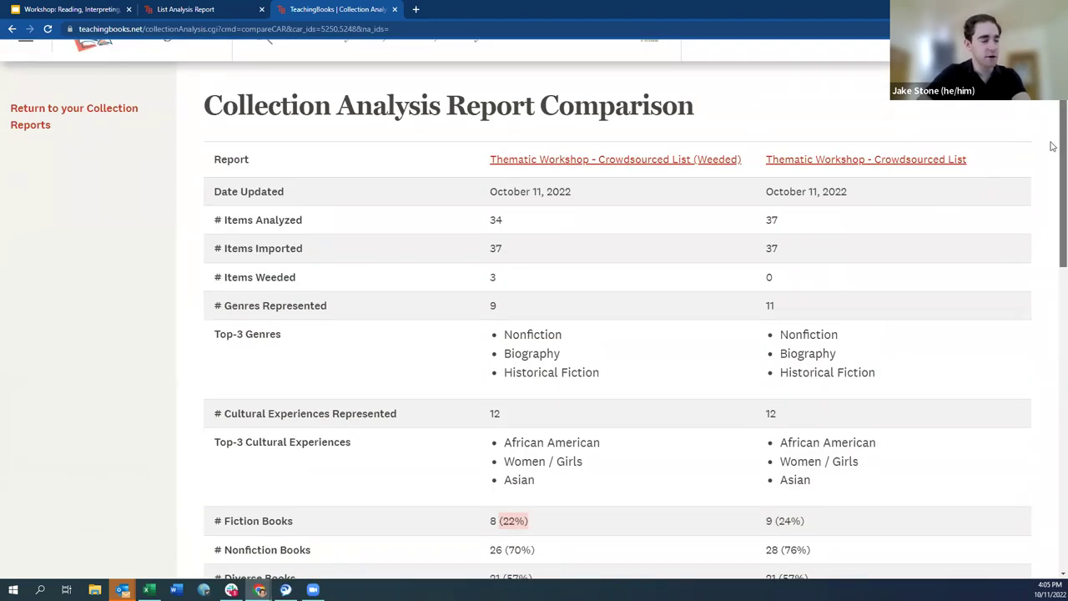
pyautogui.scroll(-3, 1053, 142)
pyautogui.hotkey('ctrl', 'shift', 'Tab')
pyautogui.scroll(4, 591, 181)
pyautogui.scroll(-4, 565, 195)
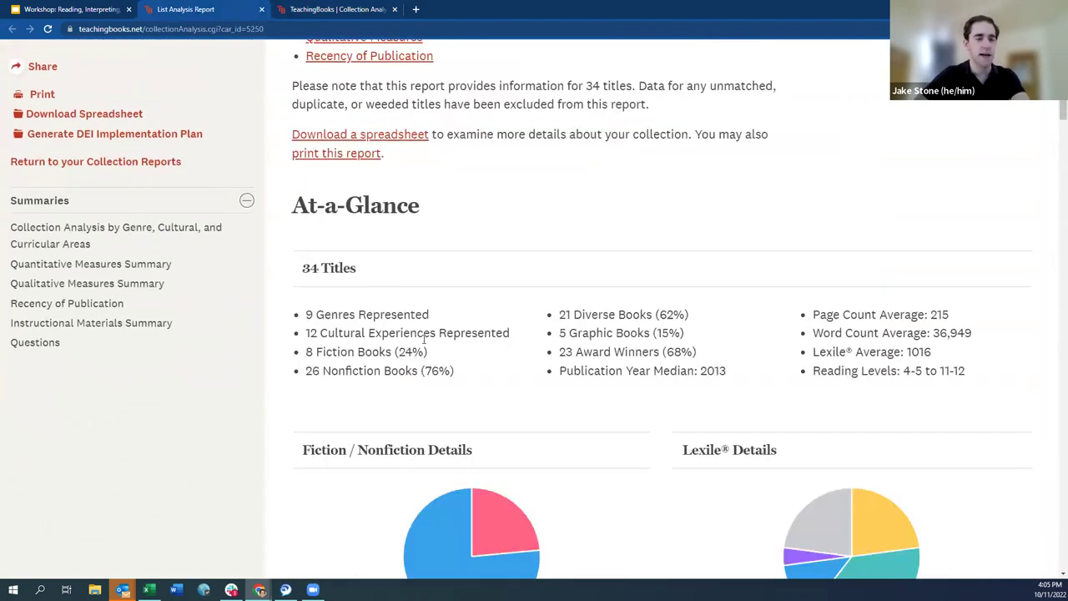
pyautogui.moveTo(306, 351); pyautogui.dragTo(456, 373)
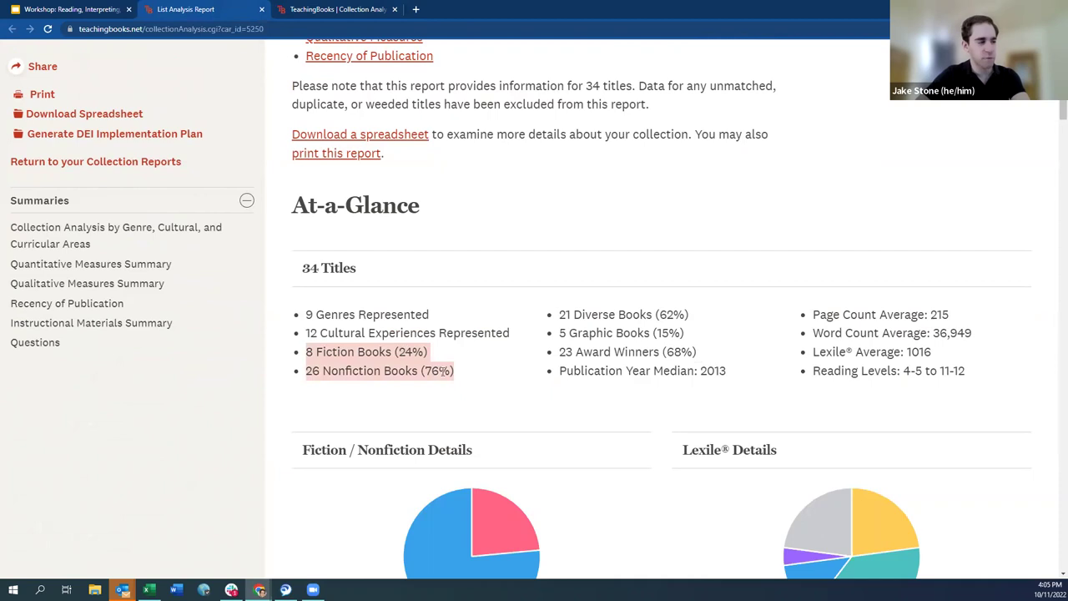
pyautogui.click(338, 8)
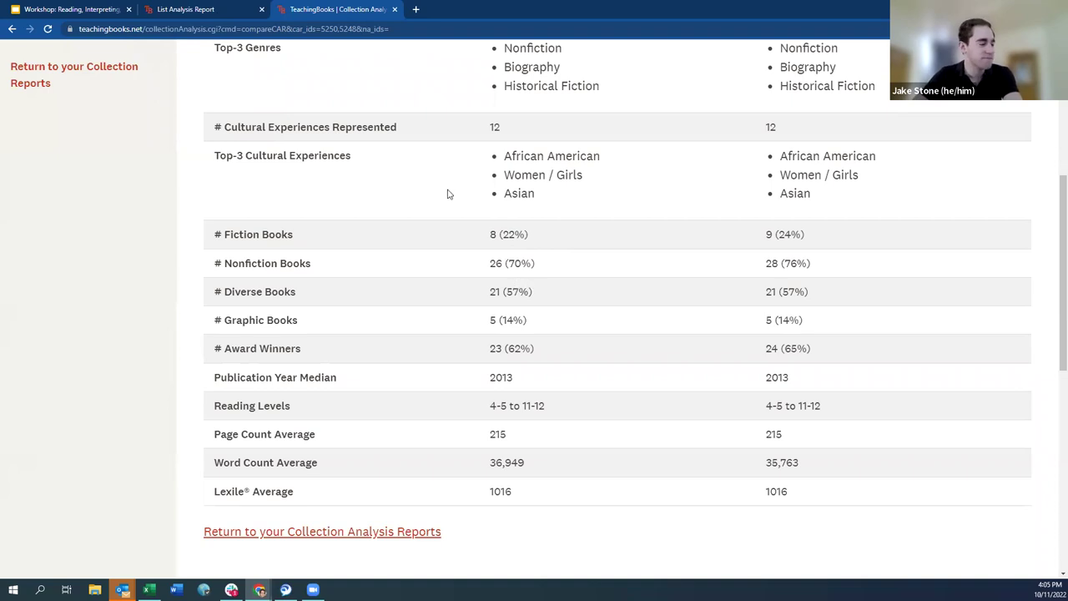
pyautogui.click(184, 10)
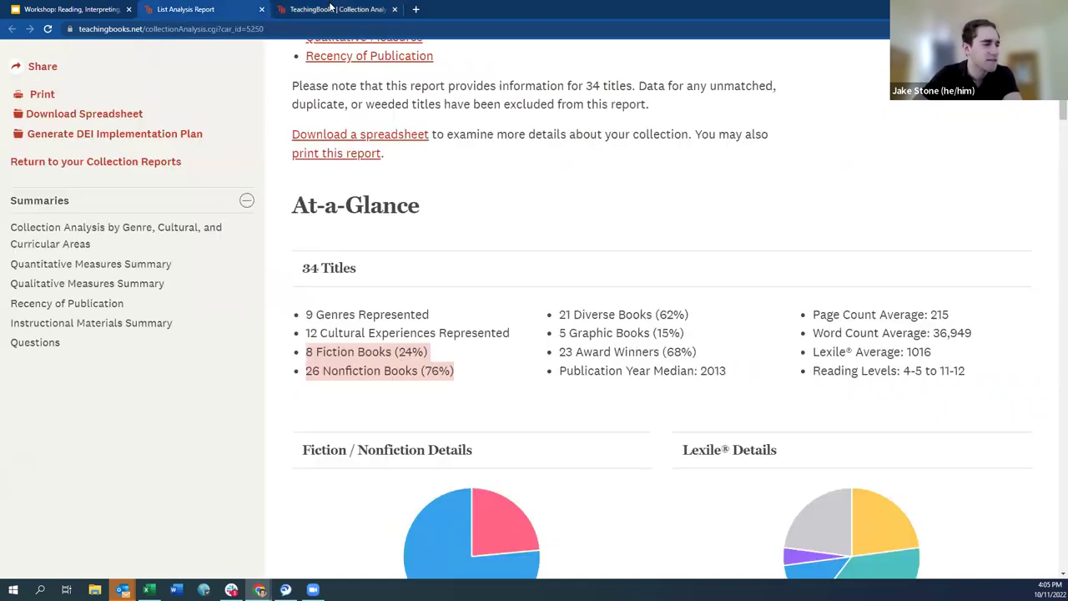
# - Check the weeded list's award winners percentage in the comparison against the At-a-Glance figure in its own report
pyautogui.click(332, 9)
pyautogui.moveTo(532, 348); pyautogui.dragTo(489, 346)
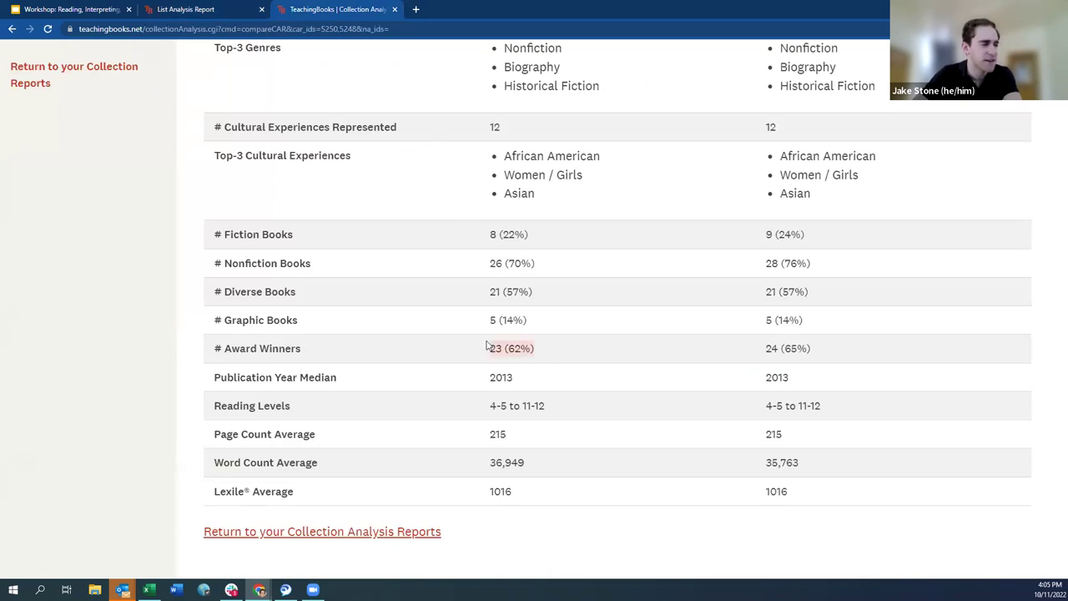
pyautogui.click(506, 357)
pyautogui.click(187, 8)
pyautogui.moveTo(700, 353); pyautogui.dragTo(667, 352)
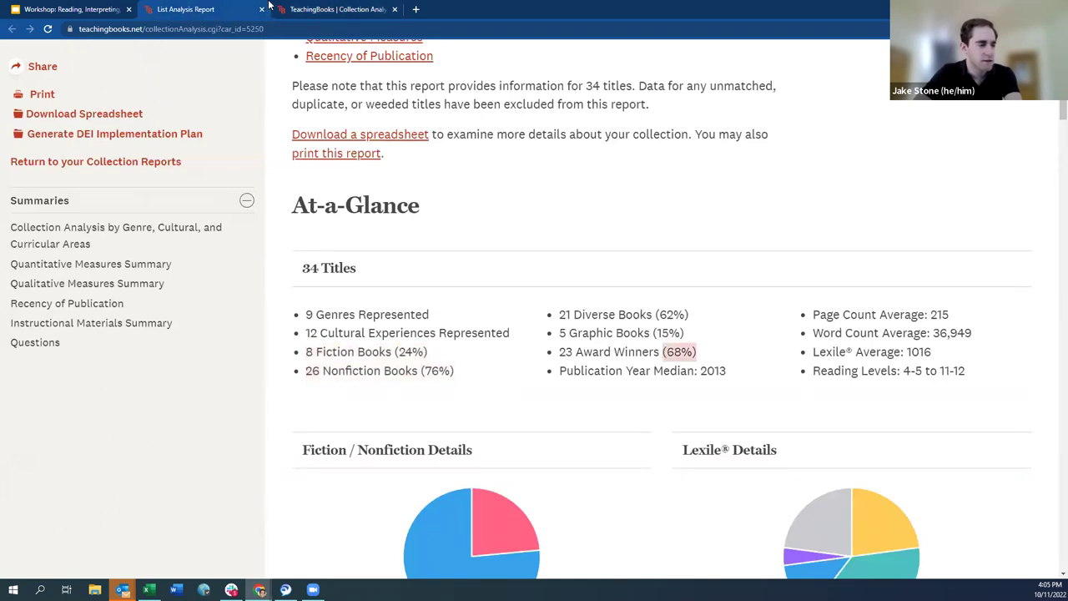
pyautogui.click(296, 9)
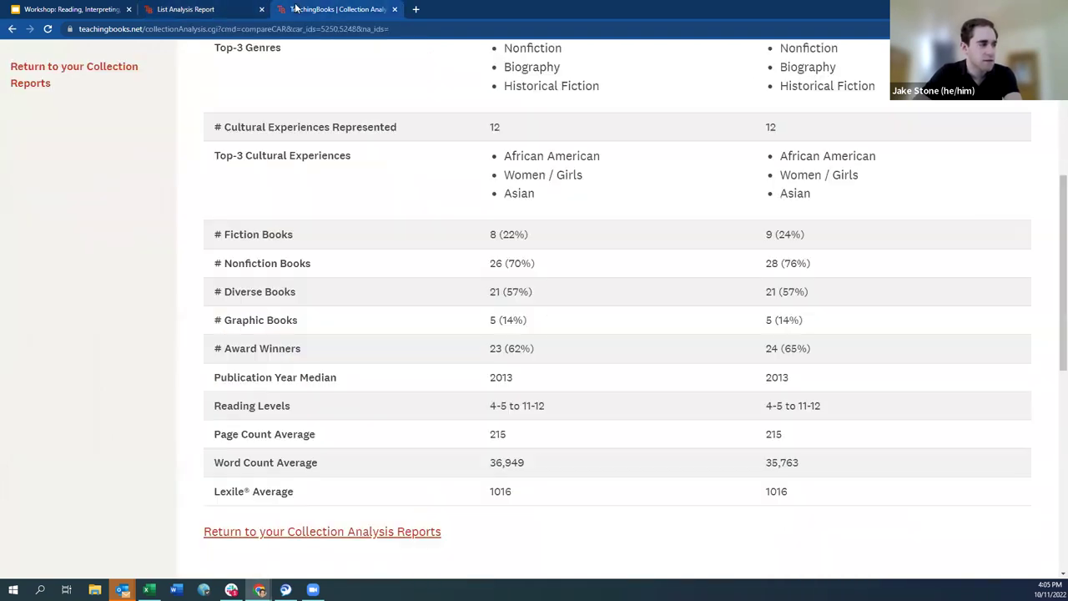
pyautogui.click(239, 13)
pyautogui.click(334, 9)
pyautogui.moveTo(207, 17)
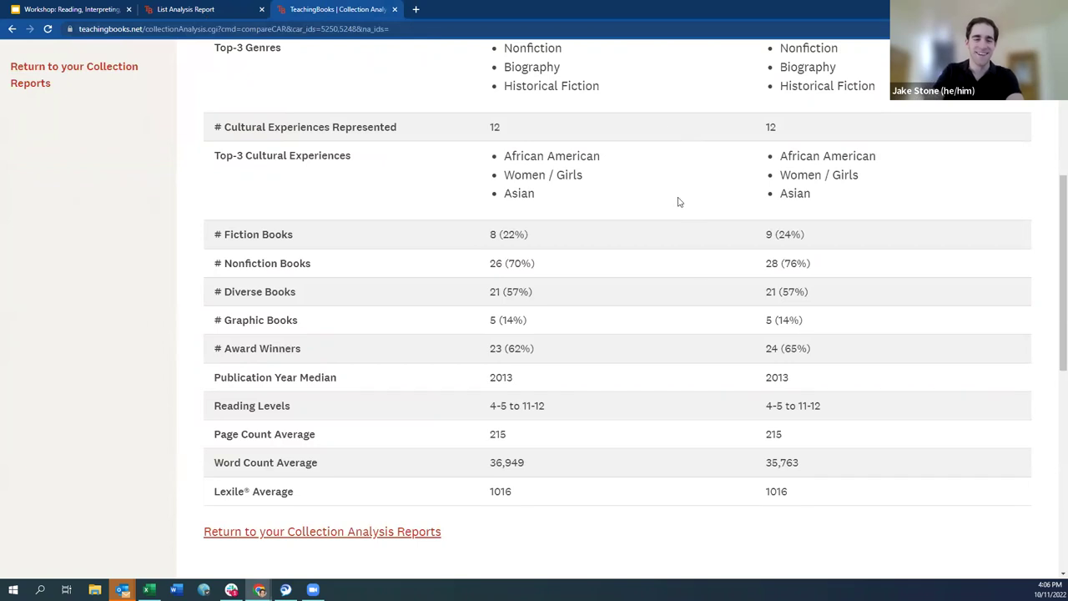
pyautogui.click(215, 13)
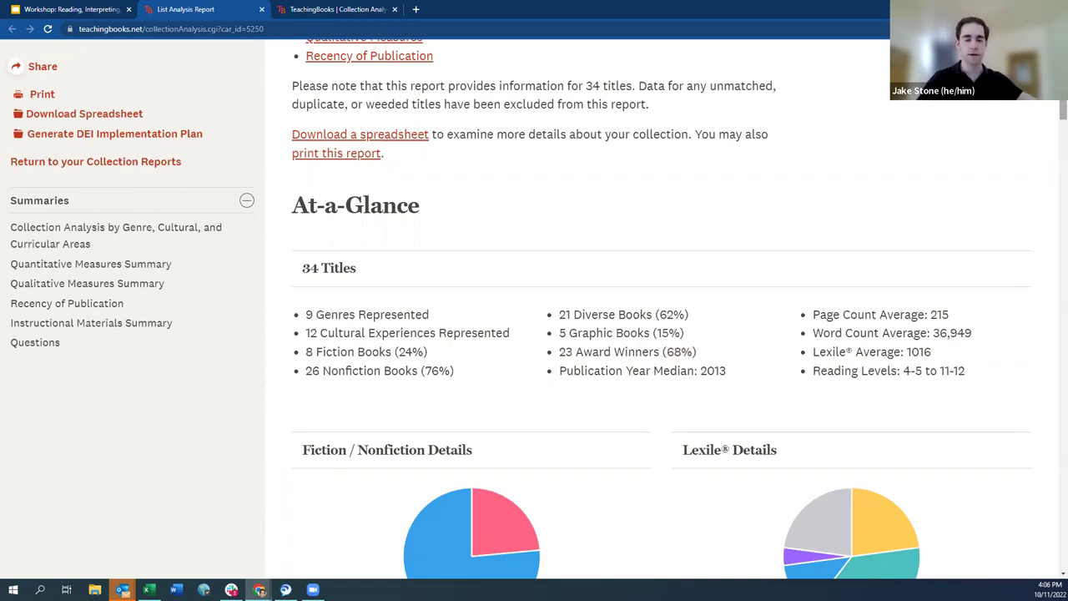
# - Examine the weeded report's fiction/nonfiction, Lexile, recency and cultural experience charts and the categories under Not Included
pyautogui.scroll(-3, 513, 200)
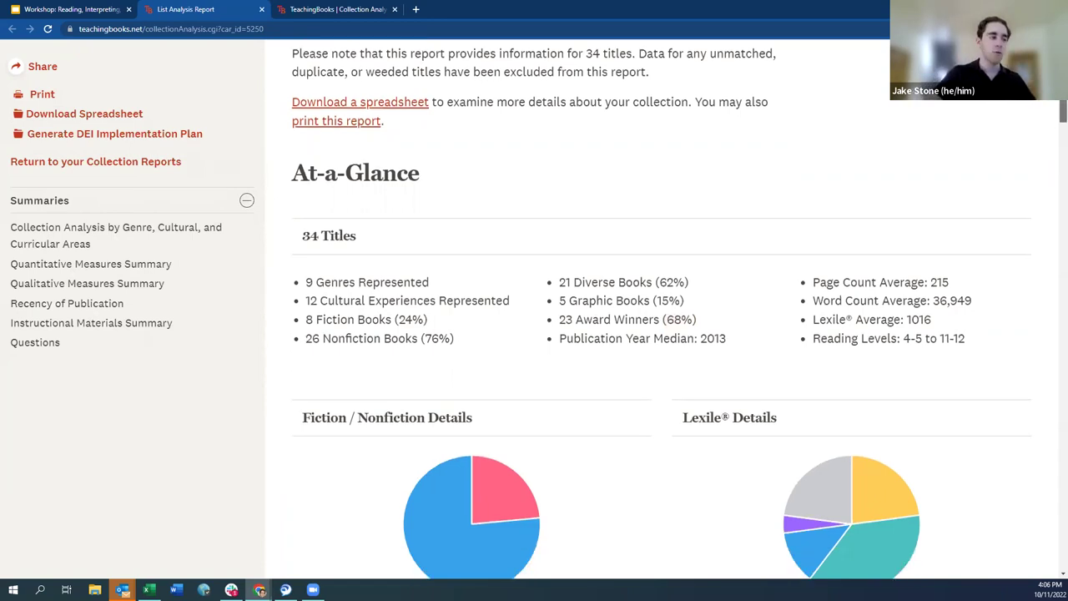
pyautogui.moveTo(465, 253)
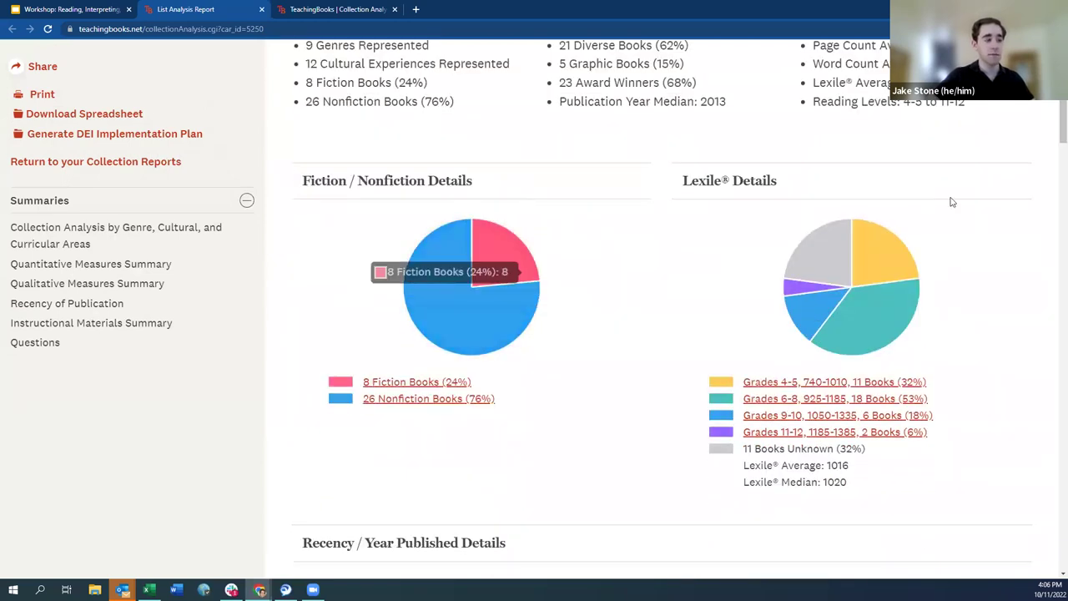
pyautogui.scroll(-2, 1054, 122)
pyautogui.scroll(-3, 1053, 122)
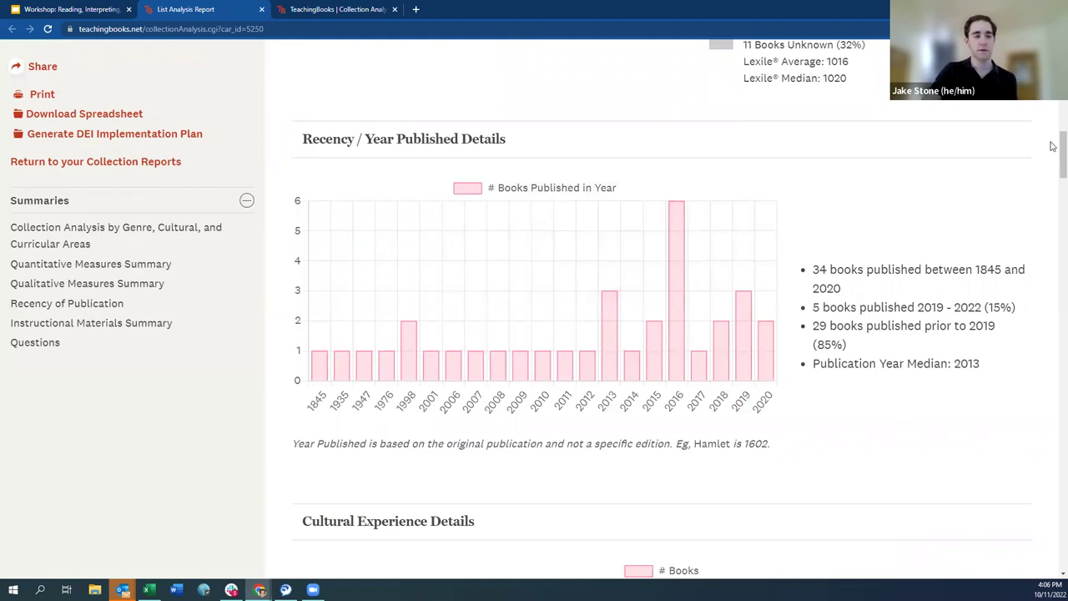
pyautogui.scroll(-3, 1053, 143)
pyautogui.scroll(-2, 1051, 179)
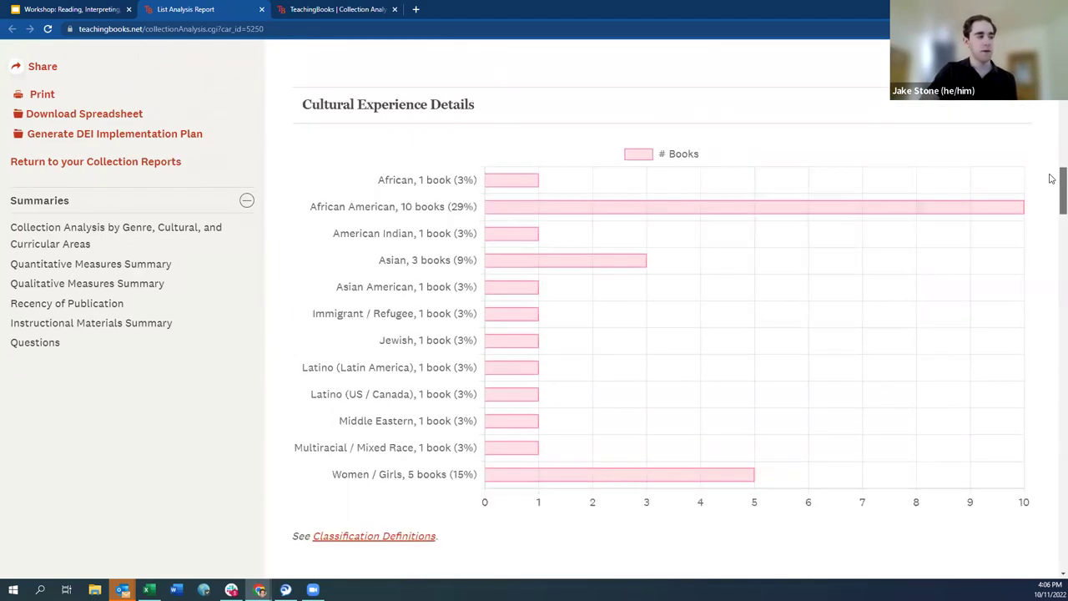
pyautogui.scroll(-18, 1051, 179)
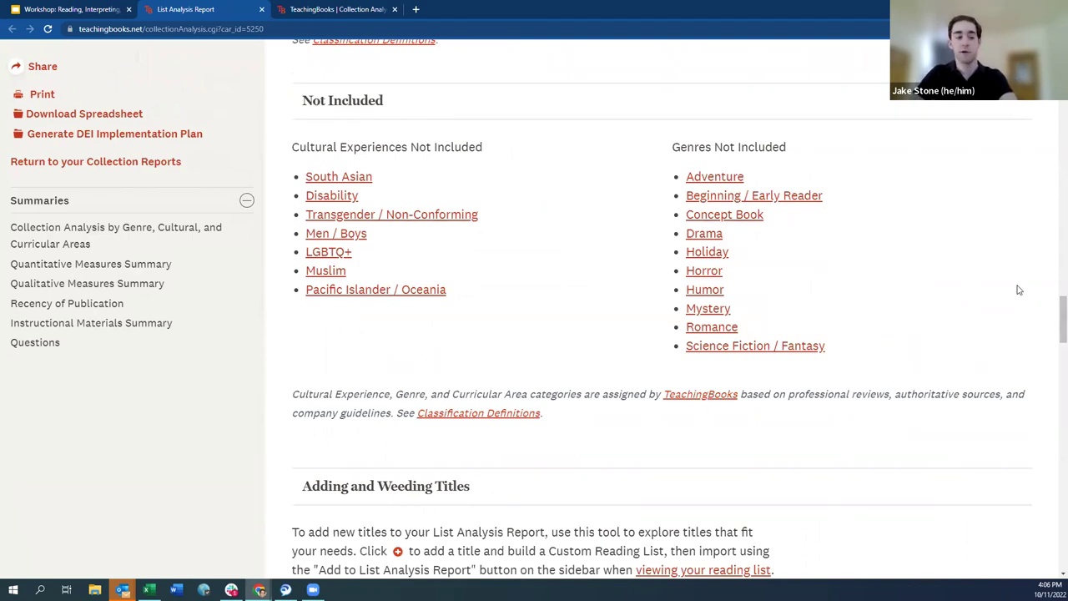
pyautogui.moveTo(1052, 311); pyautogui.dragTo(1053, 182)
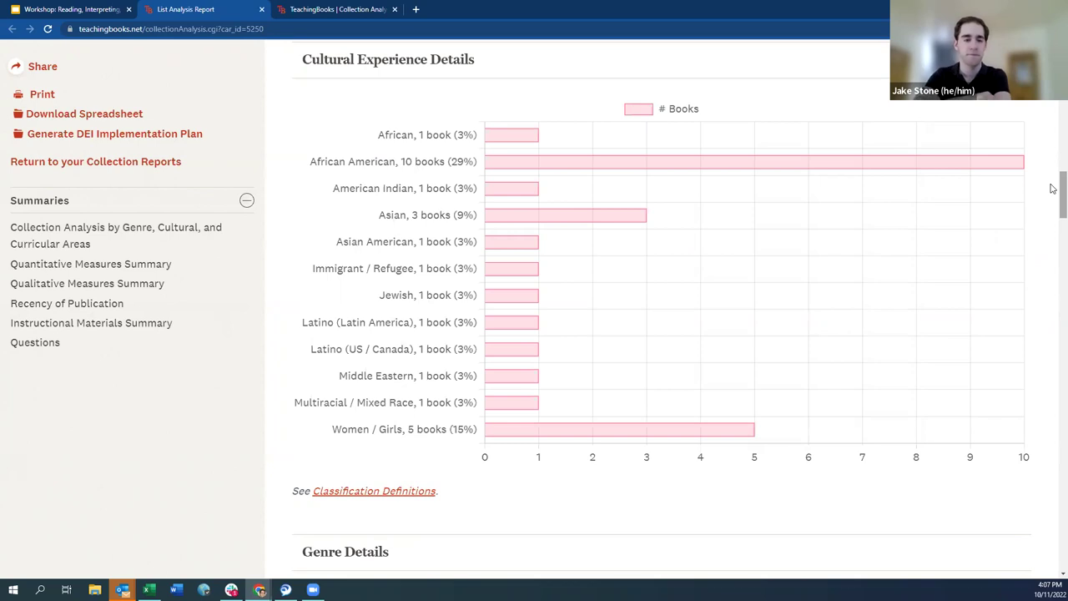
pyautogui.moveTo(1052, 189); pyautogui.dragTo(1028, 308)
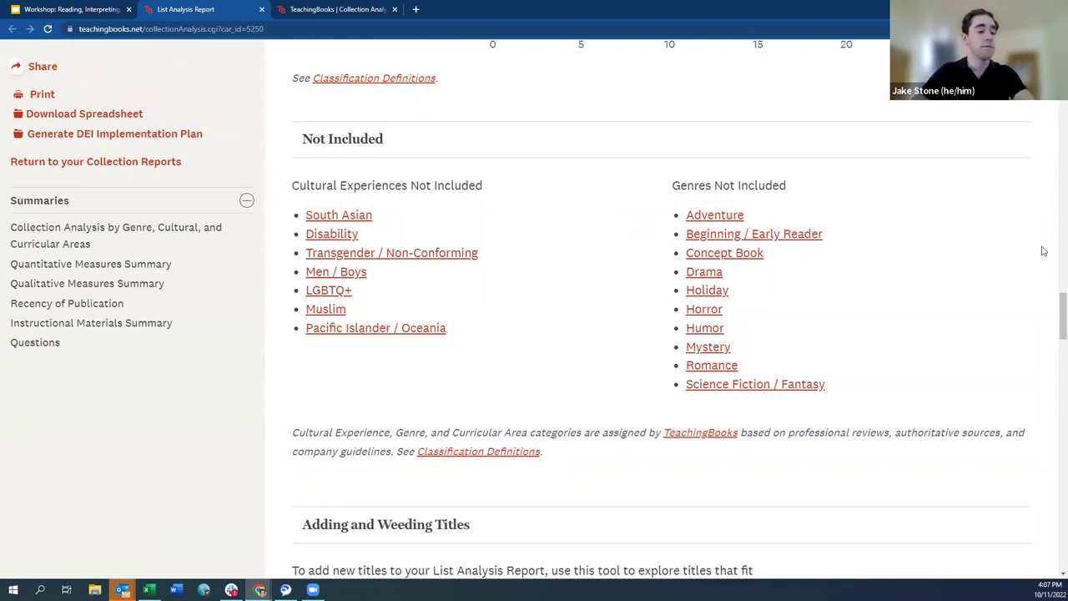
# - In the Adding and Weeding Titles criteria, select the grade levels 4th to 8th Grade and 7th to 12th Grade
pyautogui.moveTo(1053, 305); pyautogui.dragTo(1042, 339)
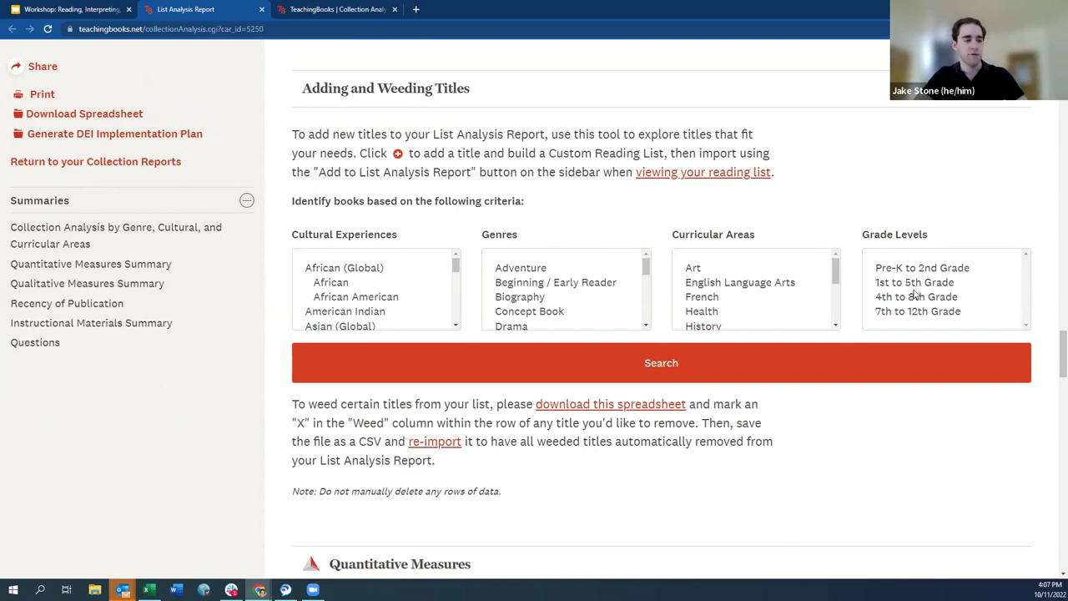
pyautogui.moveTo(863, 235); pyautogui.dragTo(933, 235)
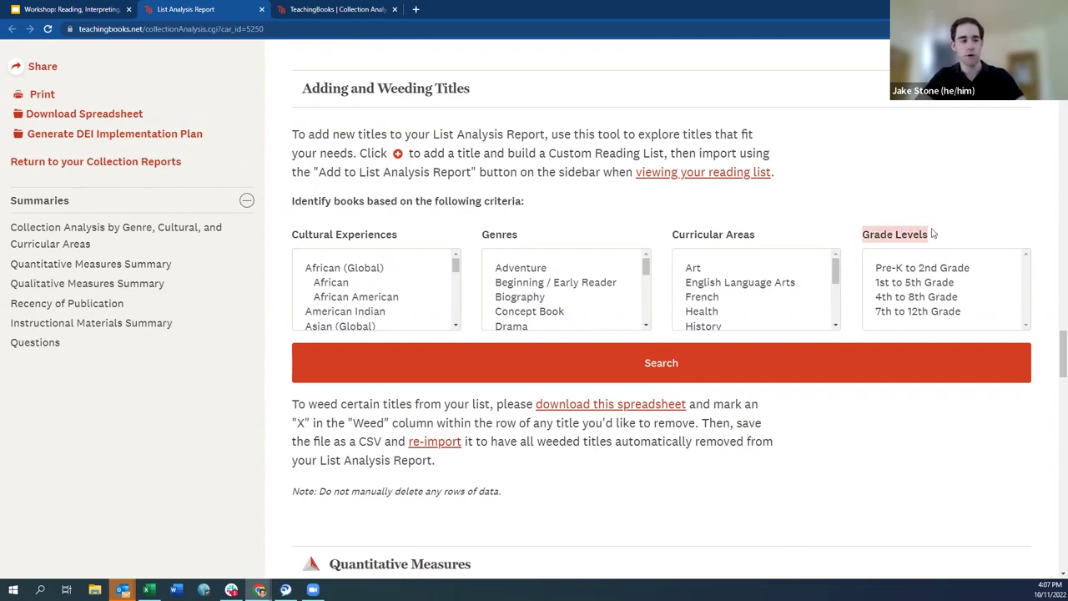
pyautogui.click(944, 219)
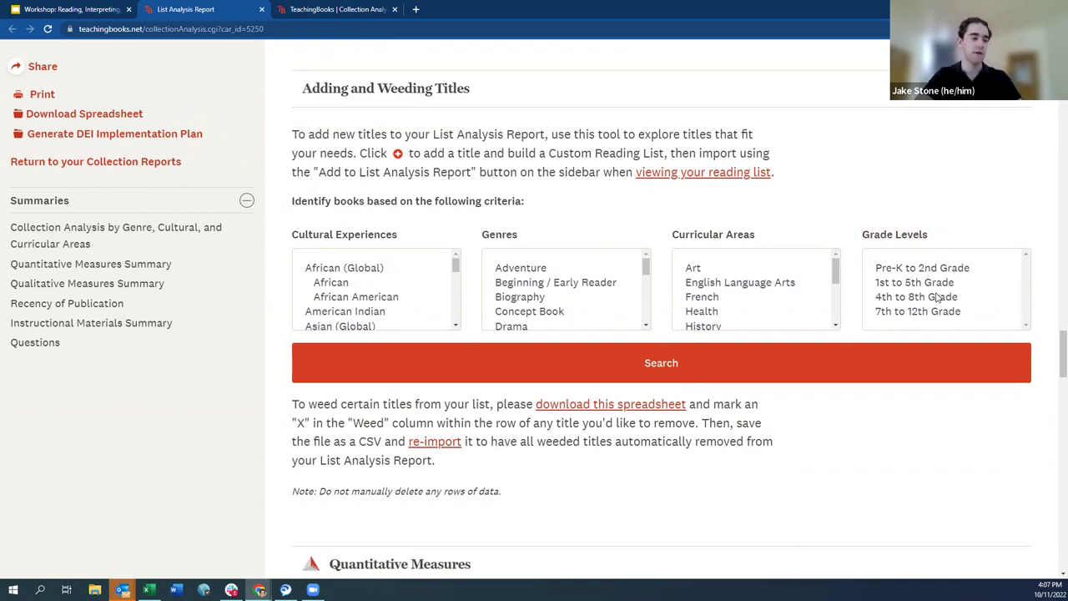
pyautogui.click(939, 298)
pyautogui.keyDown('ctrl'); pyautogui.click(939, 314); pyautogui.keyUp('ctrl')
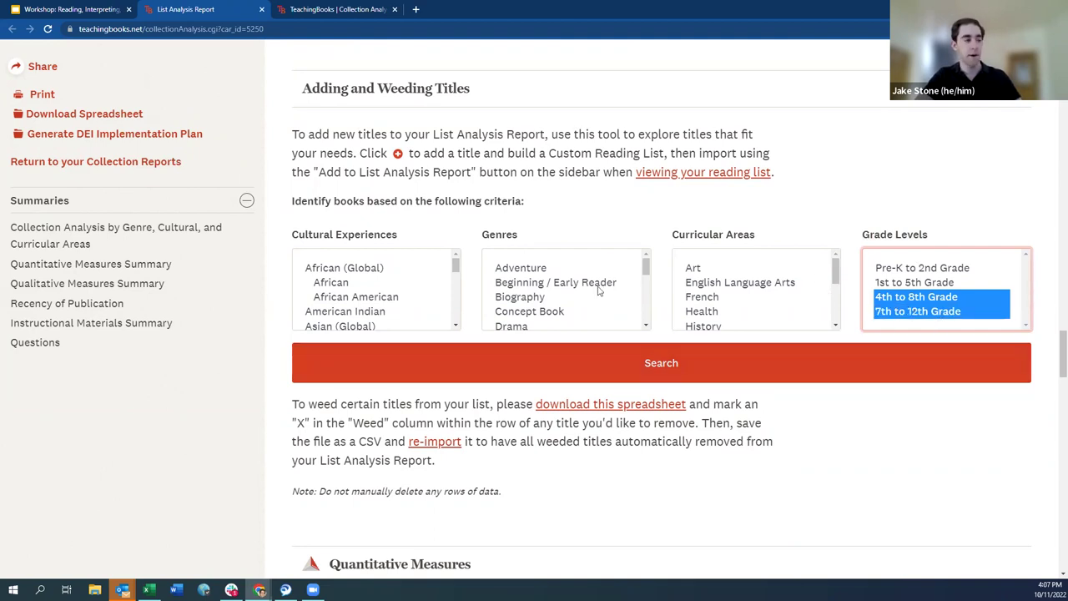
# - Add Men / Boys as the cultural experience criterion for finding new titles
pyautogui.click(440, 238)
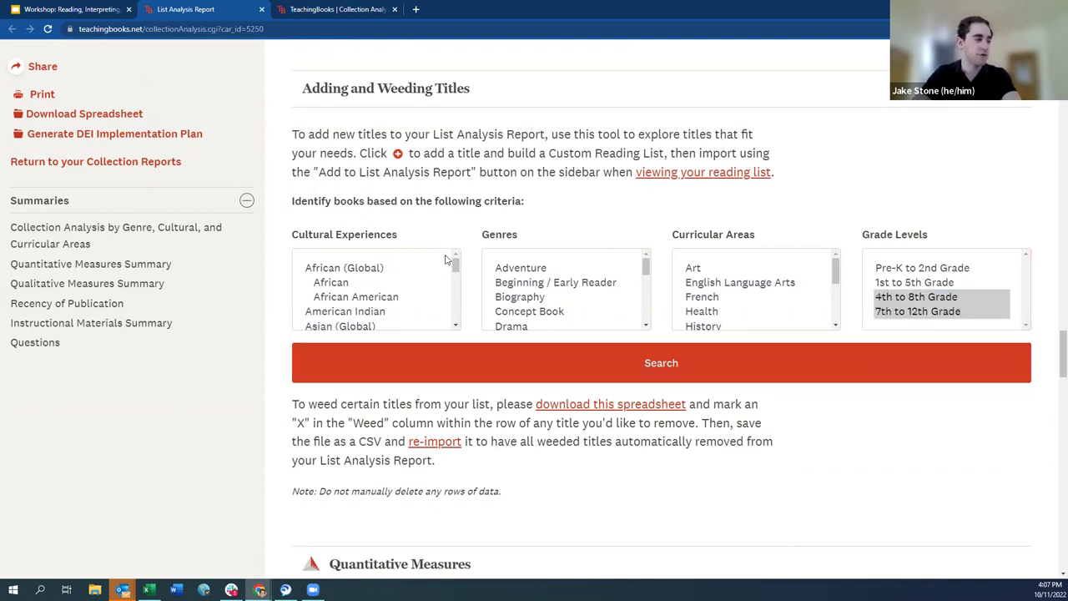
pyautogui.moveTo(455, 267); pyautogui.dragTo(456, 293)
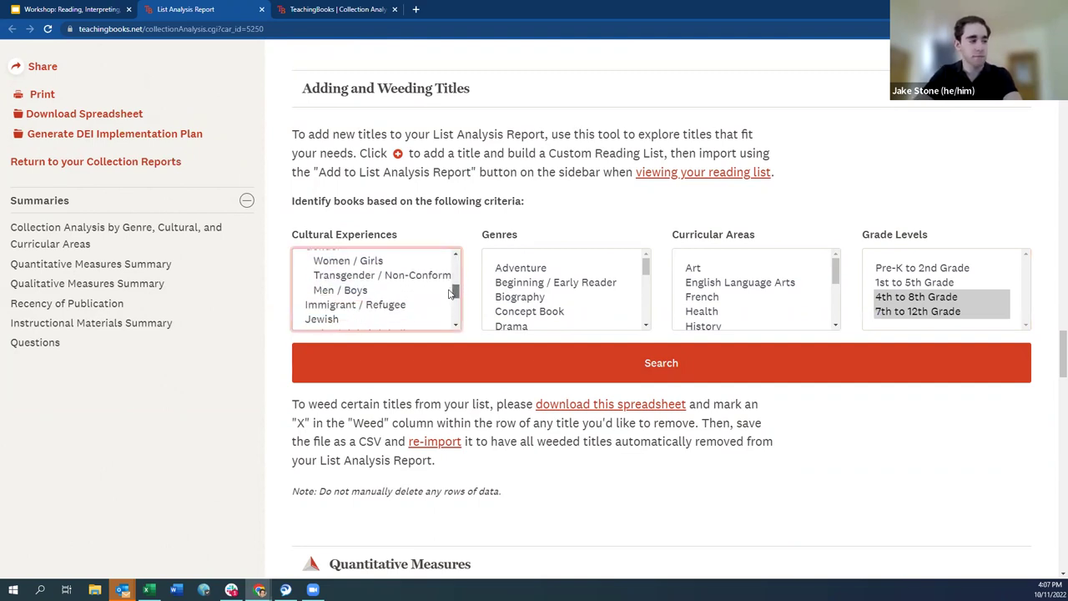
pyautogui.click(360, 292)
pyautogui.click(597, 220)
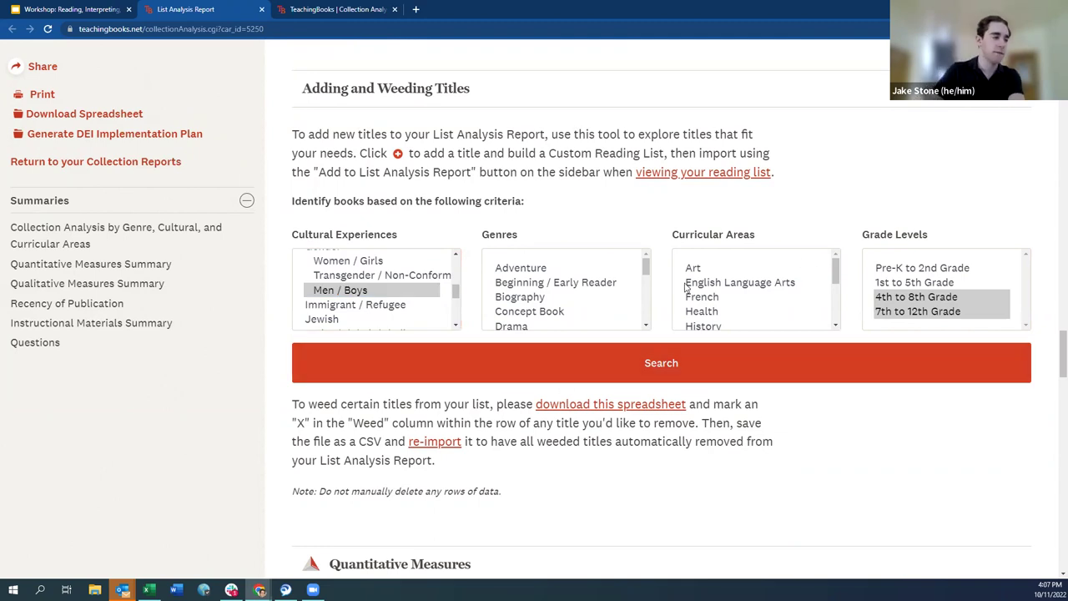
# - Review the available genre criteria and the report's list of genres not included in the collection
pyautogui.scroll(1, 735, 256)
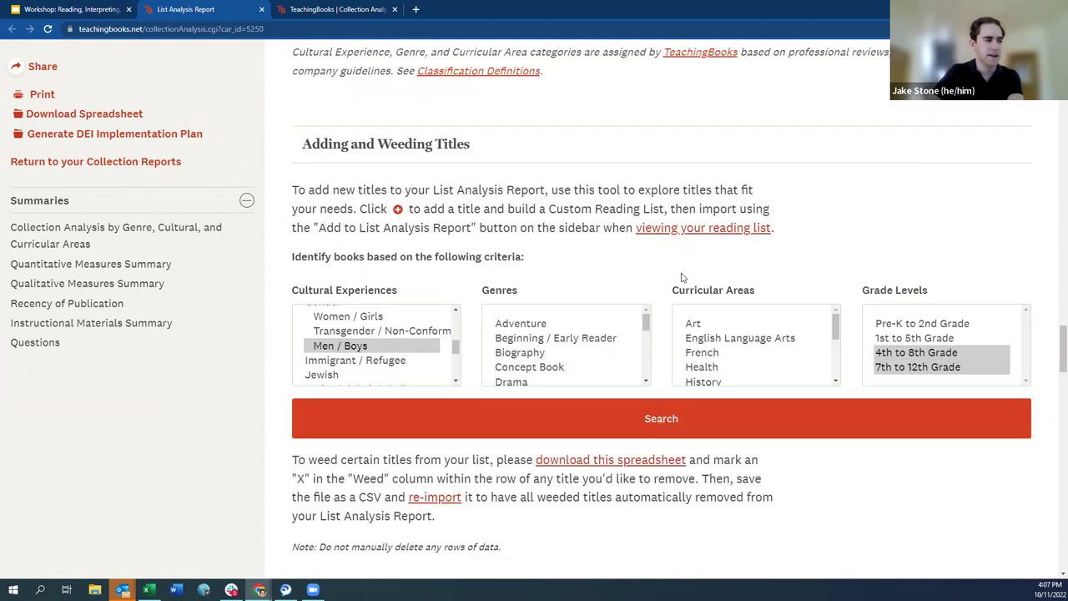
pyautogui.moveTo(647, 326); pyautogui.dragTo(643, 350)
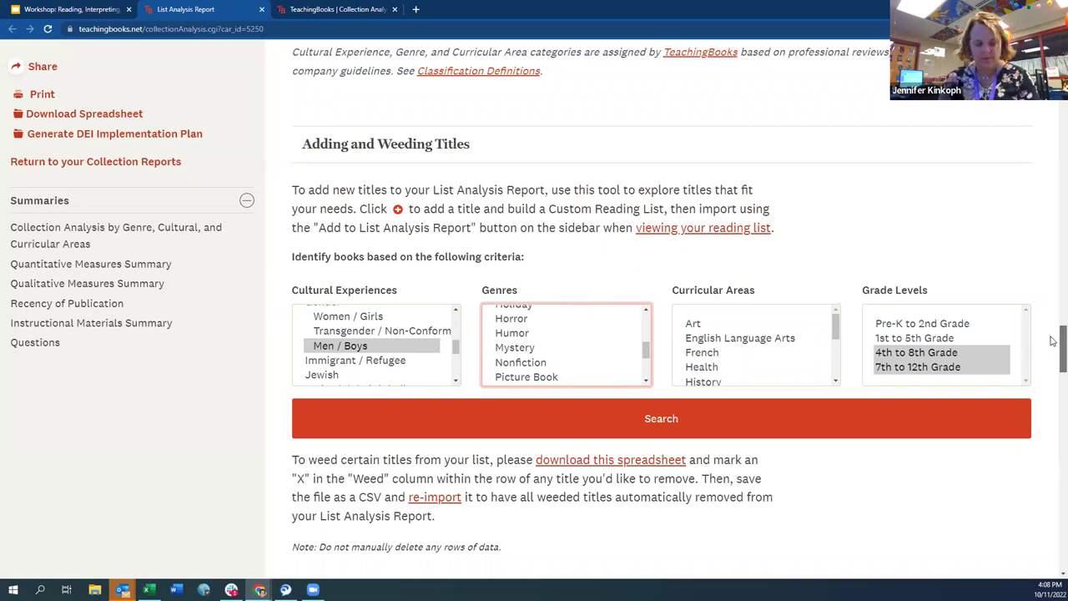
pyautogui.moveTo(1053, 341); pyautogui.dragTo(1053, 338)
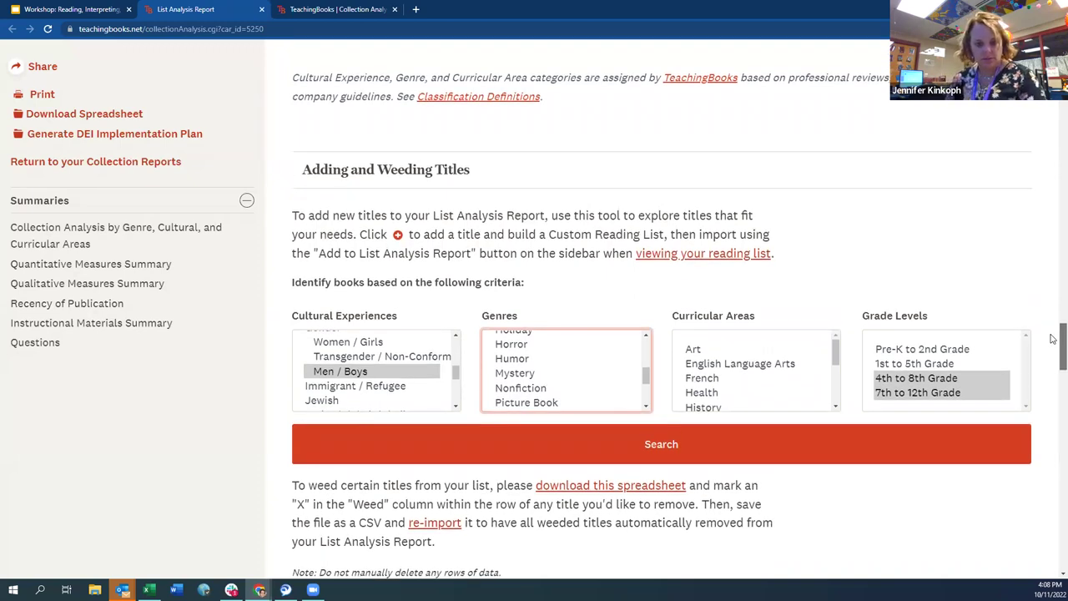
pyautogui.moveTo(645, 373); pyautogui.dragTo(644, 380)
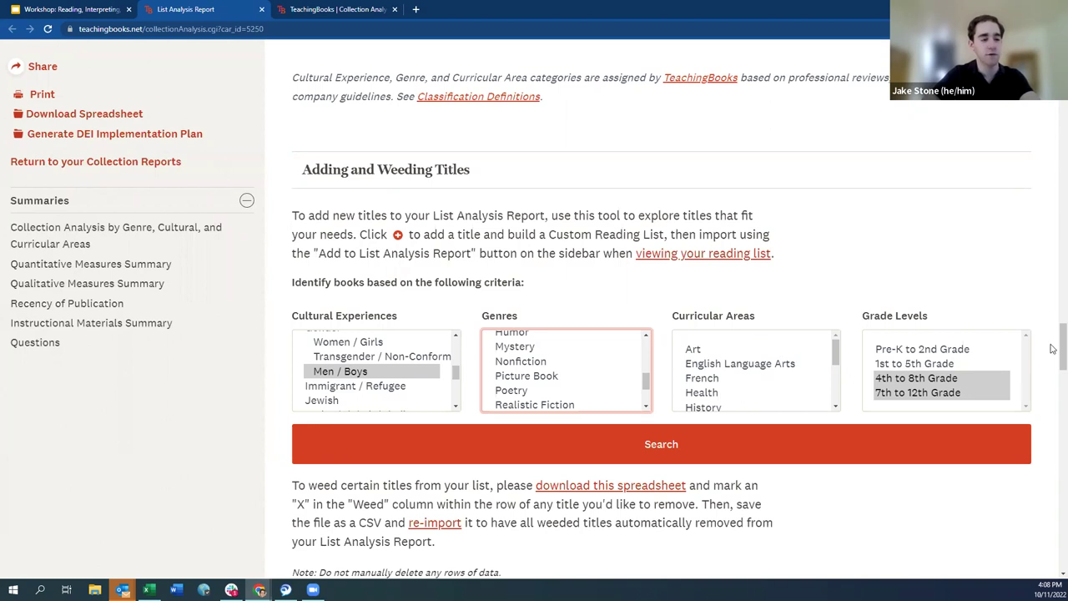
pyautogui.moveTo(1054, 339); pyautogui.dragTo(1053, 332)
pyautogui.scroll(2, 1054, 327)
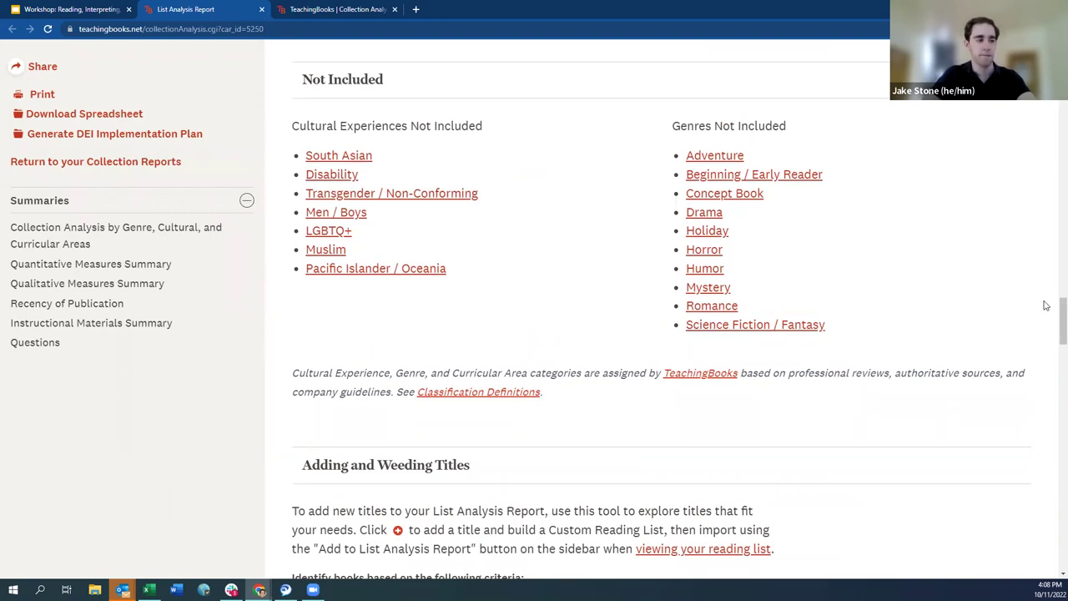
pyautogui.moveTo(658, 150); pyautogui.dragTo(851, 227)
pyautogui.moveTo(880, 329); pyautogui.dragTo(683, 159)
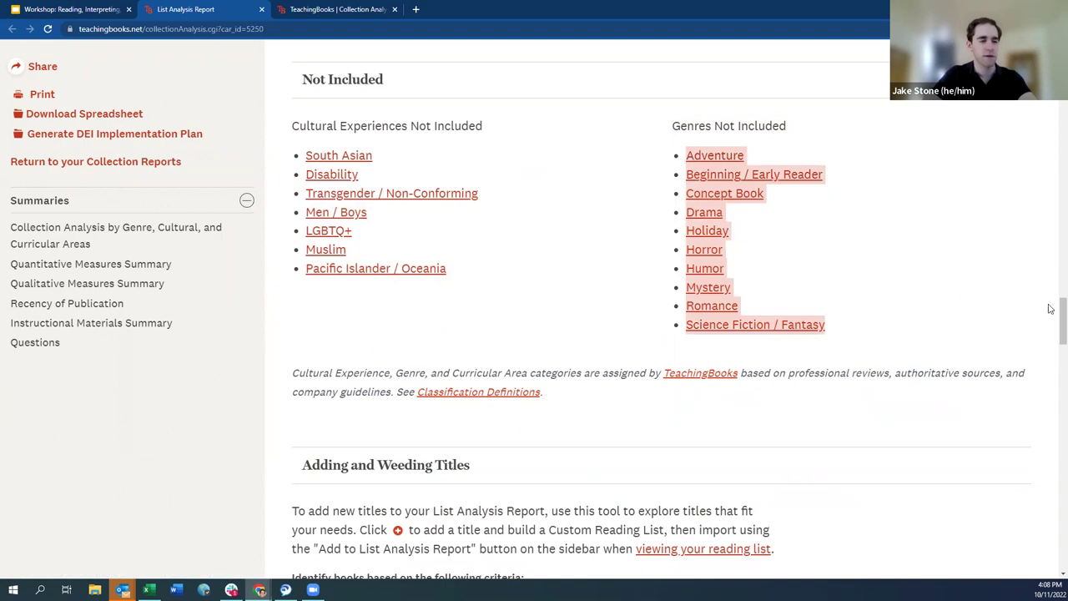
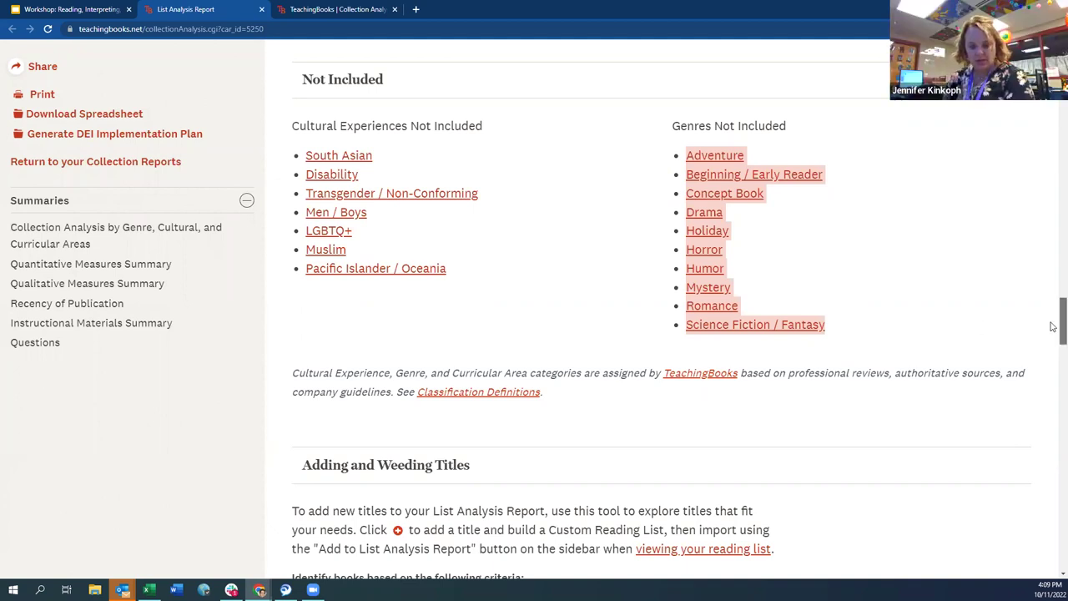
# - Choose English Language Arts as the curricular area and search for books matching the selected criteria
pyautogui.scroll(-5, 1053, 330)
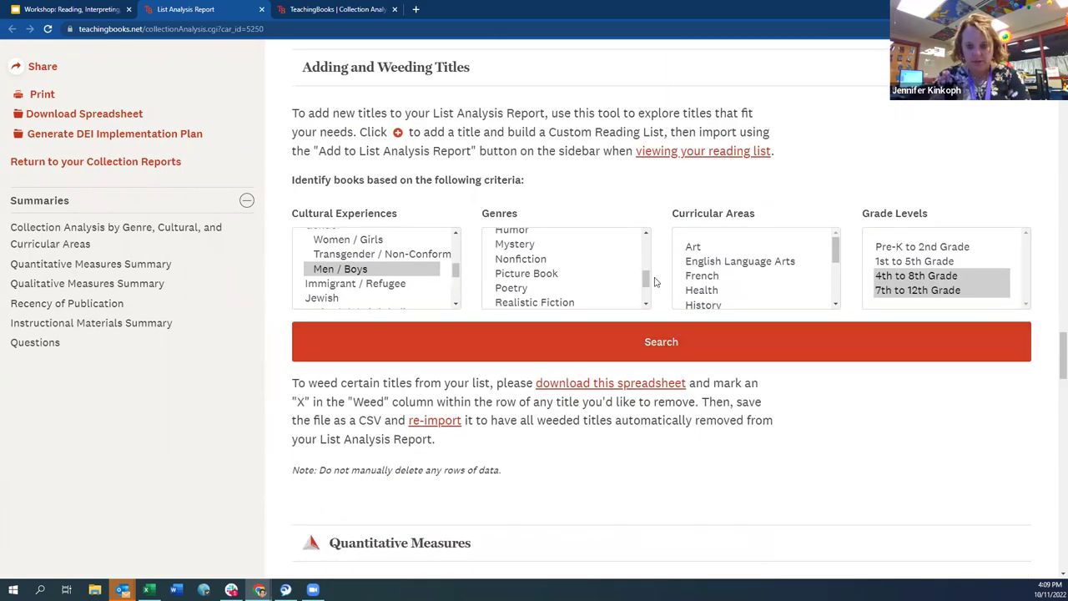
pyautogui.click(833, 251)
pyautogui.moveTo(834, 250); pyautogui.dragTo(833, 254)
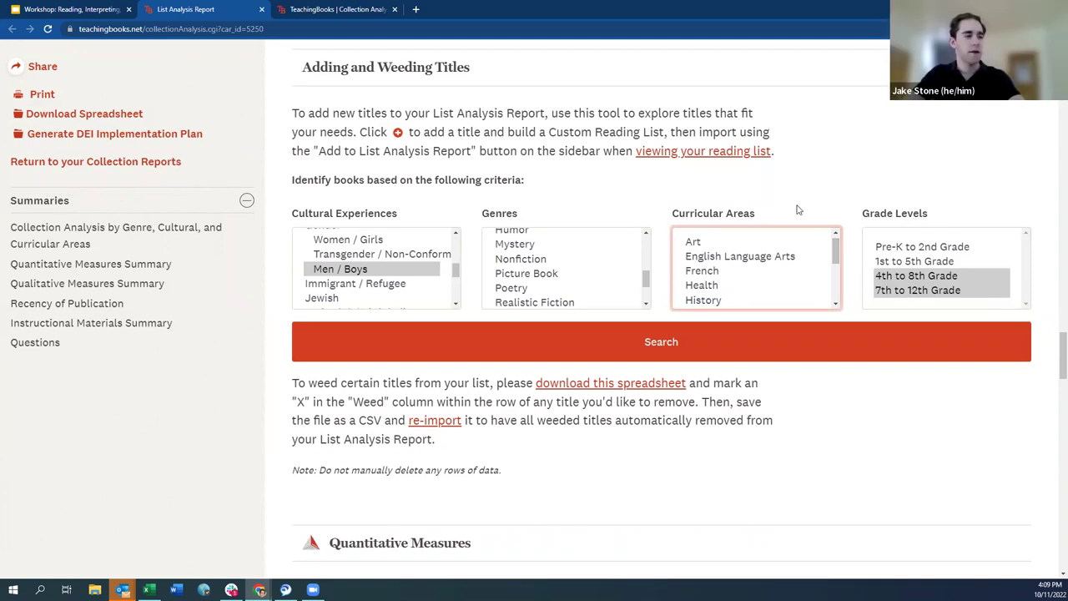
pyautogui.click(788, 259)
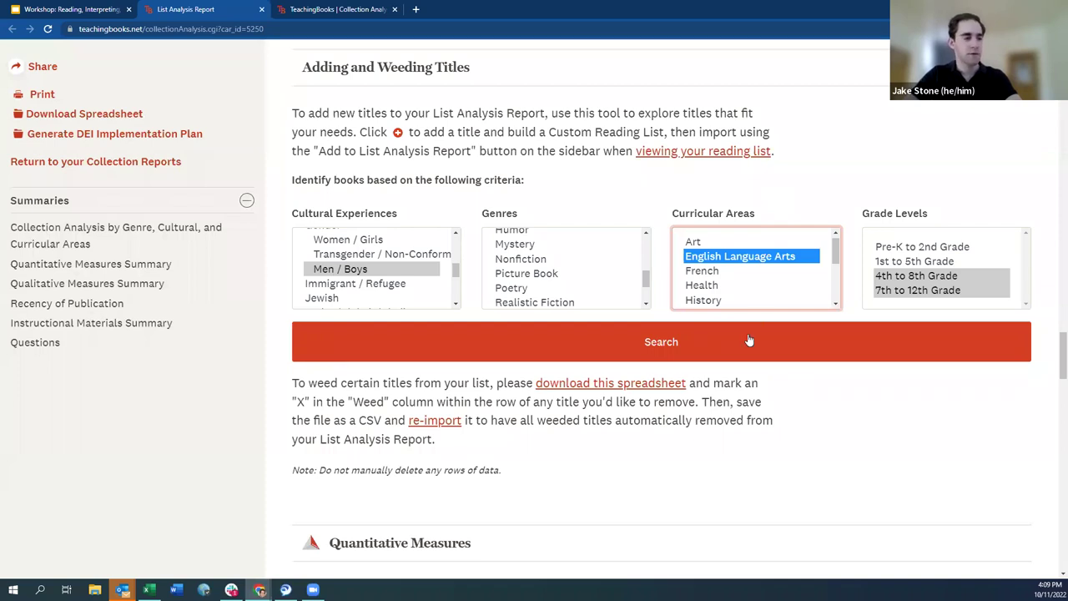
pyautogui.click(791, 350)
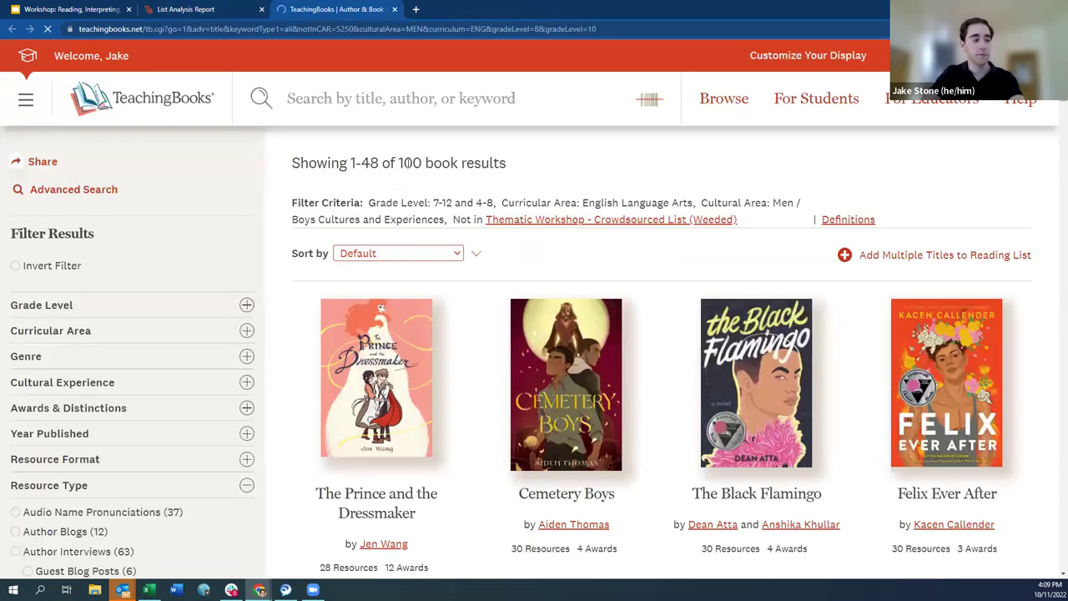
# - Narrow the book results to titles published in the current year, 2022
pyautogui.moveTo(368, 206); pyautogui.dragTo(451, 225)
pyautogui.click(515, 200)
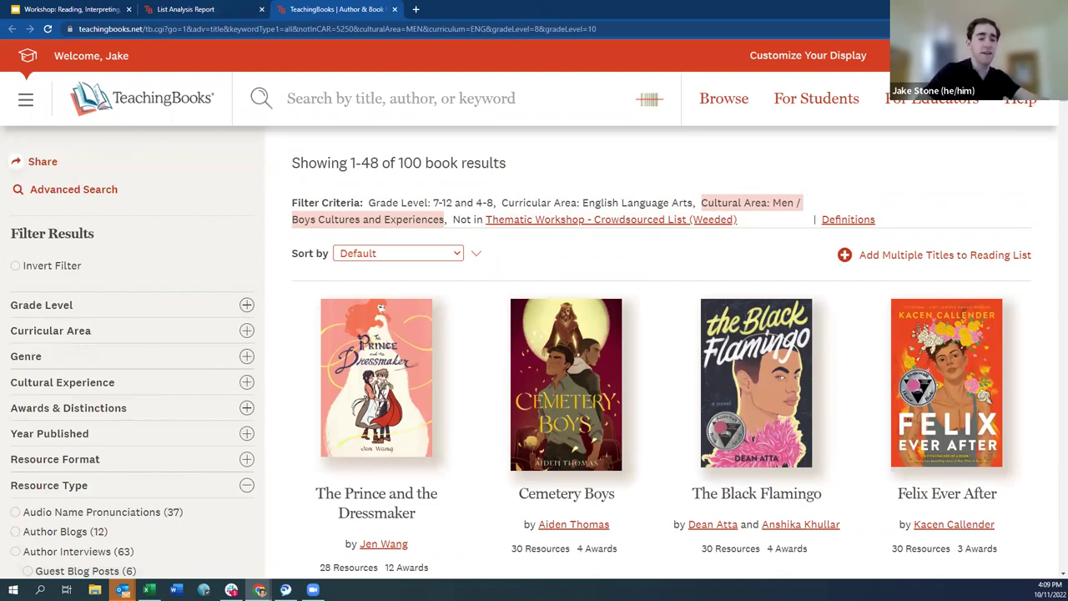
pyautogui.scroll(-2, 459, 338)
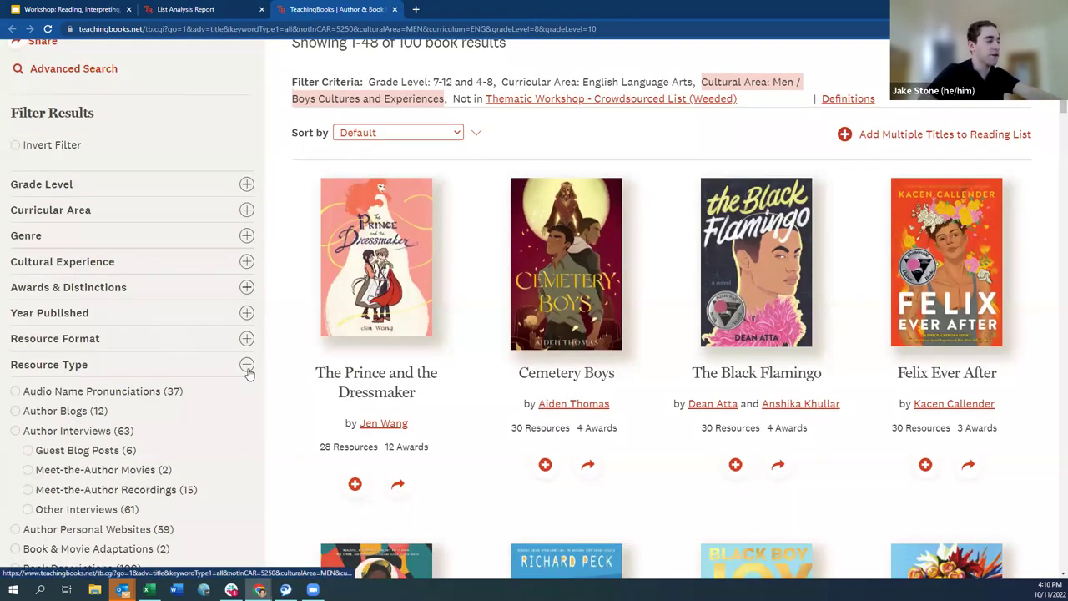
pyautogui.click(247, 366)
pyautogui.click(247, 313)
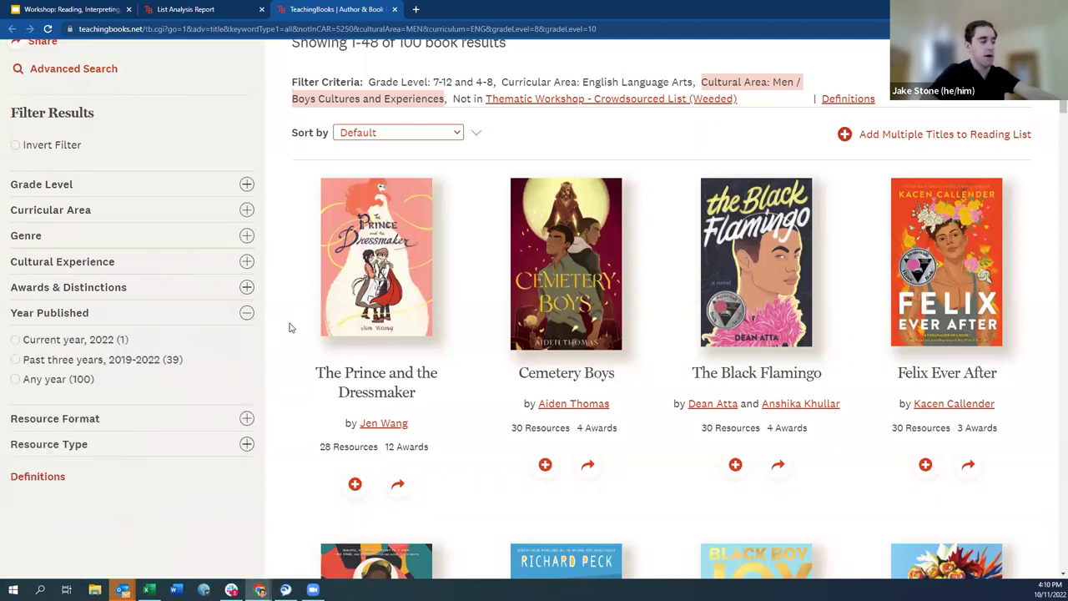
pyautogui.click(247, 286)
pyautogui.click(247, 286)
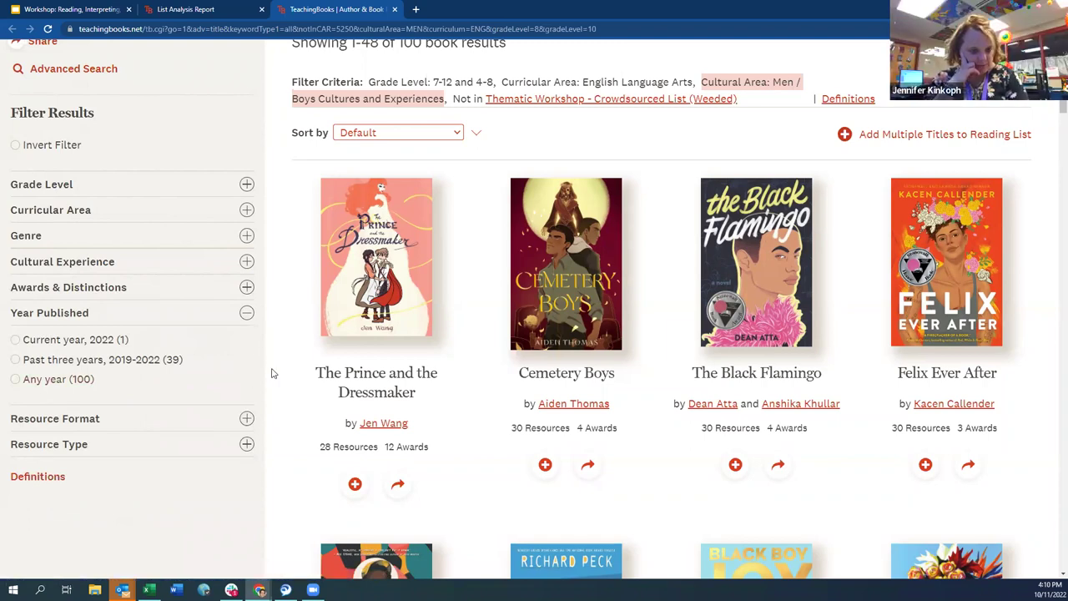
pyautogui.click(63, 340)
pyautogui.scroll(-1, 692, 348)
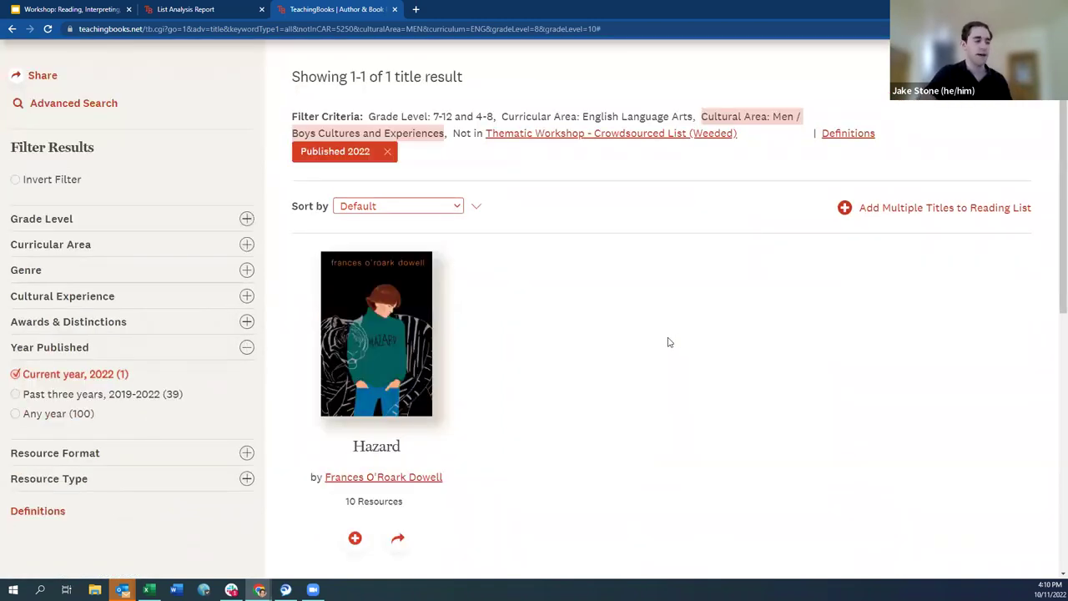
# - Open the book Hazard in a separate tab, read its full publisher description, and return to the book's page
pyautogui.rightClick(381, 449)
pyautogui.click(430, 459)
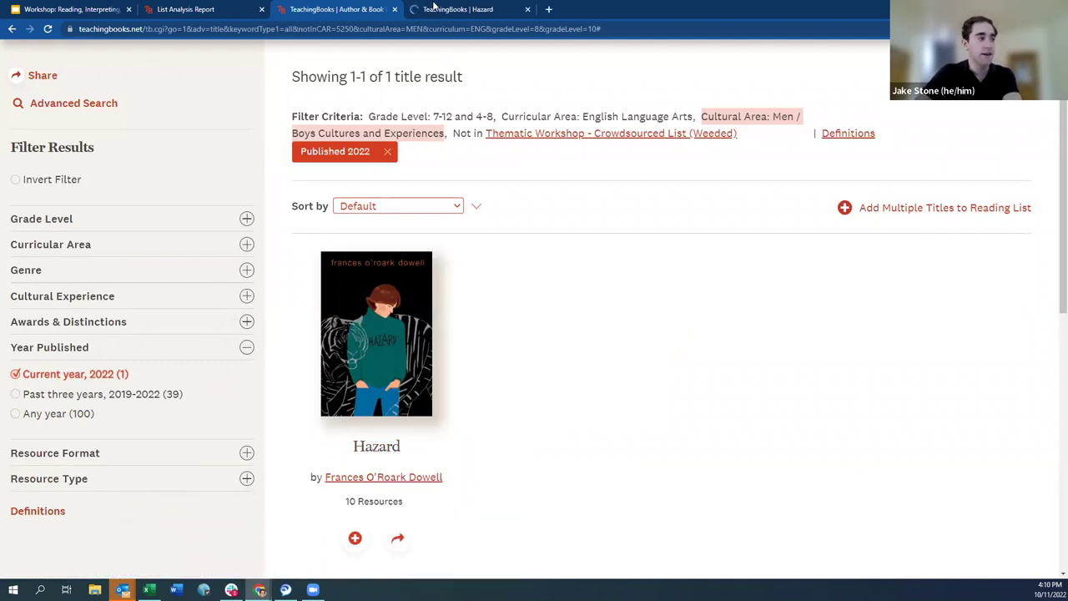
pyautogui.click(435, 8)
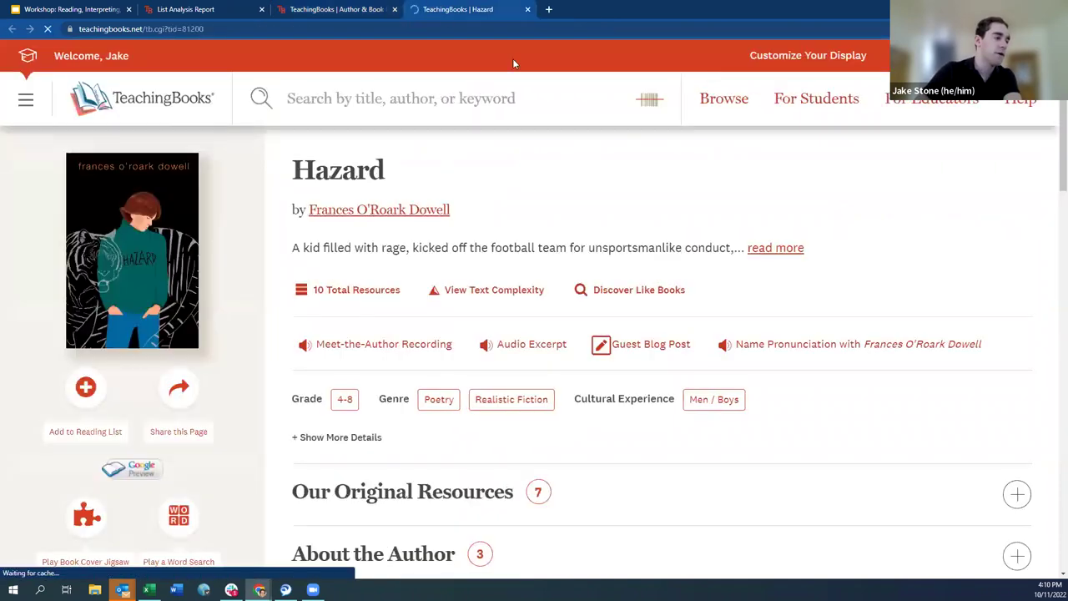
pyautogui.click(788, 248)
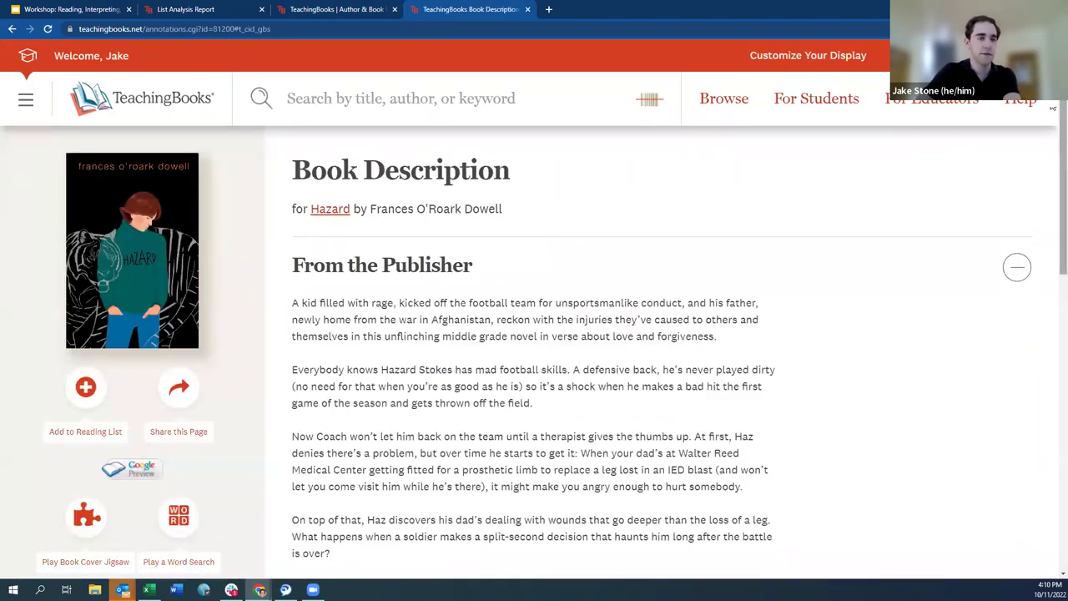
pyautogui.scroll(-3, 1053, 108)
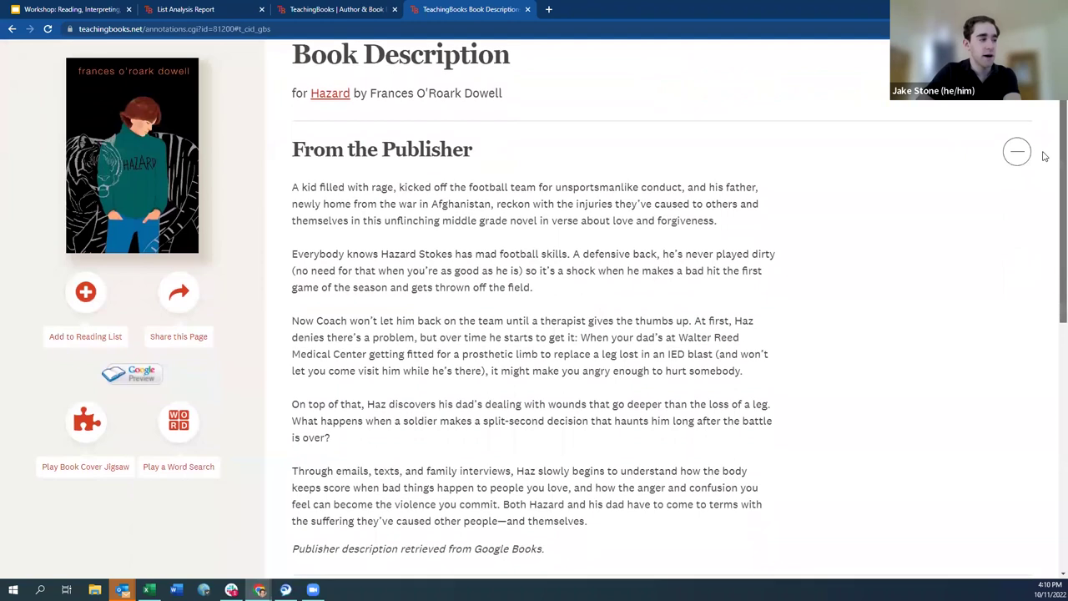
pyautogui.scroll(-2, 1043, 167)
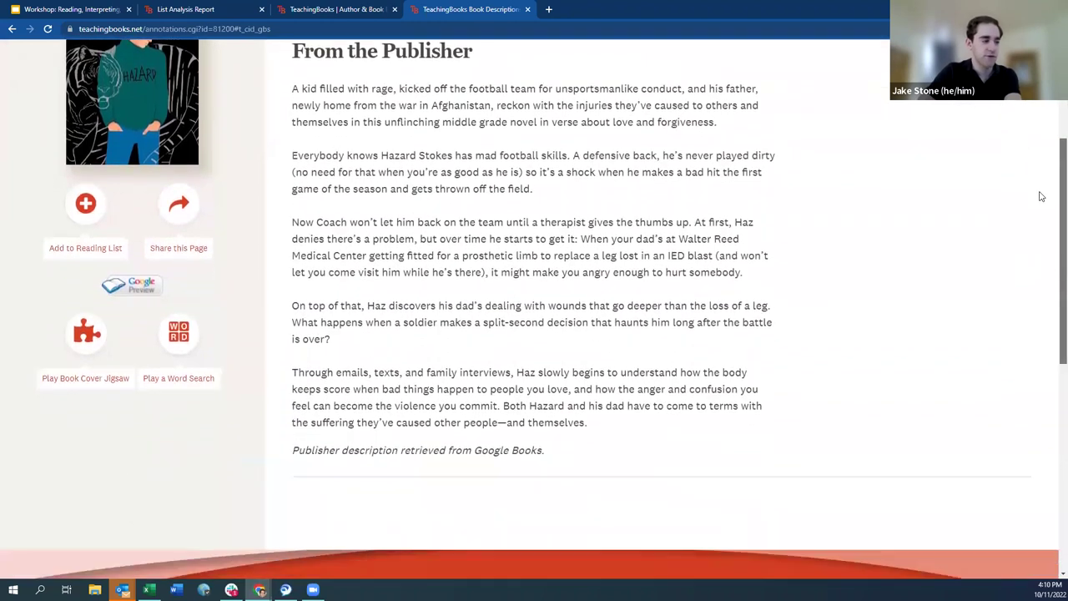
pyautogui.scroll(2, 1026, 167)
pyautogui.click(1017, 141)
pyautogui.click(9, 31)
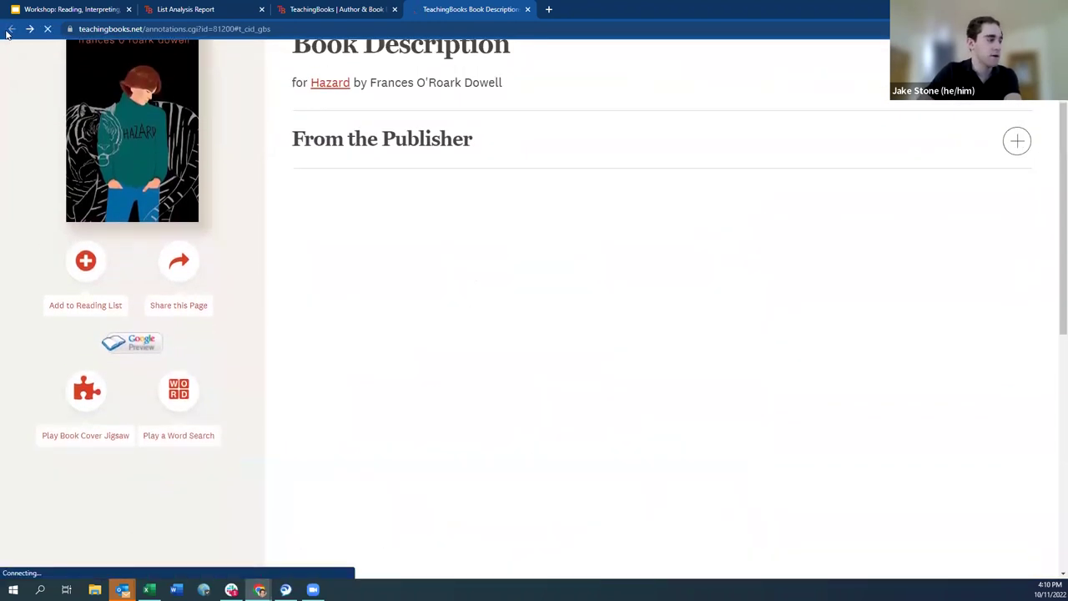
# - Expand Our Original Resources on the Hazard page and examine the recordings, blog post and lessons offered
pyautogui.scroll(-5, 823, 303)
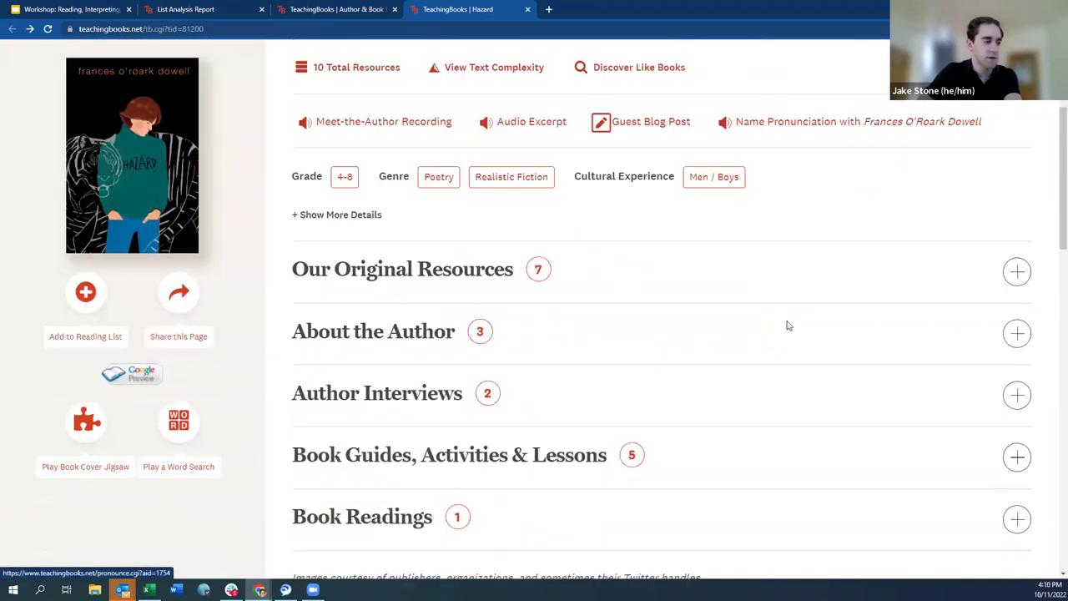
pyautogui.click(1015, 273)
pyautogui.scroll(-2, 1053, 190)
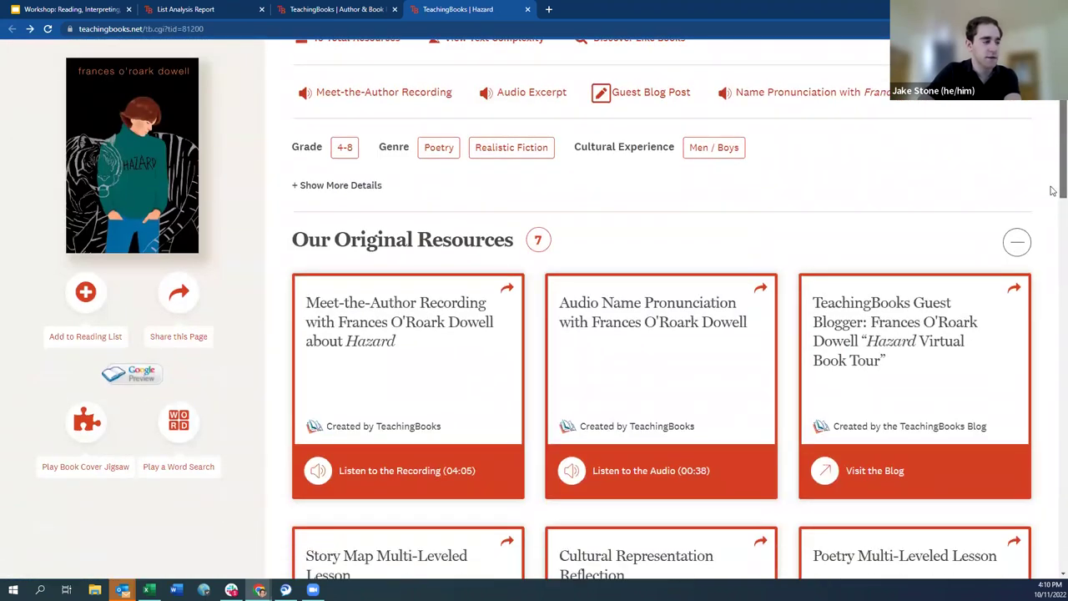
pyautogui.scroll(-2, 1053, 191)
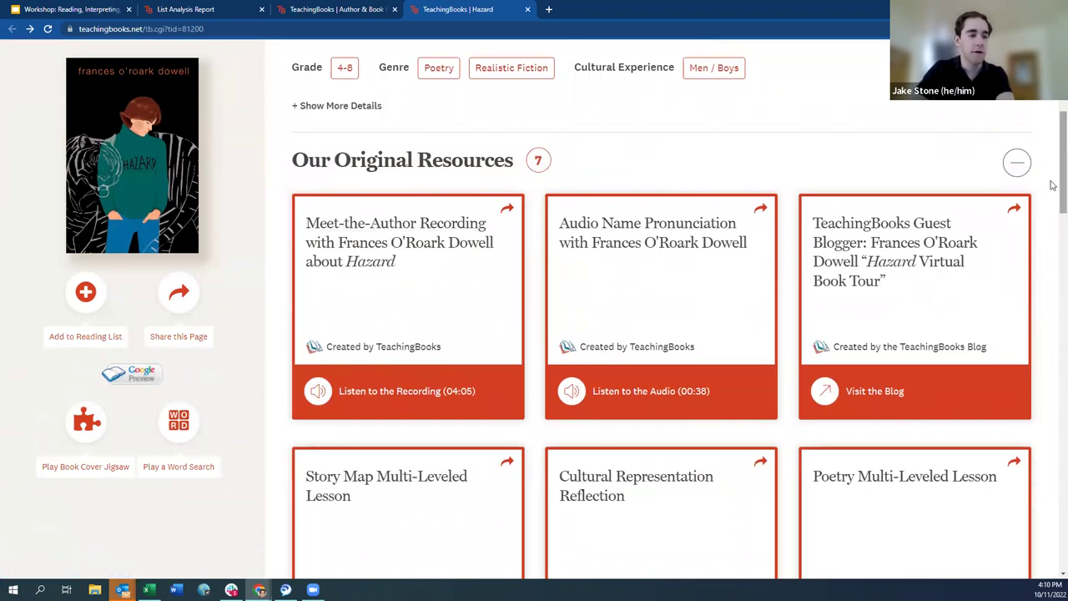
pyautogui.scroll(-1, 1053, 192)
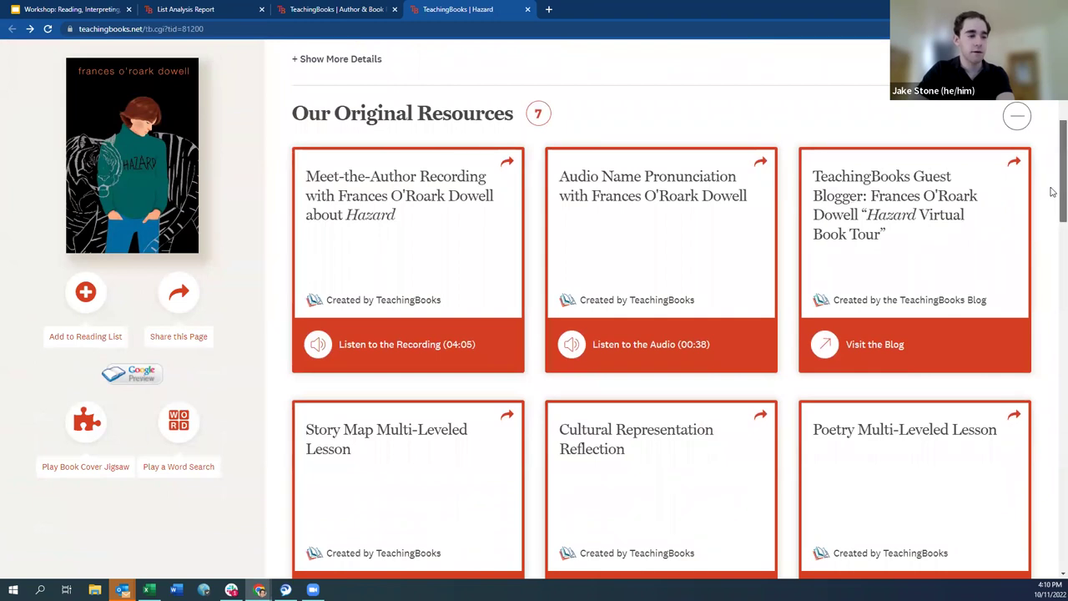
pyautogui.scroll(-5, 1053, 192)
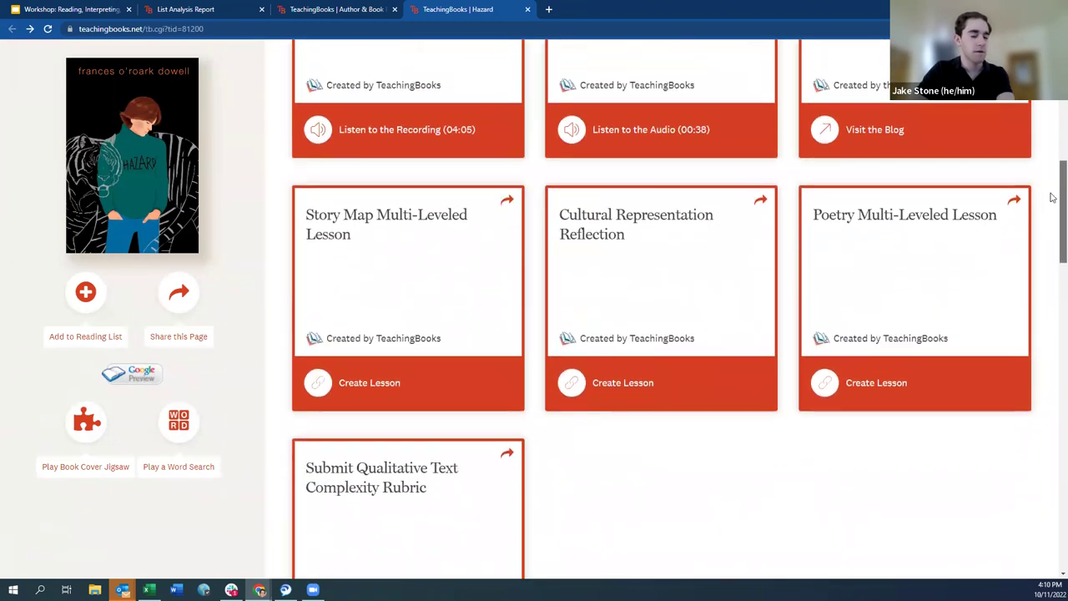
pyautogui.scroll(12, 1054, 198)
pyautogui.scroll(2, 596, 453)
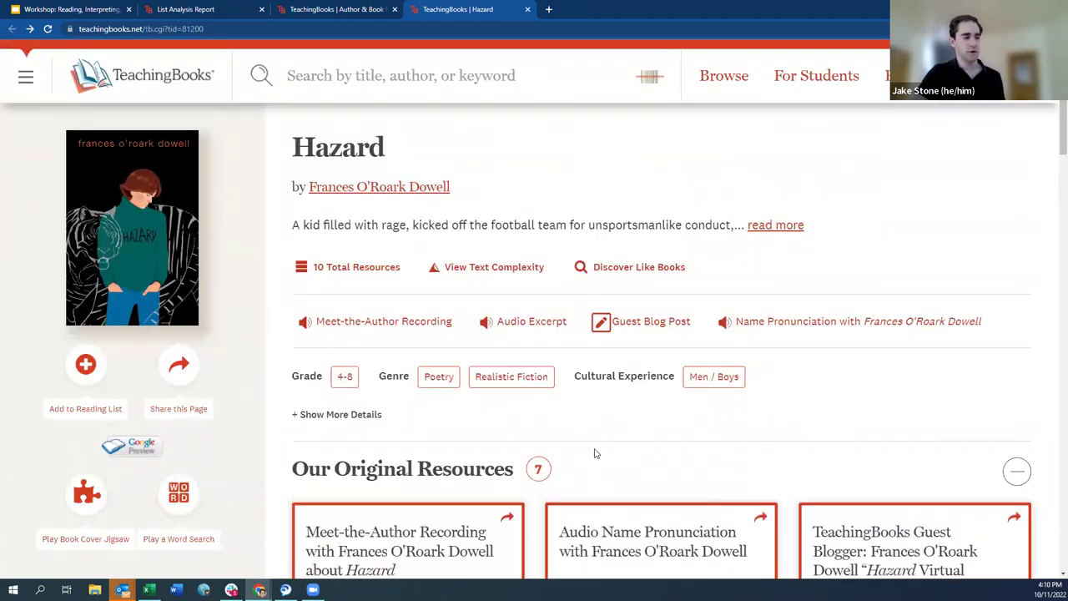
pyautogui.scroll(1, 595, 453)
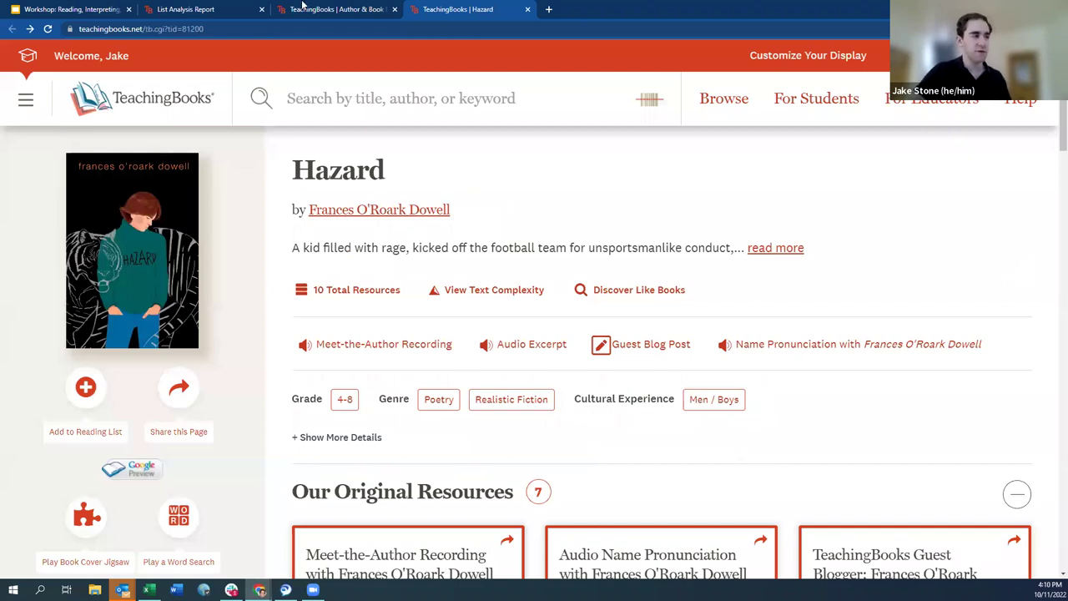
# - Close the Hazard page and remove the Published 2022 filter from the search results
pyautogui.click(302, 8)
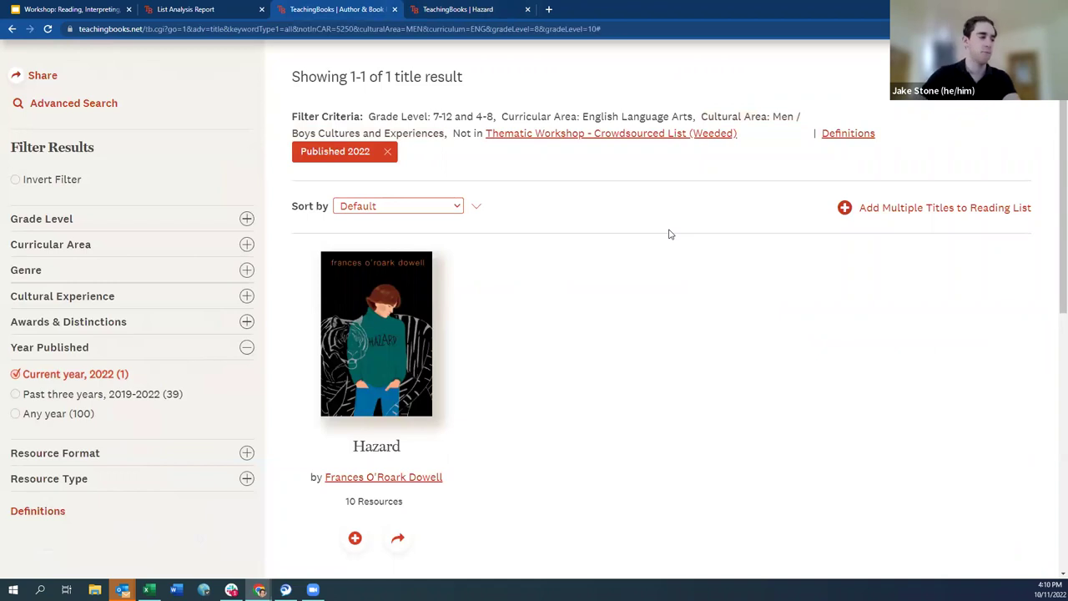
pyautogui.scroll(1, 669, 234)
pyautogui.click(527, 9)
pyautogui.scroll(-1, 413, 265)
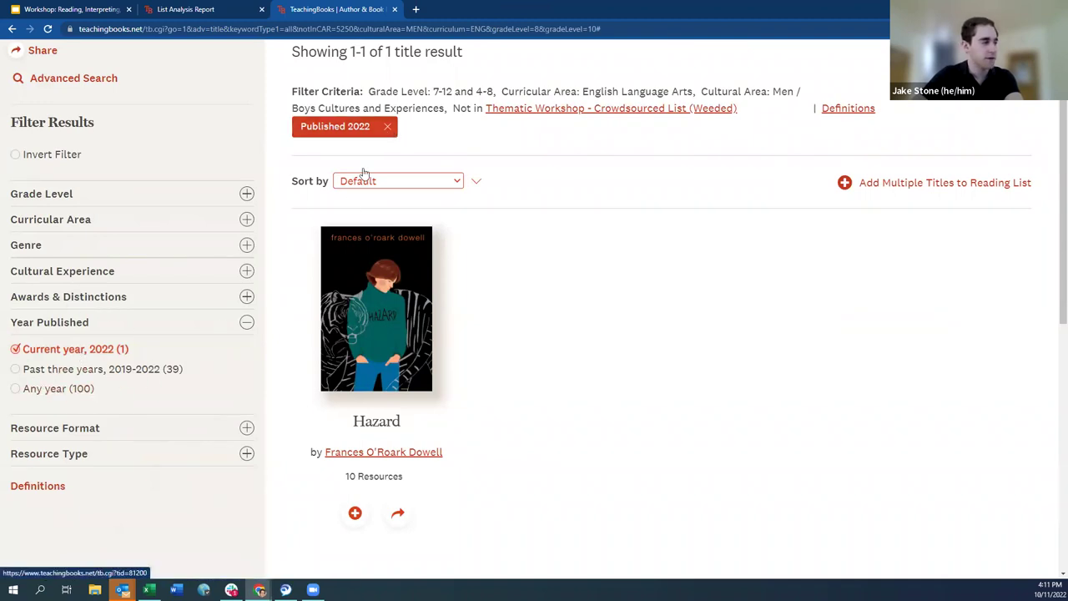
pyautogui.click(388, 127)
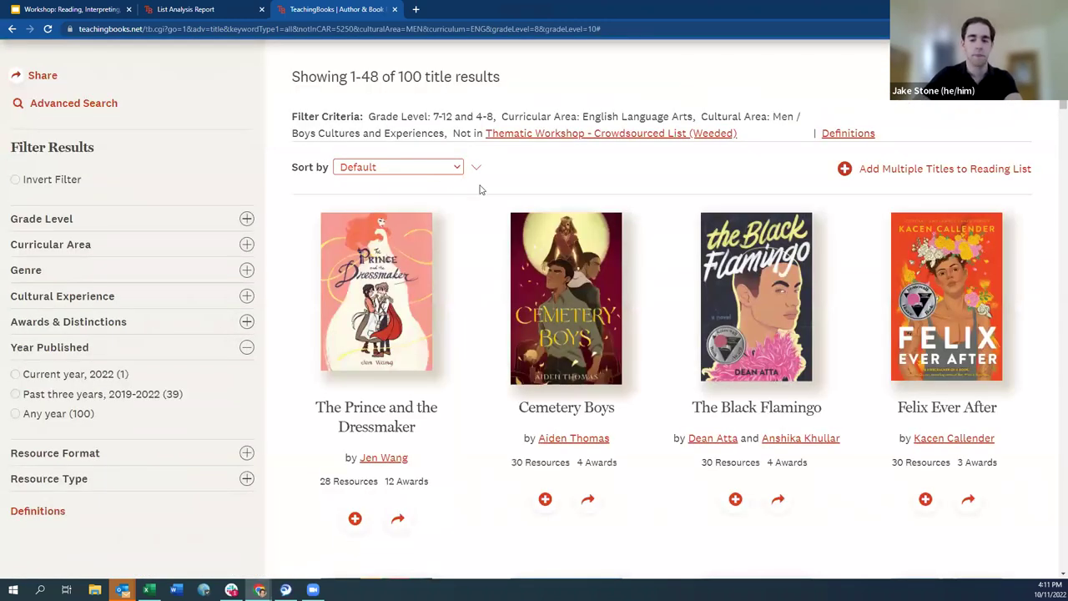
# - Review the available awards and distinctions, and limit the book results to titles with Any Award
pyautogui.click(246, 323)
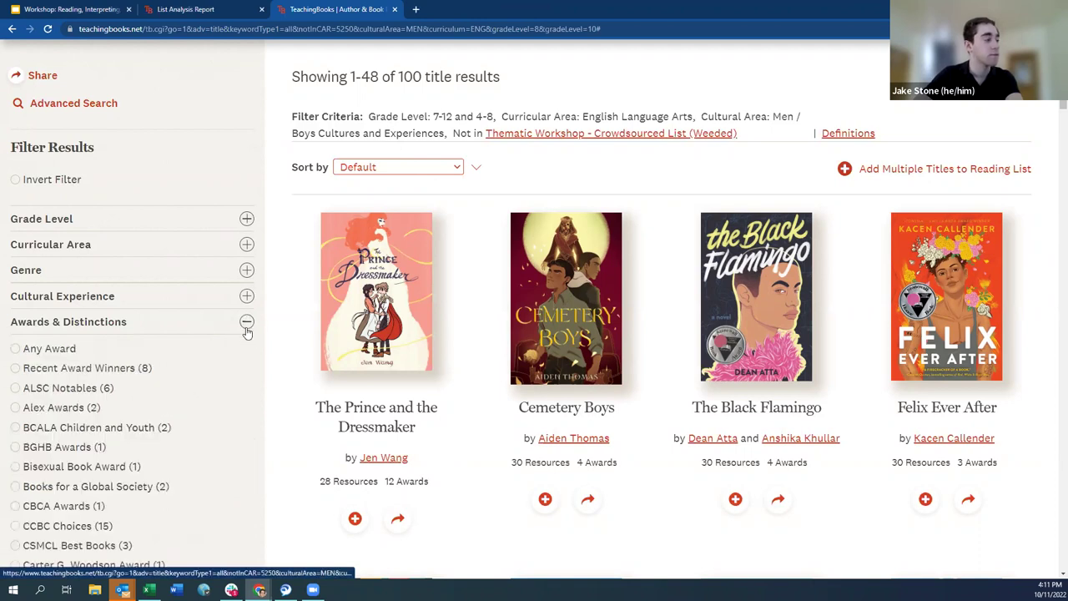
pyautogui.scroll(-1, 207, 349)
pyautogui.scroll(-1, 207, 349)
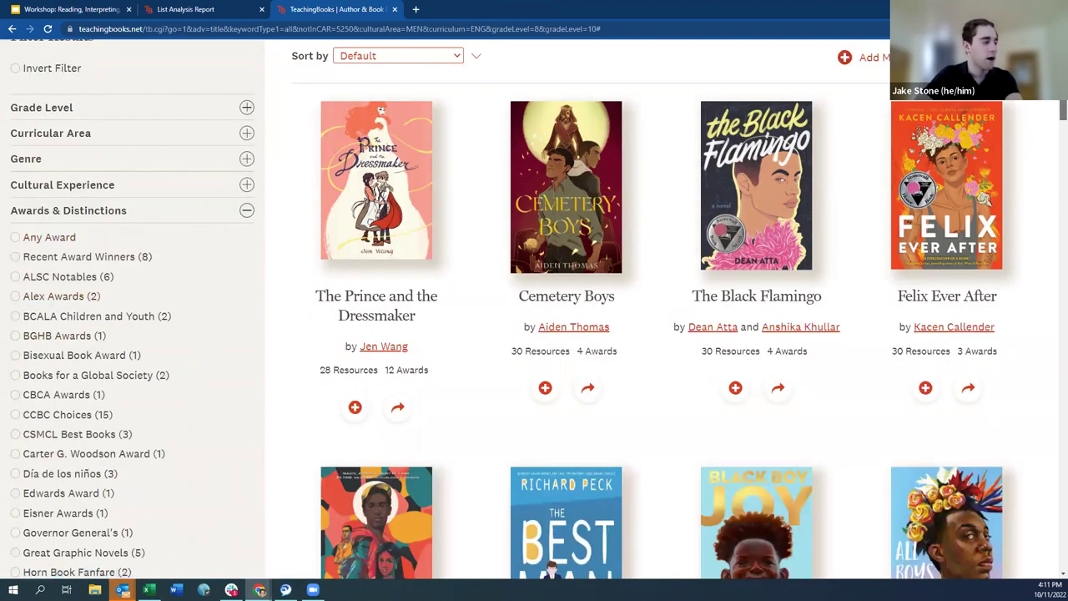
pyautogui.scroll(-1, 1008, 129)
pyautogui.scroll(-1, 534, 308)
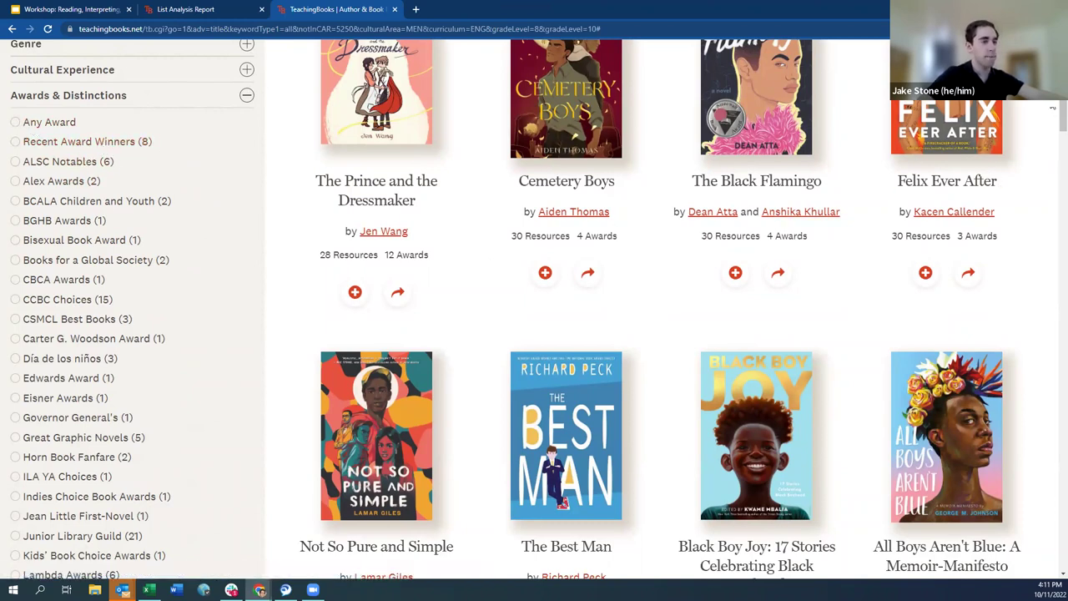
pyautogui.scroll(-1, 1053, 108)
pyautogui.scroll(-1, 1053, 109)
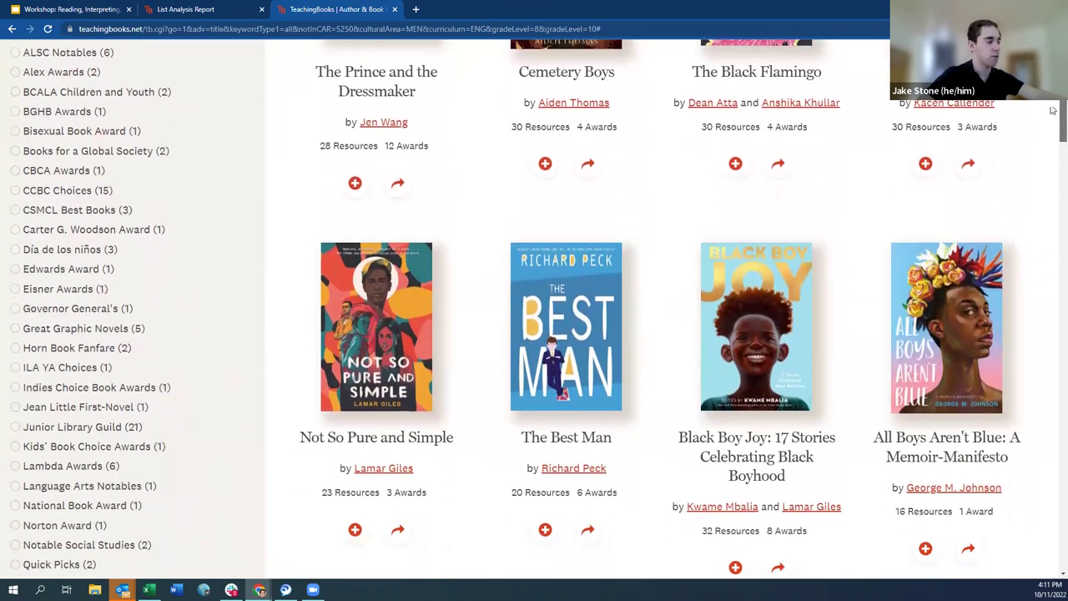
pyautogui.scroll(-1, 1053, 108)
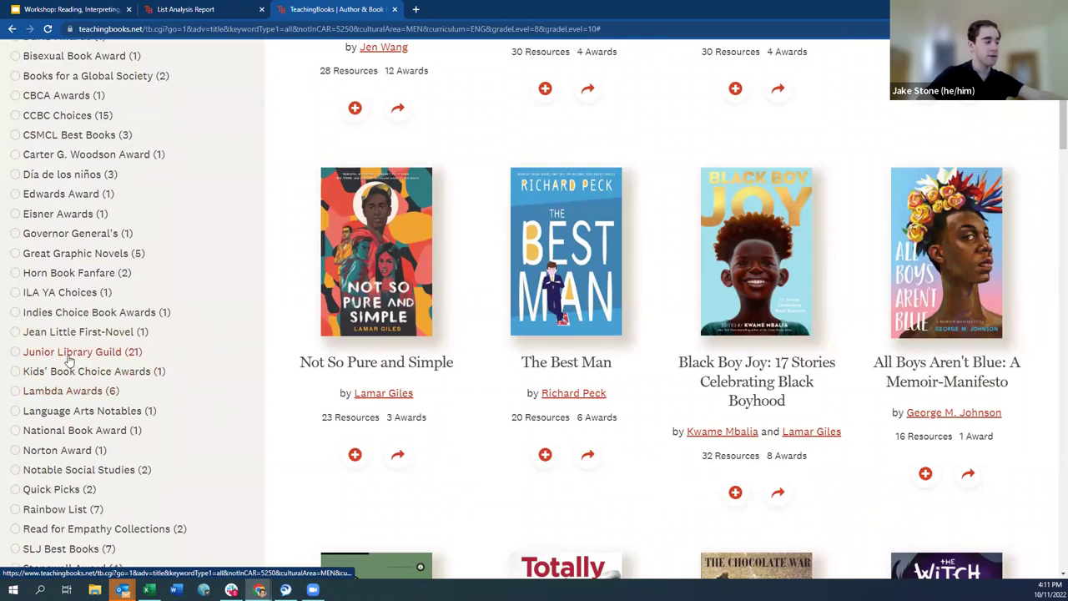
pyautogui.moveTo(1053, 114); pyautogui.dragTo(1053, 106)
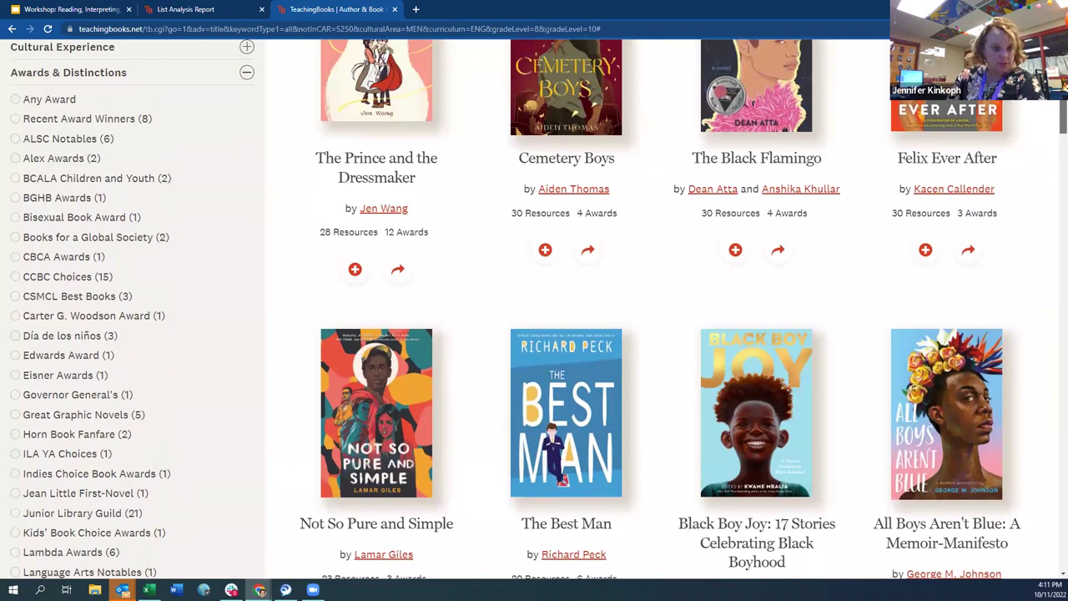
pyautogui.click(46, 99)
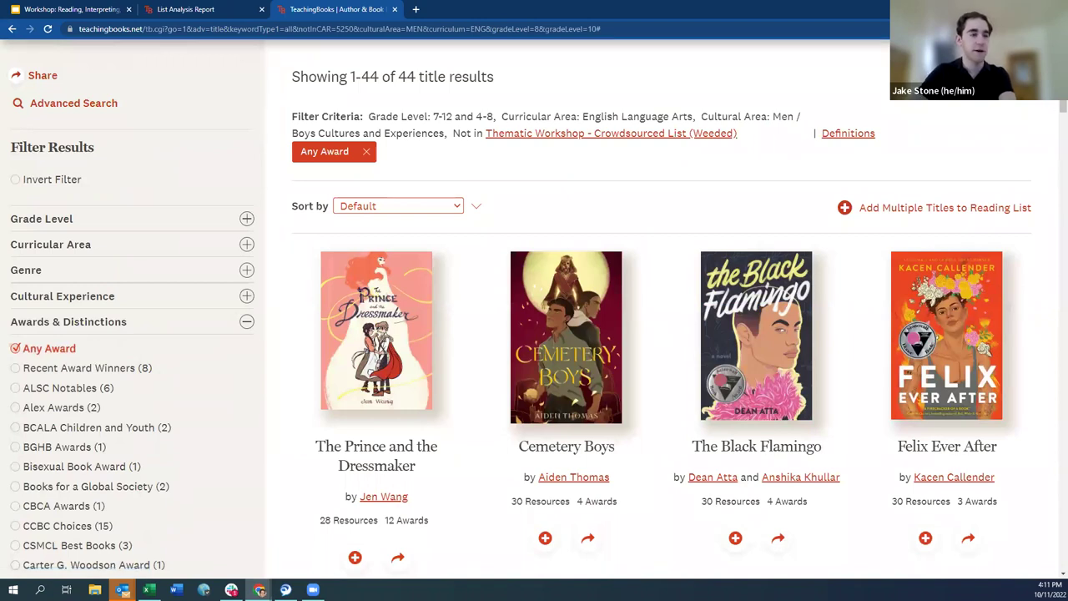
# - Further narrow the award-winning results to titles published in the past three years, 2019-2022, and collapse the publication year options
pyautogui.scroll(1, 1037, 109)
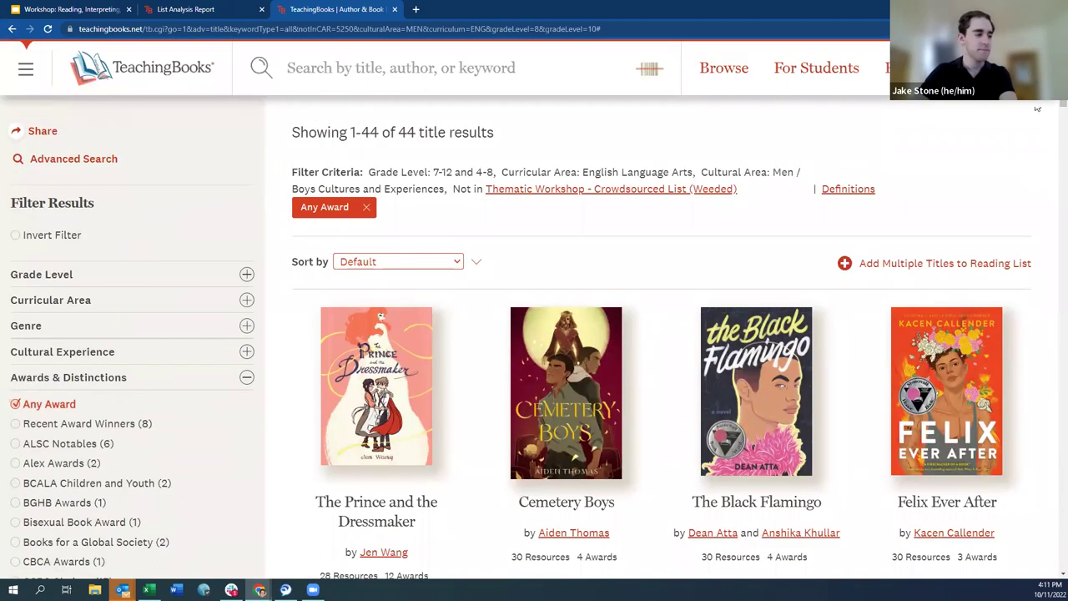
pyautogui.scroll(-1, 1037, 108)
pyautogui.scroll(1, 1037, 108)
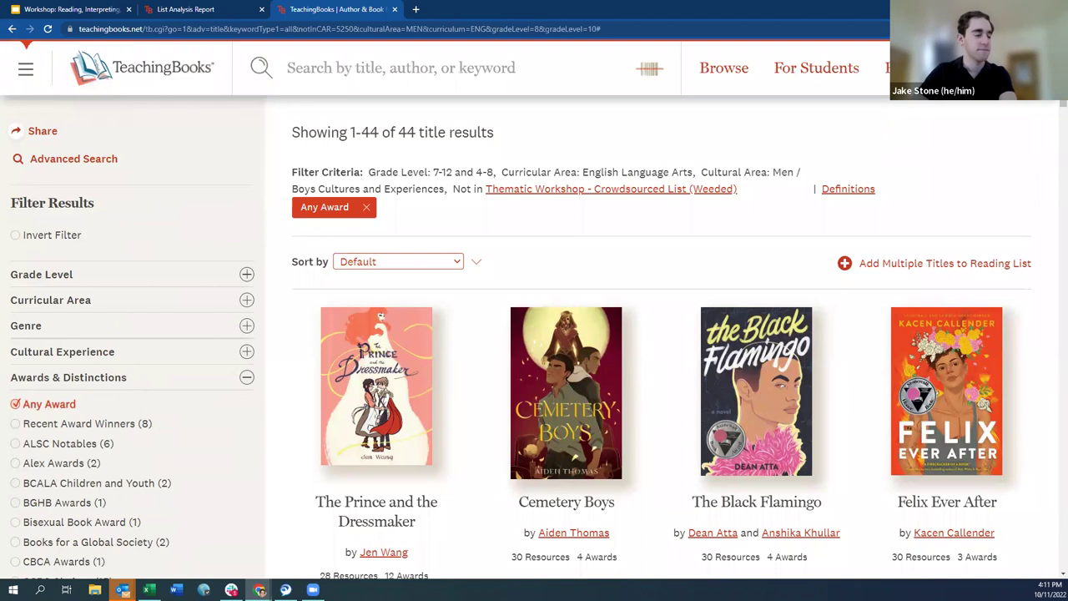
pyautogui.scroll(1, 767, 222)
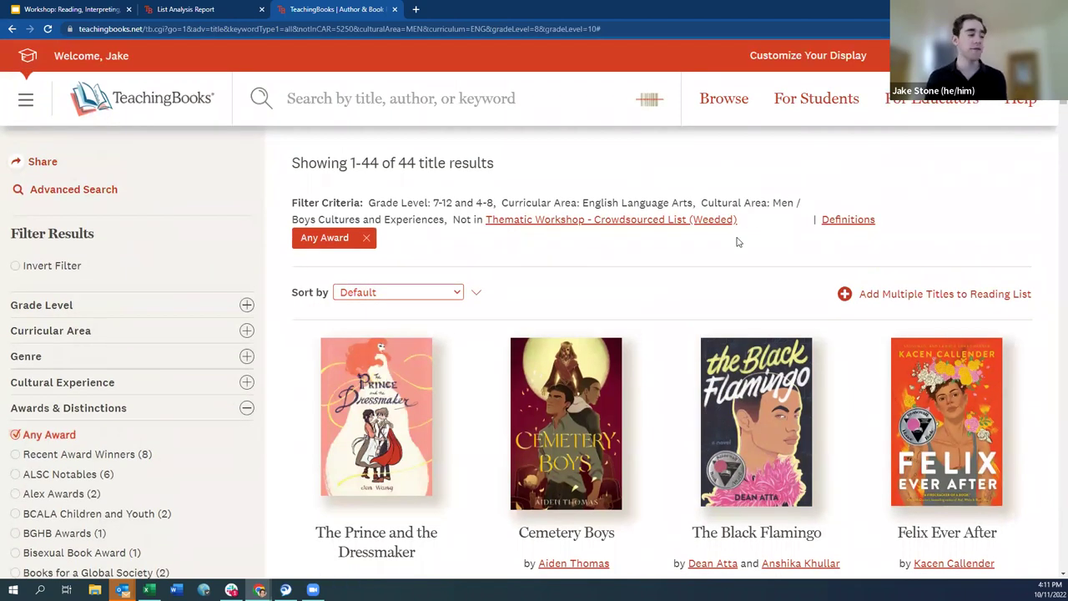
pyautogui.click(244, 408)
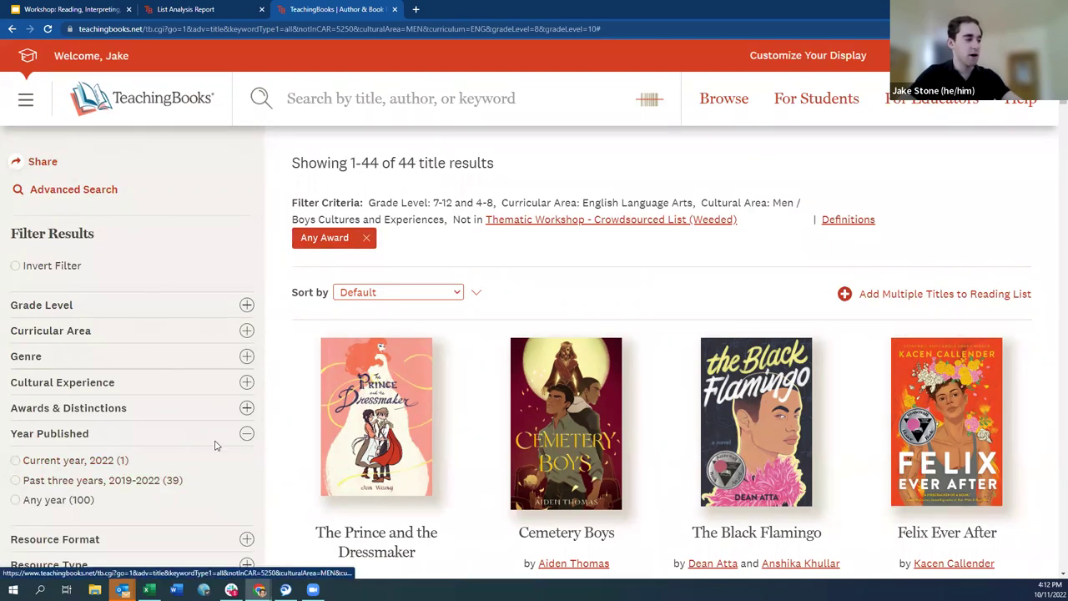
pyautogui.click(95, 480)
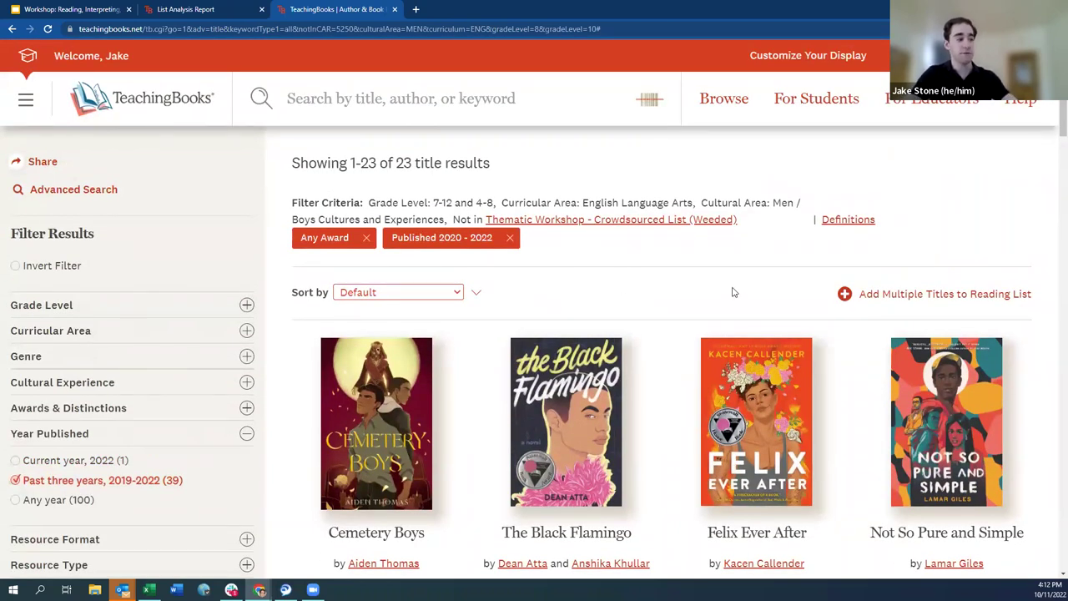
pyautogui.scroll(-1, 259, 471)
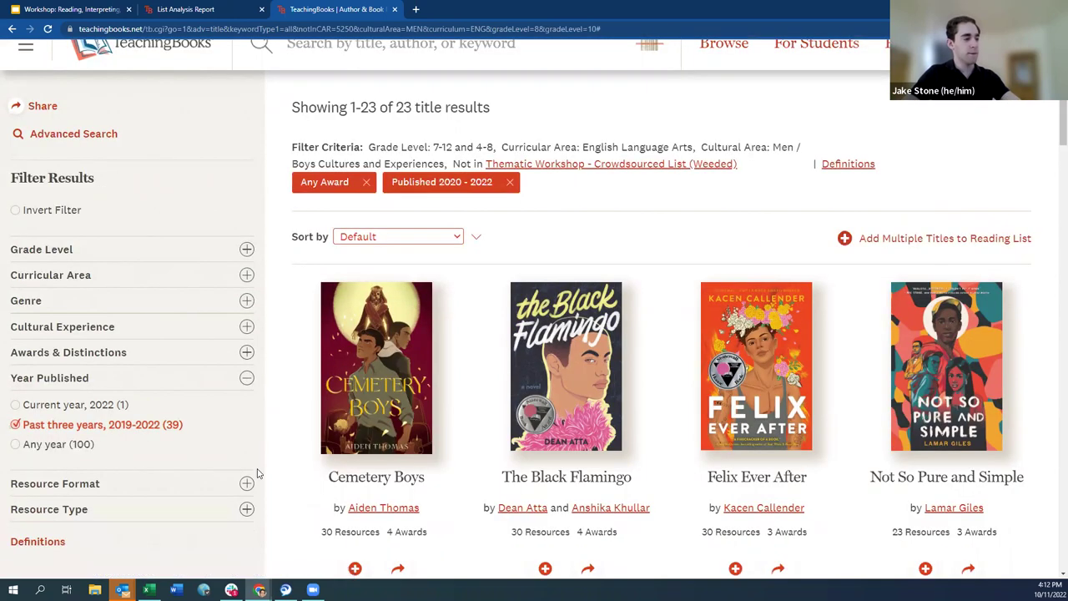
pyautogui.click(246, 377)
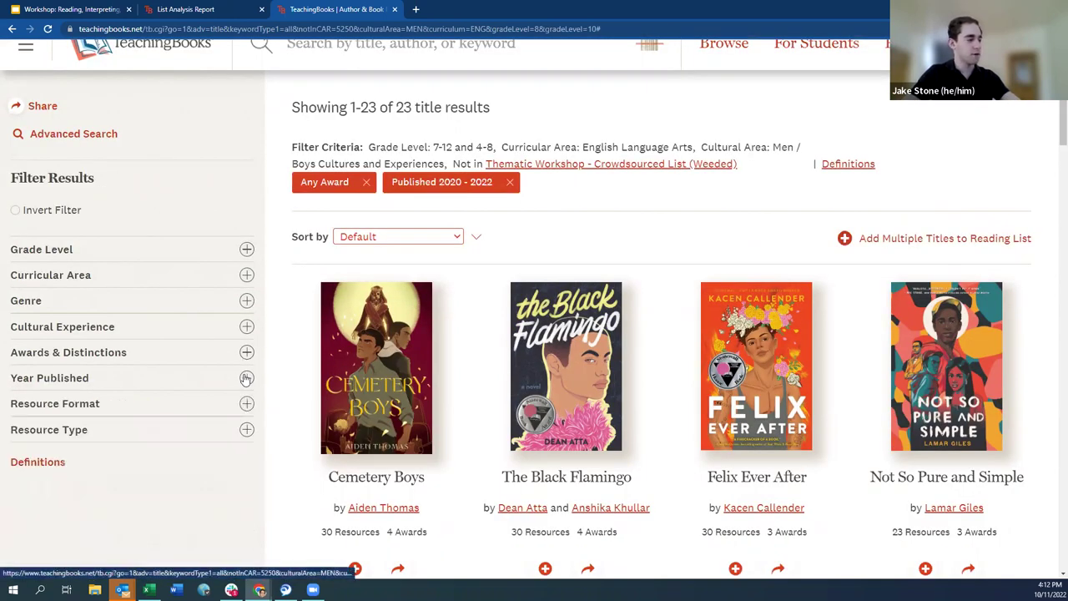
# - Look through the award-winning Men / Boys titles published 2020-2022, checking their covers, authors, resources and awards
pyautogui.scroll(-2, 247, 377)
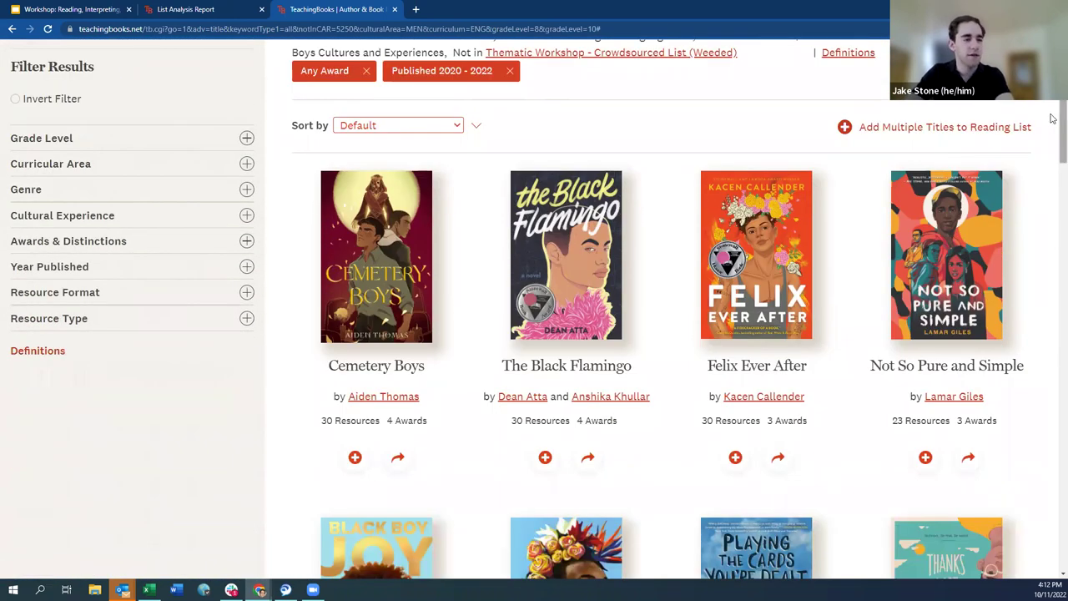
pyautogui.scroll(-1, 1053, 140)
pyautogui.scroll(-5, 1053, 140)
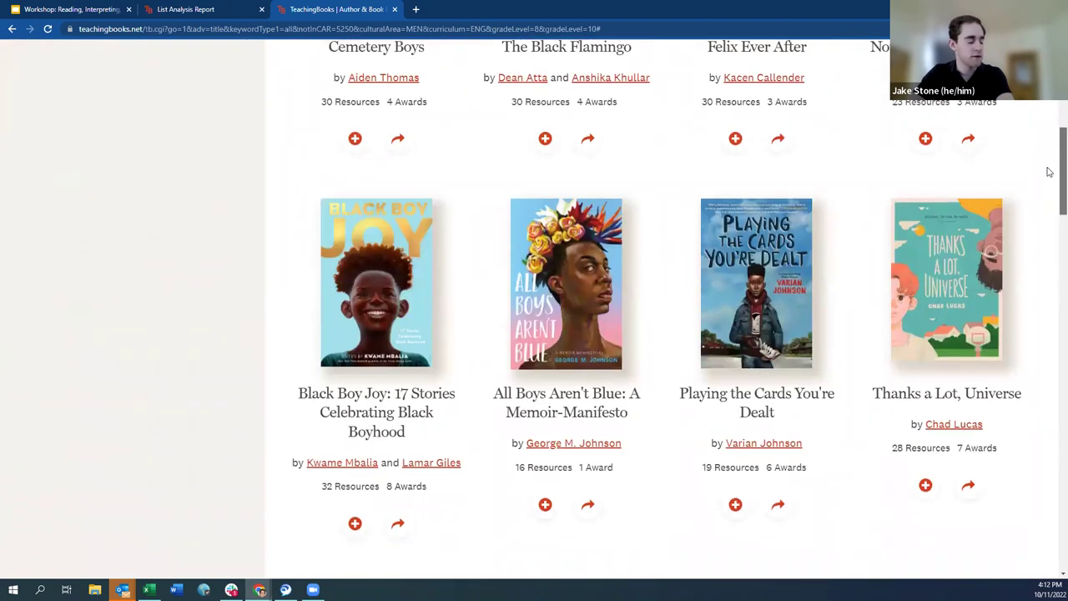
pyautogui.scroll(-3, 1042, 192)
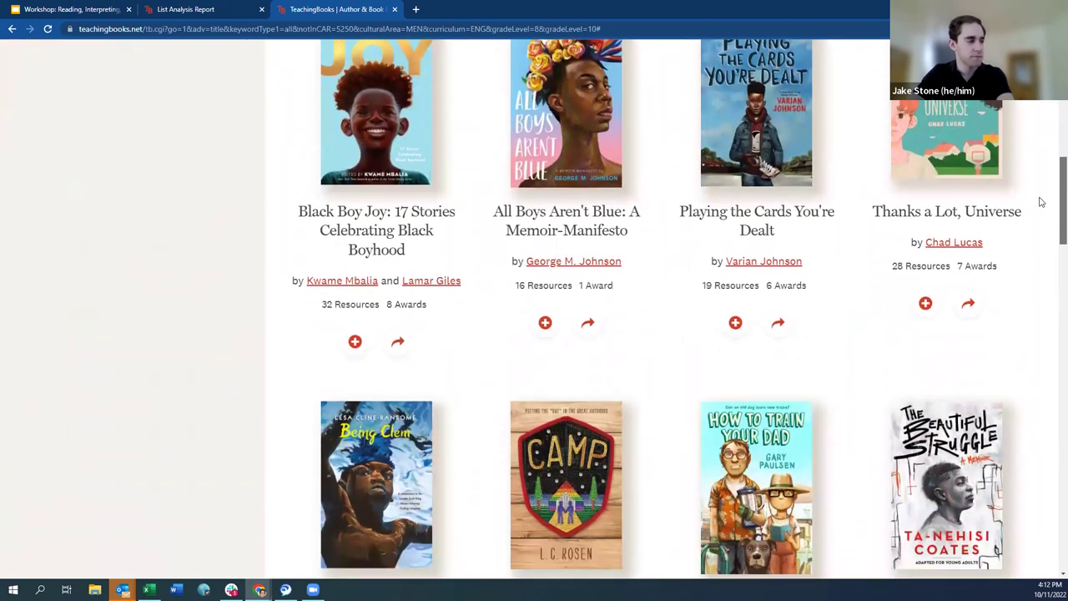
pyautogui.scroll(-4, 1039, 210)
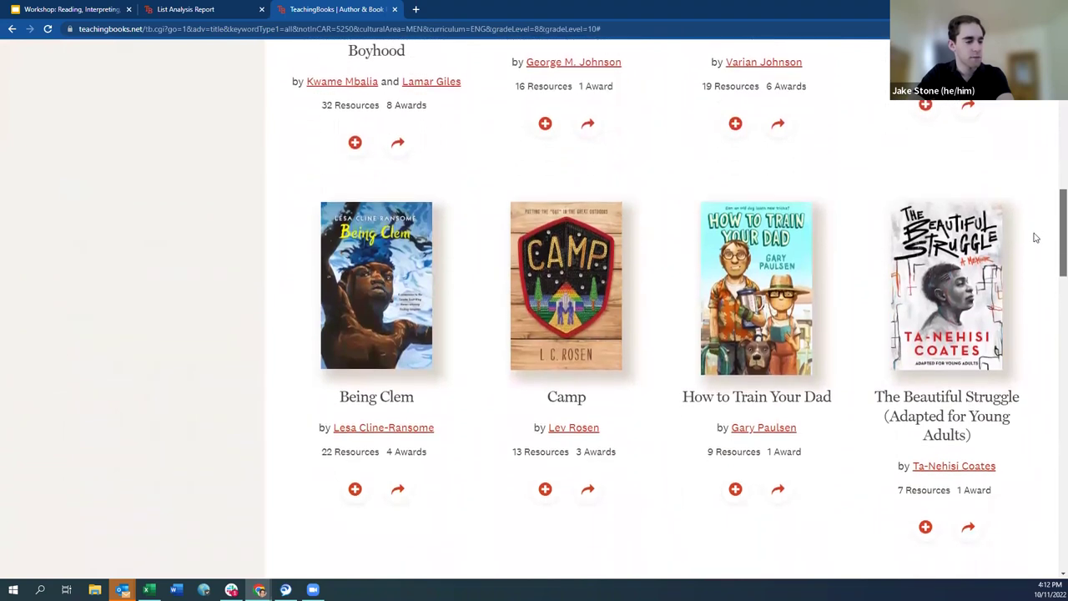
pyautogui.scroll(-1, 1033, 250)
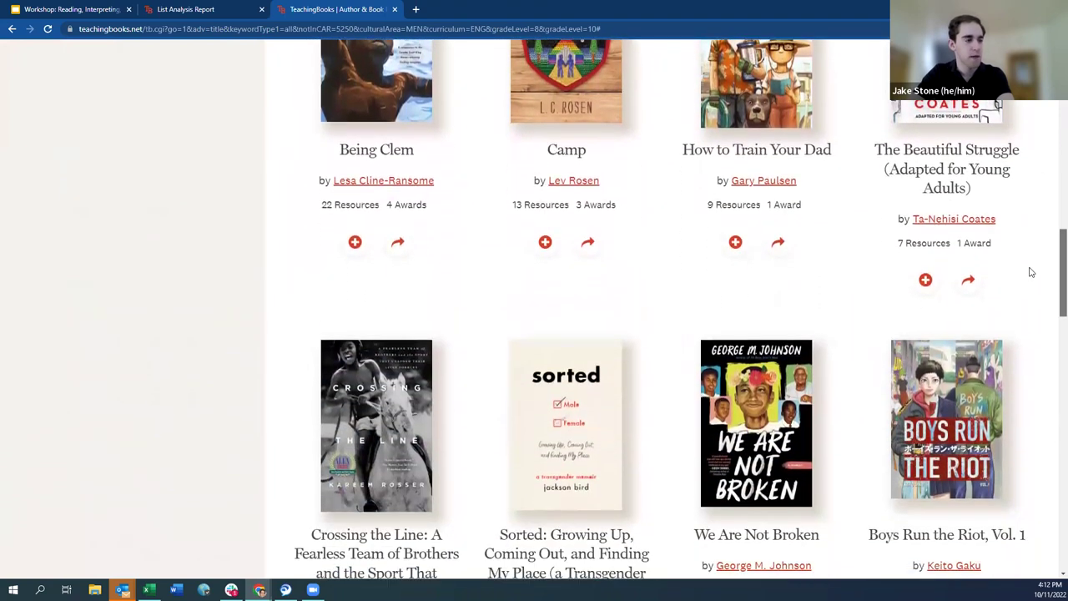
pyautogui.scroll(5, 1032, 242)
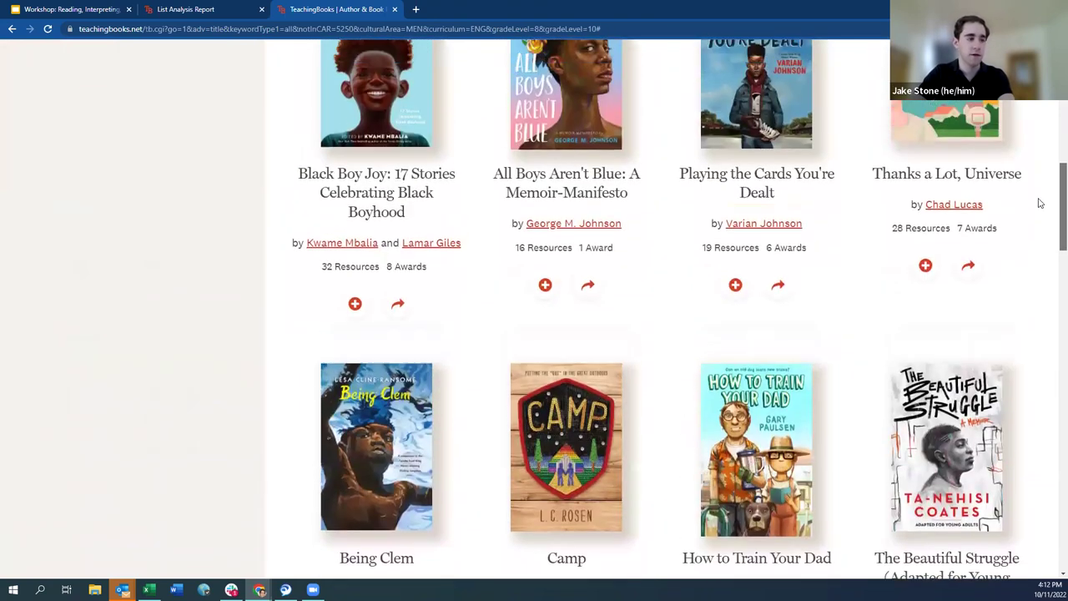
pyautogui.scroll(3, 1042, 175)
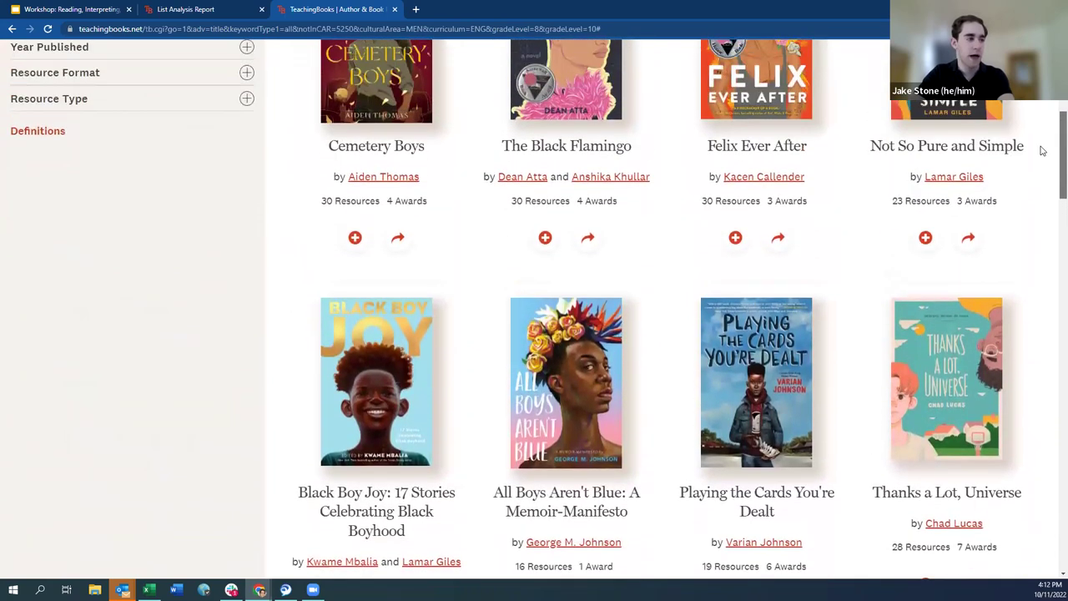
pyautogui.scroll(1, 1039, 136)
pyautogui.scroll(-2, 1035, 138)
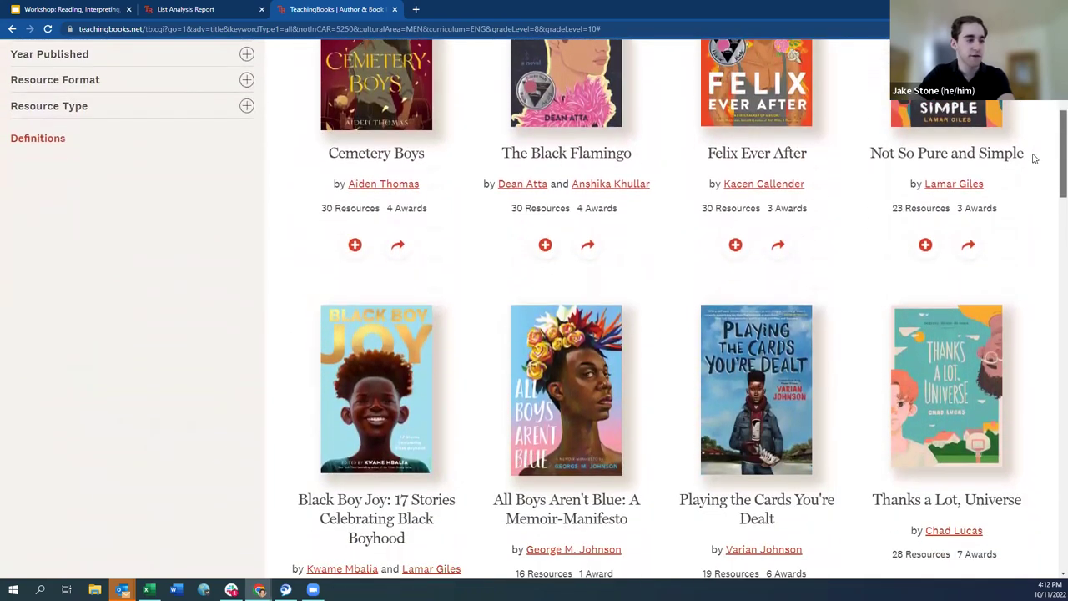
pyautogui.scroll(-6, 1022, 223)
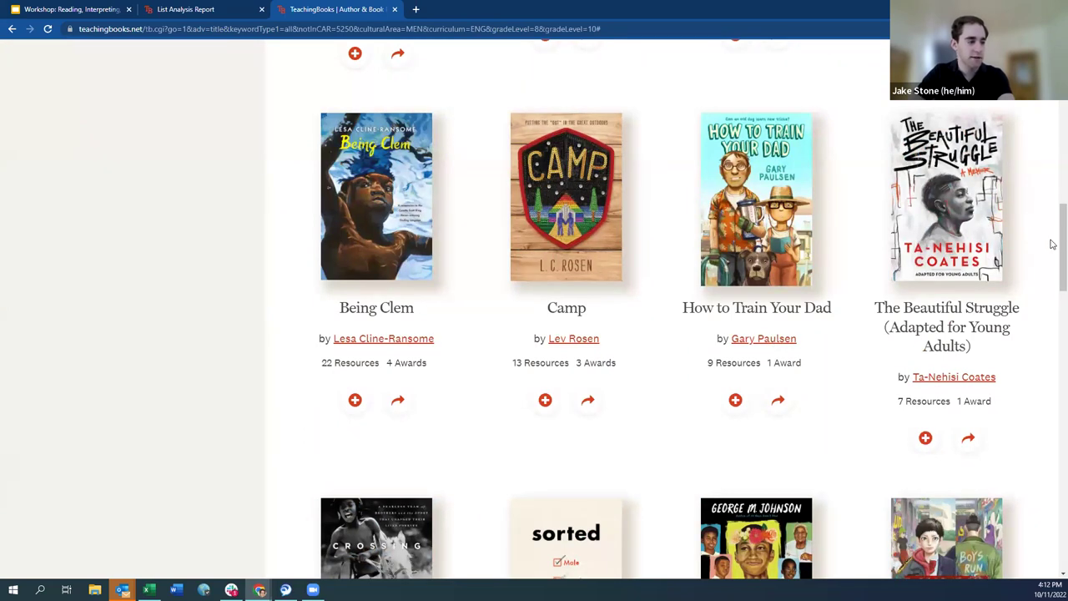
pyautogui.scroll(-4, 1051, 250)
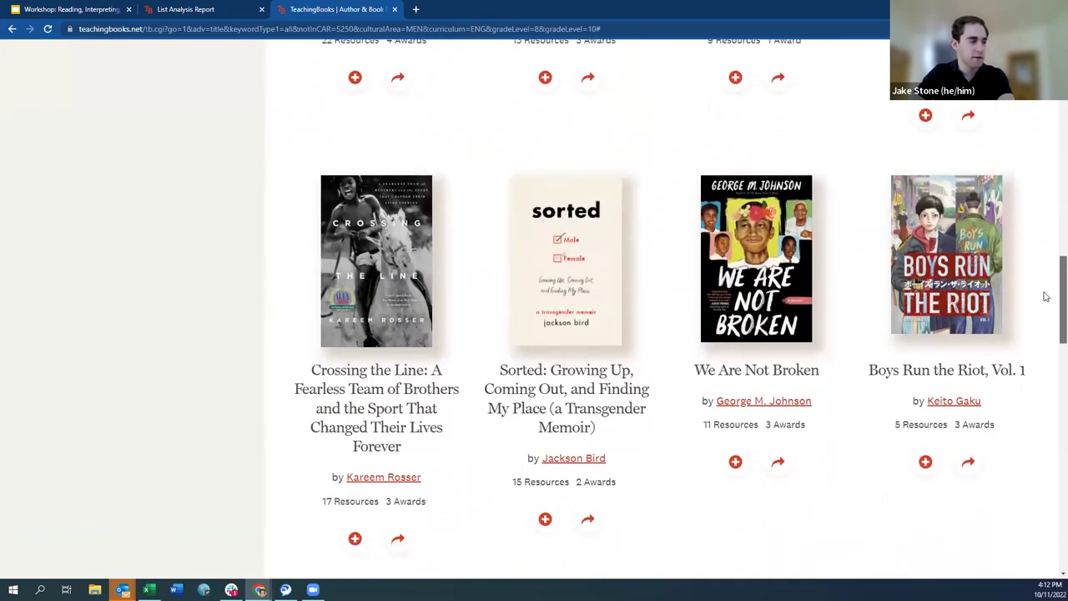
pyautogui.scroll(-5, 1046, 296)
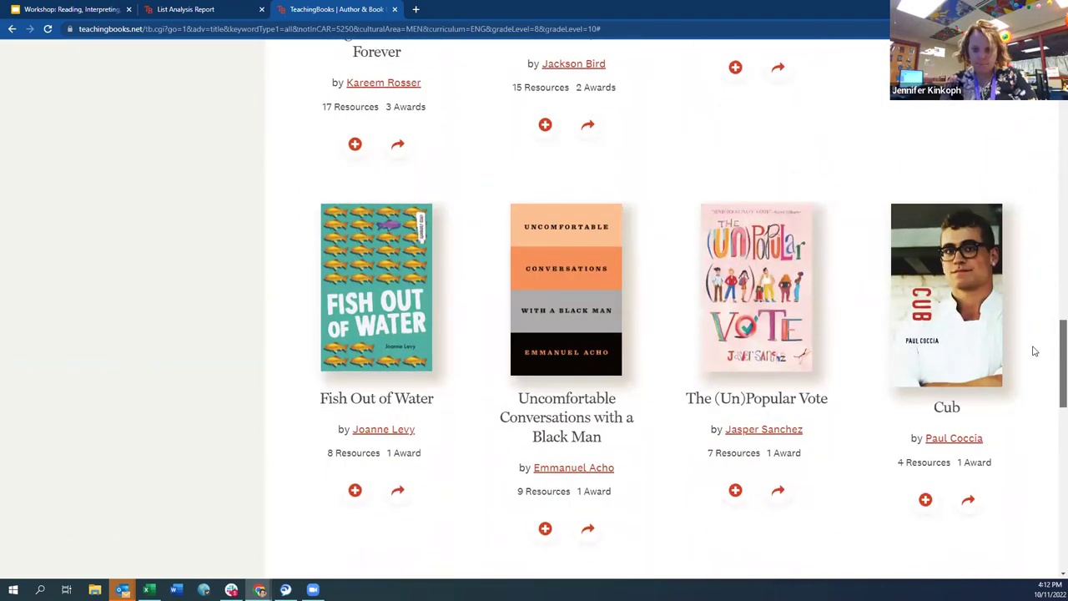
pyautogui.scroll(-2, 1033, 355)
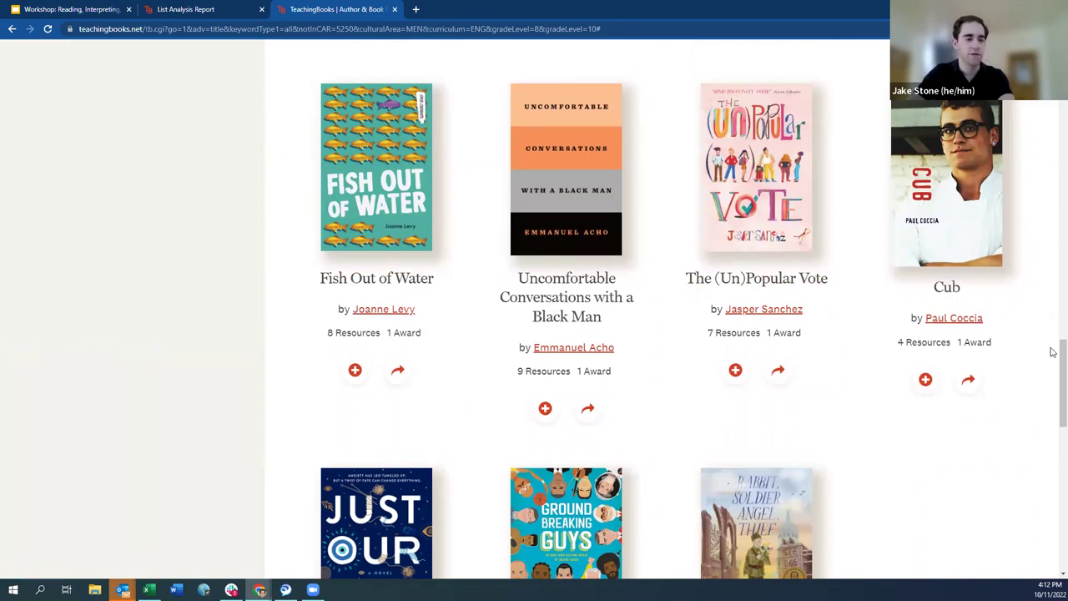
pyautogui.scroll(-2, 1051, 359)
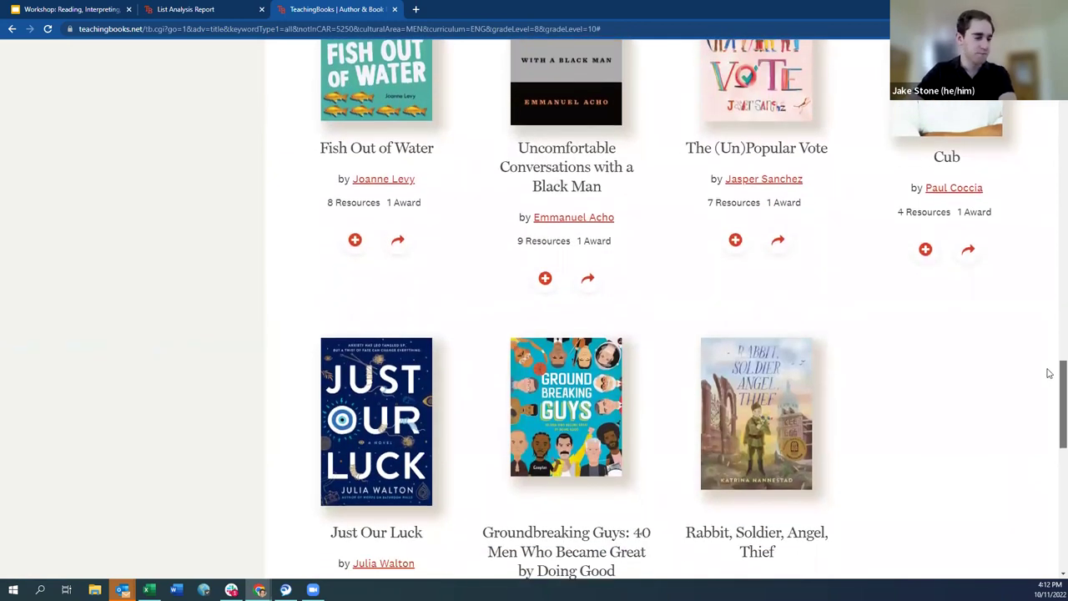
pyautogui.scroll(15, 1050, 373)
pyautogui.scroll(3, 455, 160)
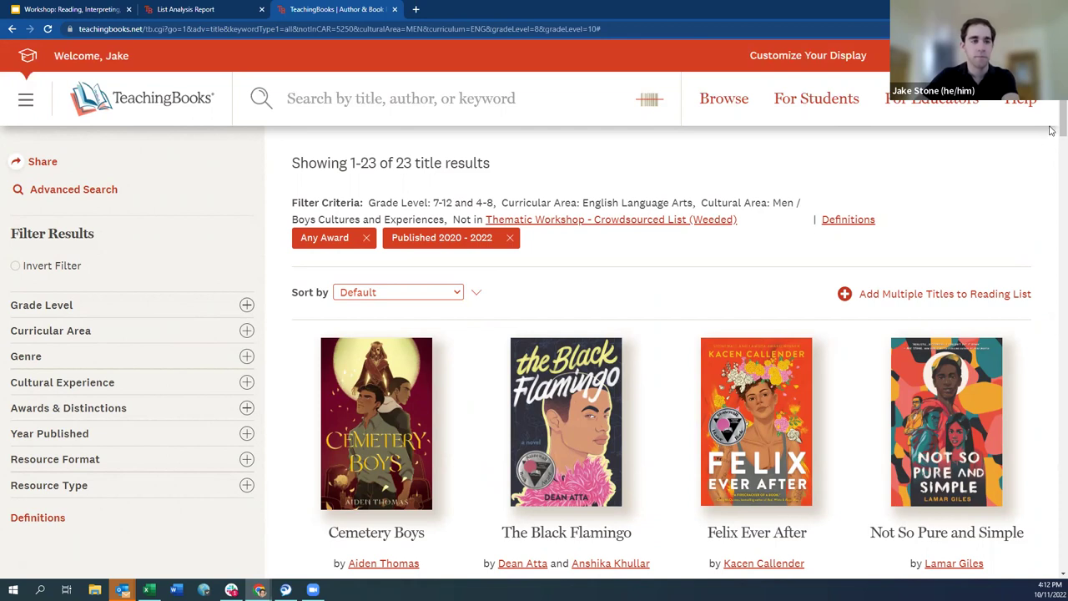
# - Start adding multiple titles from these results to a reading list and look over the selectable books
pyautogui.scroll(-1, 1052, 124)
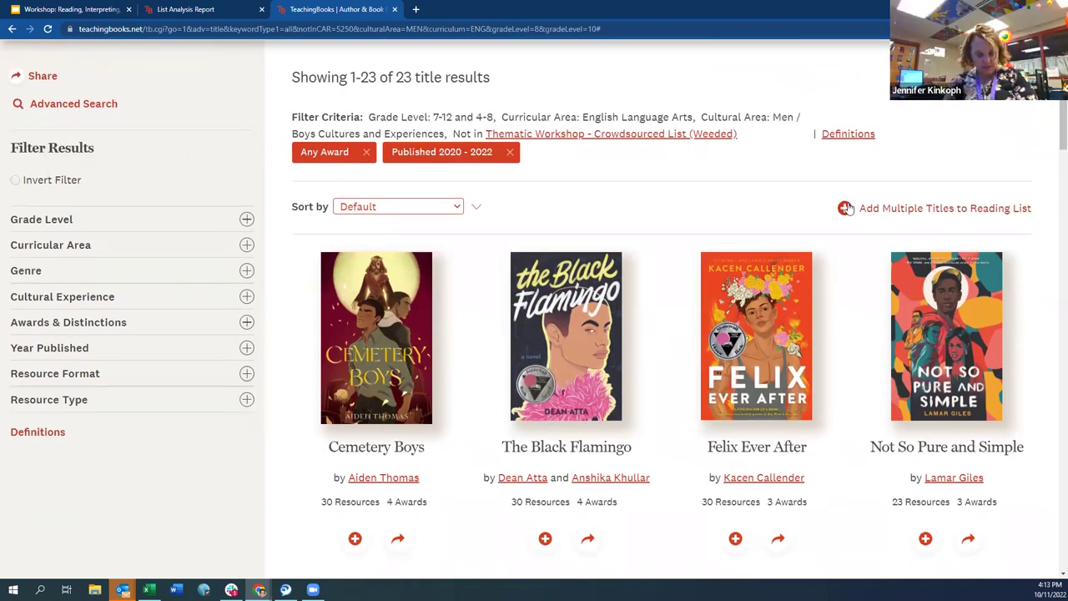
pyautogui.scroll(-1, 851, 387)
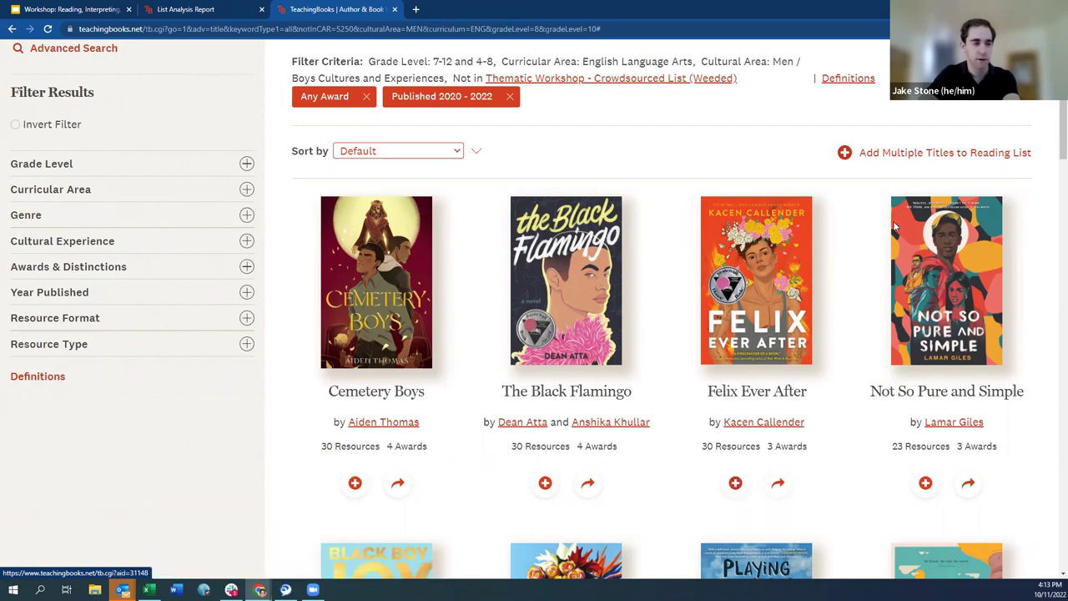
pyautogui.click(888, 155)
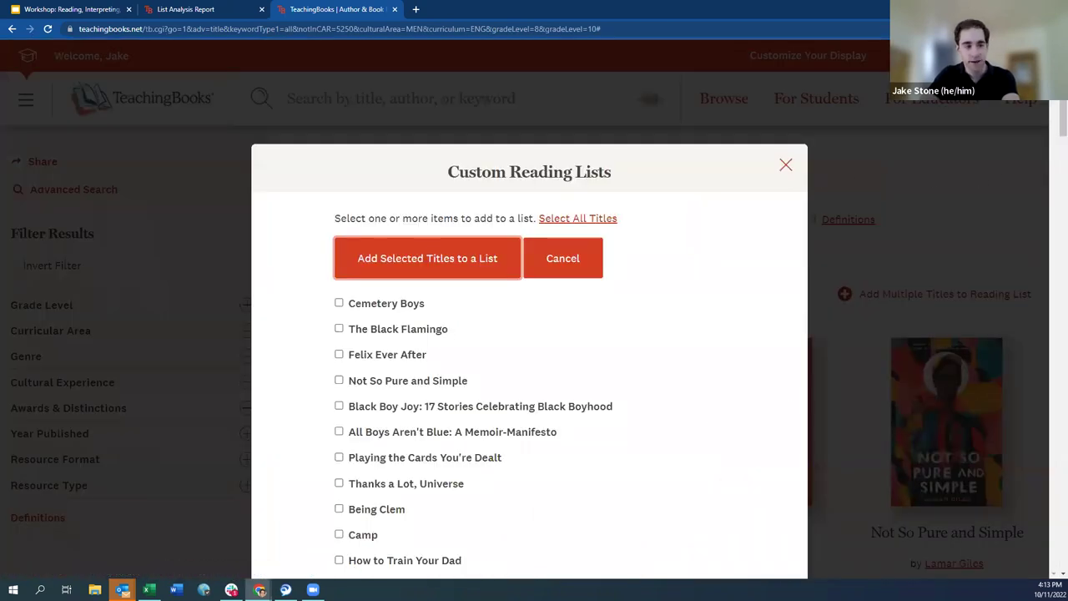
pyautogui.scroll(-1, 1053, 123)
pyautogui.scroll(-2, 1052, 124)
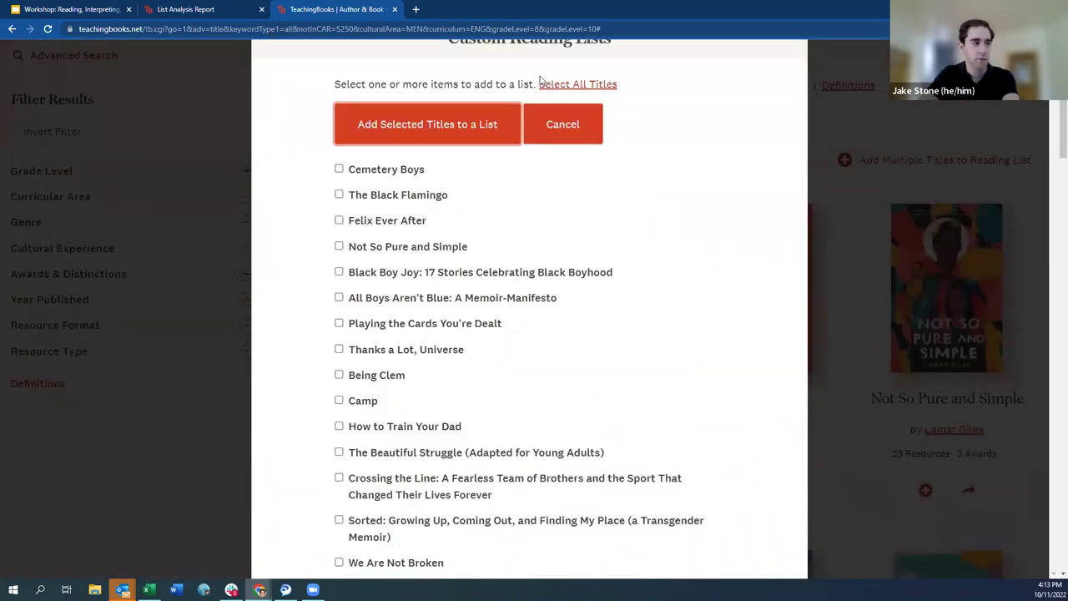
pyautogui.scroll(2, 658, 176)
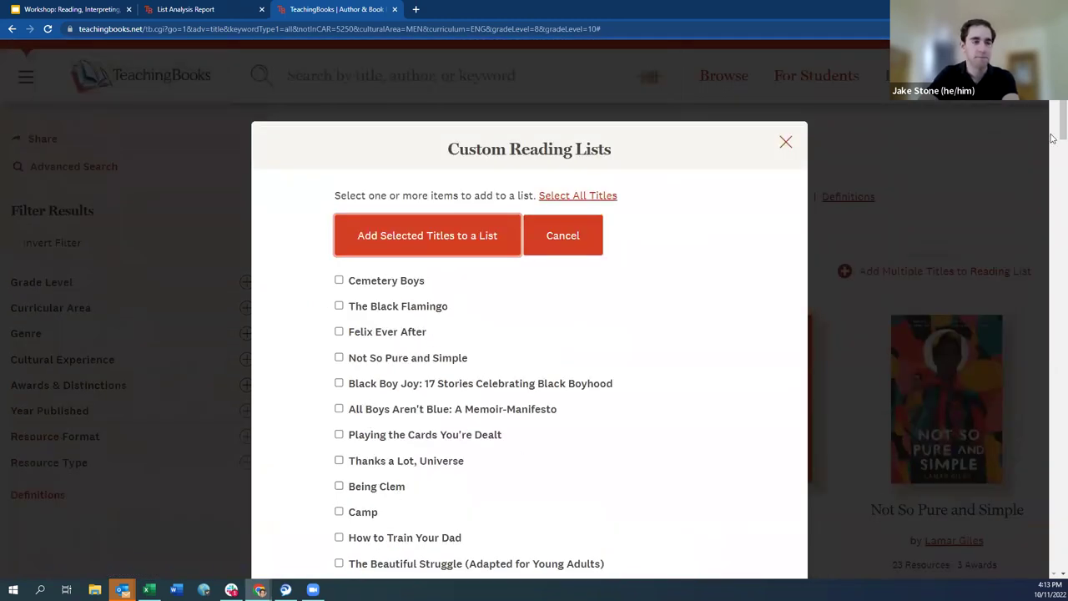
pyautogui.scroll(-1, 1052, 139)
pyautogui.scroll(-2, 1052, 146)
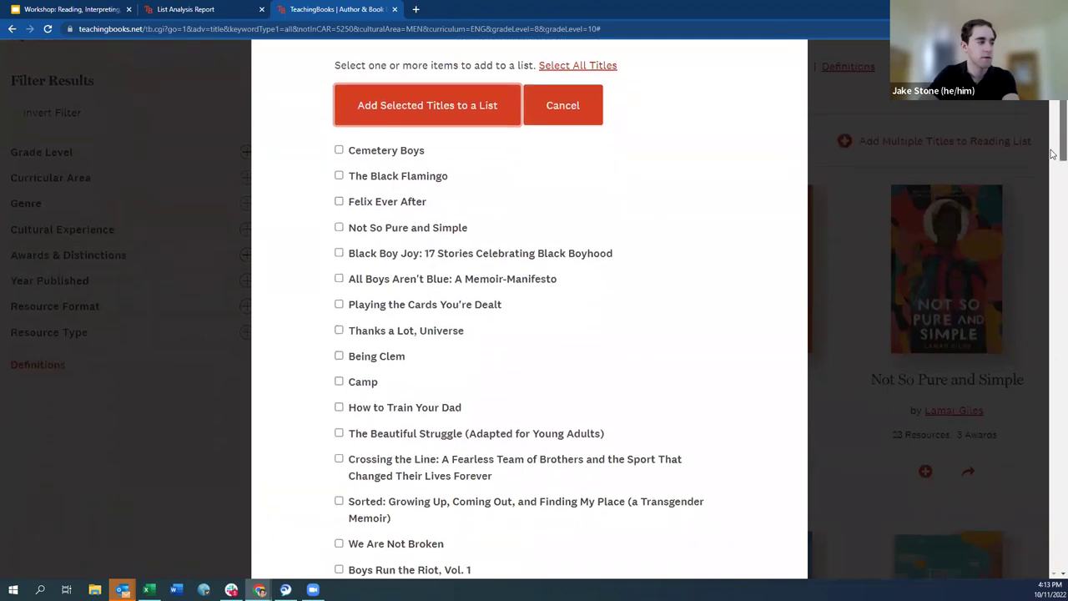
pyautogui.scroll(-1, 1052, 163)
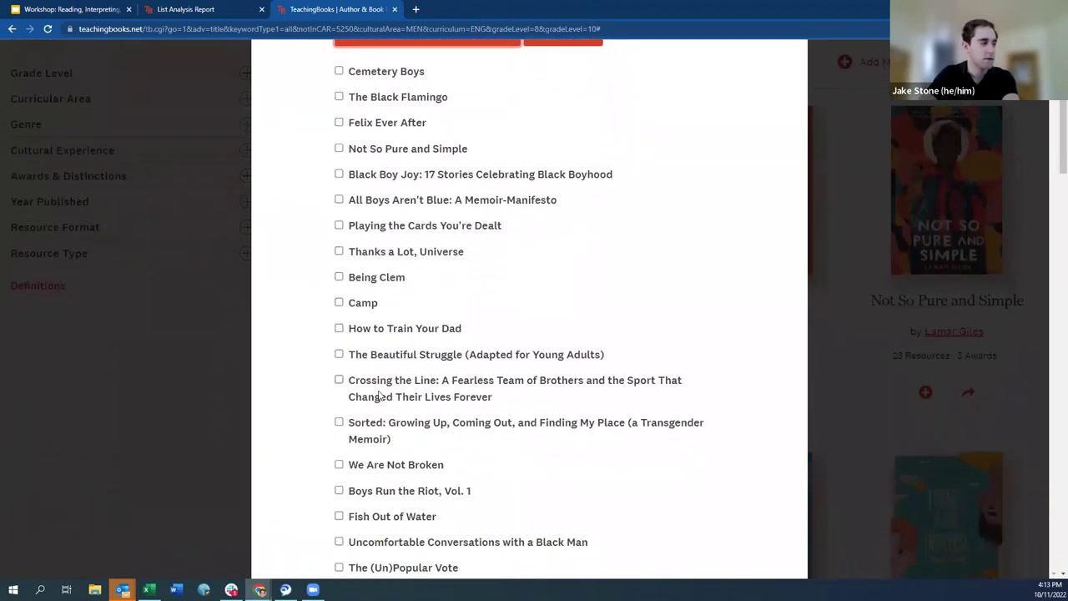
# - Select Black Boy Joy, Fish Out of Water, Crossing the Line, Sorted and How to Train Your Dad for the reading list
pyautogui.click(339, 174)
pyautogui.click(340, 516)
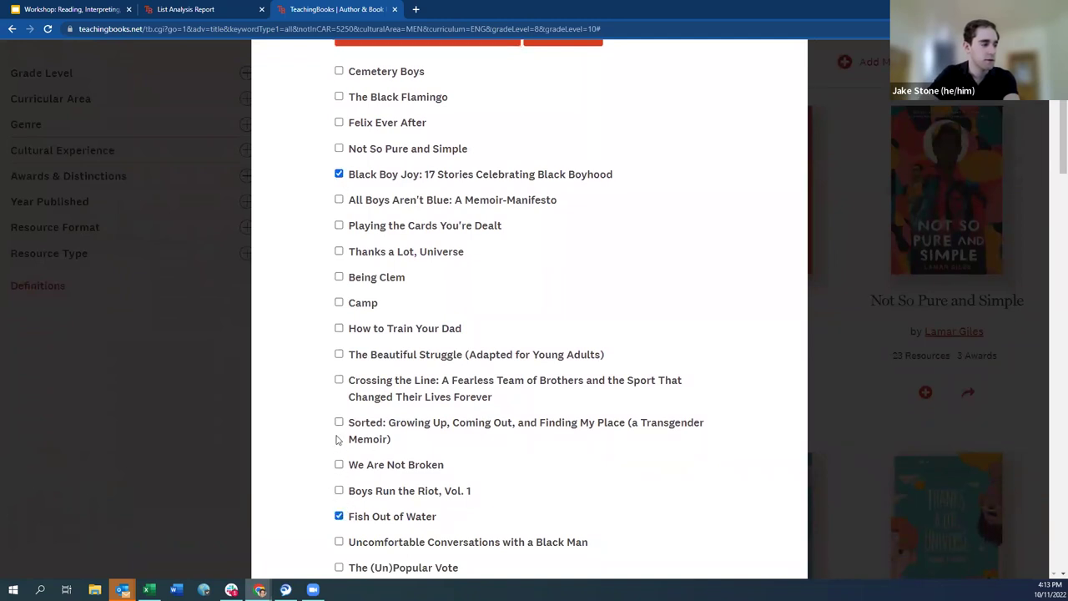
pyautogui.click(339, 380)
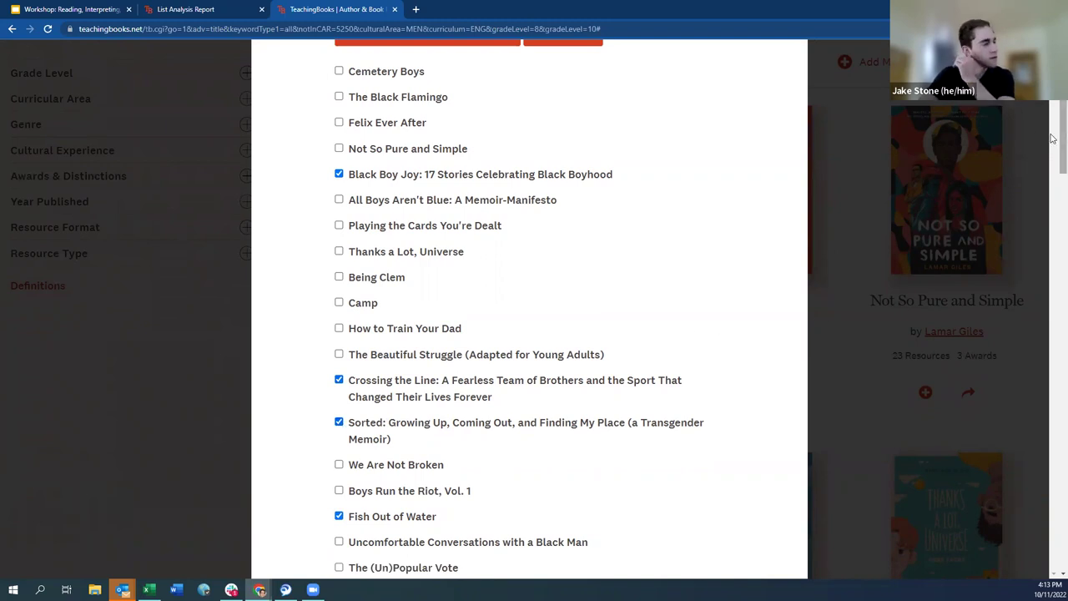
pyautogui.moveTo(1053, 138); pyautogui.dragTo(1053, 162)
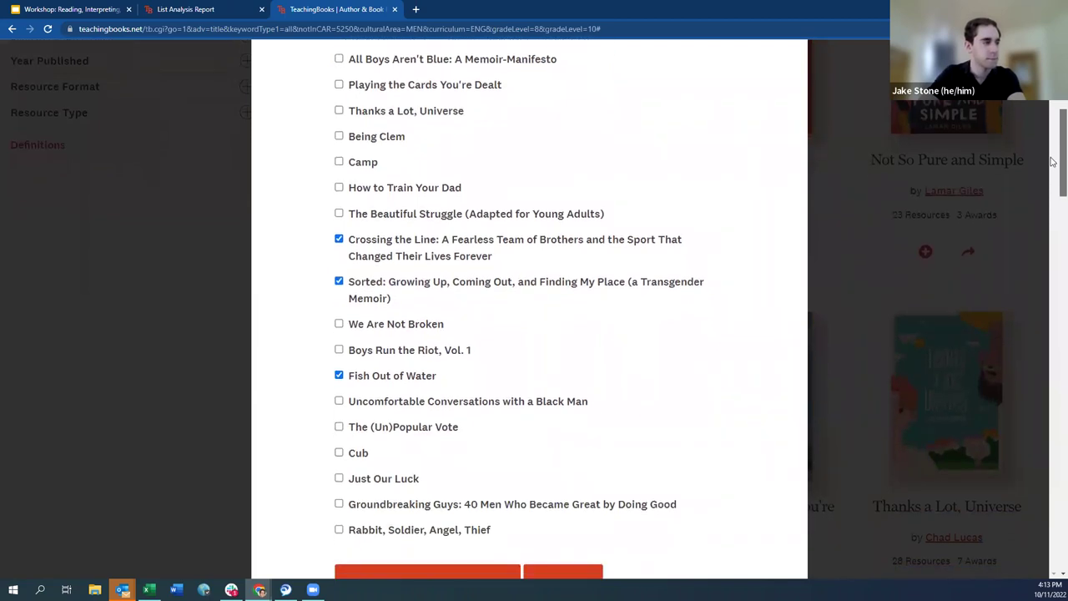
pyautogui.moveTo(1053, 161); pyautogui.dragTo(1053, 150)
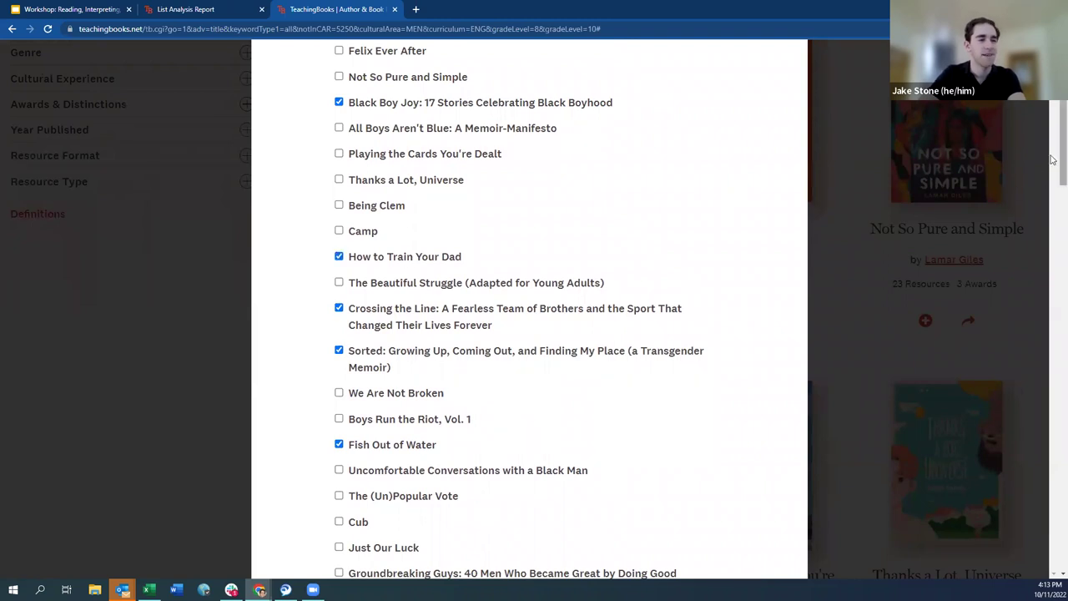
# - Proceed with adding the selected titles to a new list and name it "Men / Boys for 10/11 Workshop"
pyautogui.scroll(4, 1025, 121)
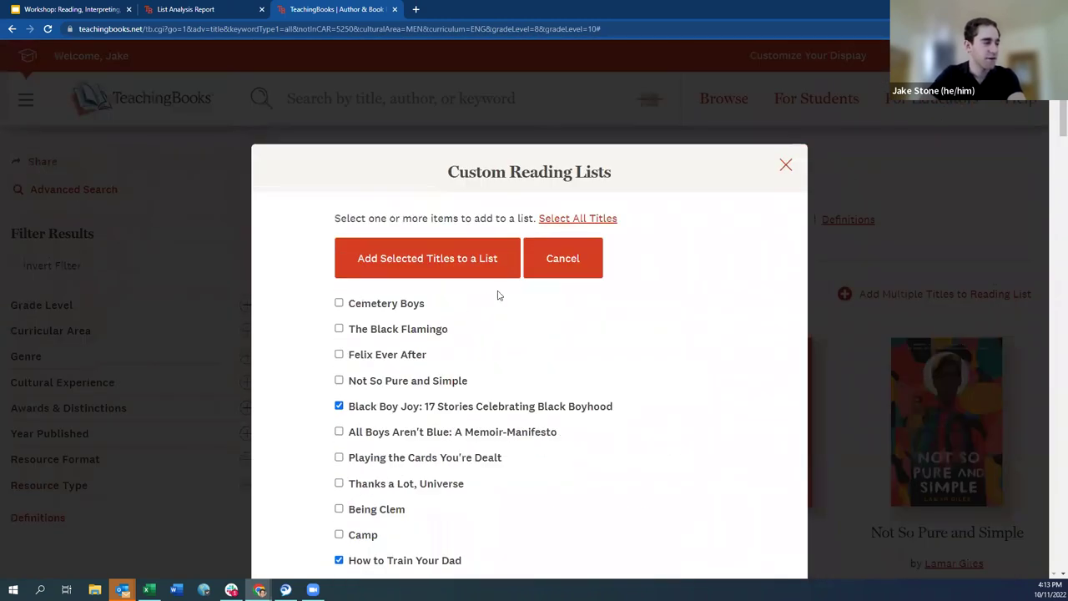
pyautogui.click(370, 257)
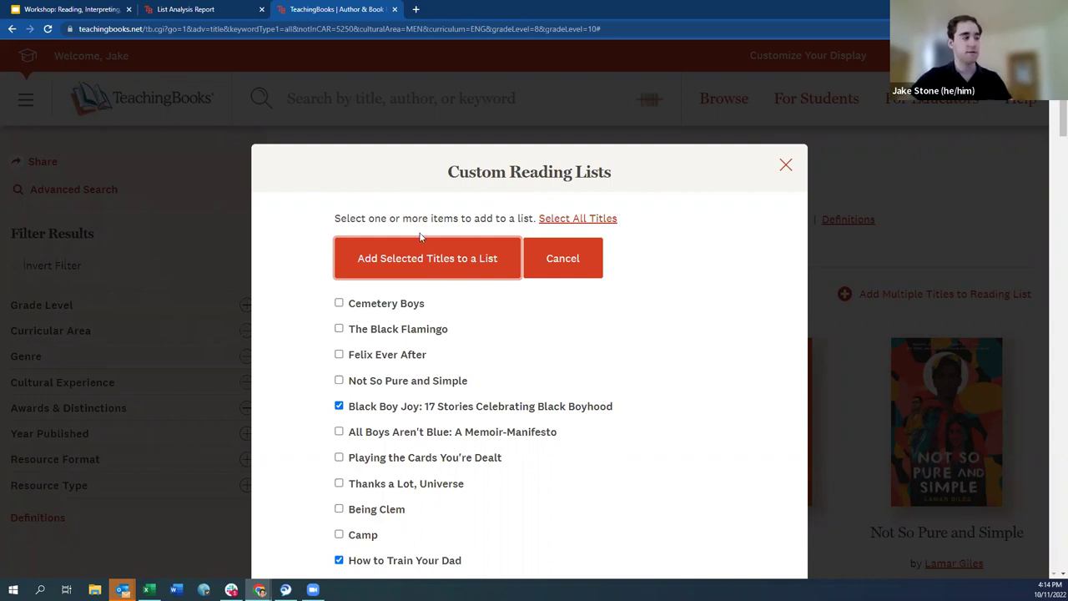
pyautogui.click(363, 267)
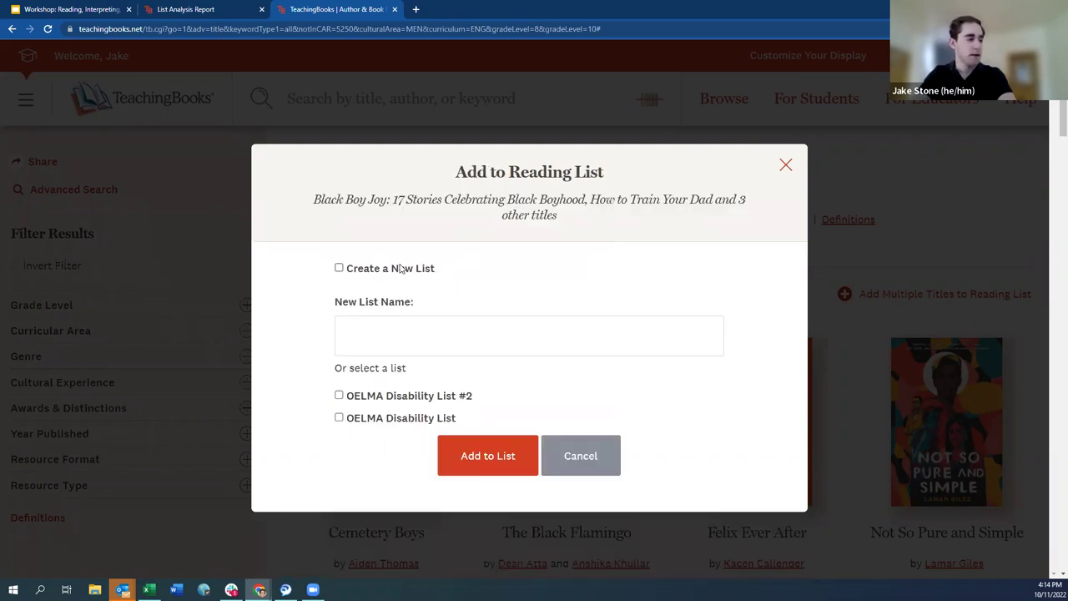
pyautogui.click(397, 268)
pyautogui.click(439, 328)
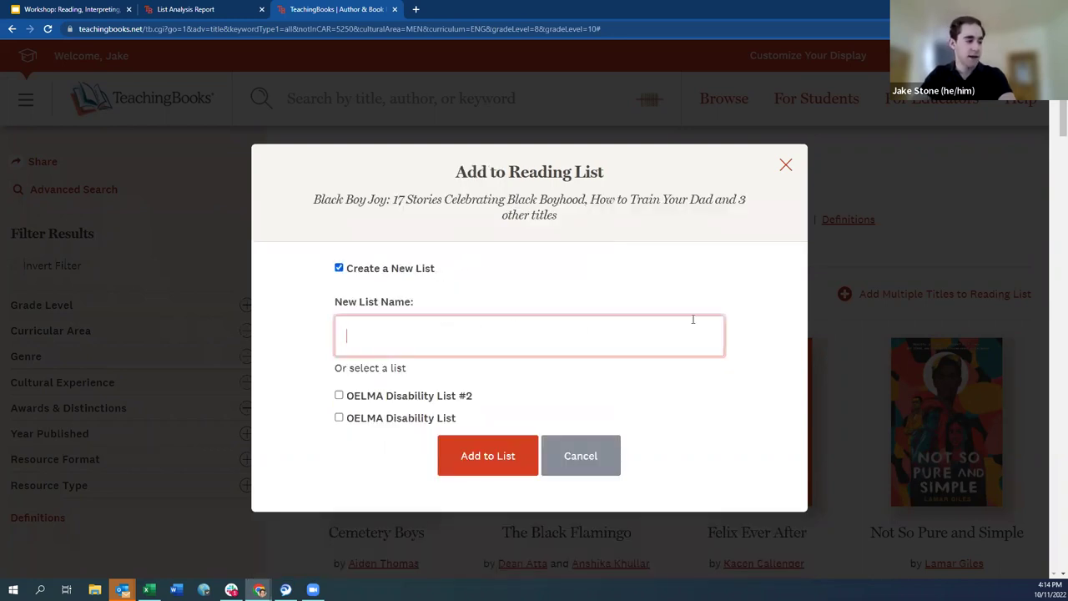
pyautogui.write('Men ')
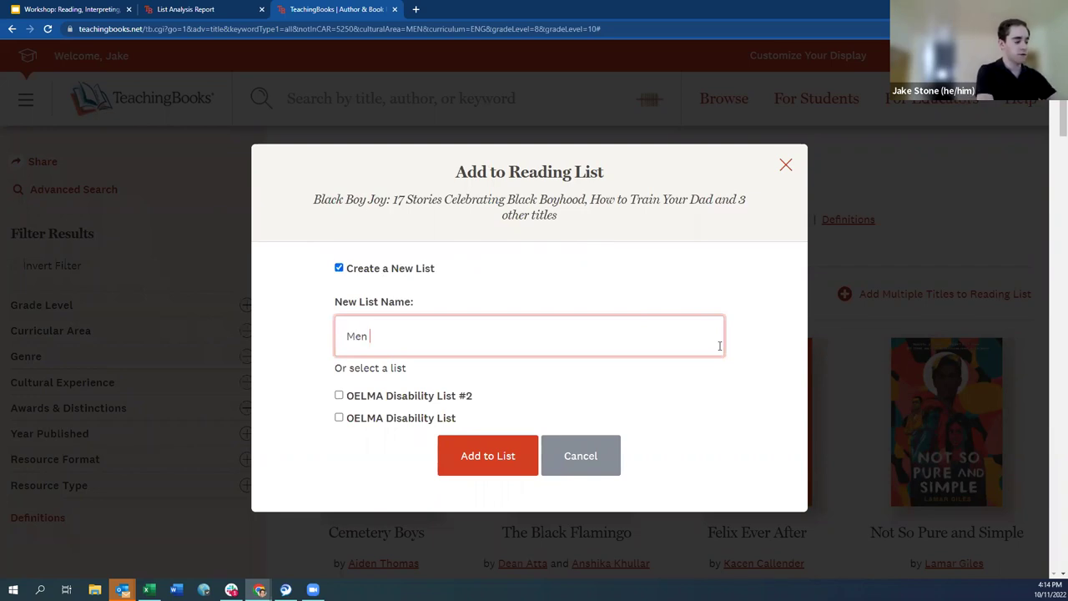
pyautogui.write('/ Boys for')
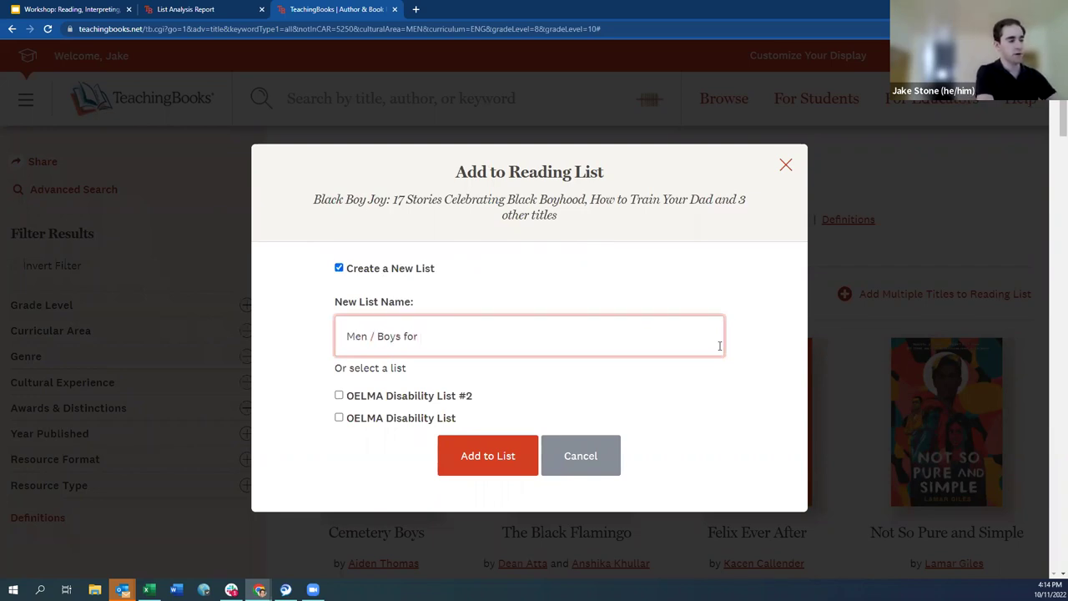
pyautogui.write(' 10/11 Workshop')
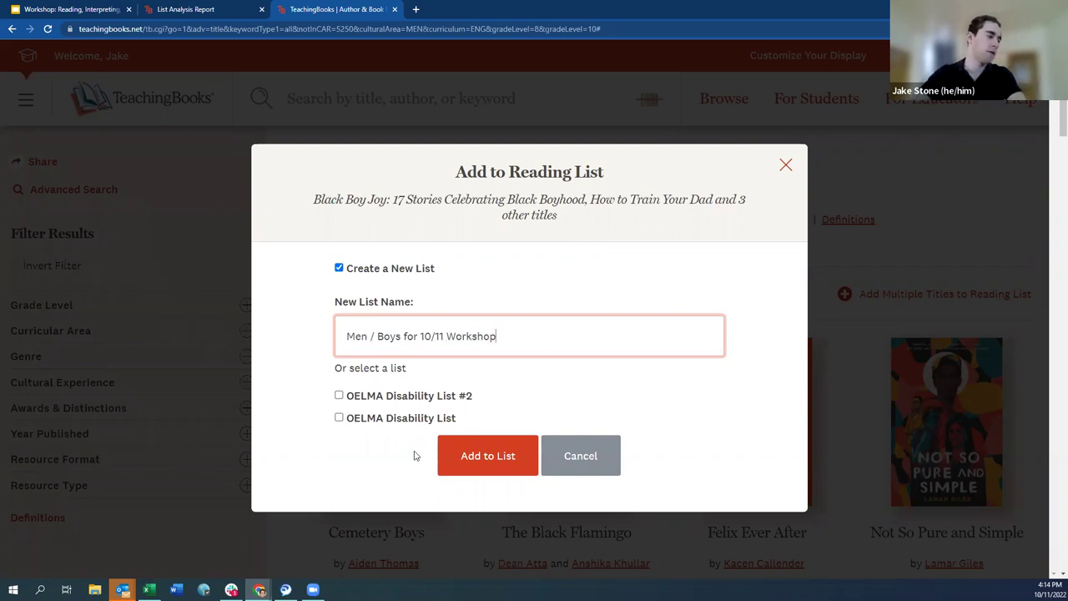
# - Change the new list's name to "New Titles for 10/11 Workshop" and add the selected titles to it
pyautogui.moveTo(374, 336); pyautogui.dragTo(341, 336)
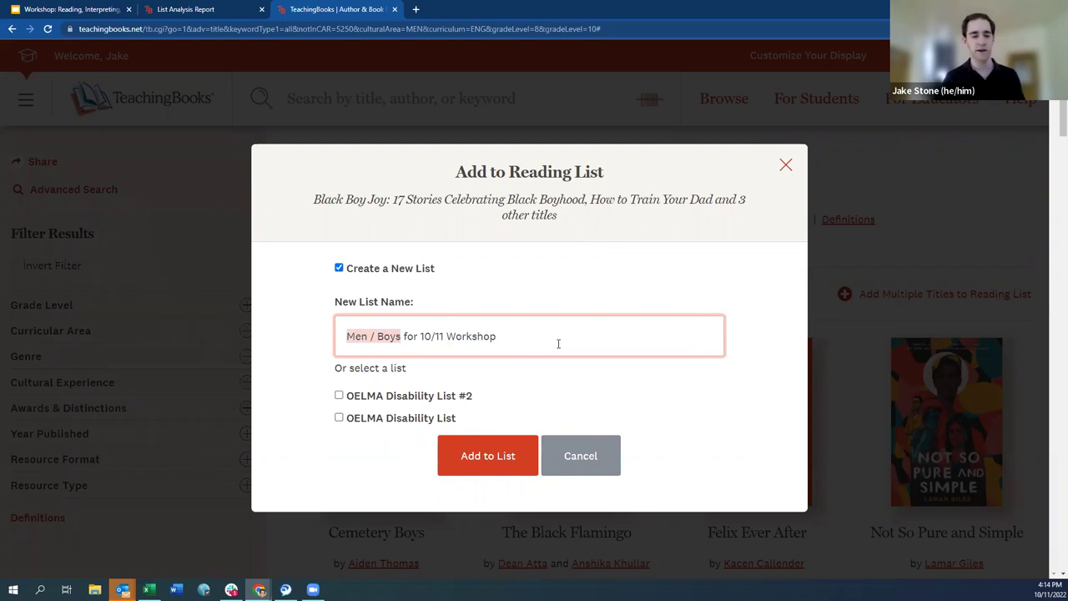
pyautogui.write('New Titles')
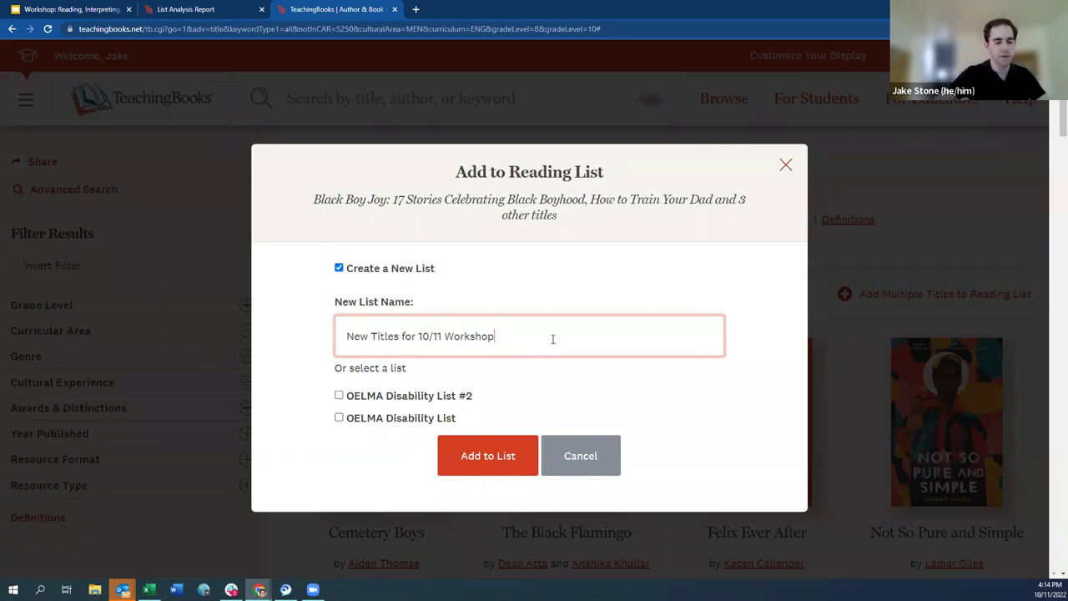
pyautogui.click(493, 462)
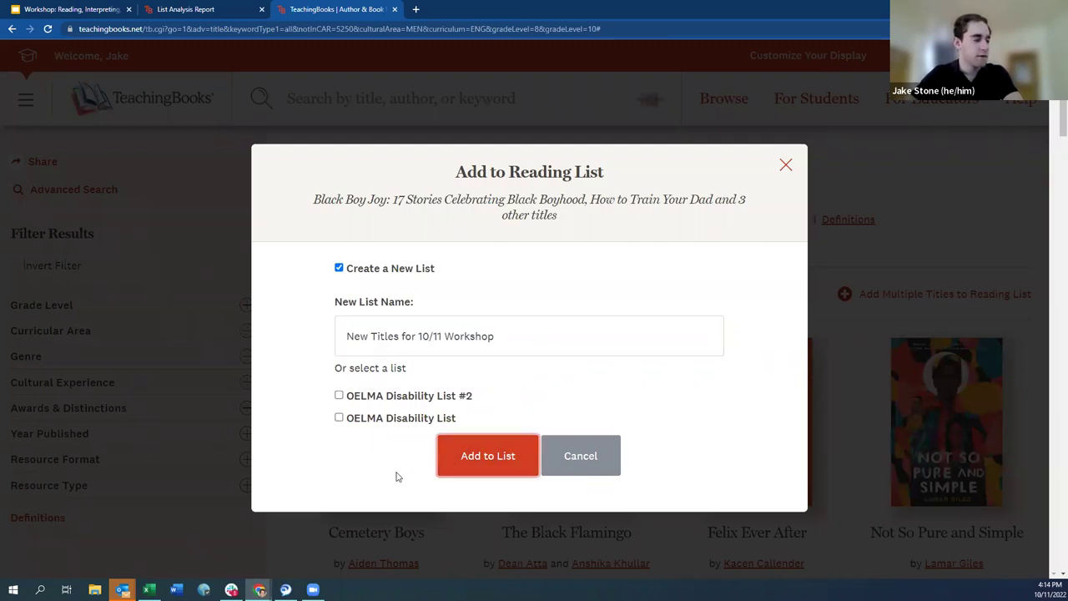
# - Confirm adding the selected titles to the new list and open the list's view and edit pages in separate browser tabs
pyautogui.click(470, 459)
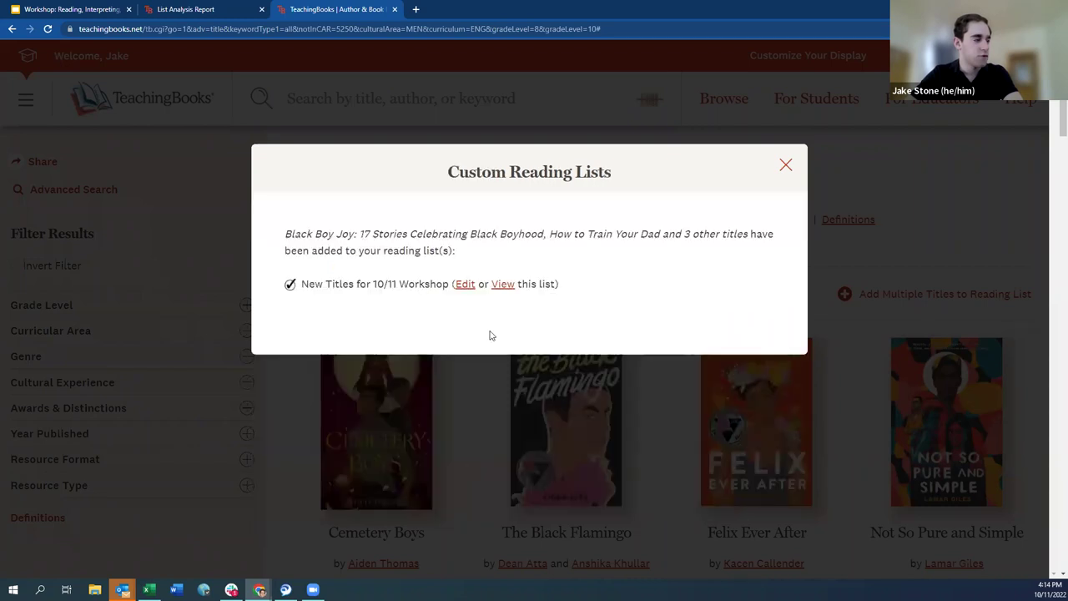
pyautogui.rightClick(504, 283)
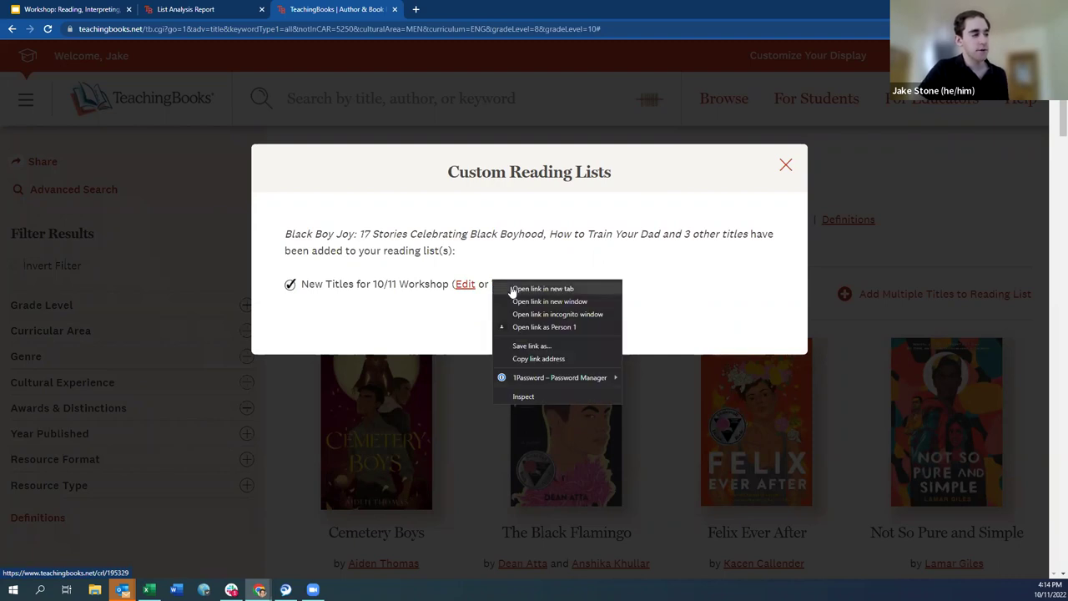
pyautogui.click(514, 289)
pyautogui.rightClick(469, 294)
pyautogui.click(480, 290)
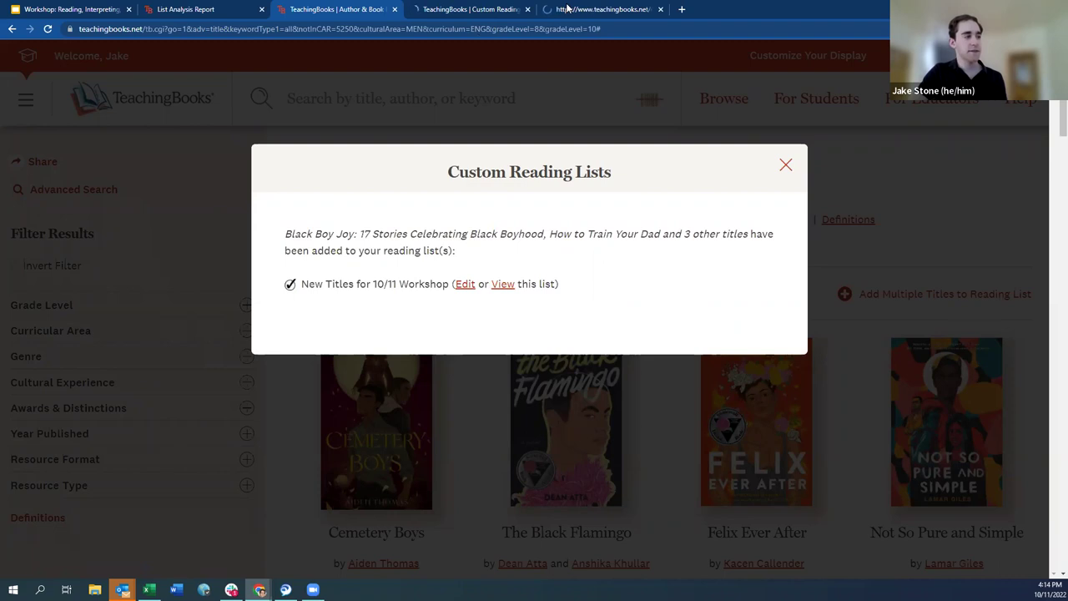
pyautogui.click(563, 6)
# - Look over the edit page of New Titles for 10/11 Workshop and search the importable TeachingBooks lists for "shark"
pyautogui.scroll(-2, 641, 237)
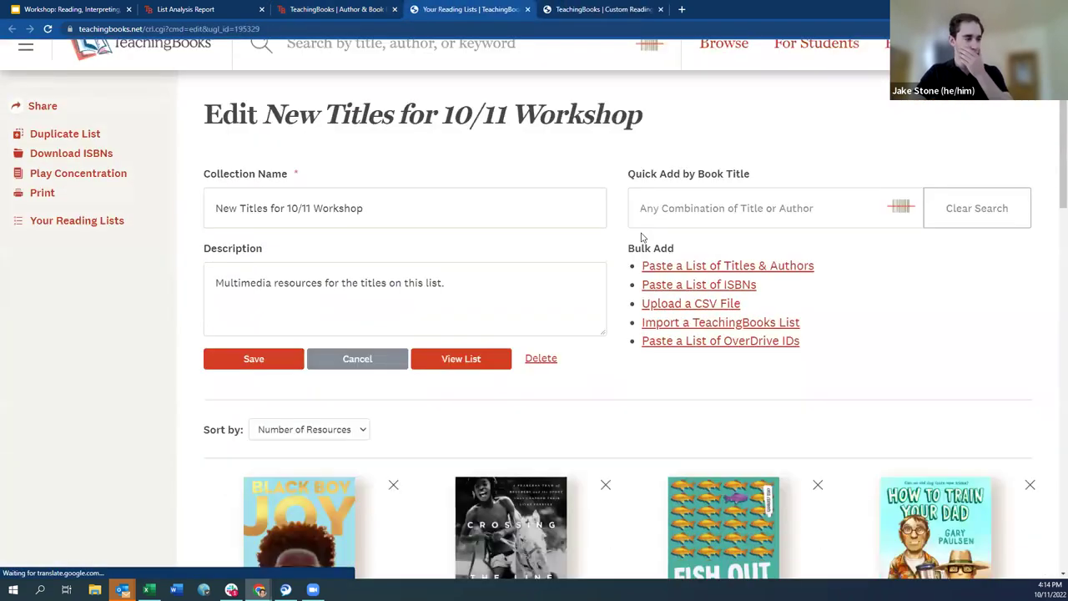
pyautogui.scroll(2, 946, 276)
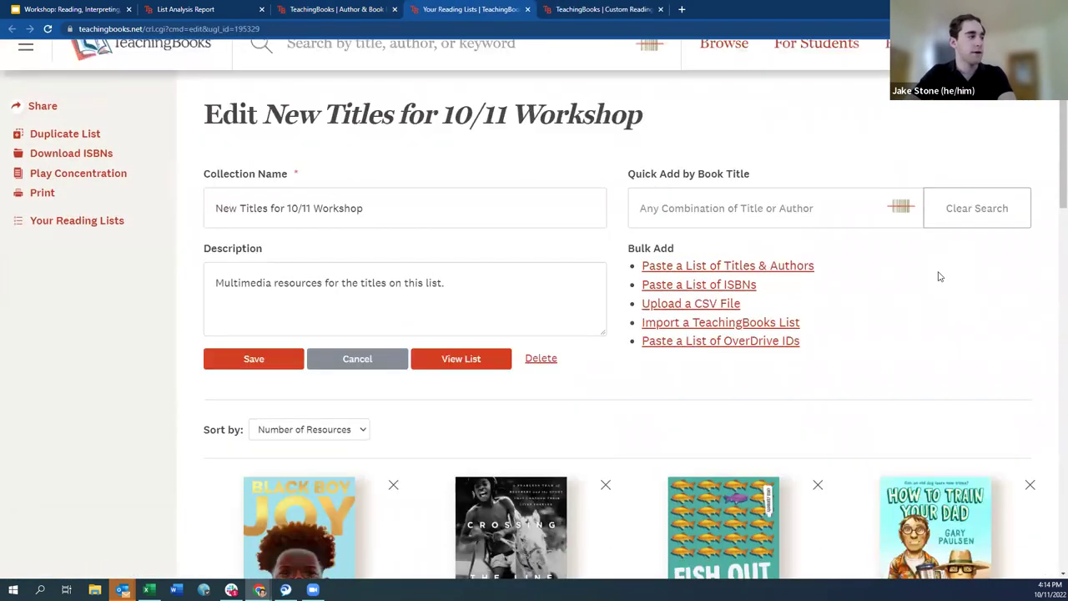
pyautogui.scroll(-2, 1053, 188)
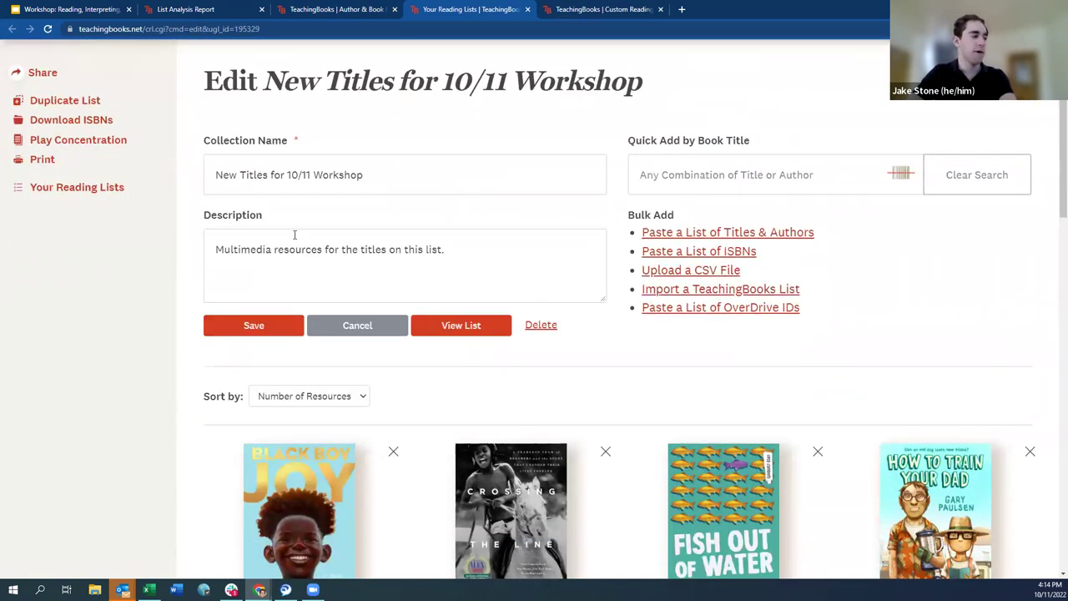
pyautogui.click(393, 450)
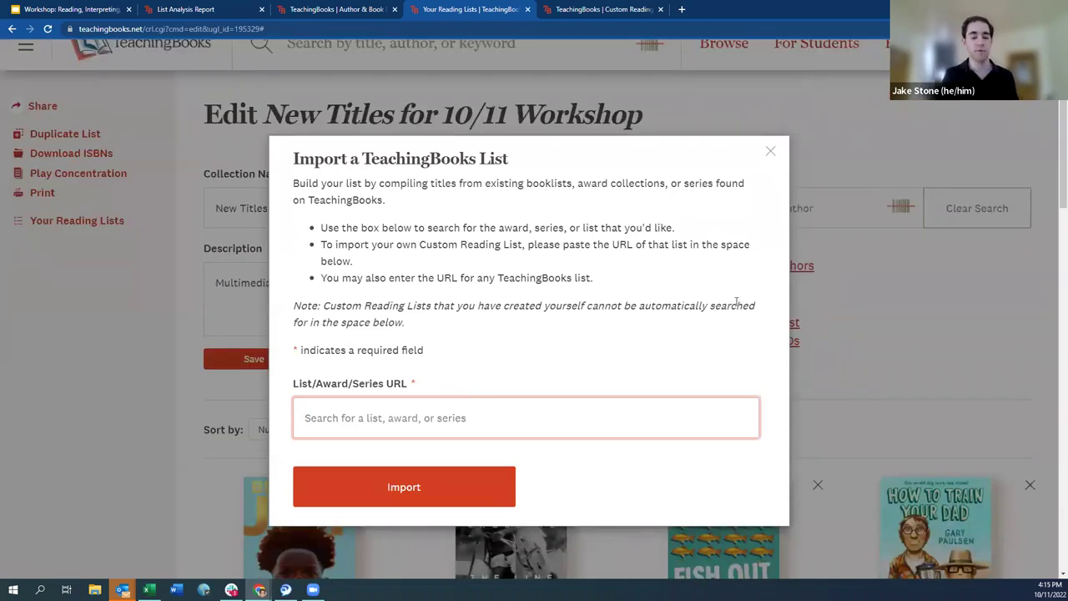
pyautogui.write('shark')
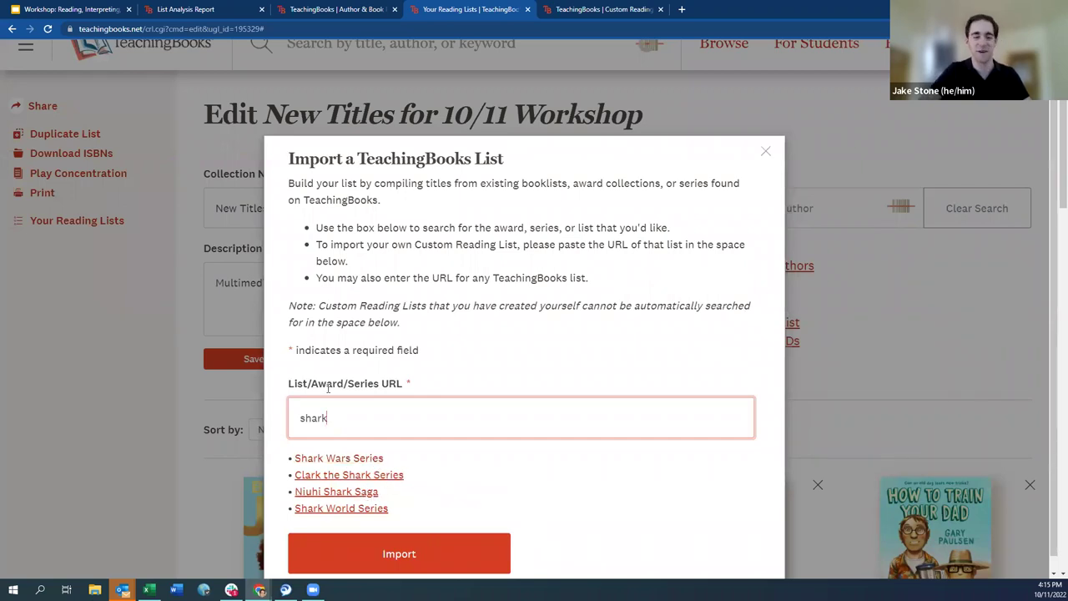
# - Search the importable TeachingBooks lists for "buckeye" instead, examine the matching lists, and close the import dialog without importing
pyautogui.moveTo(355, 411); pyautogui.dragTo(280, 398)
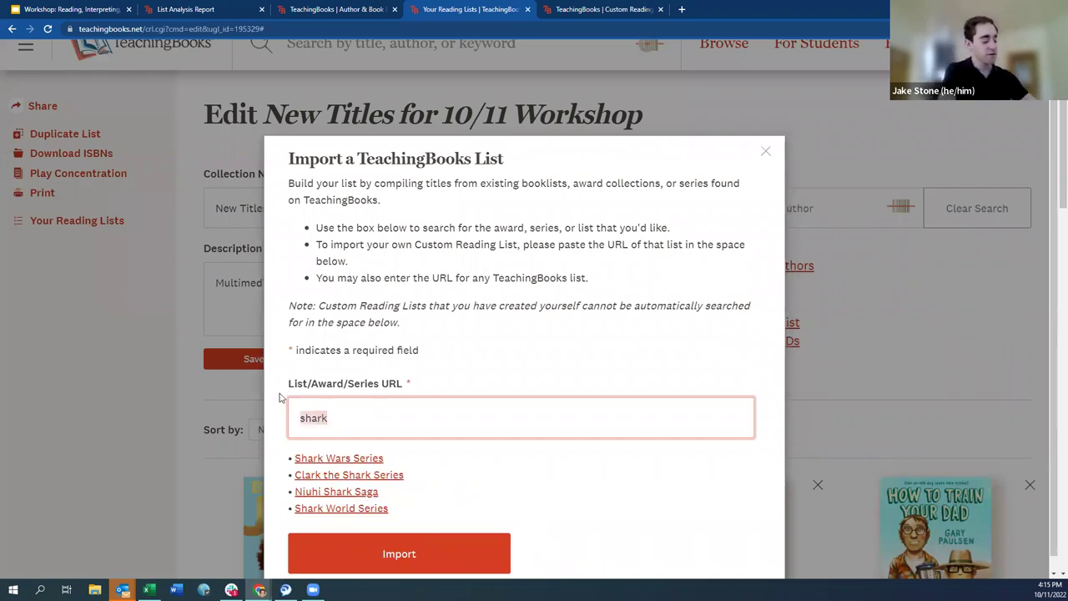
pyautogui.press('BackSpace')
pyautogui.write('bucke')
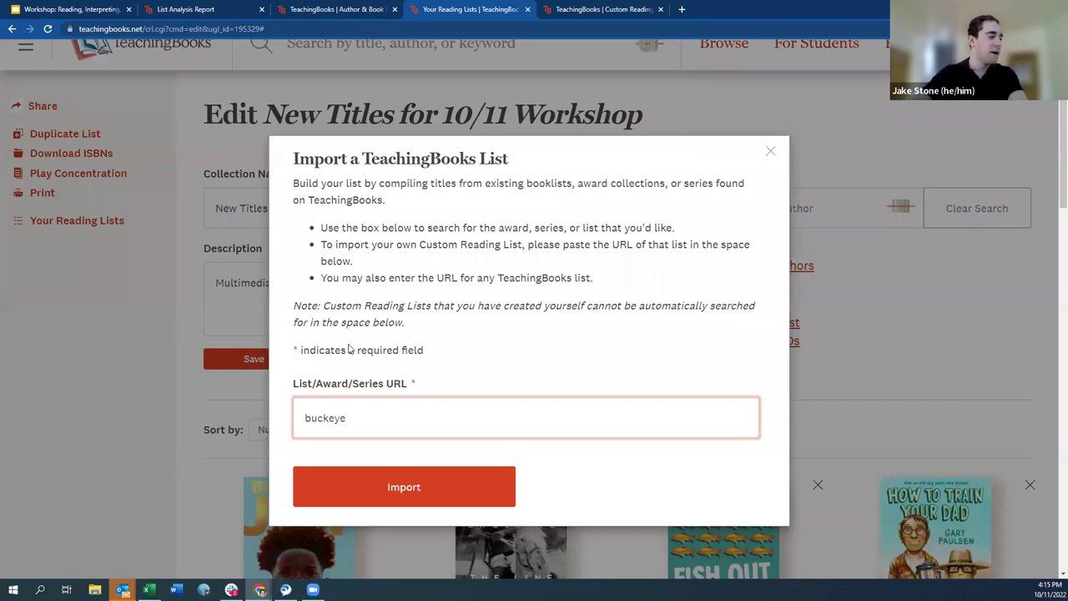
pyautogui.write('ye')
pyautogui.scroll(-1, 441, 412)
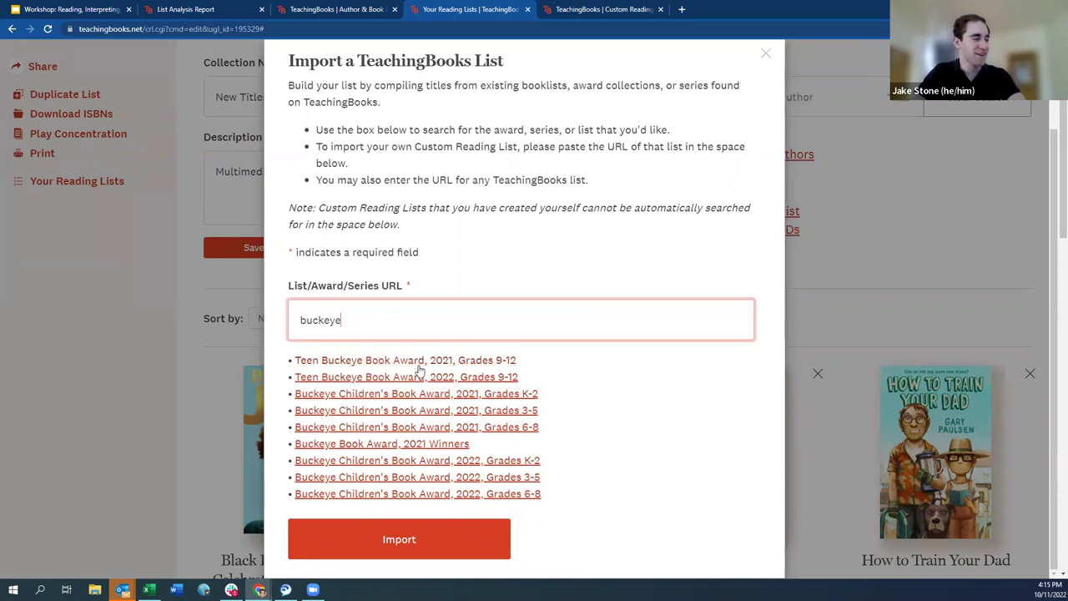
pyautogui.scroll(1, 756, 134)
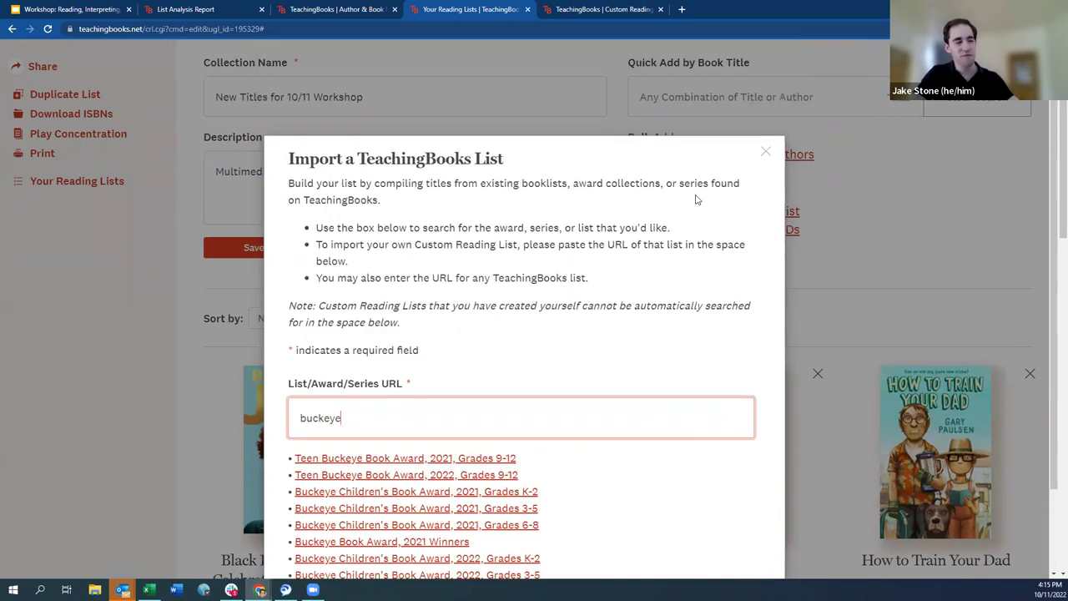
pyautogui.scroll(-1, 592, 328)
pyautogui.scroll(1, 680, 277)
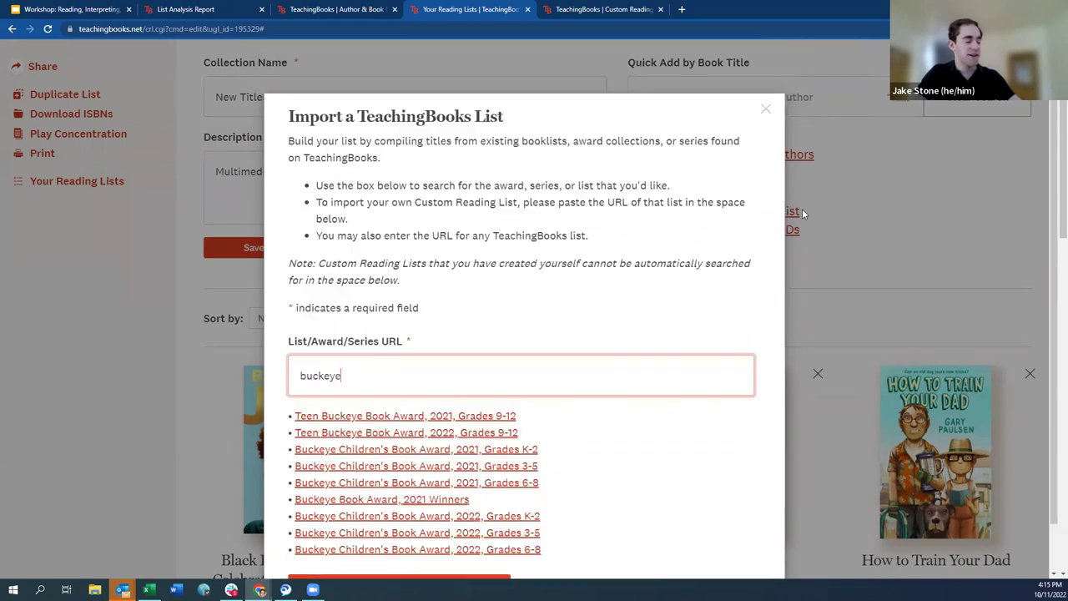
pyautogui.click(767, 155)
# - Try the bulk add of titles and authors with "Wonder" and "Palacio", closing it without importing
pyautogui.click(750, 325)
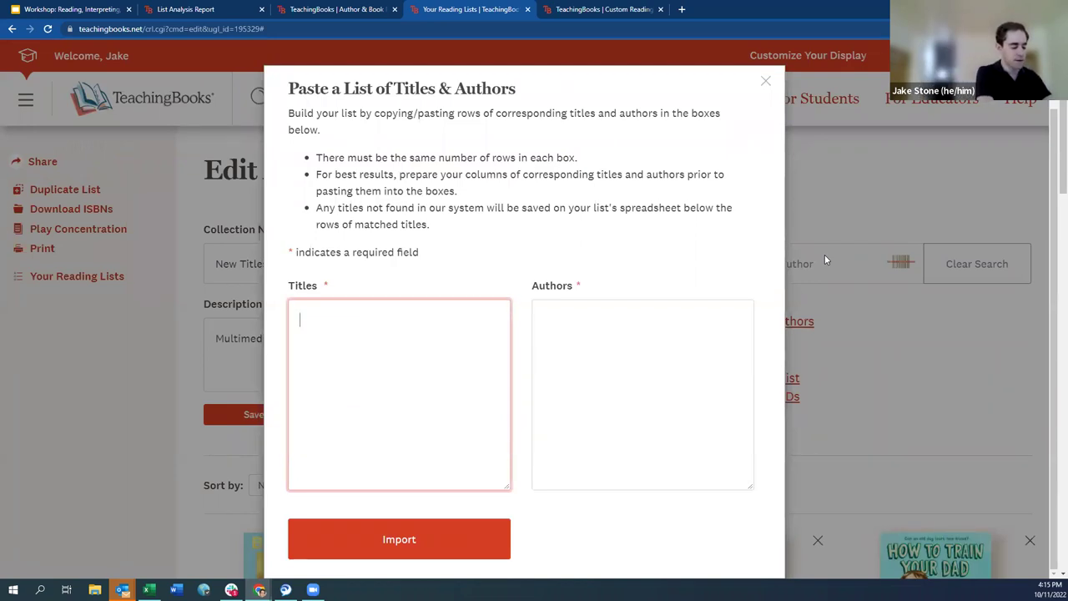
pyautogui.write('Wonder')
pyautogui.press('Tab')
pyautogui.write('Palacio')
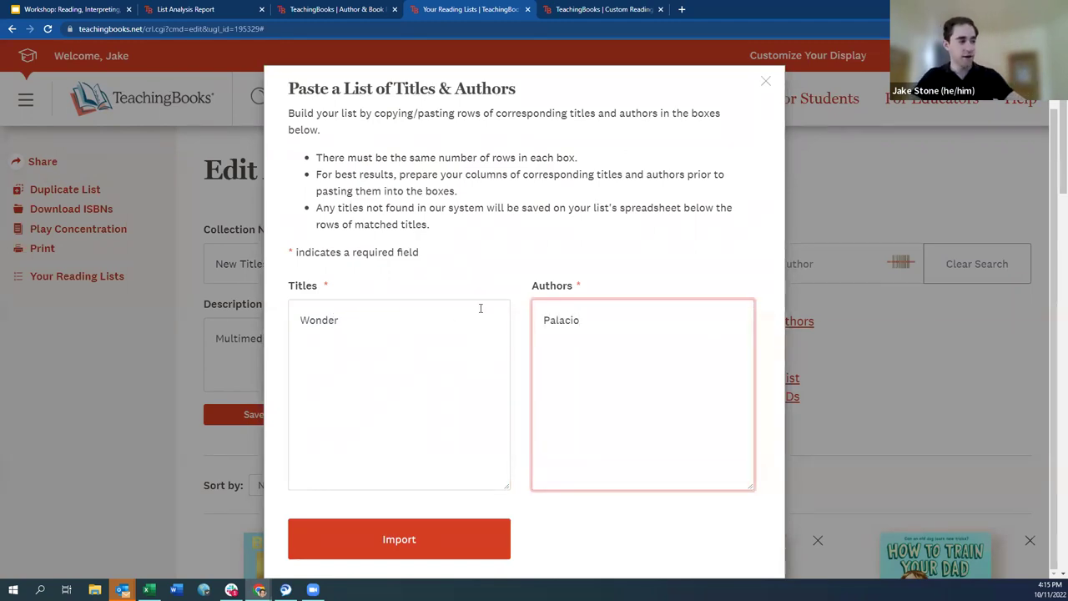
pyautogui.click(763, 80)
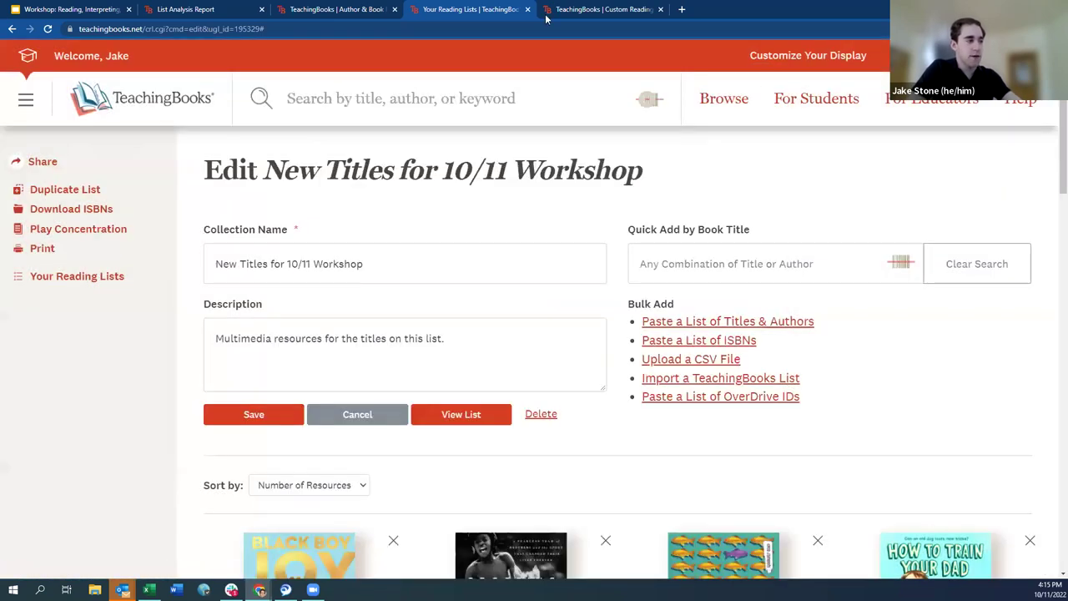
# - Look over the view page of New Titles for 10/11 Workshop and check its option for adding the list to a List Analysis Report
pyautogui.moveTo(539, 10); pyautogui.dragTo(467, 12)
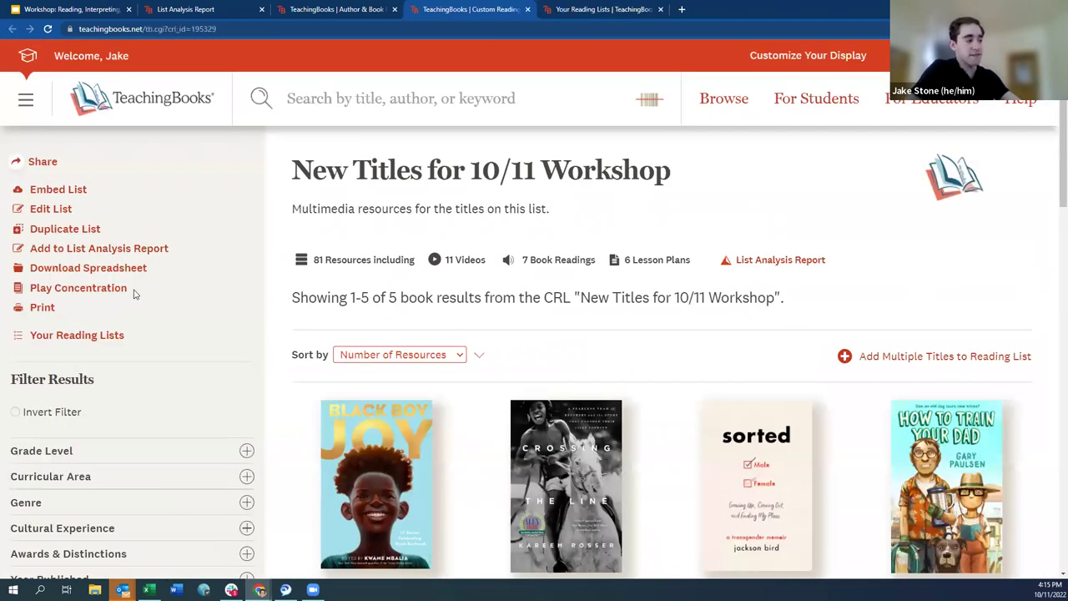
pyautogui.scroll(-2, 559, 303)
pyautogui.scroll(1, 1001, 239)
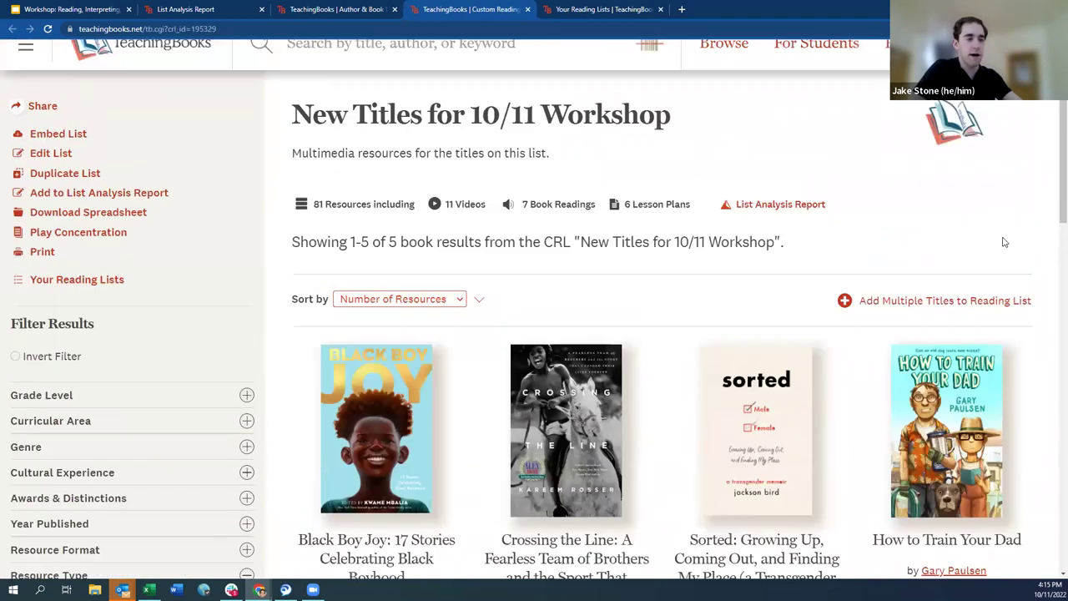
pyautogui.click(123, 194)
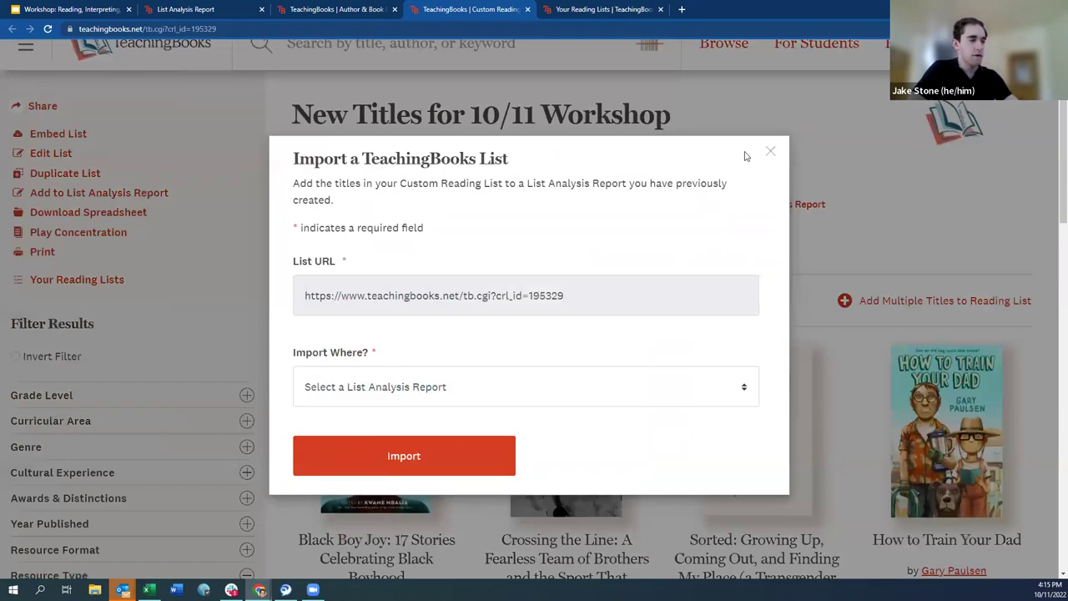
pyautogui.click(769, 155)
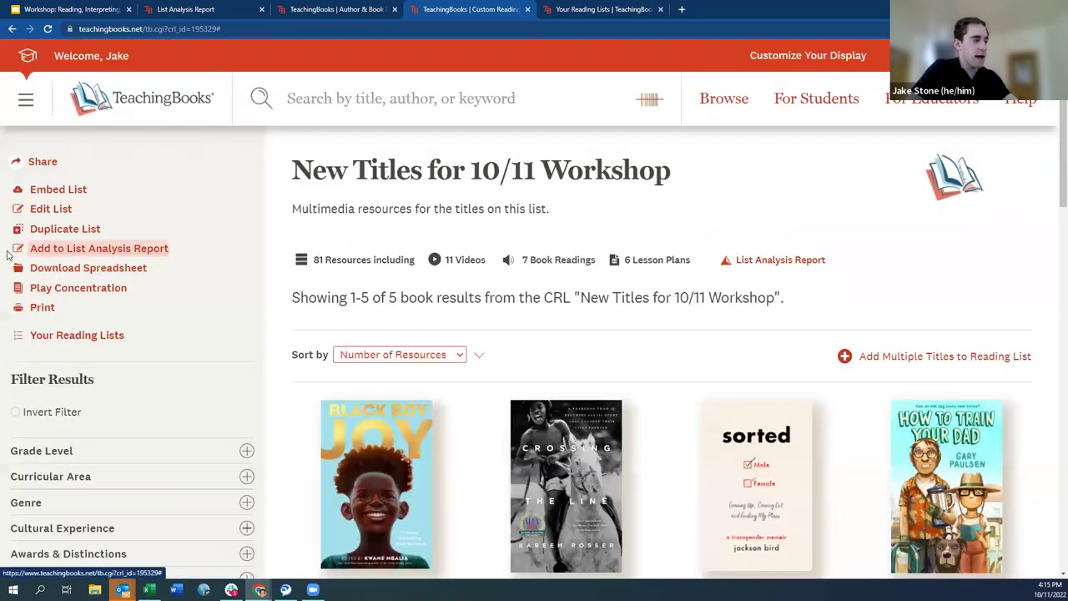
# - Start importing this reading list into the "Thematic Workshop - Crowdsourced List (Weeded)" List Analysis Report
pyautogui.click(92, 249)
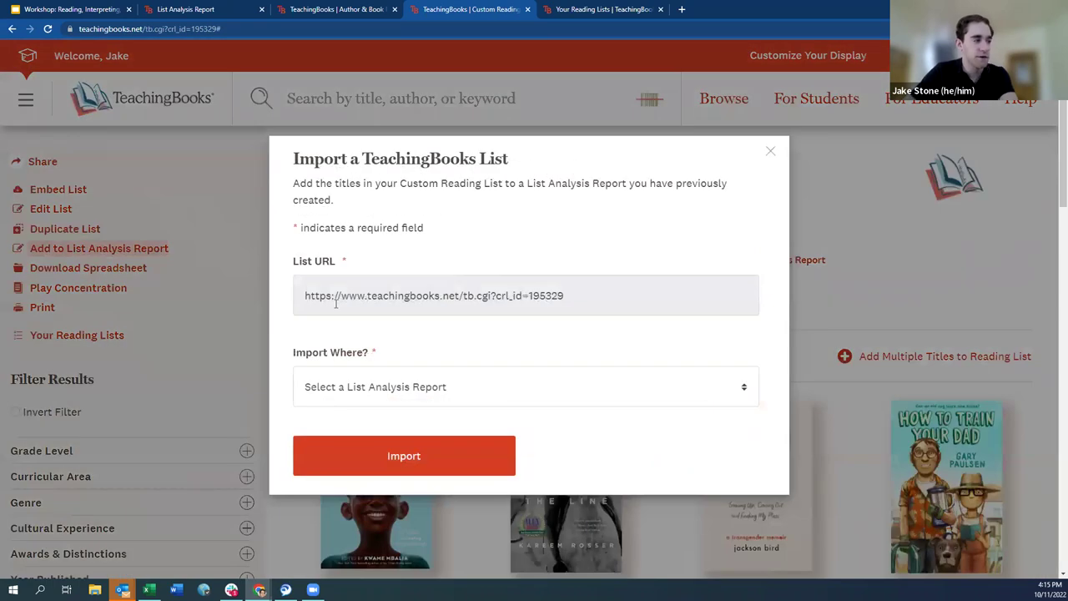
pyautogui.click(454, 380)
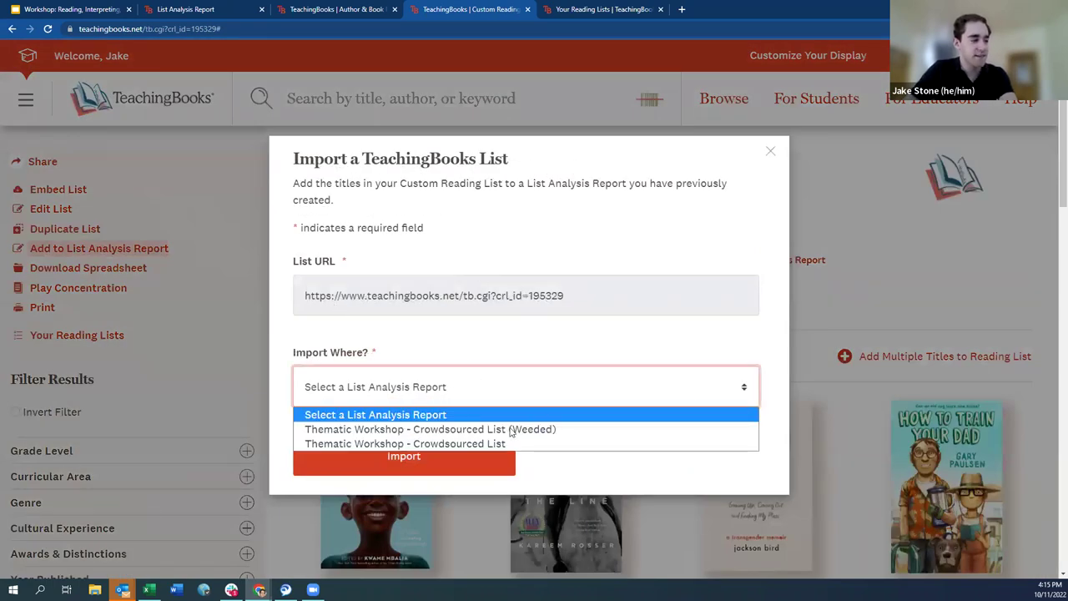
pyautogui.scroll(-1, 490, 387)
pyautogui.click(491, 386)
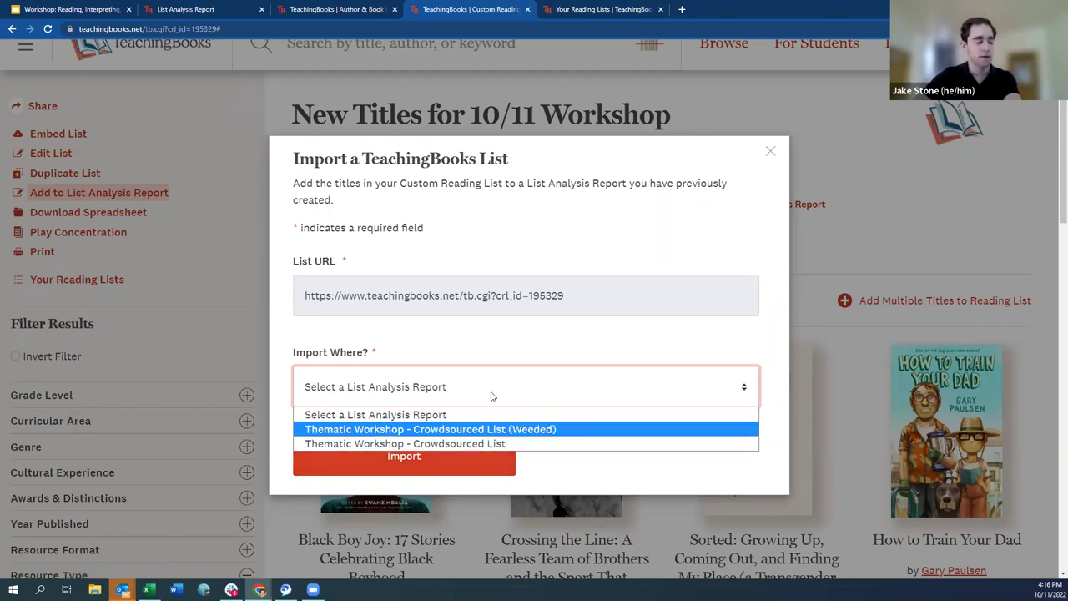
# - Import the reading list into the "Thematic Workshop - Crowdsourced List (Weeded)" report and highlight the name of the new report version
pyautogui.click(378, 430)
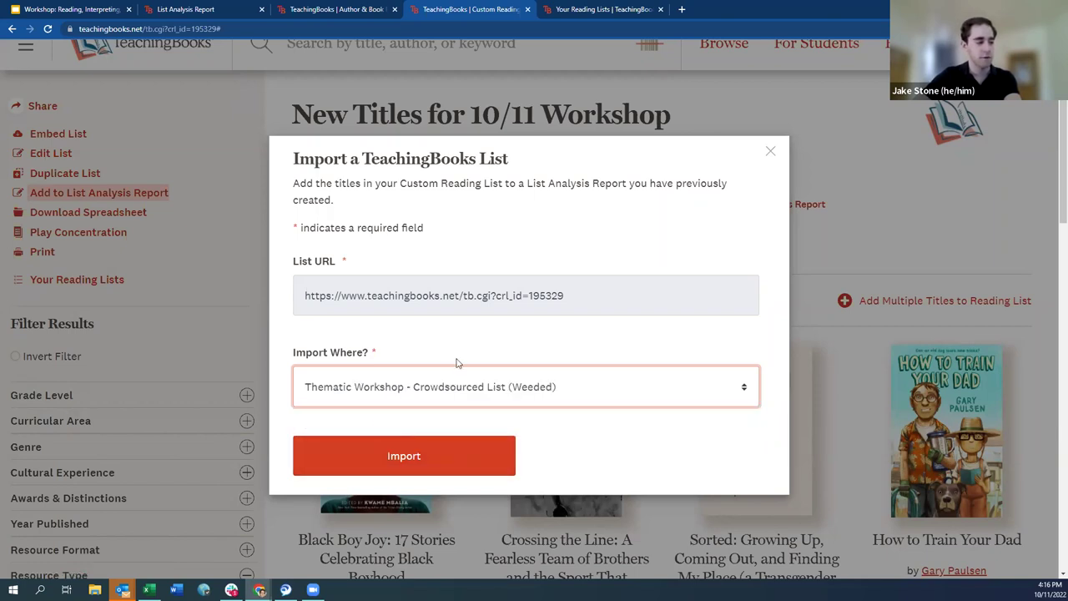
pyautogui.click(436, 453)
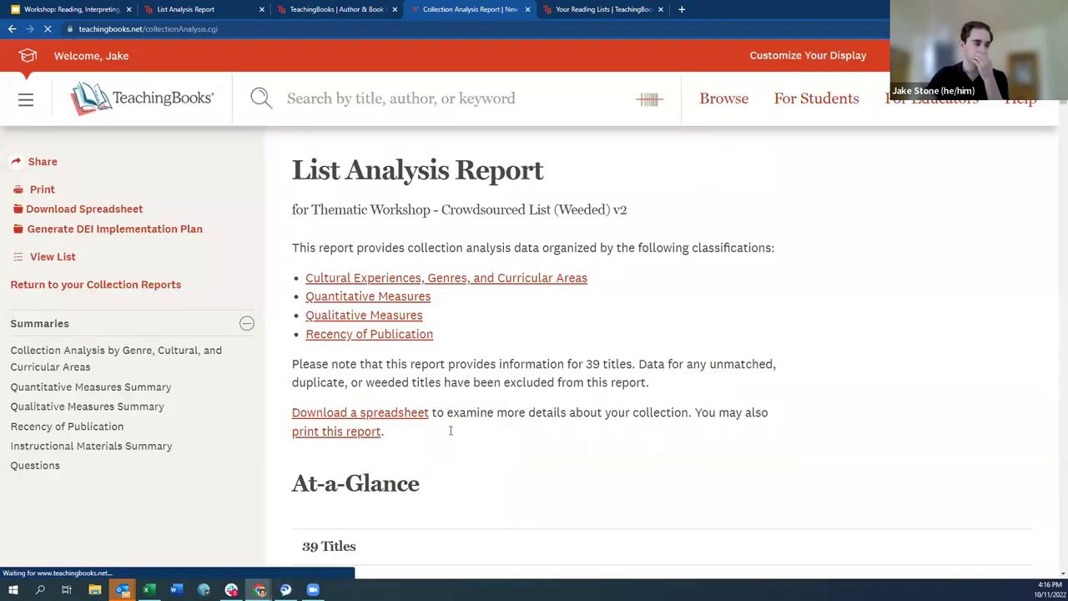
pyautogui.moveTo(633, 210); pyautogui.dragTo(615, 211)
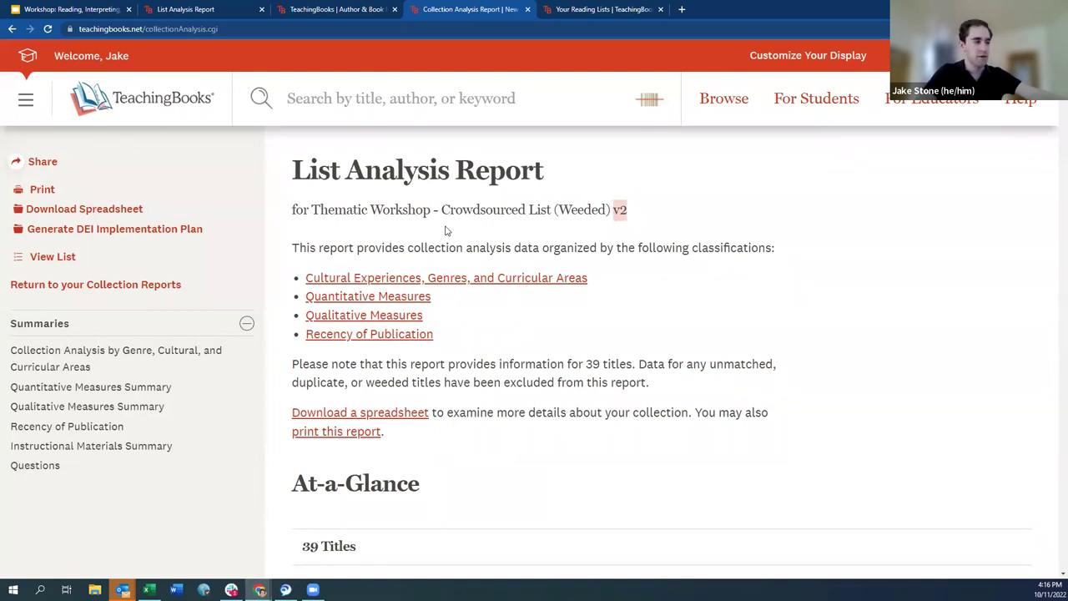
pyautogui.click(312, 210)
pyautogui.moveTo(312, 210); pyautogui.dragTo(633, 217)
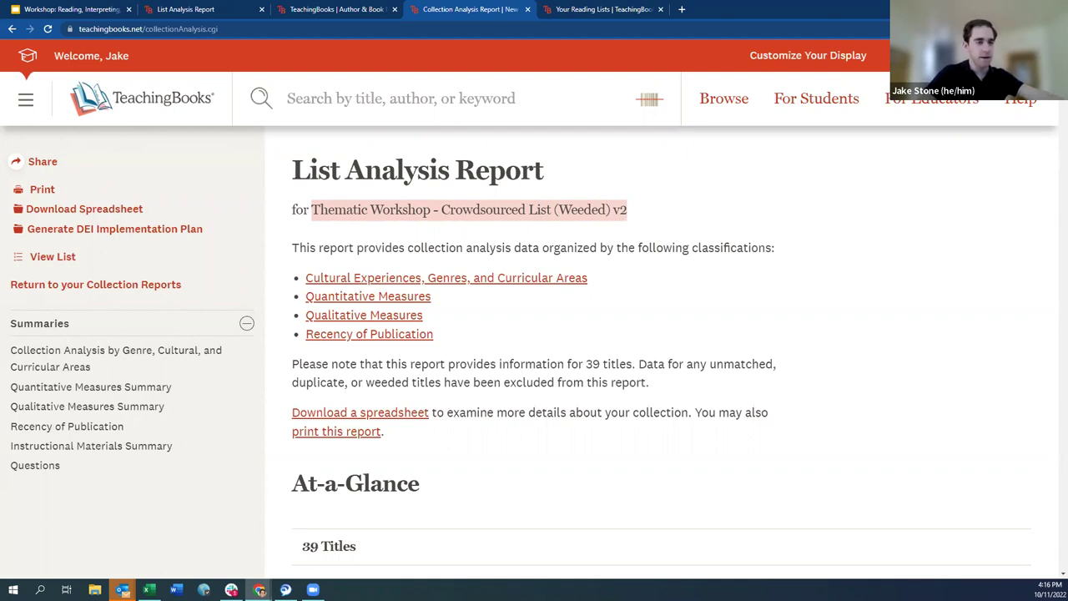
# - Examine the At-a-Glance figures for genres, cultural experiences, diverse books, fiction books and median publication year, highlighting each one discussed
pyautogui.scroll(-4, 534, 309)
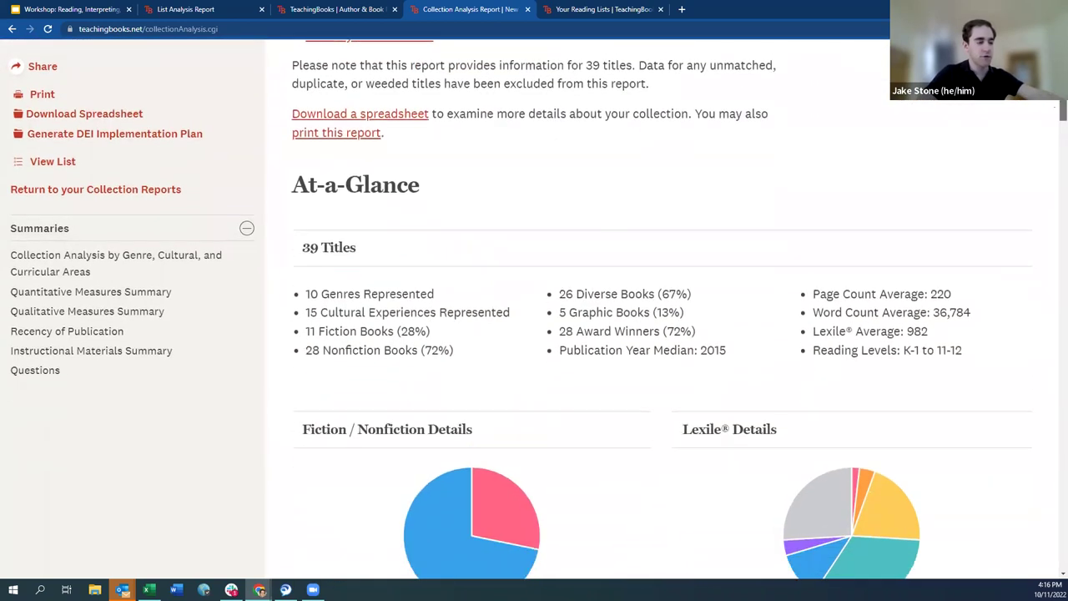
pyautogui.doubleClick(310, 287)
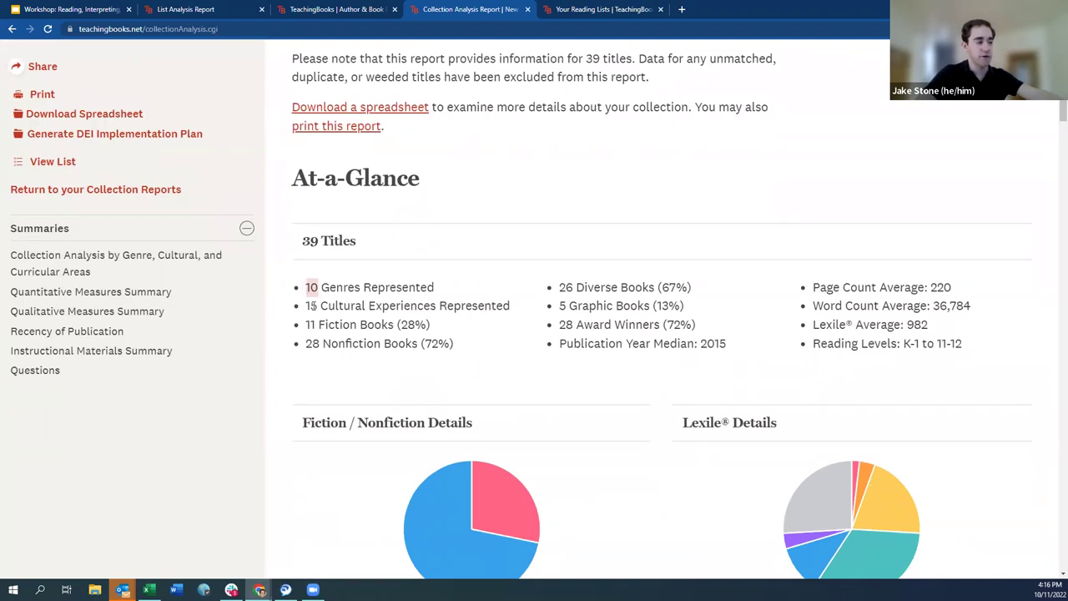
pyautogui.doubleClick(311, 305)
pyautogui.doubleClick(672, 286)
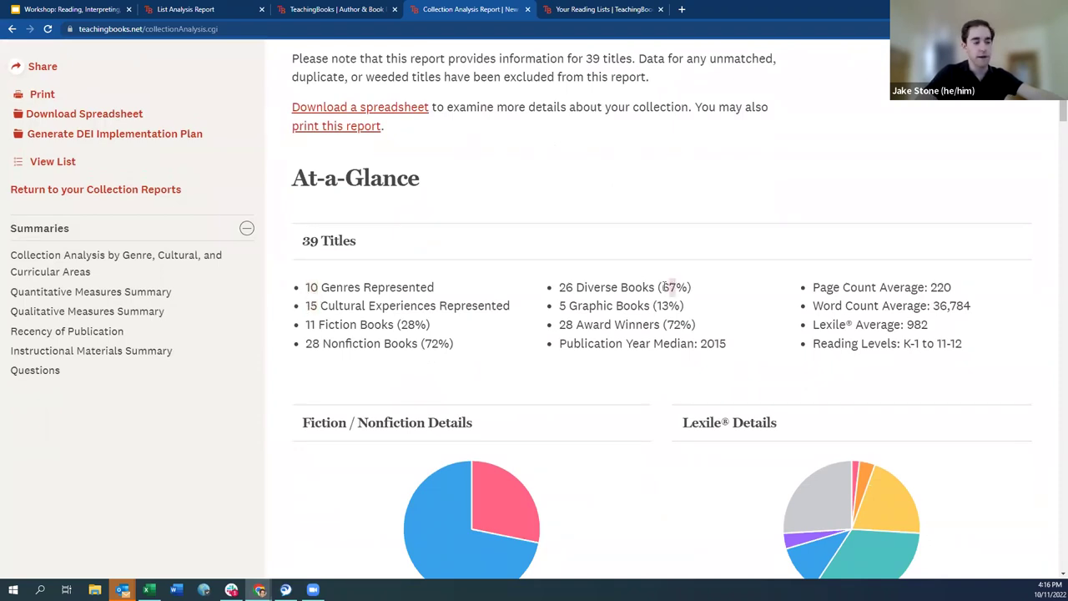
pyautogui.doubleClick(310, 324)
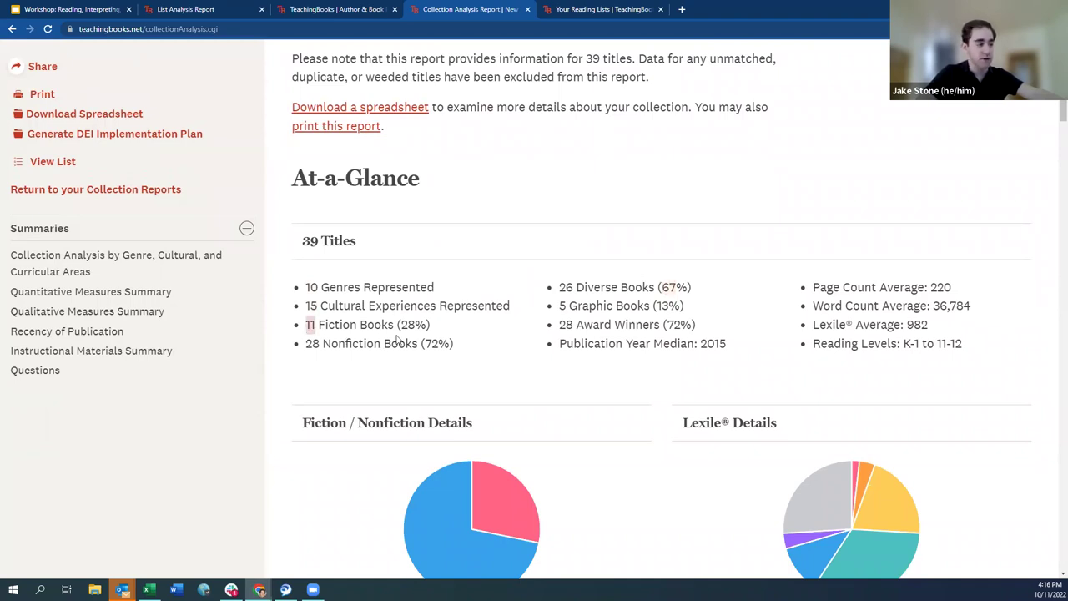
pyautogui.moveTo(729, 348); pyautogui.dragTo(718, 343)
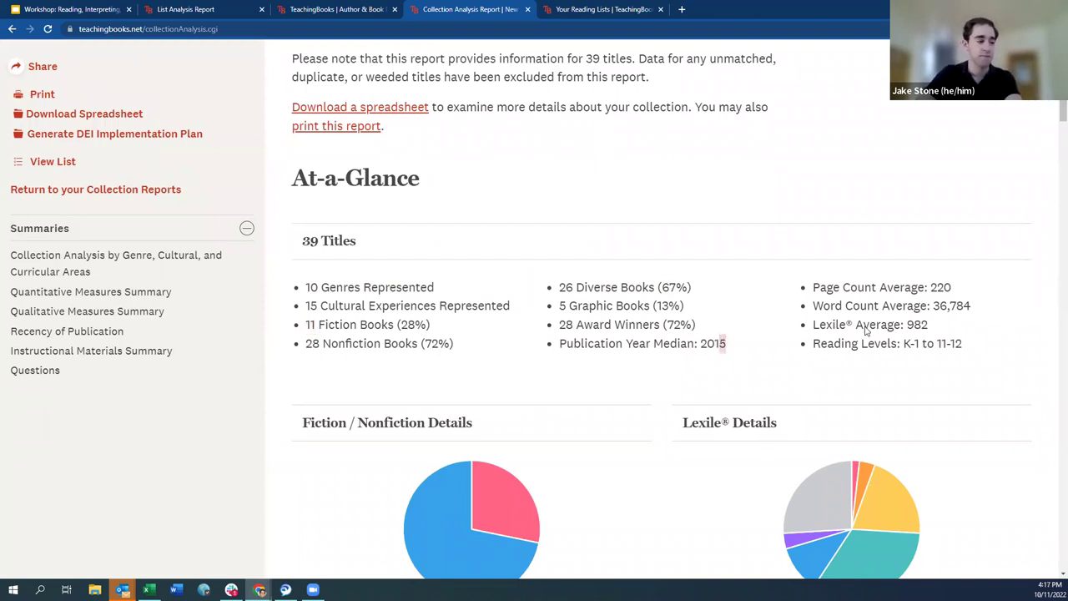
# - Open the report's fiction titles from the Fiction / Nonfiction Details, look through the books, and close that list
pyautogui.scroll(-3, 1053, 111)
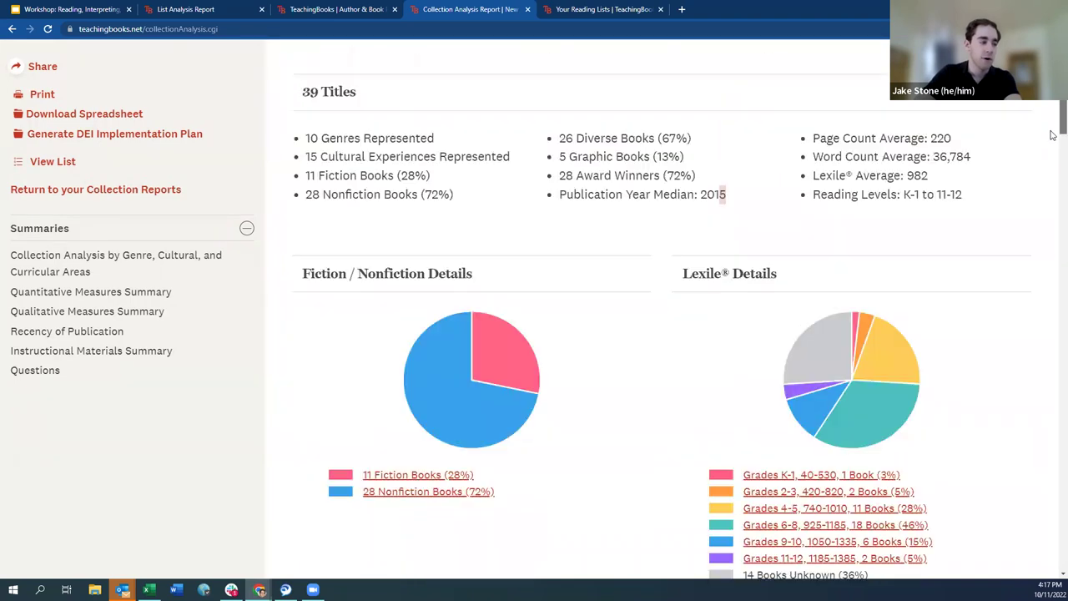
pyautogui.click(525, 224)
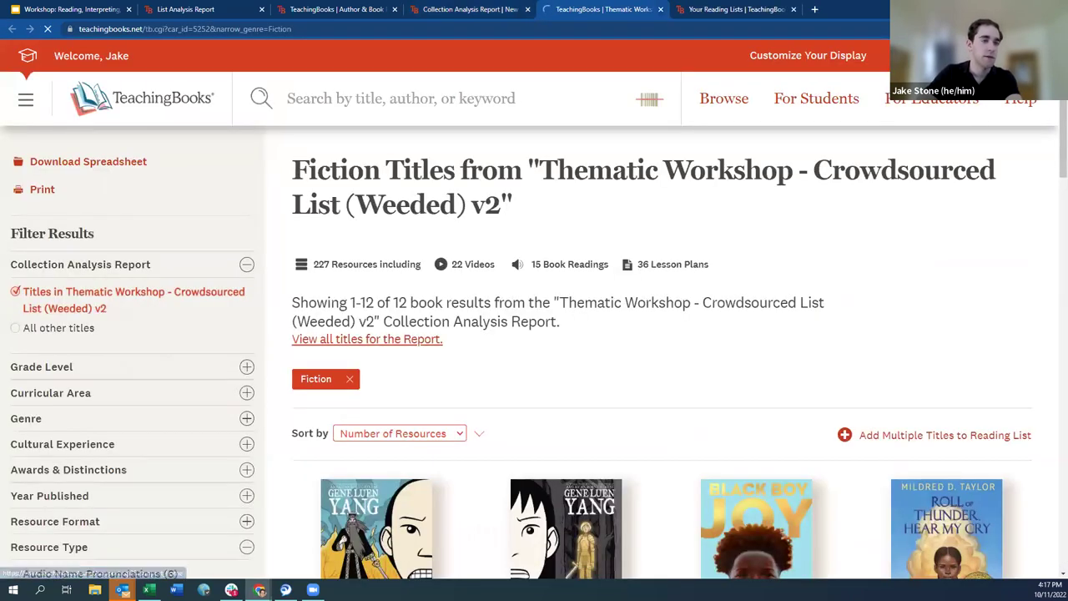
pyautogui.scroll(-2, 1045, 168)
pyautogui.scroll(-3, 1043, 171)
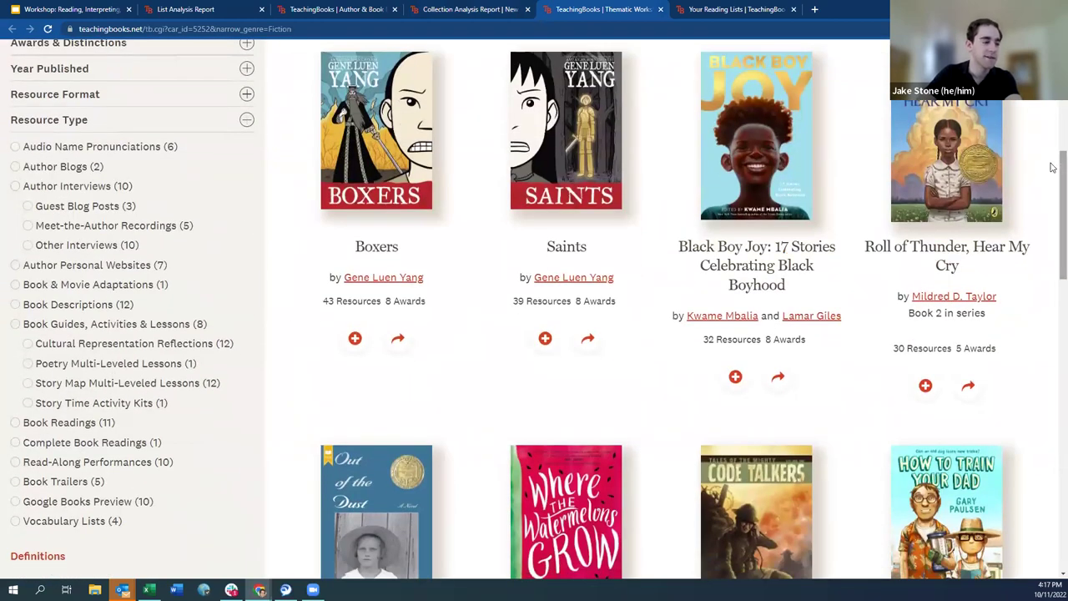
pyautogui.scroll(-4, 1045, 225)
pyautogui.scroll(-2, 1033, 274)
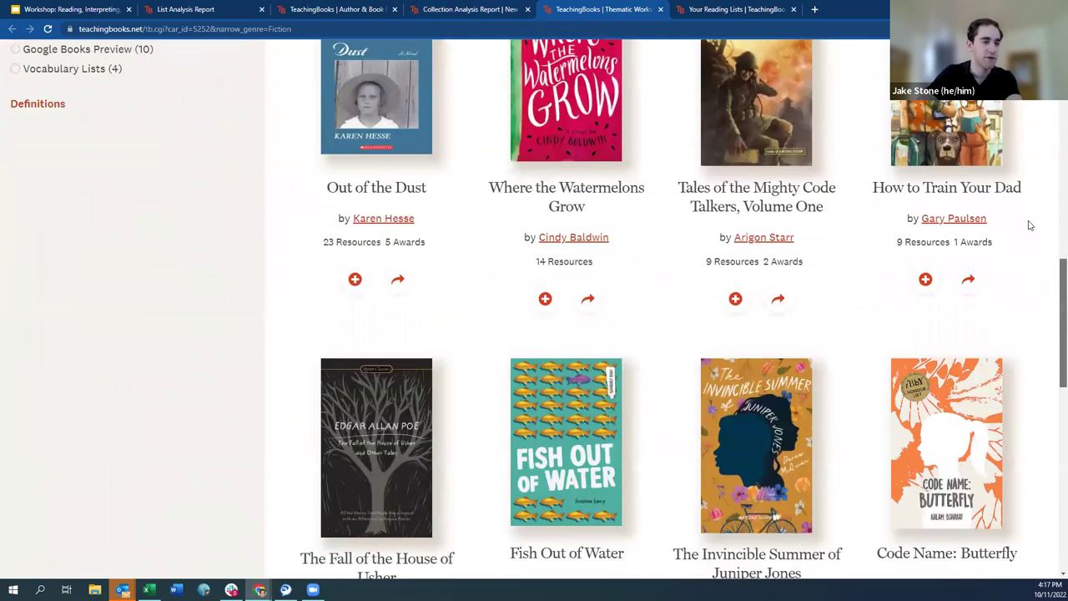
pyautogui.scroll(3, 1021, 220)
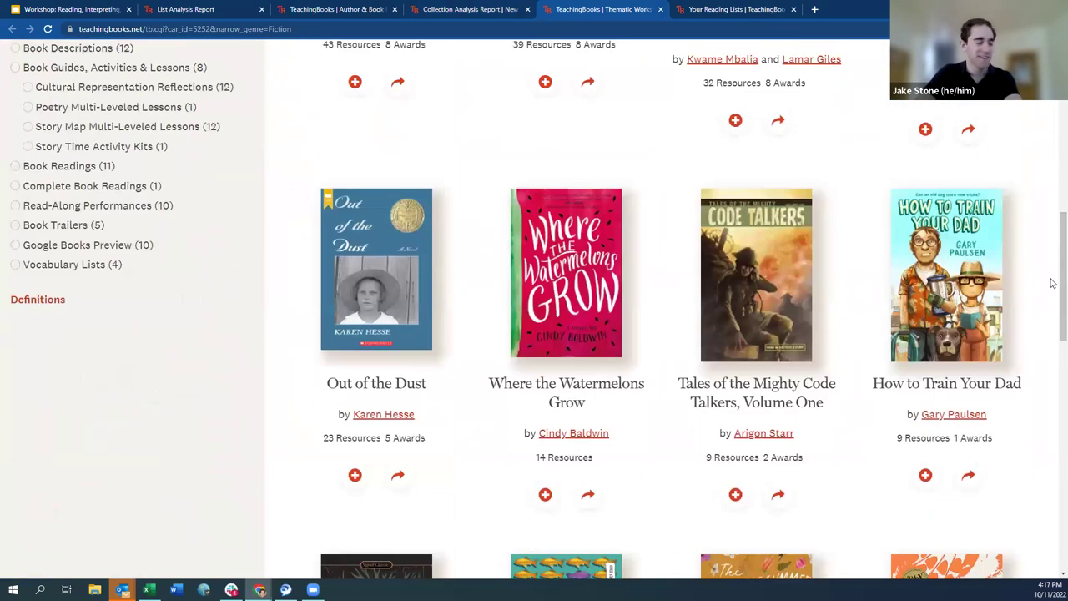
pyautogui.scroll(-1, 1052, 275)
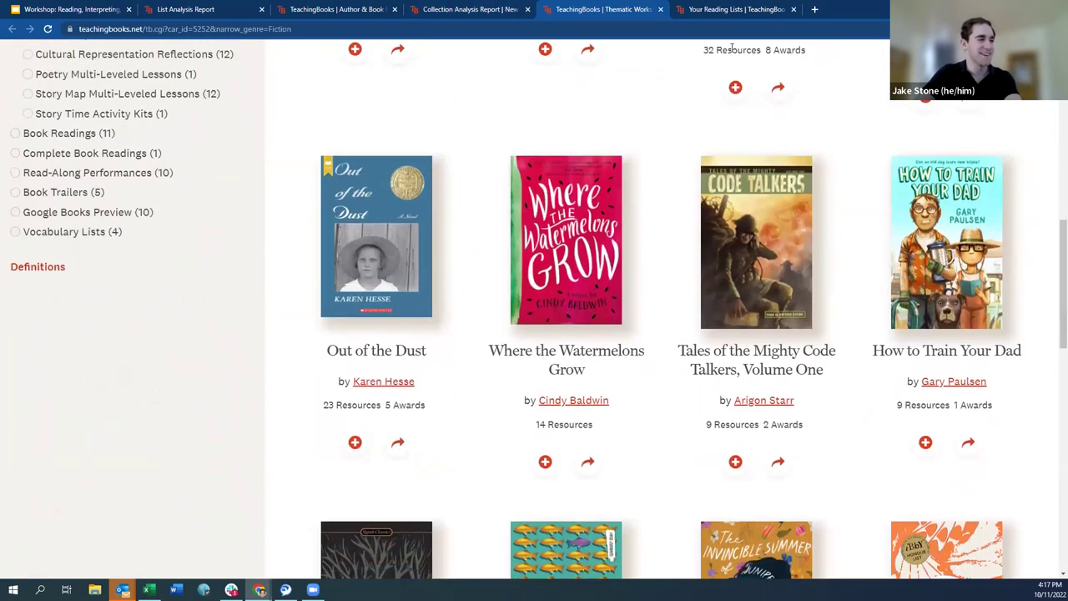
pyautogui.click(660, 10)
# - Examine the cultural experiences and genres listed in the report's Not Included section
pyautogui.scroll(-10, 1053, 115)
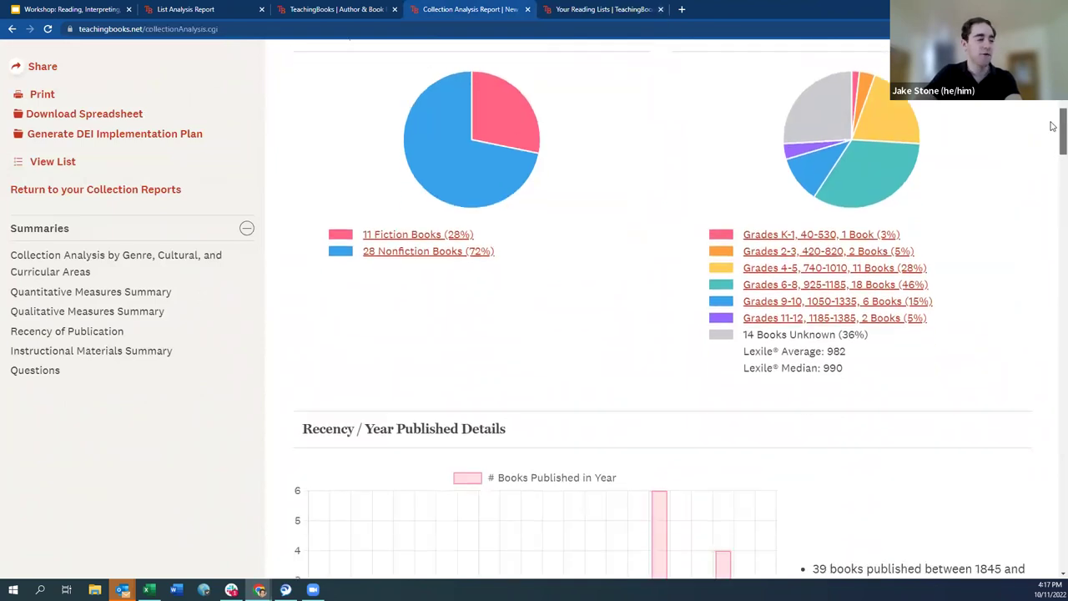
pyautogui.scroll(-15, 1033, 231)
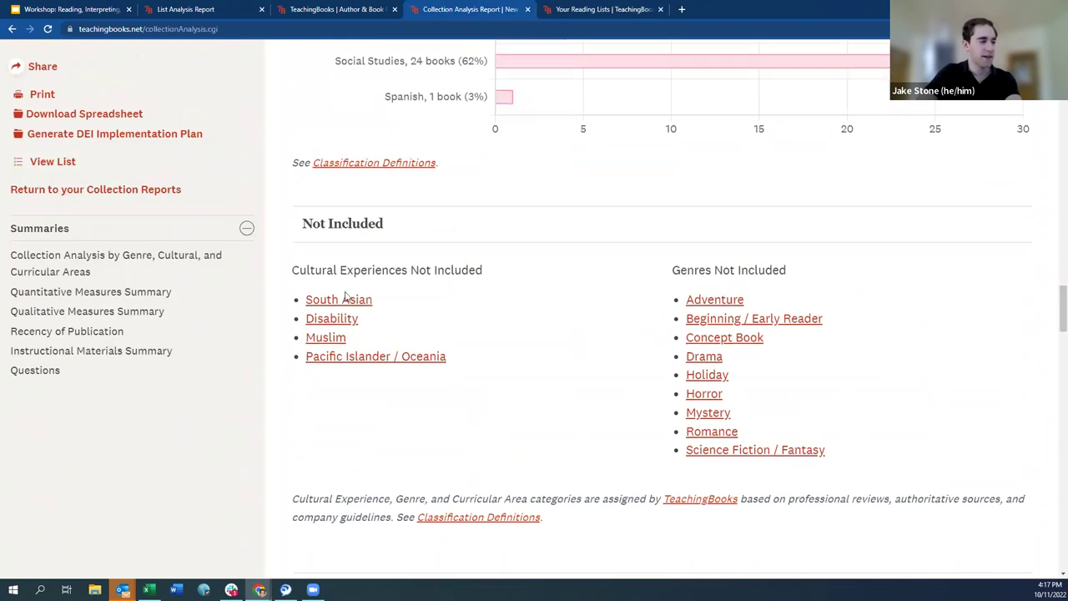
pyautogui.moveTo(494, 272); pyautogui.dragTo(507, 289)
pyautogui.click(291, 271)
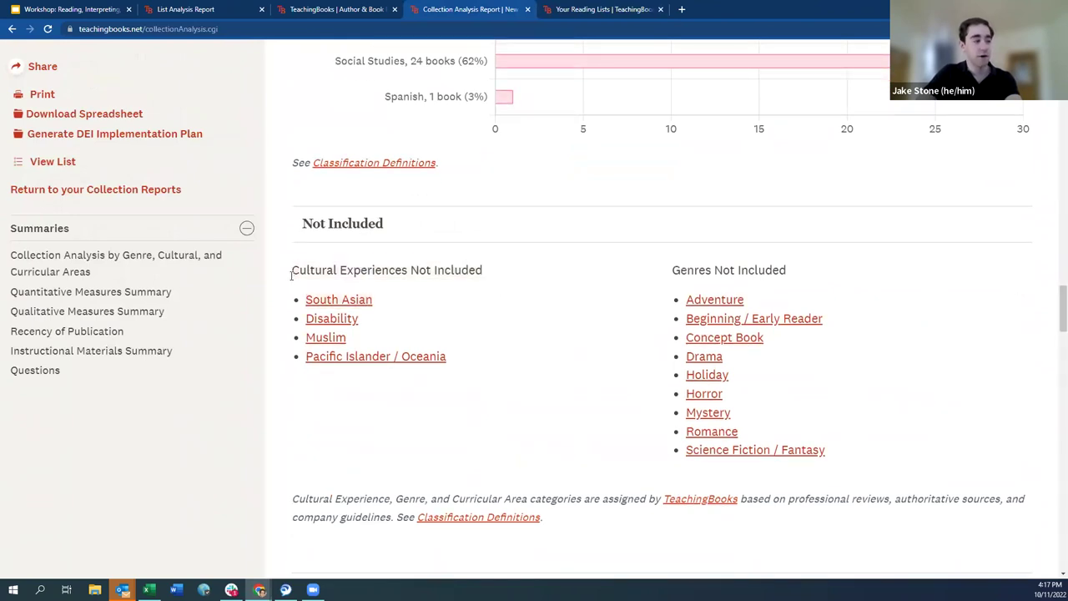
pyautogui.moveTo(291, 271); pyautogui.dragTo(484, 281)
pyautogui.click(481, 283)
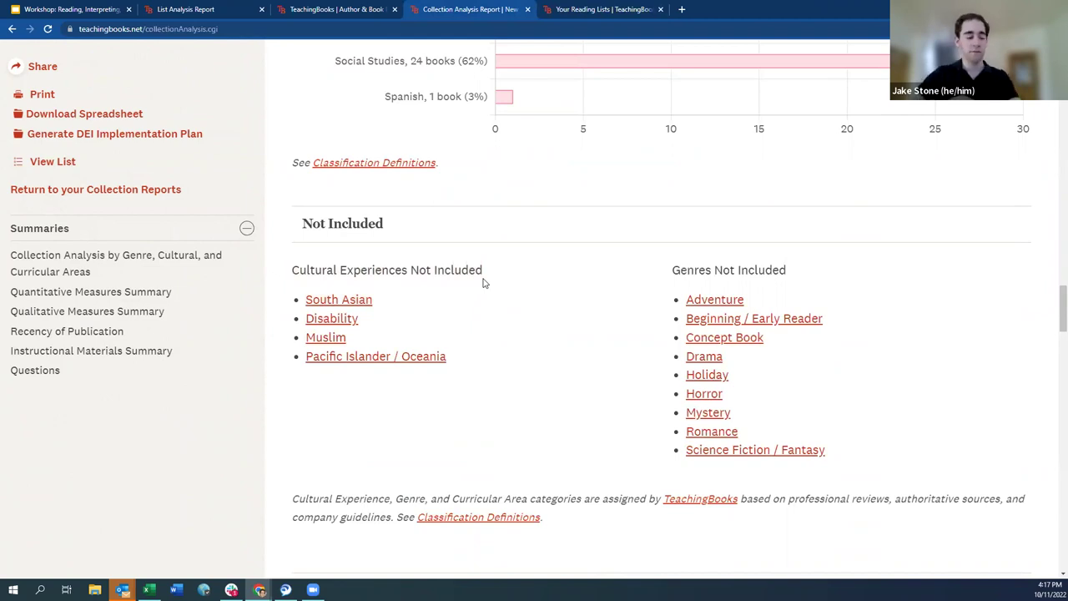
pyautogui.scroll(-2, 425, 309)
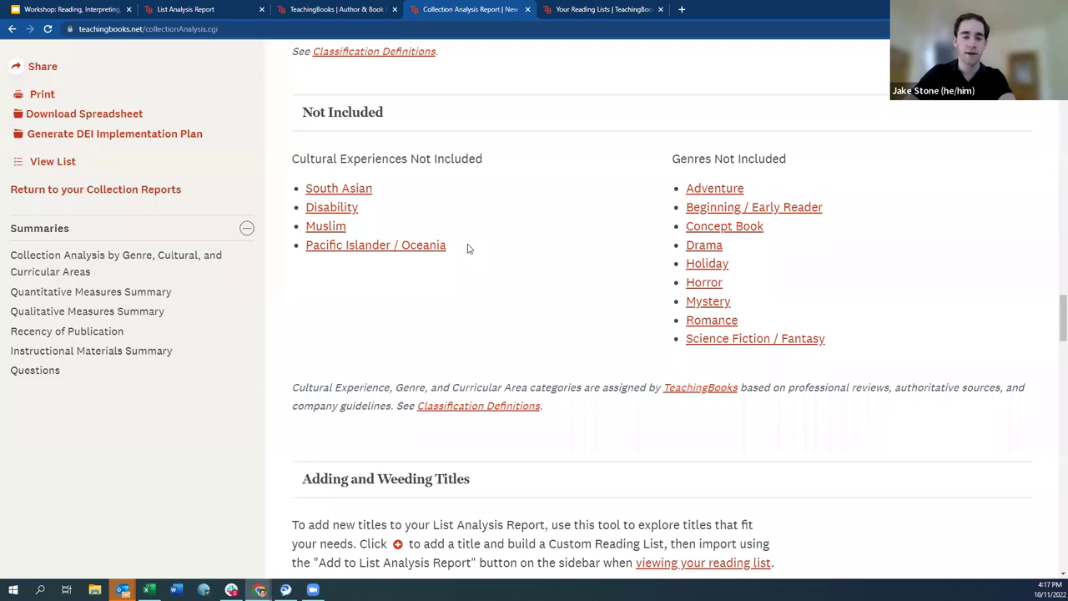
# - Review the Cultural Experience Details and Curricular Area Details charts, continuing to the Not Included section
pyautogui.moveTo(1053, 328); pyautogui.dragTo(1051, 200)
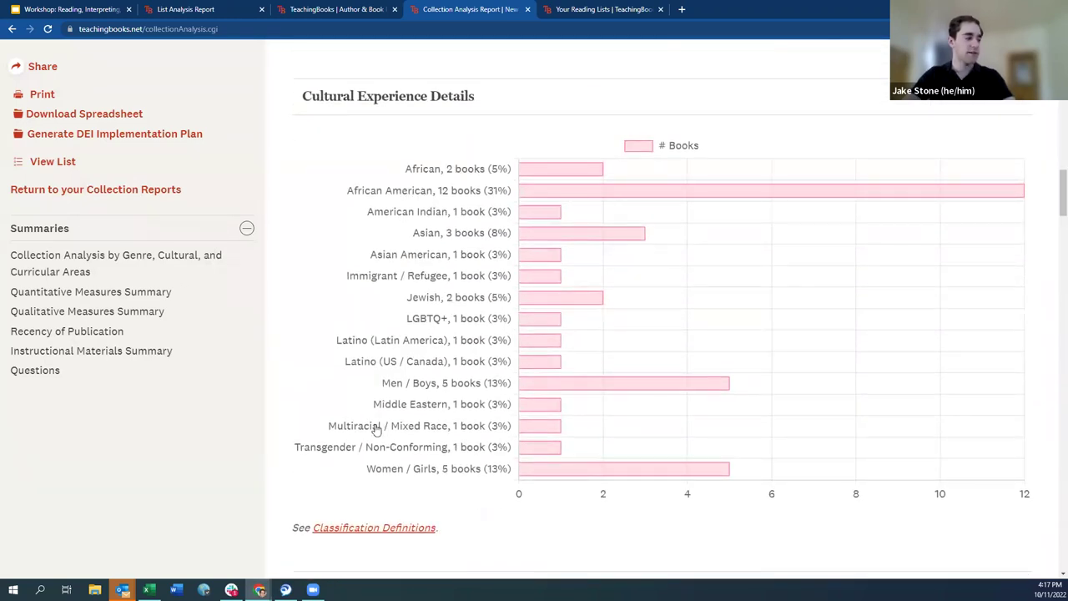
pyautogui.moveTo(606, 387)
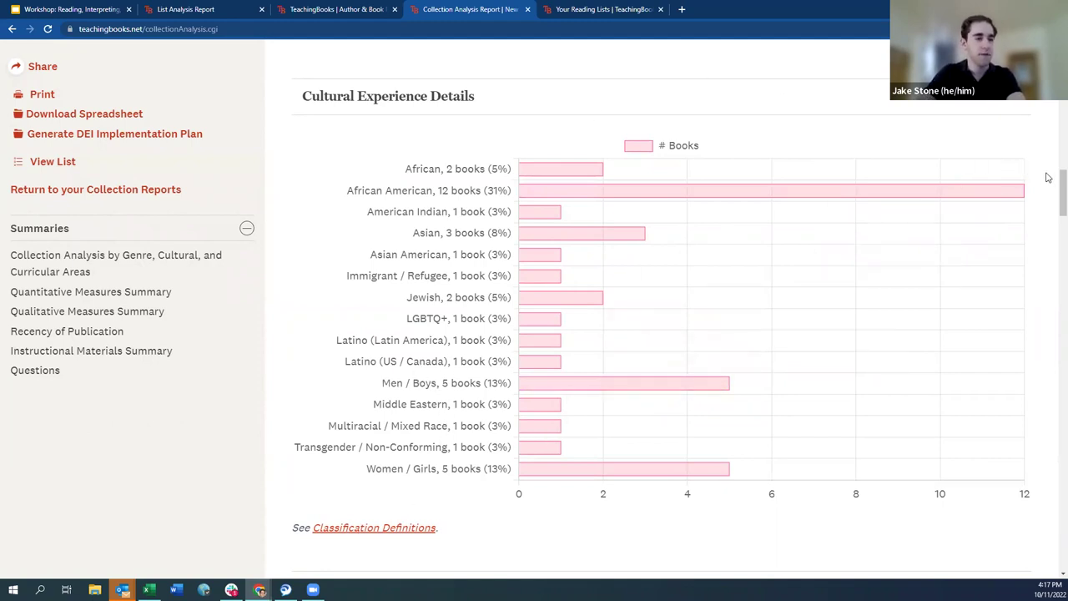
pyautogui.scroll(-1, 1053, 186)
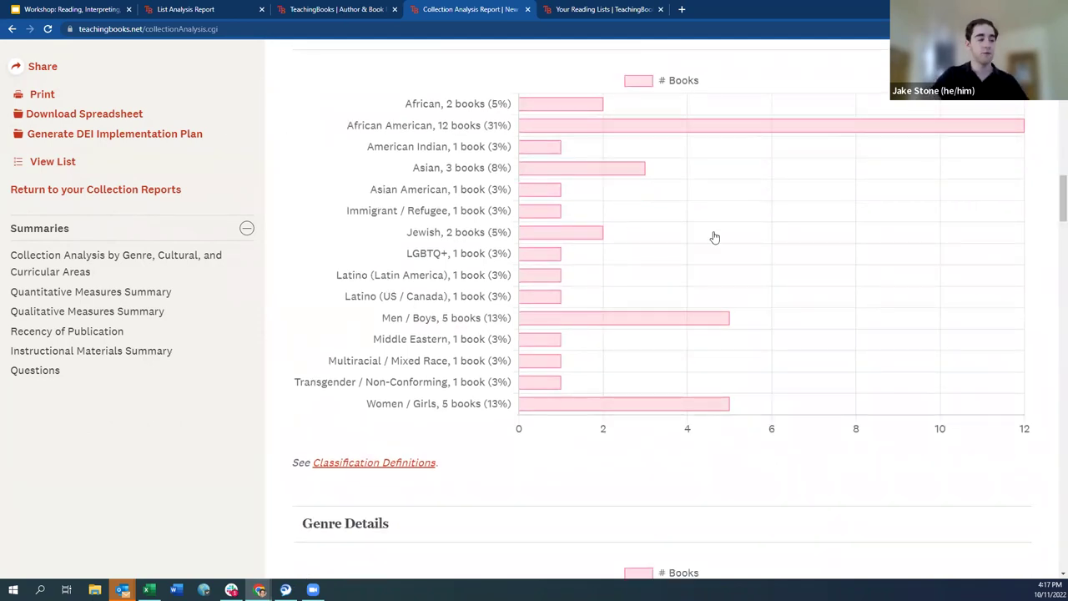
pyautogui.moveTo(1053, 189); pyautogui.dragTo(1061, 272)
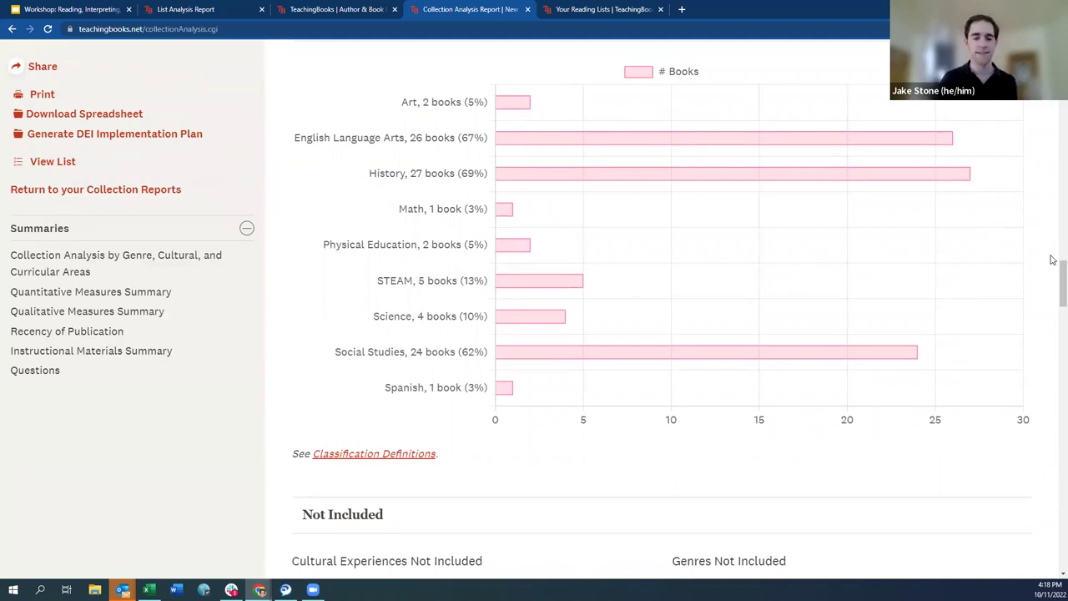
pyautogui.moveTo(1054, 275); pyautogui.dragTo(1053, 314)
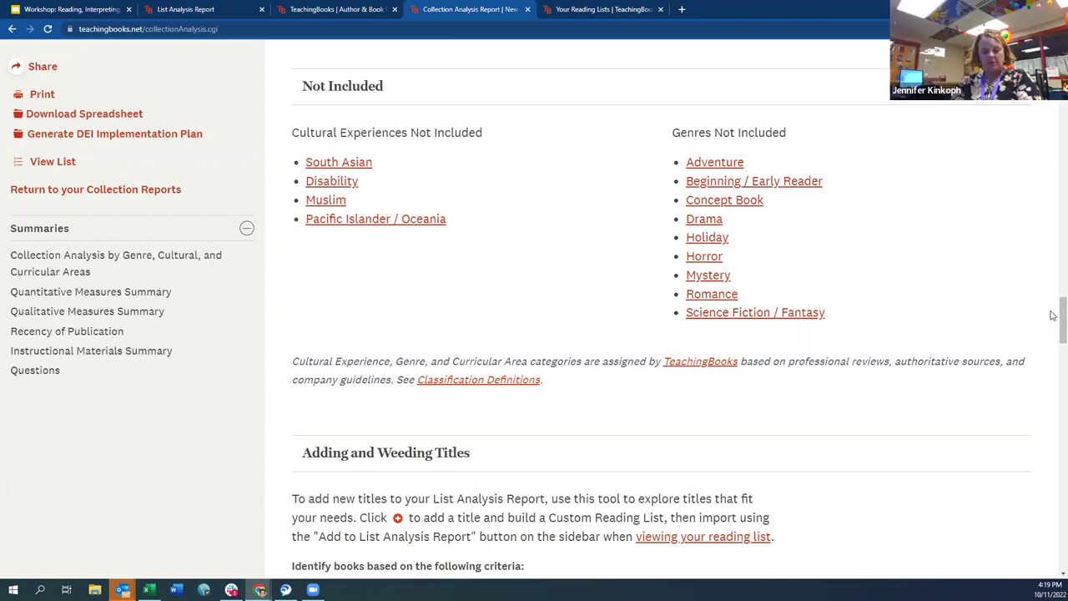
# - Return to the At-a-Glance summary and review the Fiction / Nonfiction and Lexile breakdowns
pyautogui.scroll(10, 1050, 301)
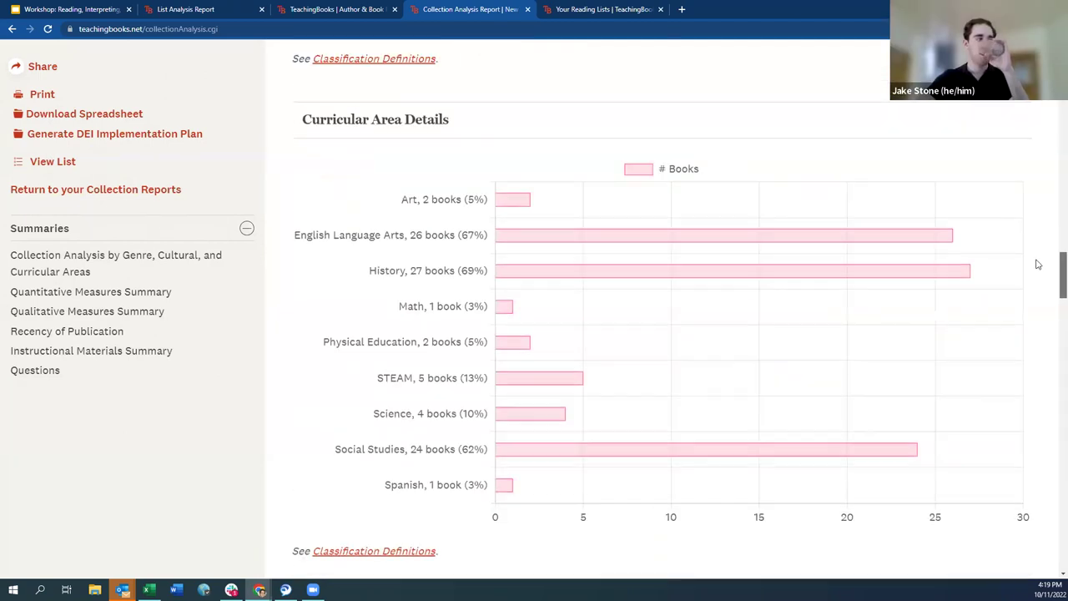
pyautogui.scroll(10, 1037, 265)
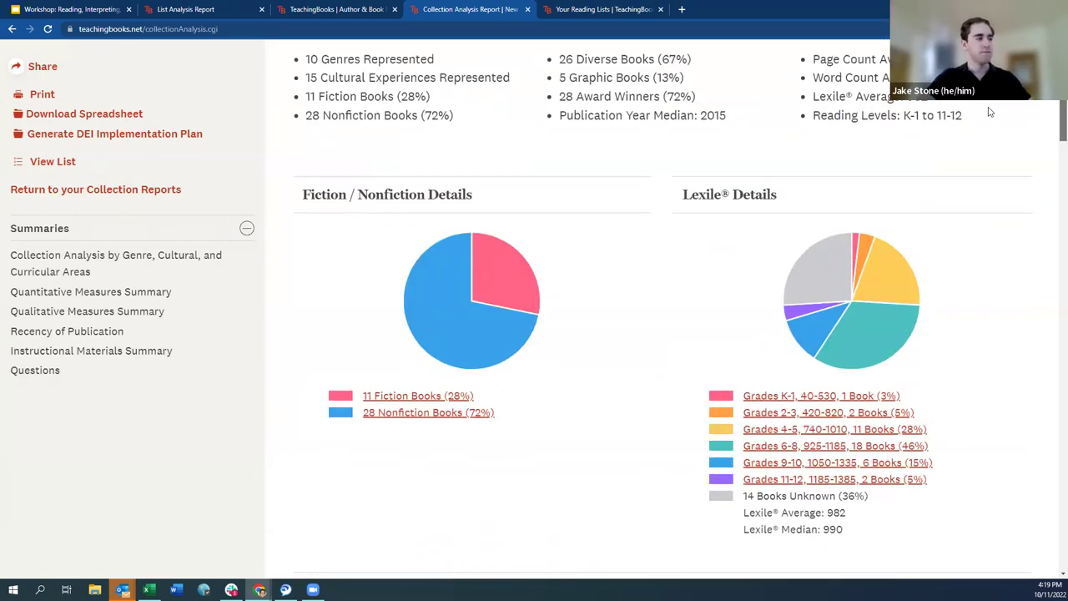
pyautogui.scroll(1, 990, 112)
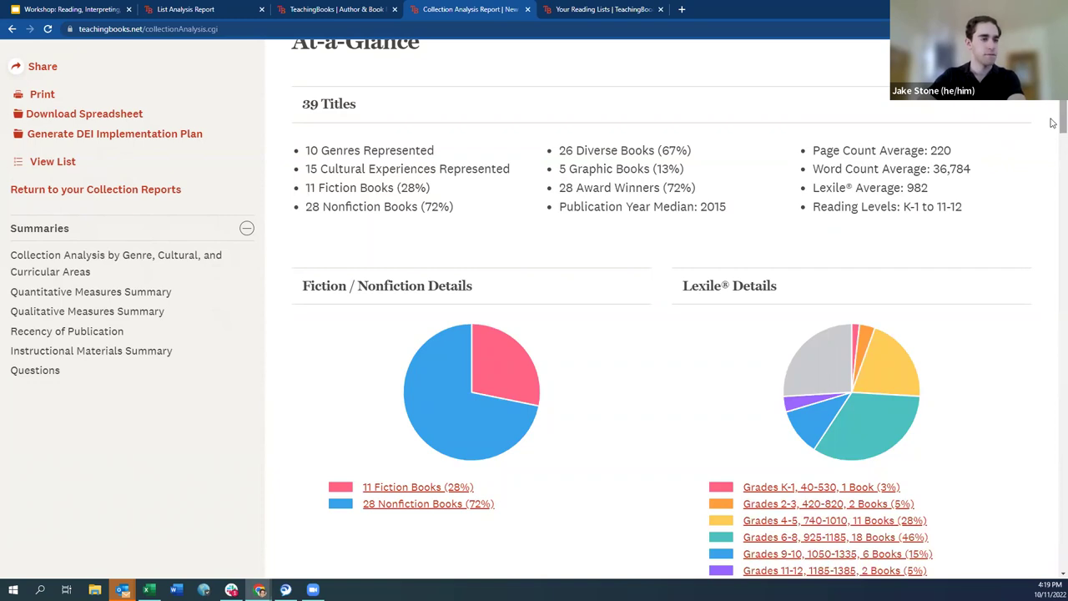
pyautogui.scroll(-1, 1052, 126)
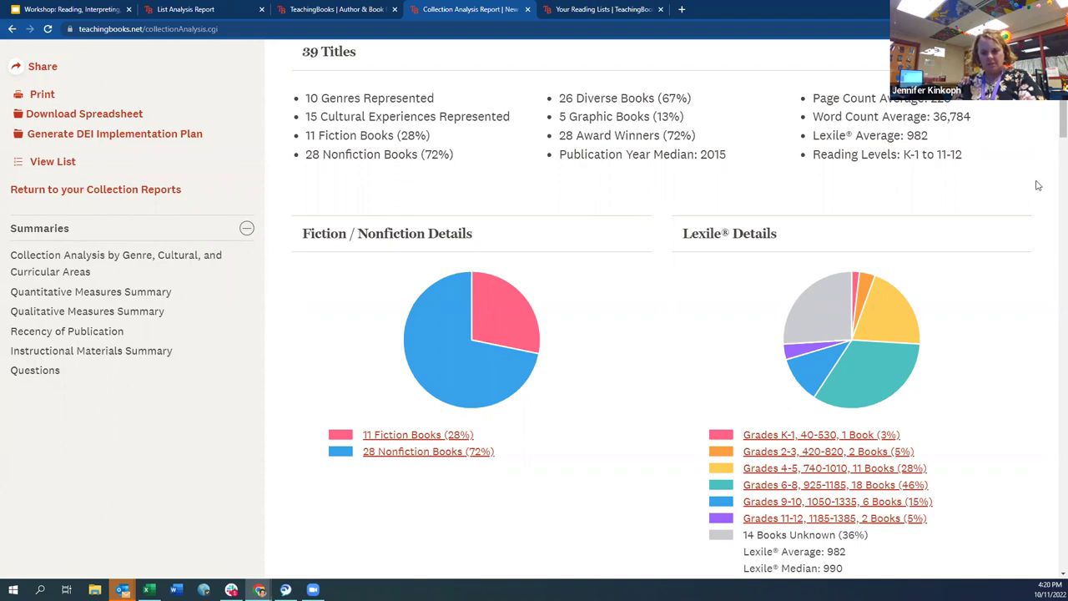
# - Look through the curricular area and genre criteria available for finding books under Adding and Weeding Titles
pyautogui.scroll(-20, 1053, 123)
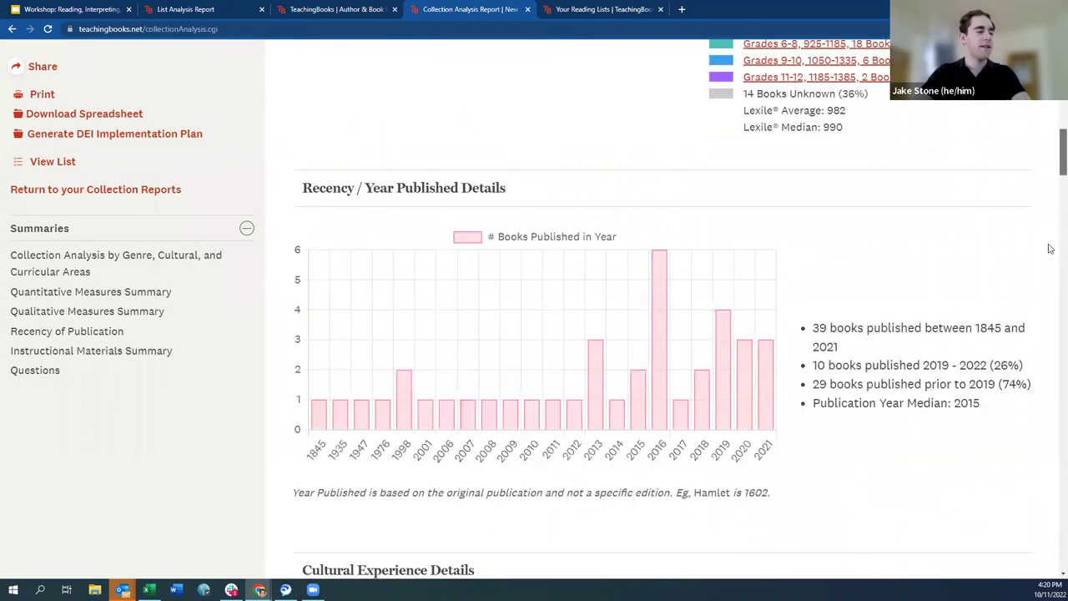
pyautogui.scroll(1, 1035, 369)
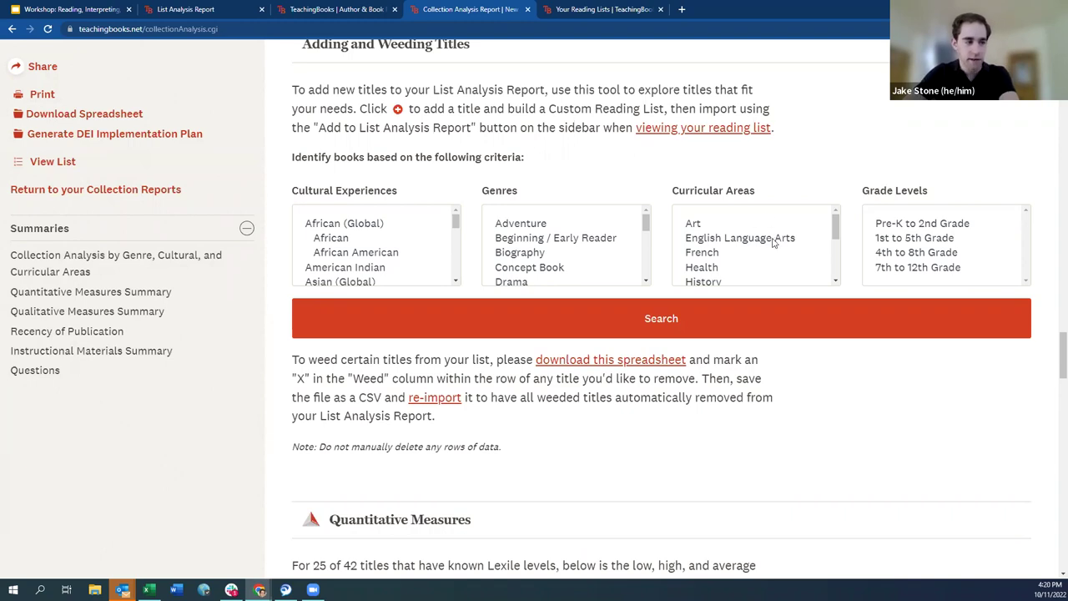
pyautogui.moveTo(834, 229); pyautogui.dragTo(834, 232)
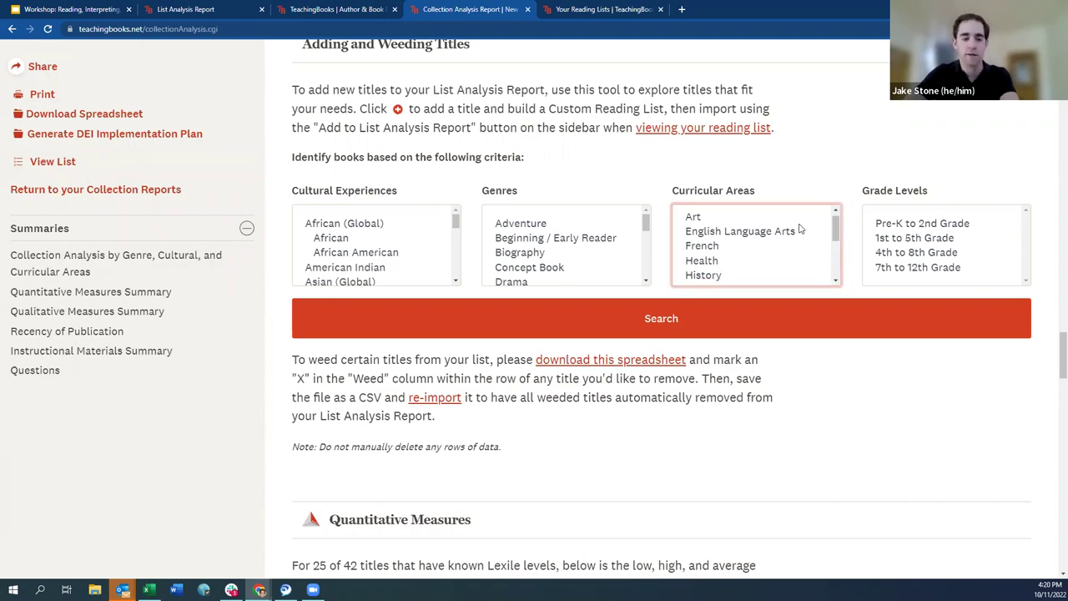
pyautogui.moveTo(834, 230); pyautogui.dragTo(822, 261)
pyautogui.moveTo(645, 225)
pyautogui.mouseDown()
pyautogui.moveTo(638, 264)
pyautogui.moveTo(647, 222)
pyautogui.mouseUp()
# - Check the categories missing from the report and find South Asian and Disability among the Cultural Experiences search criteria
pyautogui.scroll(3, 543, 194)
pyautogui.scroll(3, 543, 193)
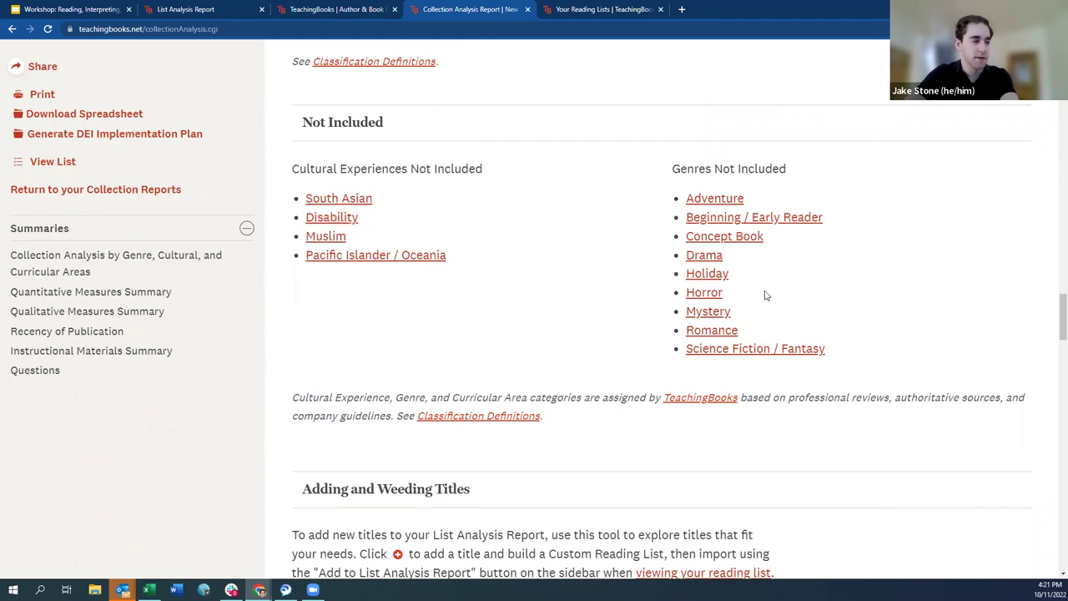
pyautogui.scroll(-4, 651, 262)
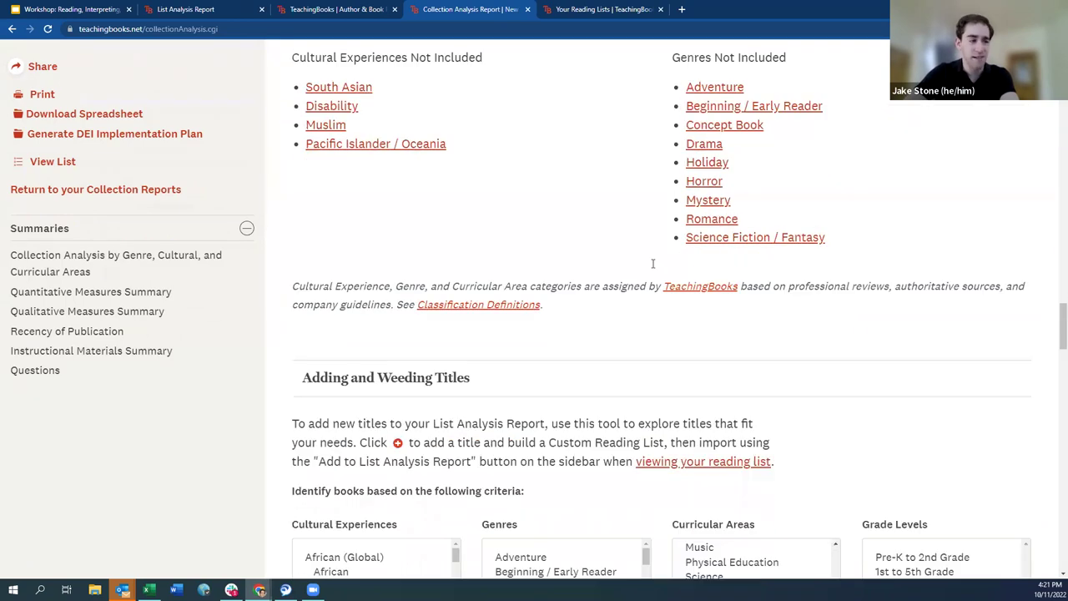
pyautogui.scroll(-1, 399, 402)
pyautogui.scroll(1, 346, 409)
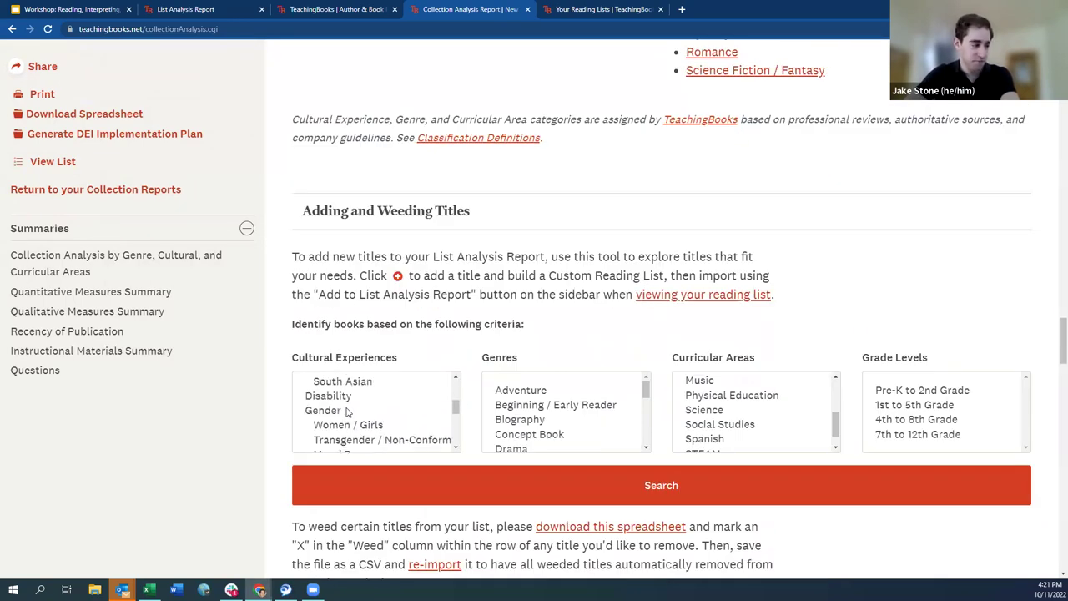
# - Select Disability as the cultural experience, Holiday as the genre, and grade levels 4th to 8th and 7th to 12th for the book search
pyautogui.click(347, 397)
pyautogui.scroll(-1, 596, 422)
pyautogui.scroll(-1, 596, 421)
pyautogui.click(512, 397)
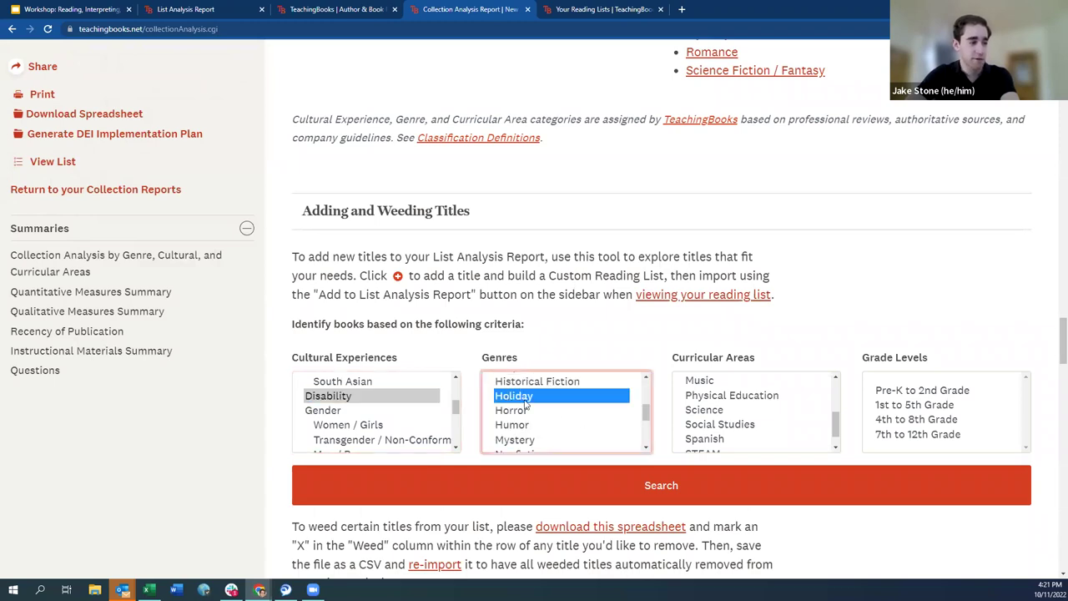
pyautogui.click(901, 424)
pyautogui.keyDown('ctrl'); pyautogui.click(894, 434); pyautogui.keyUp('ctrl')
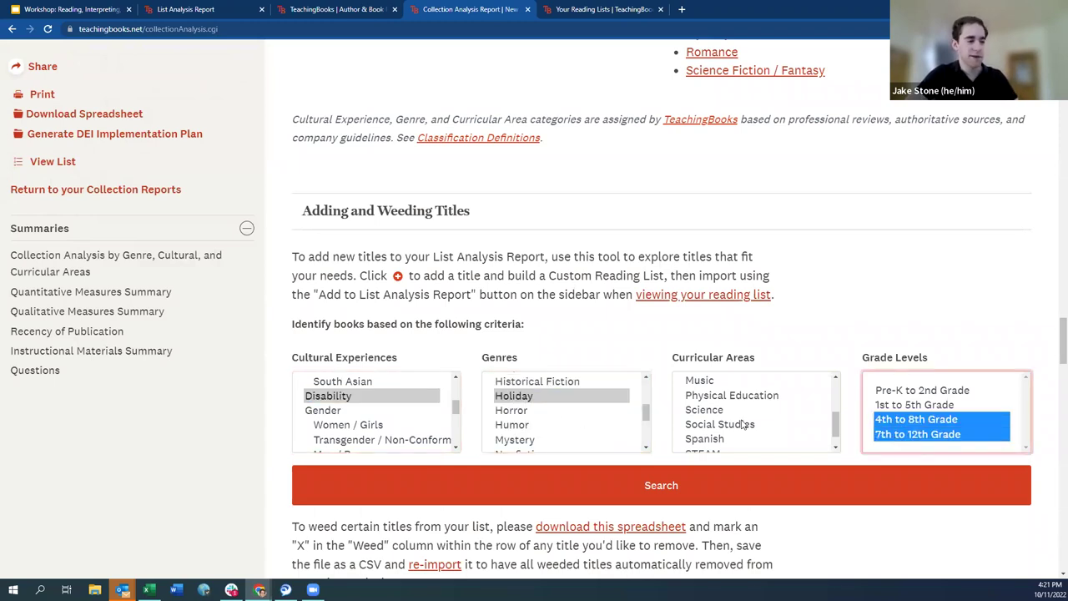
# - Add Spanish as the curricular area, search for matching books and close the results page
pyautogui.scroll(-1, 718, 438)
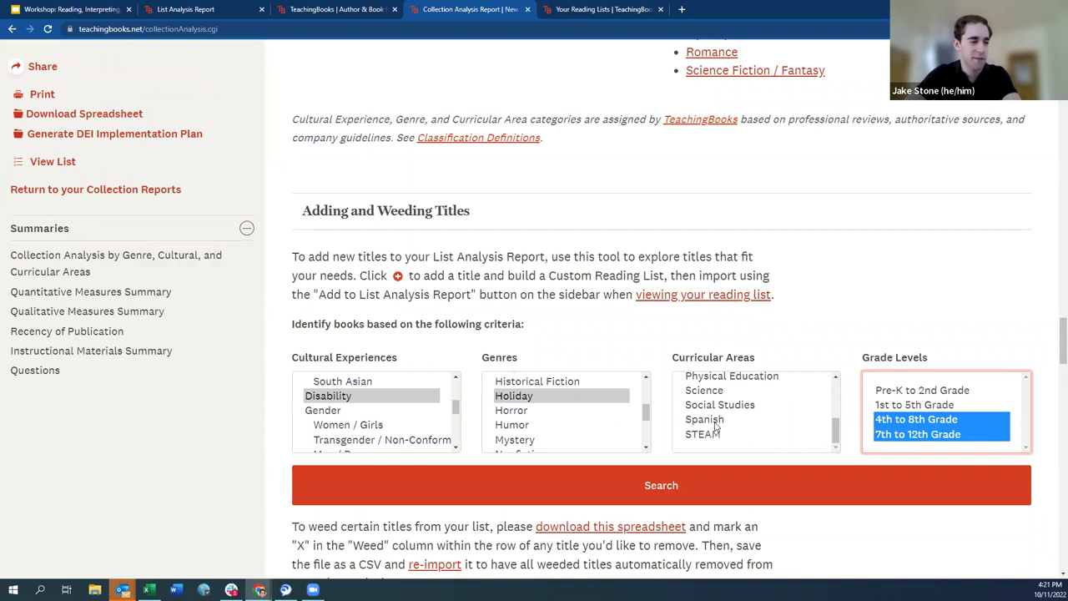
pyautogui.click(716, 421)
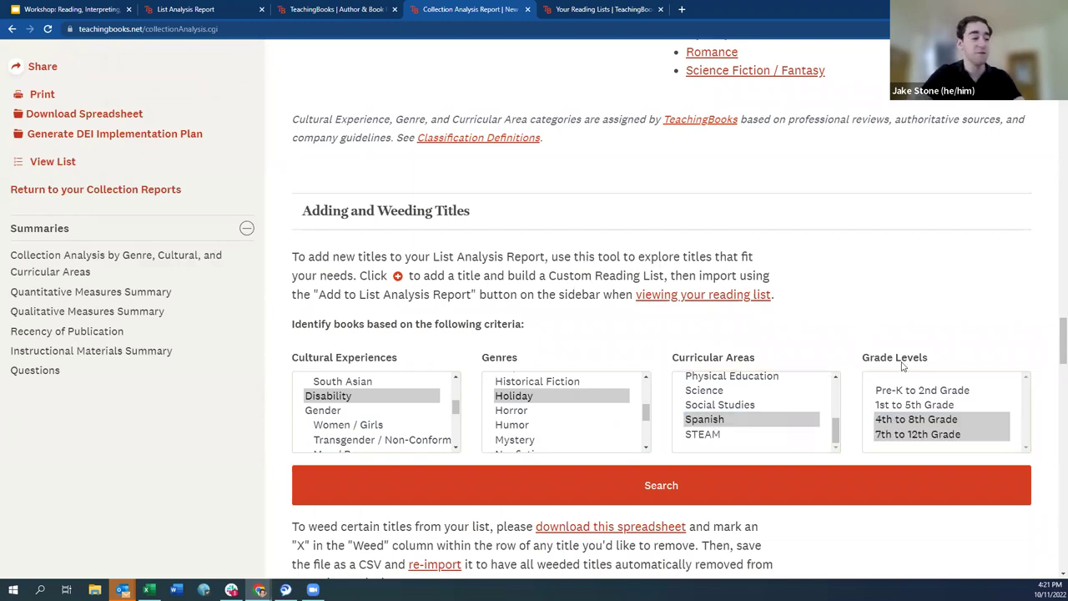
pyautogui.click(598, 480)
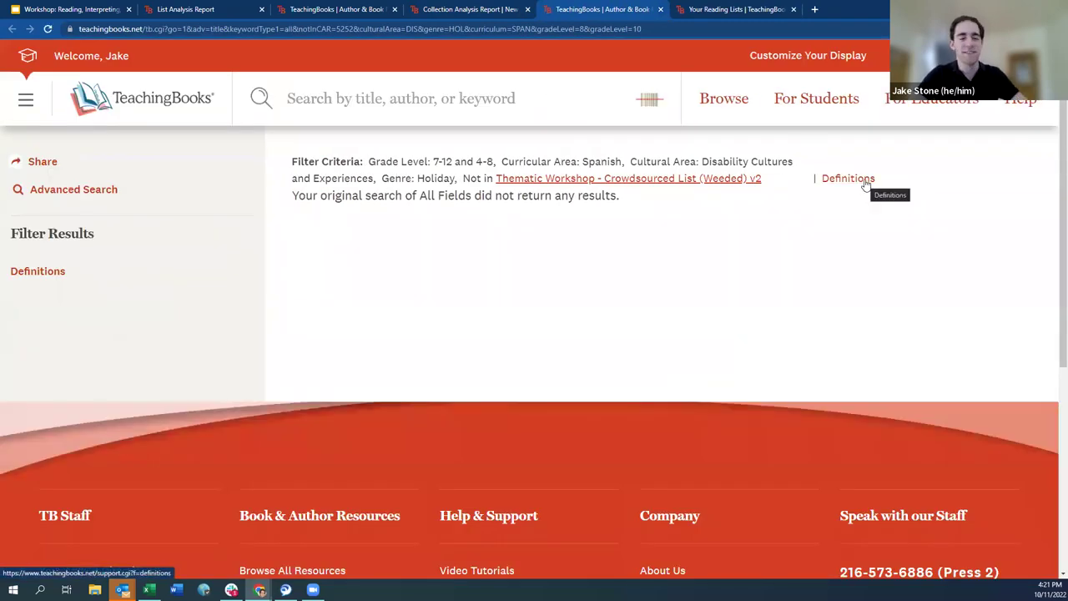
pyautogui.hotkey('ctrl', 'w')
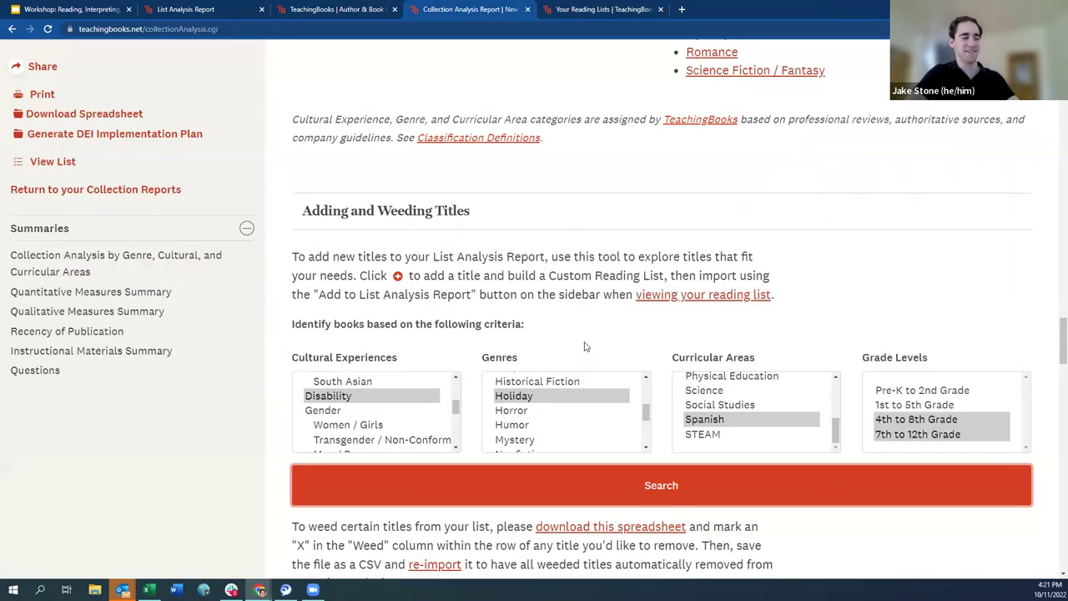
# - Clear the curricular area criterion, repeat the search for Disability and Holiday books, and close the results page
pyautogui.click(718, 420)
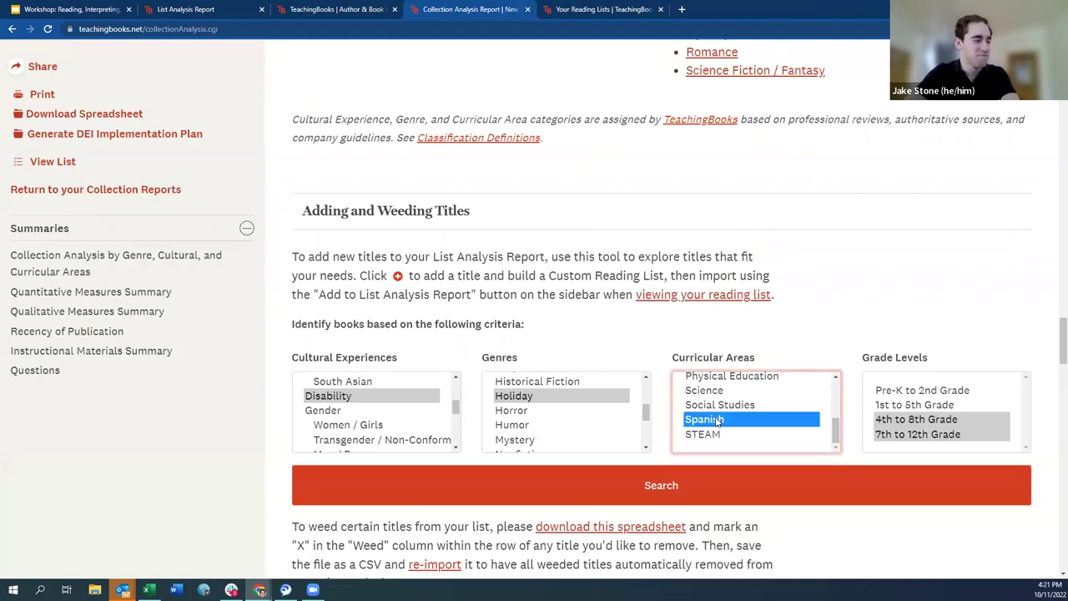
pyautogui.click(745, 405)
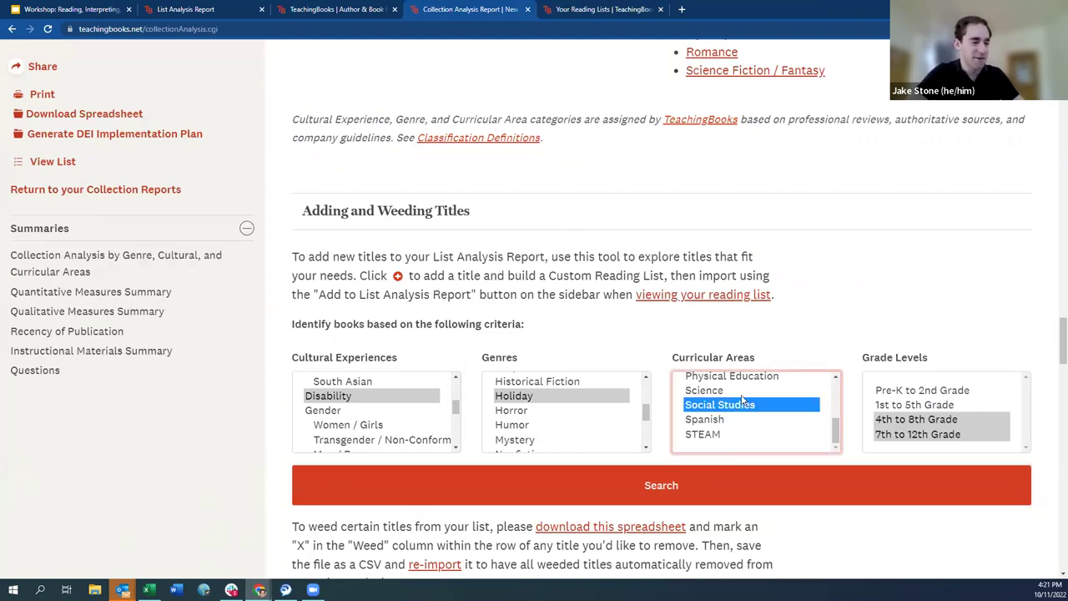
pyautogui.scroll(5, 742, 402)
pyautogui.click(743, 405)
pyautogui.scroll(-1, 795, 348)
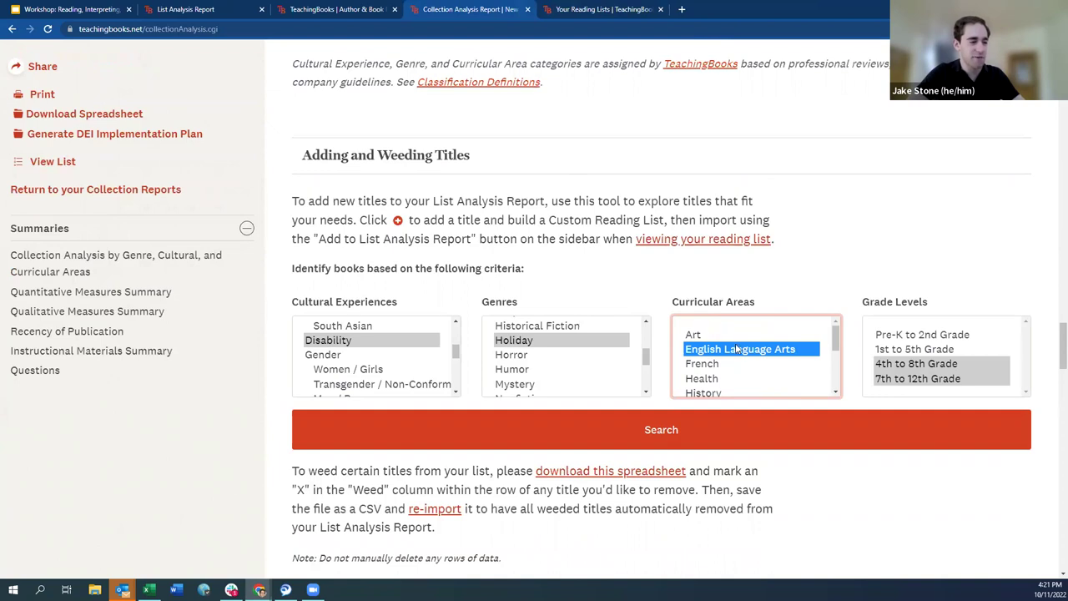
pyautogui.keyDown('ctrl'); pyautogui.click(745, 349); pyautogui.keyUp('ctrl')
pyautogui.click(794, 264)
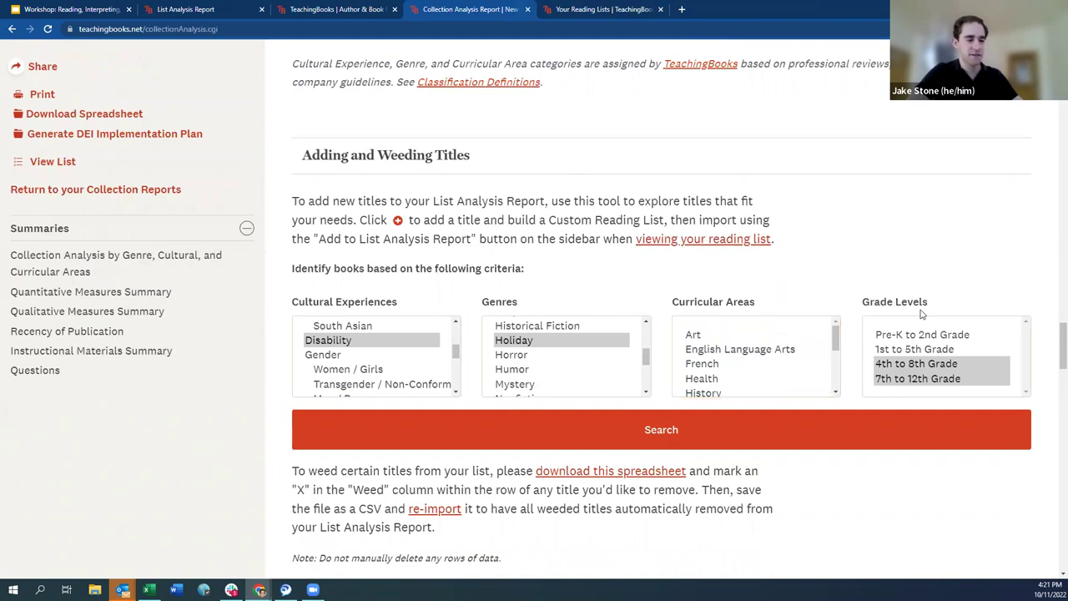
pyautogui.click(684, 415)
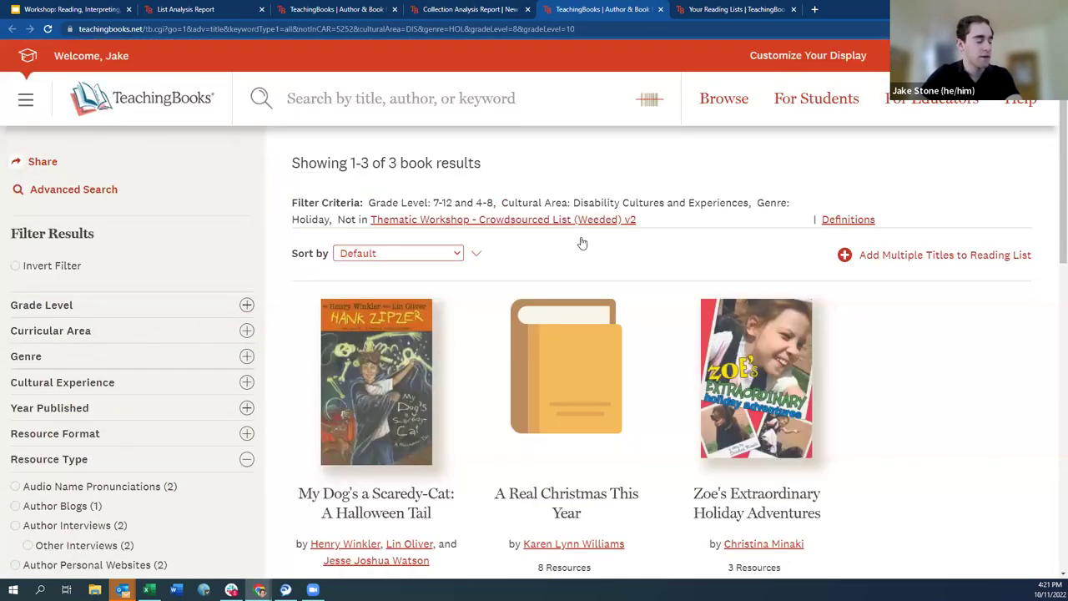
pyautogui.click(659, 9)
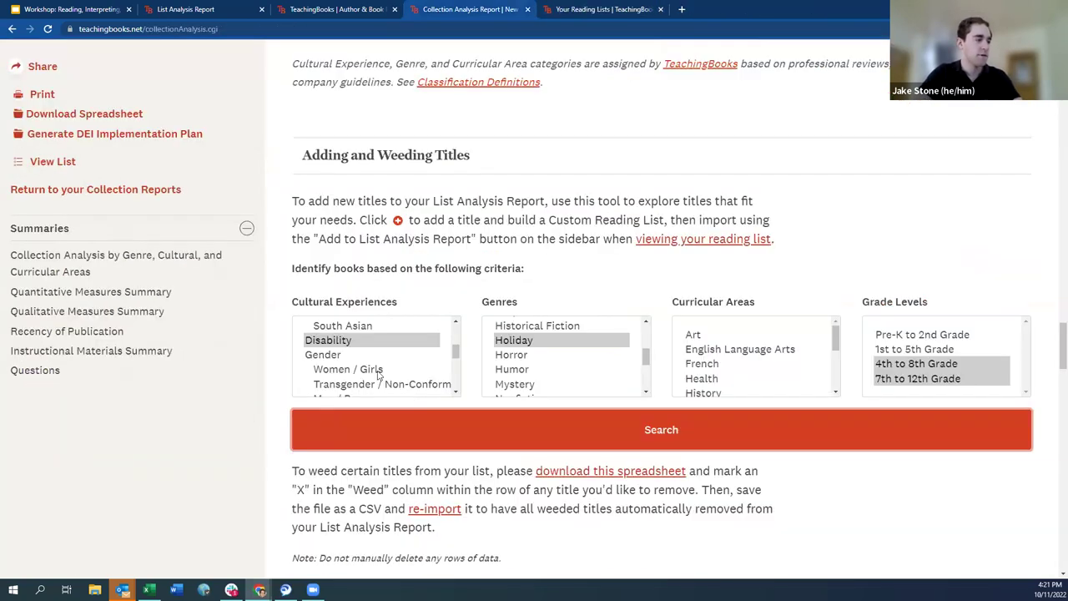
# - Clear the cultural experience, genre and grade level selections and return the criteria lists to their beginning
pyautogui.keyDown('ctrl'); pyautogui.click(373, 342); pyautogui.keyUp('ctrl')
pyautogui.keyDown('ctrl'); pyautogui.click(507, 342); pyautogui.keyUp('ctrl')
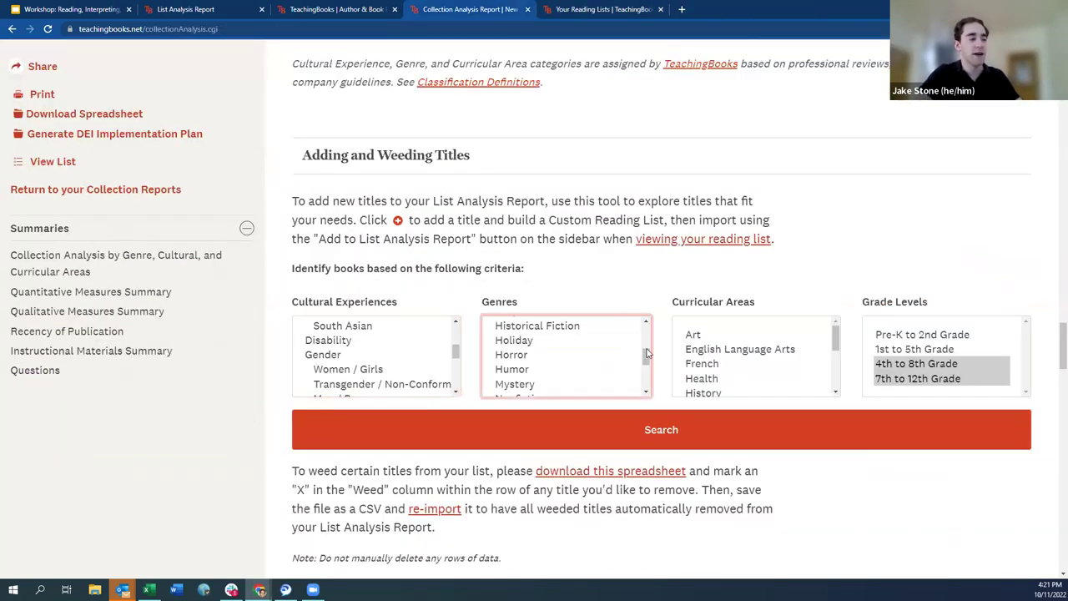
pyautogui.keyDown('ctrl'); pyautogui.click(899, 364); pyautogui.keyUp('ctrl')
pyautogui.keyDown('ctrl'); pyautogui.click(893, 379); pyautogui.keyUp('ctrl')
pyautogui.click(868, 255)
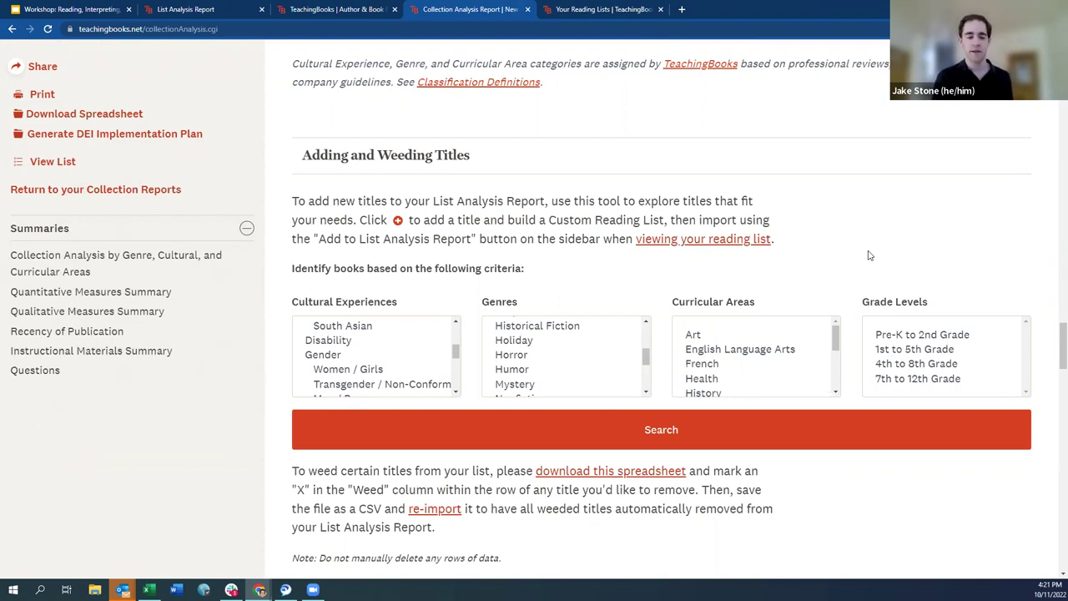
pyautogui.scroll(5, 440, 353)
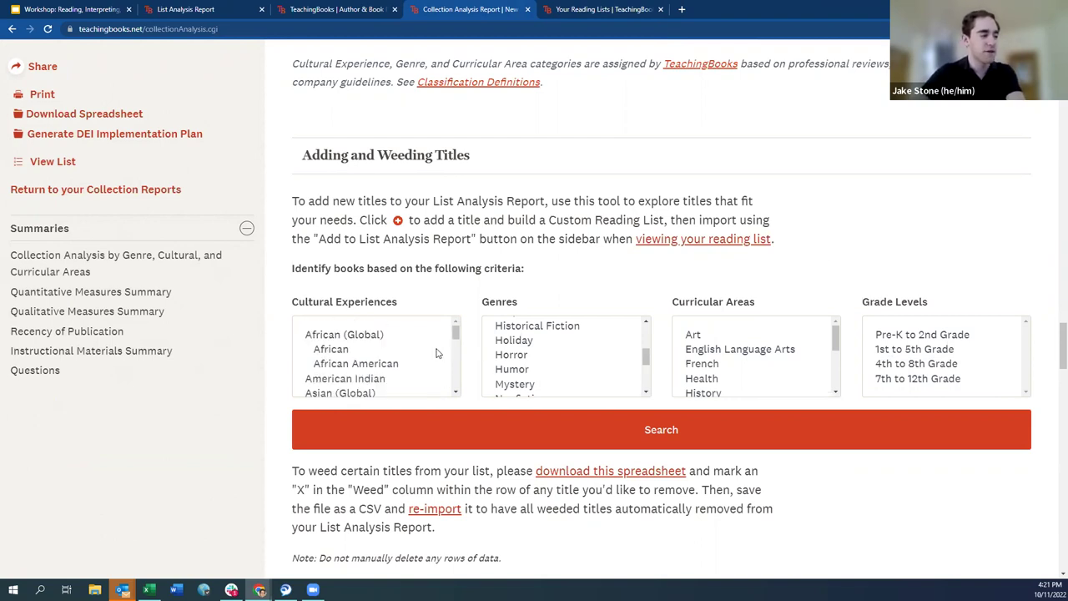
pyautogui.scroll(5, 595, 369)
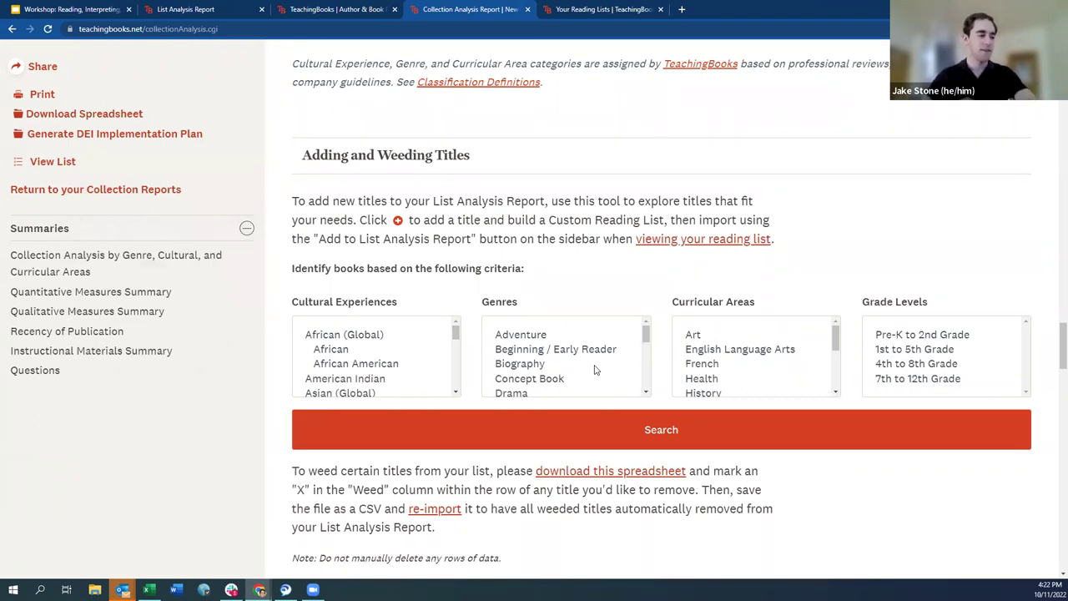
# - Choose Disability as the cultural experience and Humor as the genre for a new book search
pyautogui.moveTo(1053, 343); pyautogui.dragTo(998, 229)
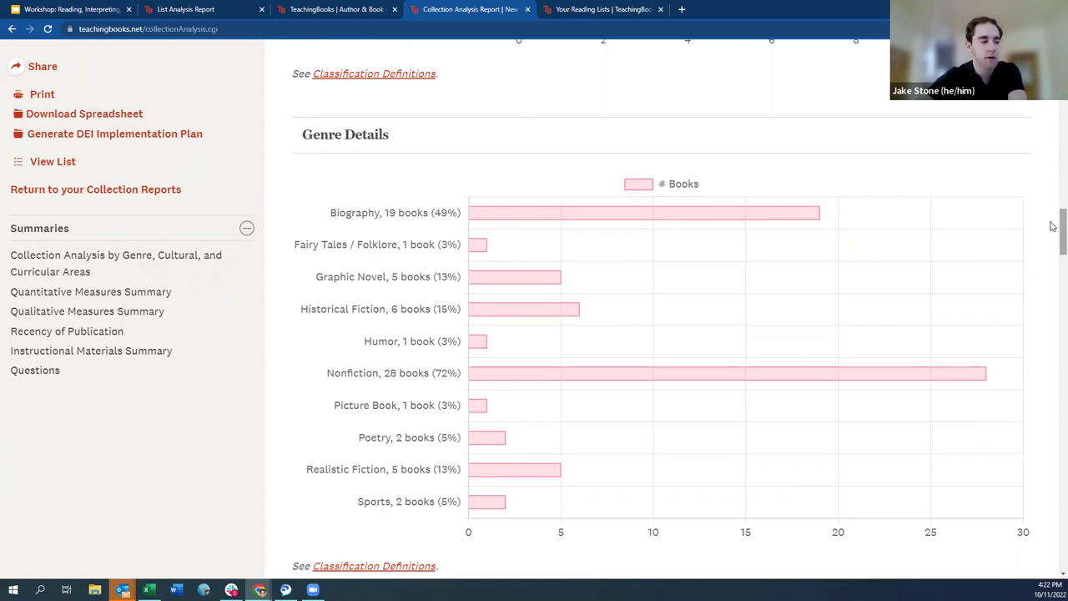
pyautogui.moveTo(1053, 226); pyautogui.dragTo(1048, 316)
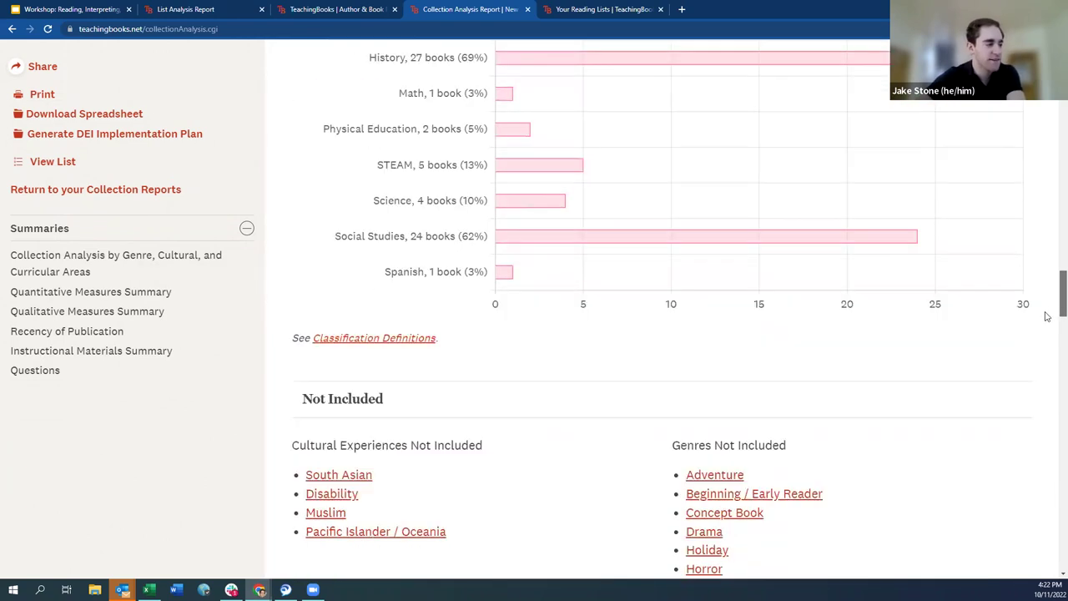
pyautogui.scroll(1, 963, 300)
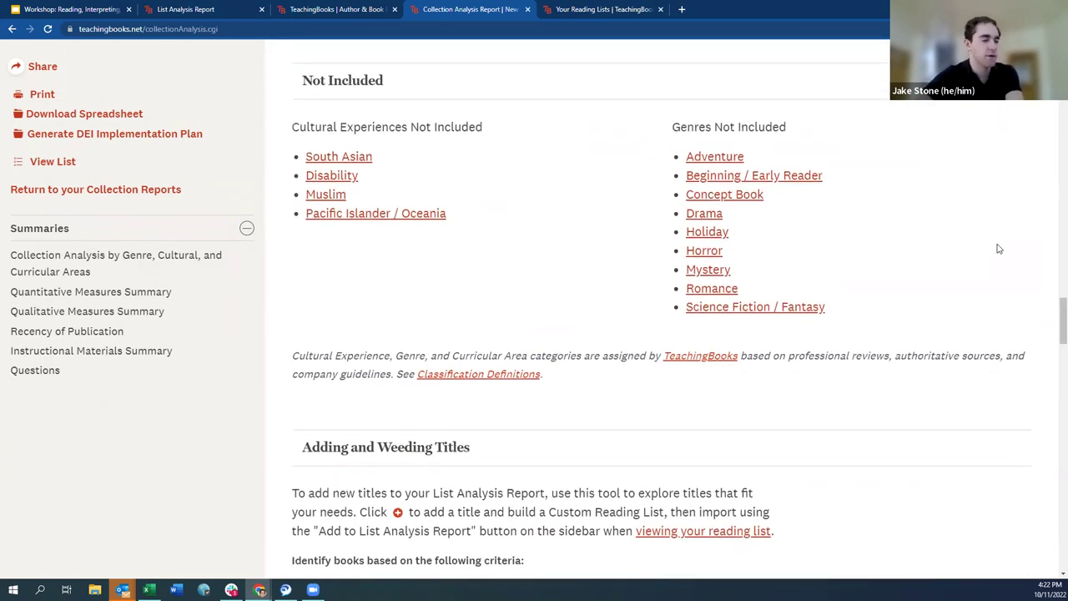
pyautogui.moveTo(1053, 311); pyautogui.dragTo(1054, 328)
pyautogui.scroll(-1, 376, 450)
pyautogui.scroll(-1, 358, 460)
pyautogui.click(350, 455)
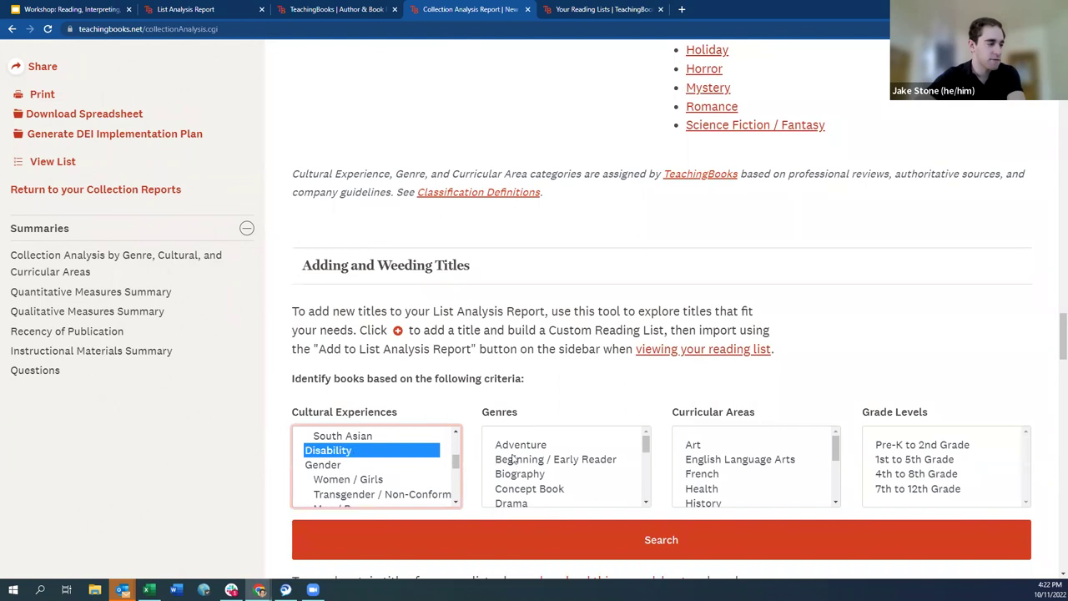
pyautogui.scroll(-1, 563, 480)
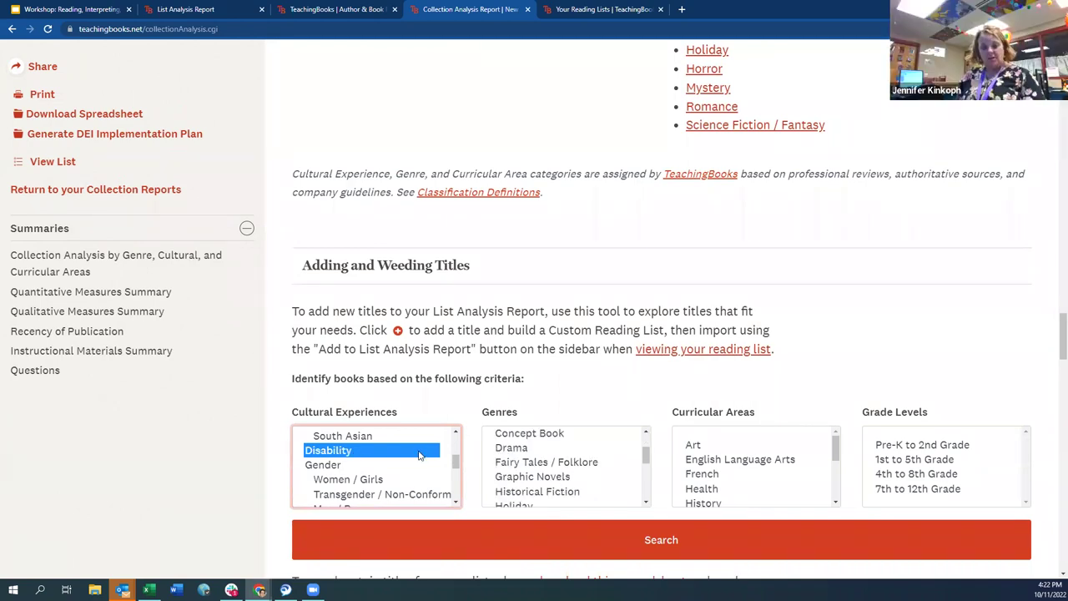
pyautogui.scroll(-1, 571, 486)
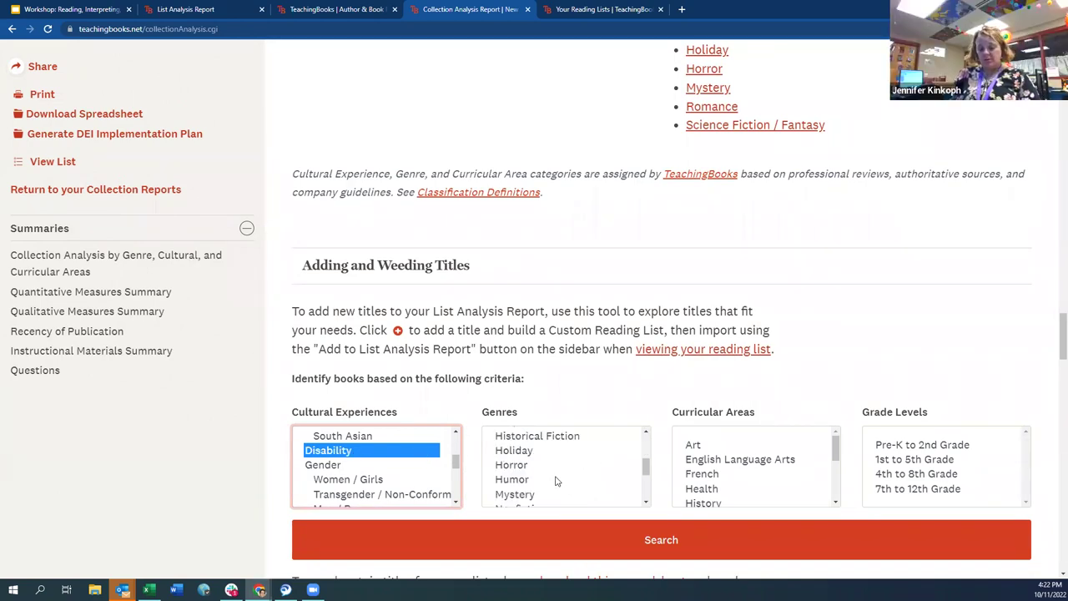
pyautogui.click(556, 479)
pyautogui.click(584, 398)
pyautogui.scroll(-1, 908, 305)
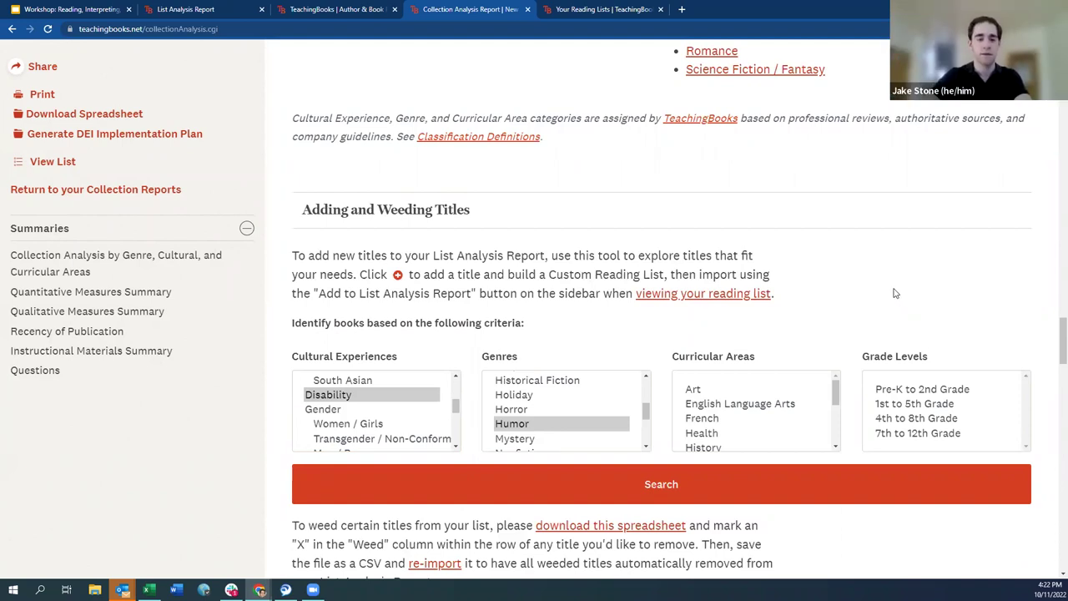
# - Add grade levels 4th to 8th and 7th to 12th, run the search and look over the matching books
pyautogui.click(897, 419)
pyautogui.keyDown('ctrl'); pyautogui.click(901, 439); pyautogui.keyUp('ctrl')
pyautogui.click(837, 312)
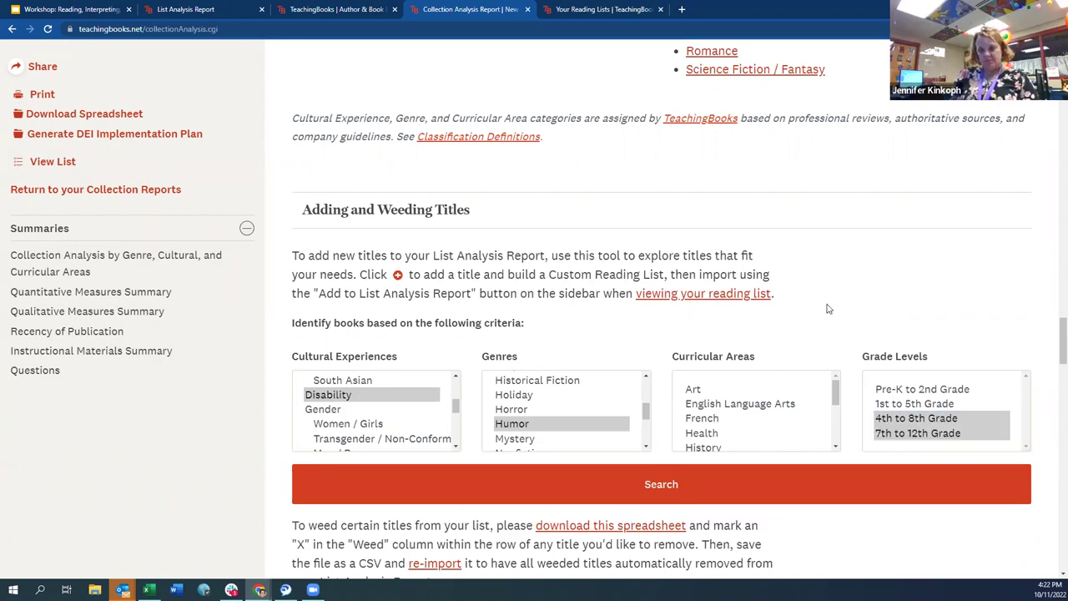
pyautogui.scroll(-1, 523, 325)
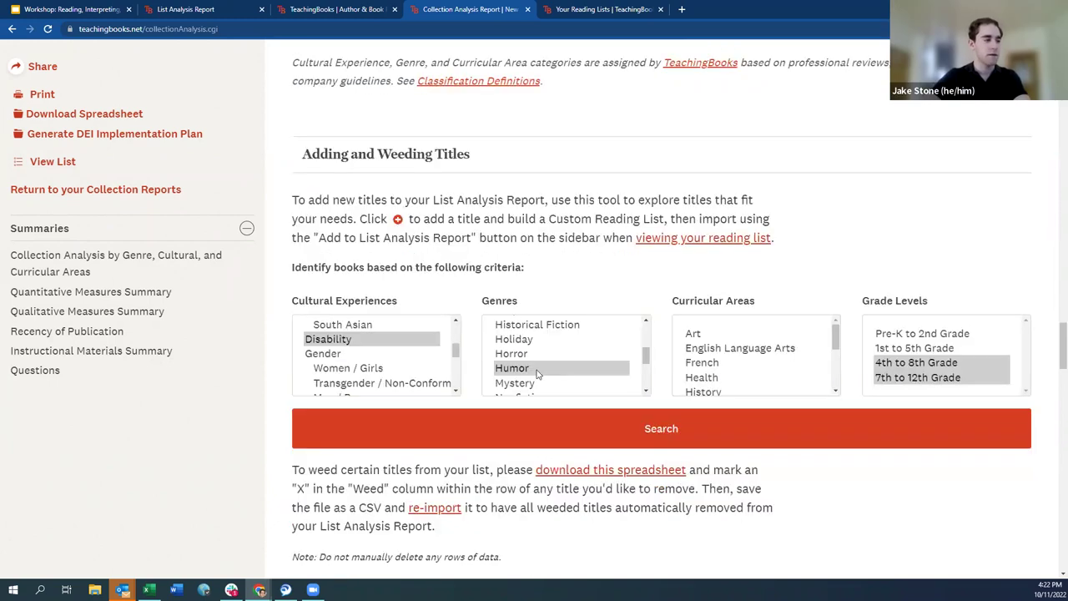
pyautogui.click(560, 425)
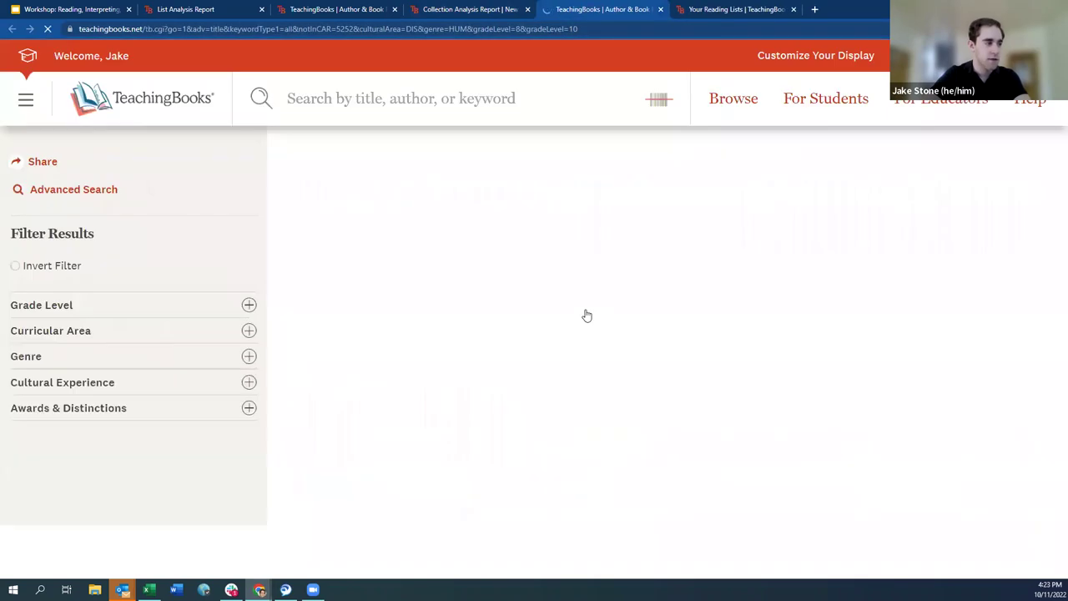
pyautogui.scroll(-1, 739, 243)
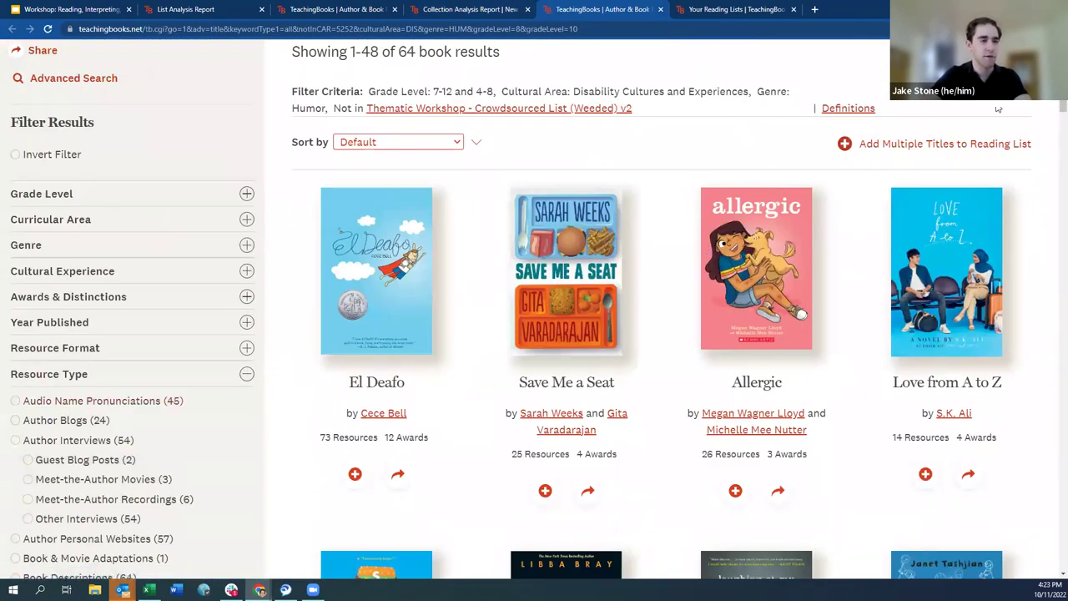
pyautogui.scroll(1, 705, 251)
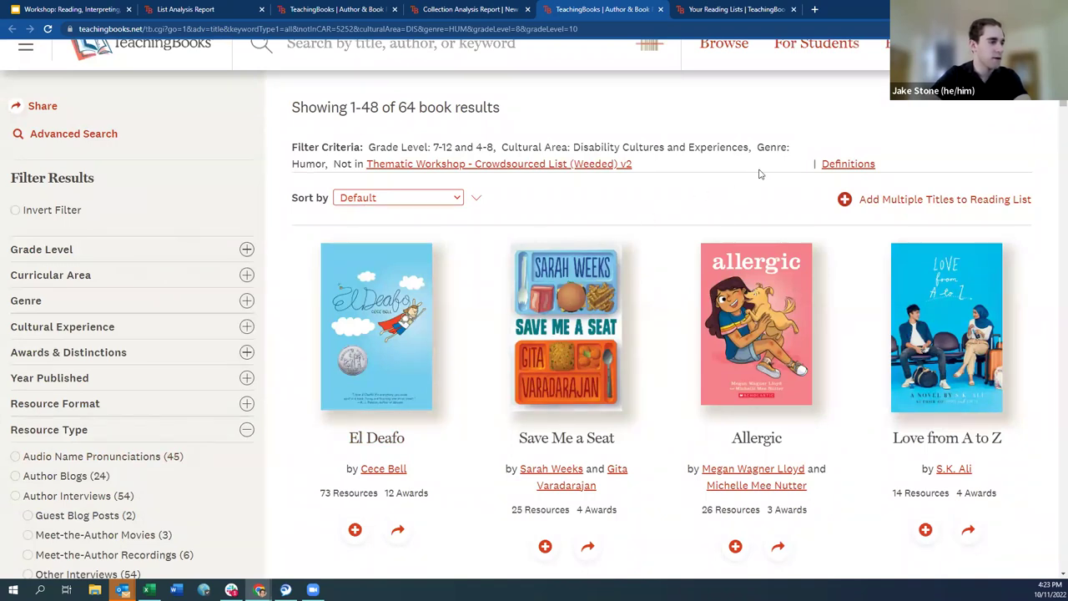
pyautogui.click(246, 301)
pyautogui.click(246, 301)
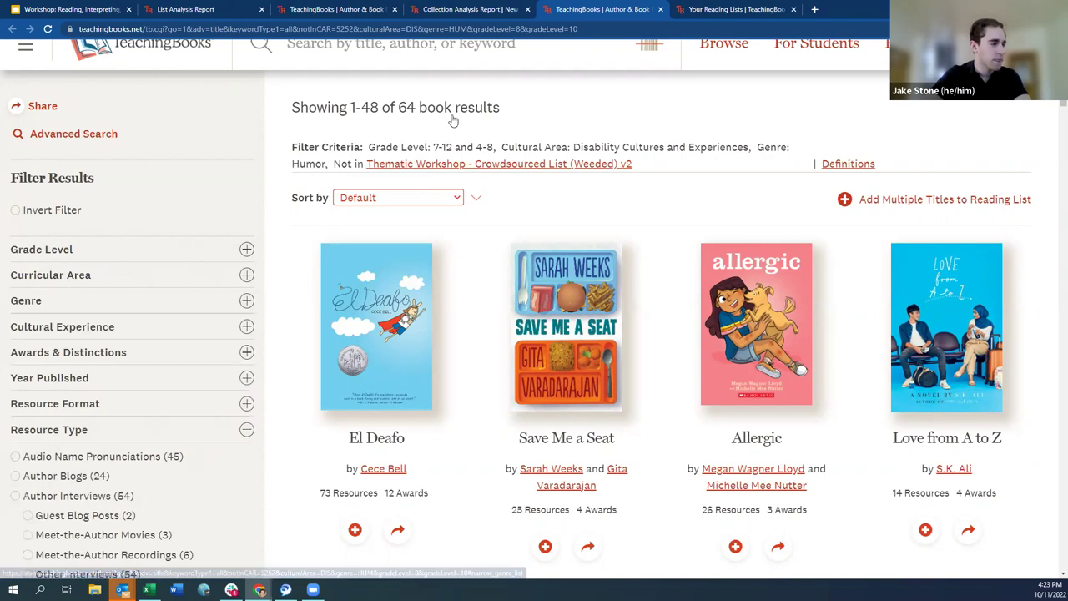
# - Remove the Humor genre from the report's search criteria, search again and highlight the number of book results
pyautogui.hotkey('ctrl', 'pageup')
pyautogui.keyDown('ctrl'); pyautogui.click(511, 371); pyautogui.keyUp('ctrl')
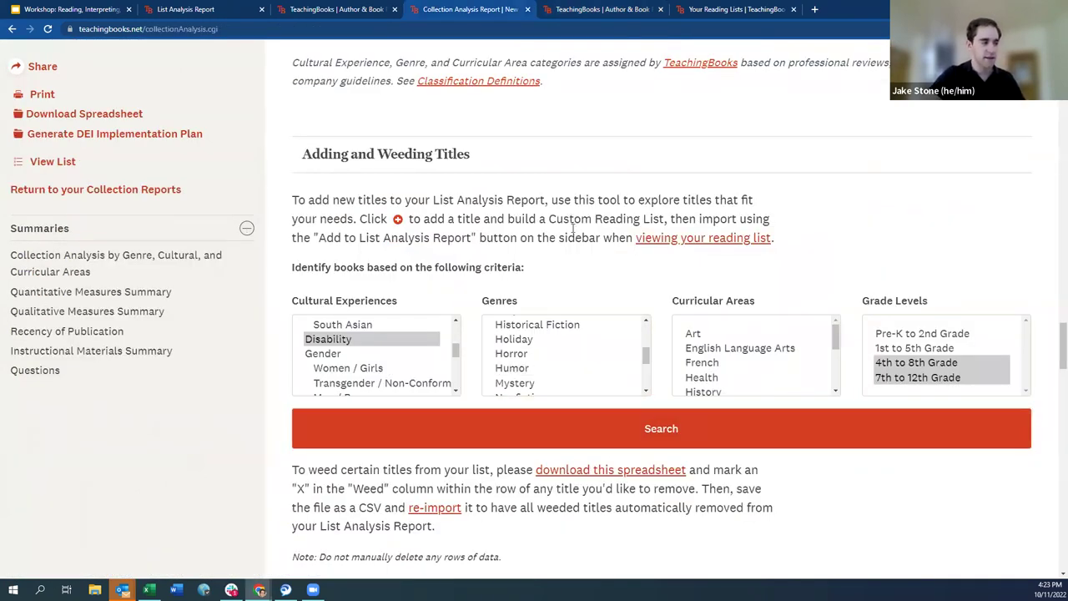
pyautogui.click(548, 430)
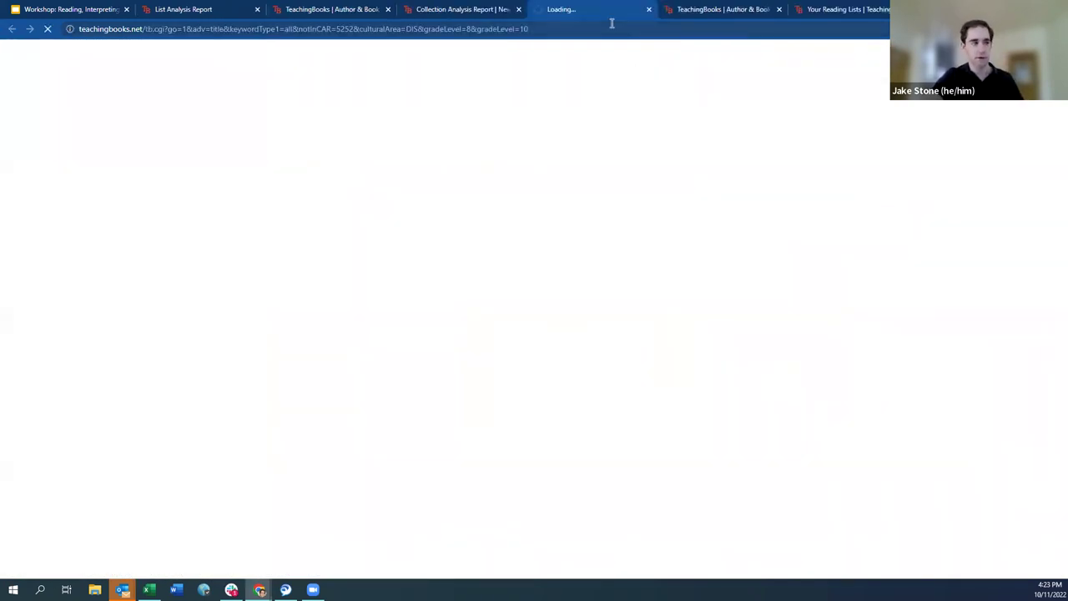
pyautogui.click(738, 7)
pyautogui.click(636, 9)
pyautogui.moveTo(433, 163); pyautogui.dragTo(405, 163)
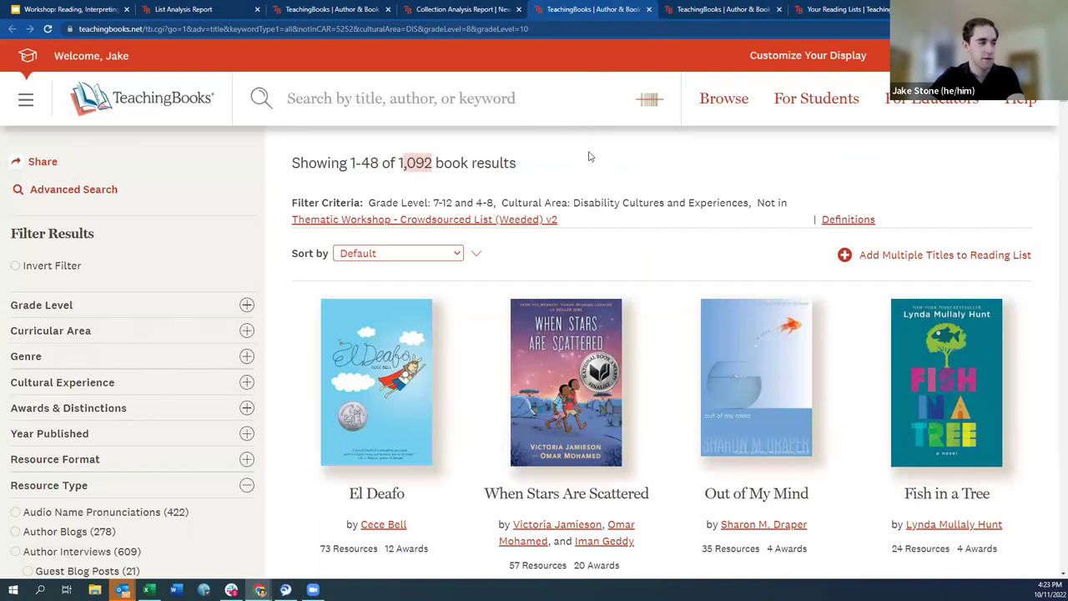
# - Compare the Humor-filtered results with the broader Disability results and return to the collection analysis report
pyautogui.click(714, 8)
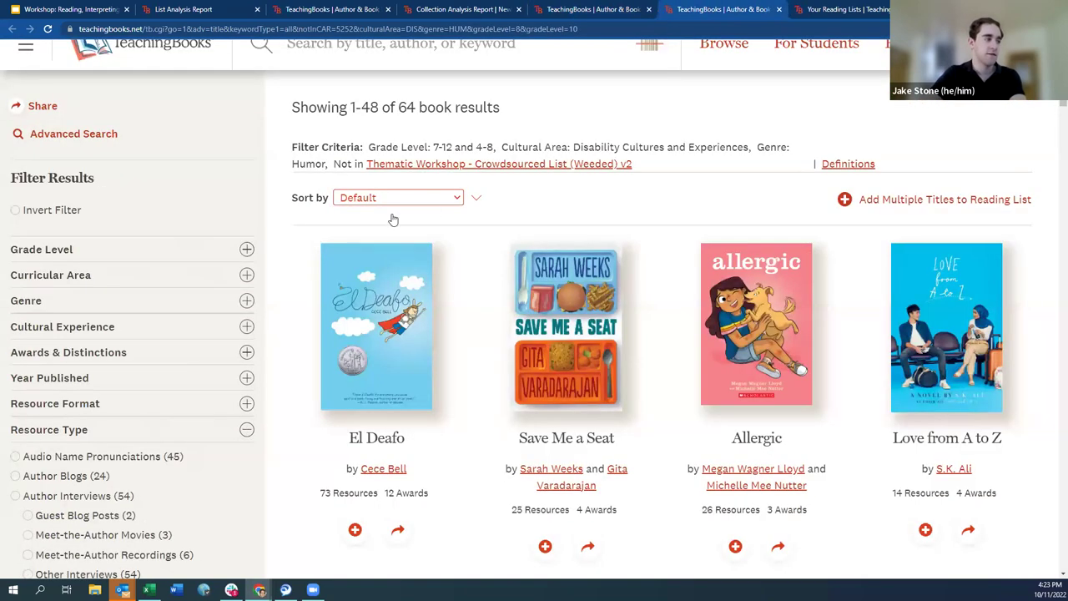
pyautogui.scroll(1, 423, 196)
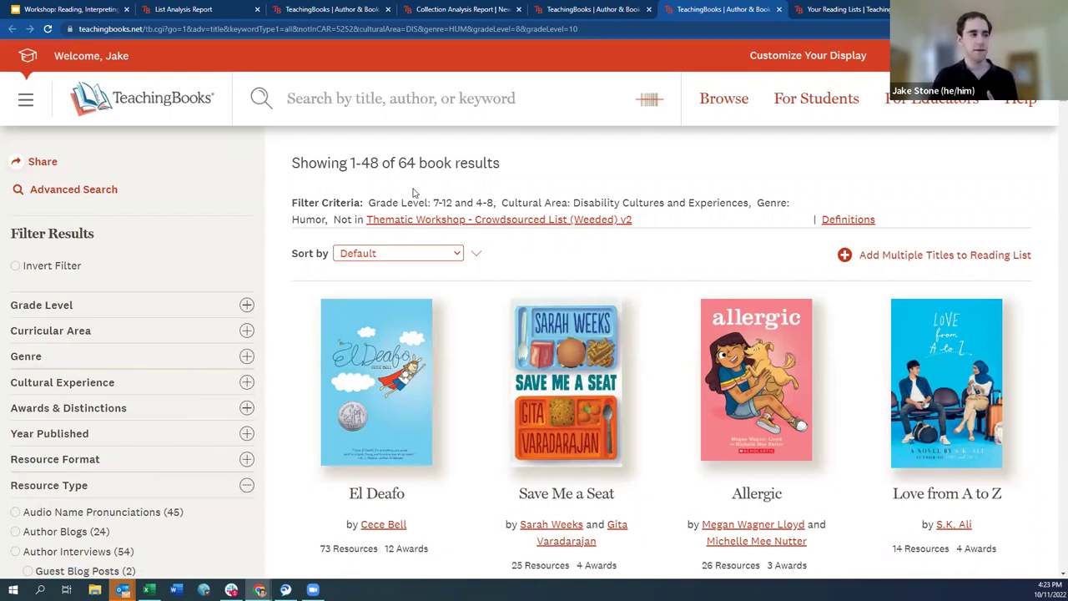
pyautogui.click(603, 7)
pyautogui.click(474, 10)
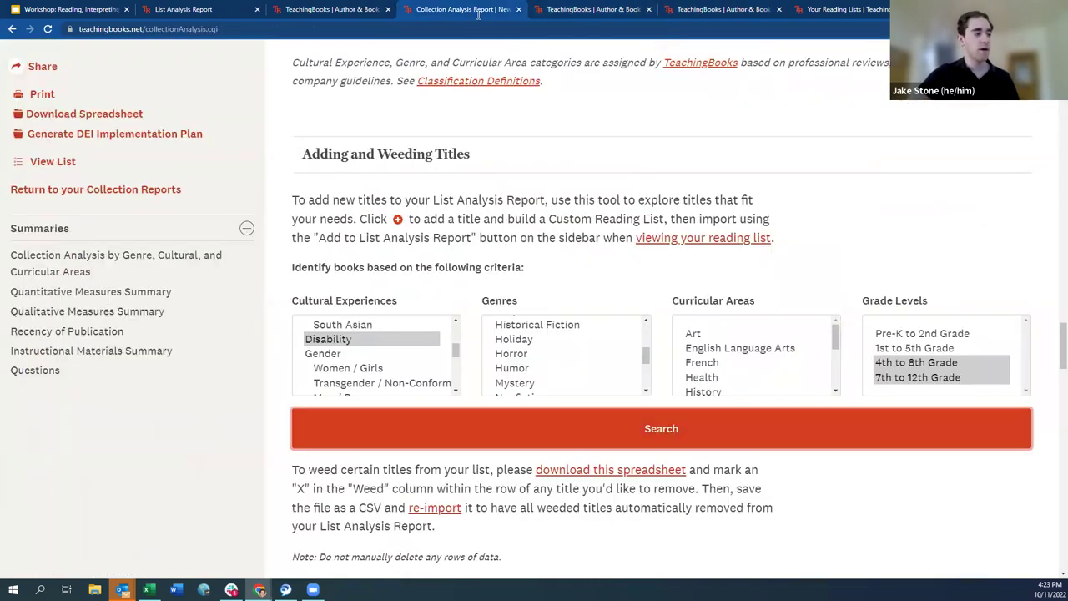
# - Replace the Disability cultural experience with the Humor genre, search for 4th to 12th grade books and browse the matches
pyautogui.keyDown('ctrl'); pyautogui.click(393, 339); pyautogui.keyUp('ctrl')
pyautogui.click(520, 372)
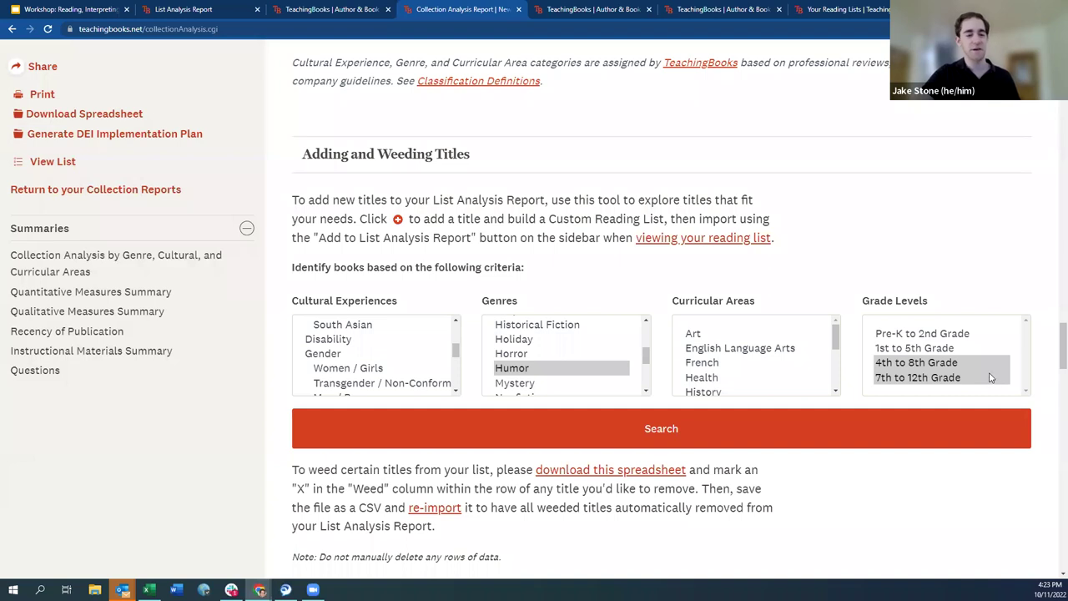
pyautogui.click(899, 427)
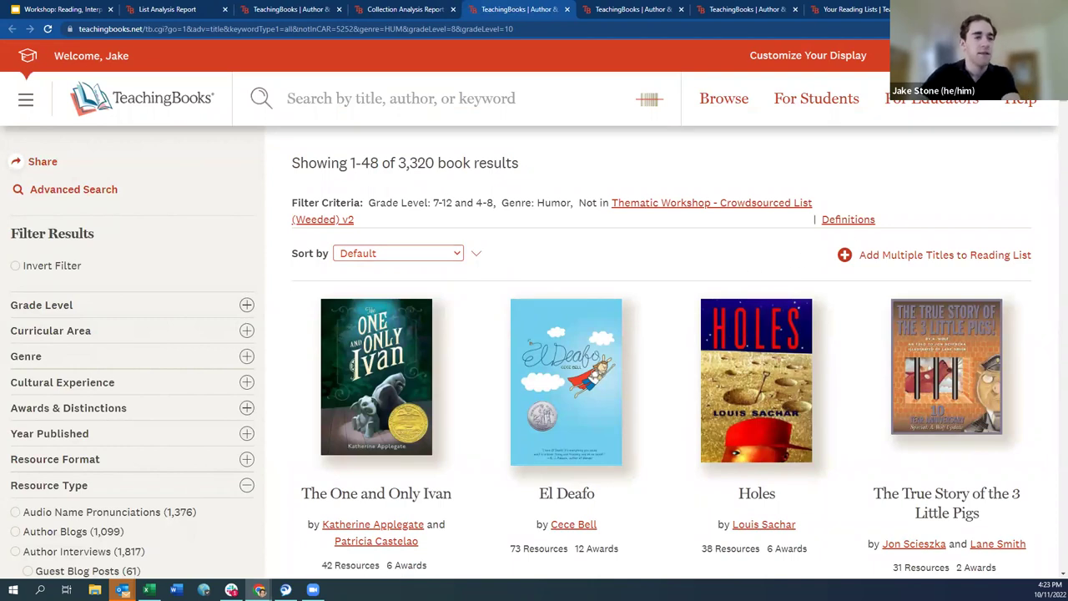
pyautogui.scroll(-2, 887, 186)
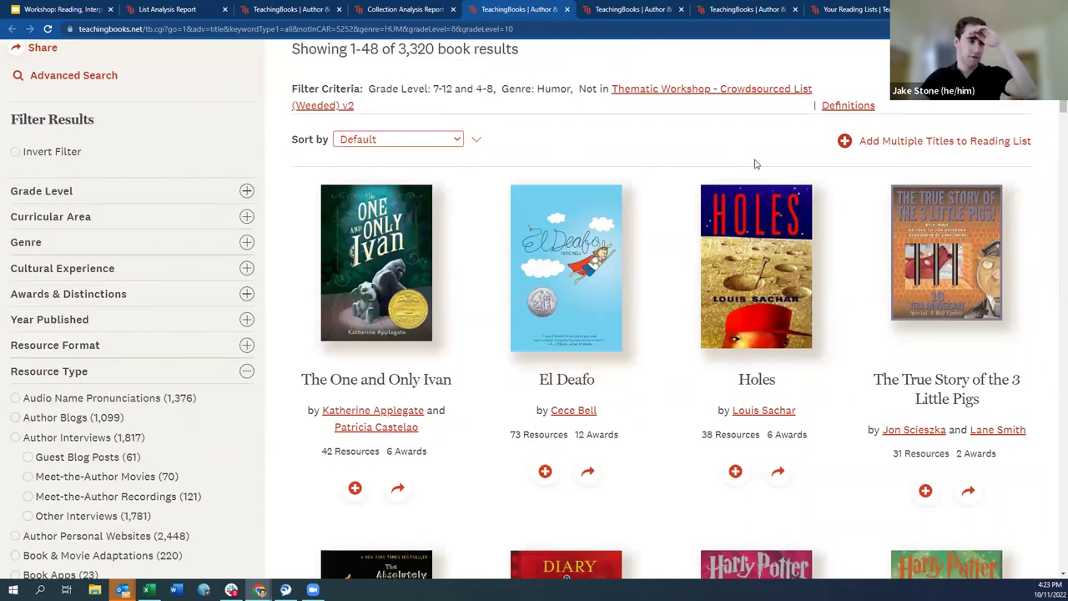
pyautogui.click(400, 15)
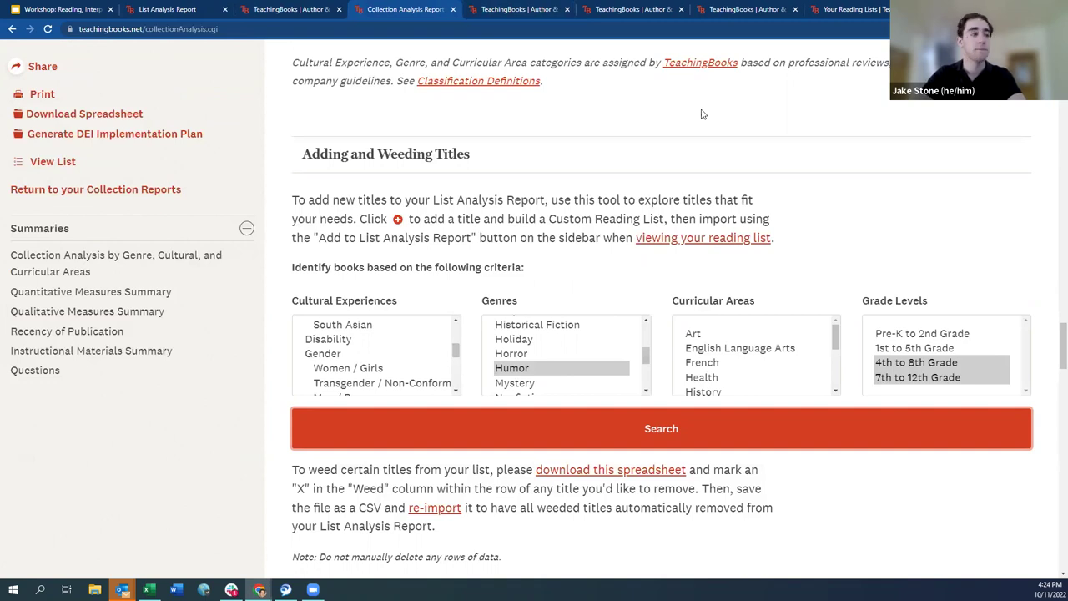
pyautogui.click(531, 9)
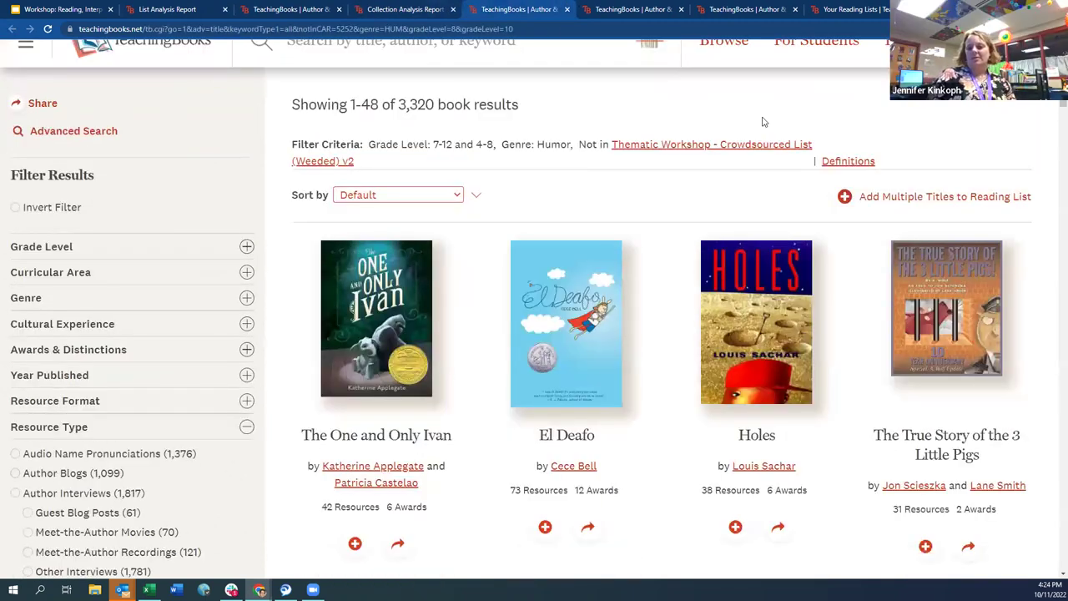
pyautogui.scroll(-4, 1049, 130)
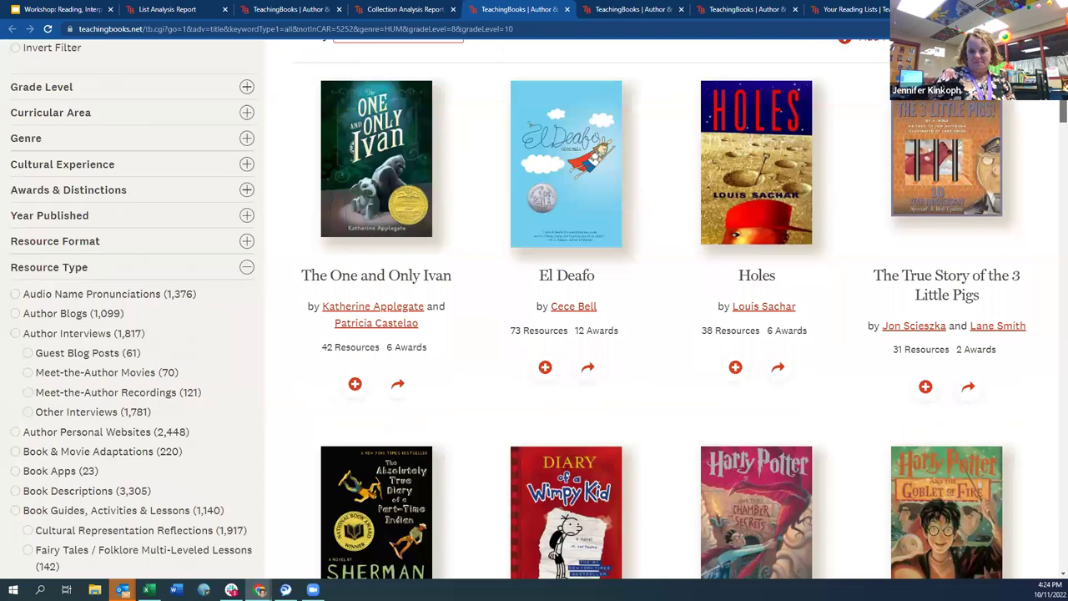
pyautogui.scroll(-2, 1050, 129)
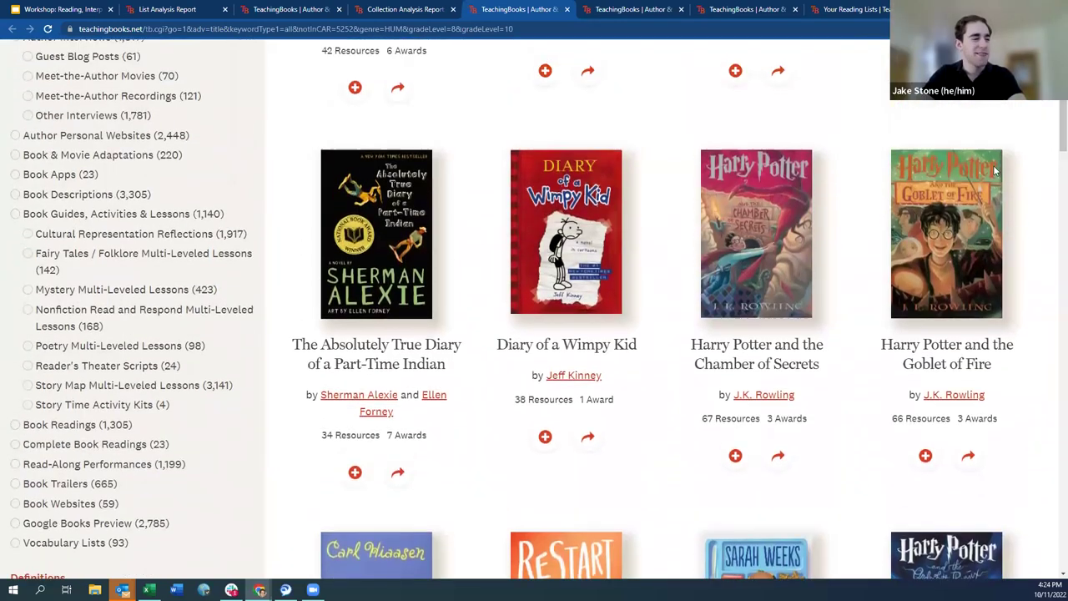
# - Open the Harry Potter and the Chamber of Secrets book page separately and check its assigned grade and genres
pyautogui.rightClick(768, 365)
pyautogui.click(800, 376)
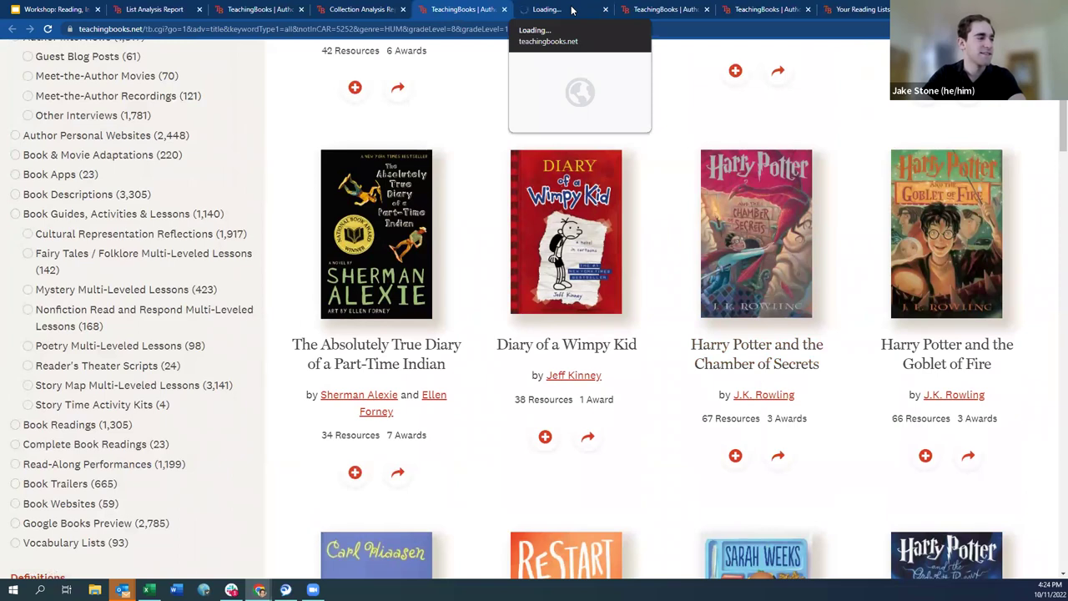
pyautogui.click(564, 8)
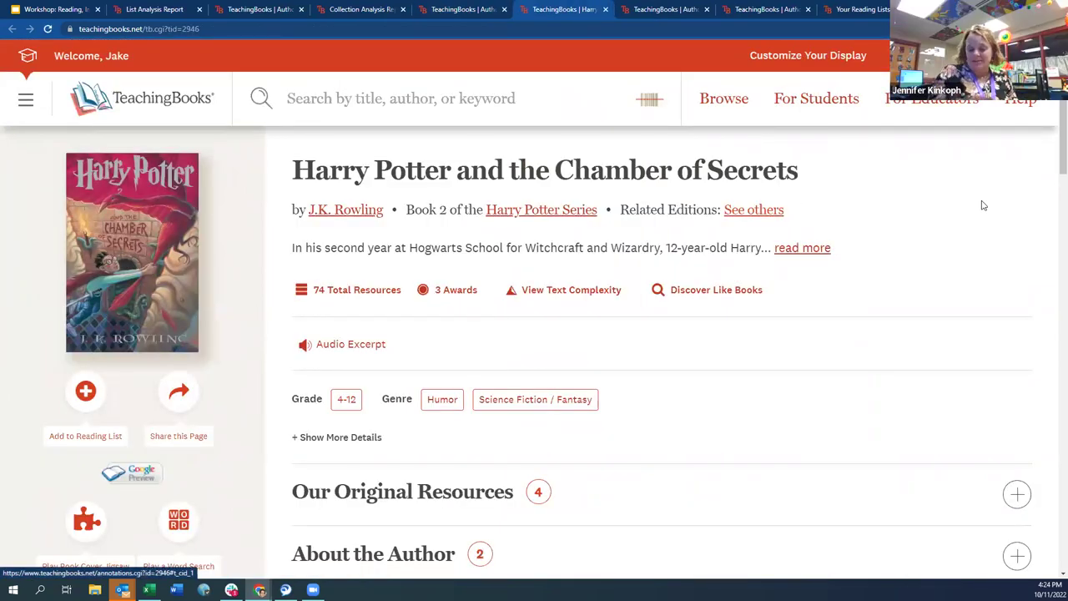
pyautogui.scroll(-2, 584, 343)
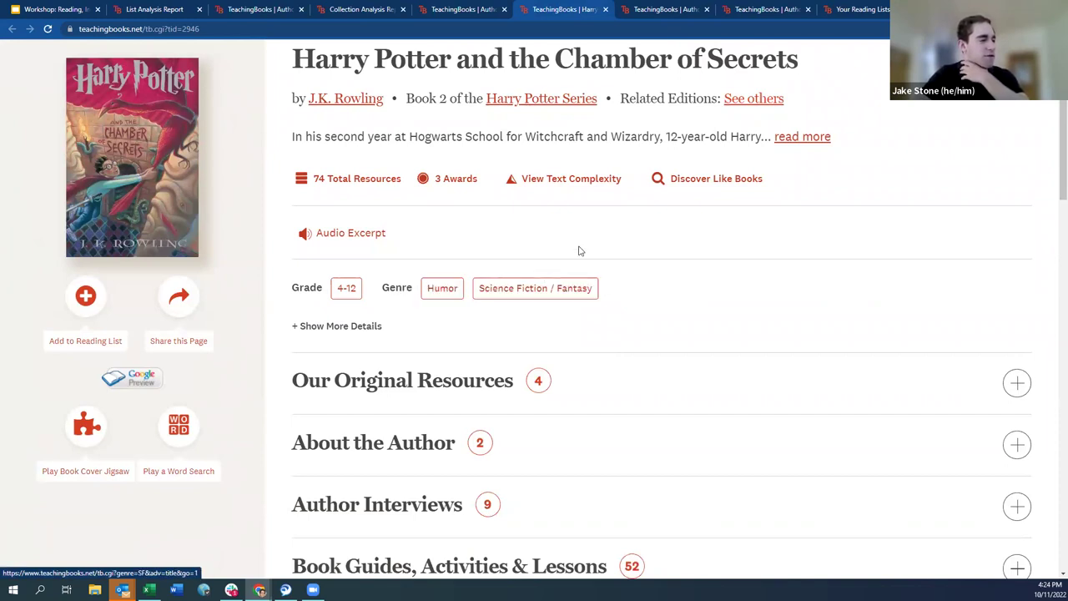
# - Go back to the Humor results and examine which further titles carry that genre
pyautogui.click(465, 9)
pyautogui.scroll(-3, 801, 302)
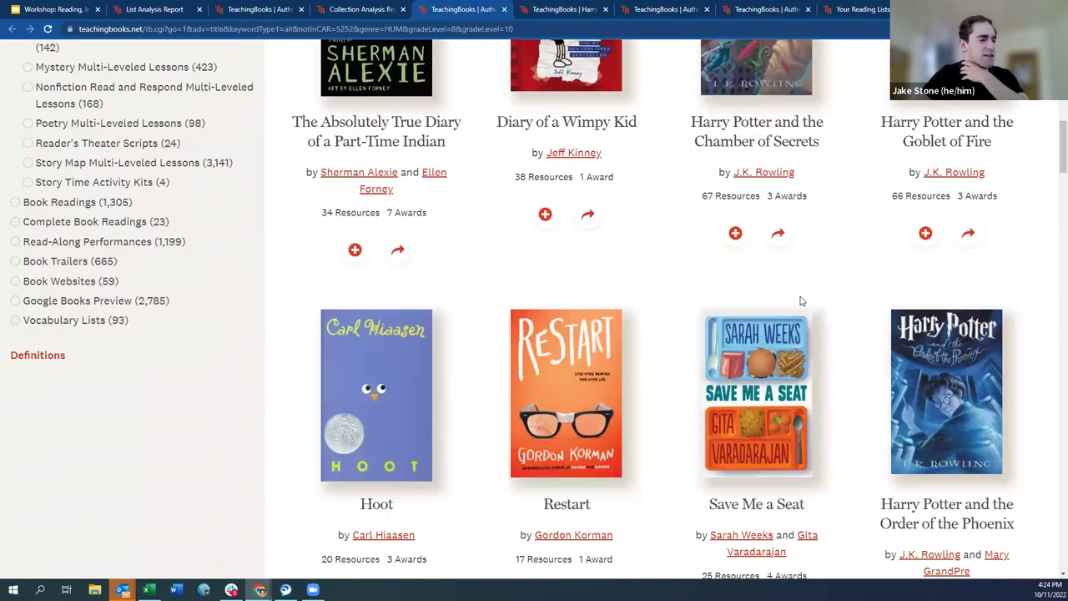
pyautogui.scroll(-6, 801, 302)
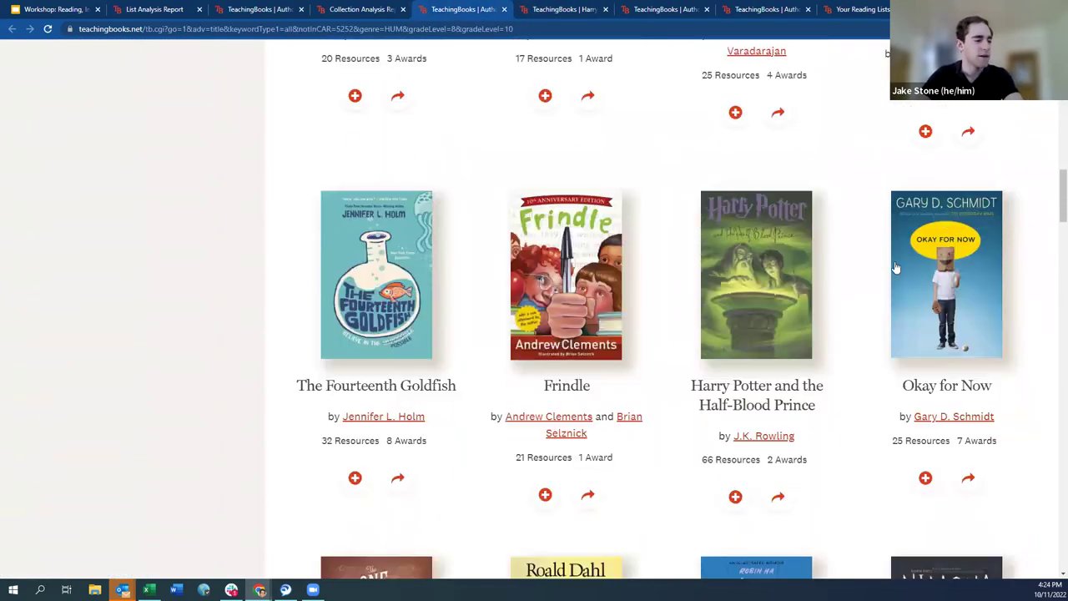
pyautogui.scroll(-2, 793, 320)
pyautogui.scroll(4, 791, 319)
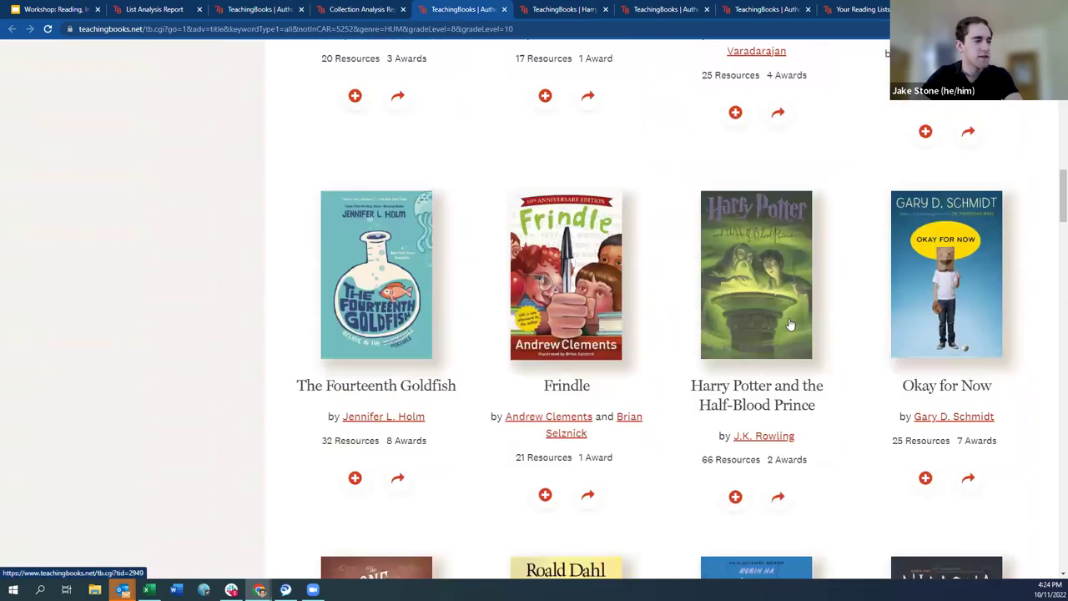
pyautogui.scroll(5, 788, 319)
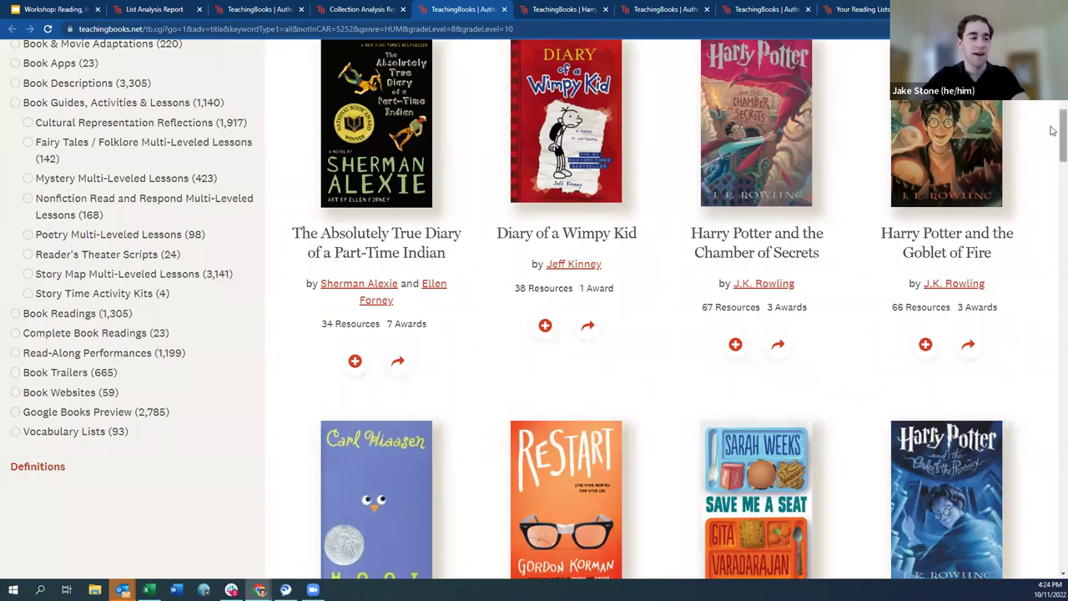
pyautogui.moveTo(1062, 134); pyautogui.dragTo(1062, 58)
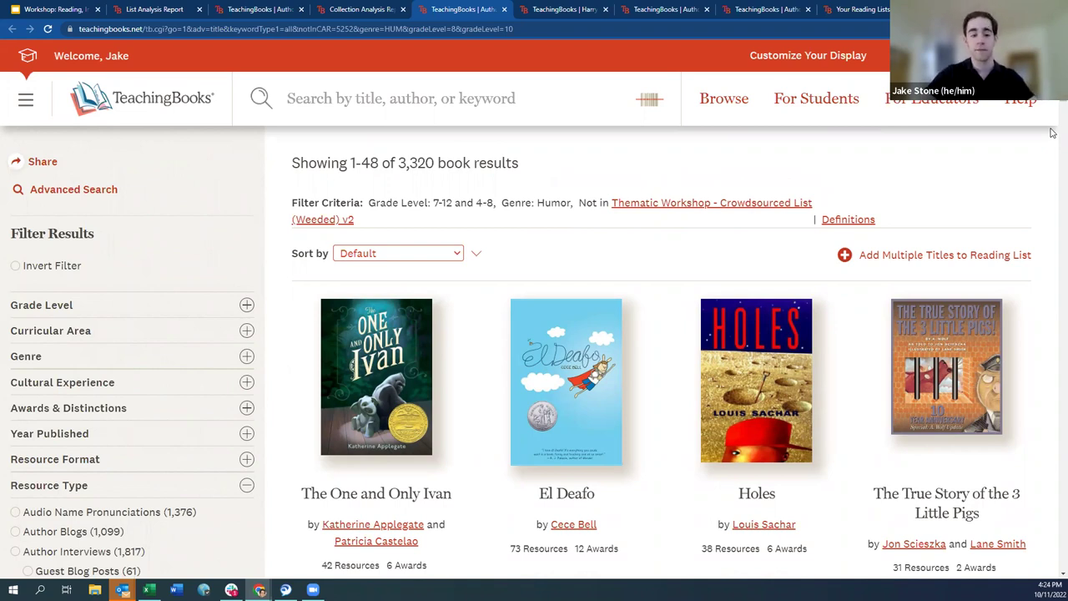
# - Open the TeachingBooks classification definitions separately from the results and expand the Genres and Formats section
pyautogui.rightClick(848, 226)
pyautogui.click(882, 228)
pyautogui.click(415, 9)
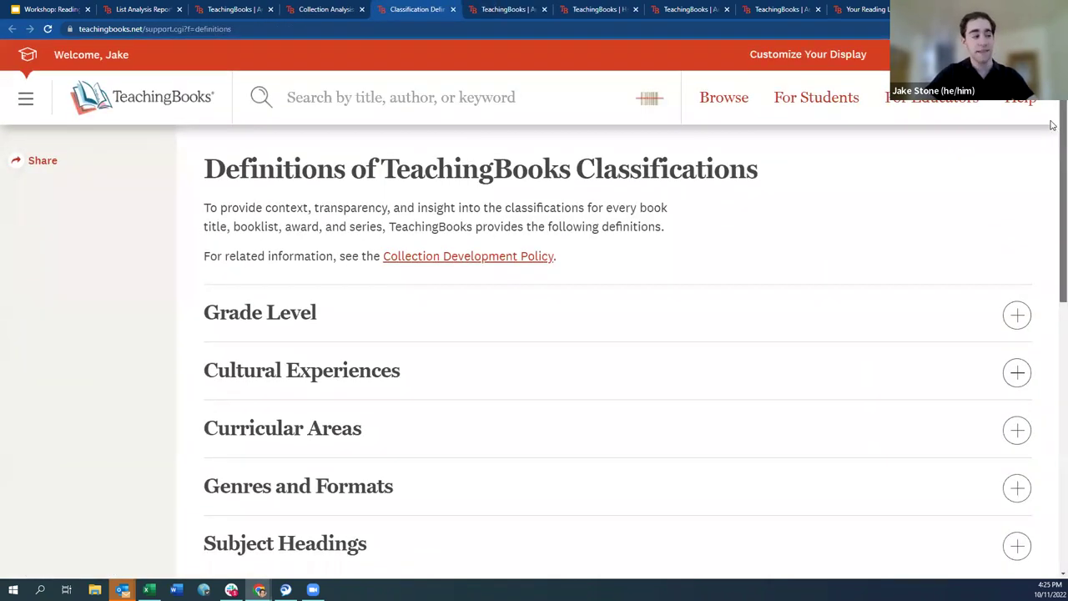
pyautogui.scroll(-1, 1052, 153)
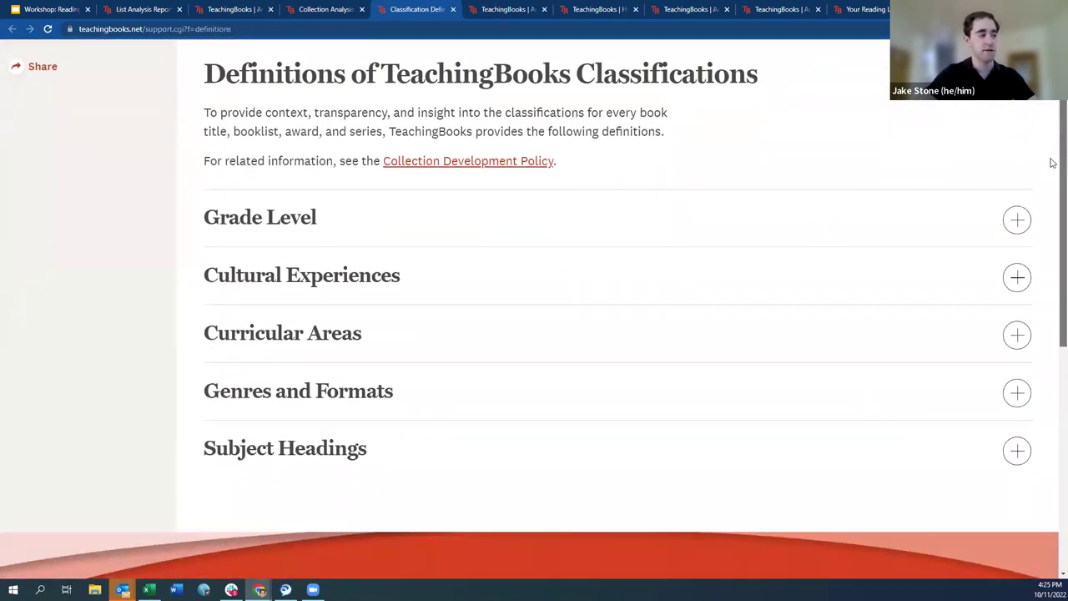
pyautogui.click(1017, 390)
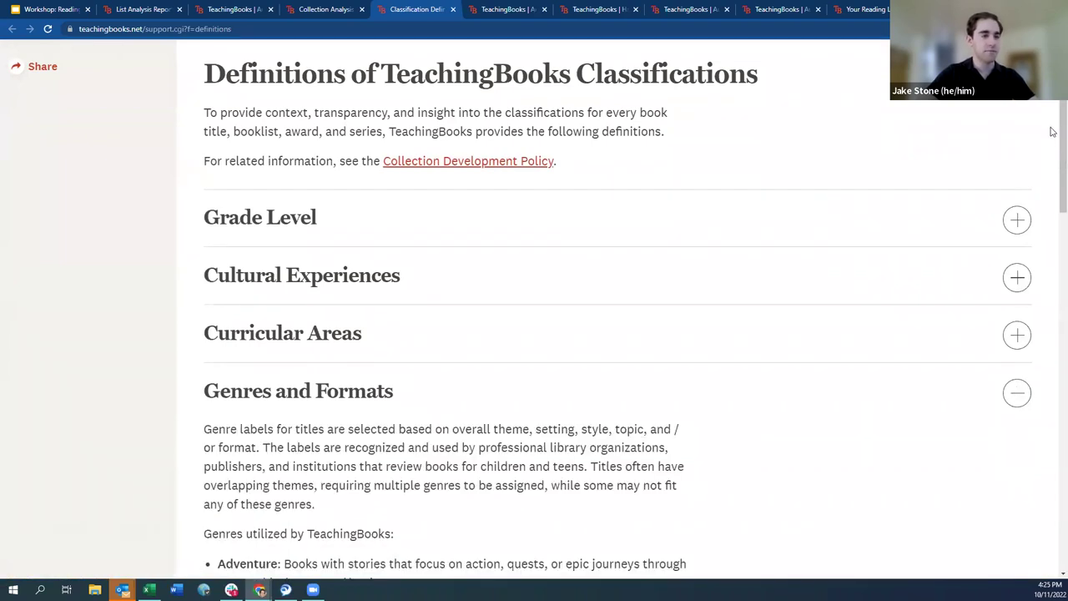
# - Highlight the Humor definition for reading, look over the neighbouring genre definitions and close the definitions page
pyautogui.scroll(-5, 1052, 132)
pyautogui.scroll(-1, 1013, 284)
pyautogui.moveTo(386, 417); pyautogui.dragTo(219, 401)
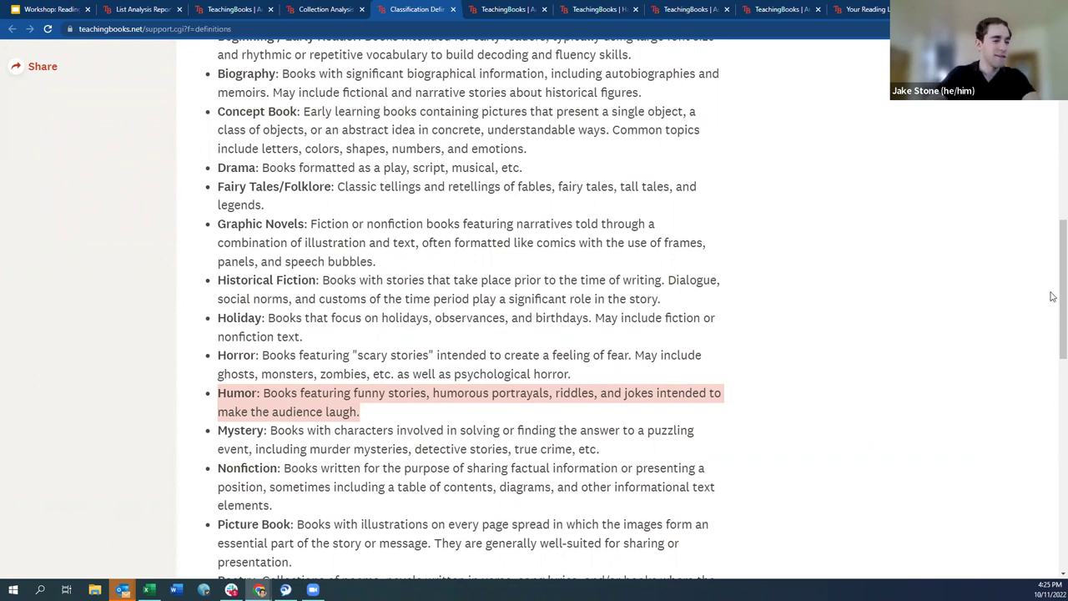
pyautogui.moveTo(1051, 271)
pyautogui.mouseDown()
pyautogui.moveTo(1052, 335)
pyautogui.moveTo(1046, 291)
pyautogui.mouseUp()
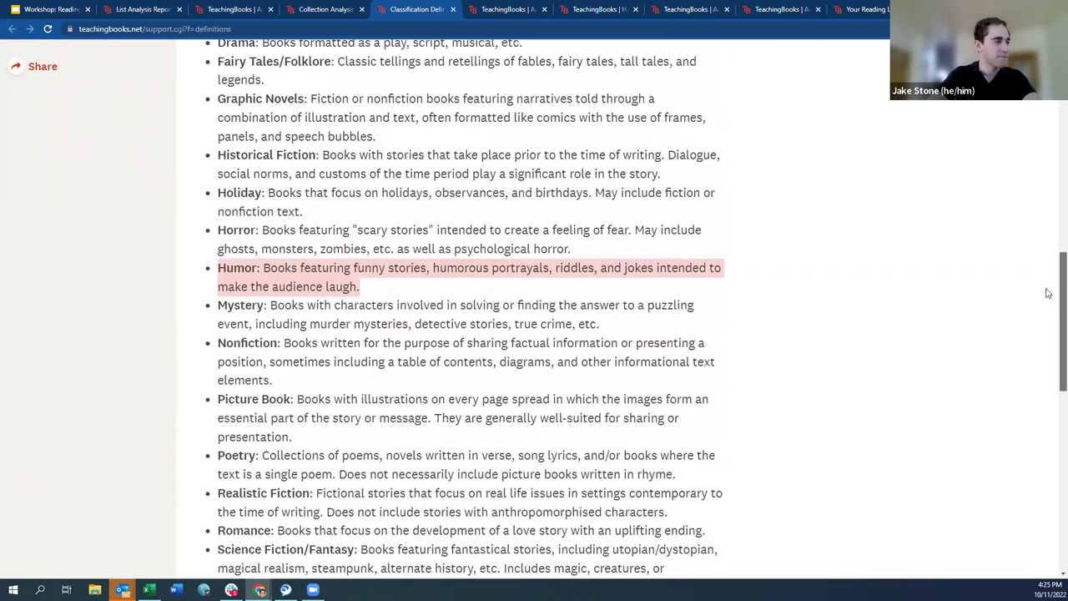
pyautogui.click(453, 9)
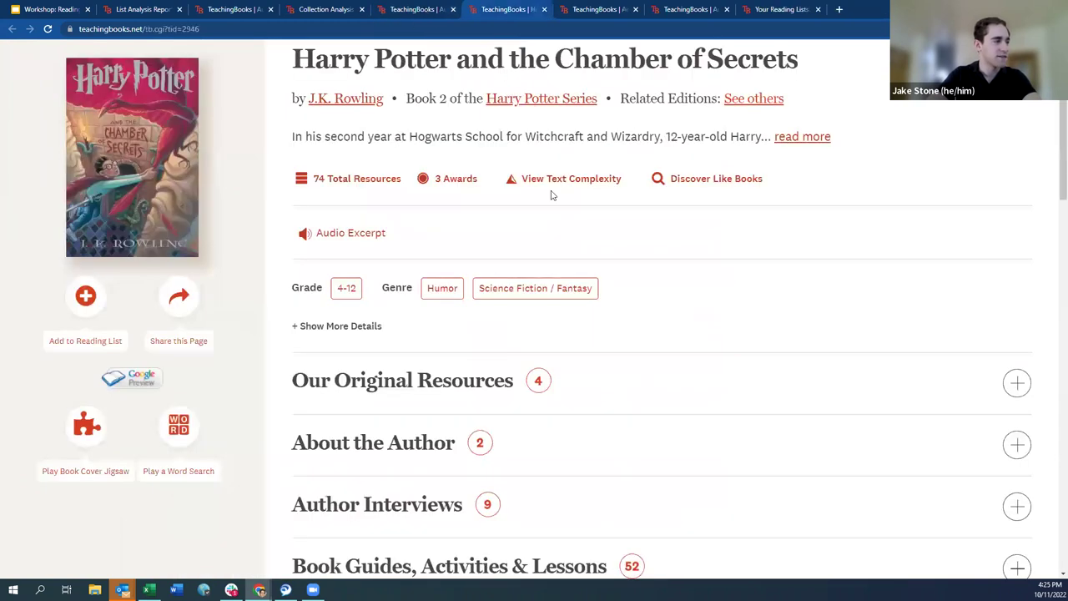
# - Clear the Humor genre from the collection report's search criteria and review the cultural experiences and genres not included
pyautogui.click(366, 10)
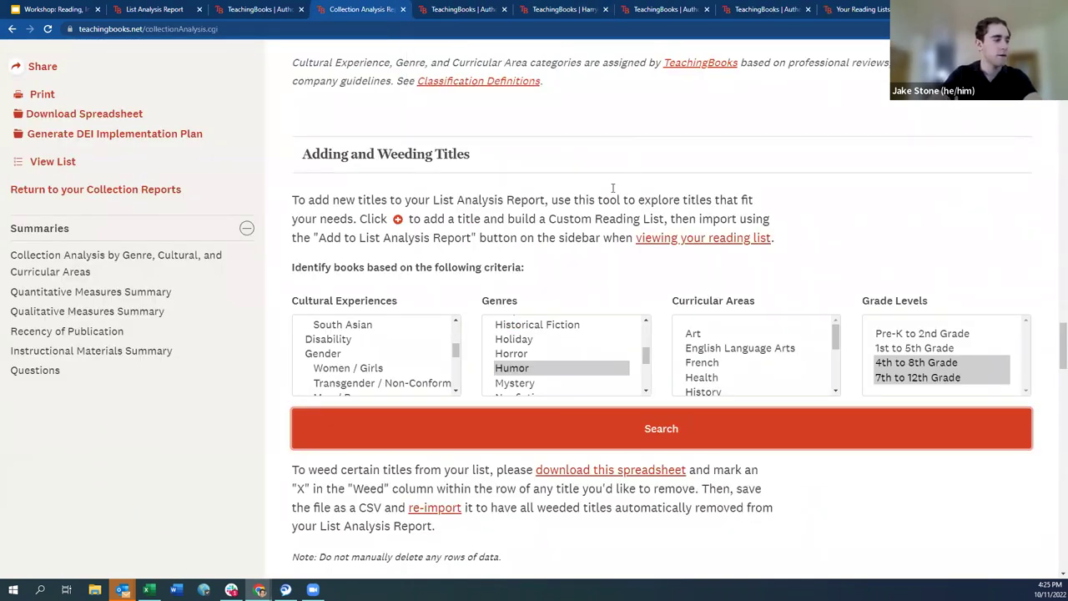
pyautogui.keyDown('ctrl'); pyautogui.click(539, 371); pyautogui.keyUp('ctrl')
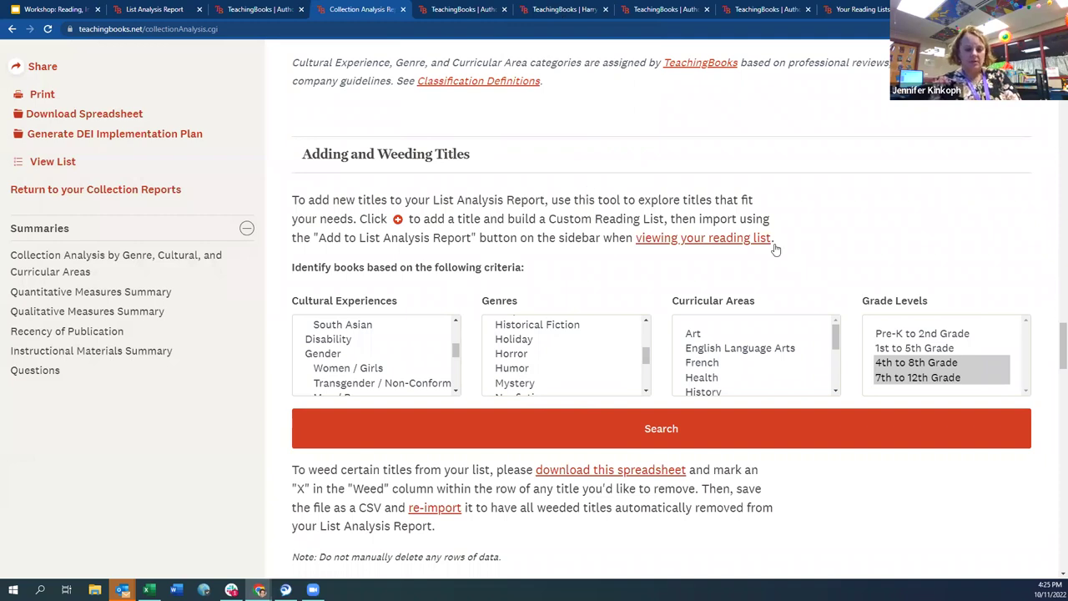
pyautogui.scroll(5, 1052, 344)
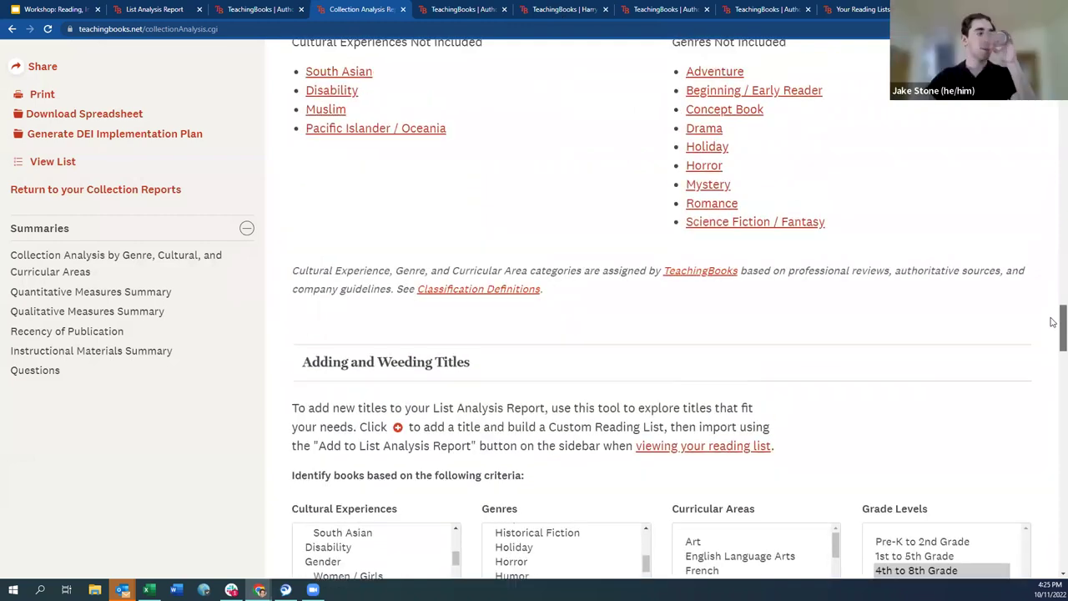
pyautogui.scroll(-1, 1049, 310)
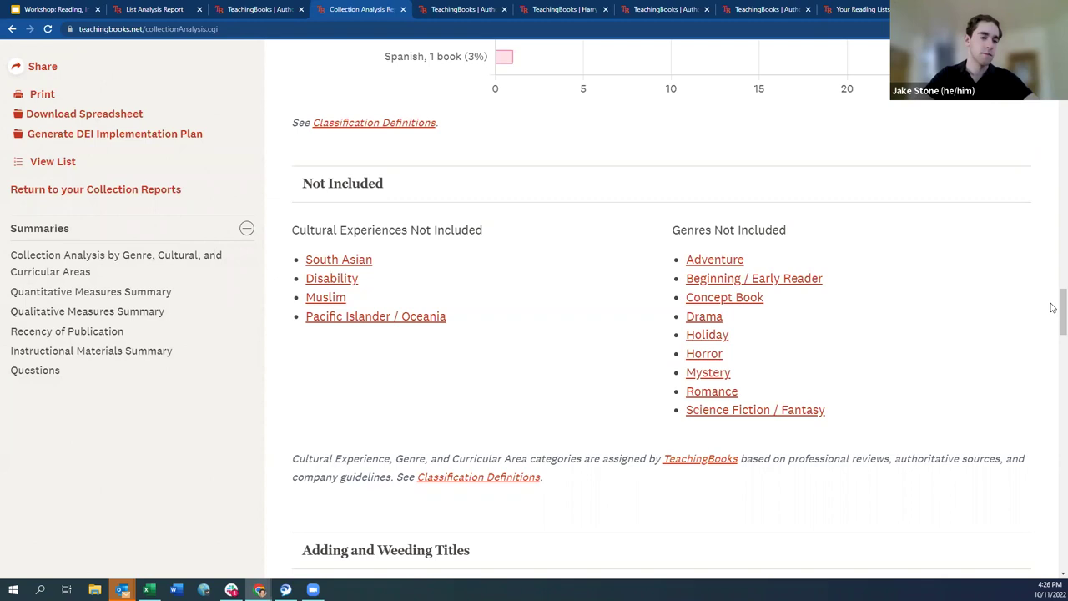
pyautogui.moveTo(1053, 308)
pyautogui.mouseDown()
pyautogui.moveTo(1053, 342)
pyautogui.moveTo(1052, 309)
pyautogui.mouseUp()
pyautogui.scroll(-1, 1032, 337)
pyautogui.scroll(-4, 349, 431)
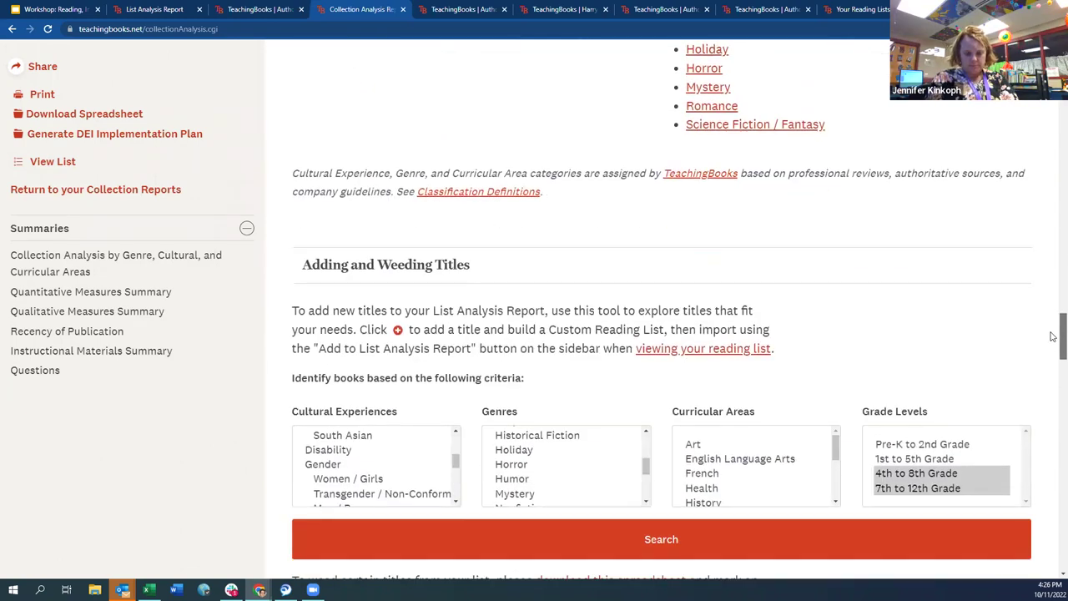
# - Choose Muslim as the cultural experience, leave the genre unselected and search for books in grades 4th to 12th
pyautogui.scroll(-2, 348, 431)
pyautogui.scroll(-2, 349, 431)
pyautogui.click(351, 434)
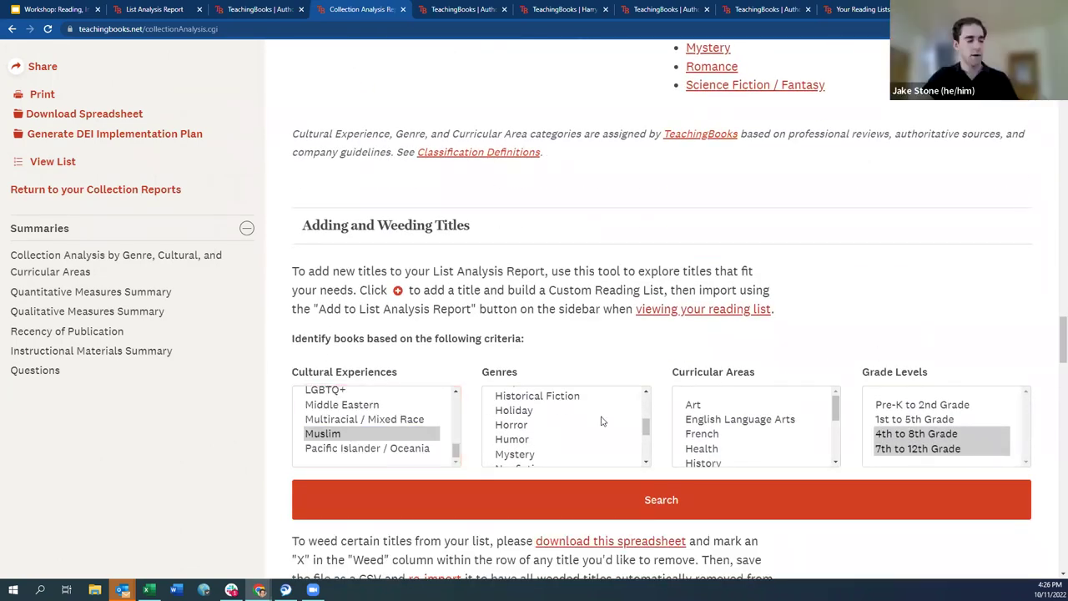
pyautogui.scroll(3, 617, 417)
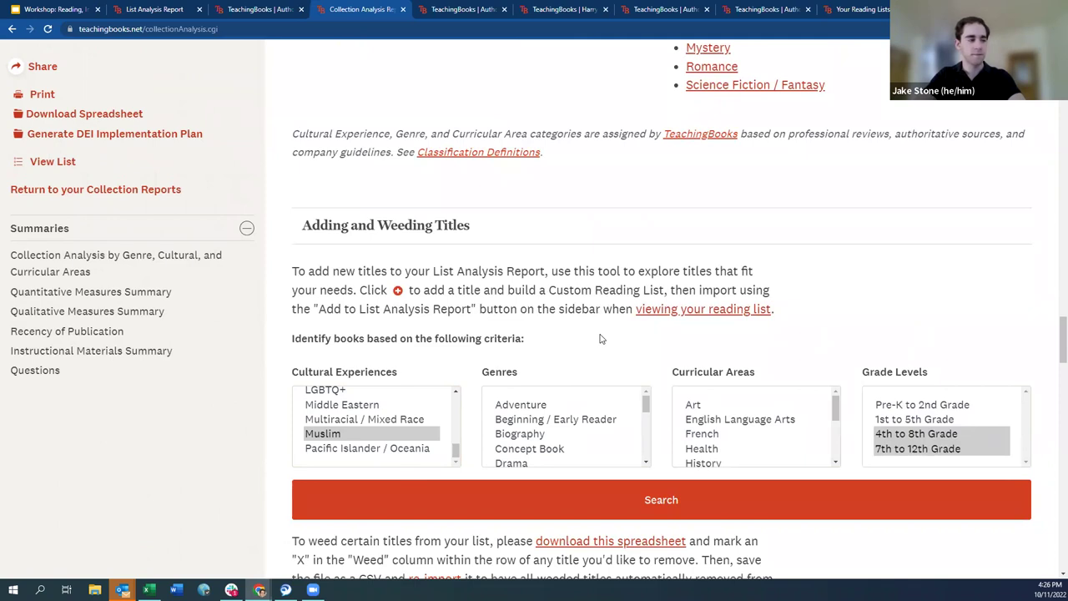
pyautogui.click(524, 499)
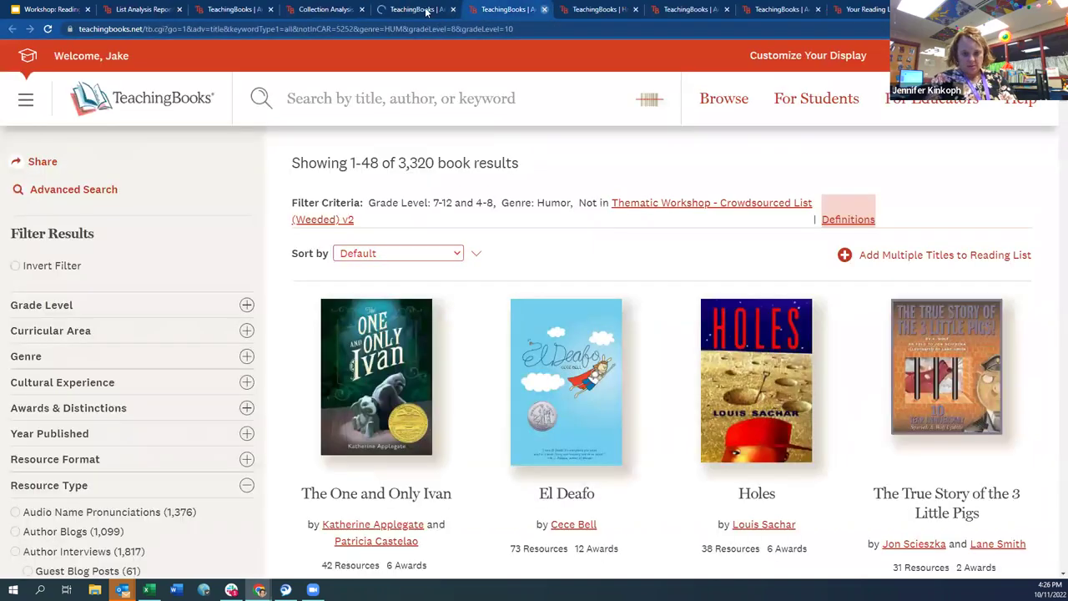
# - Close the earlier search results and the Harry Potter book page, keeping the Muslim experience results open
pyautogui.click(544, 9)
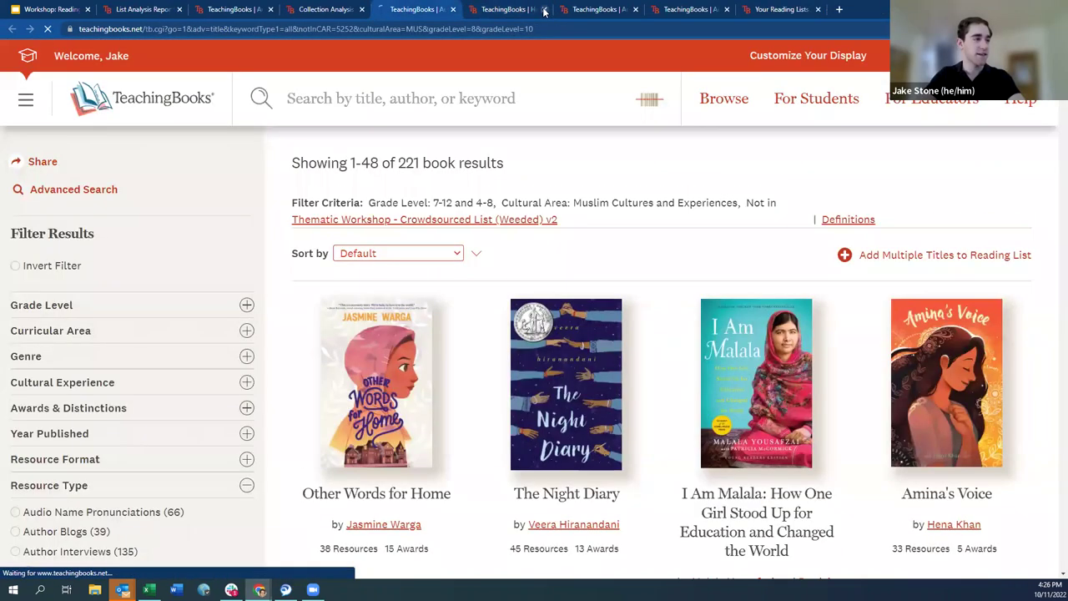
pyautogui.click(545, 9)
pyautogui.click(544, 9)
pyautogui.click(544, 9)
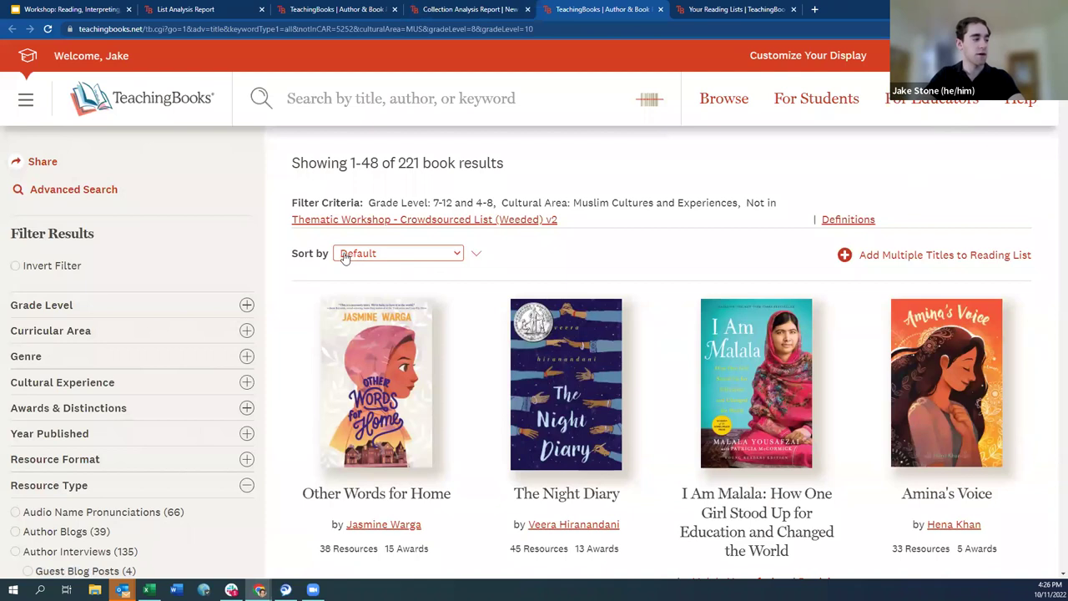
# - Collapse the Resource Type filter and examine the Year Published and Genre filter options for the Muslim experience results
pyautogui.scroll(-1, 326, 283)
pyautogui.click(246, 374)
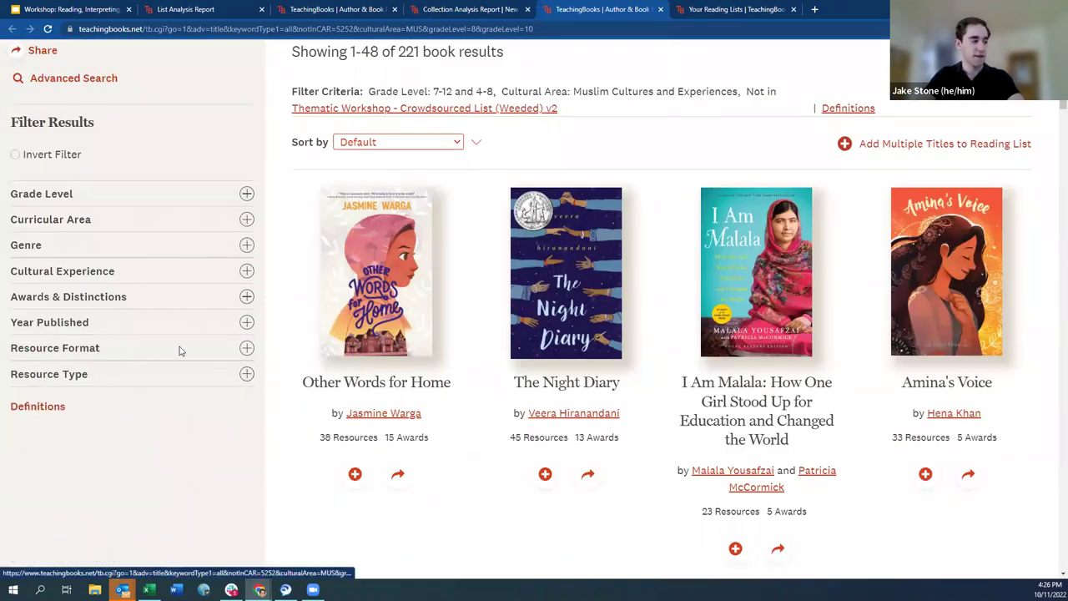
pyautogui.click(246, 322)
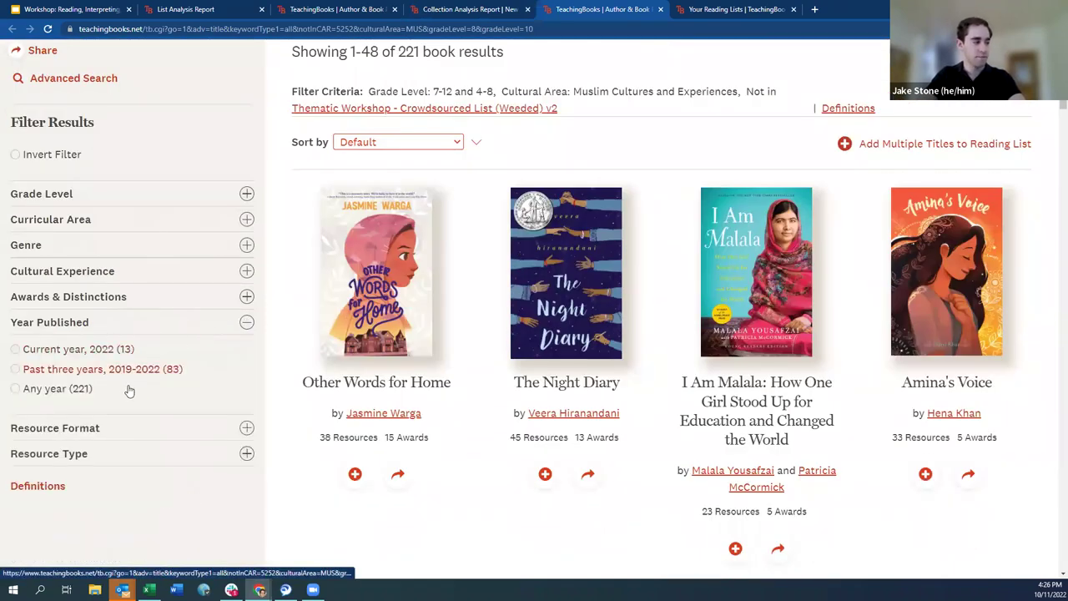
pyautogui.click(247, 244)
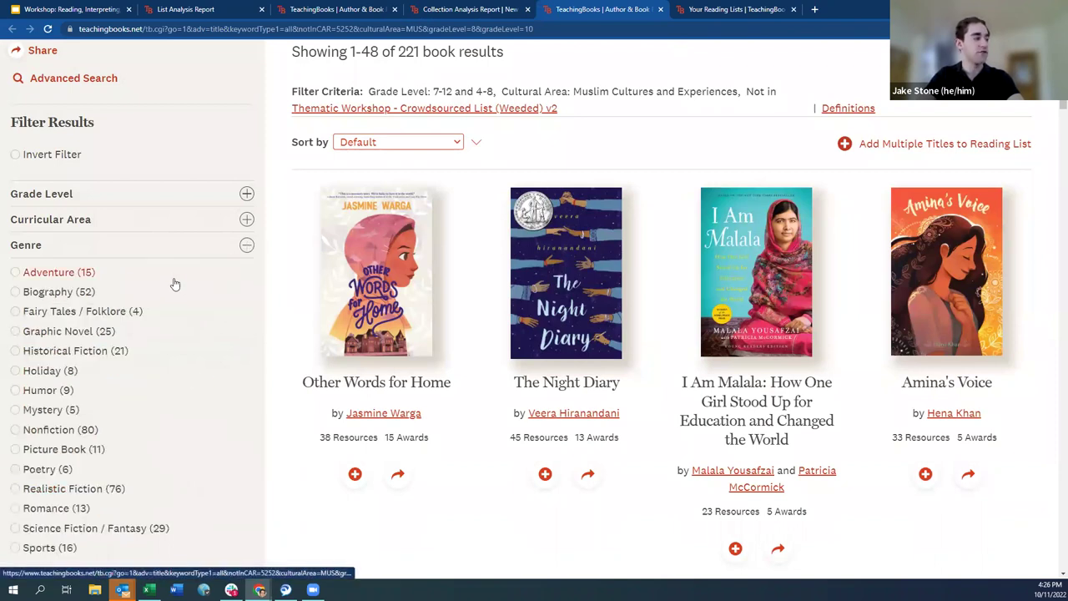
pyautogui.scroll(-1, 170, 290)
pyautogui.scroll(1, 170, 290)
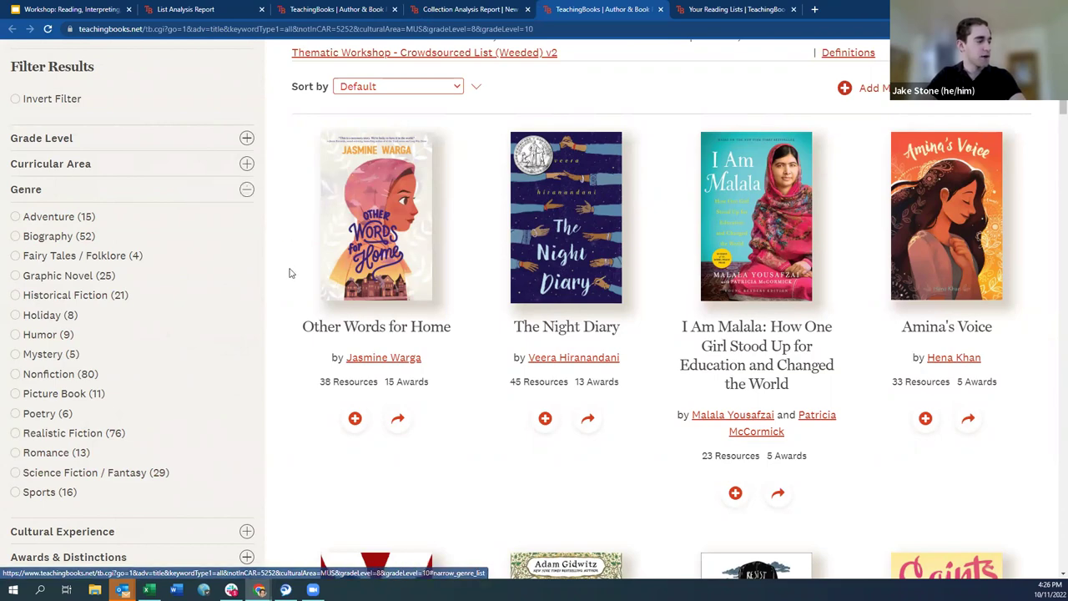
# - Examine the Awards & Distinctions and Cultural Experience filter options for the Muslim experience results, and collapse both filters
pyautogui.scroll(-2, 294, 265)
pyautogui.click(246, 445)
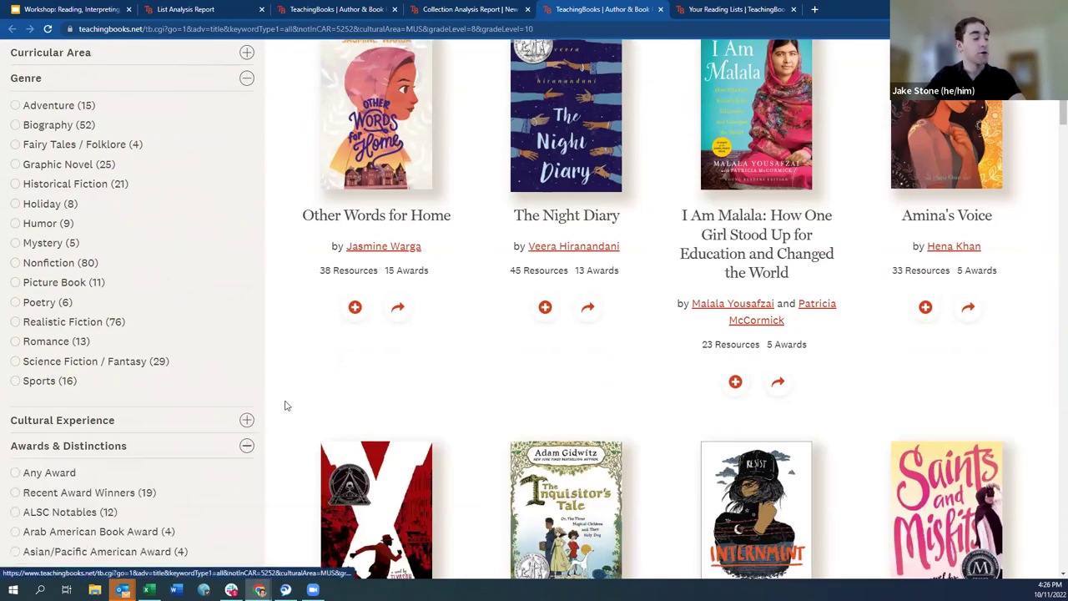
pyautogui.scroll(-3, 284, 406)
pyautogui.click(247, 253)
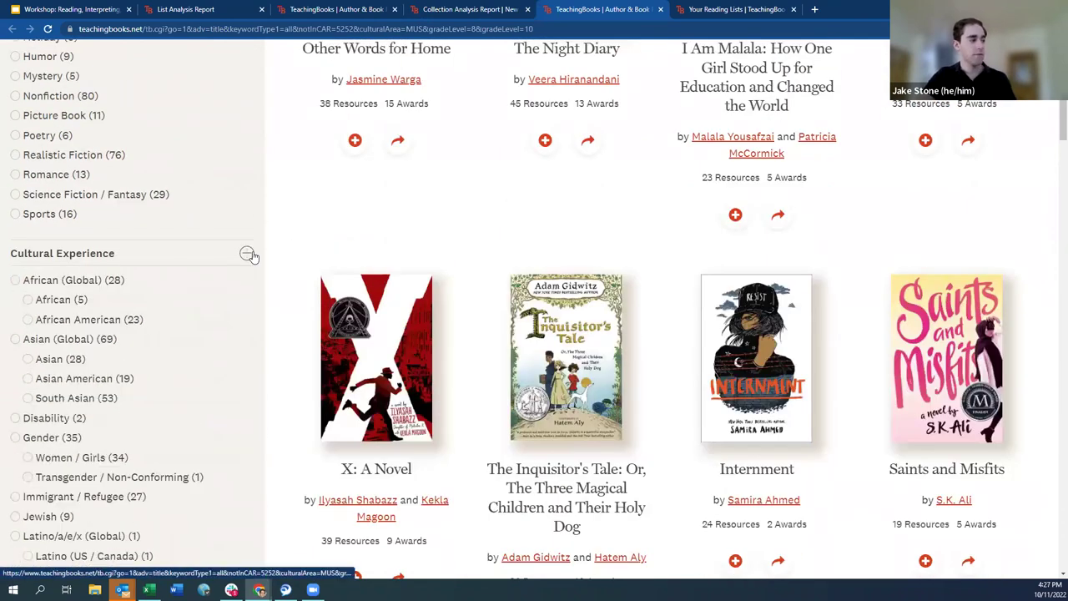
pyautogui.scroll(-1, 274, 267)
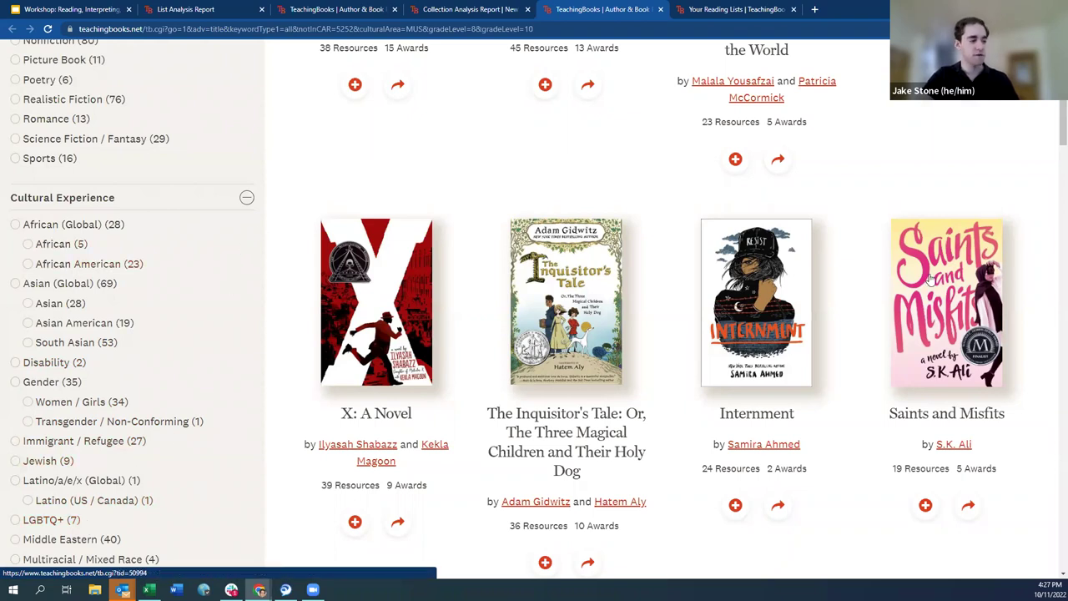
pyautogui.click(246, 197)
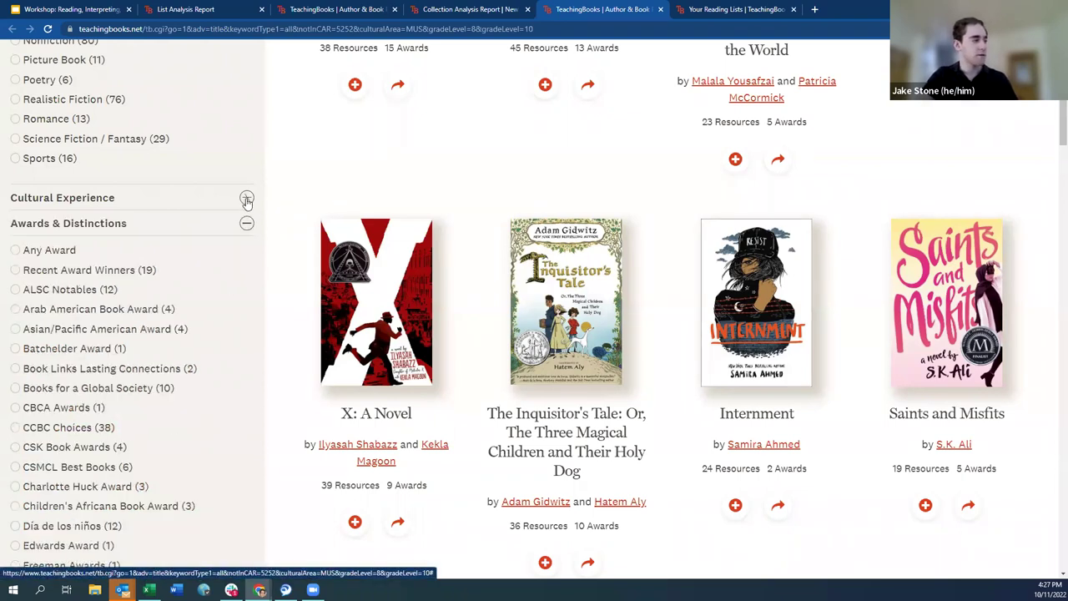
pyautogui.click(248, 225)
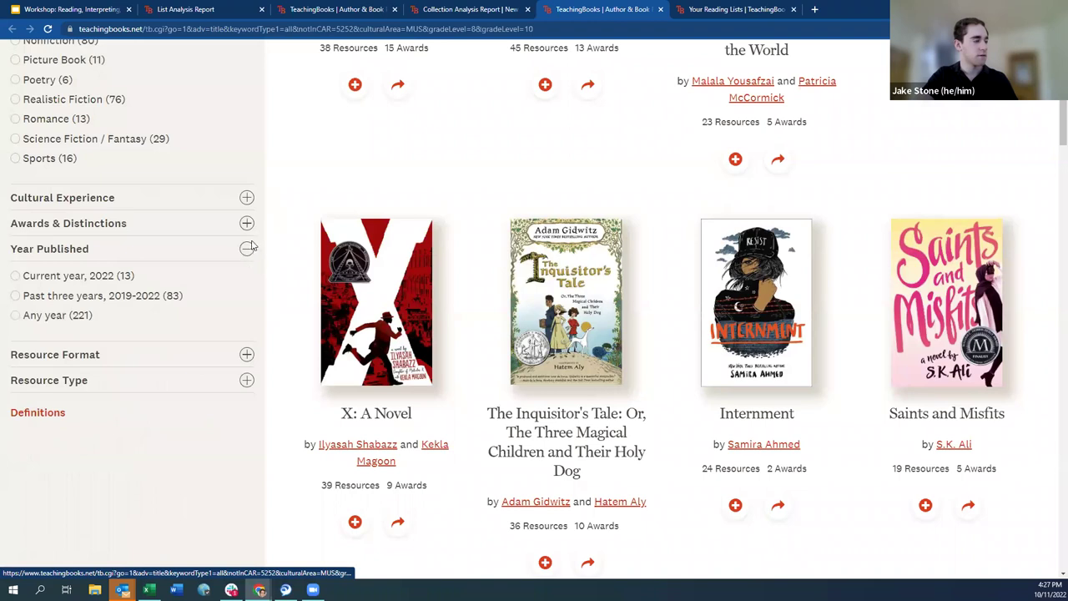
# - Limit the results to books published in the past three years, 2019-2022, and collapse the Year Published filter
pyautogui.scroll(1, 255, 245)
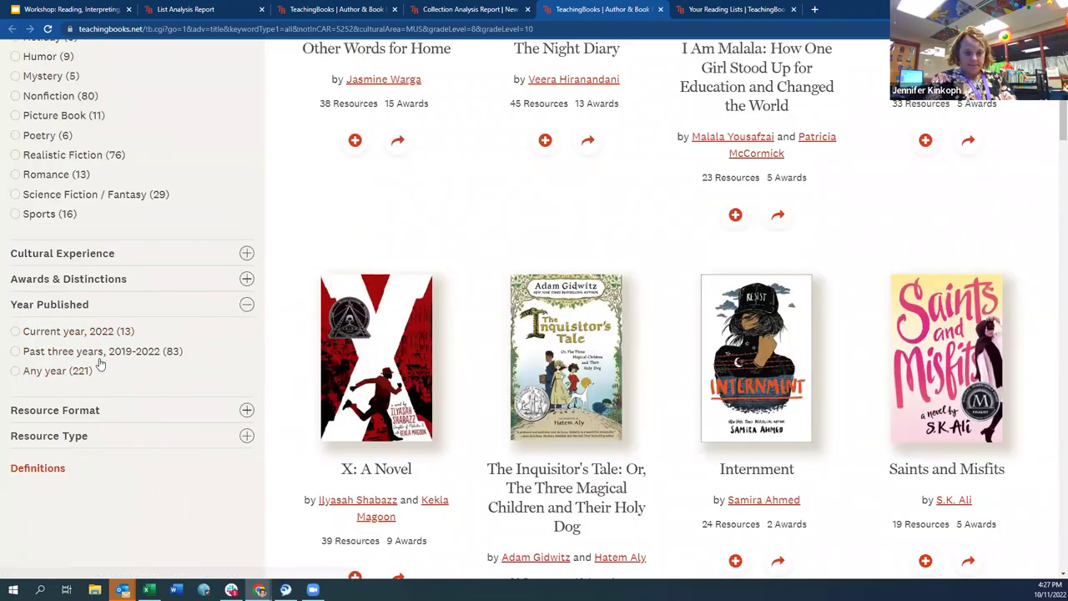
pyautogui.click(65, 354)
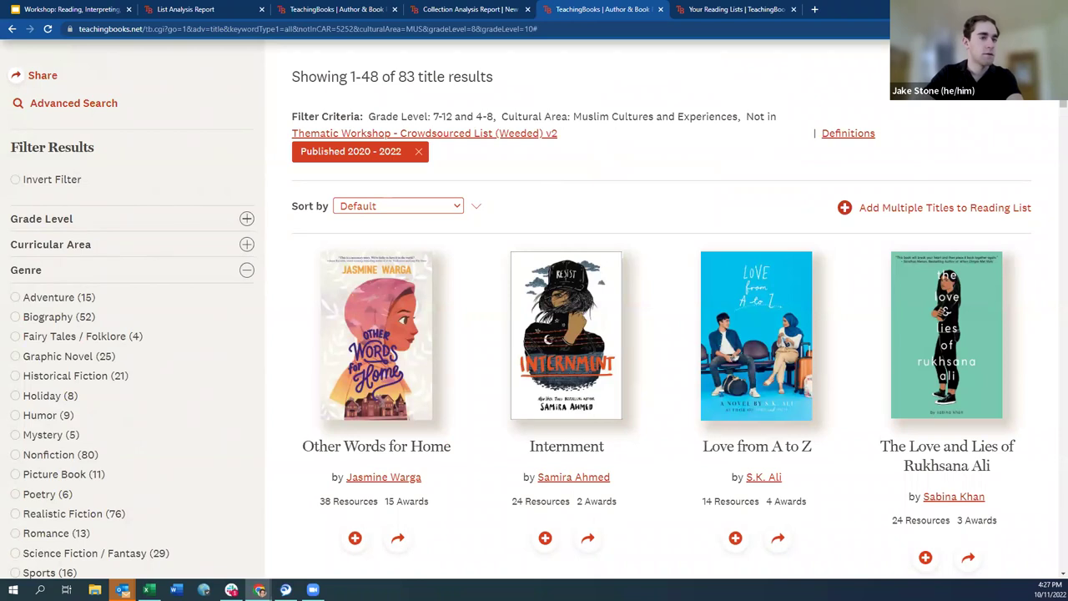
pyautogui.scroll(-3, 440, 436)
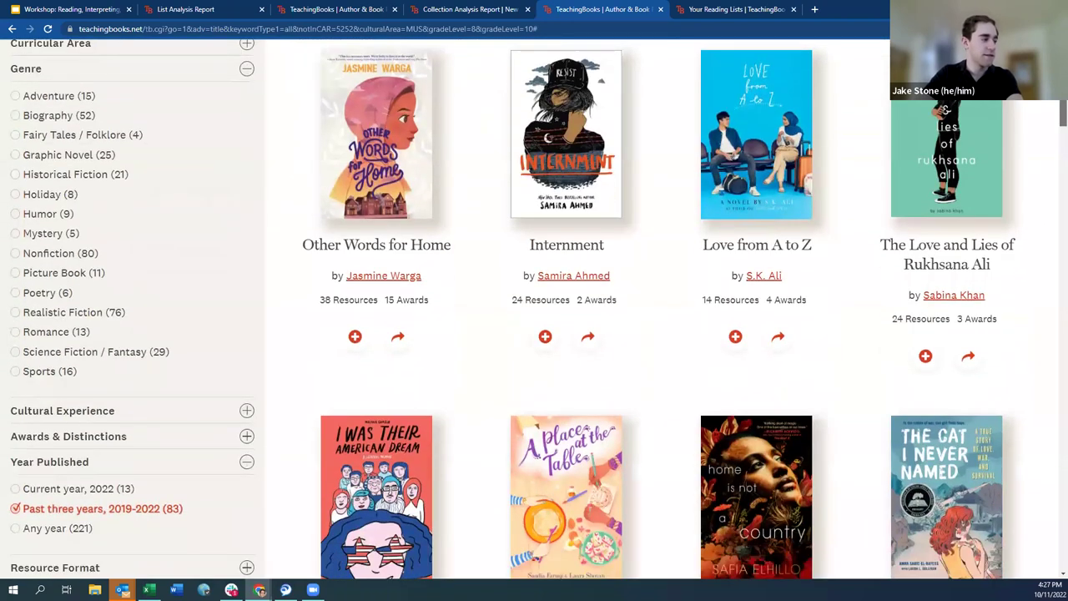
pyautogui.click(247, 464)
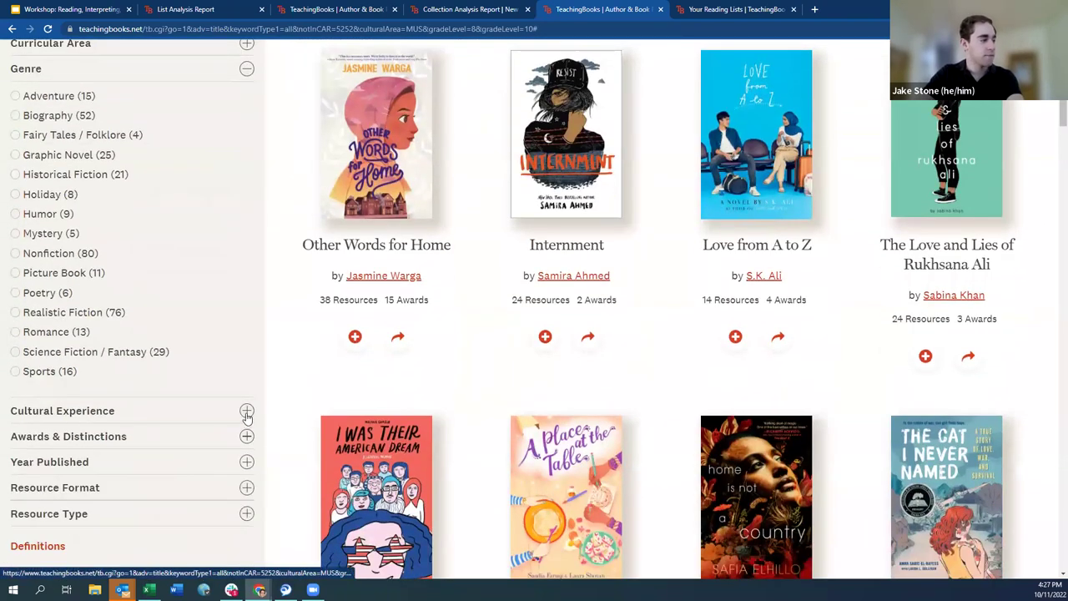
# - Expand the Cultural Experience filter and examine which overlapping experiences could narrow the recently published titles further
pyautogui.click(246, 410)
pyautogui.scroll(-2, 248, 420)
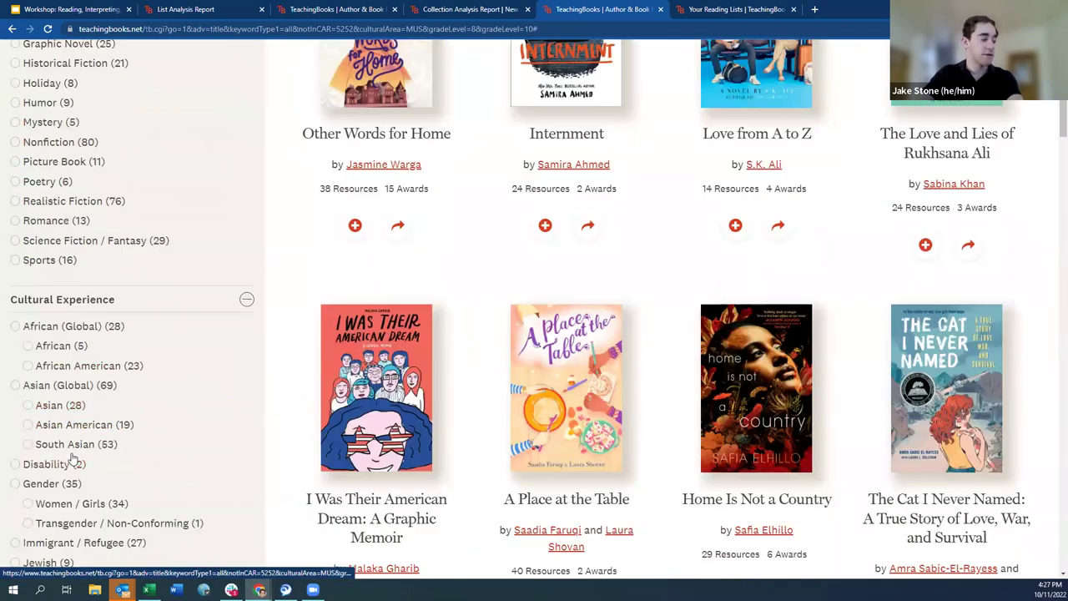
pyautogui.scroll(-1, 94, 480)
pyautogui.scroll(-1, 94, 477)
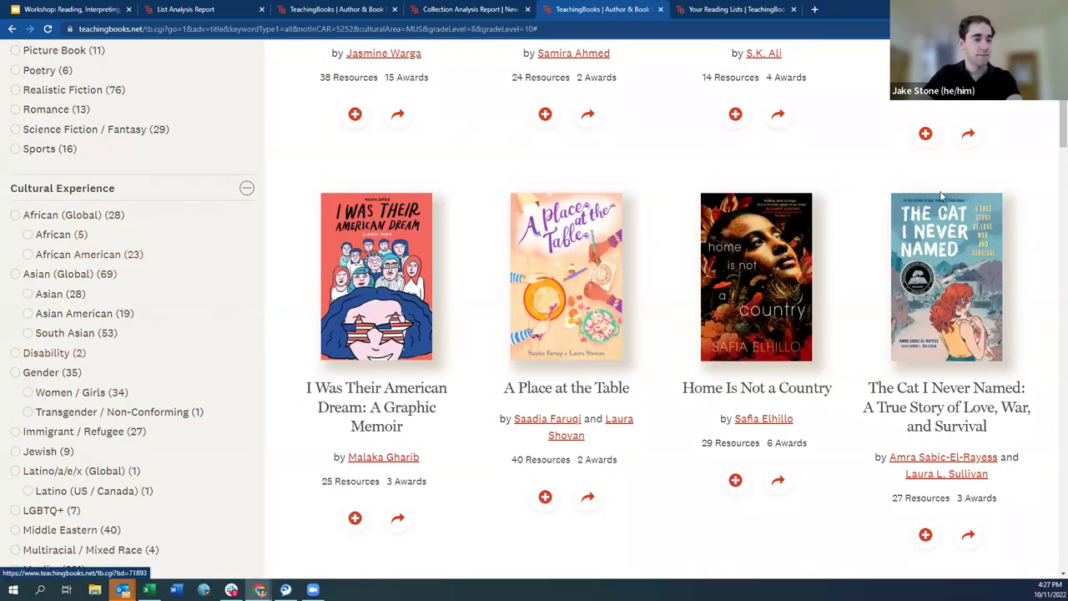
pyautogui.scroll(3, 1052, 129)
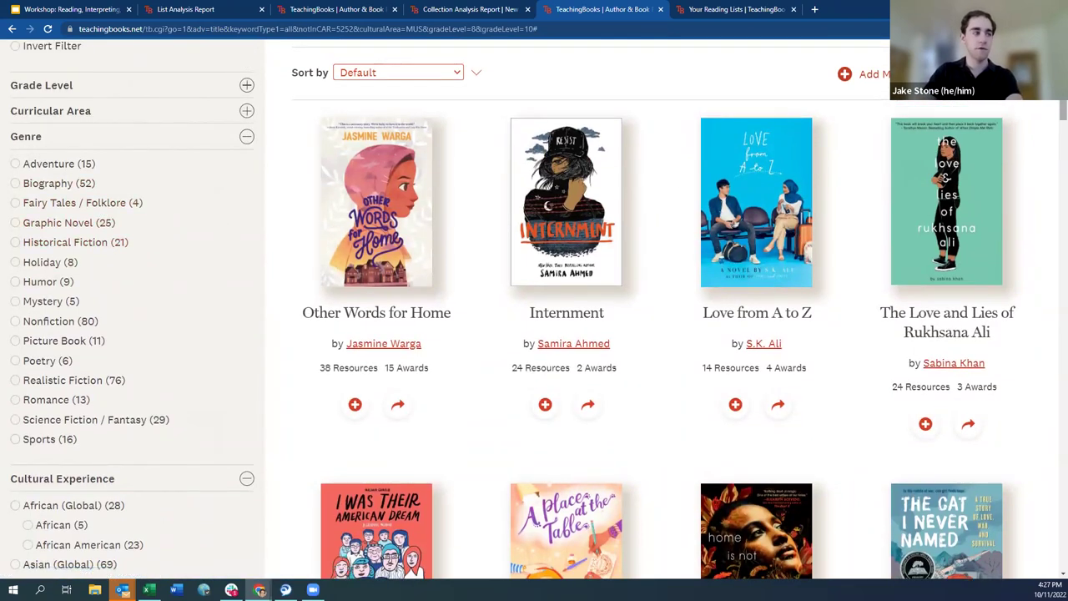
pyautogui.scroll(1, 534, 308)
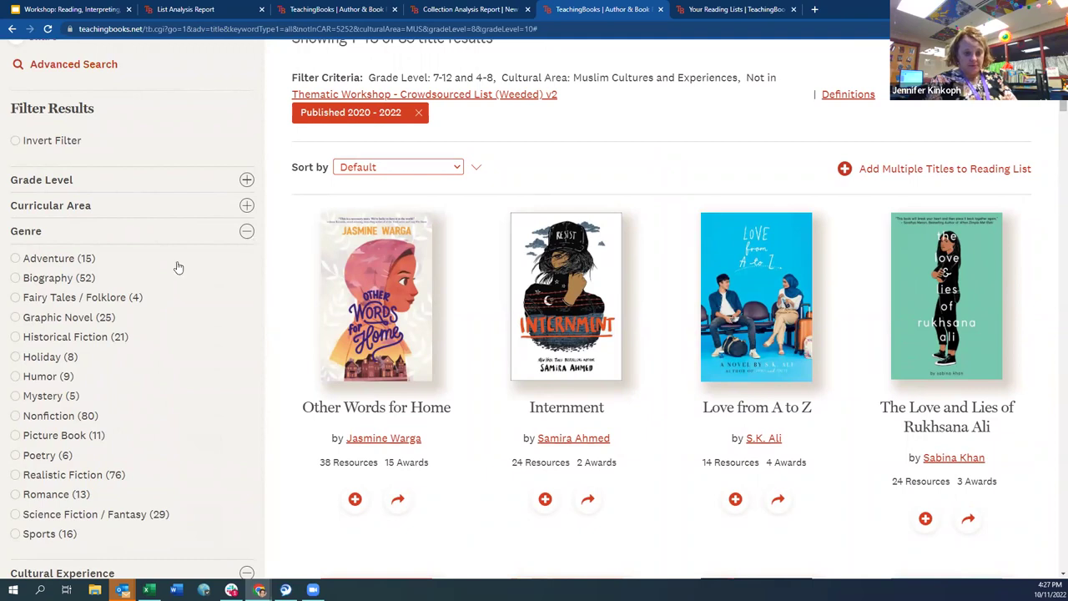
# - Try narrowing the recently published results to the Biography genre, and clear that genre filter again
pyautogui.click(74, 282)
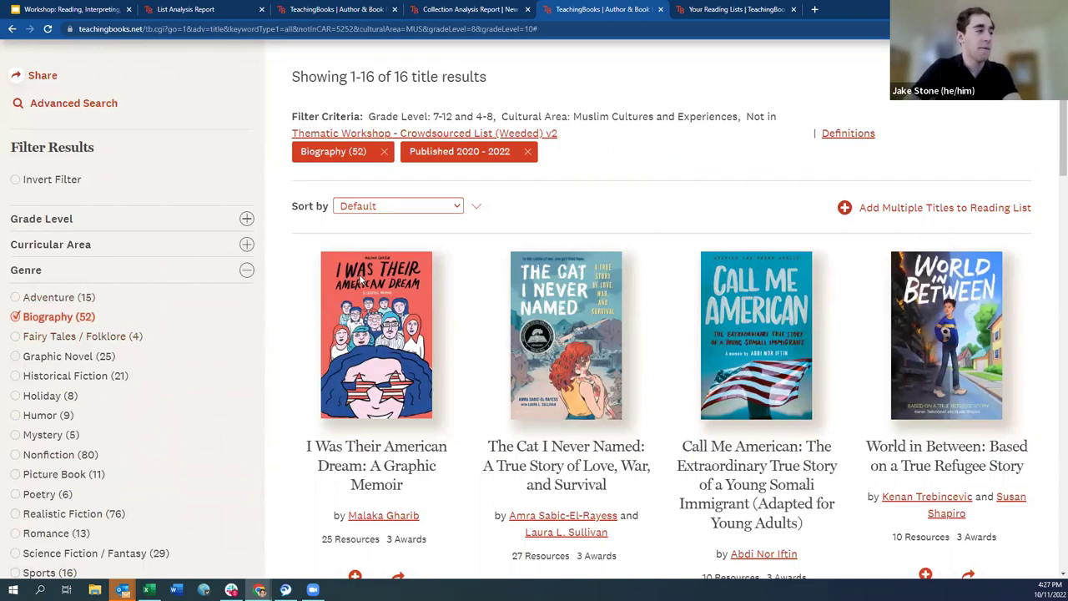
pyautogui.scroll(2, 8, 334)
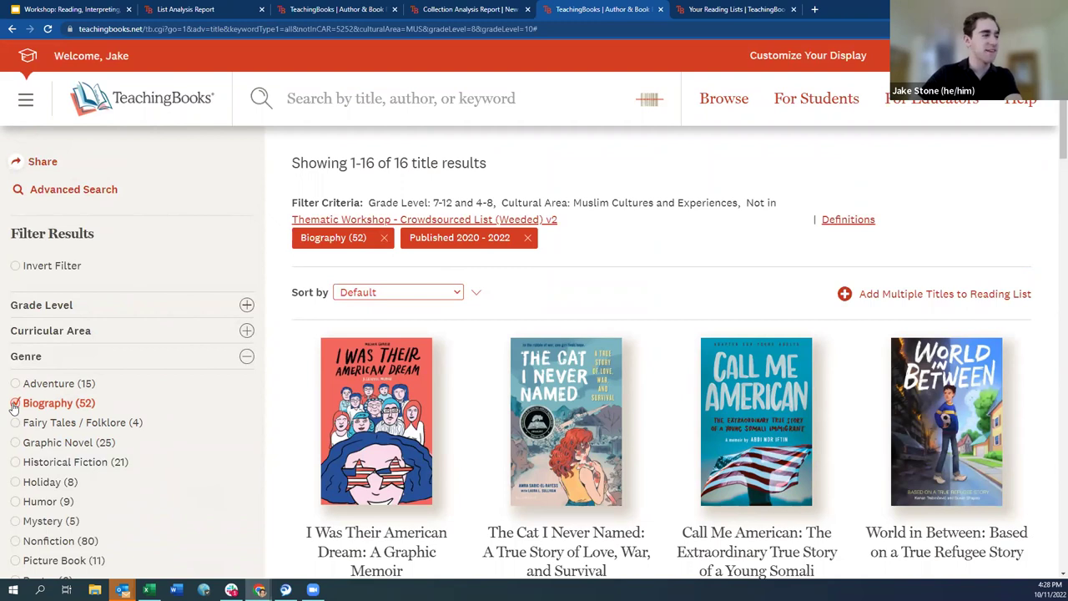
pyautogui.click(388, 239)
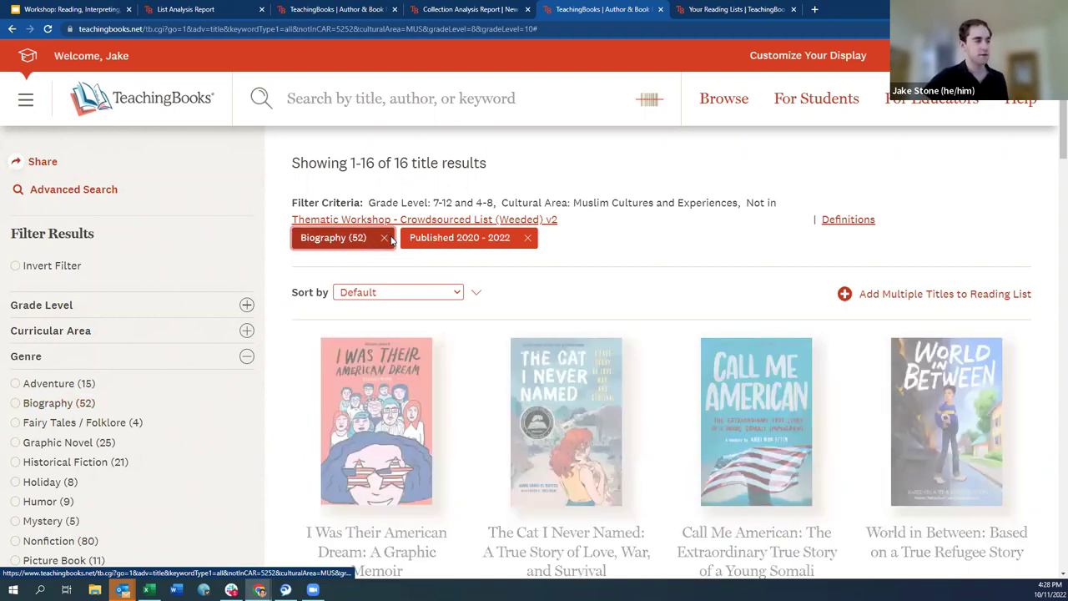
pyautogui.scroll(1, 305, 309)
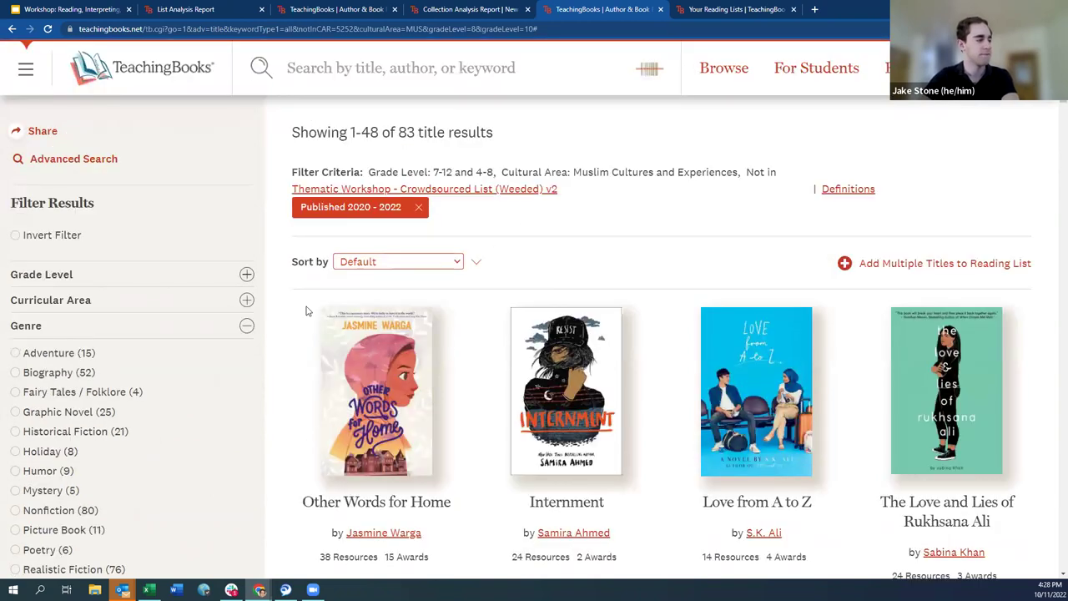
# - Browse the Muslim experience titles from the past three years alongside the remaining genre and cultural experience filter options
pyautogui.scroll(-1, 284, 322)
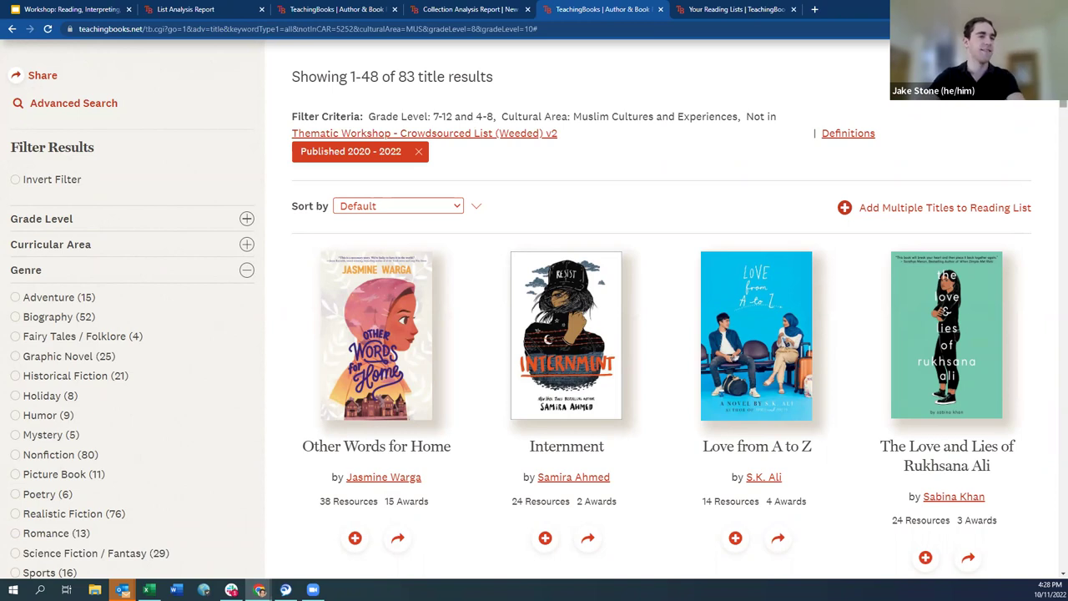
pyautogui.scroll(-3, 534, 334)
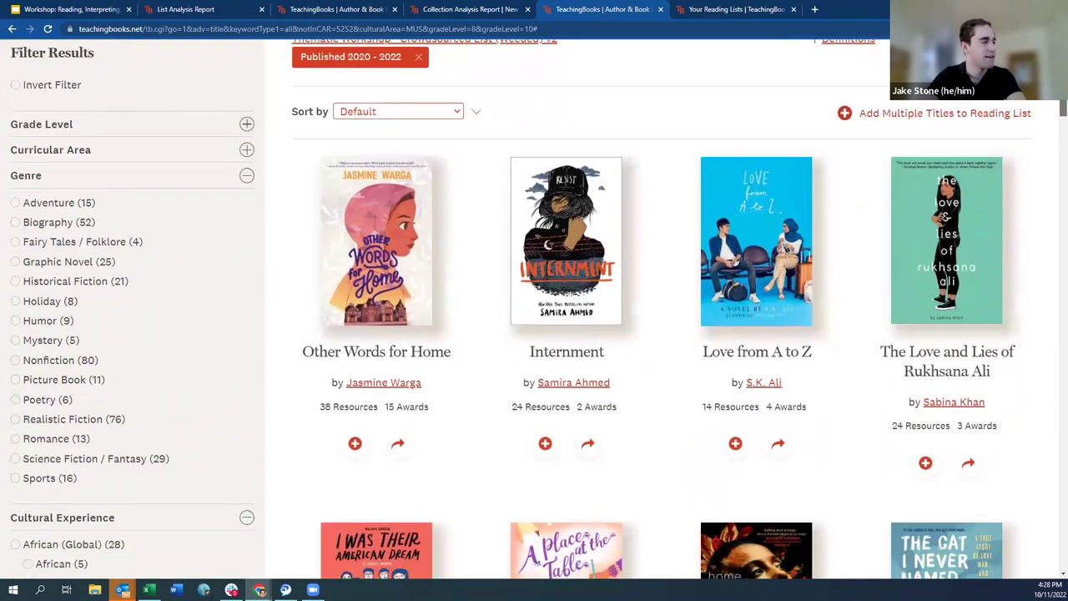
pyautogui.scroll(-2, 1053, 109)
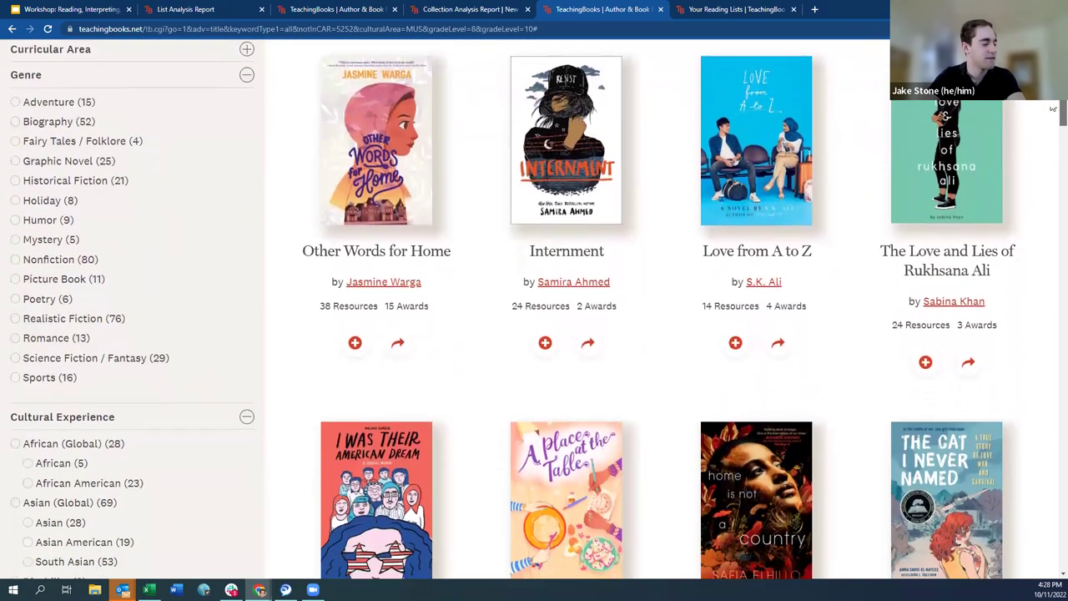
pyautogui.scroll(-2, 1053, 109)
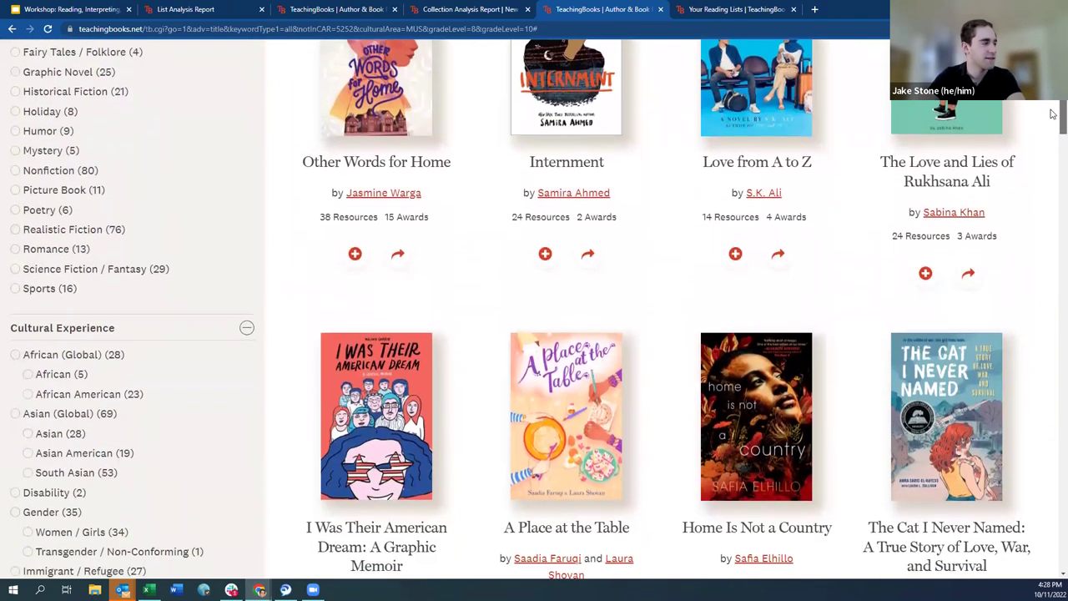
pyautogui.scroll(-2, 1053, 117)
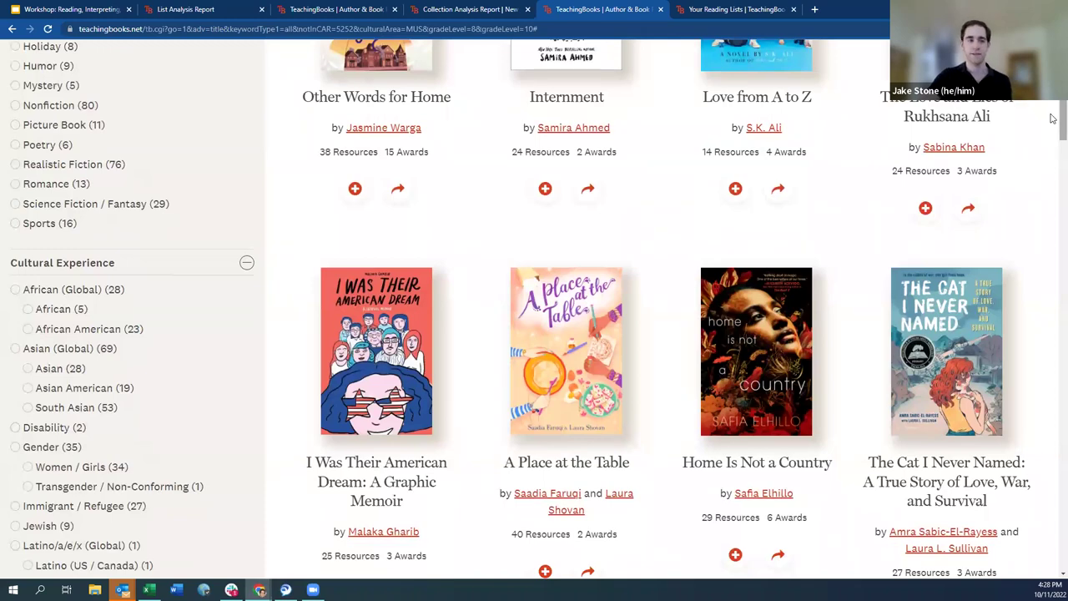
pyautogui.moveTo(1053, 118); pyautogui.dragTo(1053, 124)
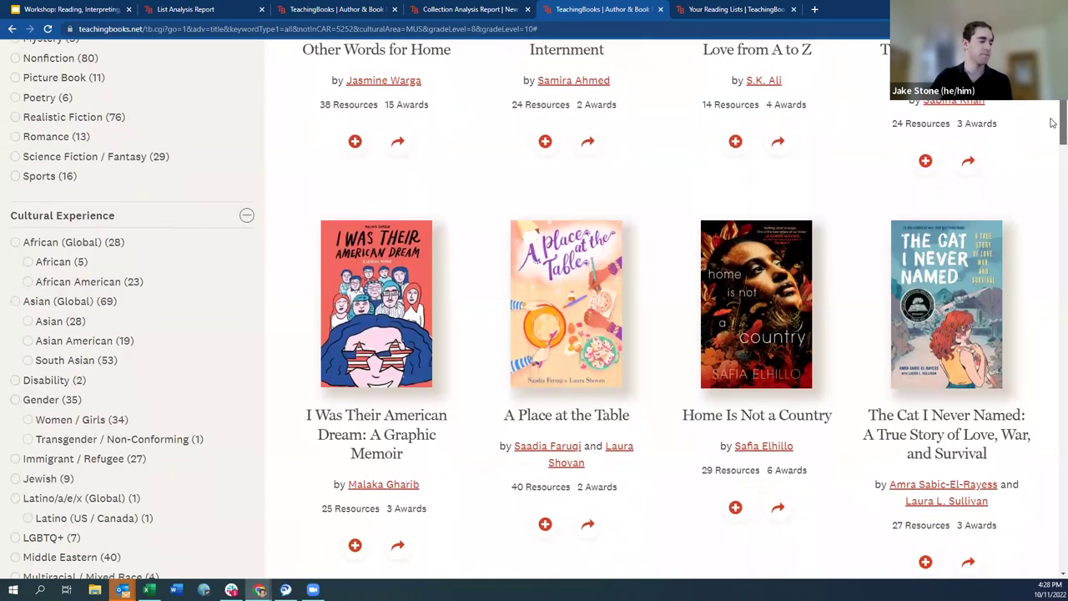
pyautogui.scroll(2, 1053, 115)
pyautogui.scroll(2, 578, 168)
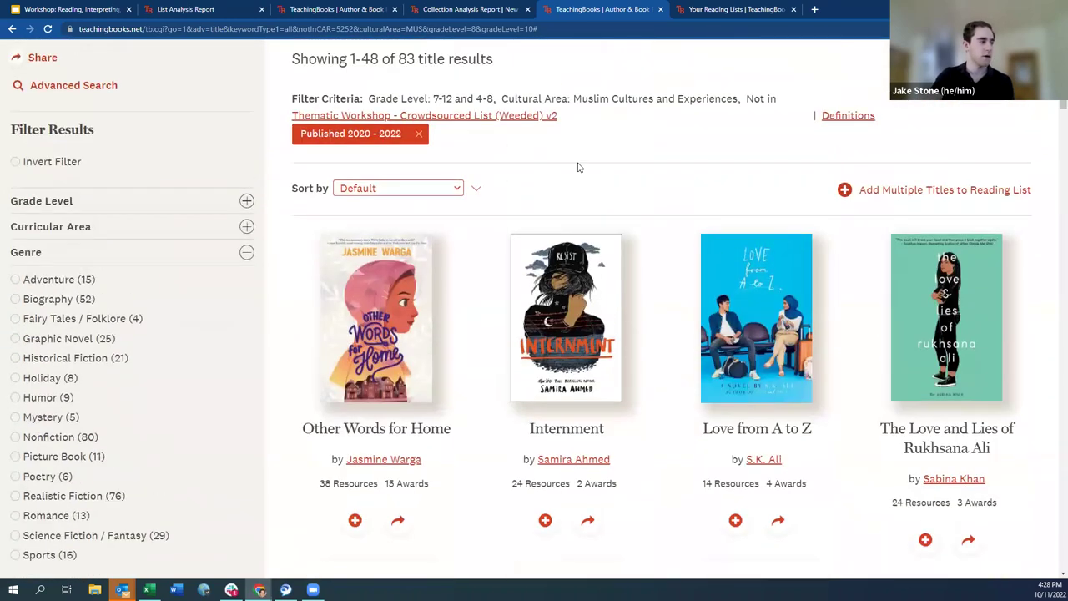
# - Collapse the Genre and Cultural Experience filters to shorten the list of filter options
pyautogui.click(245, 253)
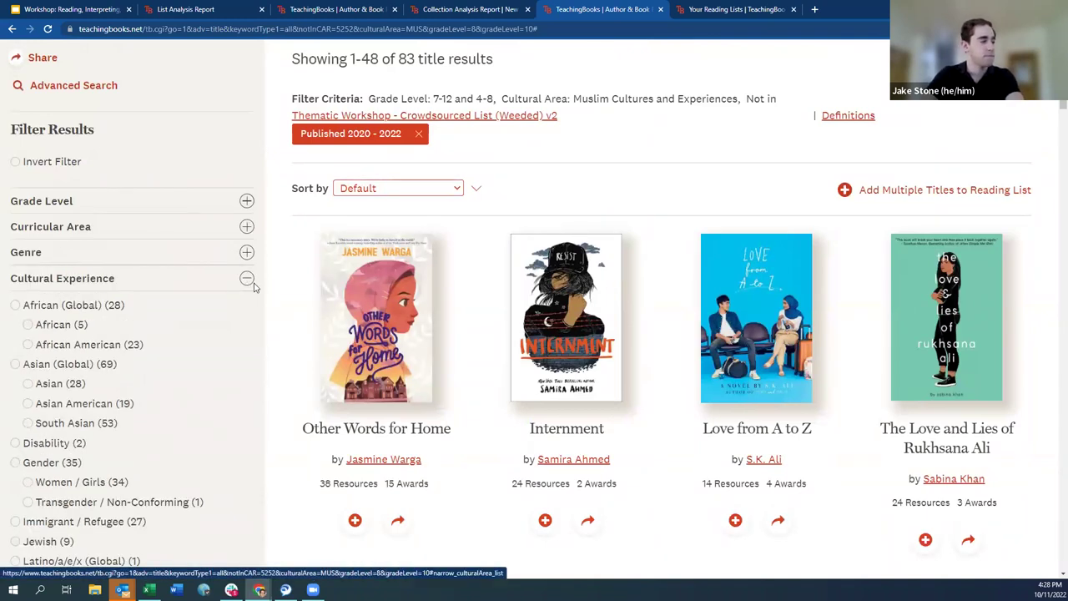
pyautogui.click(248, 282)
pyautogui.scroll(-1, 248, 267)
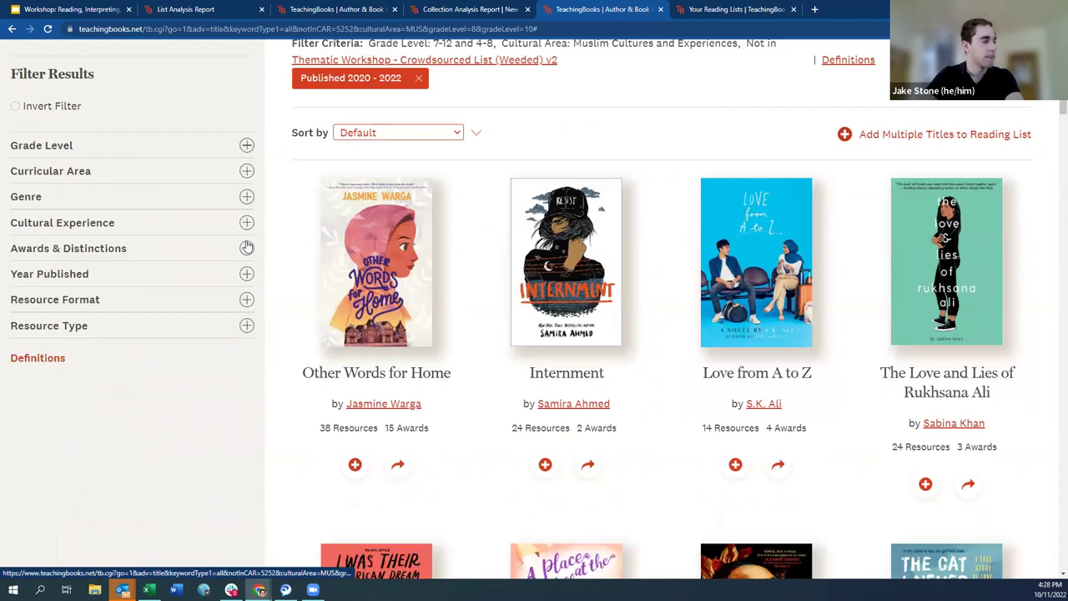
# - Narrow the recently published results to titles with Any Award and collapse the Awards & Distinctions filter
pyautogui.click(247, 246)
pyautogui.scroll(-2, 253, 246)
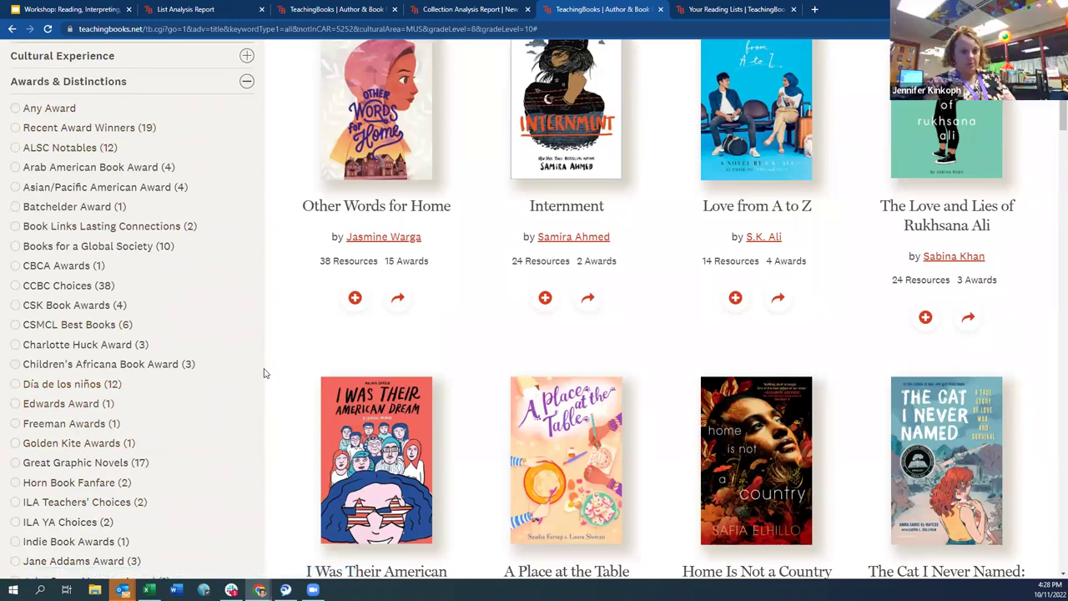
pyautogui.click(50, 108)
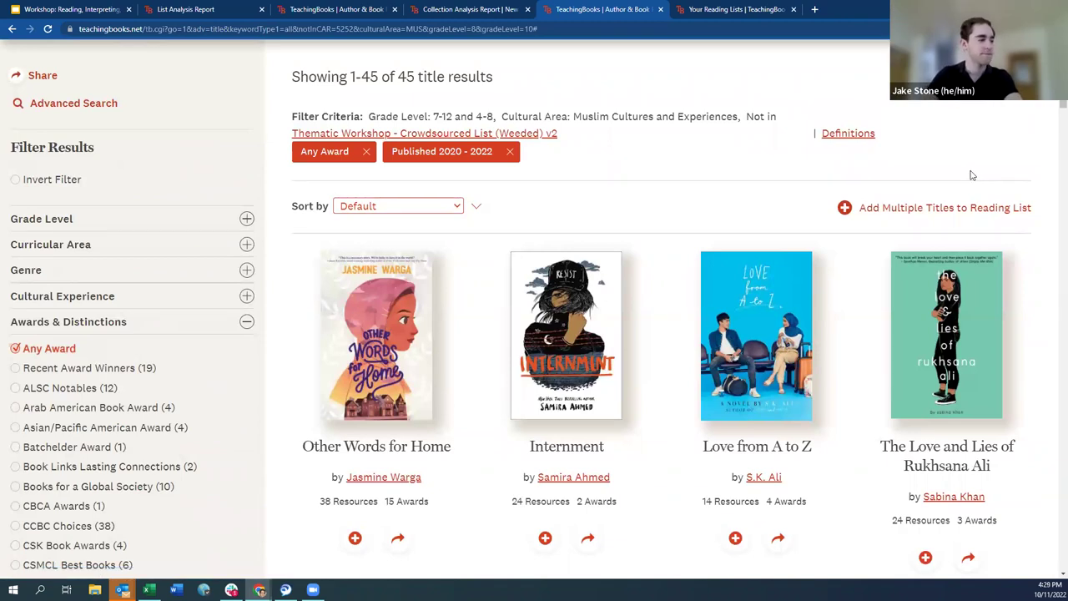
pyautogui.click(246, 321)
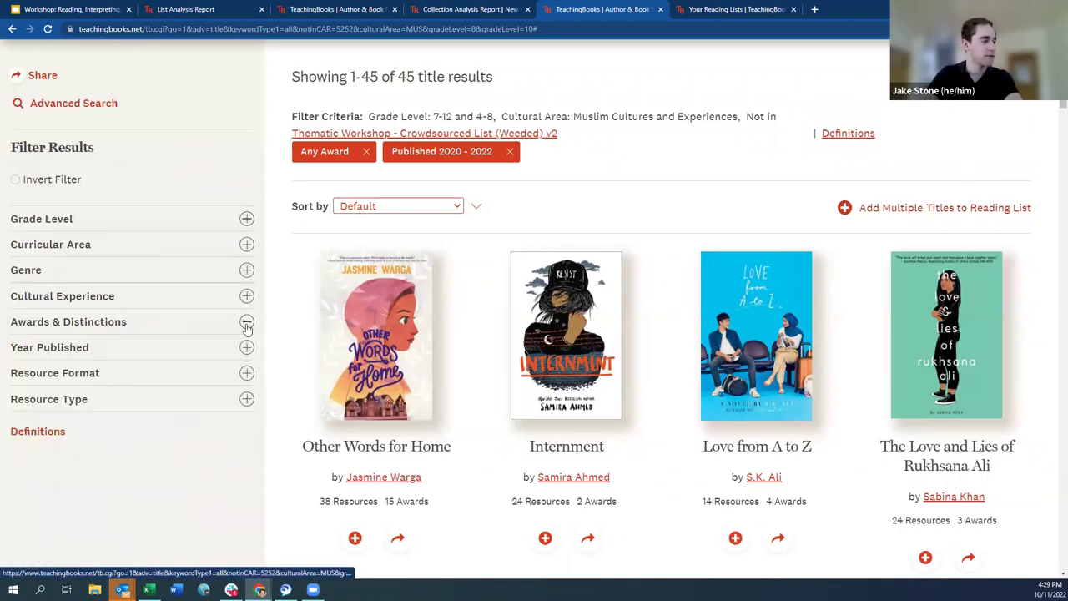
# - Expand the Year Published filter and check which publication period is applied to the award-winning titles
pyautogui.scroll(-1, 1028, 111)
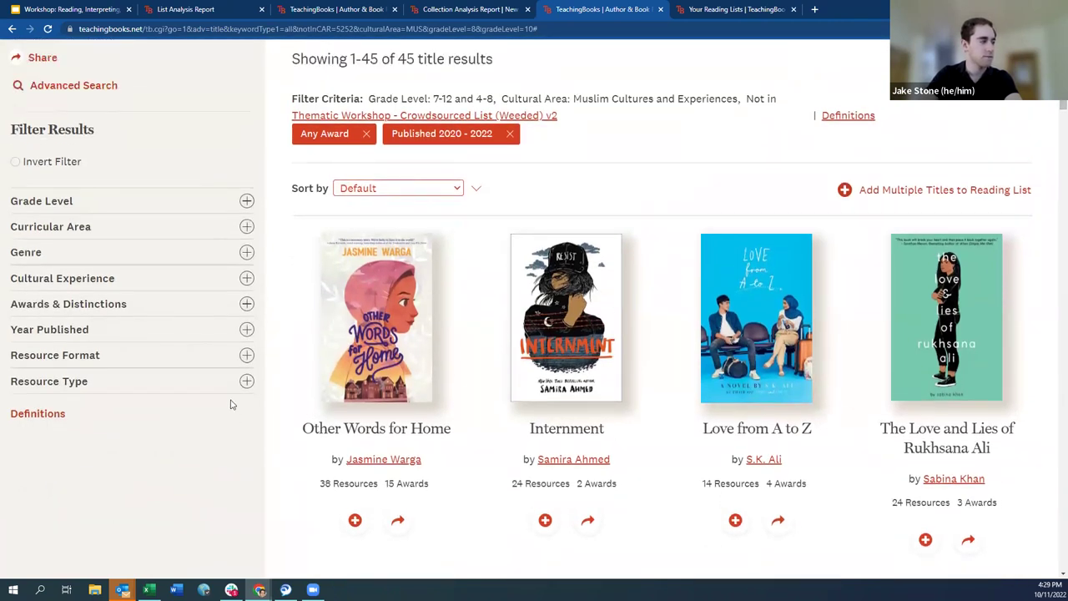
pyautogui.click(246, 330)
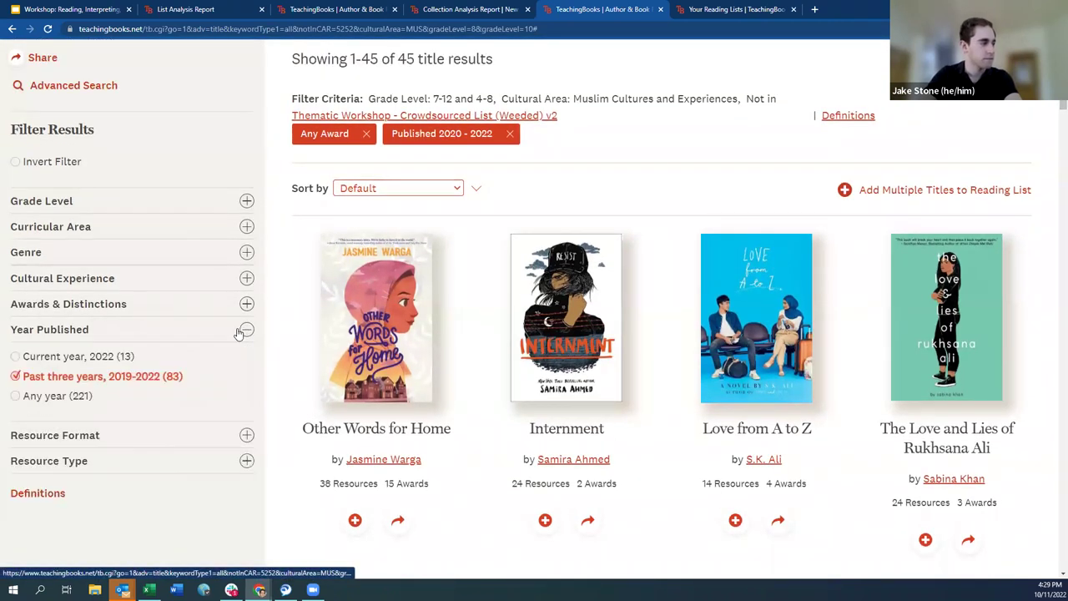
pyautogui.scroll(1, 418, 309)
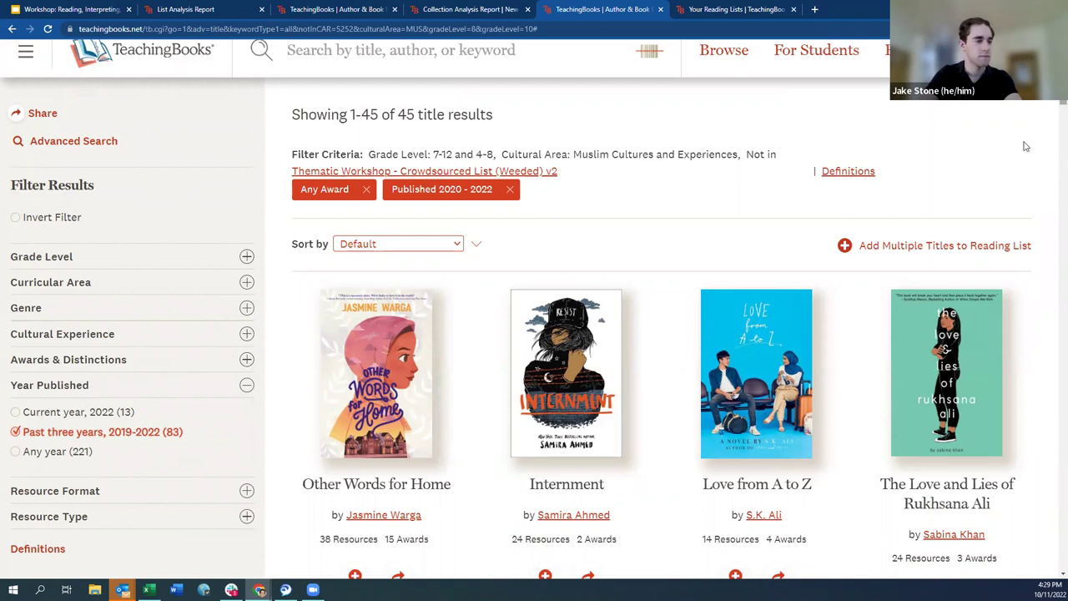
# - Start adding multiple titles to a reading list and select Other Words for Home and The Candle and the Flame
pyautogui.click(946, 247)
pyautogui.click(381, 305)
pyautogui.scroll(-2, 490, 319)
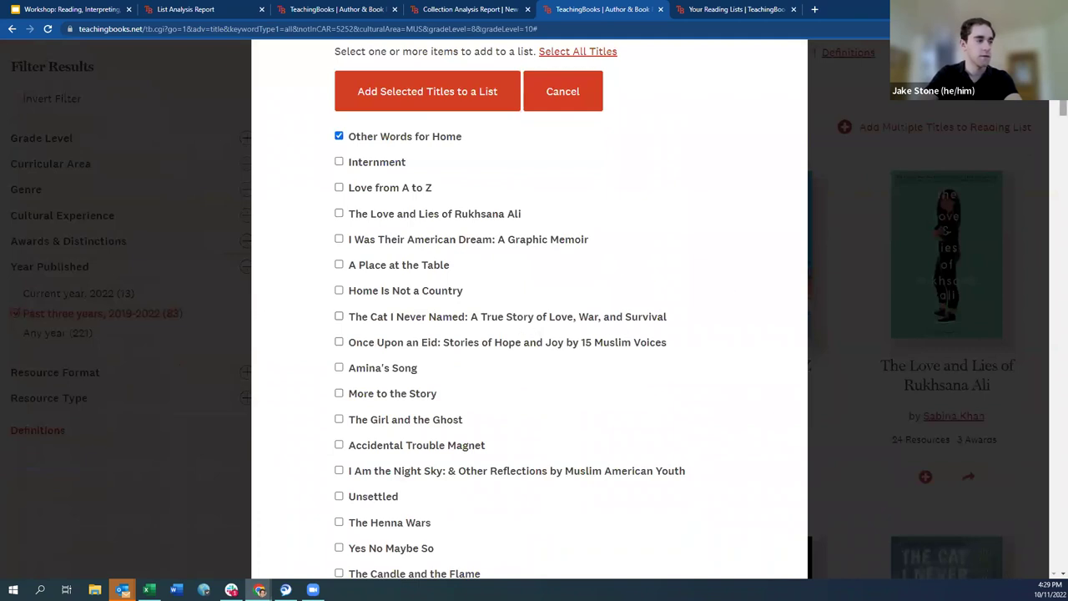
pyautogui.scroll(-1, 529, 317)
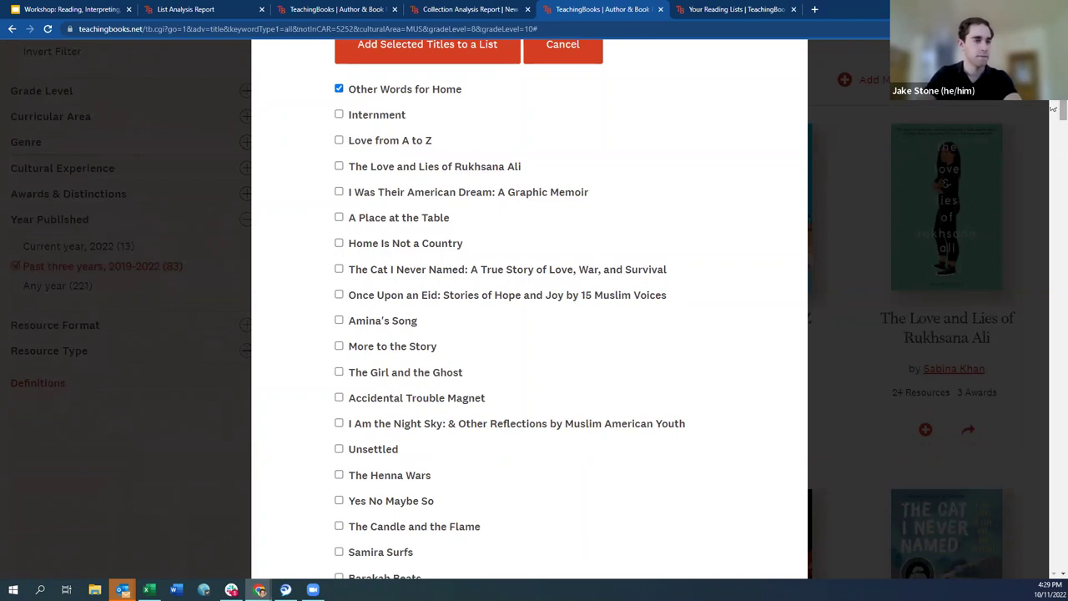
pyautogui.scroll(-1, 1053, 110)
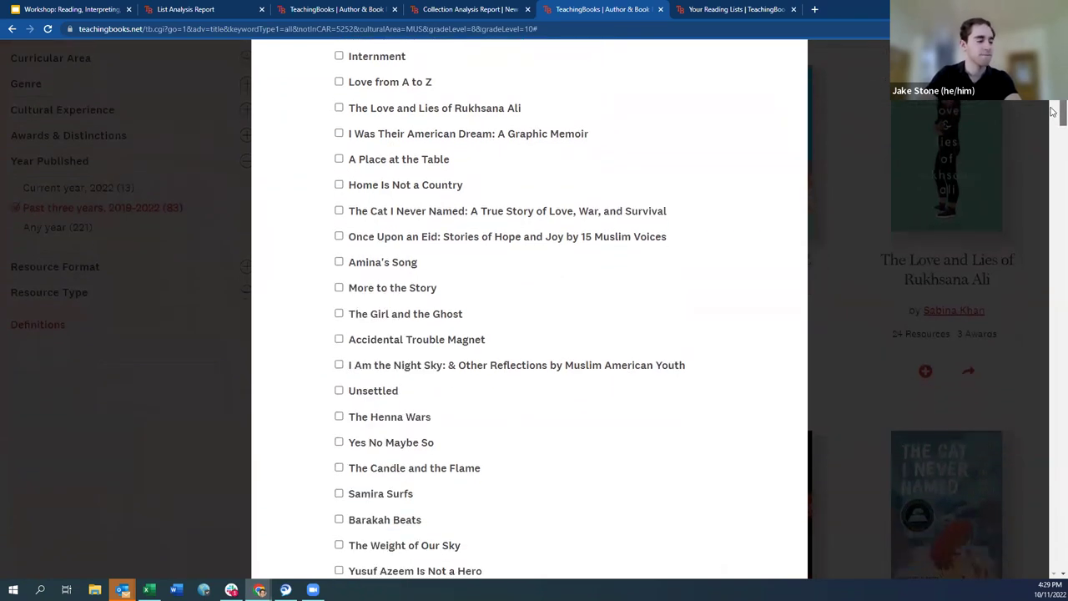
pyautogui.scroll(-1, 1053, 109)
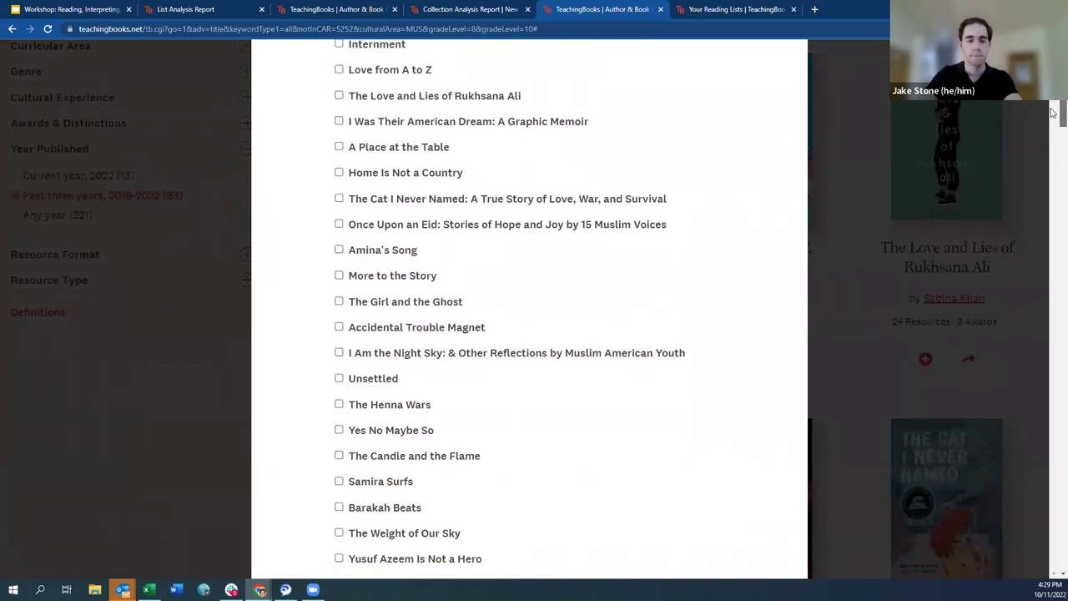
pyautogui.scroll(-1, 1053, 113)
pyautogui.scroll(-1, 1054, 117)
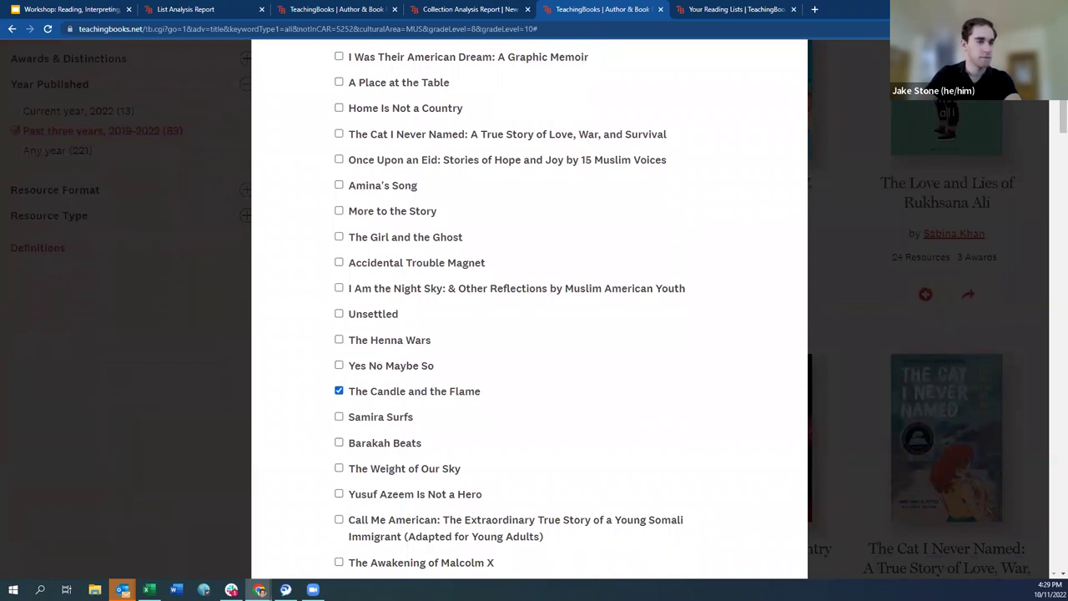
# - Add Barakah Beats and Huda F Are You? to the selected titles
pyautogui.scroll(-3, 1053, 108)
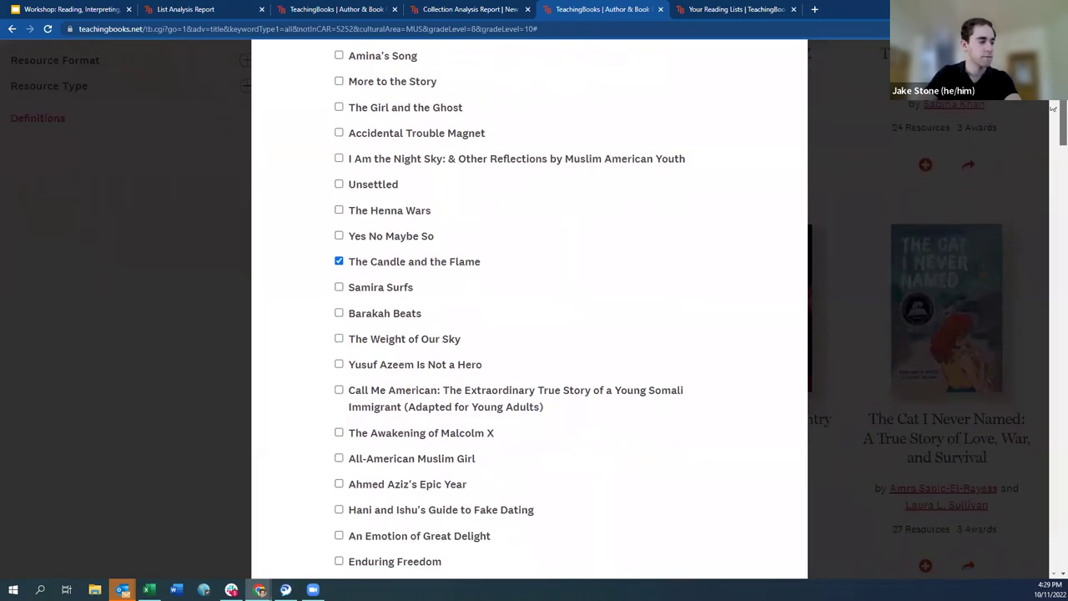
pyautogui.scroll(-2, 1053, 108)
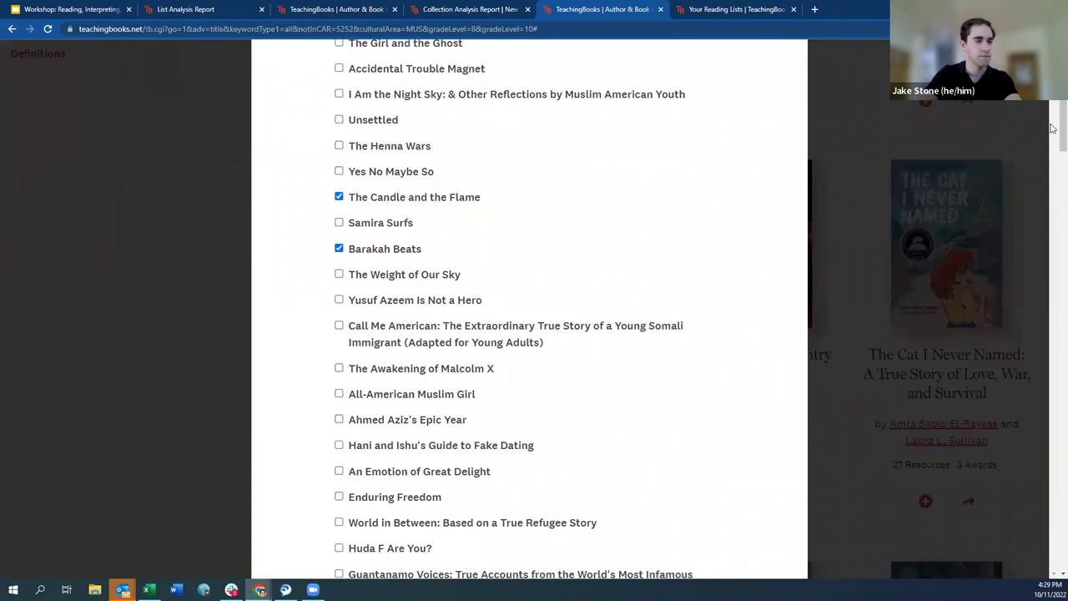
pyautogui.scroll(-1, 1053, 134)
pyautogui.scroll(-2, 1053, 133)
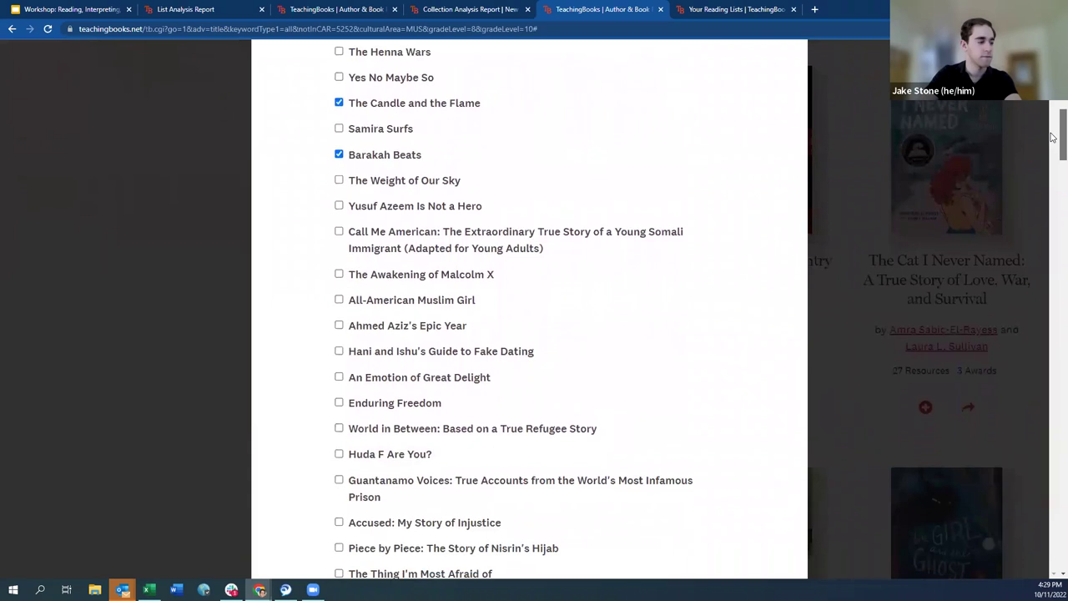
pyautogui.scroll(-1, 1053, 142)
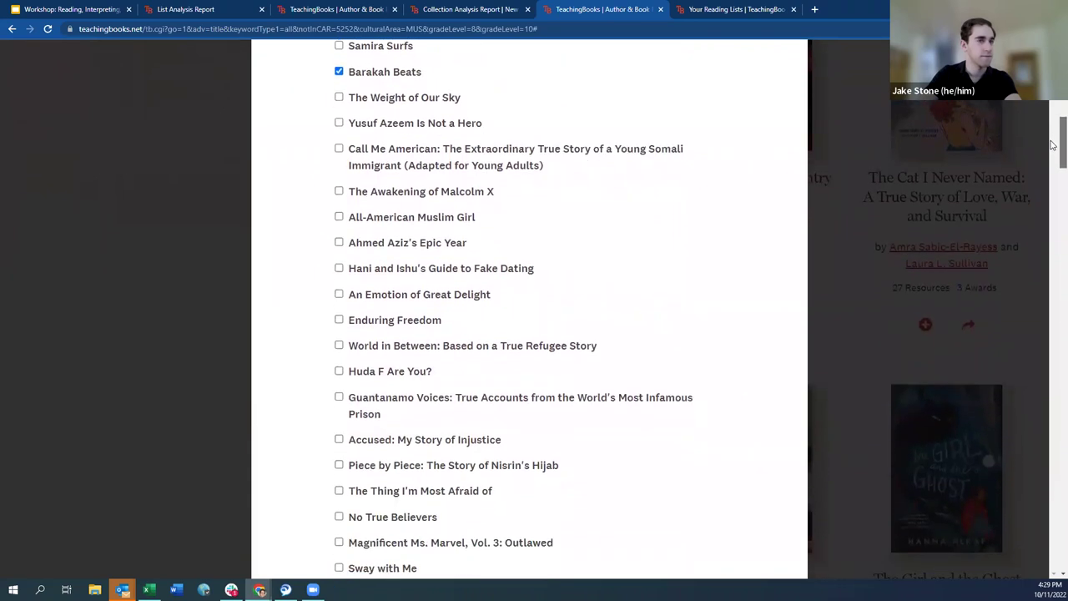
pyautogui.click(388, 363)
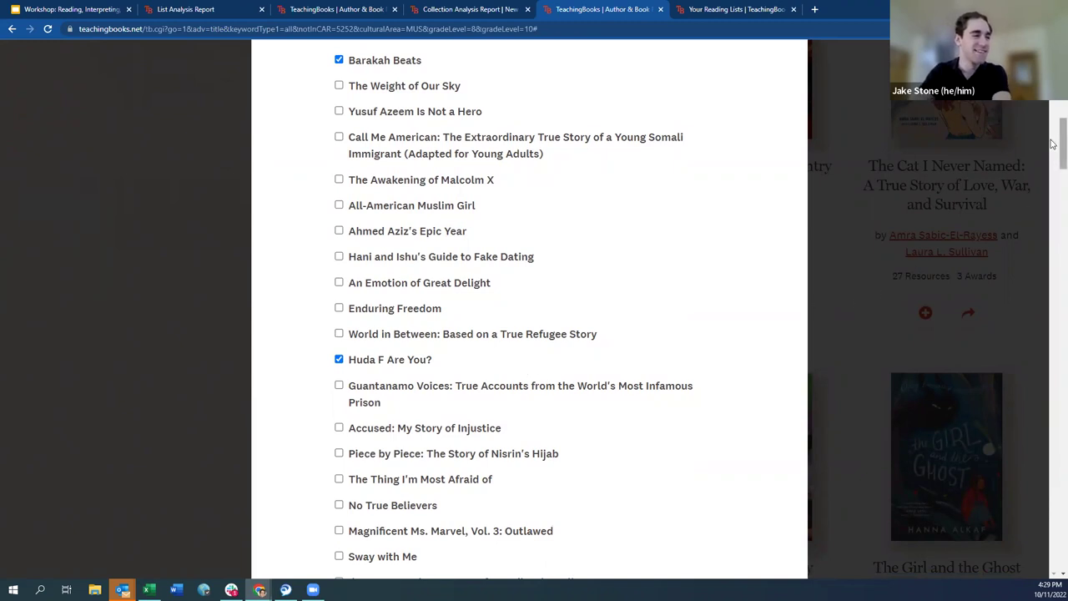
# - Select the three Magnificent Ms. Marvel volumes: Vol. 3: Outlawed, Vol. 1: Destined and Vol. 2: Stormranger
pyautogui.scroll(-2, 1053, 155)
pyautogui.scroll(-1, 1053, 153)
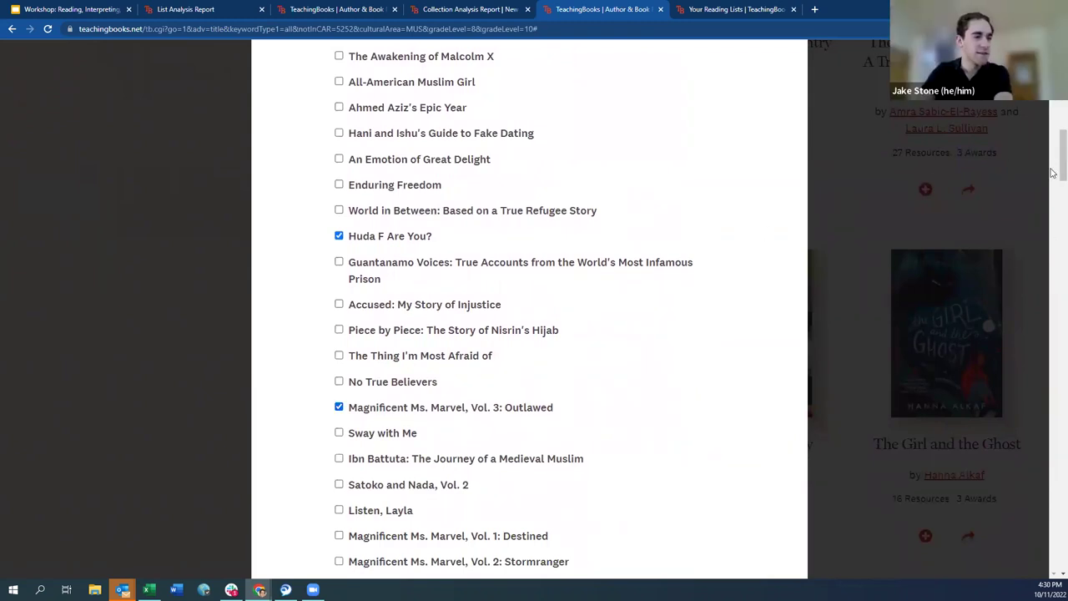
pyautogui.moveTo(1053, 173); pyautogui.dragTo(1053, 183)
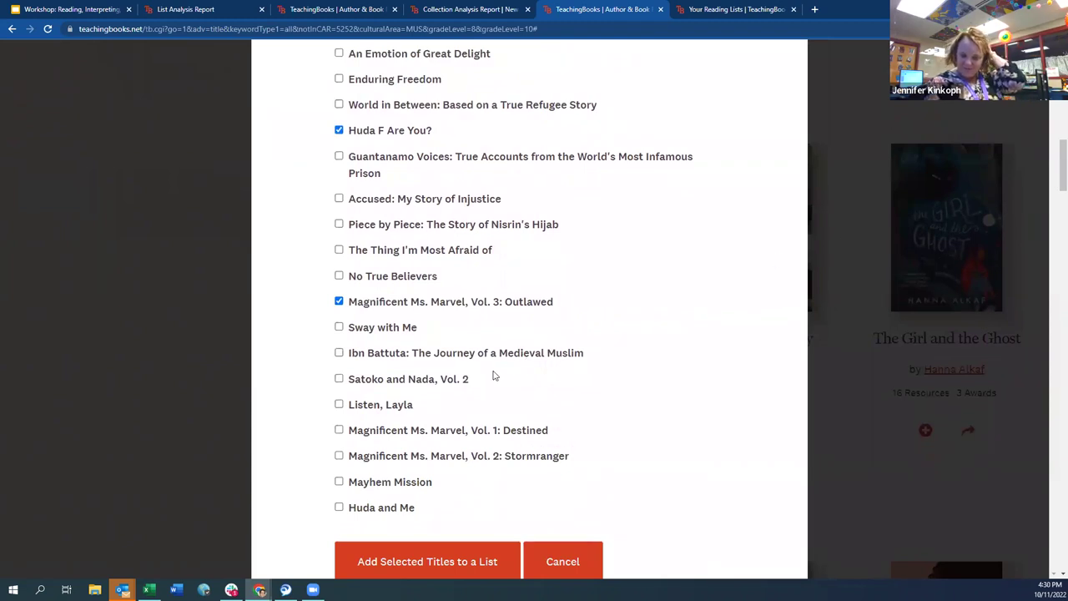
pyautogui.click(434, 430)
pyautogui.click(432, 455)
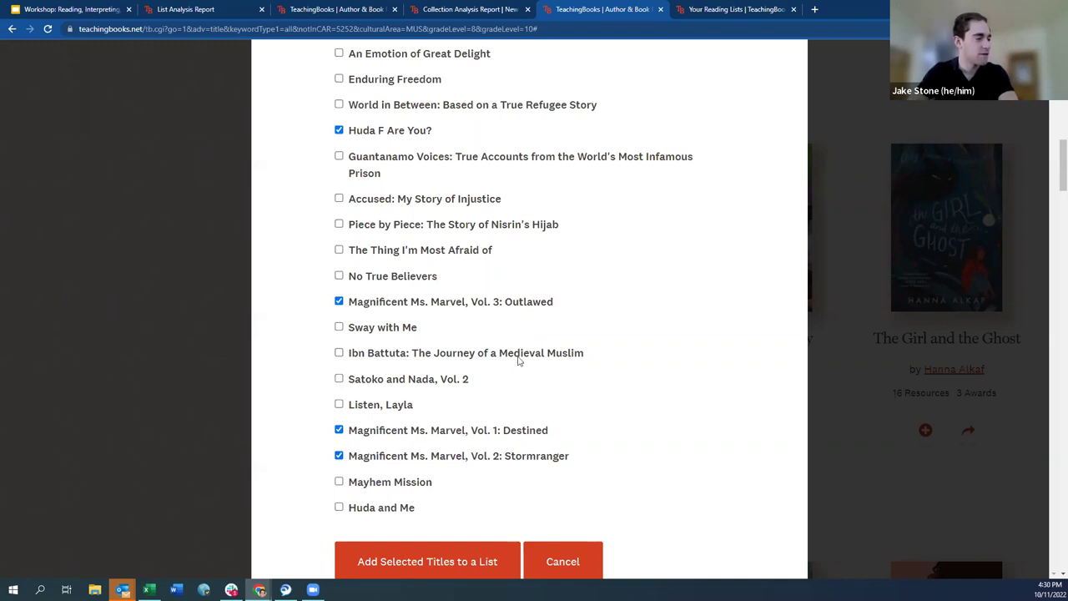
pyautogui.scroll(1, 573, 451)
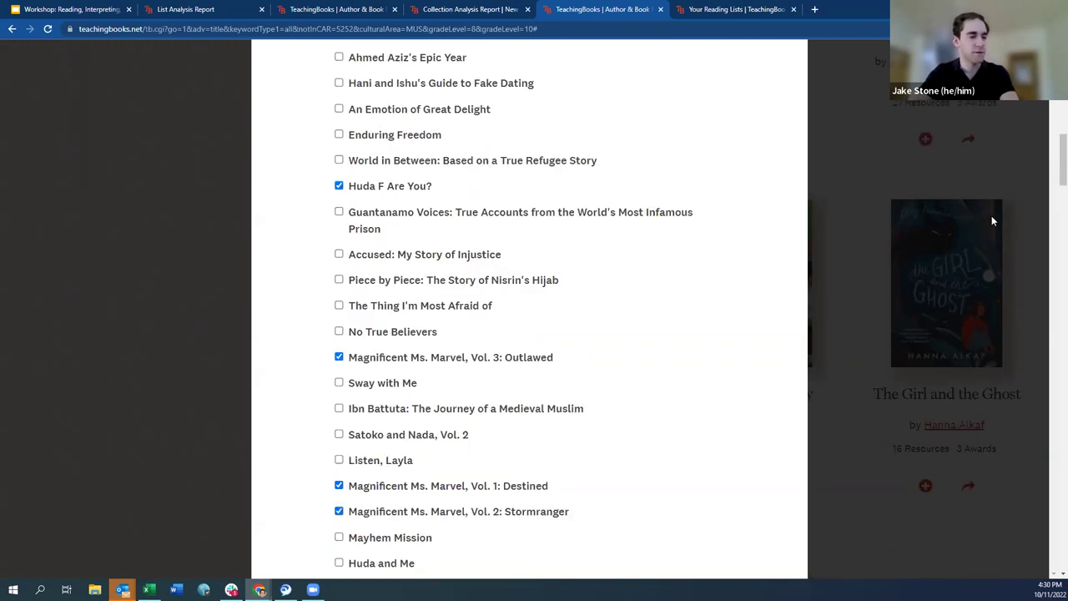
pyautogui.moveTo(1053, 156); pyautogui.dragTo(1051, 165)
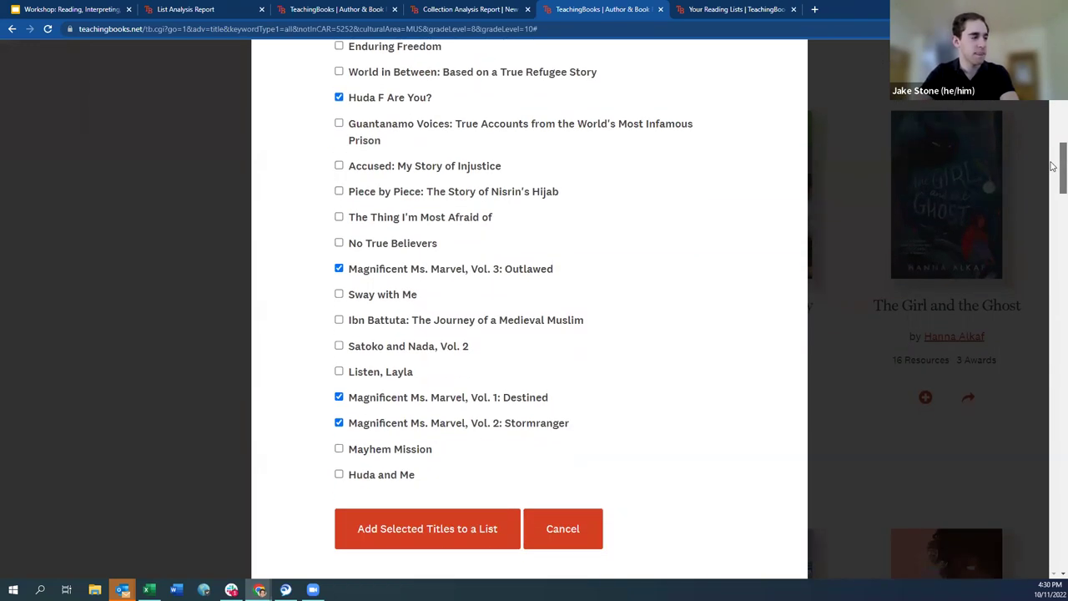
# - Add the selected titles to the New Titles for 10/11 Workshop reading list and close the confirmation
pyautogui.scroll(10, 413, 493)
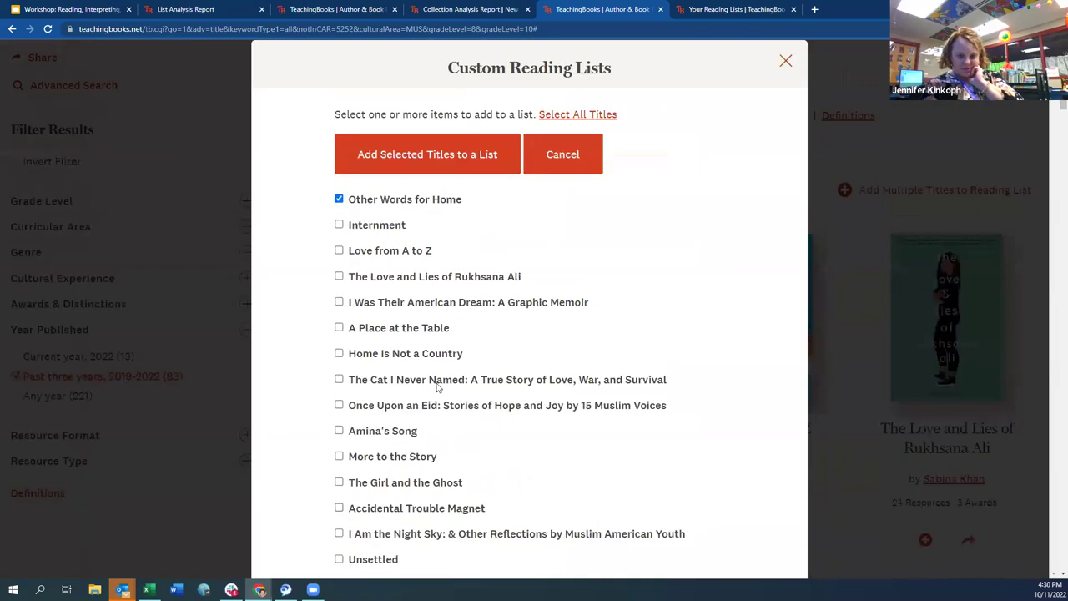
pyautogui.scroll(2, 438, 333)
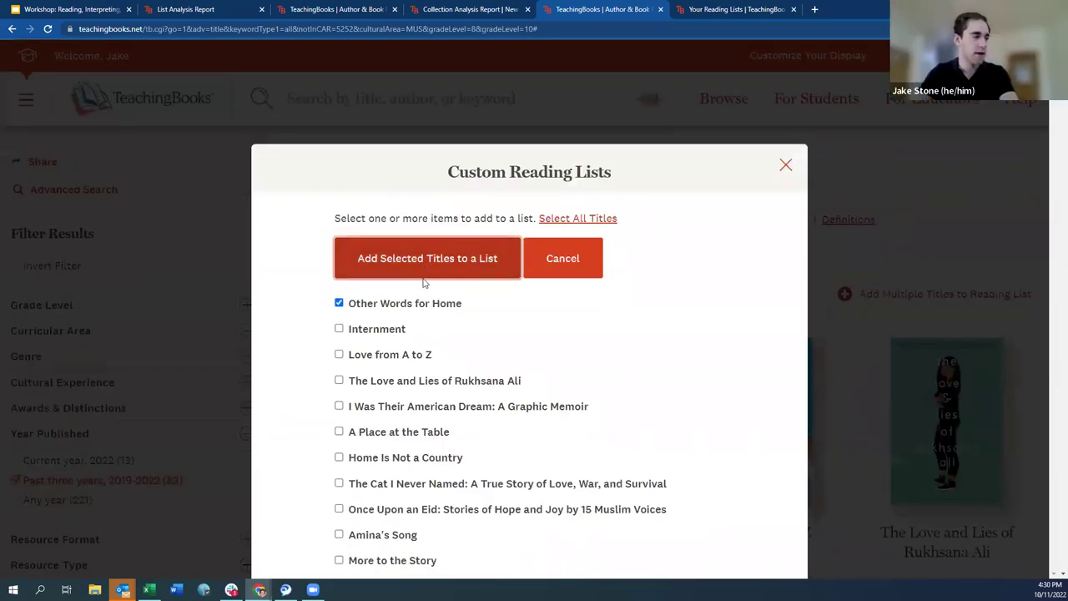
pyautogui.click(425, 260)
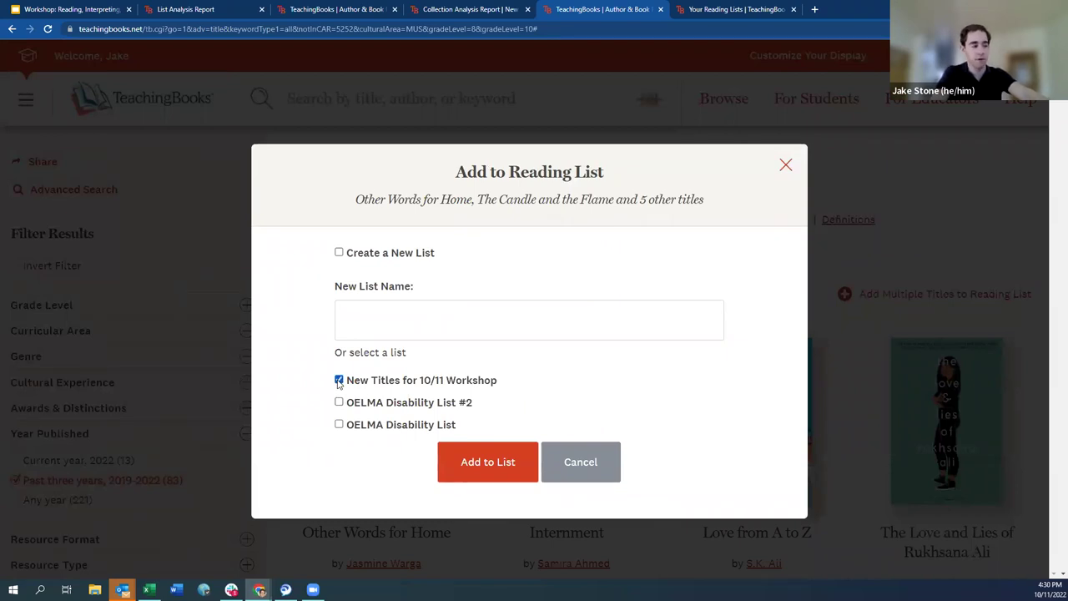
pyautogui.click(470, 464)
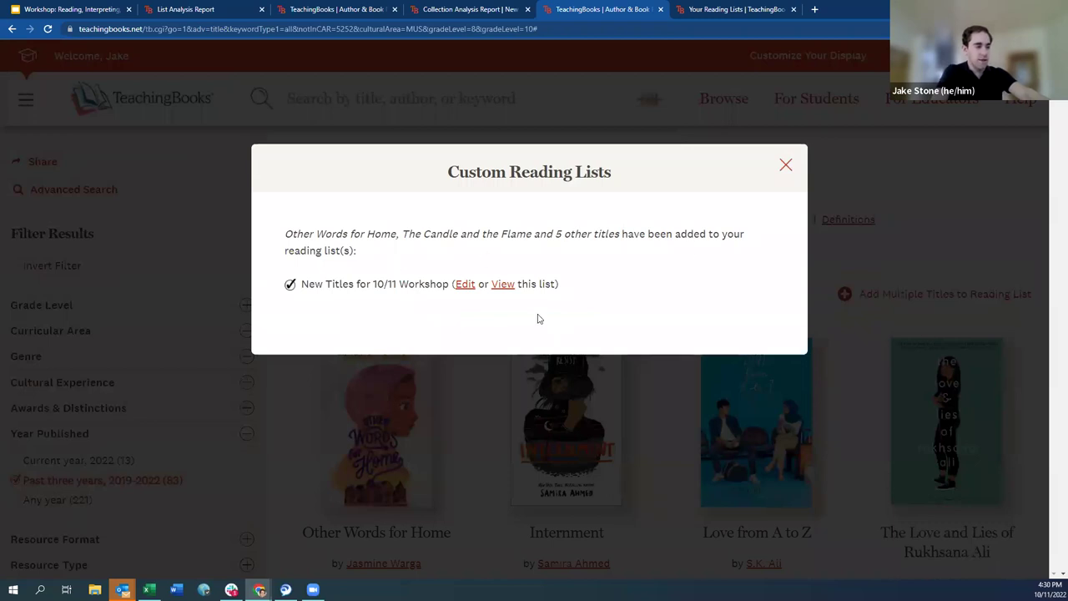
pyautogui.click(787, 165)
# - Find "marvel" in the title results and open the page for Magnificent Ms. Marvel, Vol. 1: Destined in a separate tab
pyautogui.scroll(-8, 1050, 166)
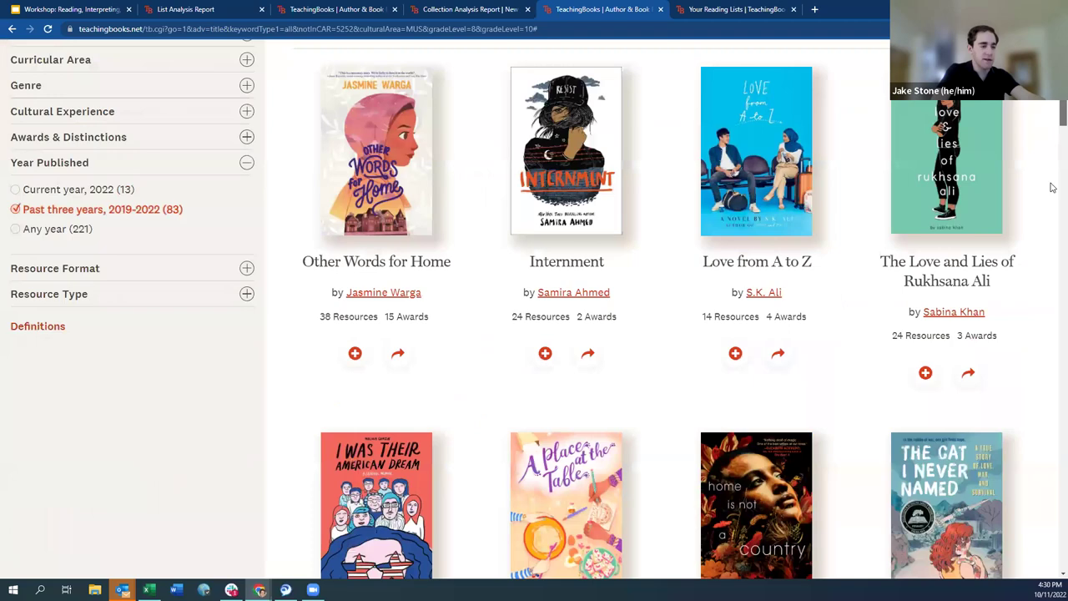
pyautogui.hotkey('ctrl', 'f')
pyautogui.write('marvel')
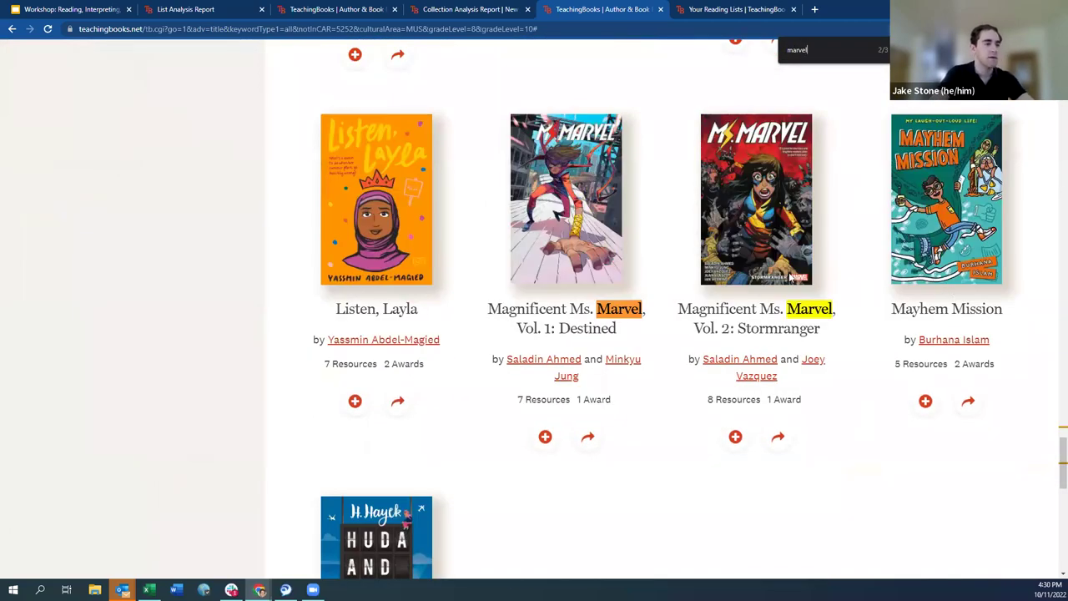
pyautogui.rightClick(519, 303)
pyautogui.click(542, 311)
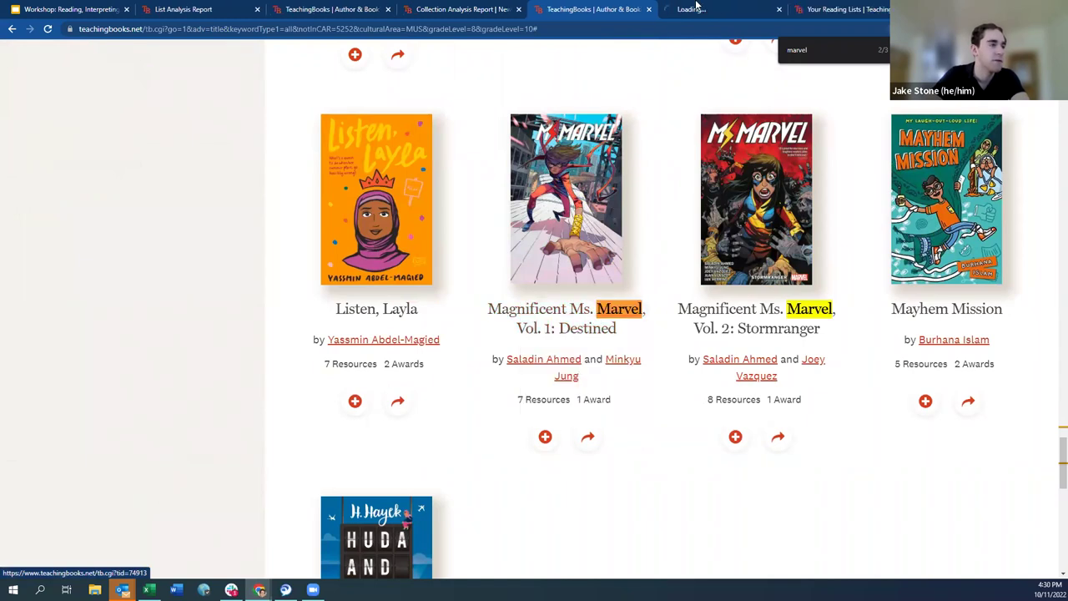
pyautogui.click(697, 9)
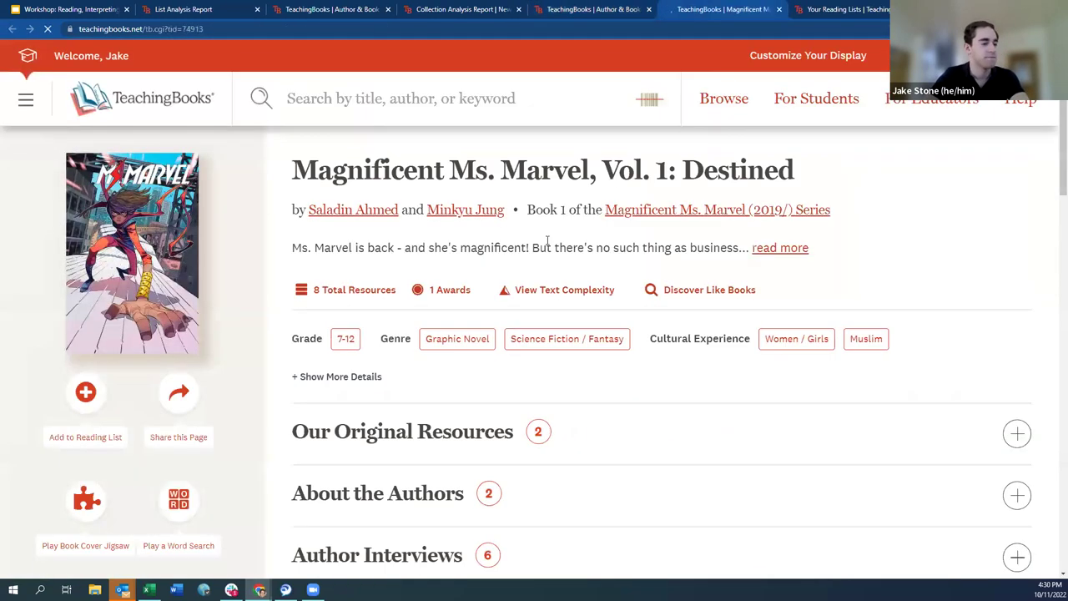
# - Read the publisher's full description of Magnificent Ms. Marvel, Vol. 1, return to its title page and close that tab
pyautogui.click(793, 252)
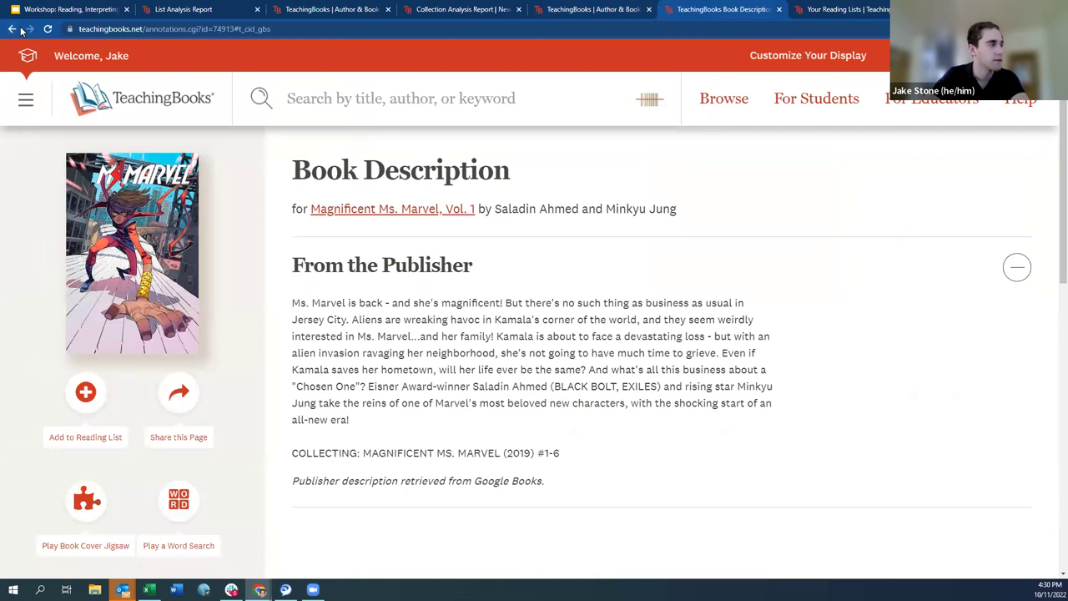
pyautogui.click(1013, 268)
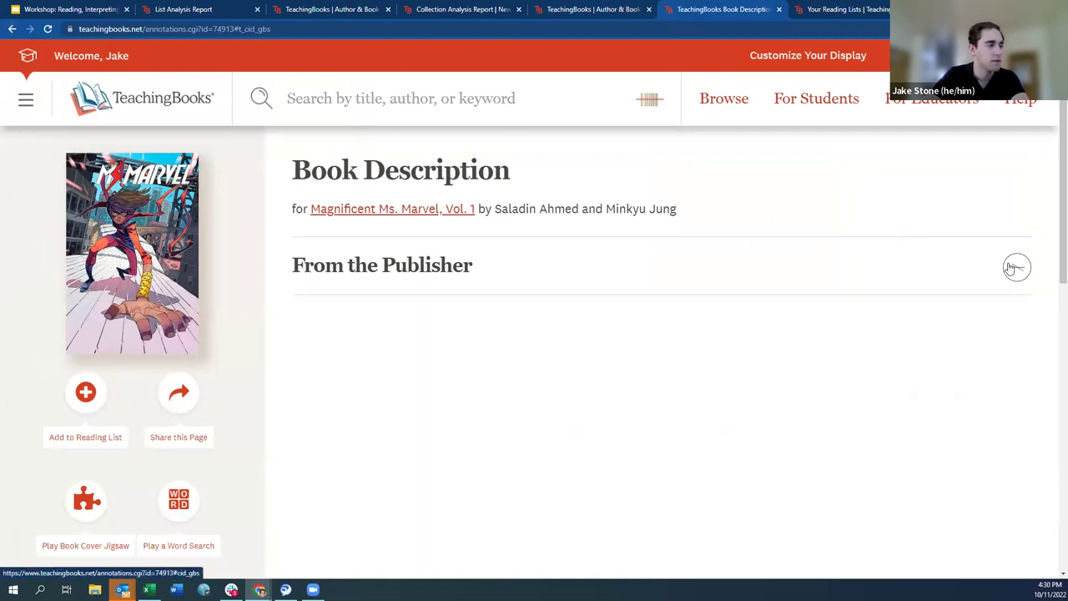
pyautogui.click(12, 28)
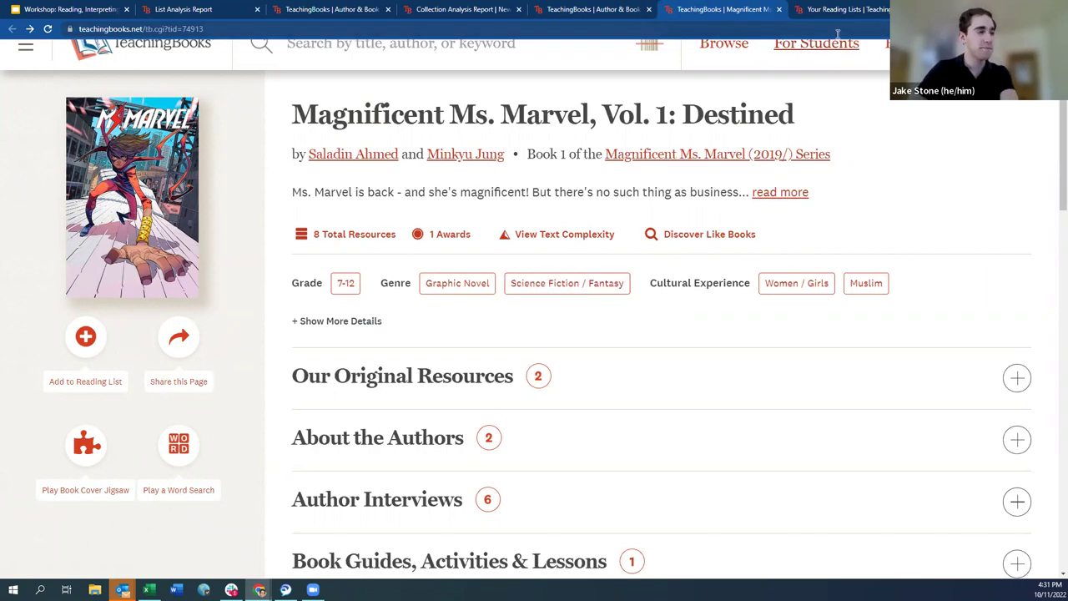
pyautogui.click(778, 12)
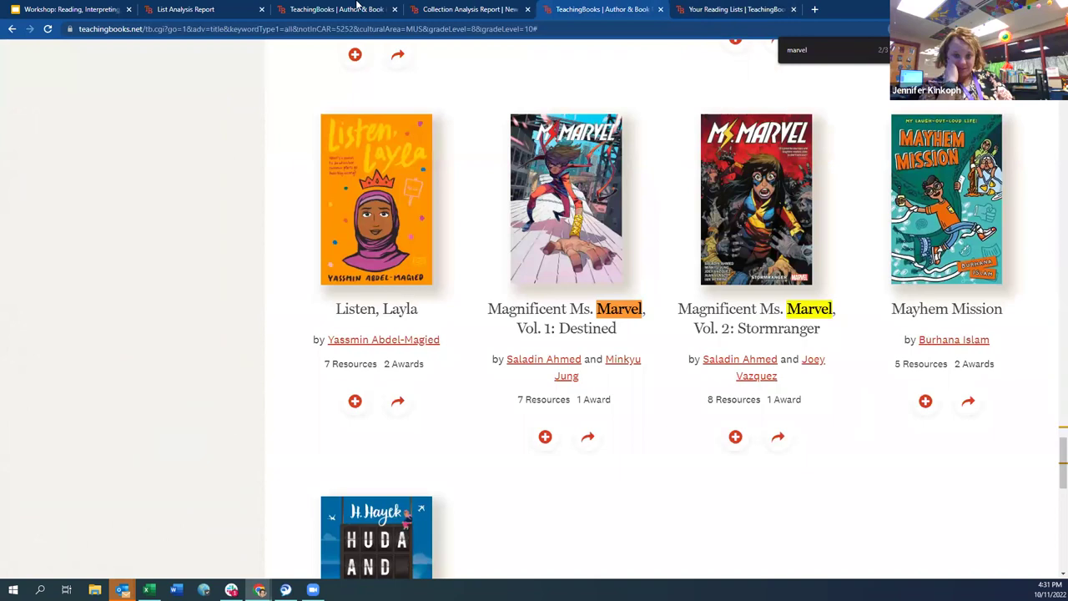
# - Close the older search results and List Analysis Report tabs, leaving the Collection Analysis Report open
pyautogui.click(219, 9)
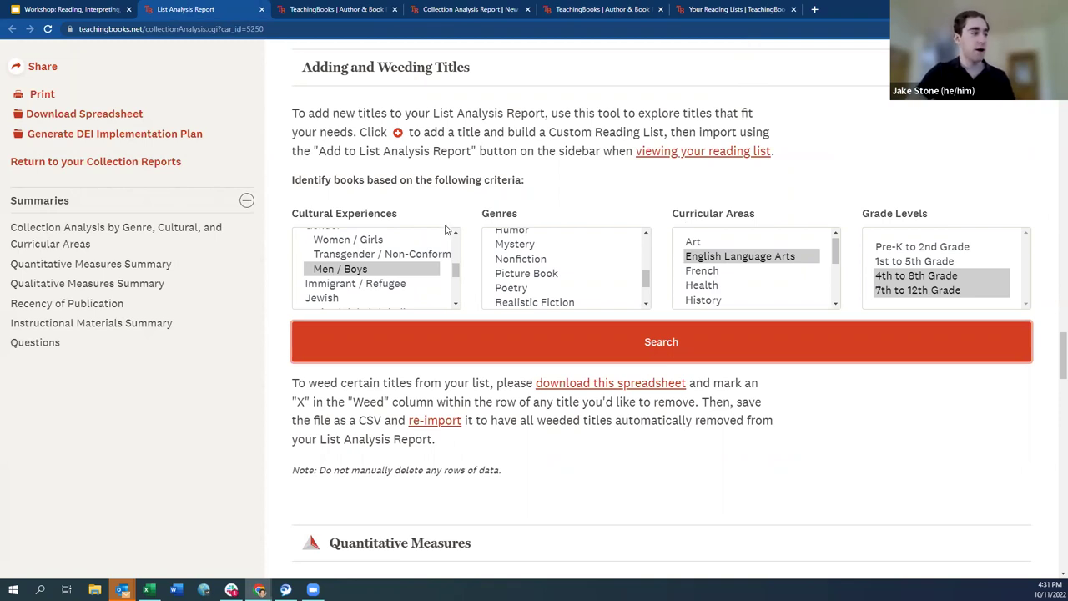
pyautogui.scroll(1, 386, 90)
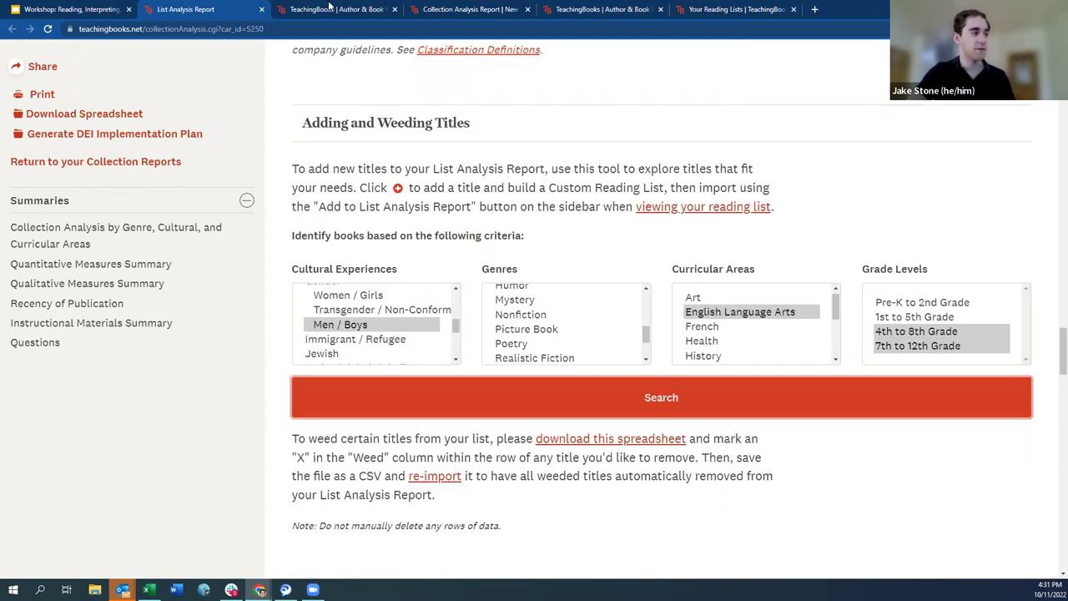
pyautogui.middleClick(329, 7)
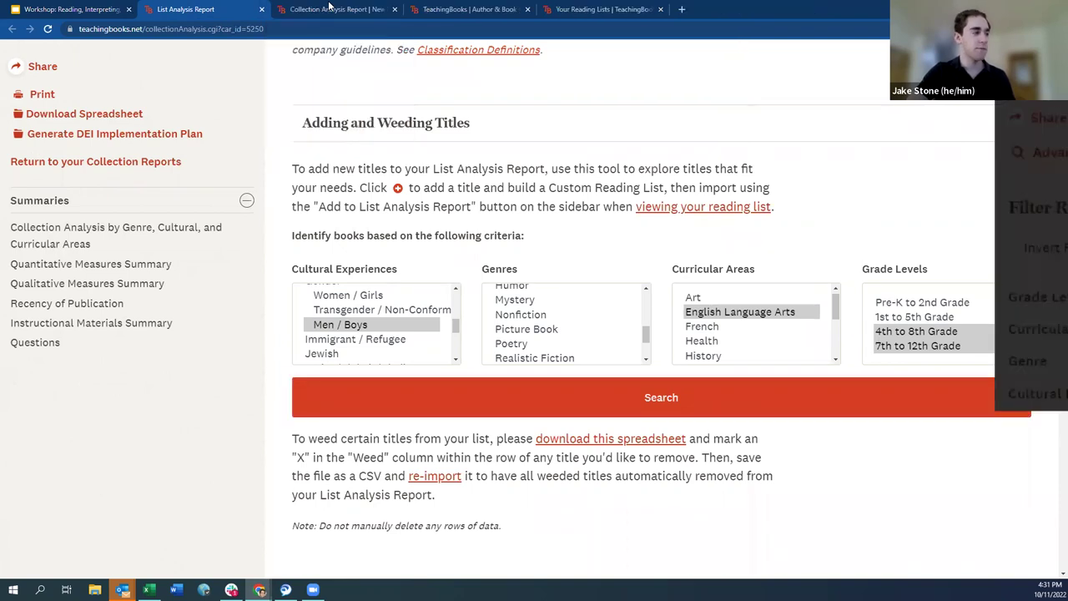
pyautogui.click(329, 13)
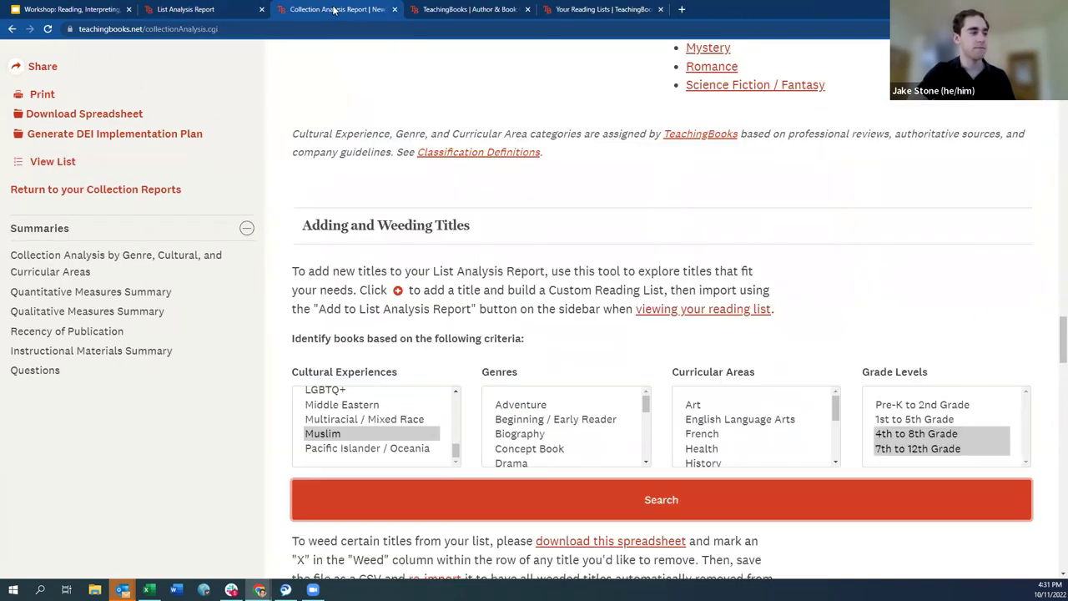
pyautogui.click(261, 10)
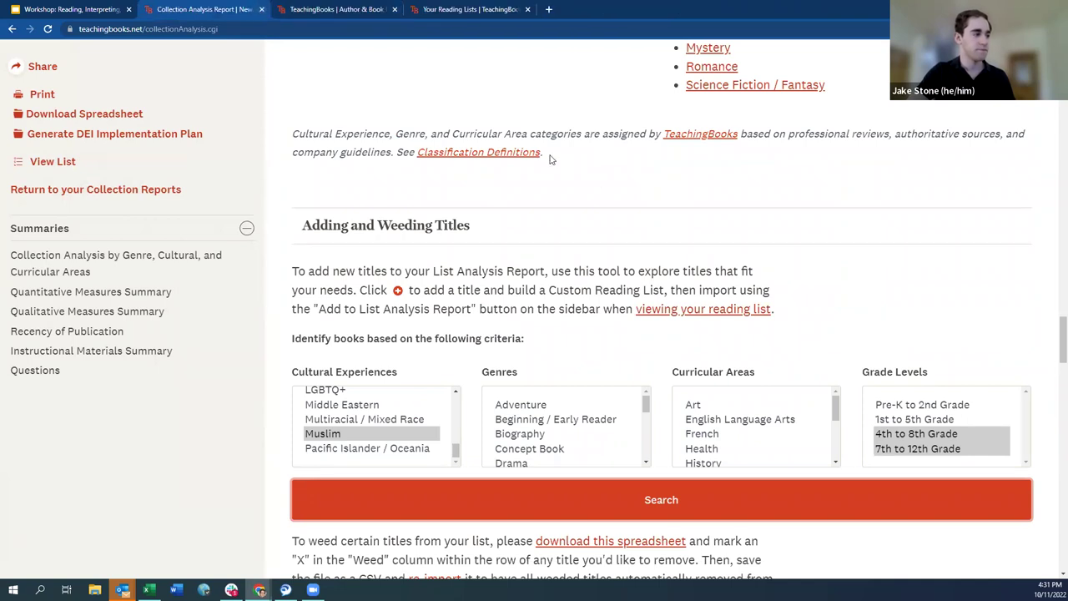
# - Set the cultural experience criterion for adding titles to Disability and look through the available genres
pyautogui.scroll(-1, 617, 195)
pyautogui.click(381, 377)
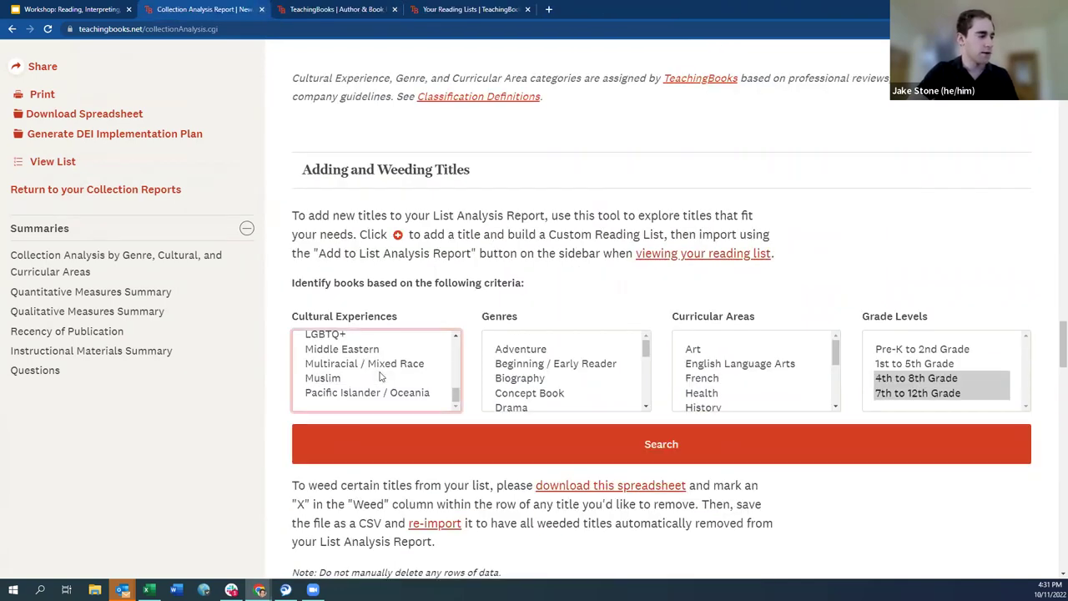
pyautogui.scroll(3, 380, 377)
pyautogui.click(350, 356)
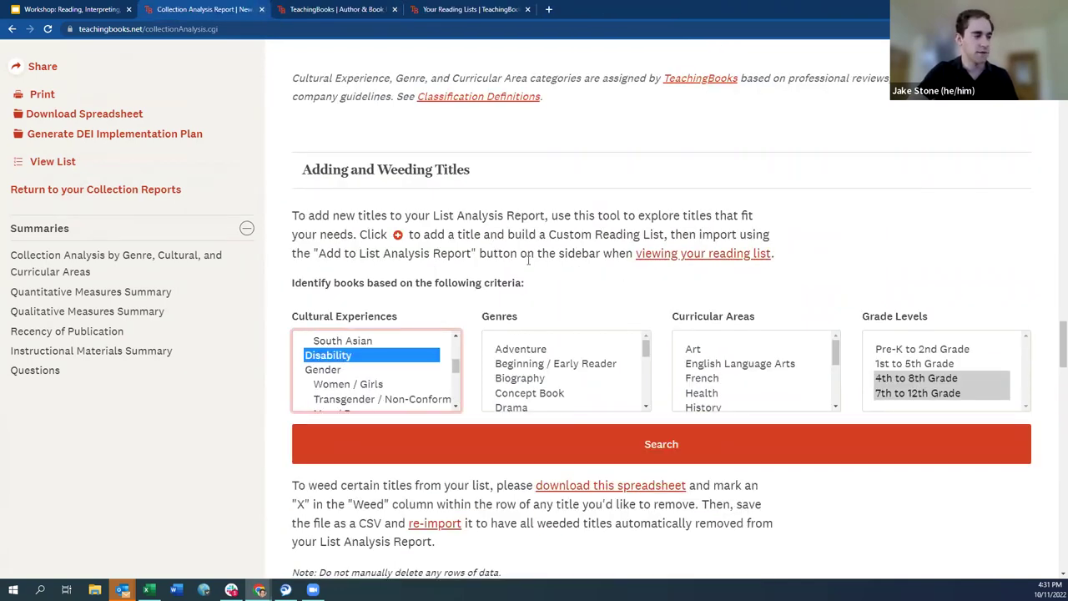
pyautogui.scroll(-1, 541, 324)
pyautogui.scroll(-3, 565, 333)
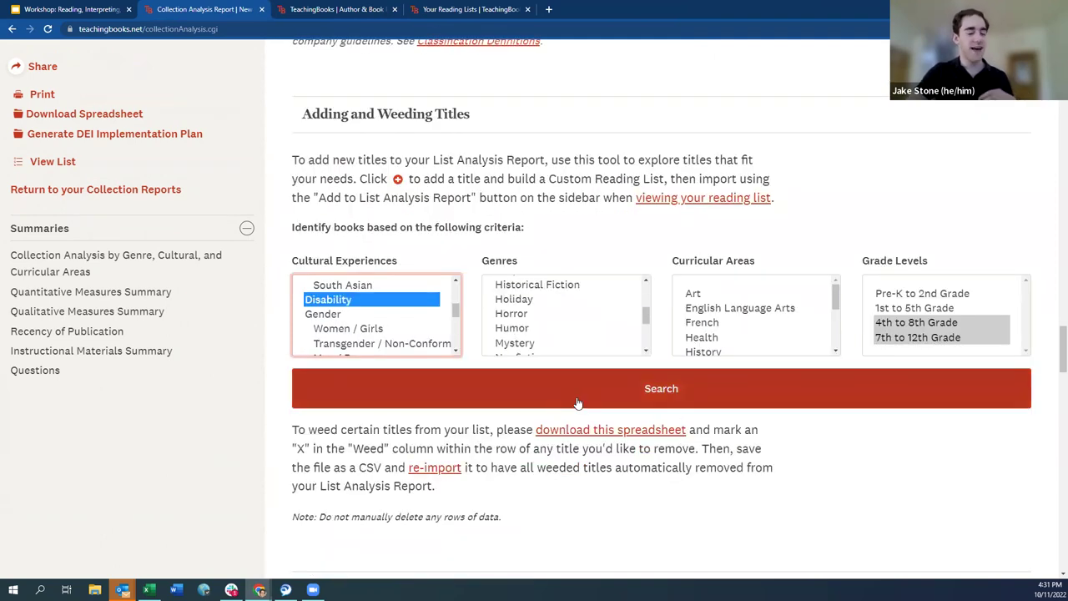
# - Search for disability experience titles for grades 4–8 and 7–12 and limit the results to the current year, 2022
pyautogui.click(546, 391)
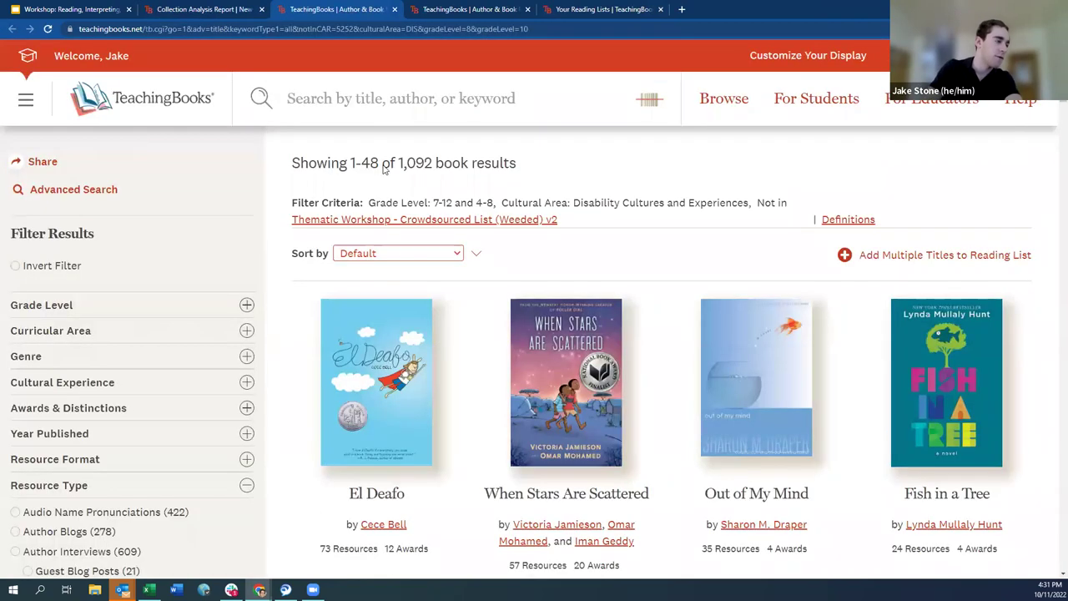
pyautogui.scroll(-1, 447, 176)
pyautogui.click(246, 375)
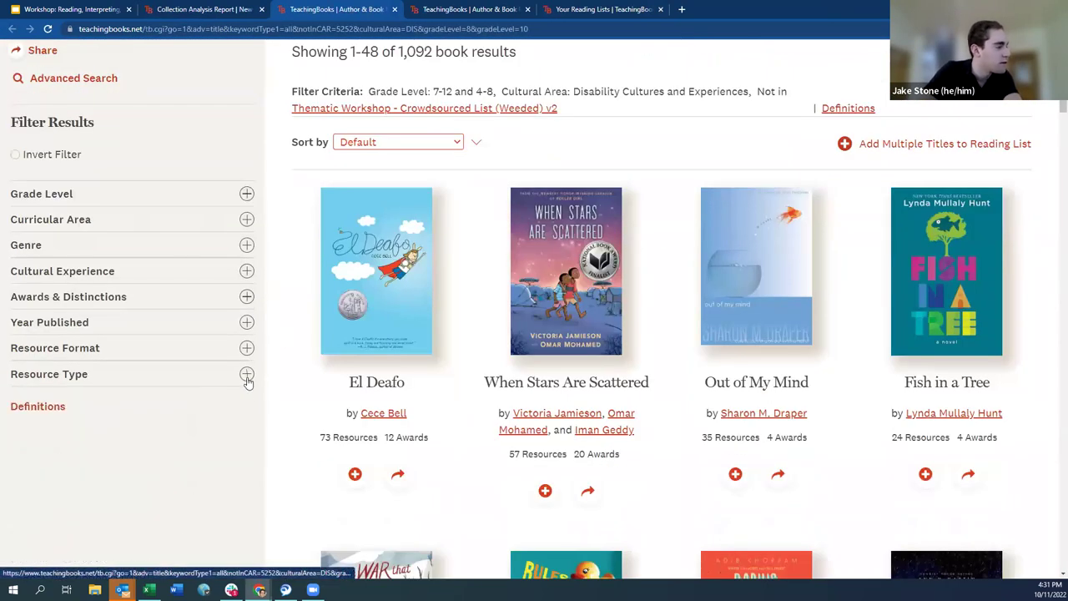
pyautogui.click(246, 322)
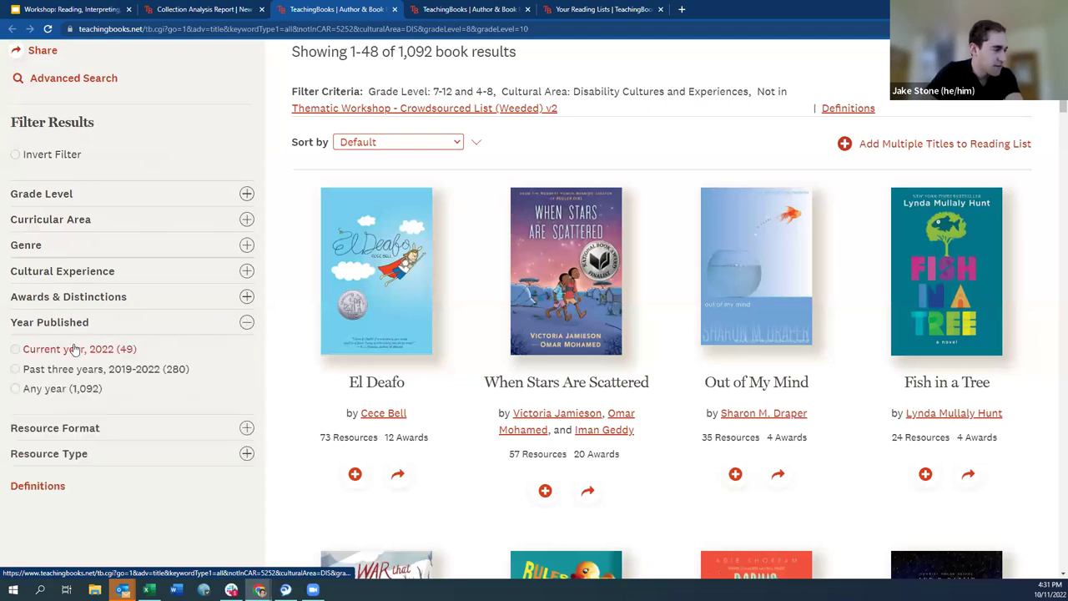
pyautogui.click(75, 349)
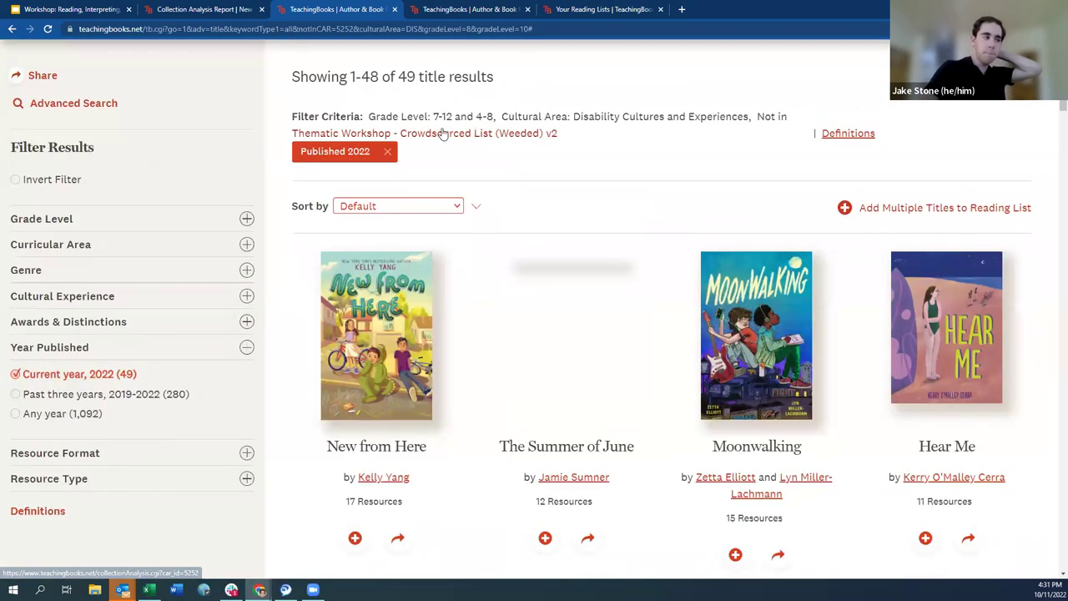
# - Filter the 2022 disability titles to those with any award and look over the matching books
pyautogui.scroll(1, 407, 164)
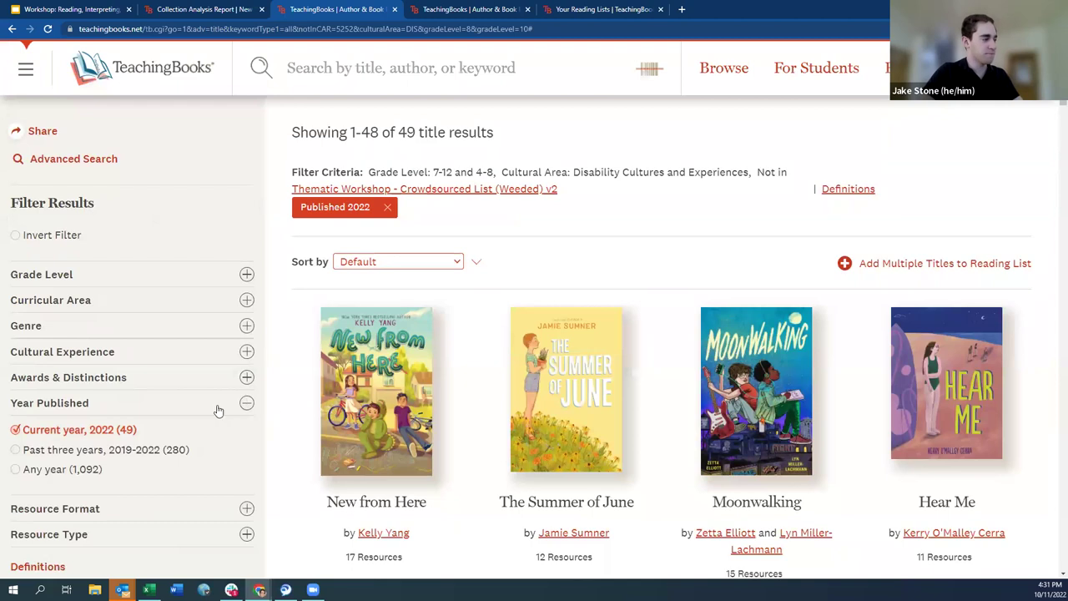
pyautogui.click(228, 379)
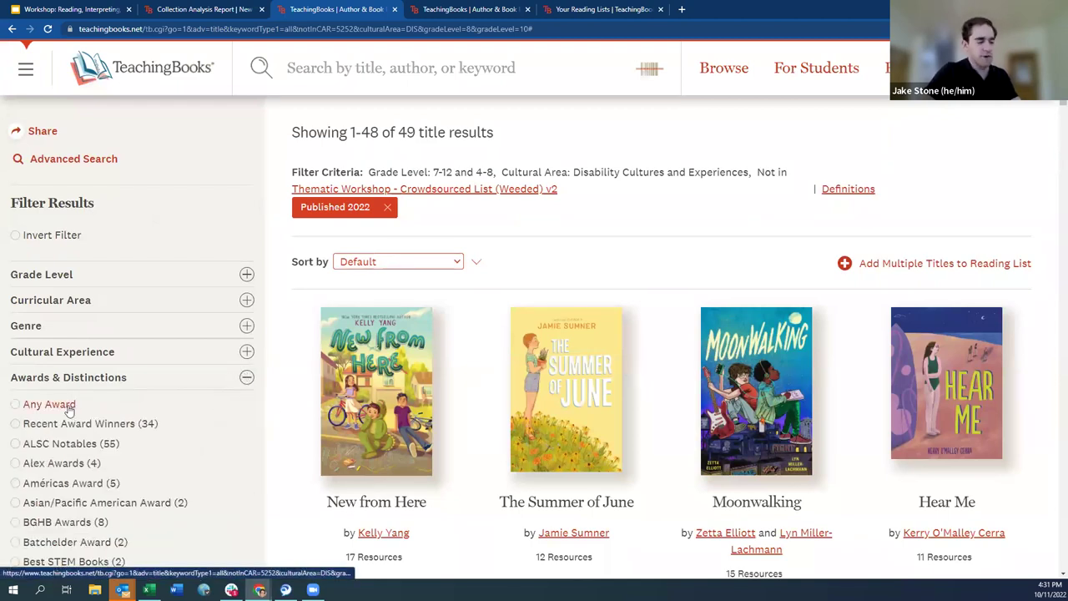
pyautogui.click(67, 406)
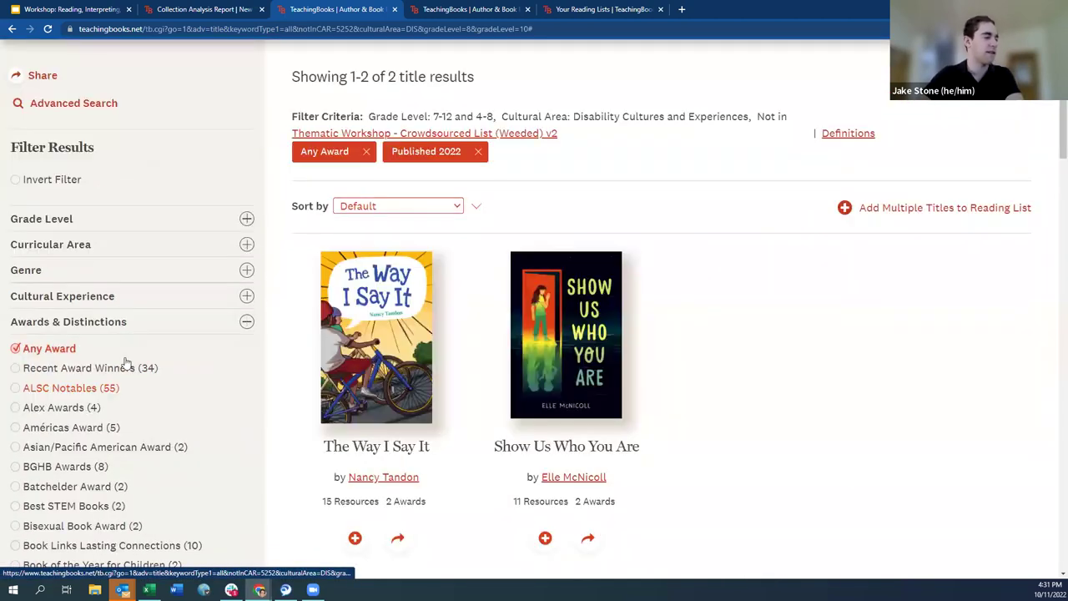
pyautogui.scroll(-1, 703, 426)
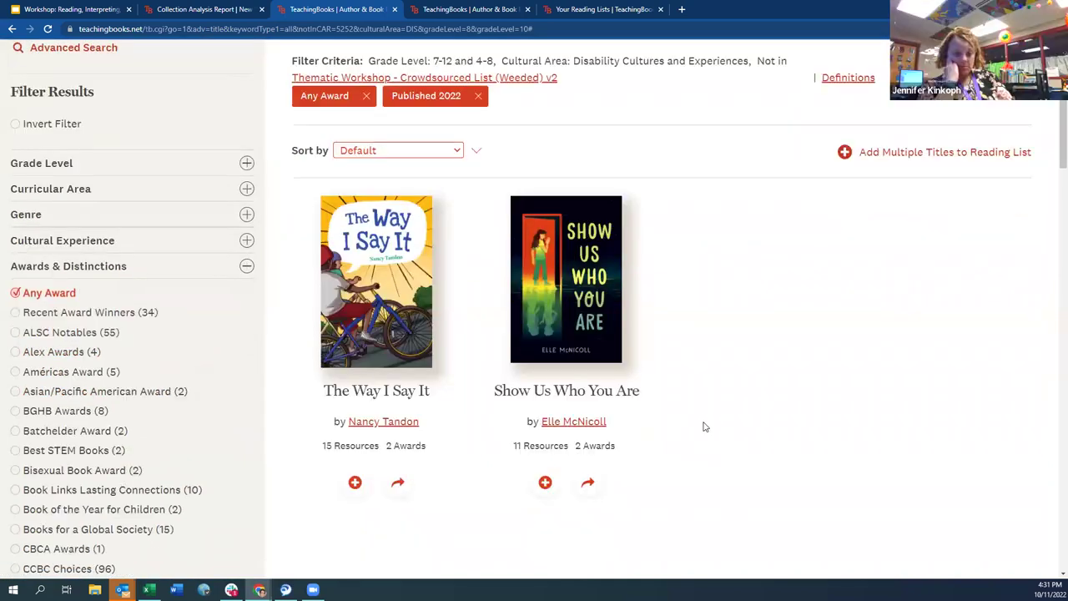
pyautogui.scroll(1, 660, 423)
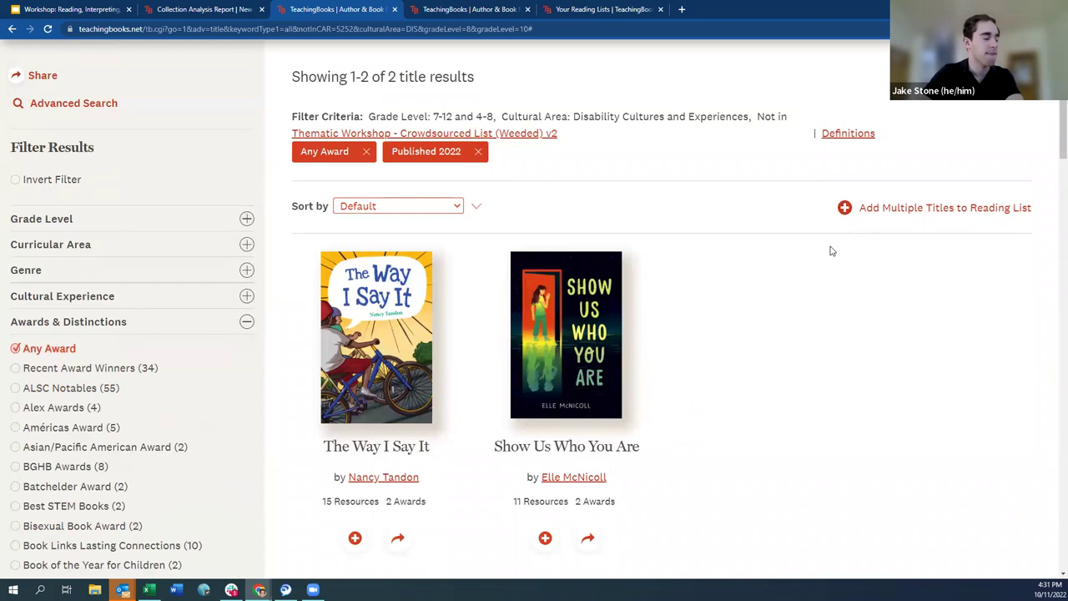
pyautogui.scroll(2, 831, 250)
pyautogui.scroll(-4, 827, 266)
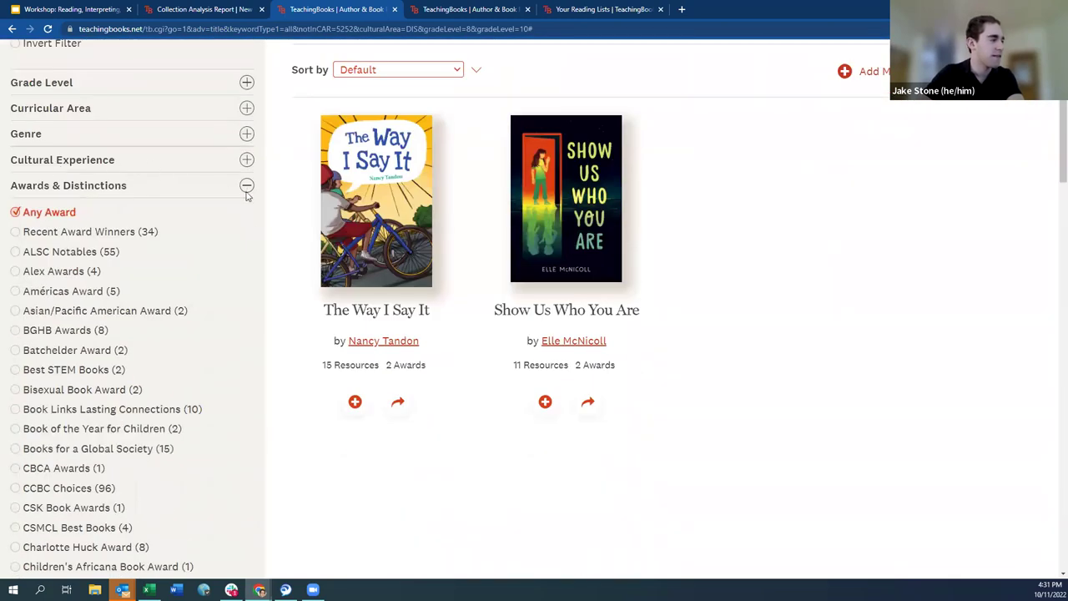
# - Collapse the awards filter and widen the publication year to the past three years, 2019-2022
pyautogui.click(246, 190)
pyautogui.scroll(1, 709, 375)
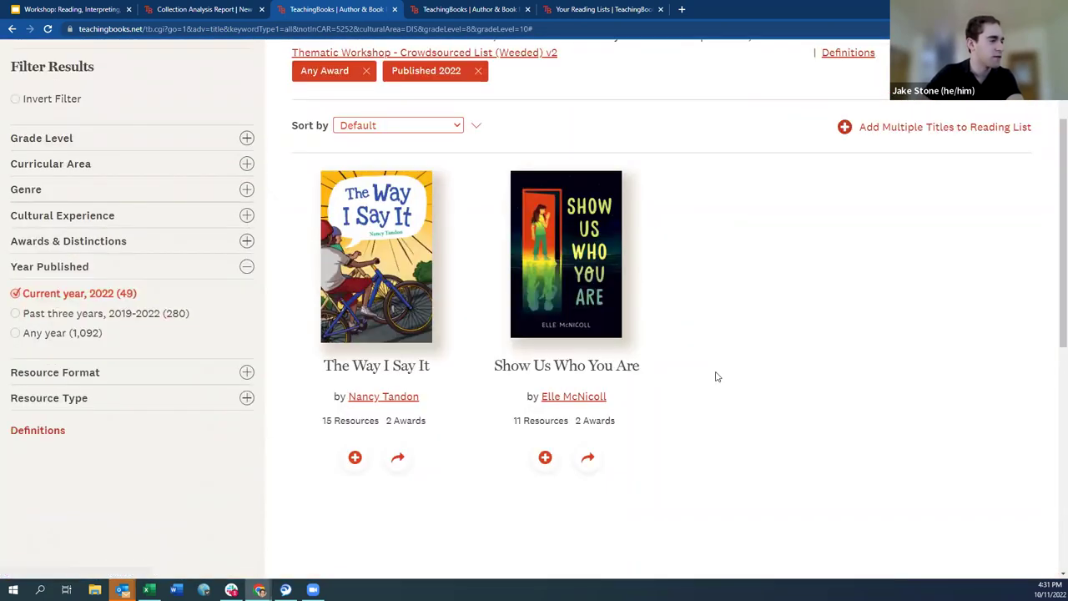
pyautogui.click(112, 312)
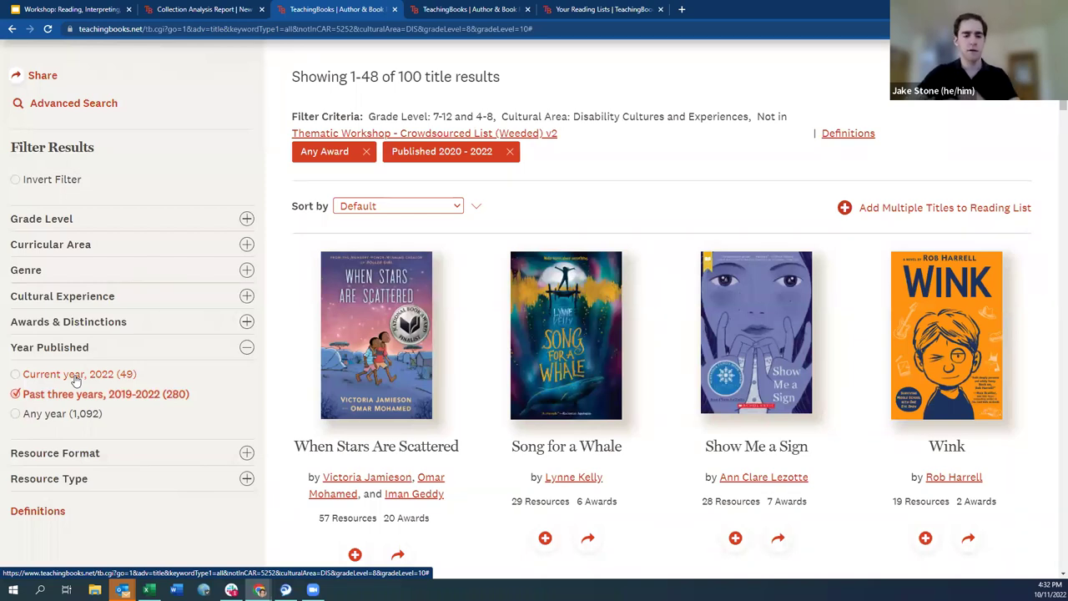
pyautogui.scroll(-2, 835, 242)
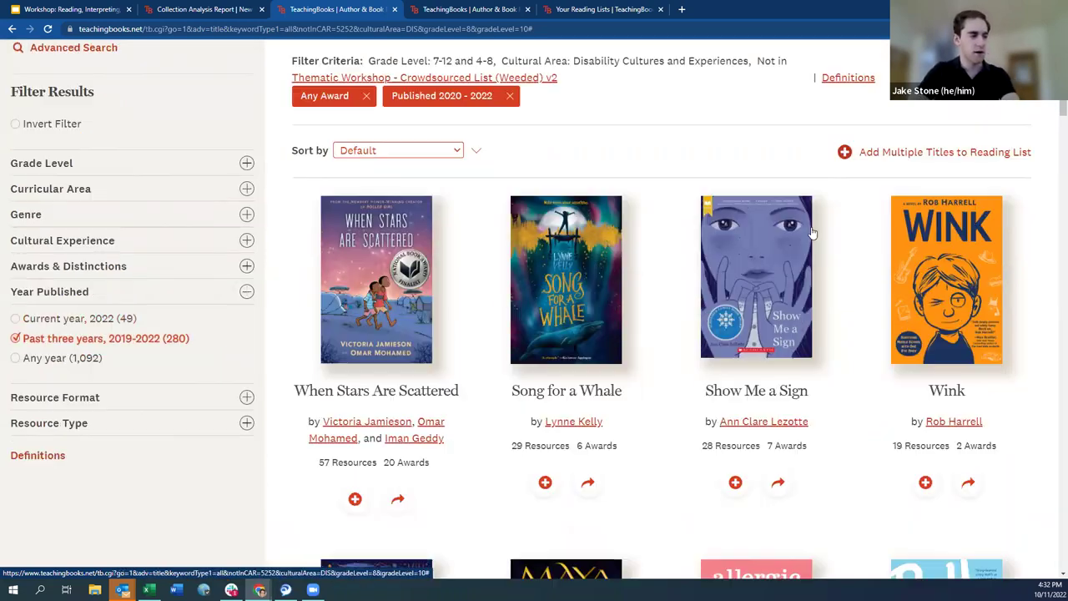
# - Choose The Last Cuentista, Thanks a Lot, Universe, The Distance Between Me and the Cherry Tree, and Can You See Me? for adding to a reading list
pyautogui.click(868, 96)
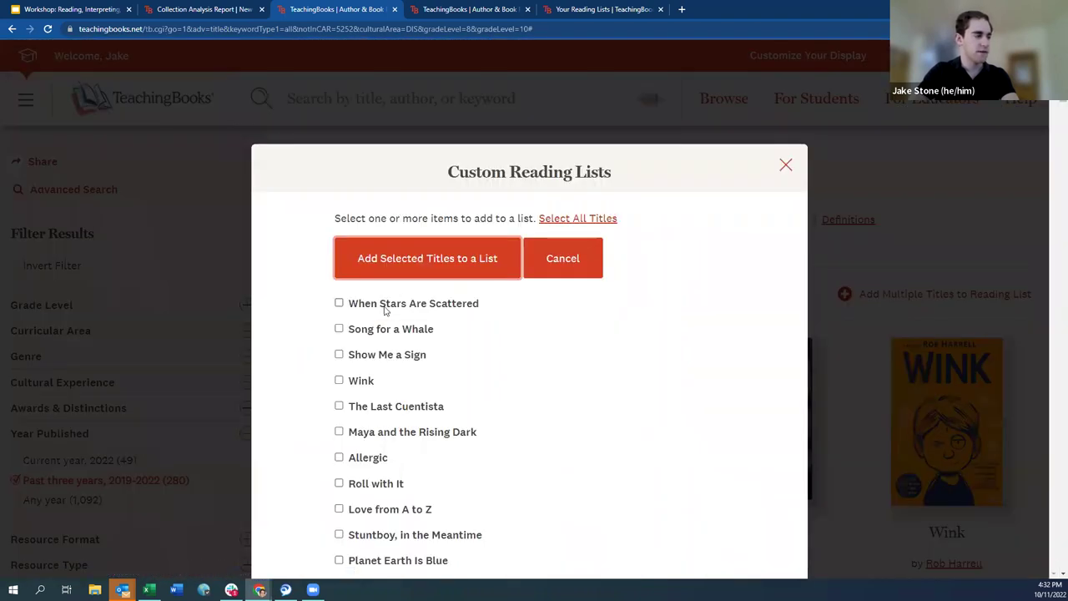
pyautogui.click(375, 297)
pyautogui.scroll(-2, 458, 327)
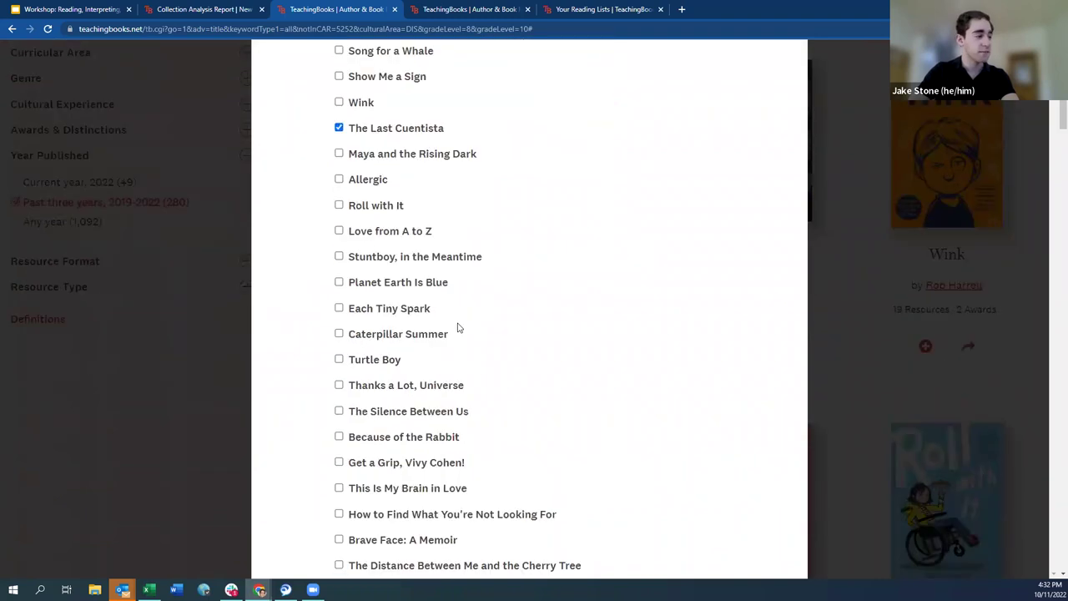
pyautogui.click(389, 386)
pyautogui.scroll(-3, 538, 373)
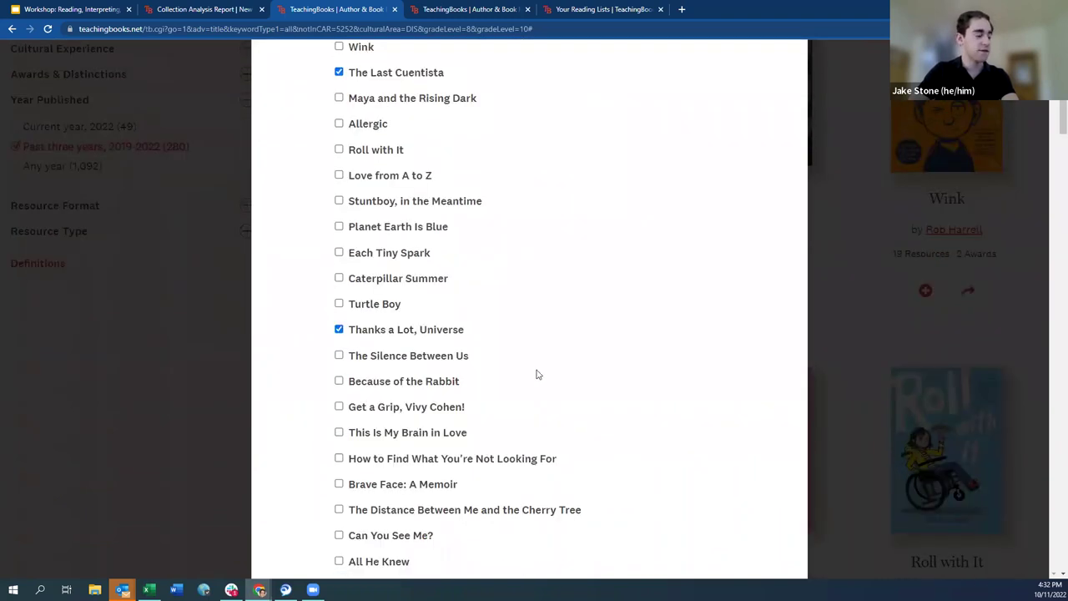
pyautogui.click(377, 343)
pyautogui.click(386, 373)
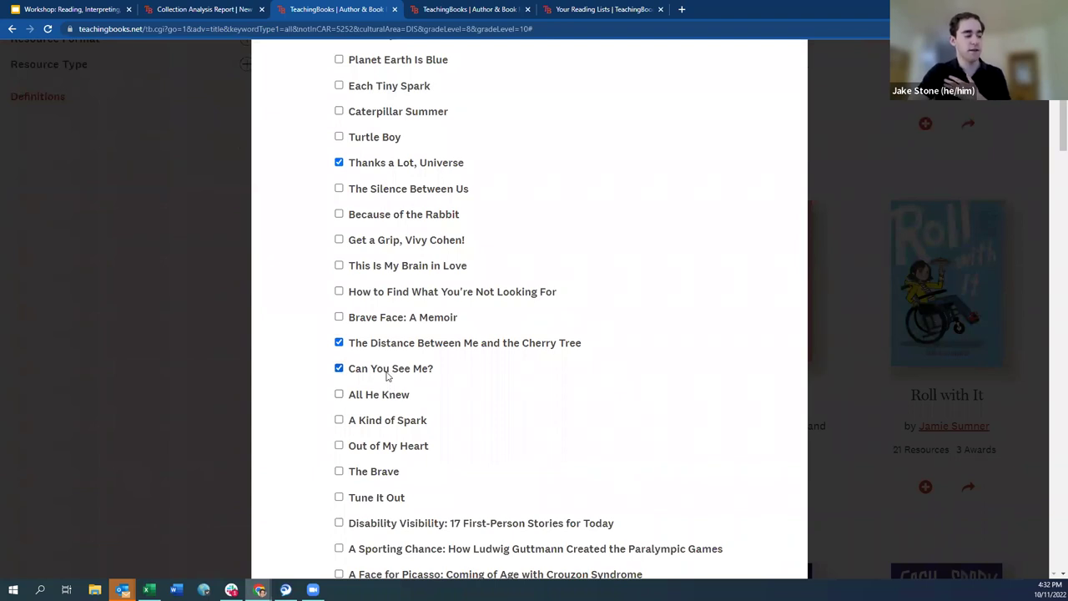
# - Also select The Weight of Our Sky and What Stars Are Made Of from the multiple-title selection
pyautogui.scroll(-2, 435, 371)
pyautogui.scroll(-1, 435, 371)
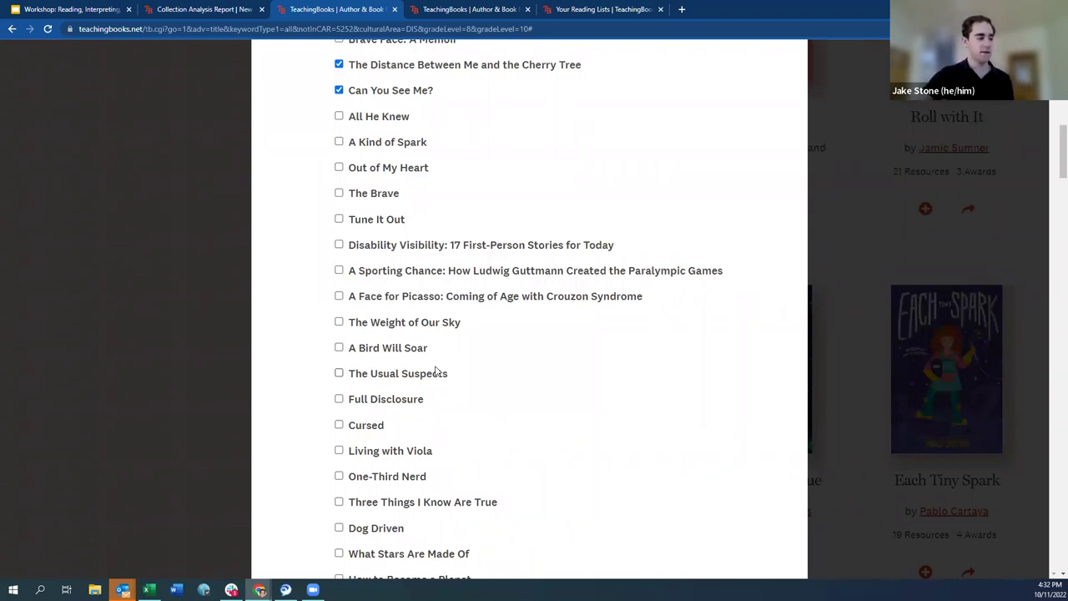
pyautogui.click(411, 324)
pyautogui.scroll(-2, 405, 325)
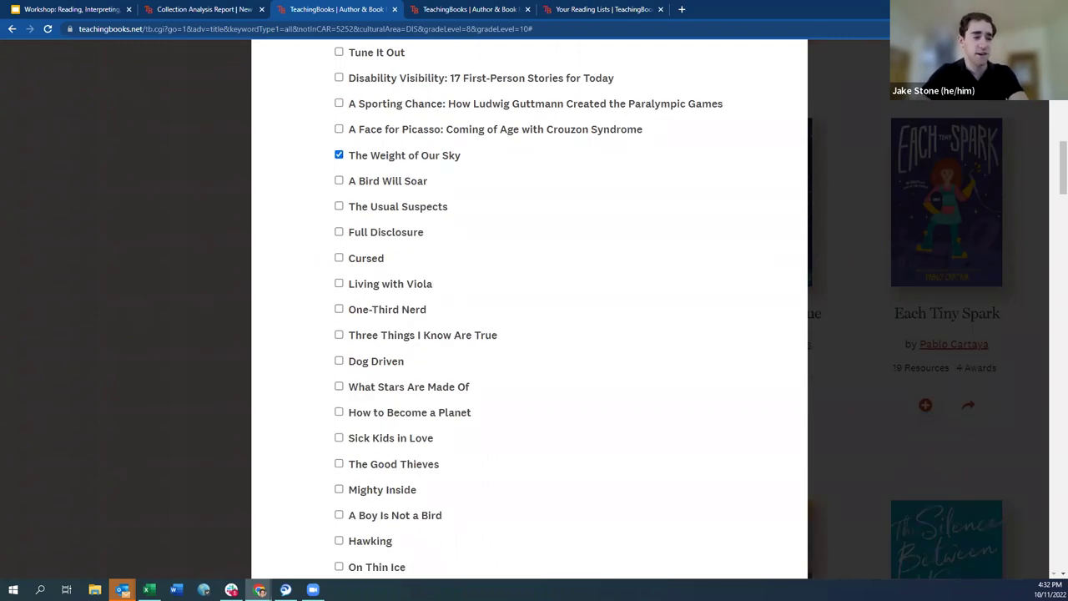
pyautogui.click(398, 390)
# - Add the selected titles to the reading list New Titles for 10/11 Workshop and open that list to check its number of books
pyautogui.scroll(2, 1048, 125)
pyautogui.scroll(10, 1048, 114)
pyautogui.click(452, 248)
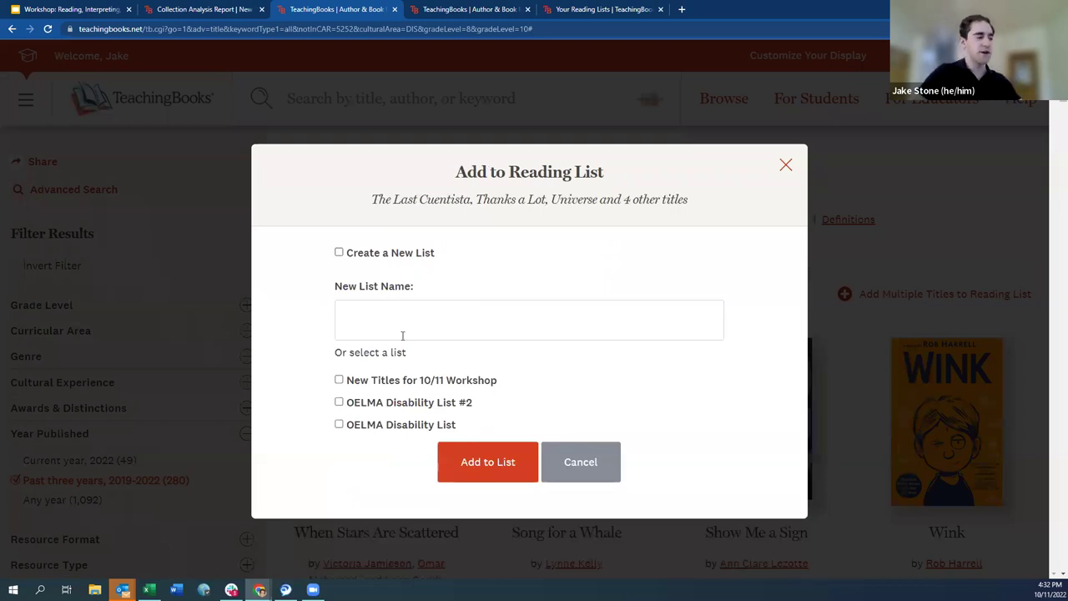
pyautogui.click(391, 384)
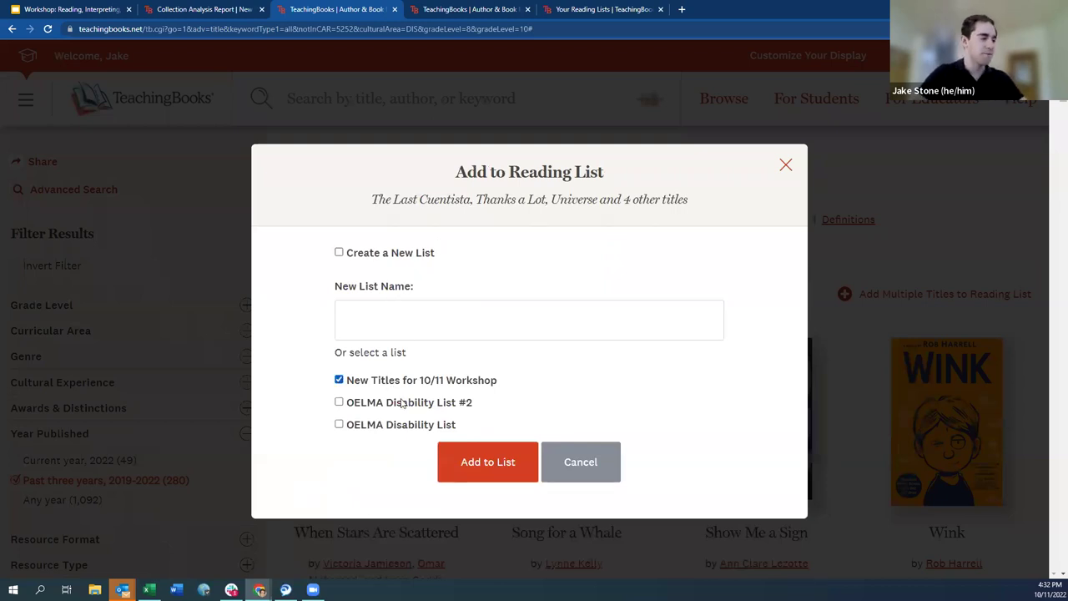
pyautogui.click(529, 455)
pyautogui.click(503, 284)
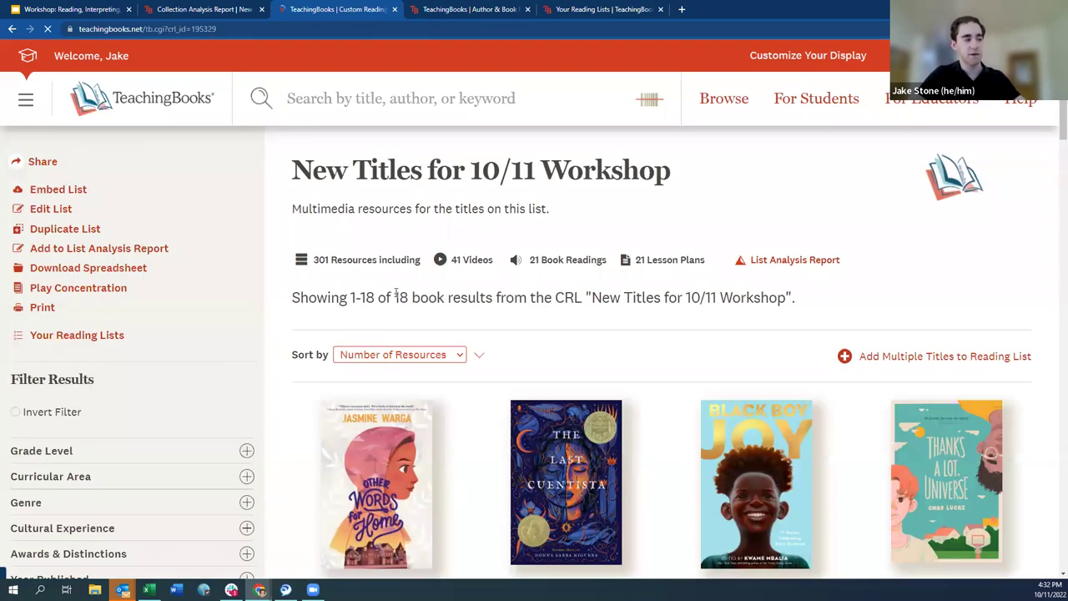
pyautogui.doubleClick(399, 297)
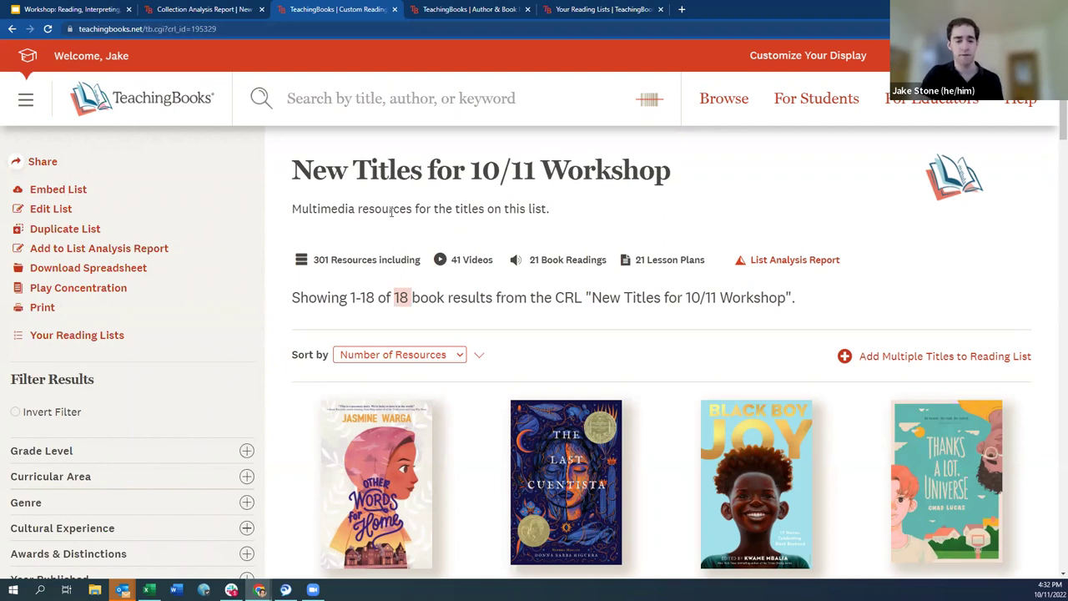
pyautogui.click(461, 230)
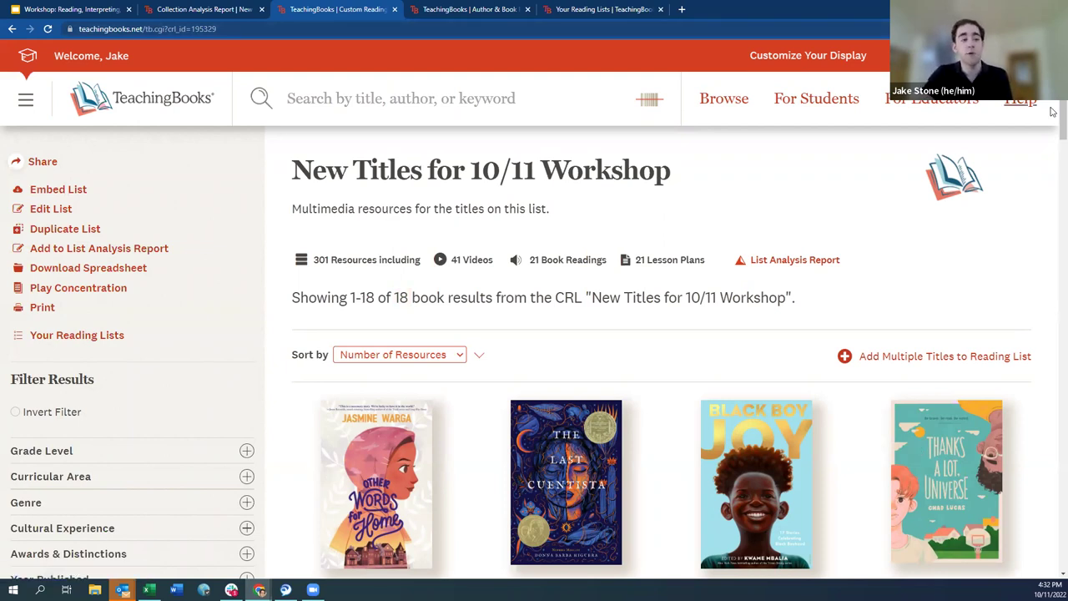
# - Start adding the reading list to a List Analysis Report, choosing Thematic Workshop - Crowdsourced List (Weeded) v2 as the import destination
pyautogui.moveTo(1053, 115)
pyautogui.mouseDown()
pyautogui.moveTo(1053, 135)
pyautogui.moveTo(1053, 125)
pyautogui.mouseUp()
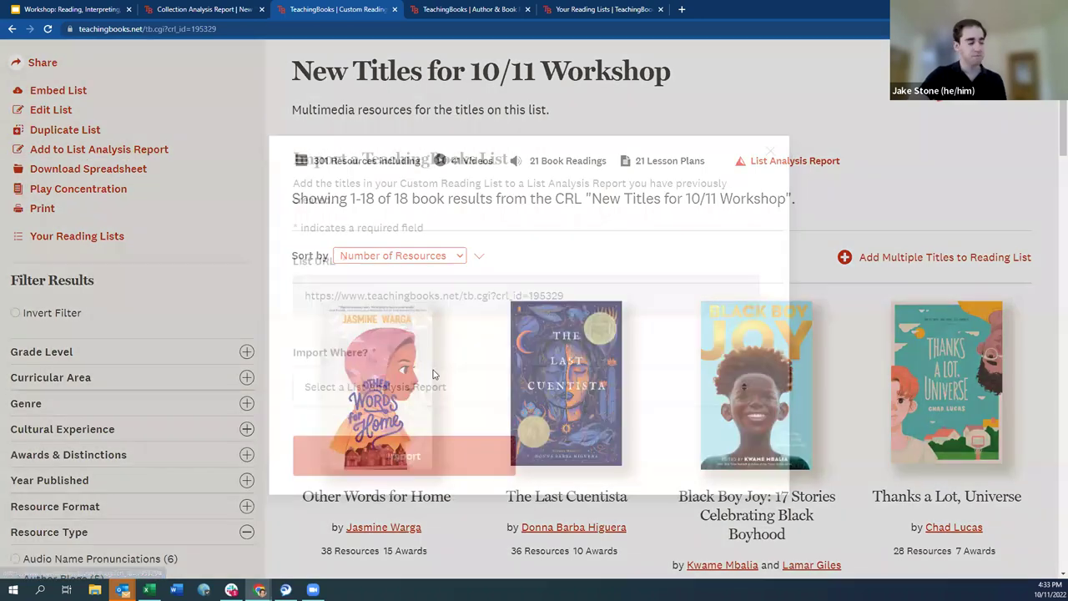
pyautogui.click(426, 379)
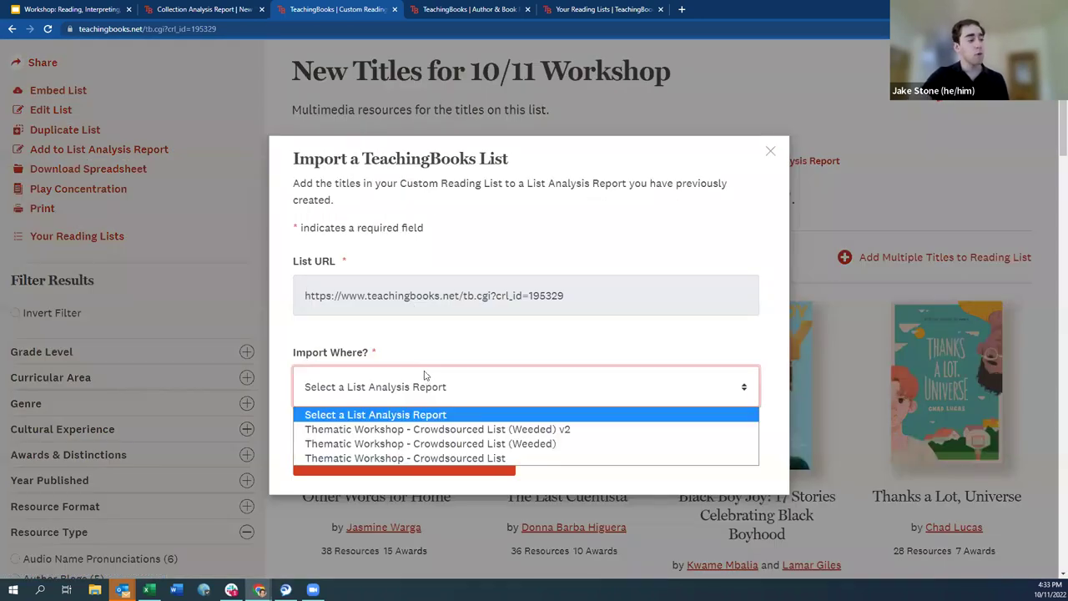
pyautogui.click(426, 432)
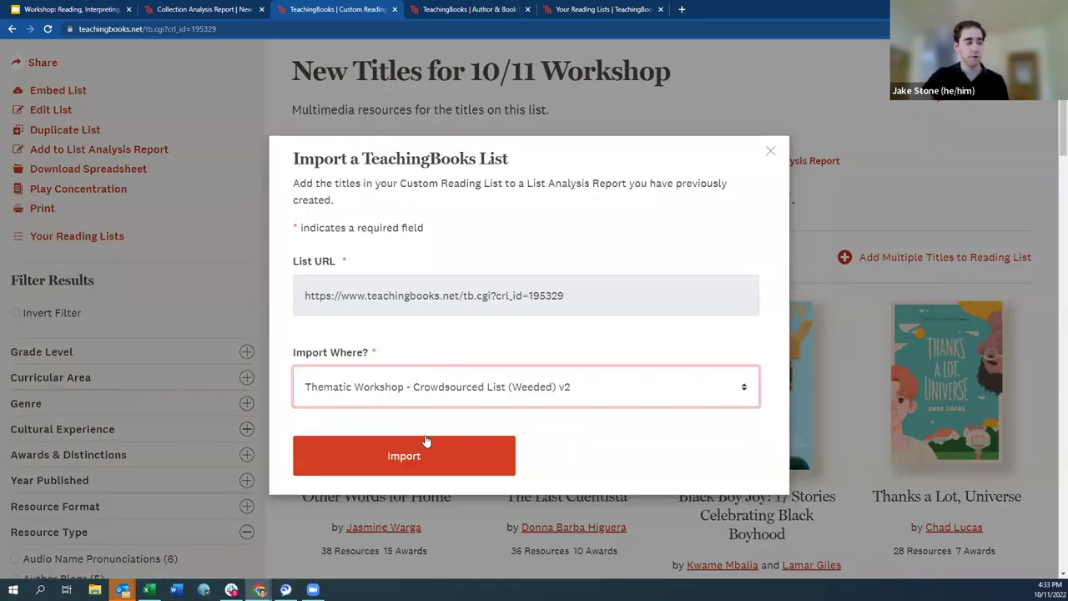
pyautogui.click(440, 396)
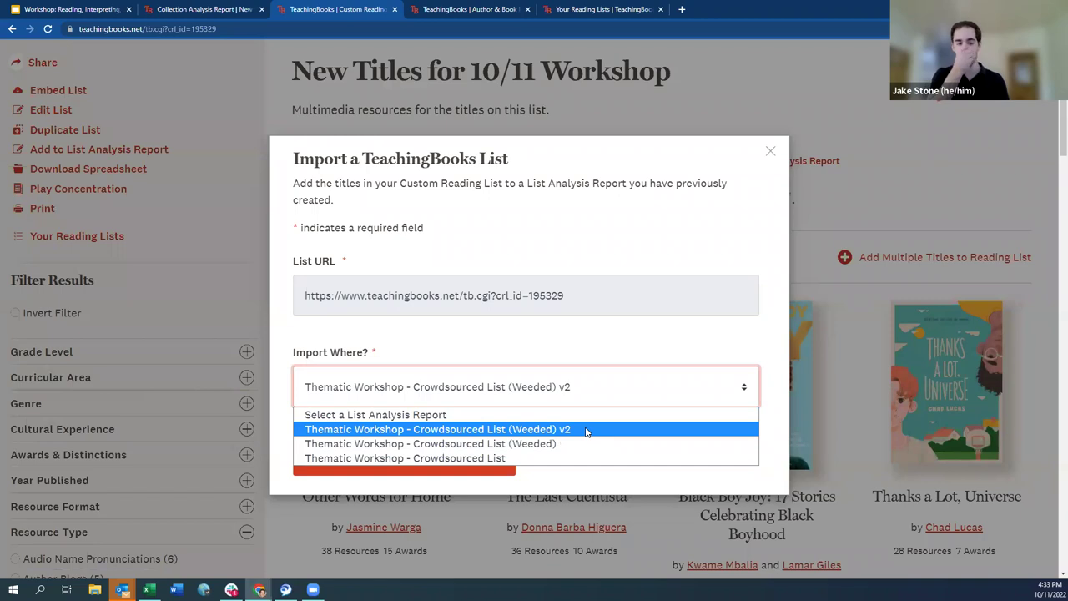
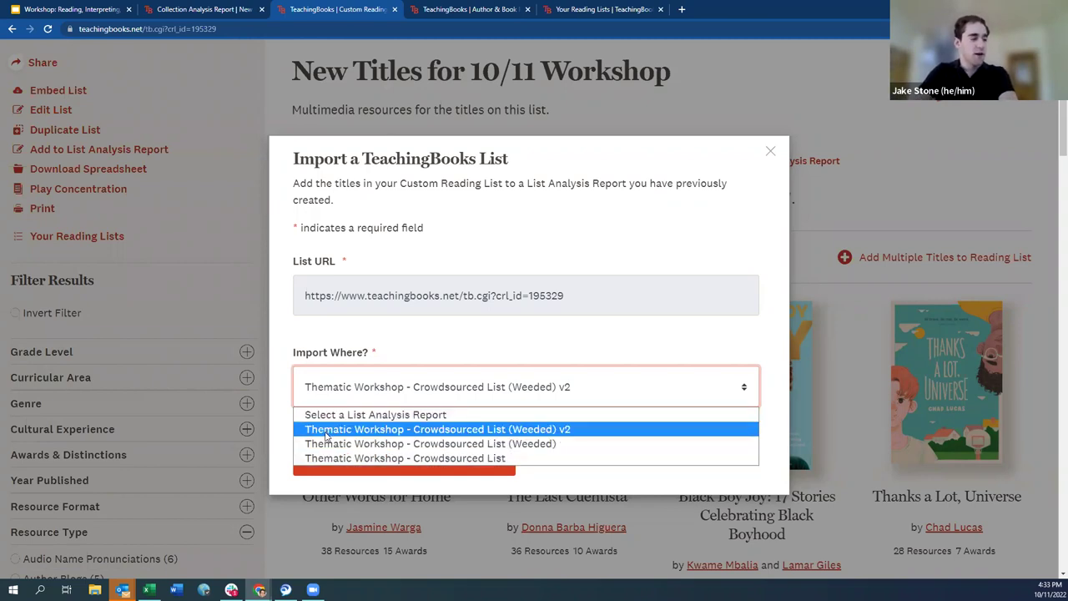
pyautogui.click(557, 429)
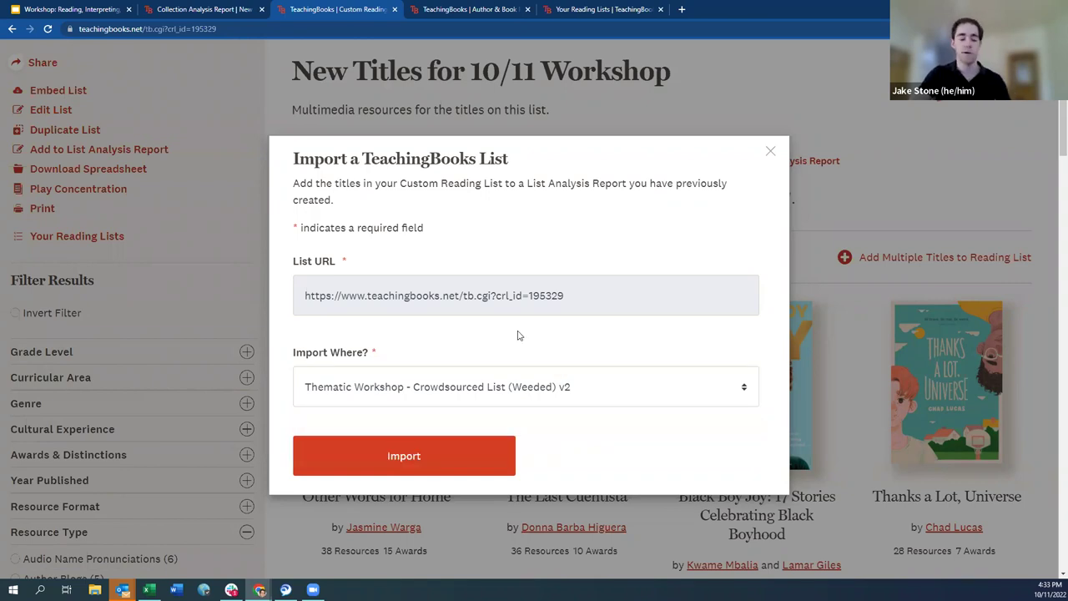
# - Try Thematic Workshop - Crowdsourced List (Weeded) as the import destination and switch back to the v2 report
pyautogui.click(647, 389)
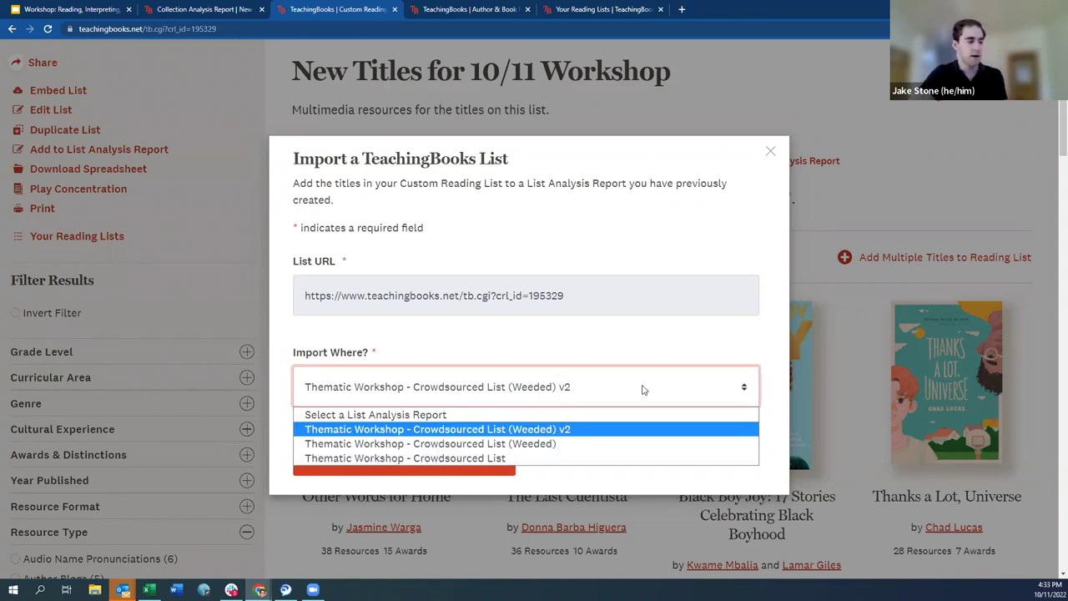
pyautogui.click(559, 443)
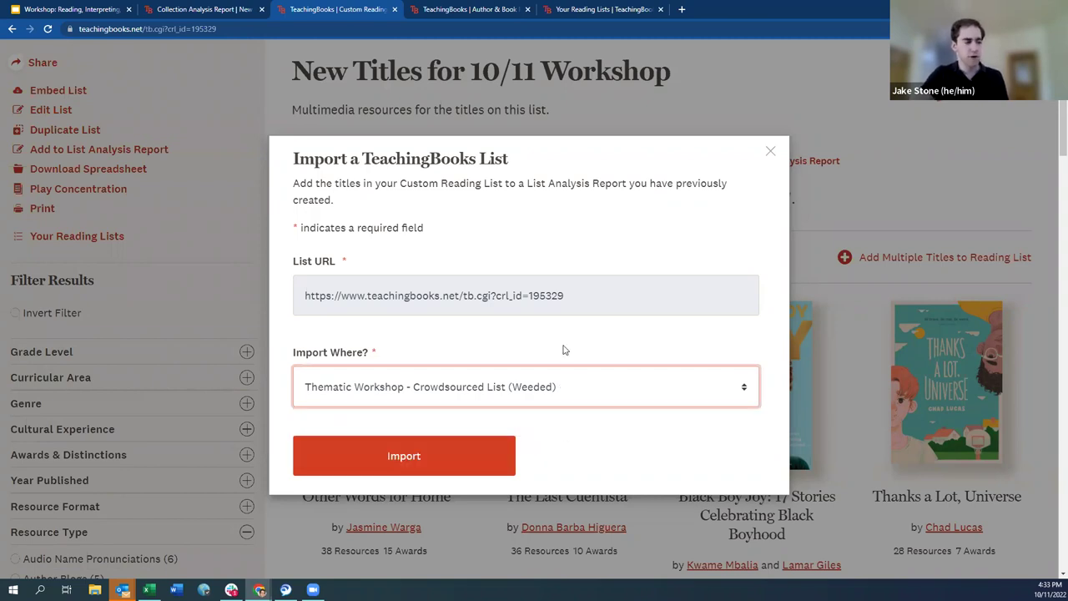
pyautogui.click(566, 393)
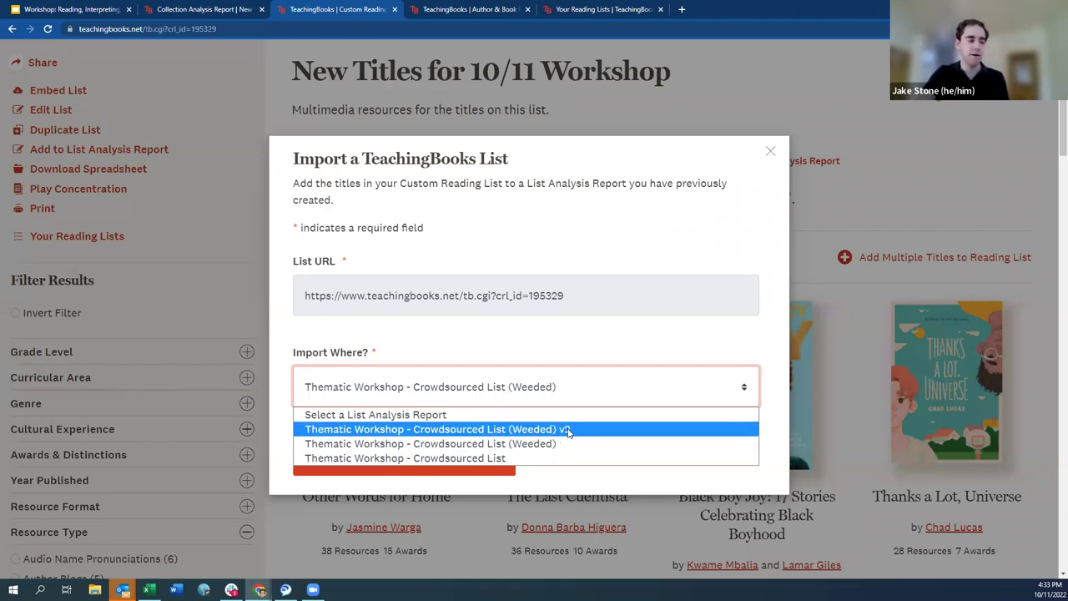
pyautogui.click(566, 430)
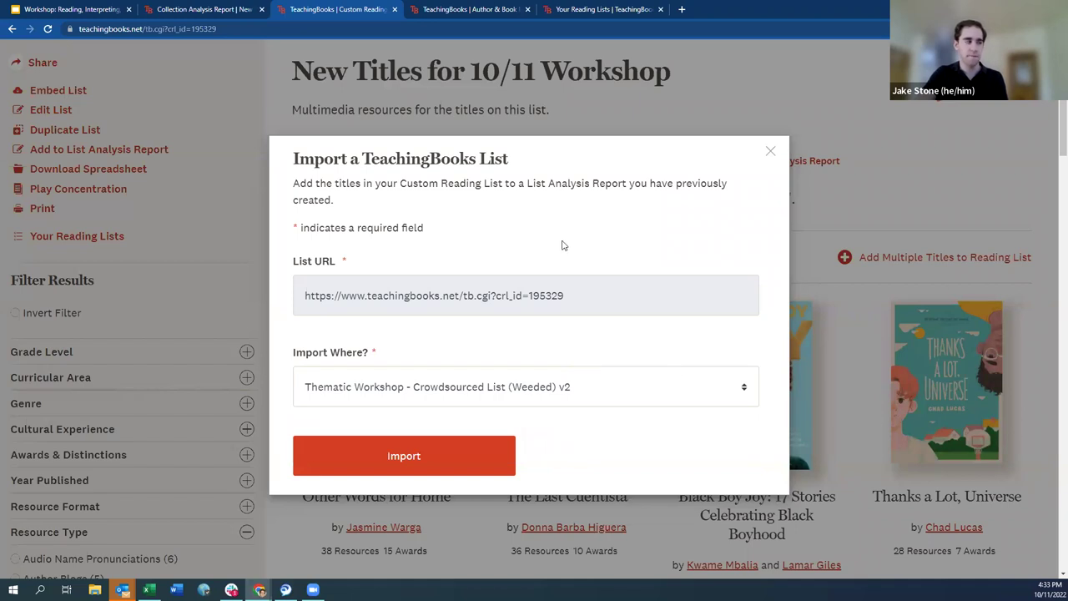
pyautogui.click(590, 373)
pyautogui.click(589, 352)
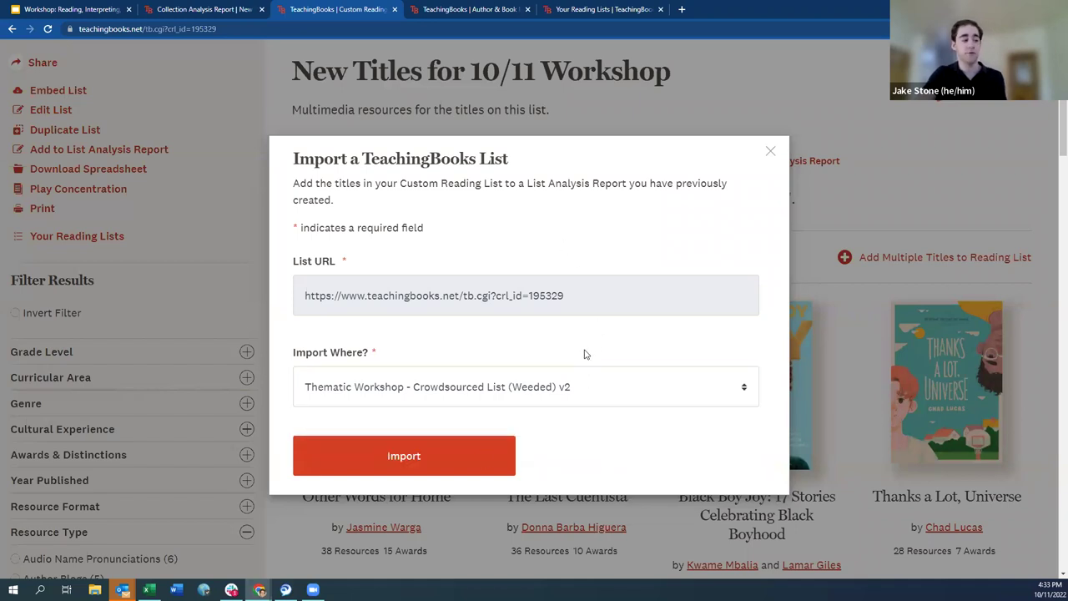
# - Import the reading list into Thematic Workshop - Crowdsourced List (Weeded) v2 and check the diverse books share in the resulting report's At-a-Glance summary
pyautogui.click(471, 466)
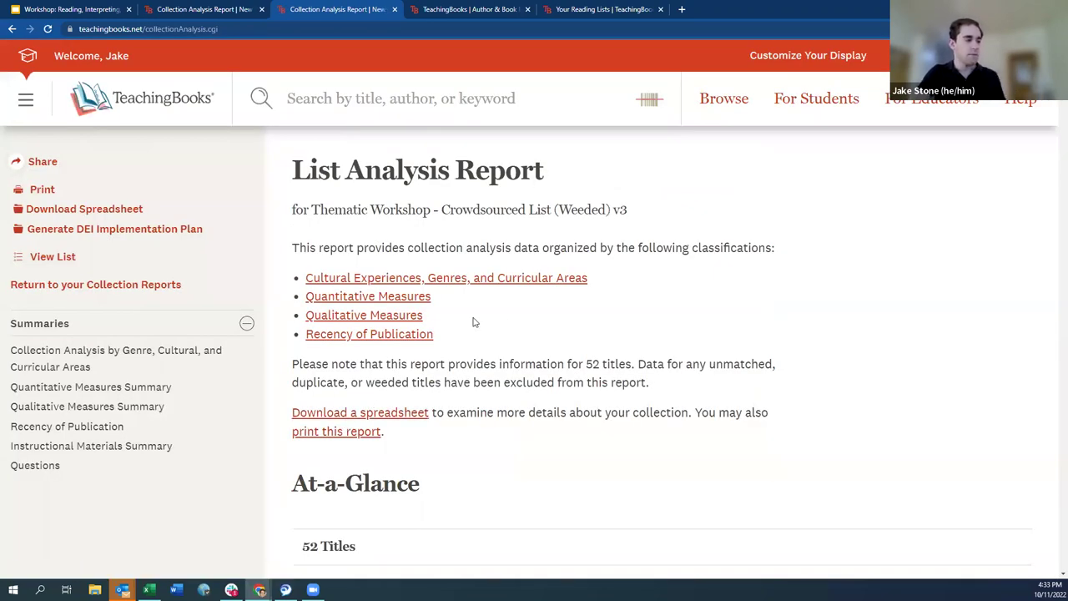
pyautogui.scroll(-2, 676, 292)
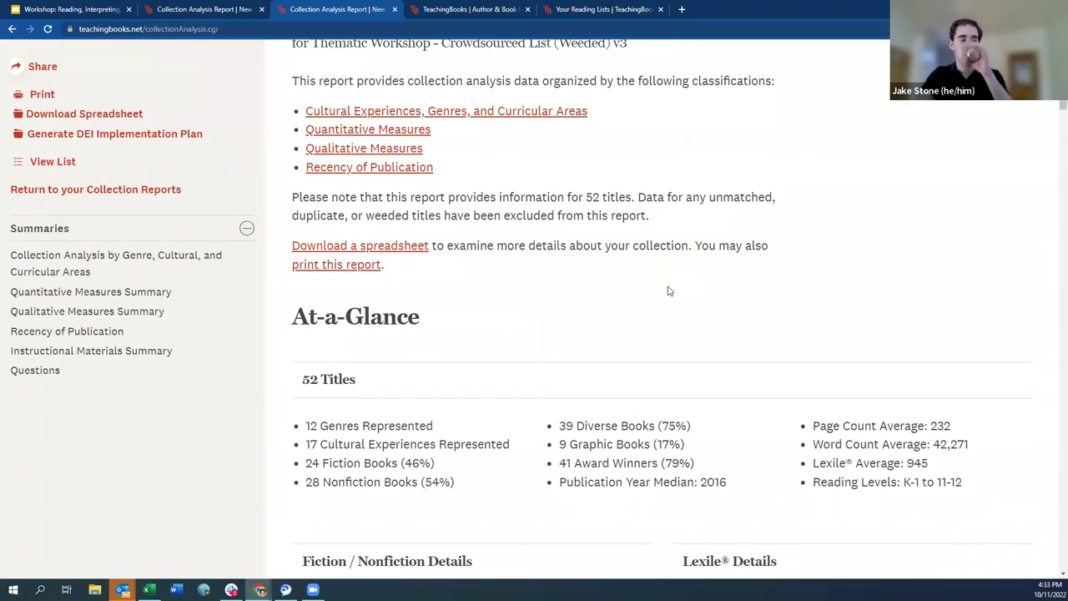
pyautogui.scroll(-1, 676, 263)
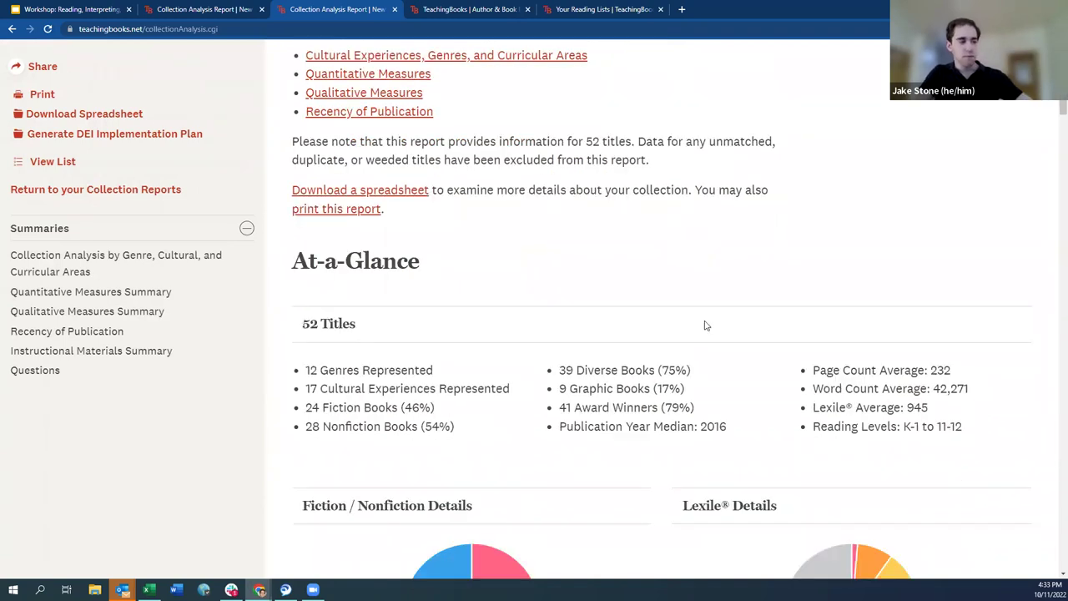
pyautogui.moveTo(697, 373); pyautogui.dragTo(561, 373)
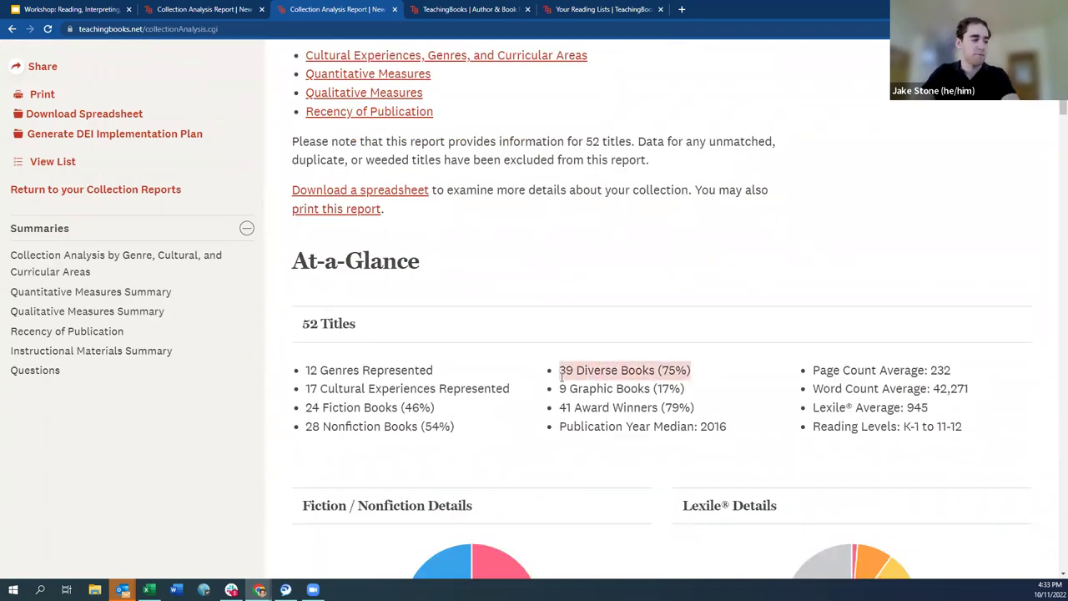
pyautogui.click(581, 367)
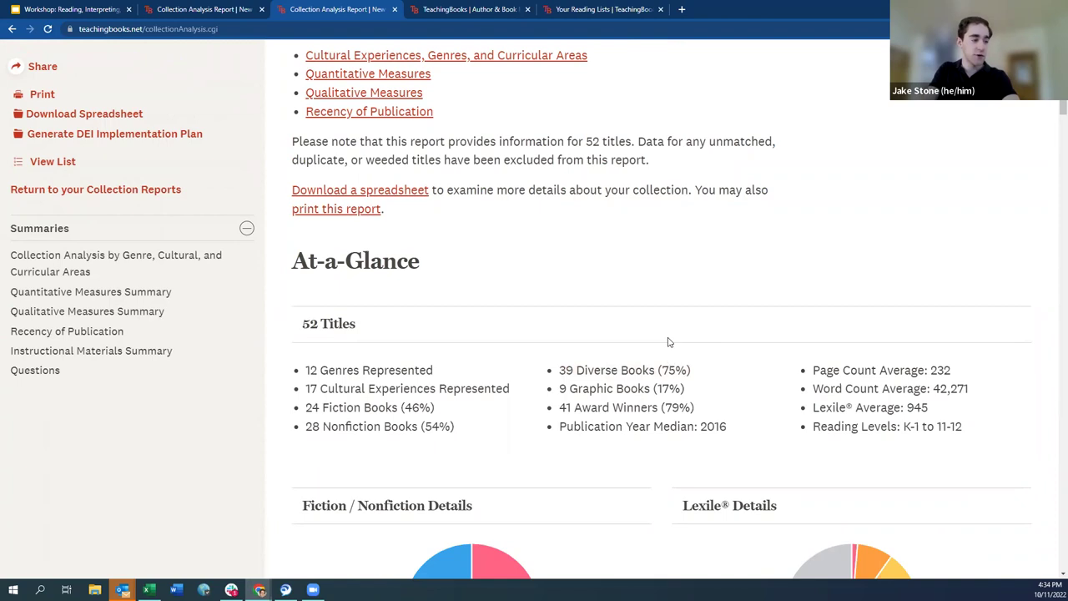
# - Examine the publication year median and the fiction and nonfiction shares in the At-a-Glance summary
pyautogui.scroll(-1, 705, 357)
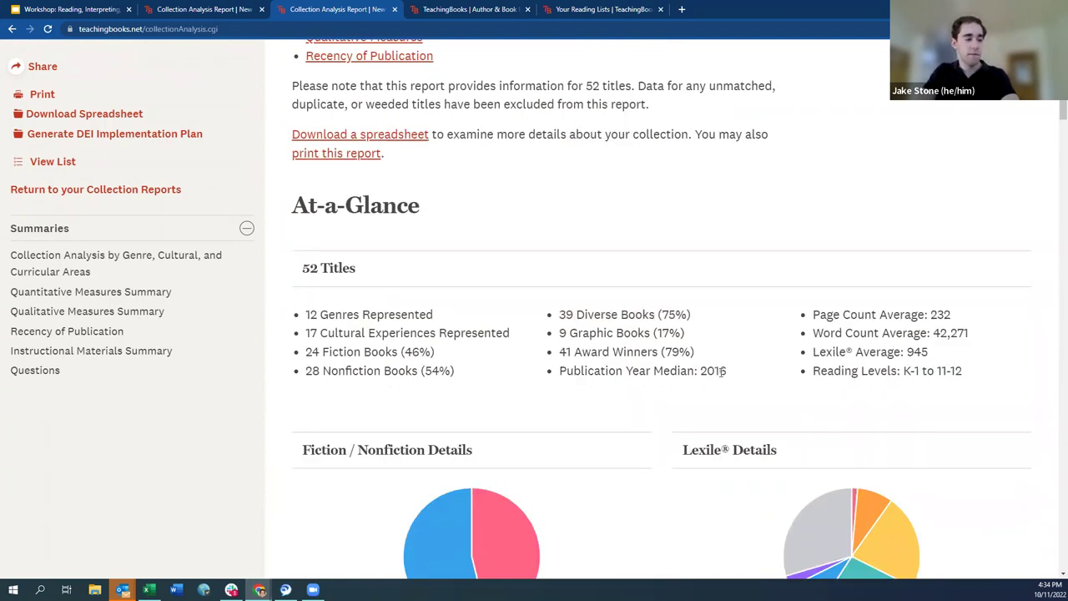
pyautogui.moveTo(721, 372); pyautogui.dragTo(754, 373)
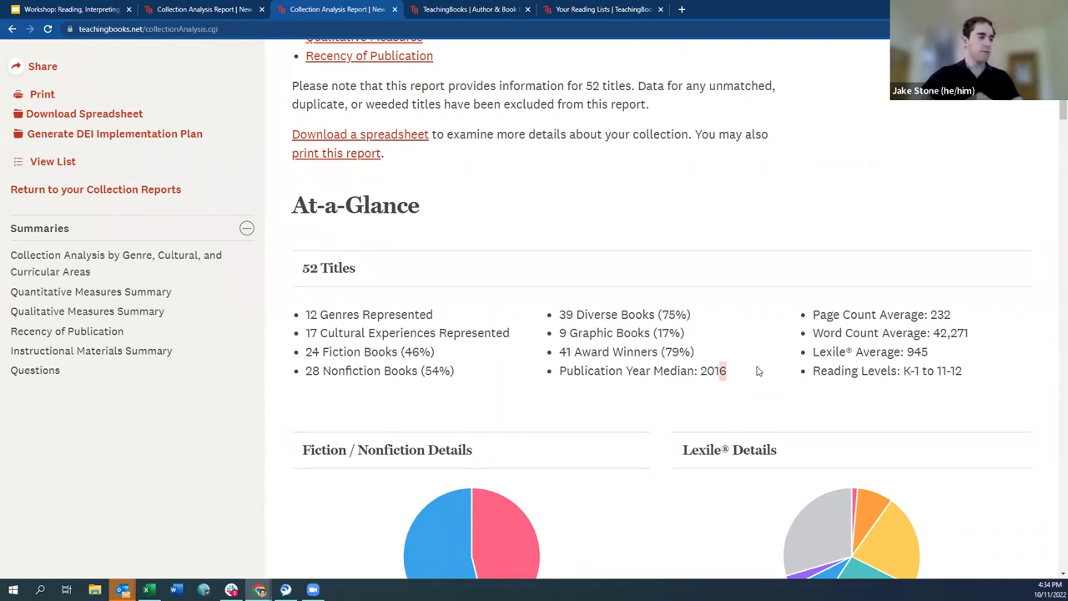
pyautogui.moveTo(358, 351); pyautogui.dragTo(403, 346)
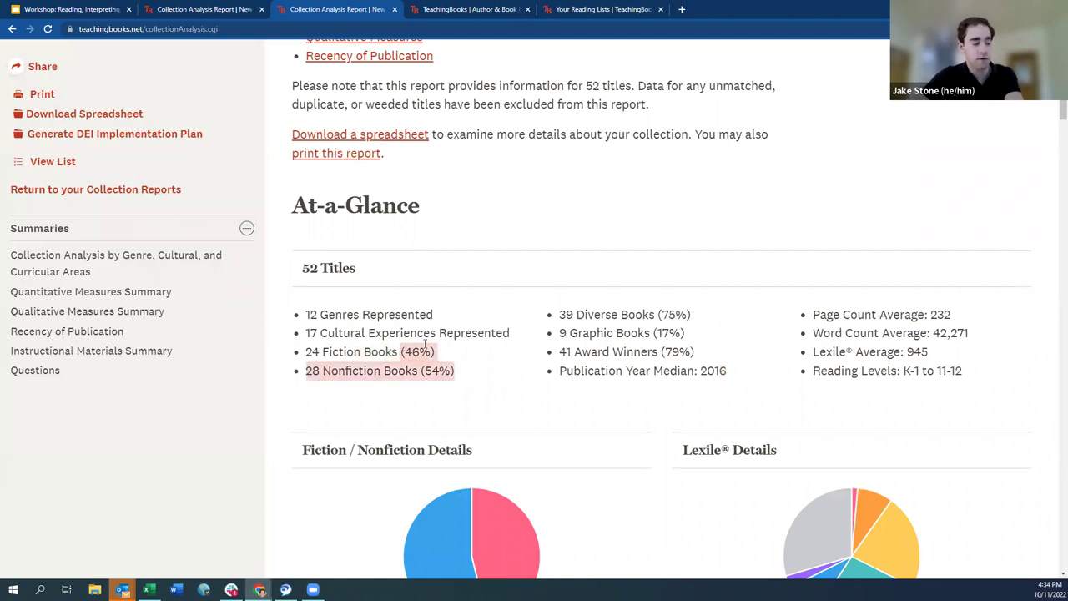
pyautogui.click(425, 344)
pyautogui.scroll(-1, 418, 327)
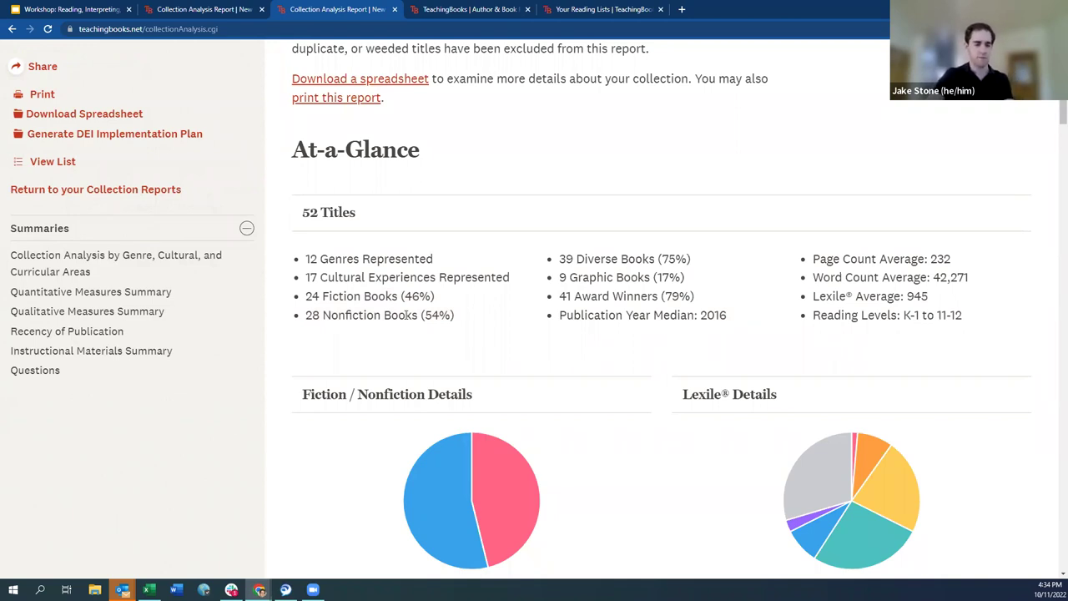
pyautogui.moveTo(313, 314); pyautogui.dragTo(321, 314)
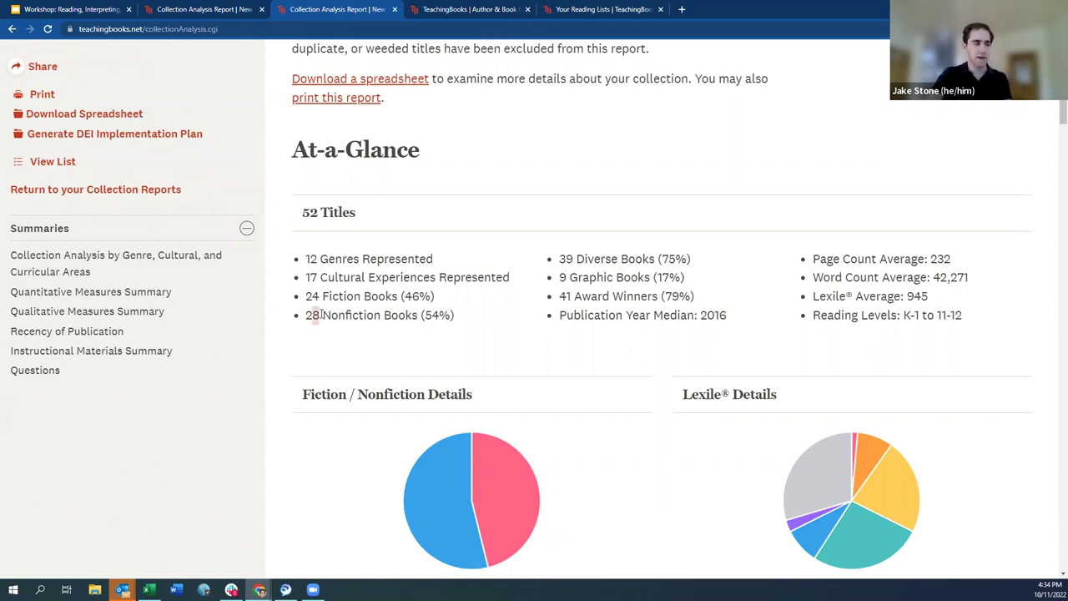
pyautogui.click(373, 291)
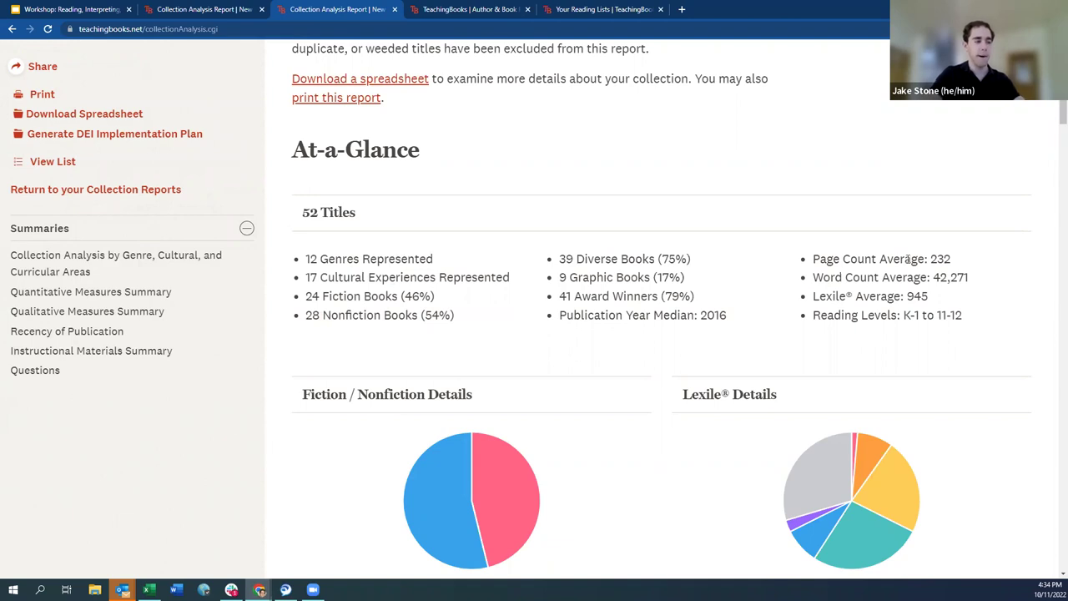
# - Review the report's fiction/nonfiction, Lexile and year published charts, and examine the distribution of books in Cultural Experience Details
pyautogui.scroll(-3, 488, 340)
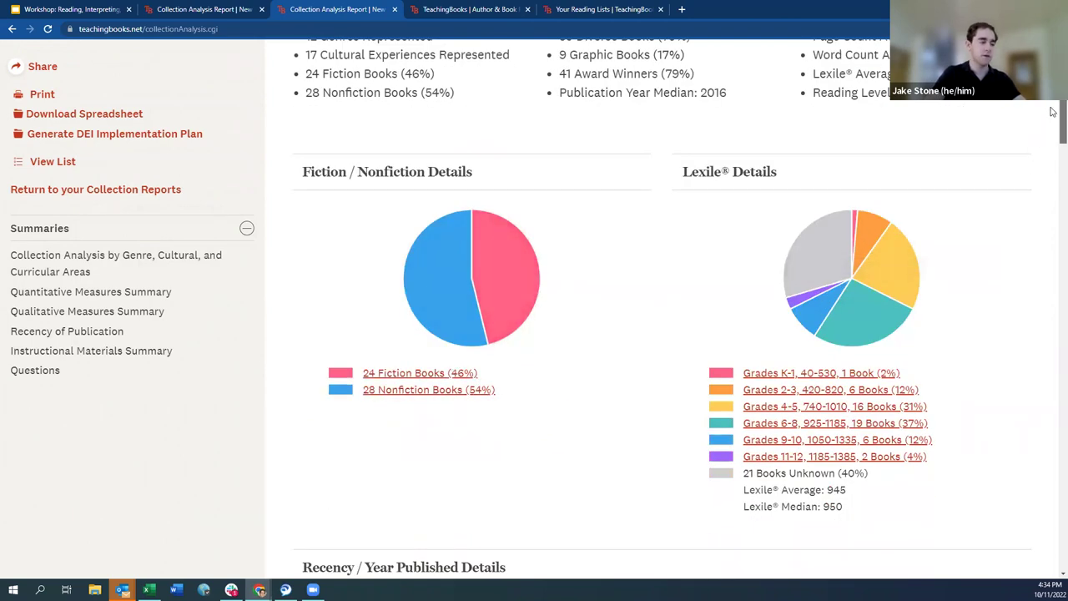
pyautogui.scroll(-5, 1052, 113)
pyautogui.scroll(-1, 1053, 146)
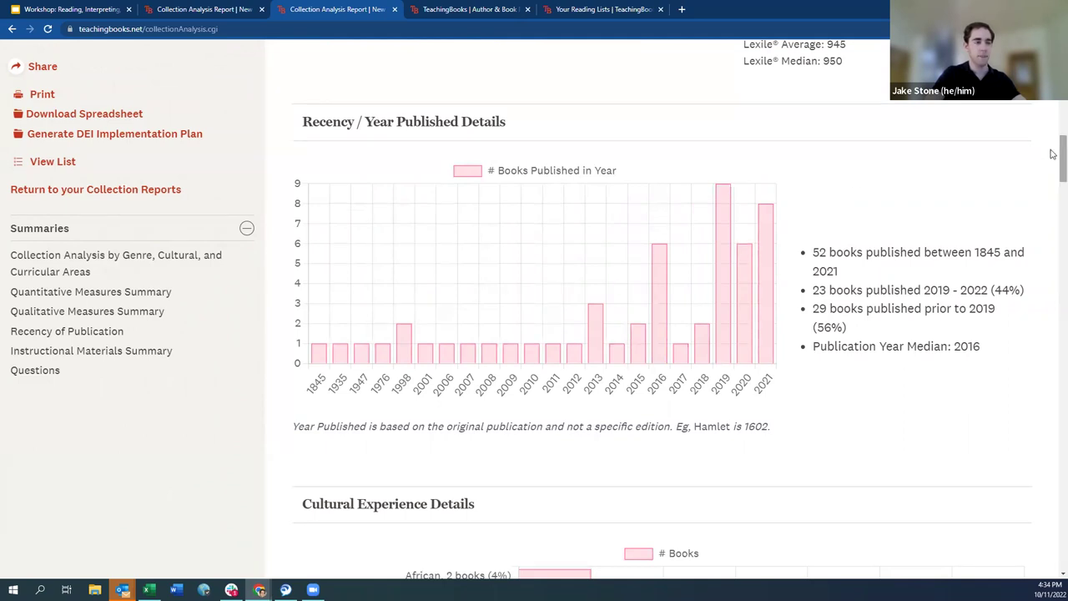
pyautogui.scroll(-4, 1052, 151)
pyautogui.scroll(-1, 1052, 185)
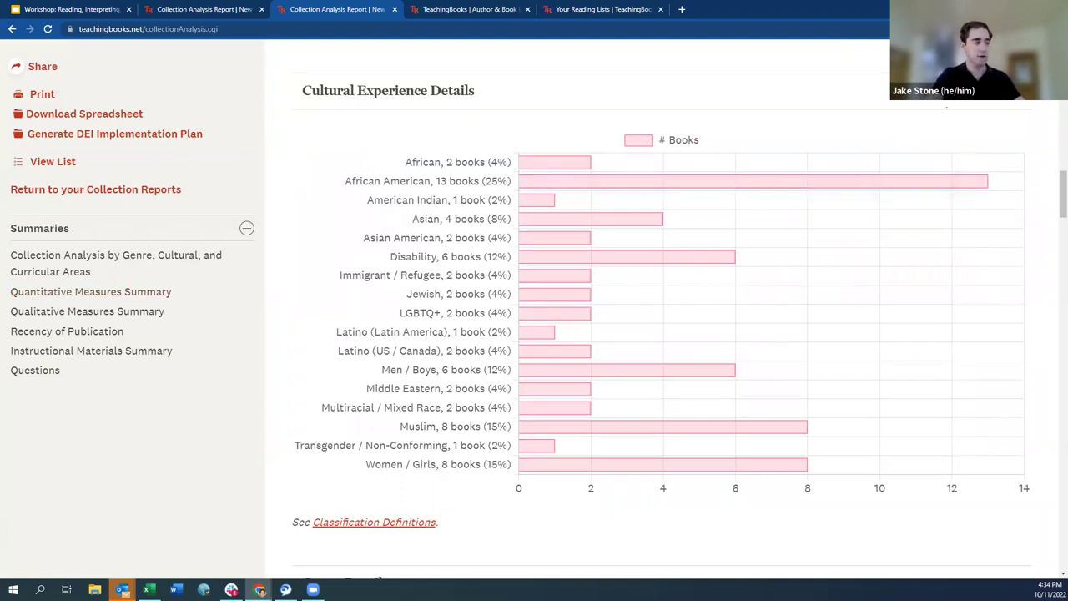
pyautogui.moveTo(577, 181)
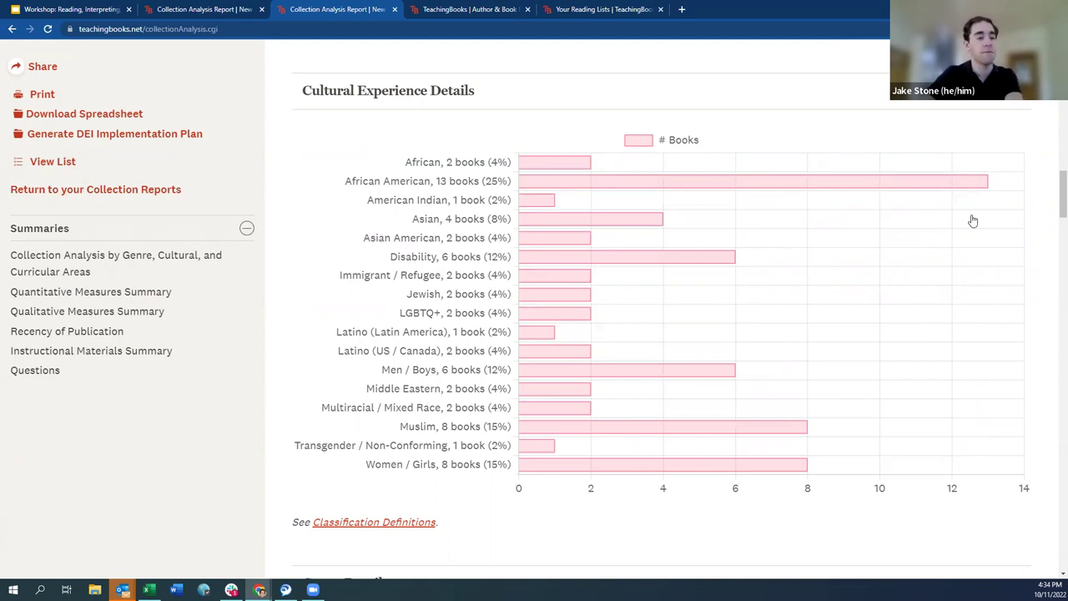
# - Review the genre and curricular area charts and the Not Included categories, and return to Cultural Experience Details
pyautogui.moveTo(1052, 195); pyautogui.dragTo(1043, 238)
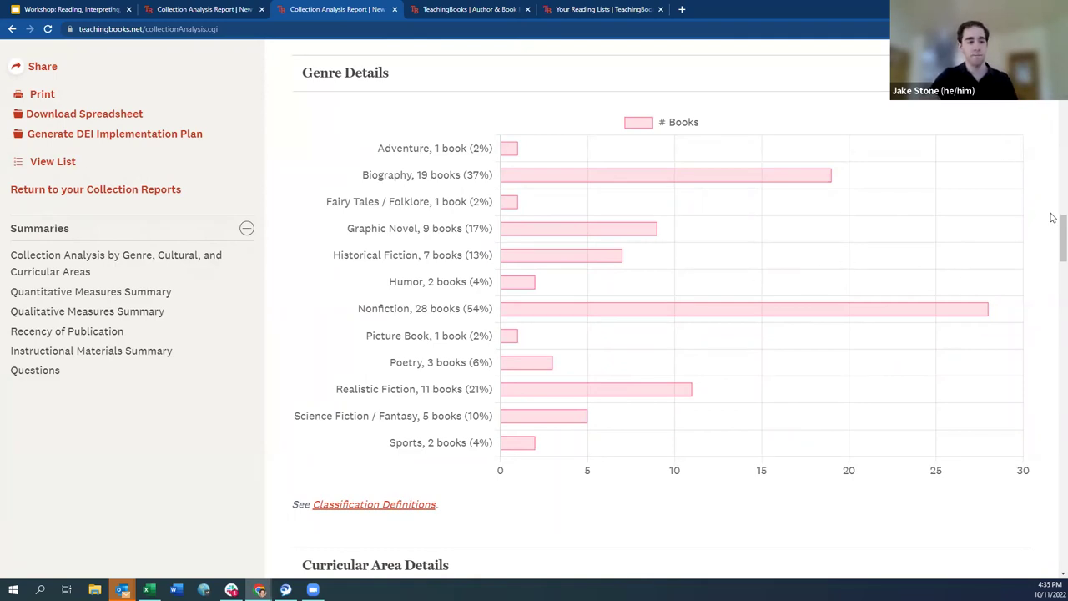
pyautogui.scroll(-1, 1053, 230)
pyautogui.scroll(-5, 1054, 235)
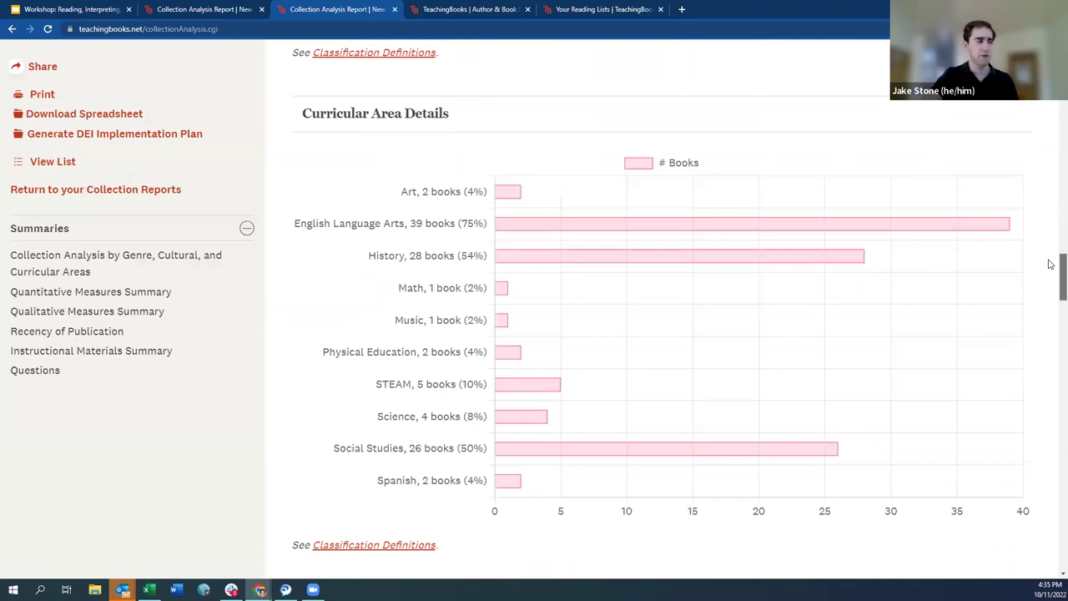
pyautogui.scroll(-3, 1050, 265)
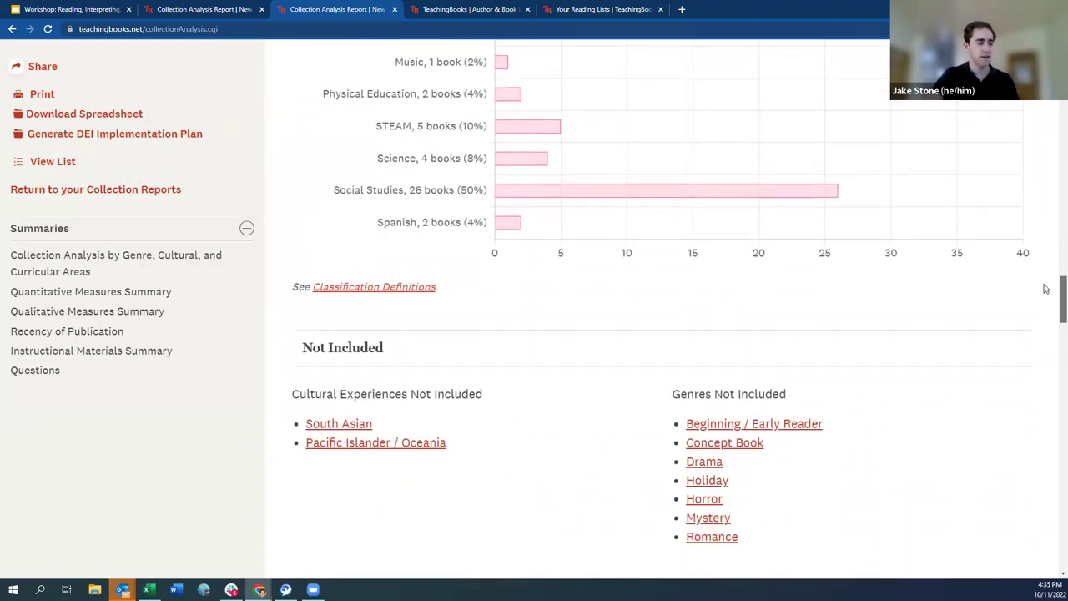
pyautogui.scroll(-3, 1045, 289)
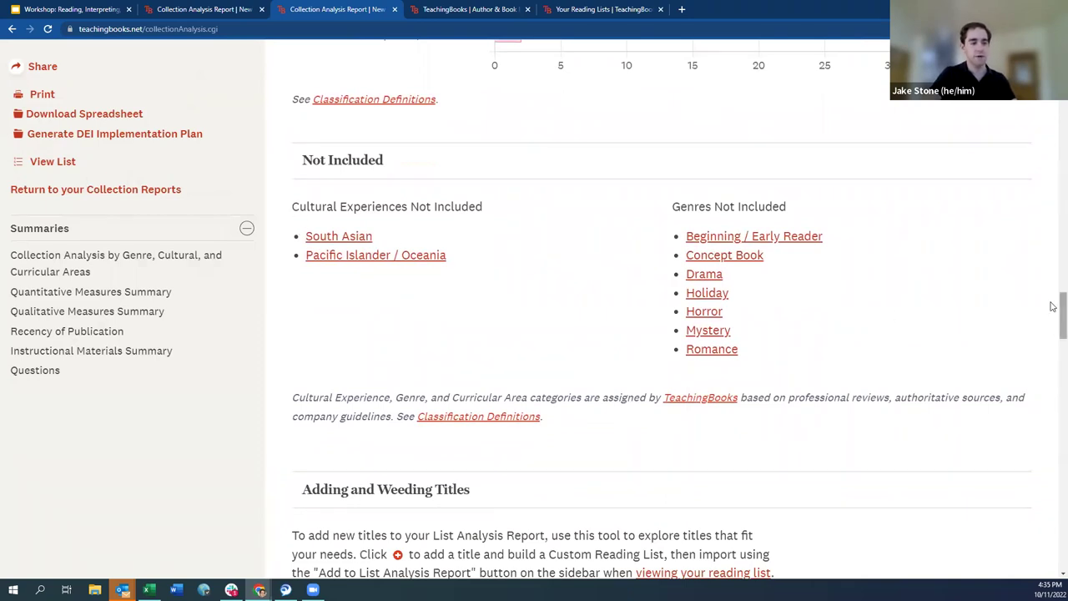
pyautogui.scroll(-1, 1053, 313)
pyautogui.scroll(-1, 1053, 314)
pyautogui.moveTo(1053, 334); pyautogui.dragTo(1053, 302)
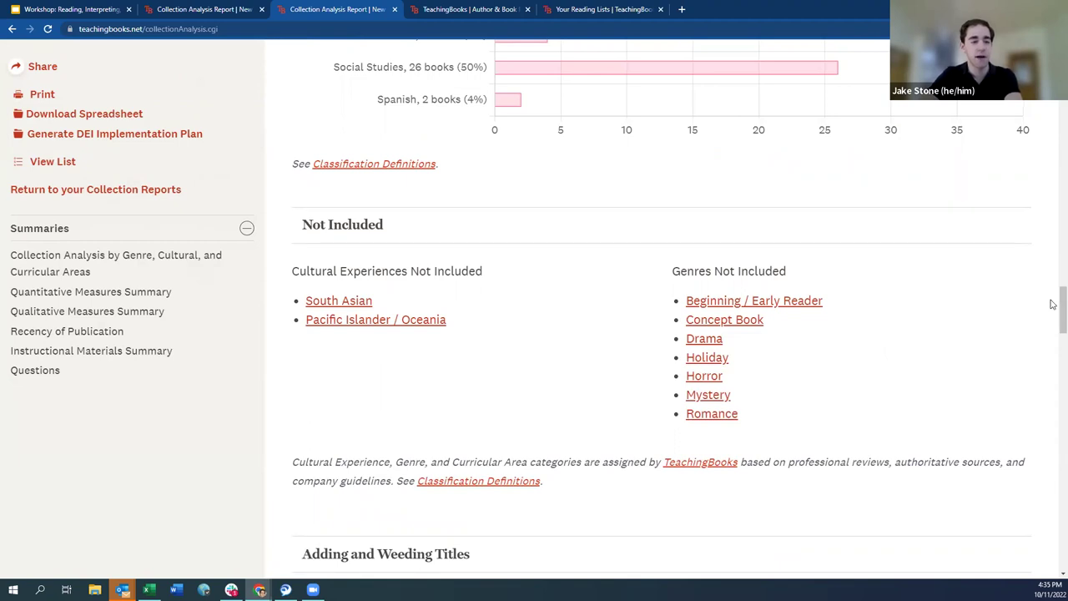
pyautogui.moveTo(1052, 301); pyautogui.dragTo(1032, 179)
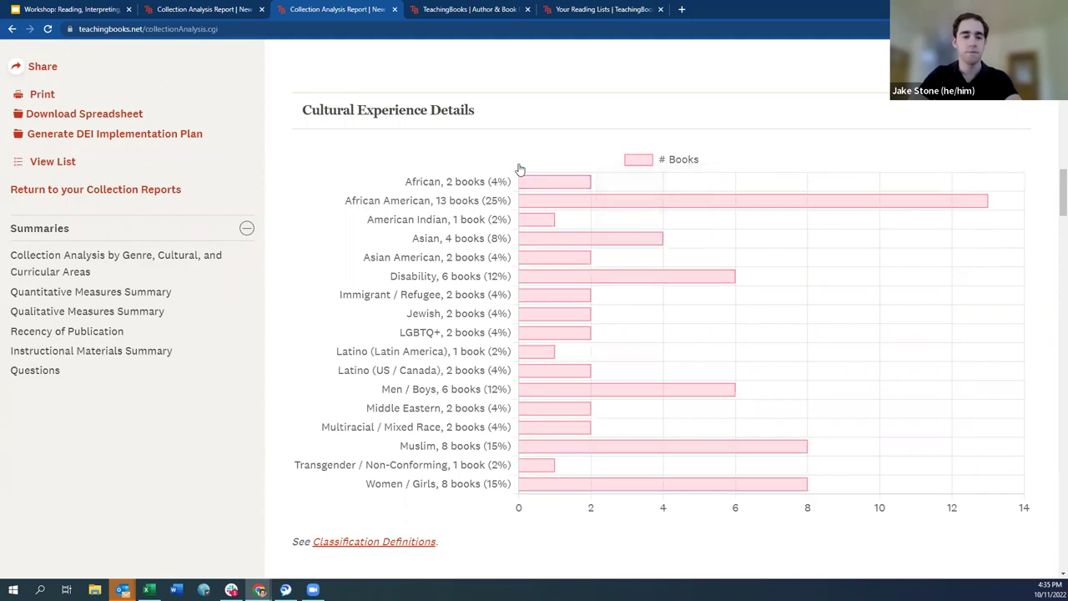
# - Return to the Muslim experience book results and open The Awakening of Malcolm X in a separate browser tab
pyautogui.click(426, 10)
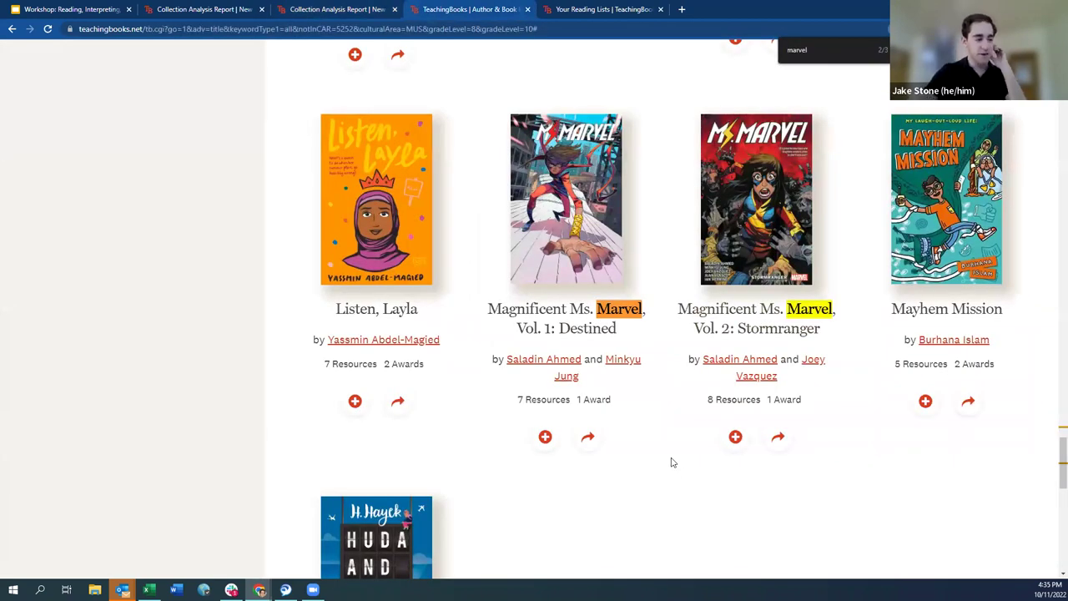
pyautogui.scroll(5, 657, 417)
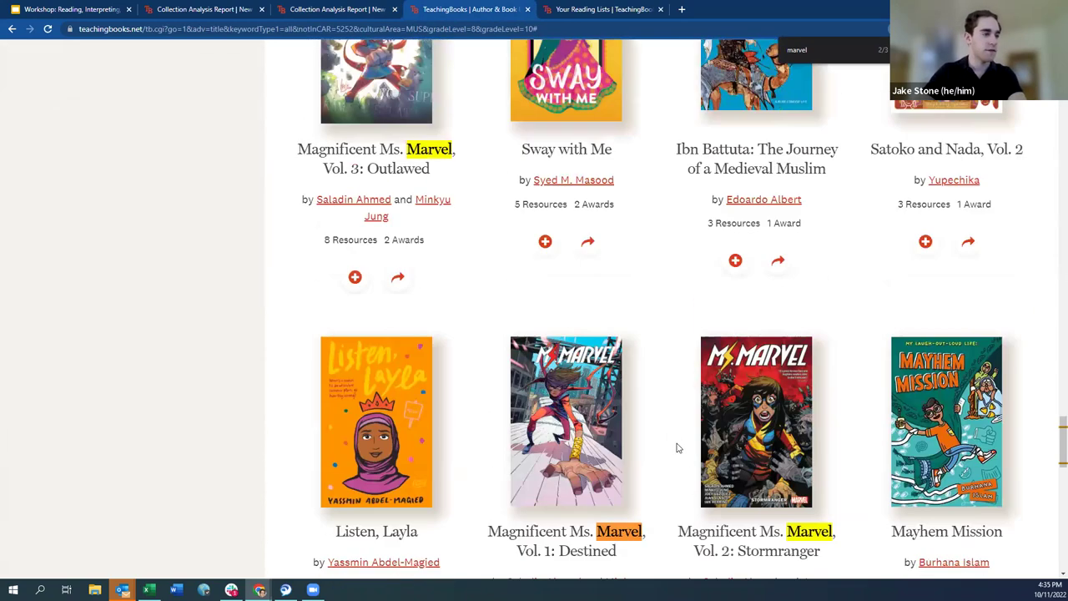
pyautogui.scroll(3, 665, 439)
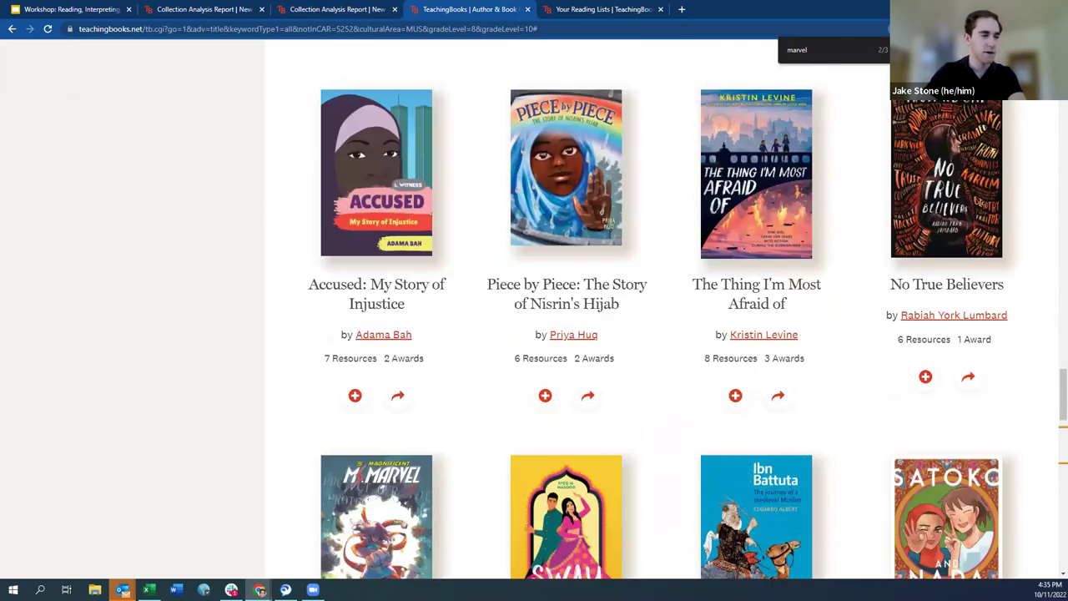
pyautogui.moveTo(1049, 358); pyautogui.dragTo(1040, 257)
pyautogui.scroll(1, 1049, 330)
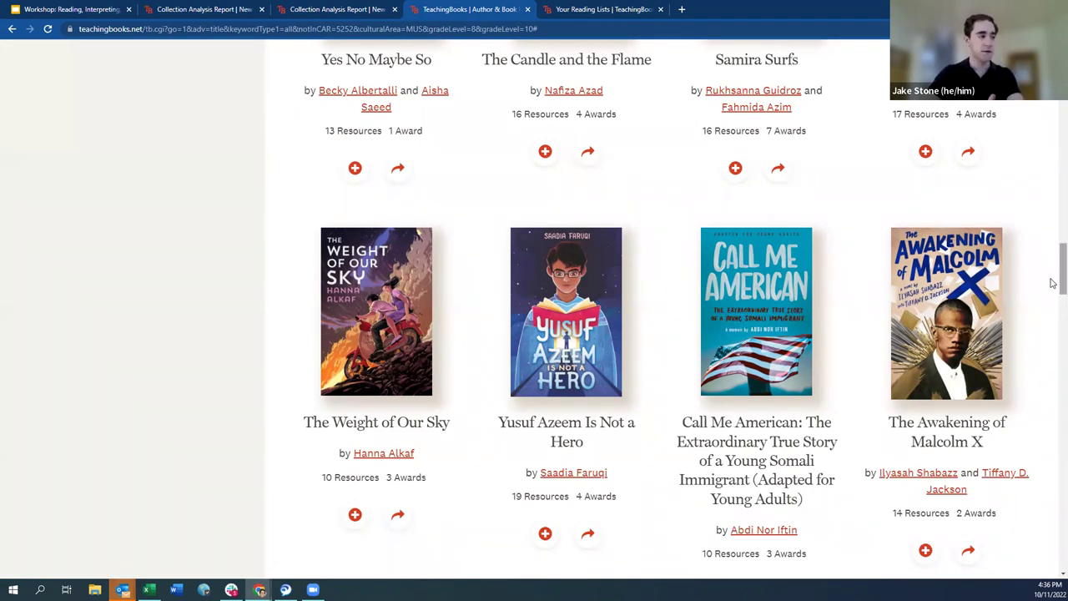
pyautogui.scroll(-2, 1051, 288)
pyautogui.rightClick(959, 377)
pyautogui.click(989, 380)
pyautogui.click(595, 9)
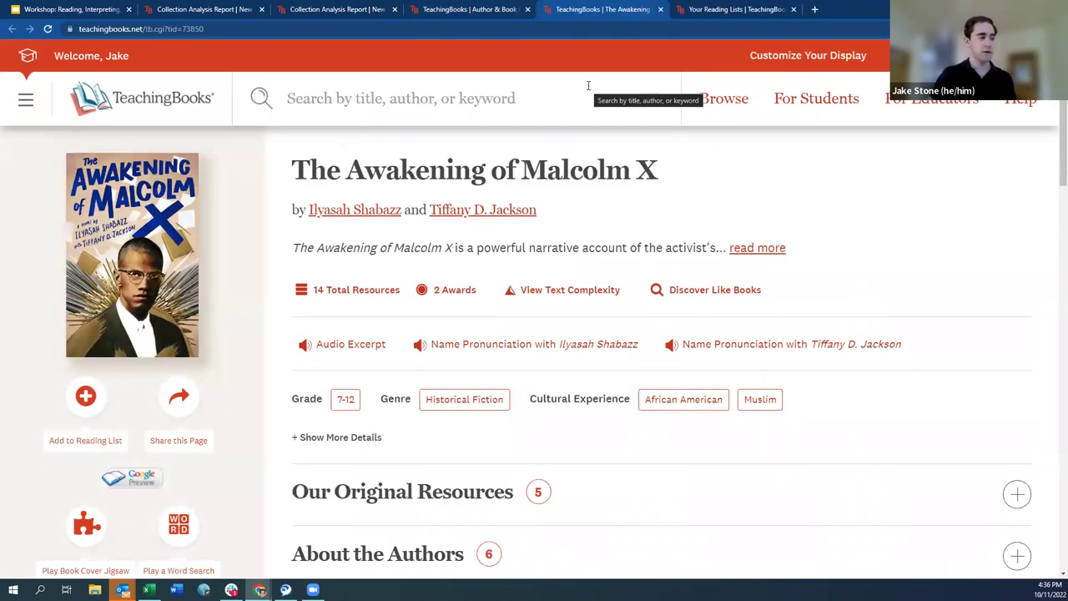
# - Review The Awakening of Malcolm X book page and expand Our Original Resources to look through its materials
pyautogui.tripleClick(459, 175)
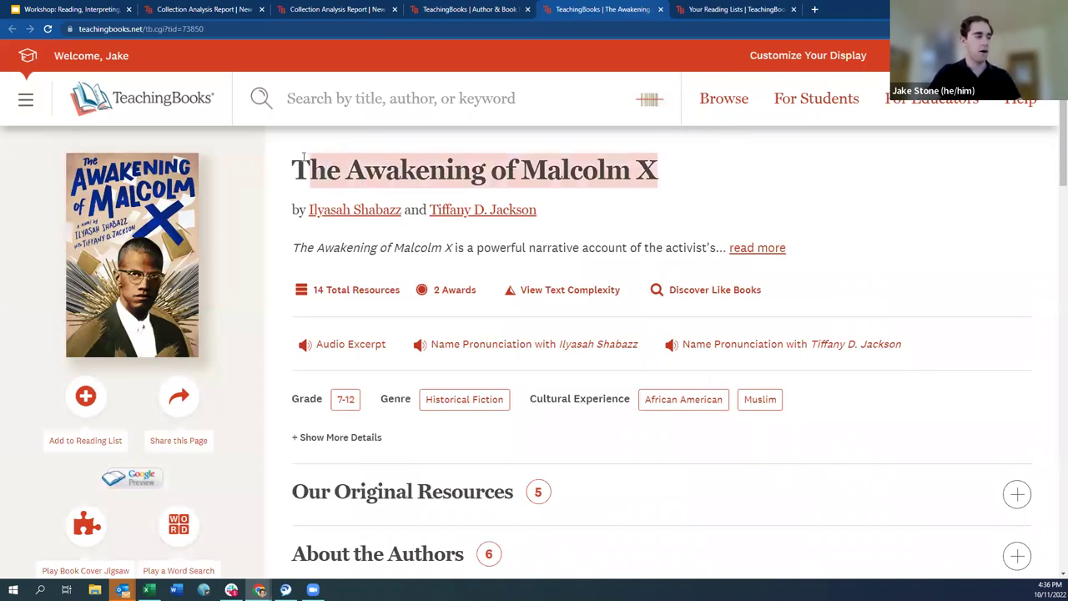
pyautogui.click(698, 185)
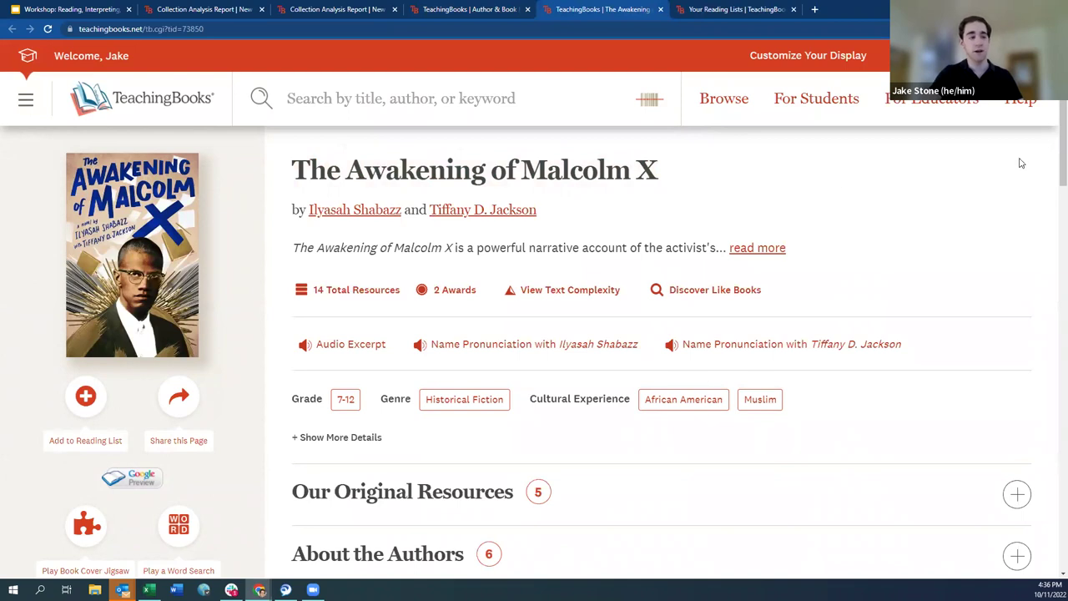
pyautogui.scroll(-1, 1052, 142)
pyautogui.scroll(-4, 1052, 175)
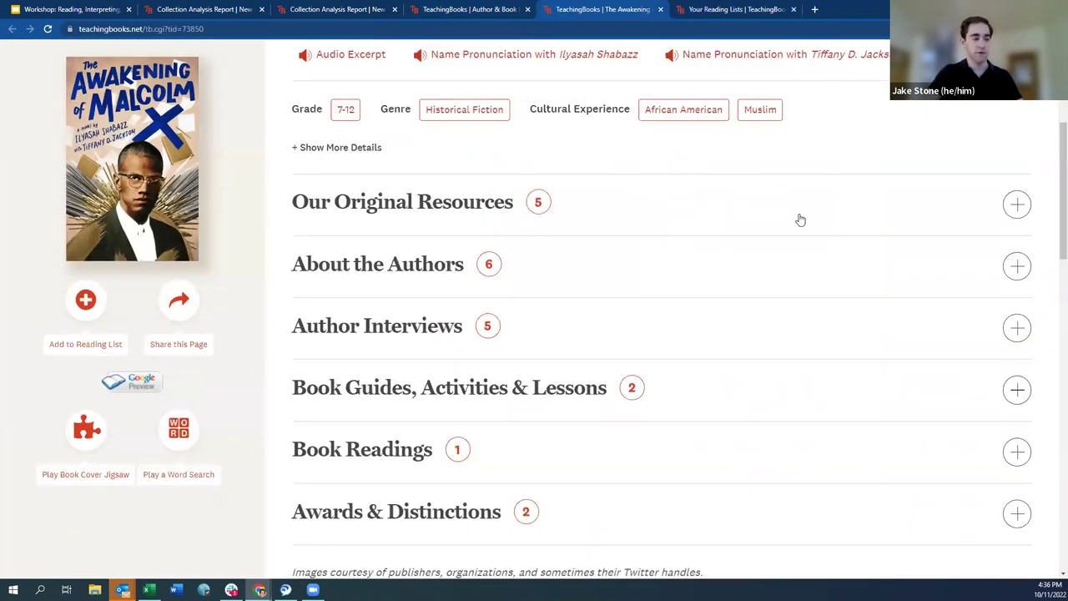
pyautogui.click(1020, 205)
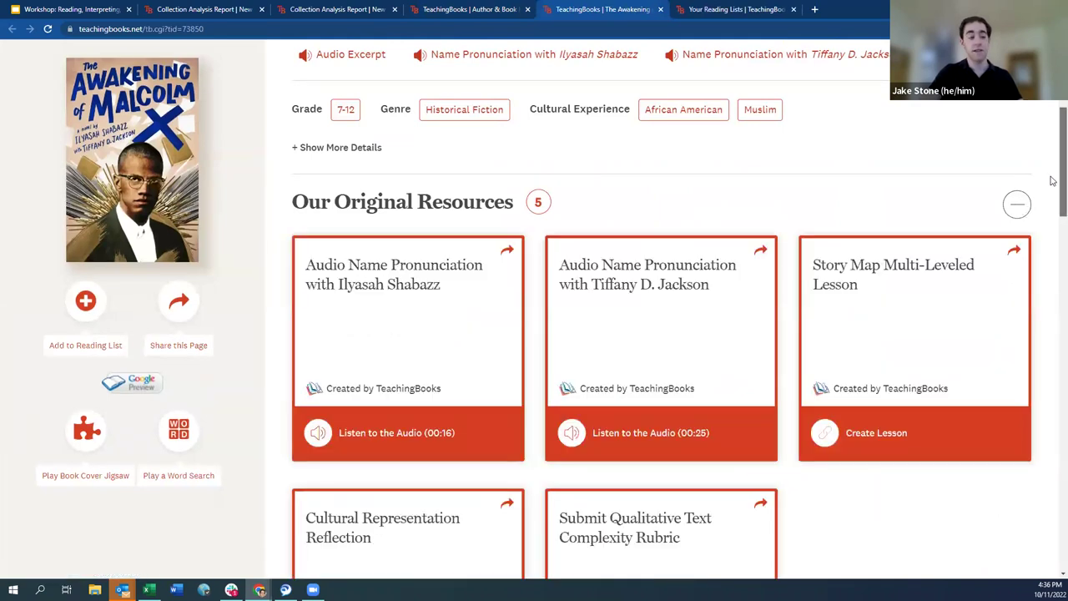
pyautogui.scroll(-2, 1052, 176)
pyautogui.scroll(2, 1052, 175)
pyautogui.scroll(-3, 1053, 192)
pyautogui.scroll(-6, 1052, 205)
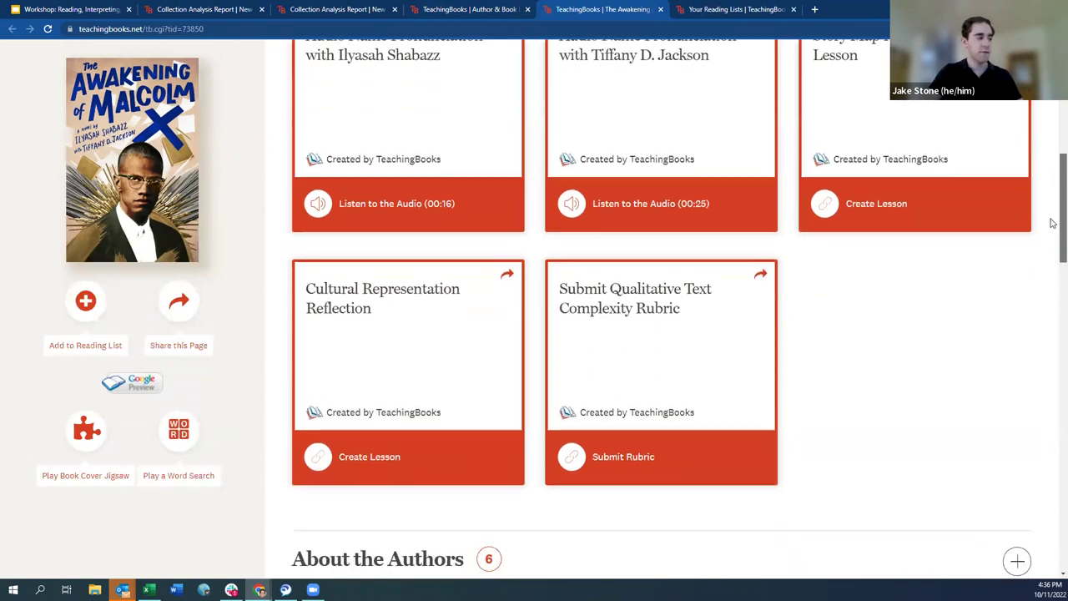
# - Expand Author Interviews to look through its entries and return to the book's title and classification details
pyautogui.click(1014, 130)
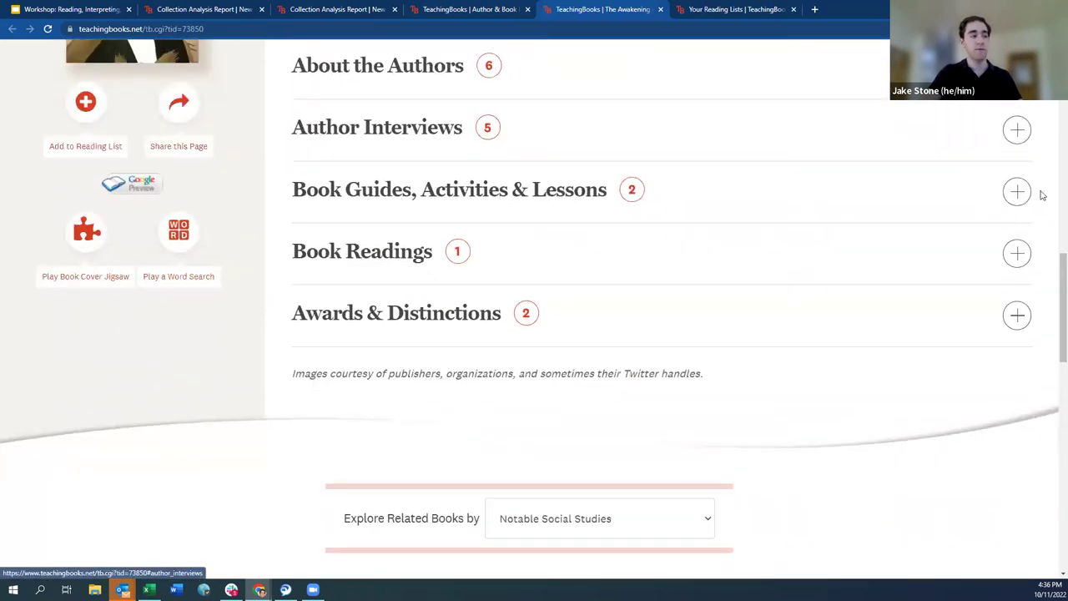
pyautogui.scroll(1, 1052, 240)
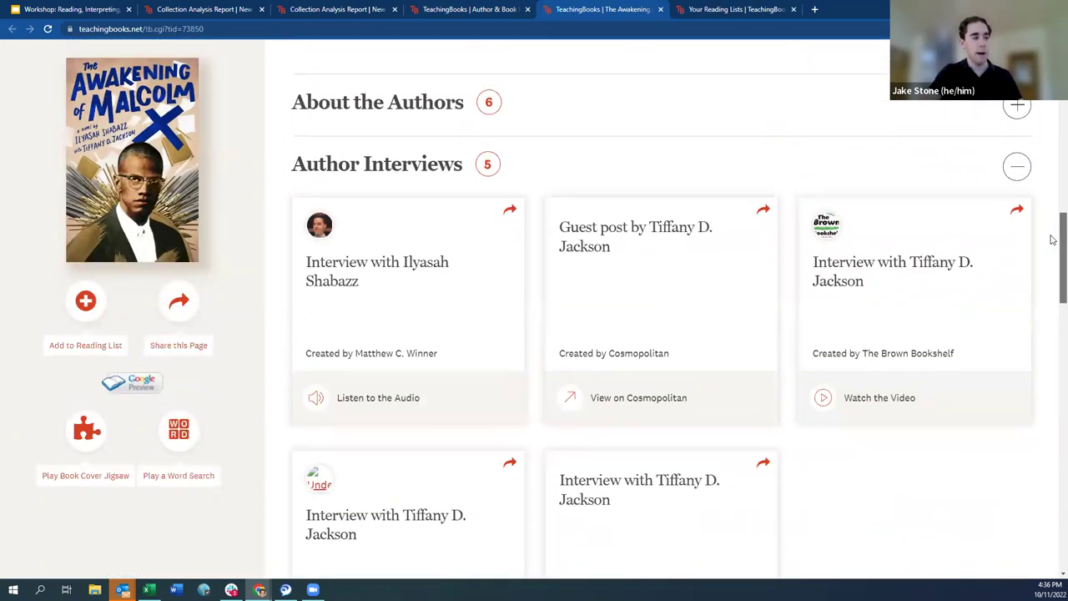
pyautogui.scroll(5, 1046, 184)
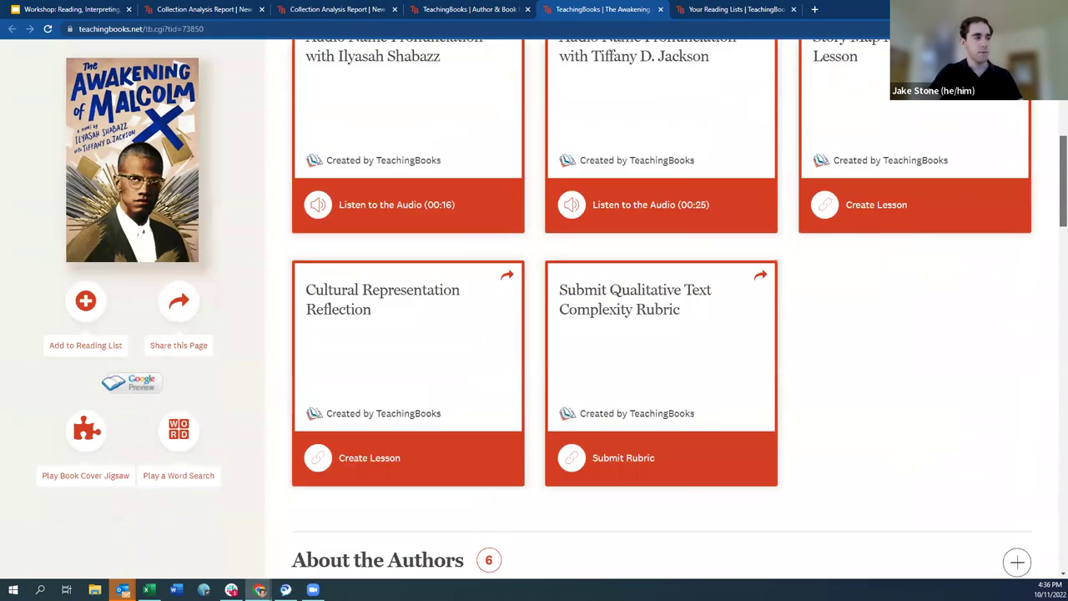
pyautogui.scroll(-6, 1045, 183)
pyautogui.scroll(10, 534, 317)
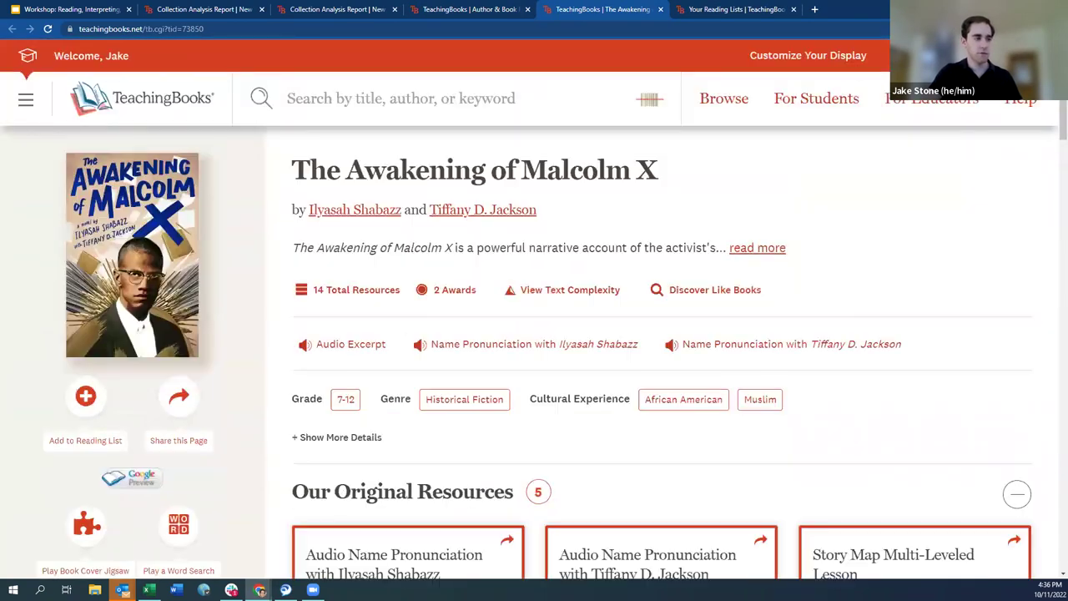
# - Search for the book Peace Is a Chain Reaction, open its page, and expand Our Original Resources
pyautogui.click(511, 98)
pyautogui.write('pe')
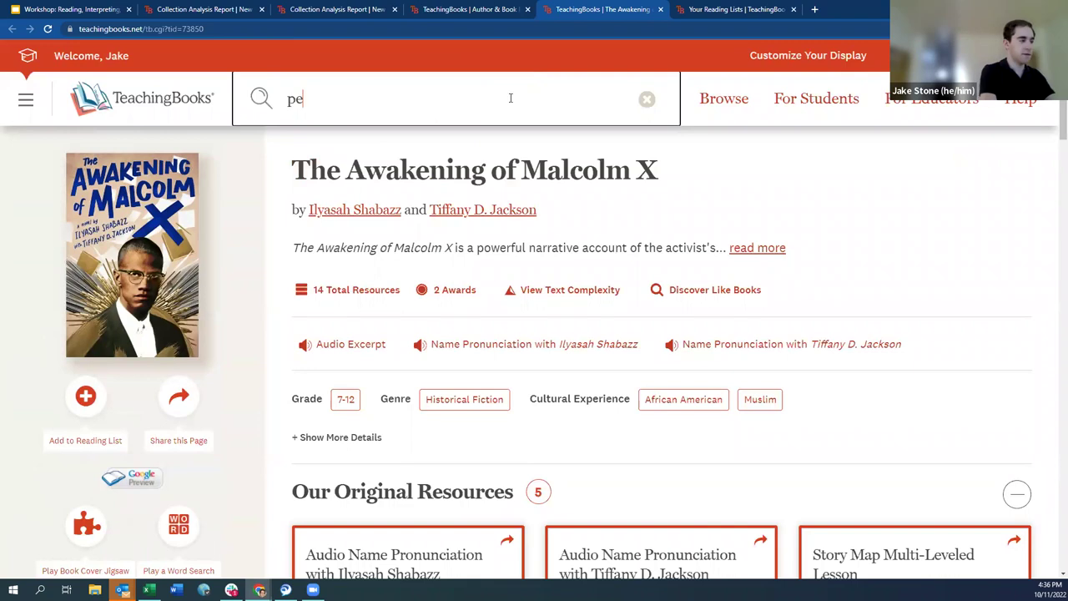
pyautogui.write('ace is a chain reac')
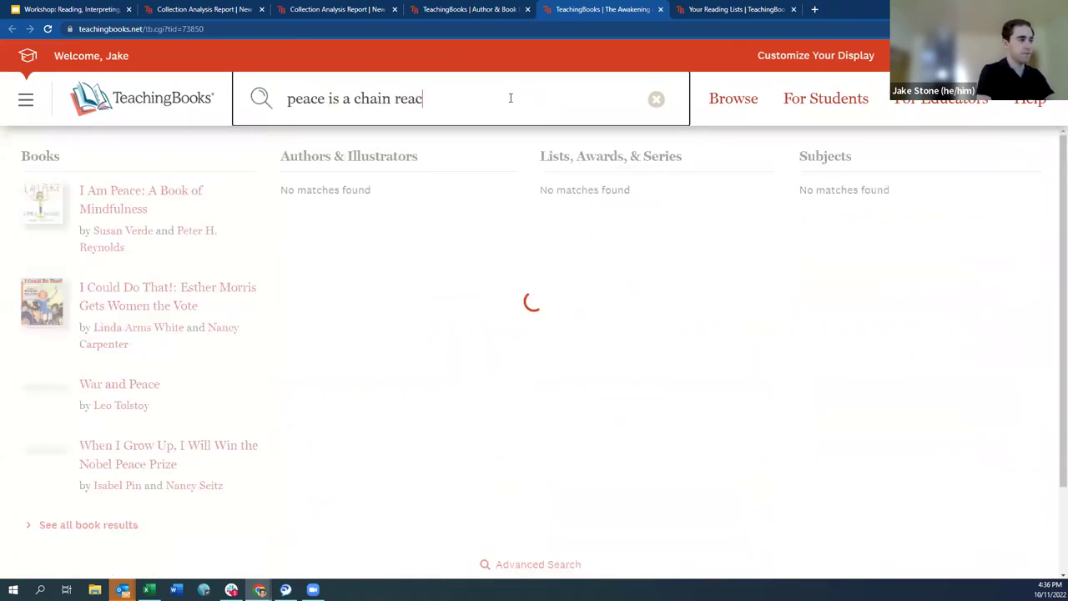
pyautogui.click(239, 190)
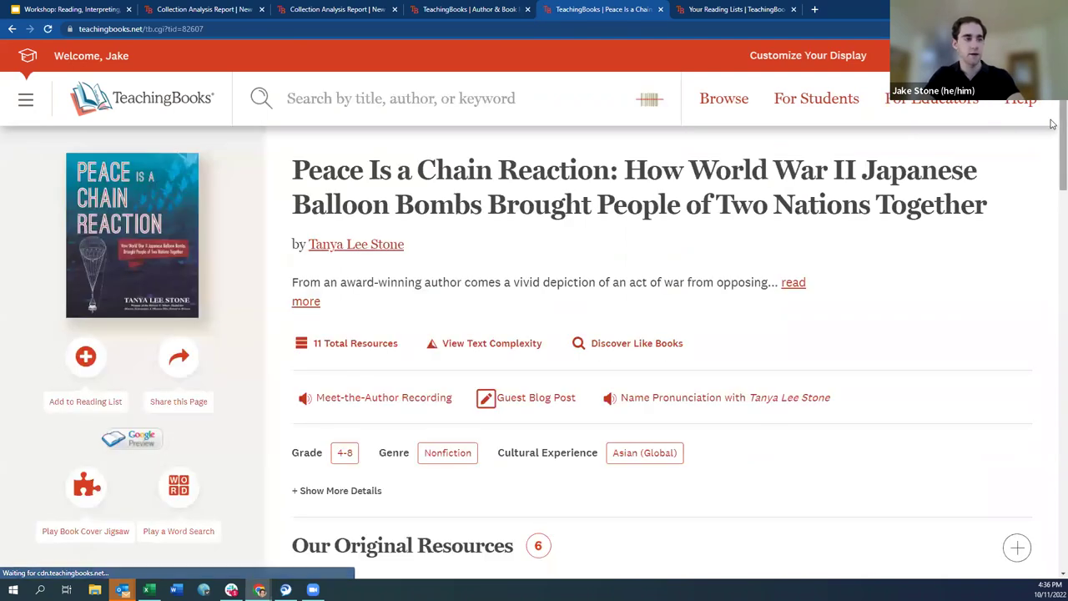
pyautogui.scroll(-1, 1052, 170)
pyautogui.scroll(-2, 1039, 200)
pyautogui.click(1017, 223)
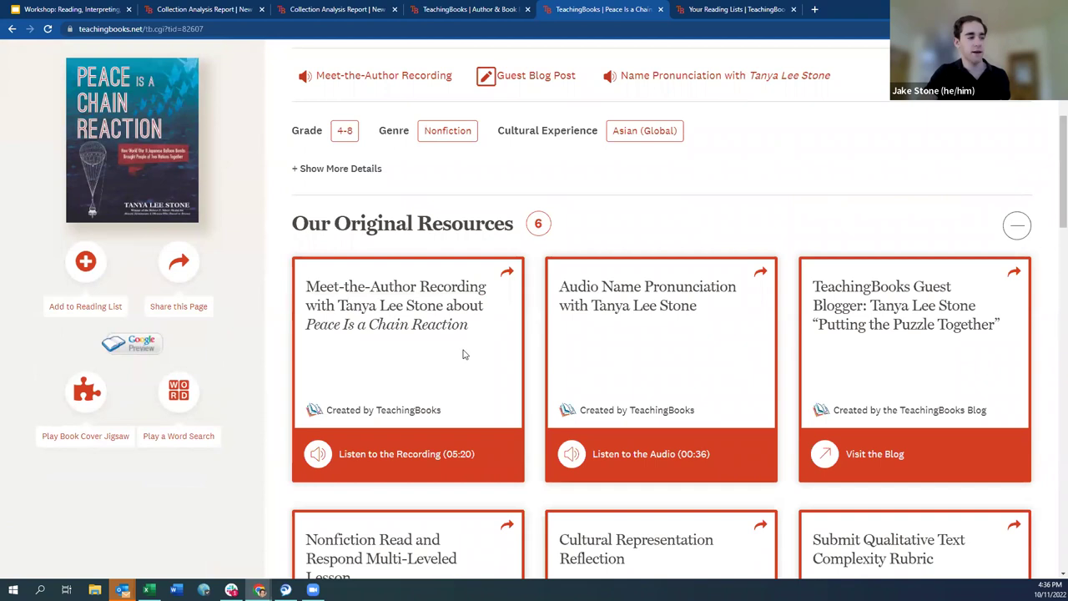
# - Open the "Putting the Puzzle Together" guest blog post in a separate browser tab and read through its opening section
pyautogui.rightClick(886, 314)
pyautogui.click(917, 324)
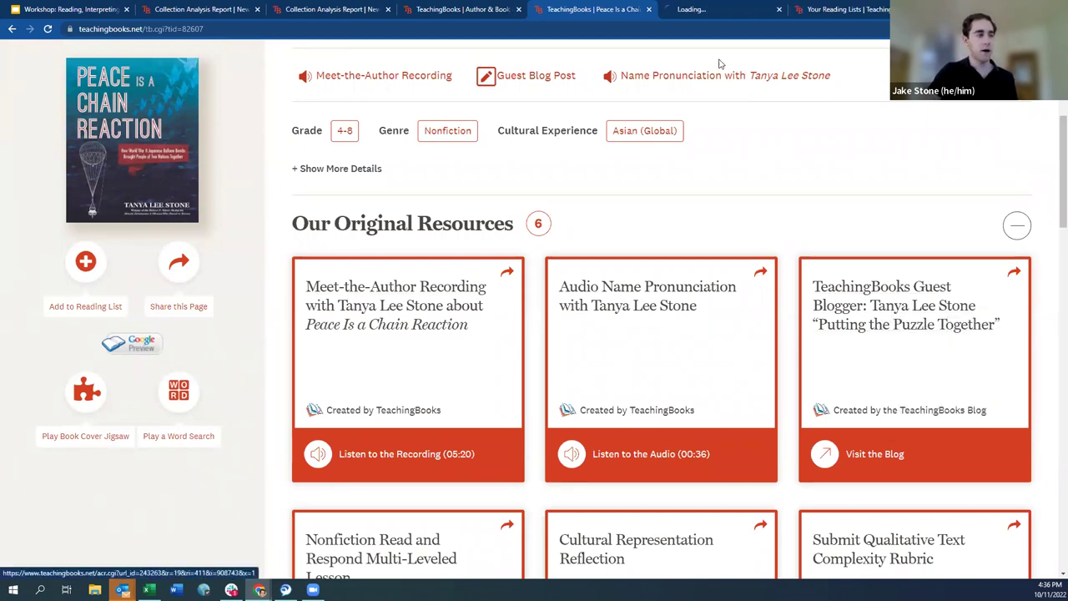
pyautogui.click(726, 15)
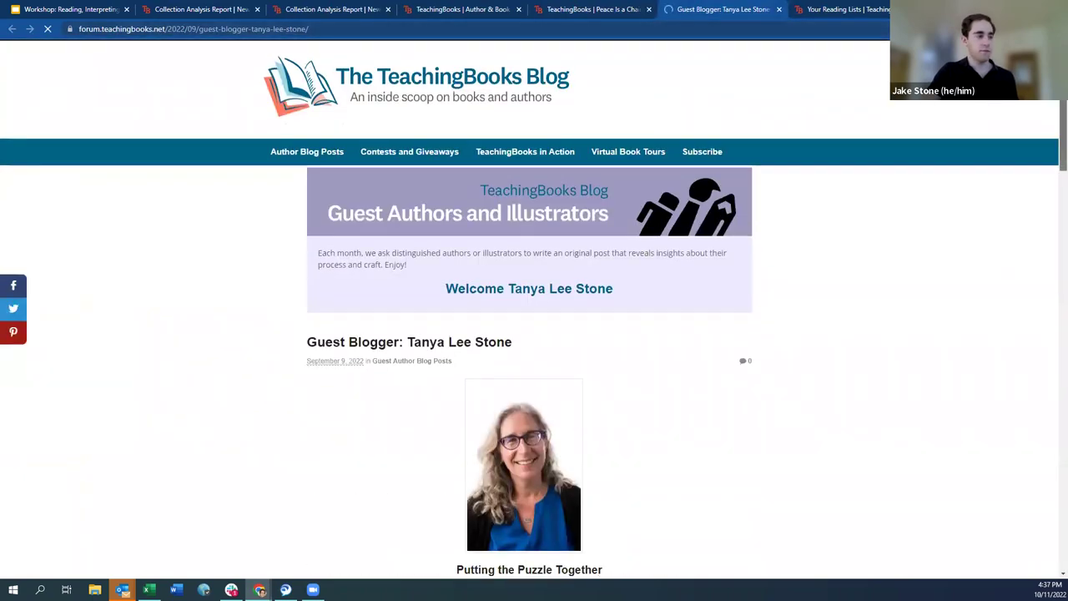
pyautogui.scroll(-3, 1049, 147)
pyautogui.scroll(-4, 1049, 147)
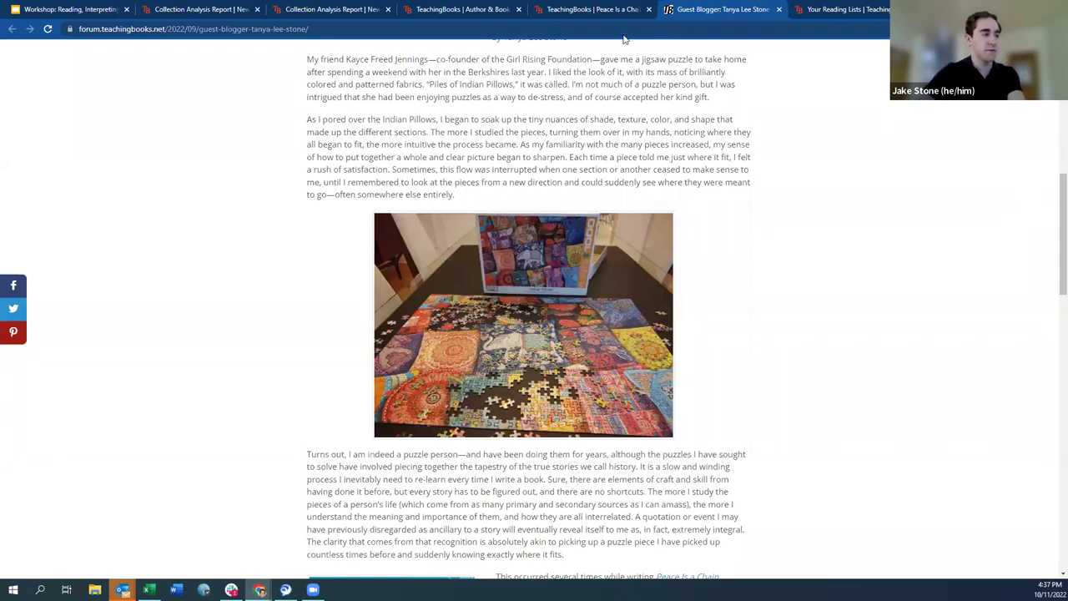
# - Return to the Peace Is a Chain Reaction page and look through its original resource cards
pyautogui.click(606, 14)
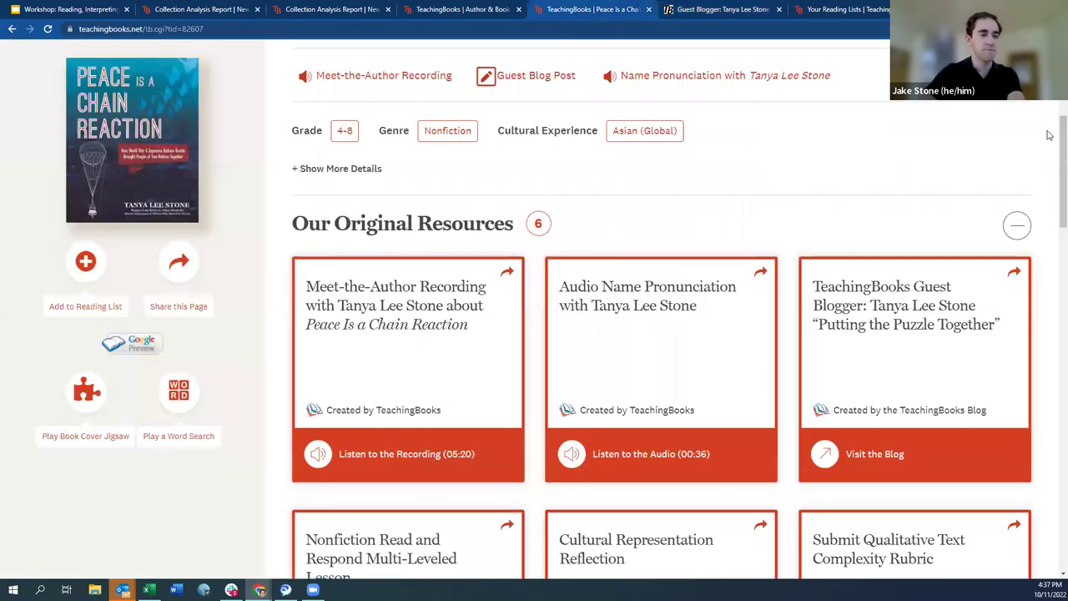
pyautogui.scroll(-2, 1053, 142)
pyautogui.scroll(-3, 1053, 142)
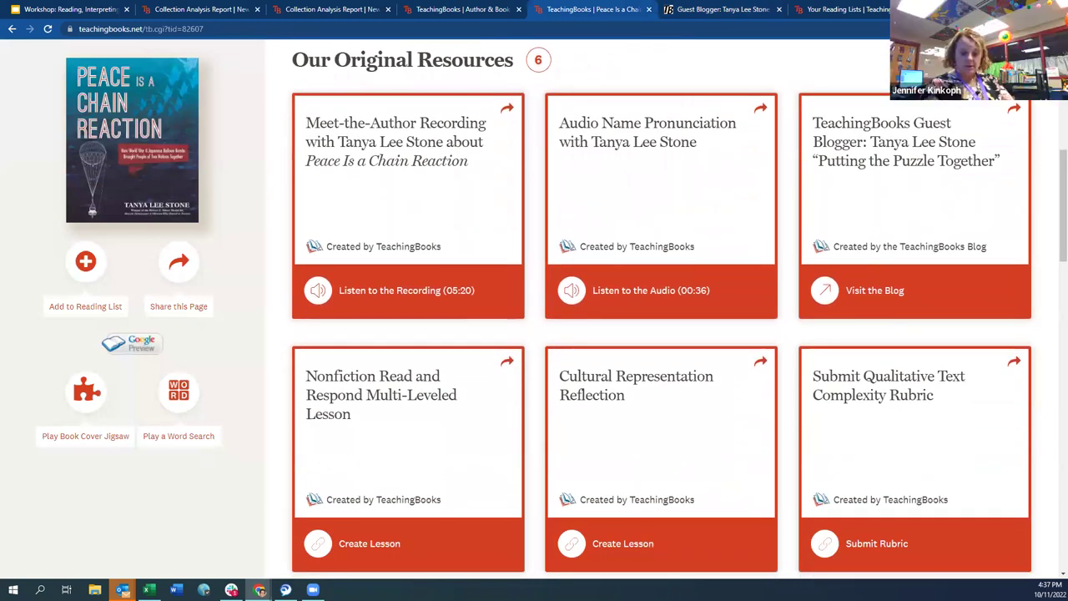
# - Close the browser tabs with the Muslim experience book results, the Peace Is a Chain Reaction page, and the guest blog post
pyautogui.click(467, 59)
pyautogui.click(478, 15)
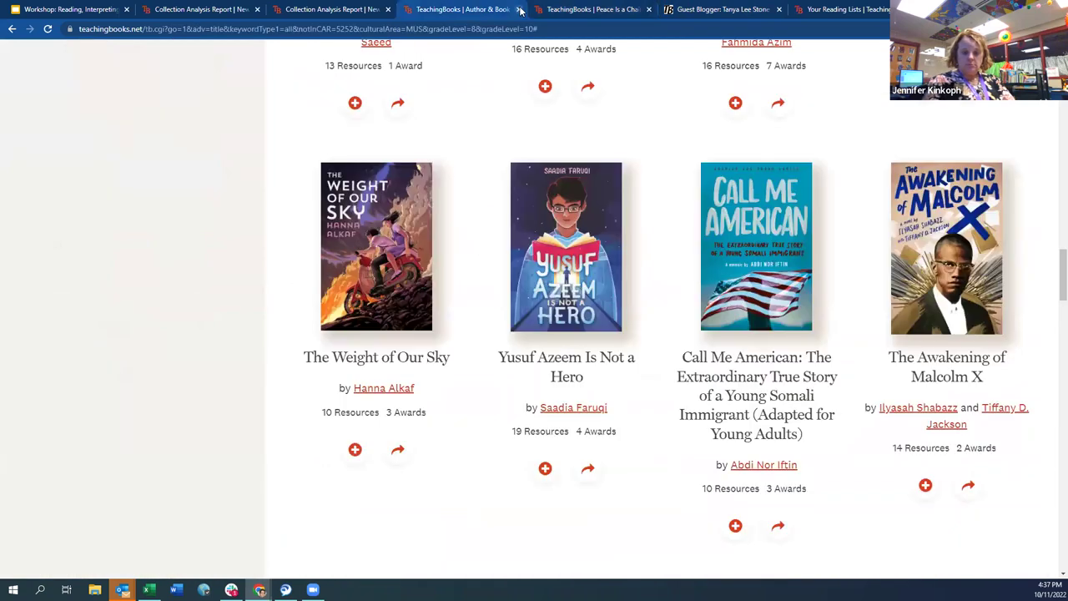
pyautogui.click(520, 9)
pyautogui.click(519, 9)
pyautogui.click(520, 9)
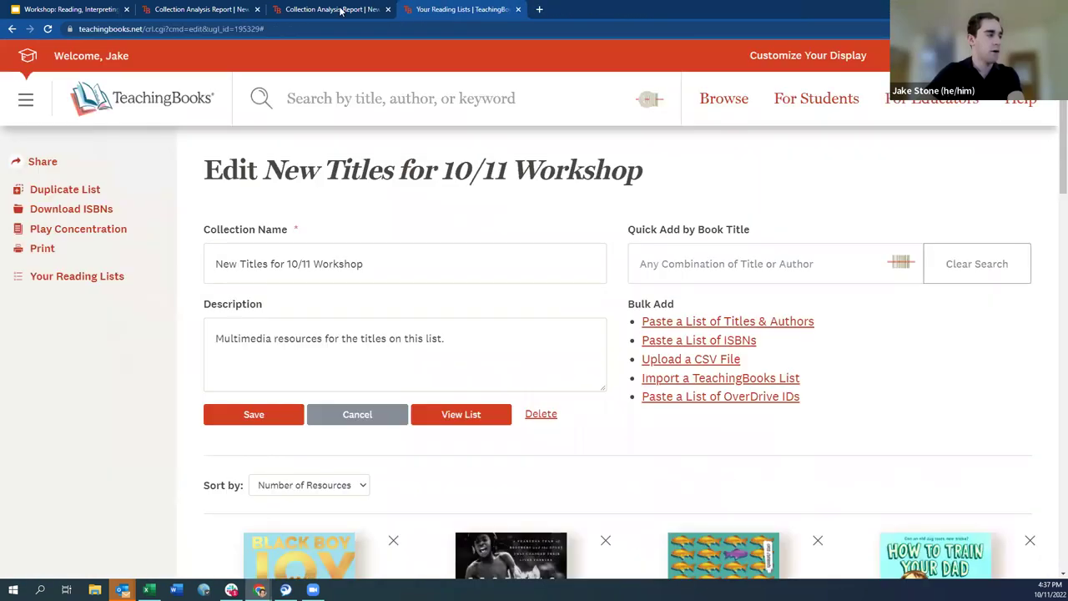
# - Review the Cultural Experience and Recency charts in the v3 List Analysis Report and return to the report's introduction
pyautogui.click(334, 9)
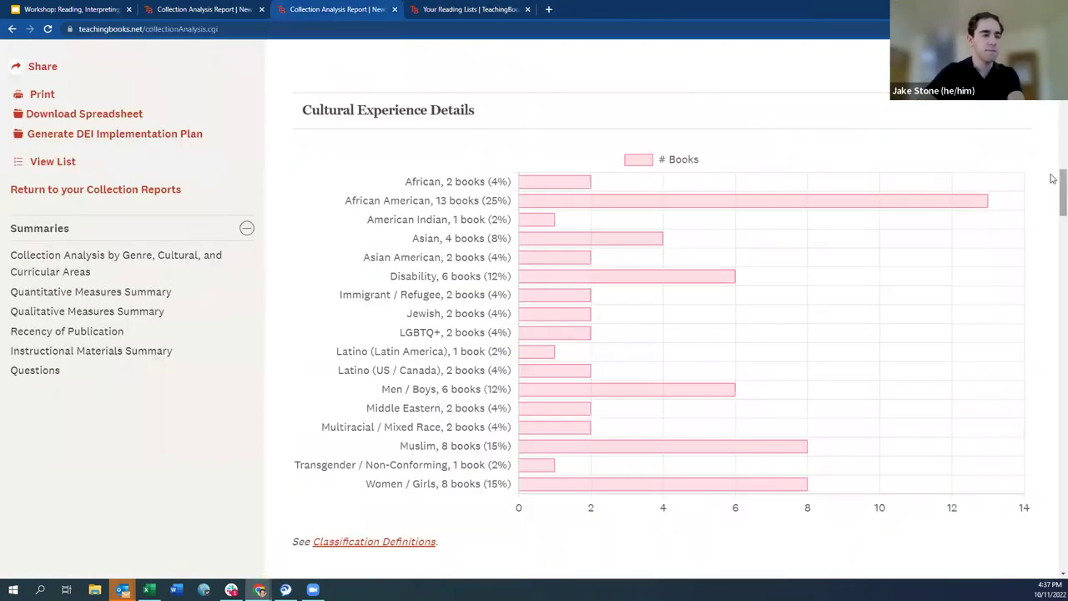
pyautogui.scroll(-1, 1052, 184)
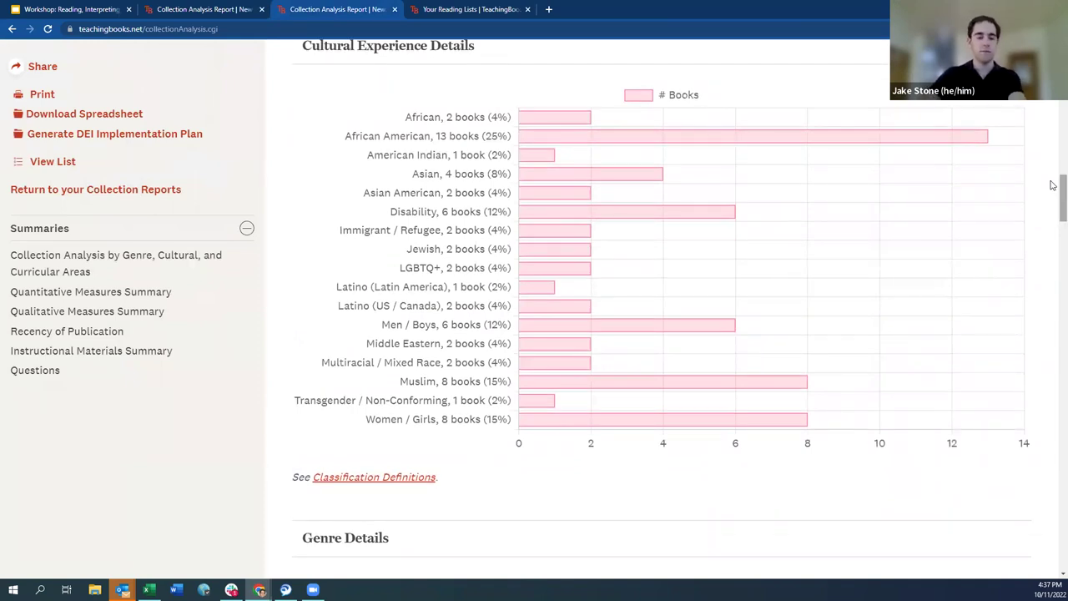
pyautogui.moveTo(1063, 185); pyautogui.dragTo(1064, 107)
pyautogui.scroll(-10, 1042, 110)
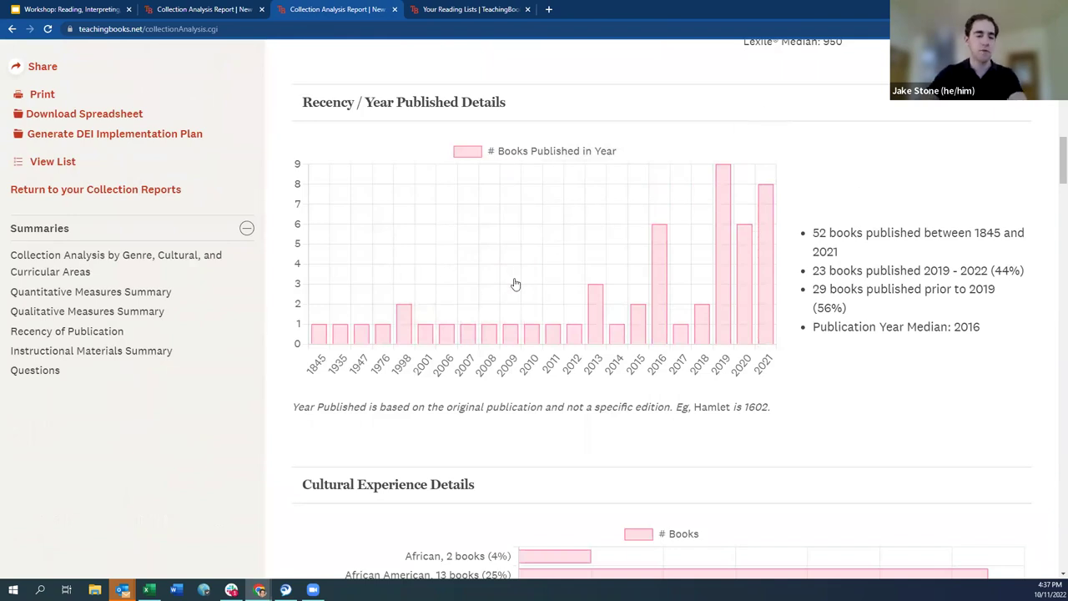
pyautogui.scroll(2, 512, 282)
pyautogui.moveTo(1062, 158); pyautogui.dragTo(1063, 69)
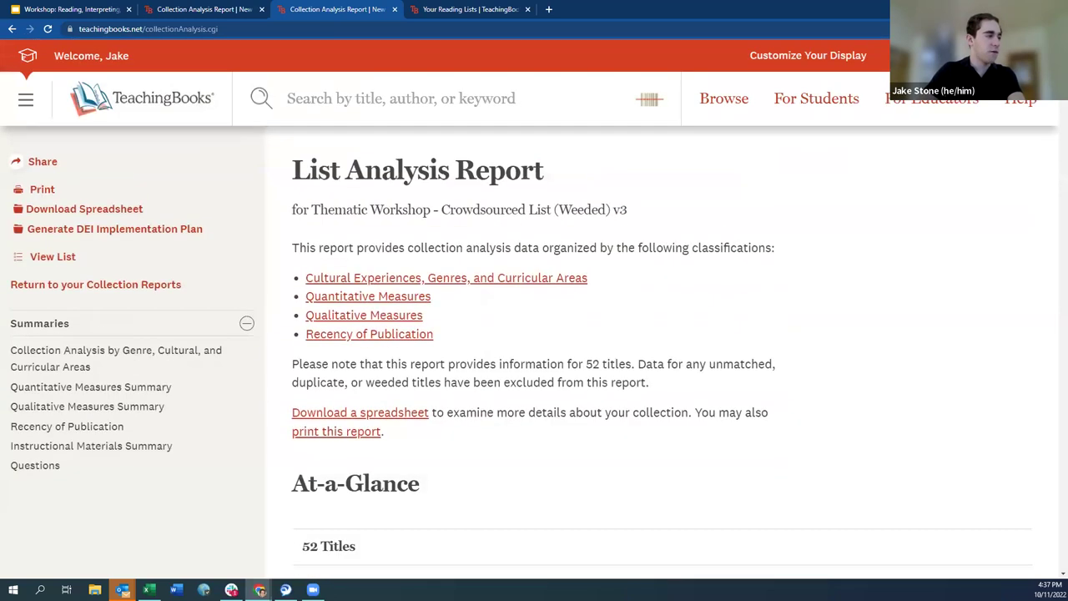
# - Close the New Titles for 10/11 Workshop tab and open the collection reports overview in a separate browser tab
pyautogui.click(195, 7)
pyautogui.click(440, 10)
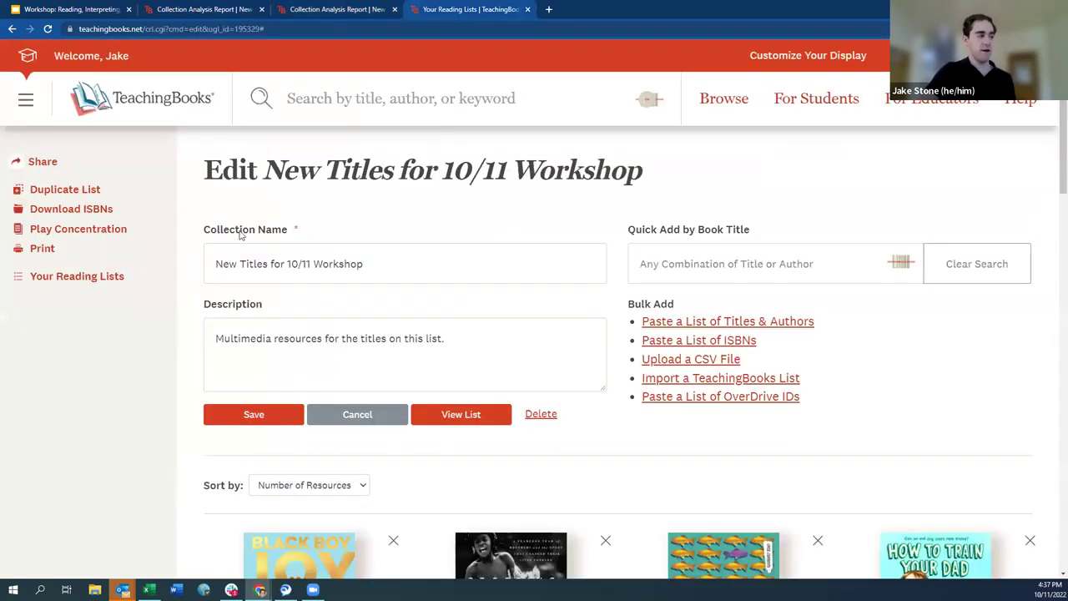
pyautogui.click(326, 9)
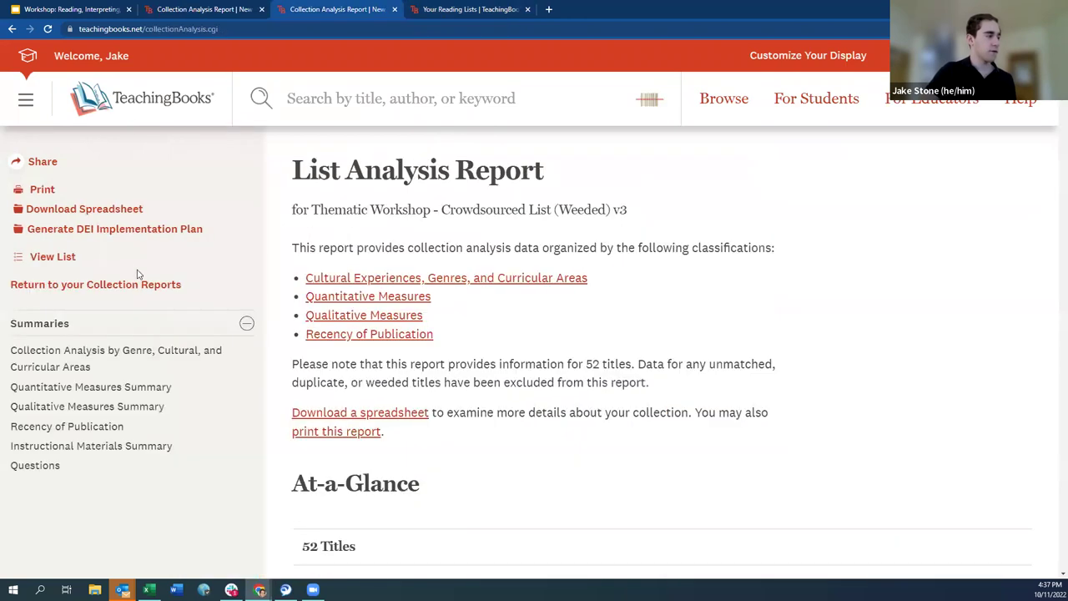
pyautogui.rightClick(147, 287)
pyautogui.click(171, 291)
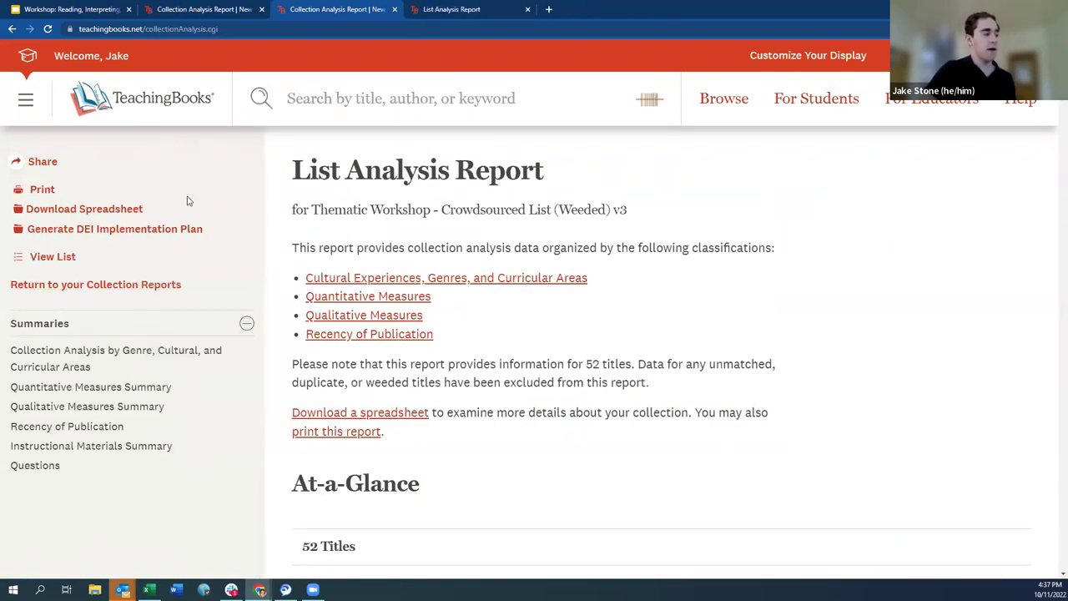
# - Highlight the Generate DEI Implementation Plan option and view the Your Process flowchart slide in the workshop presentation
pyautogui.click(125, 230)
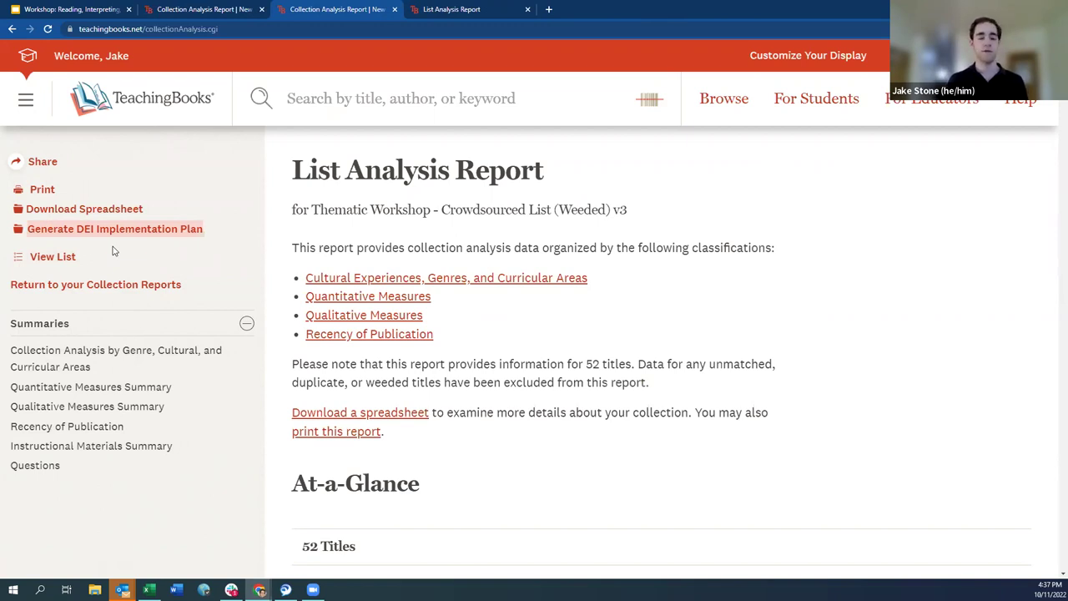
pyautogui.click(76, 8)
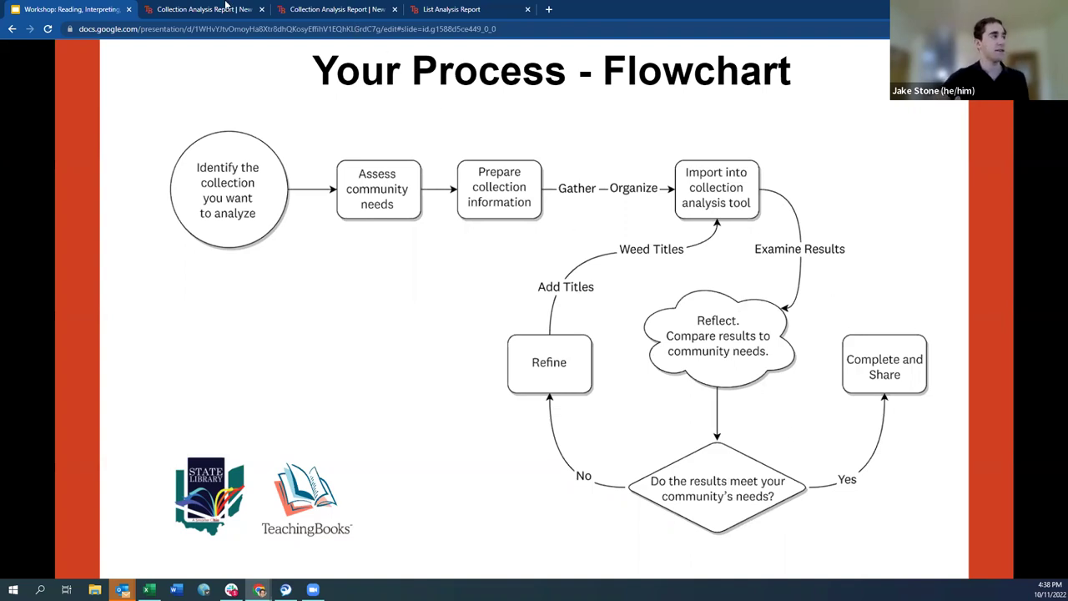
pyautogui.click(225, 5)
pyautogui.scroll(2, 337, 122)
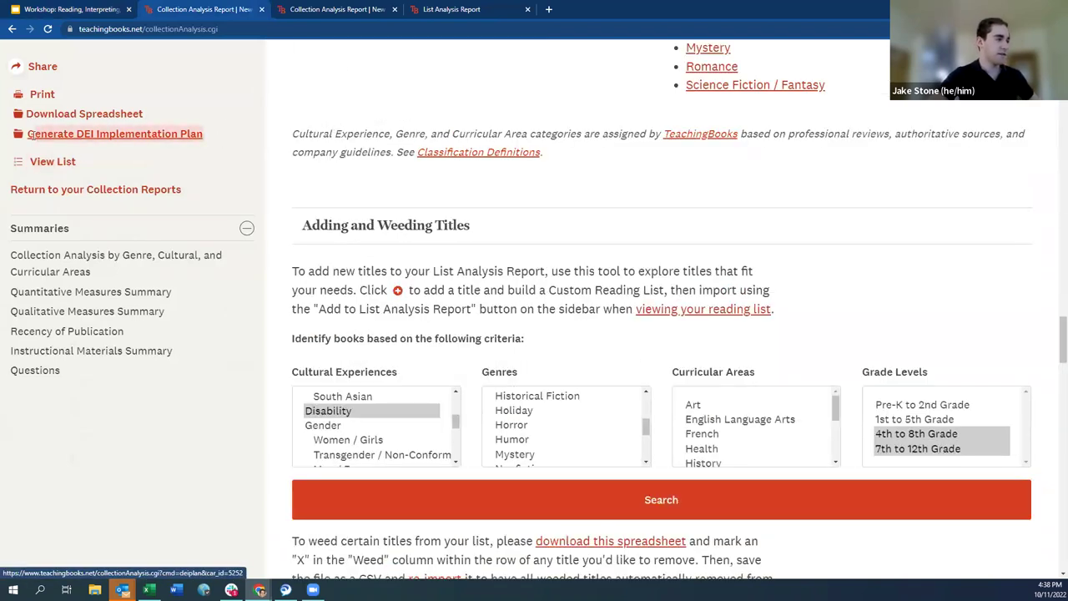
# - On the Collection Analysis Reports page, select all four Thematic Workshop - Crowdsourced List reports for comparison
pyautogui.click(321, 7)
pyautogui.click(448, 7)
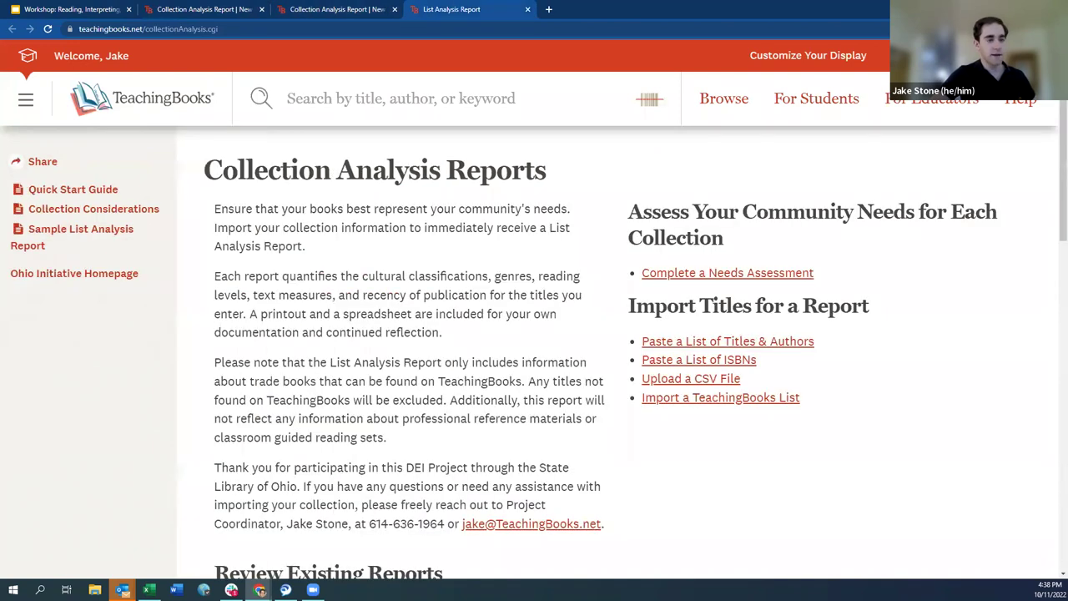
pyautogui.scroll(-6, 1033, 209)
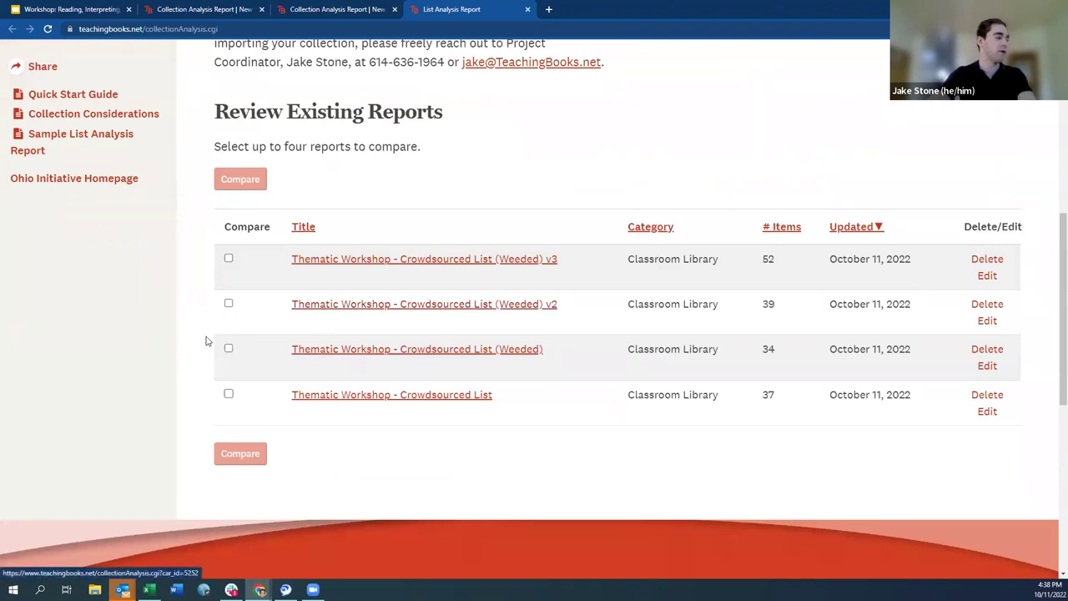
pyautogui.click(228, 395)
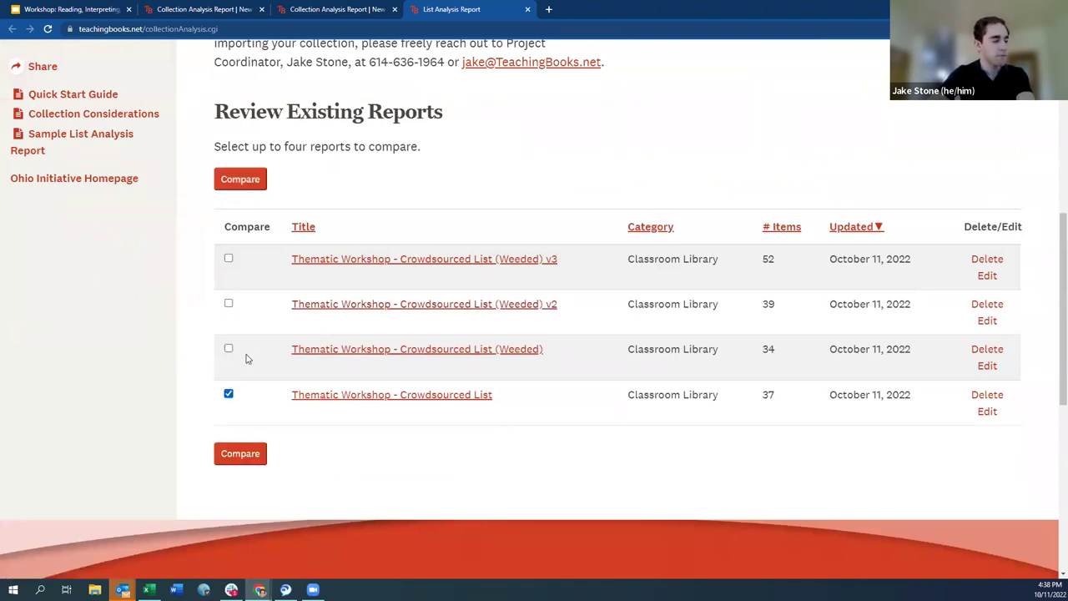
pyautogui.click(228, 348)
pyautogui.click(229, 303)
pyautogui.click(228, 258)
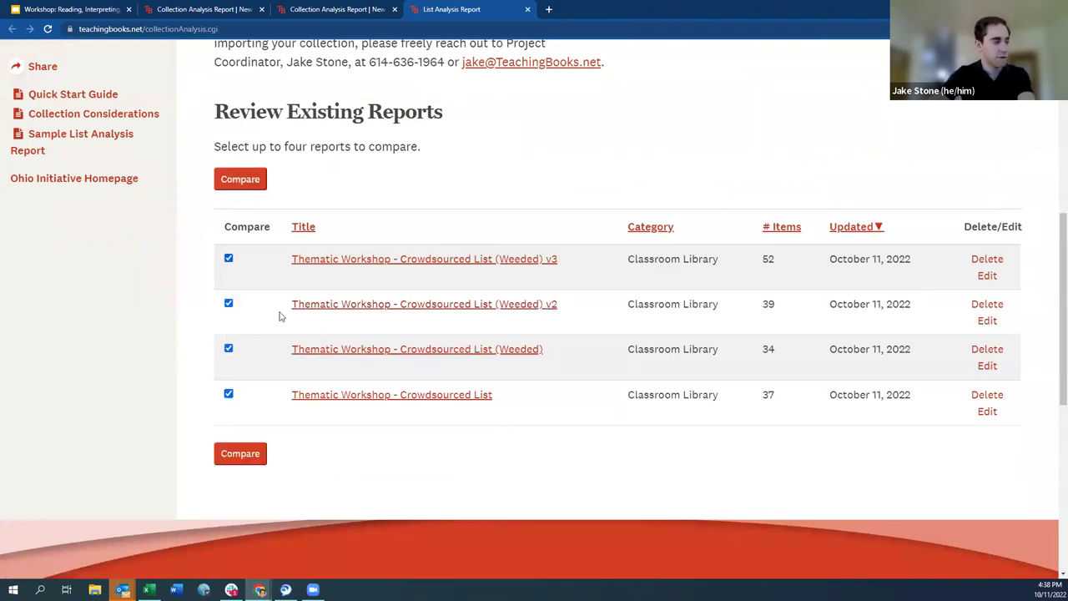
# - Highlight each selected report title from the original list through Weeded v3, and compare the four reports
pyautogui.moveTo(513, 398); pyautogui.dragTo(274, 412)
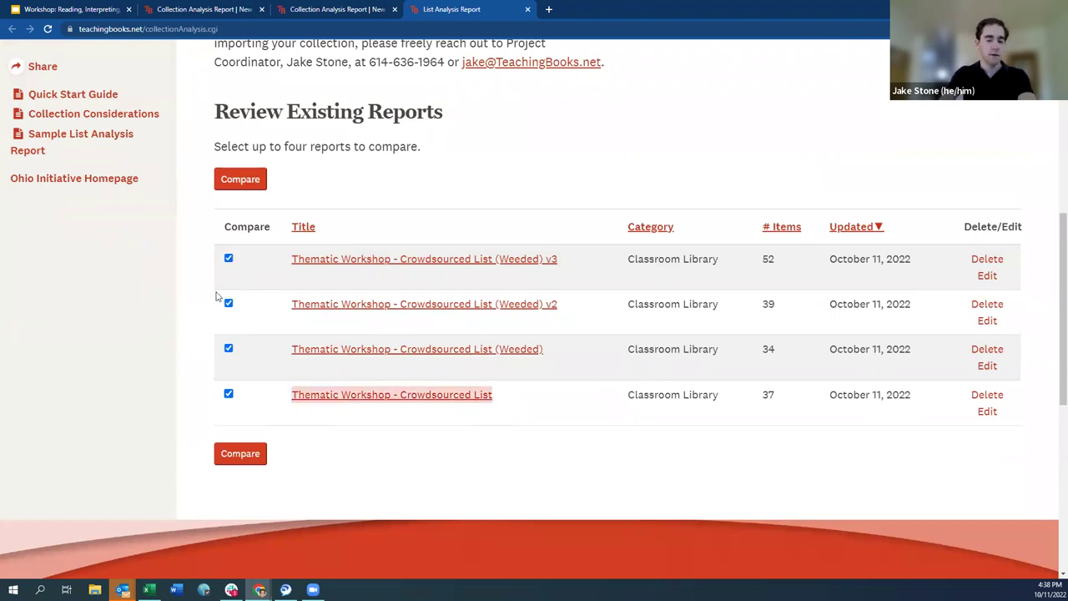
pyautogui.moveTo(575, 358); pyautogui.dragTo(285, 354)
pyautogui.moveTo(599, 314); pyautogui.dragTo(292, 306)
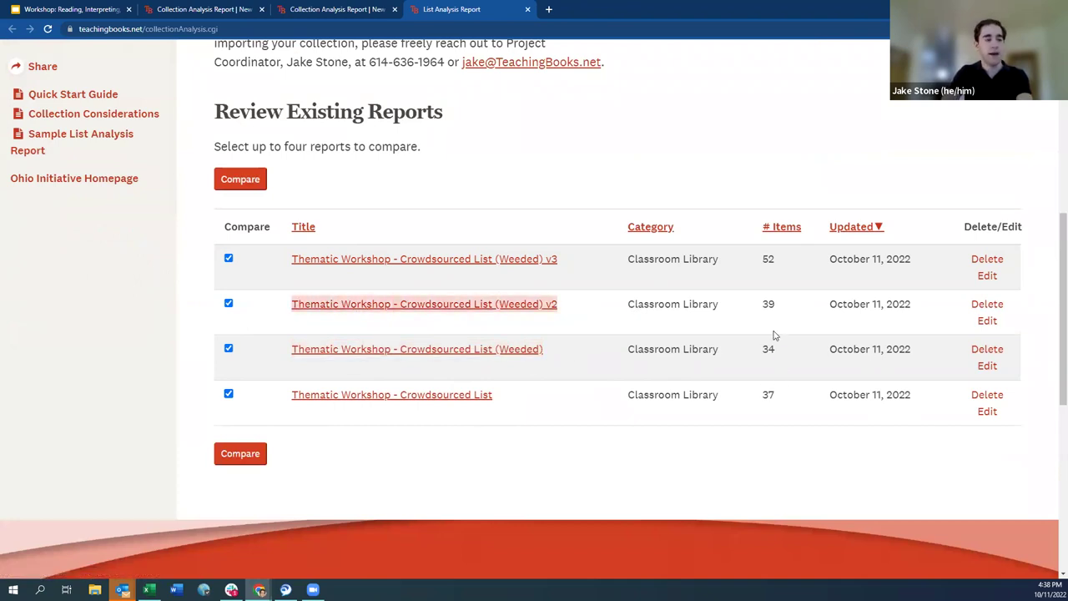
pyautogui.moveTo(575, 264); pyautogui.dragTo(282, 265)
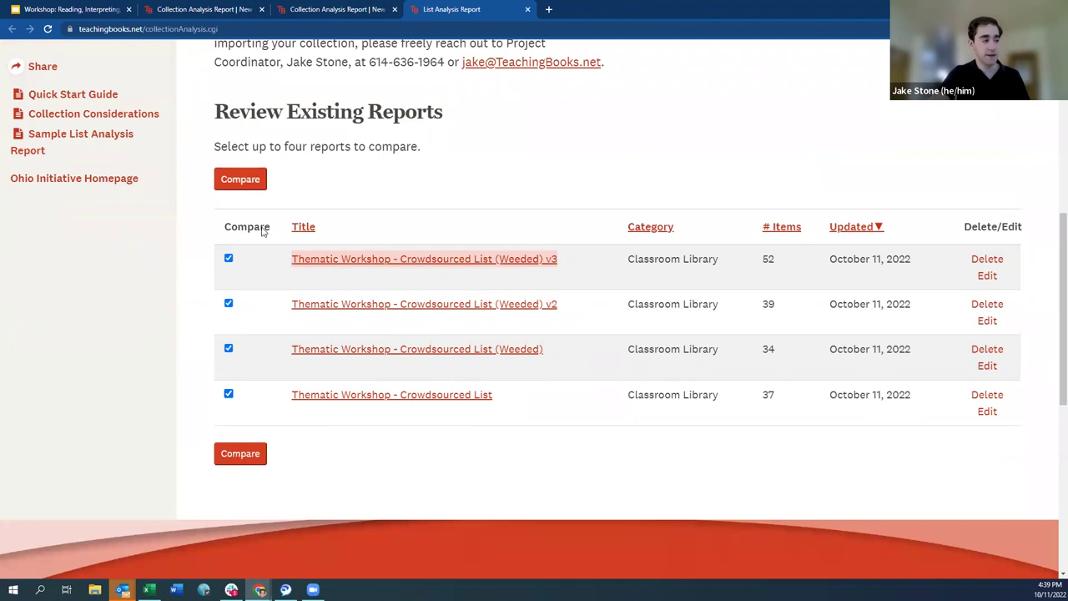
pyautogui.click(288, 170)
pyautogui.click(248, 178)
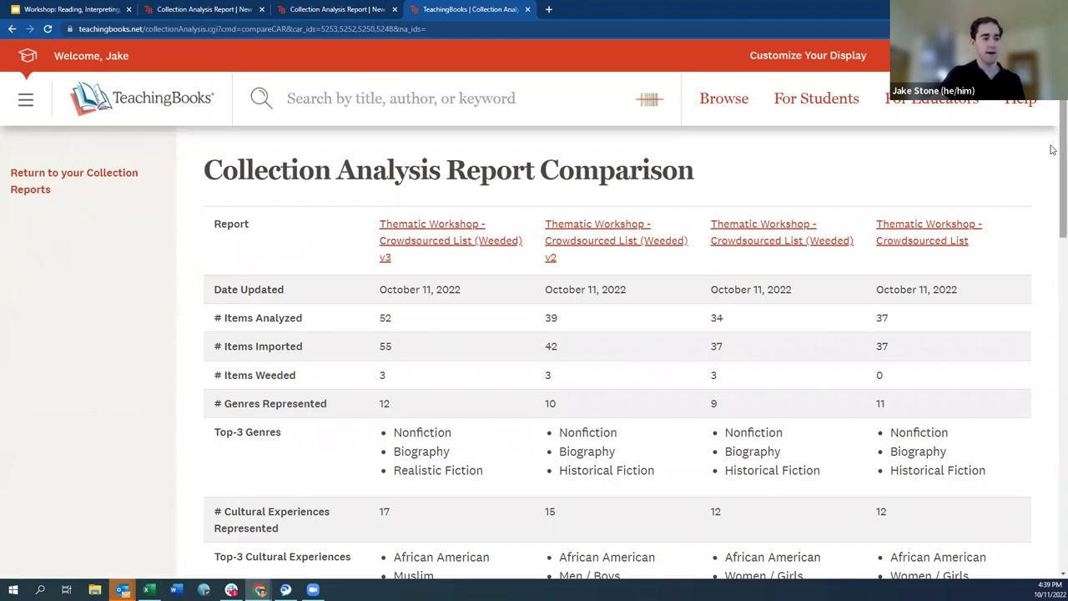
# - Compare the item counts, genre counts and top-3 genres across the four workshop list reports
pyautogui.scroll(-1, 1051, 167)
pyautogui.scroll(-1, 1041, 193)
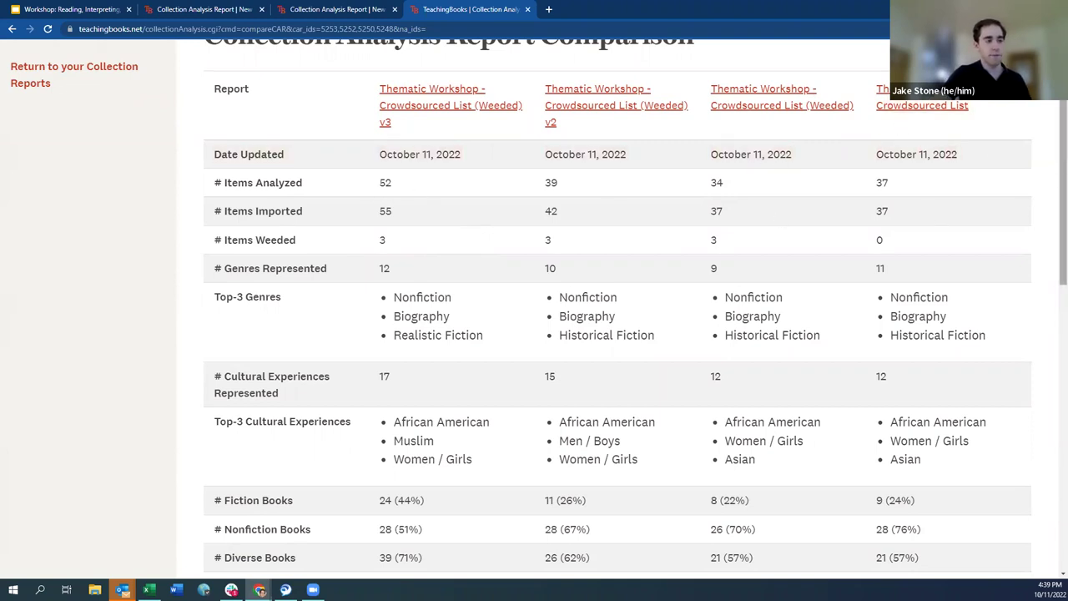
pyautogui.scroll(-1, 1051, 177)
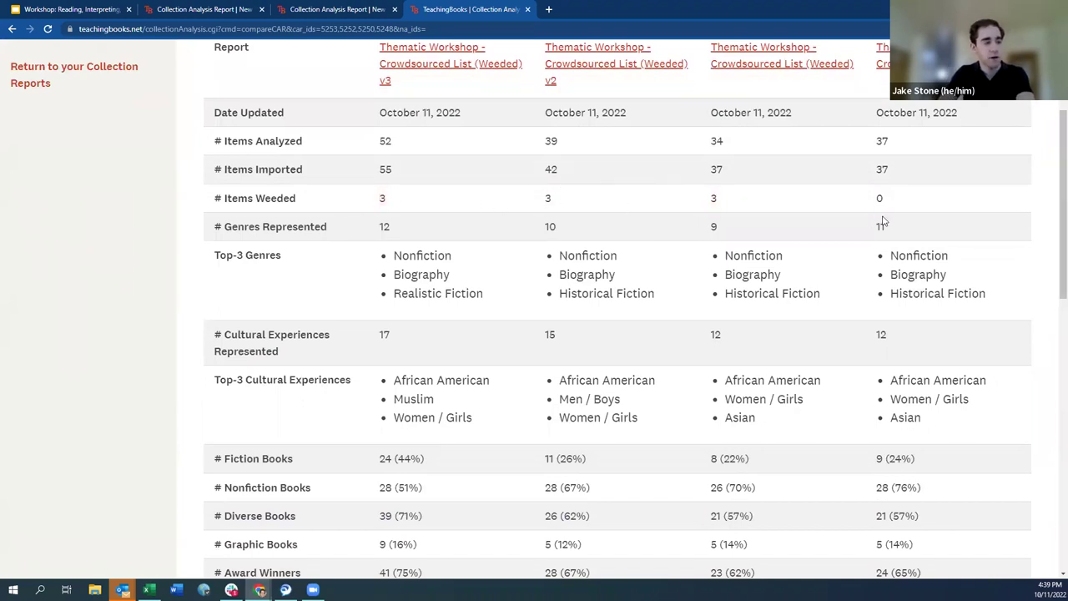
pyautogui.scroll(1, 922, 233)
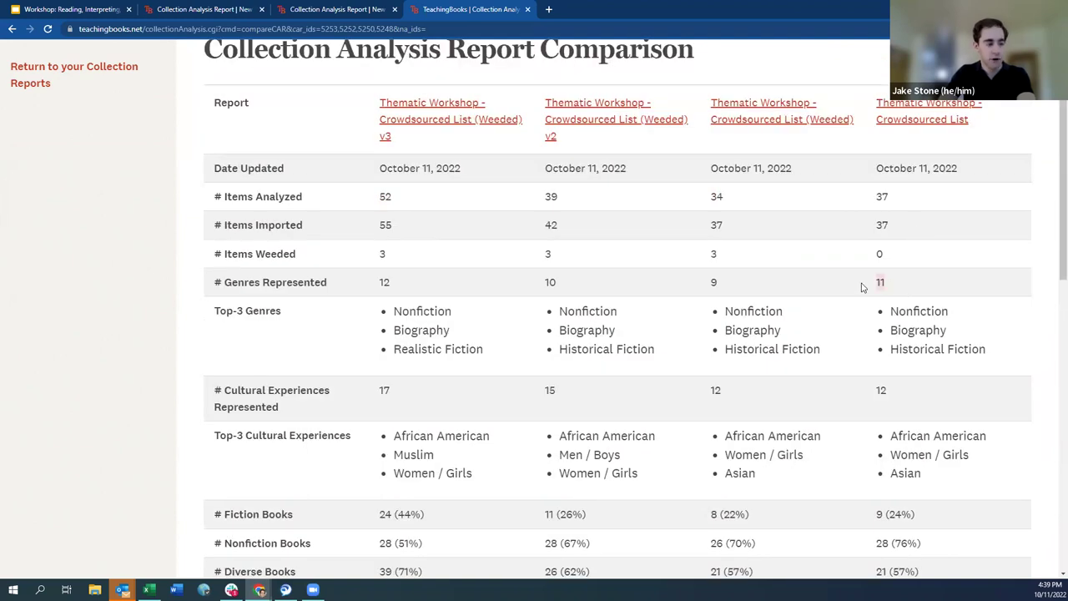
pyautogui.scroll(-1, 1053, 197)
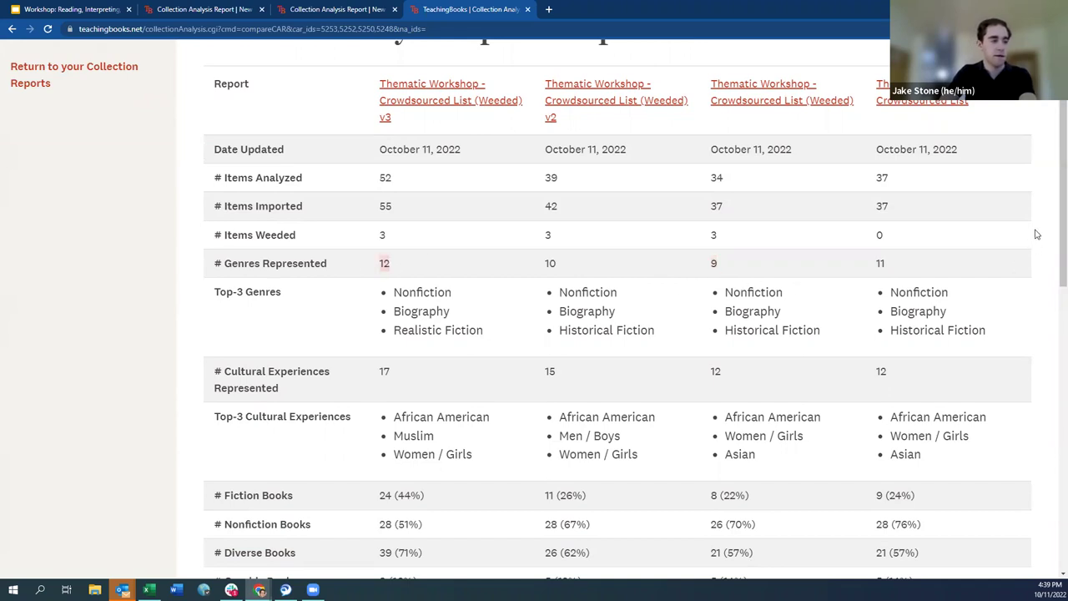
pyautogui.scroll(-2, 1050, 210)
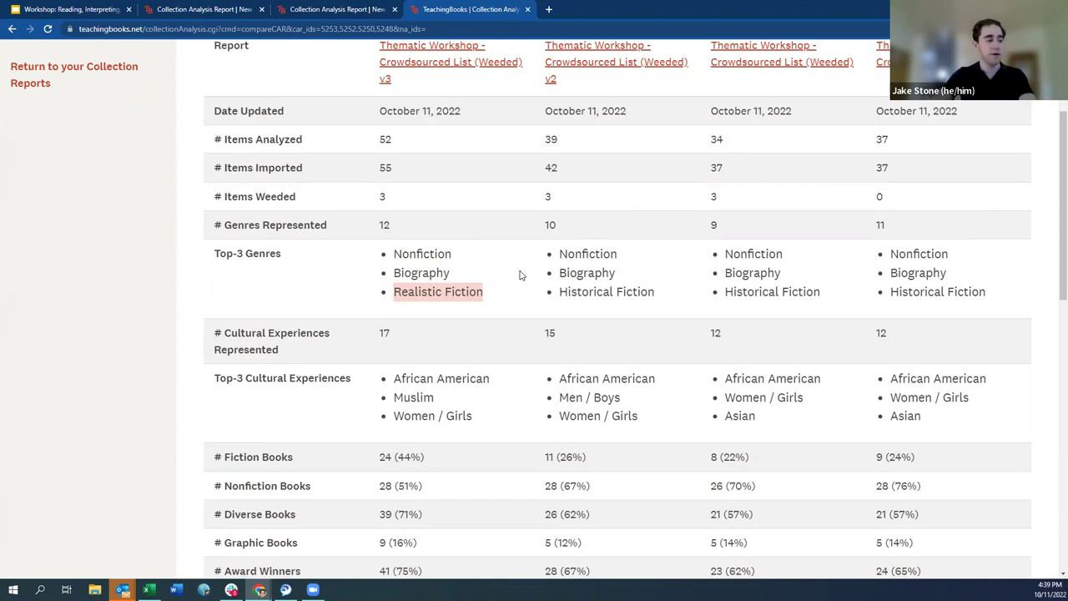
pyautogui.scroll(-1, 1052, 188)
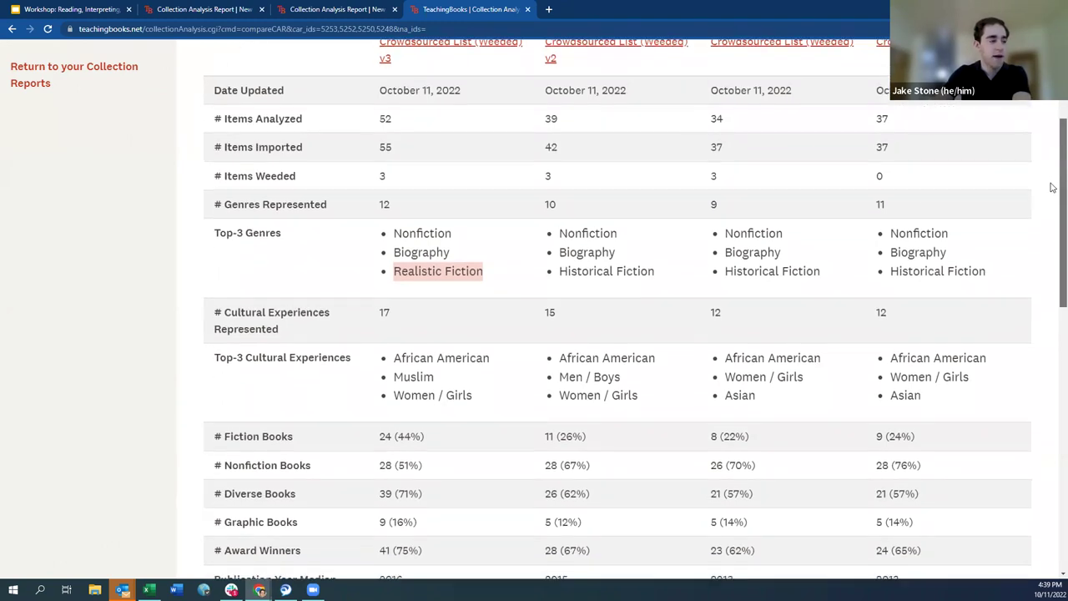
# - Compare the cultural experiences across the four reports, highlighting the second top-3 entry in the Weeded v2 and v3 lists
pyautogui.scroll(-2, 1052, 188)
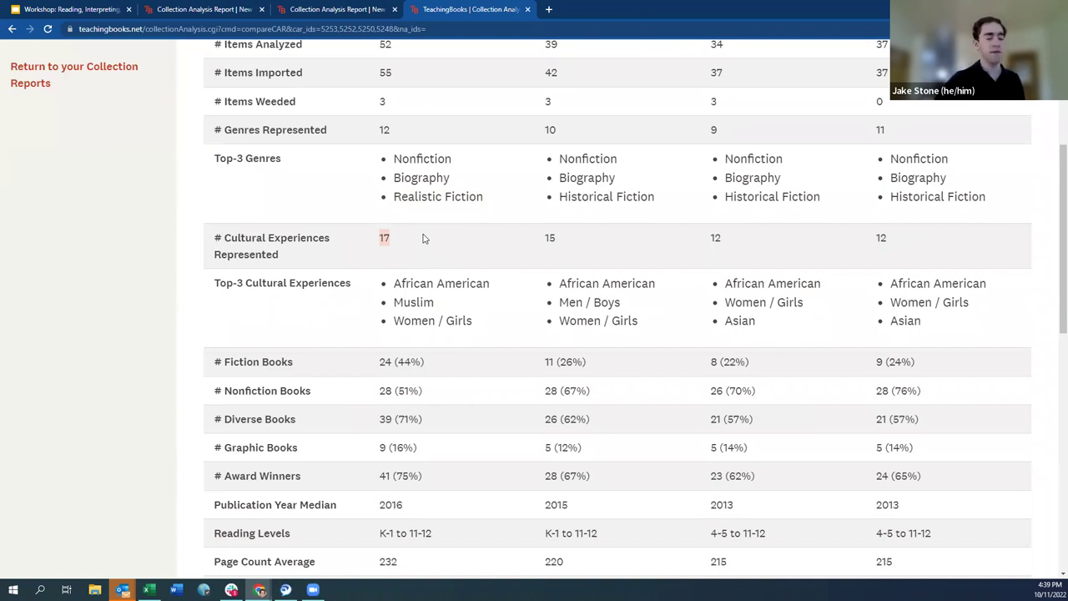
pyautogui.scroll(-1, 422, 239)
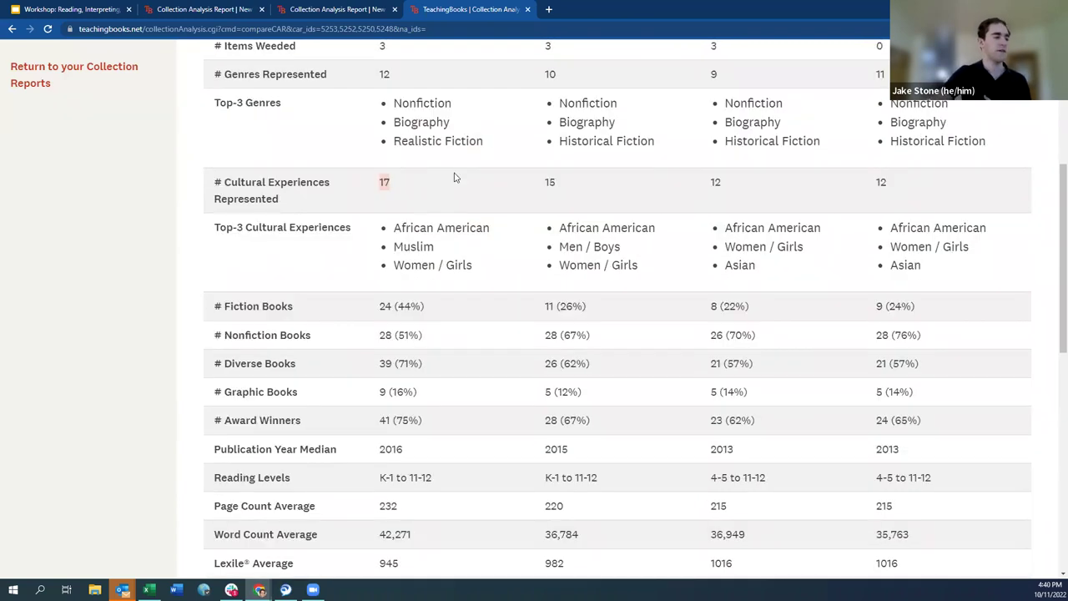
pyautogui.moveTo(621, 247); pyautogui.dragTo(557, 247)
pyautogui.moveTo(436, 248); pyautogui.dragTo(396, 250)
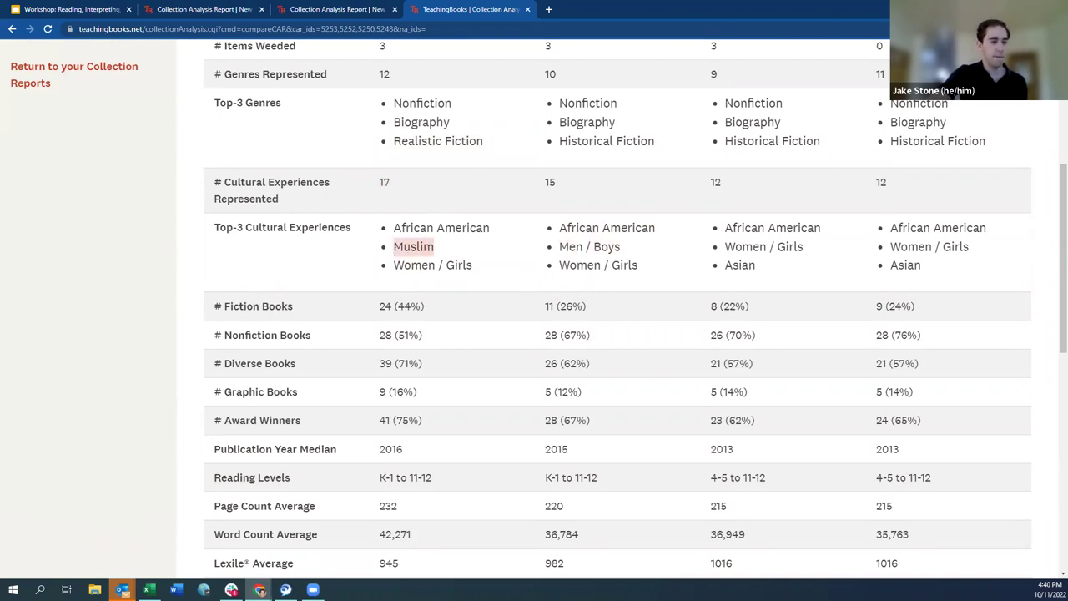
# - Highlight the fiction and nonfiction percentages of the Weeded v3 report, and review the rest of the comparison table
pyautogui.scroll(-2, 1053, 202)
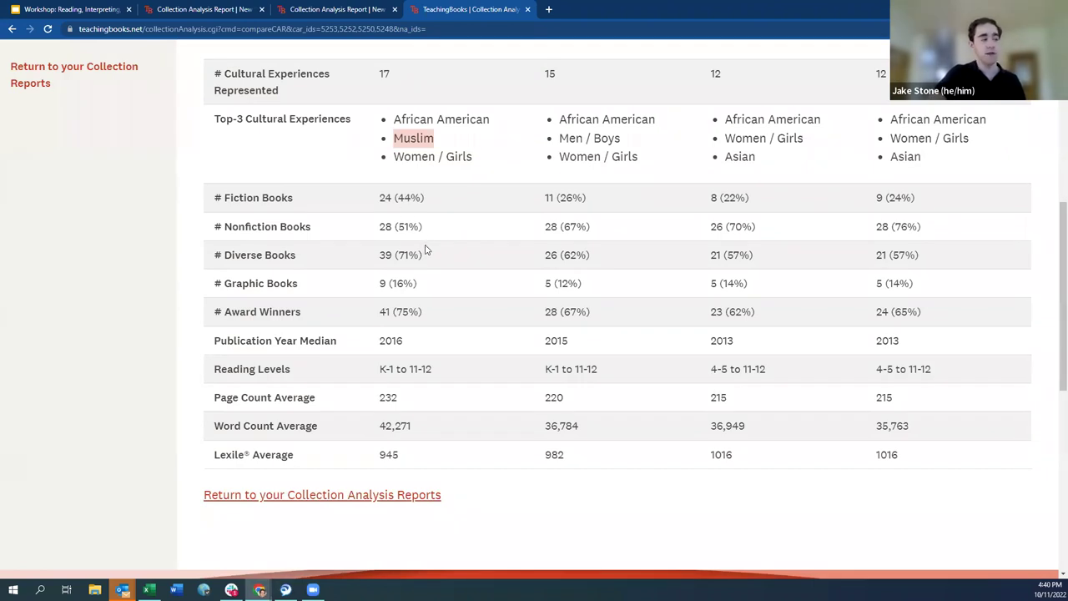
pyautogui.moveTo(395, 197); pyautogui.dragTo(421, 226)
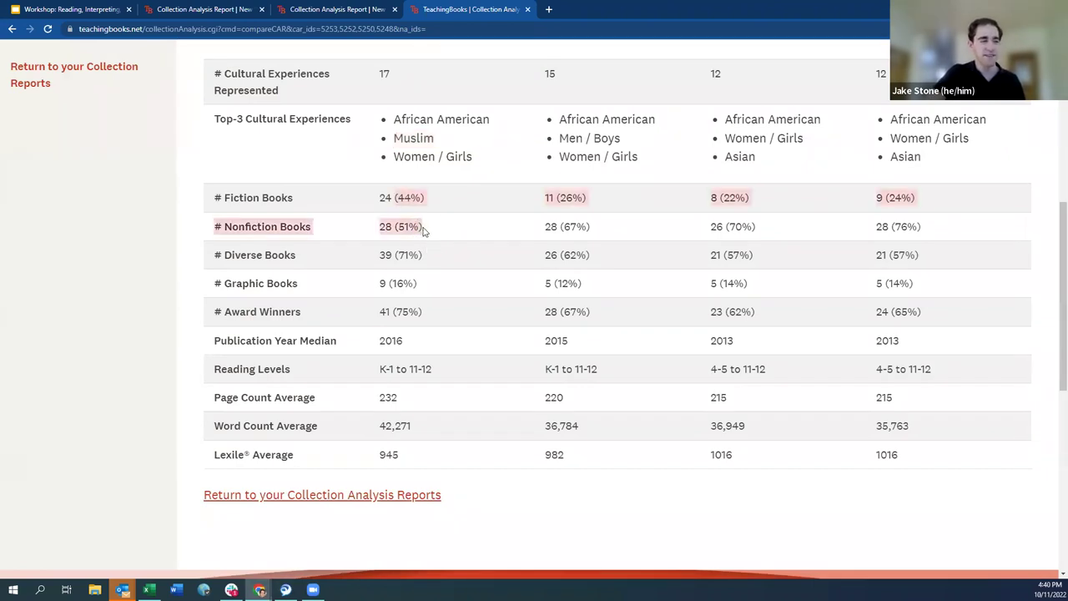
pyautogui.click(410, 234)
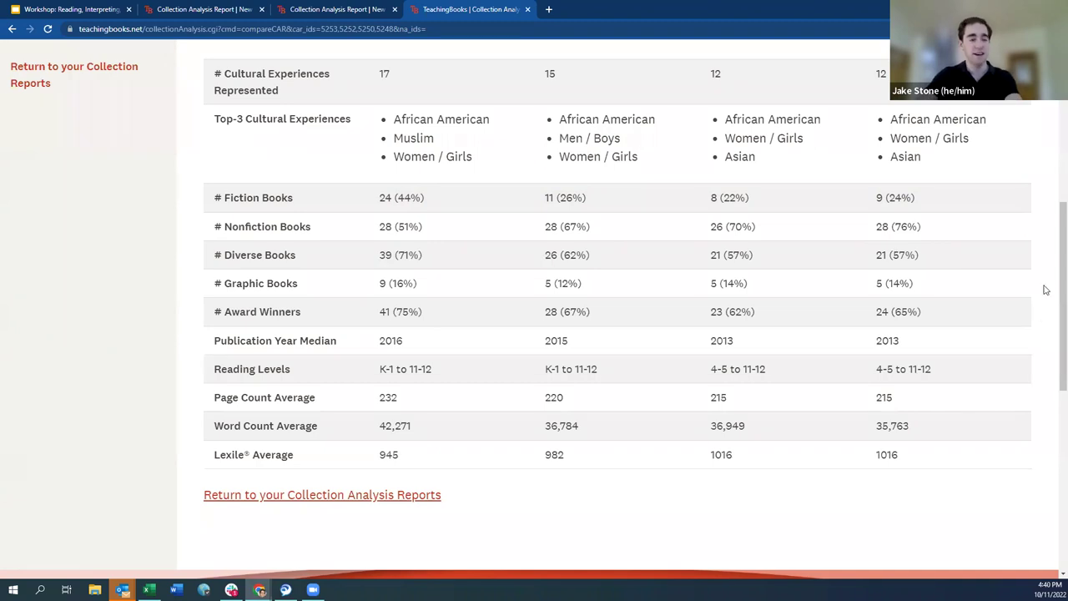
pyautogui.scroll(2, 1048, 152)
pyautogui.scroll(5, 1048, 153)
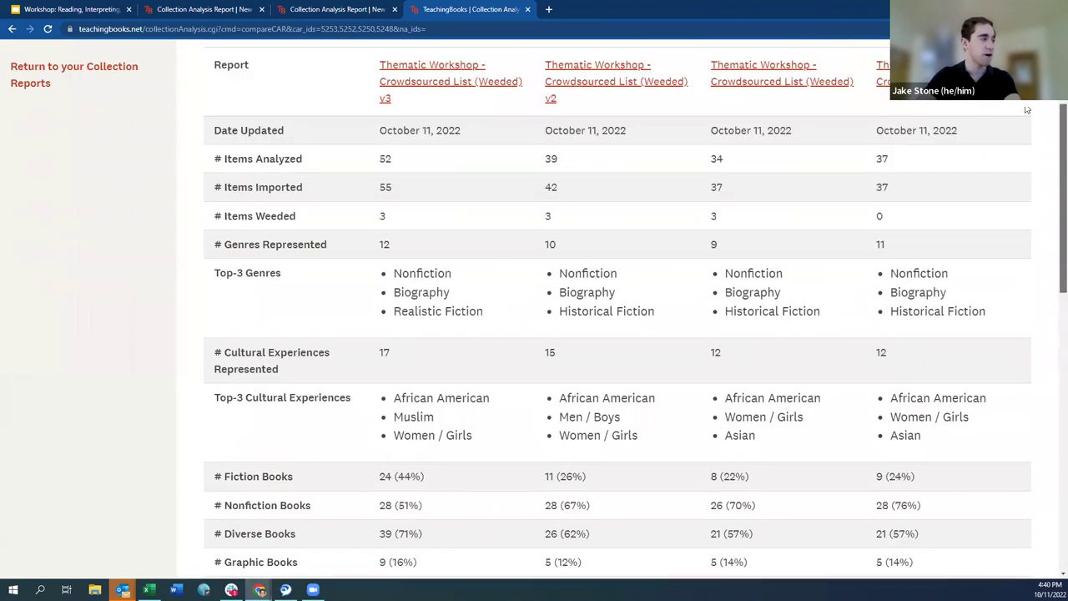
# - Return to the Weeded v3 List Analysis Report, highlight its title, and open its DEI Implementation Plan form
pyautogui.click(338, 9)
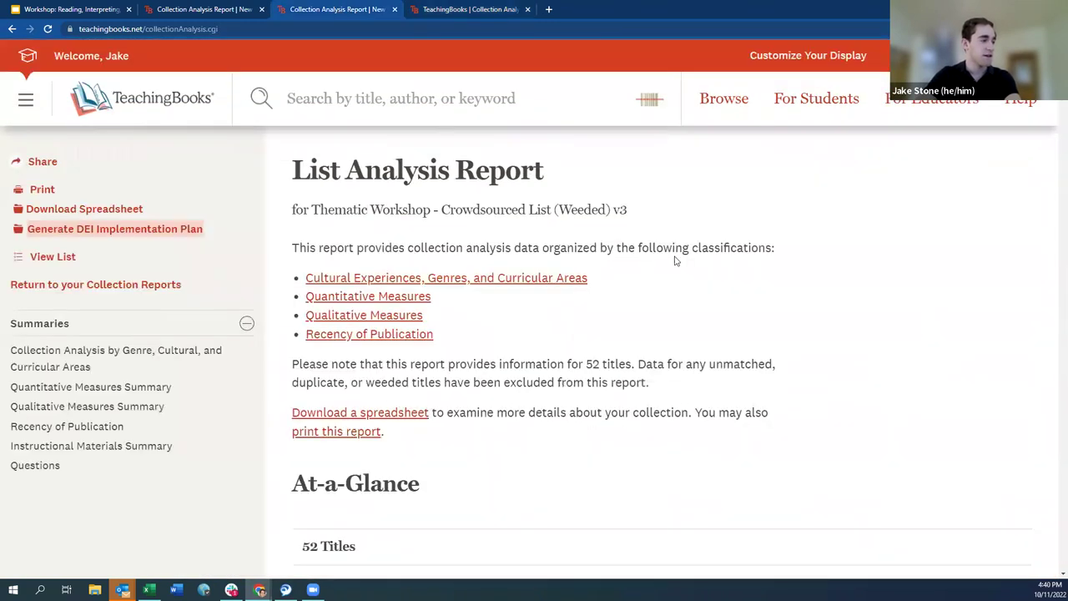
pyautogui.moveTo(652, 215); pyautogui.dragTo(311, 202)
pyautogui.click(632, 208)
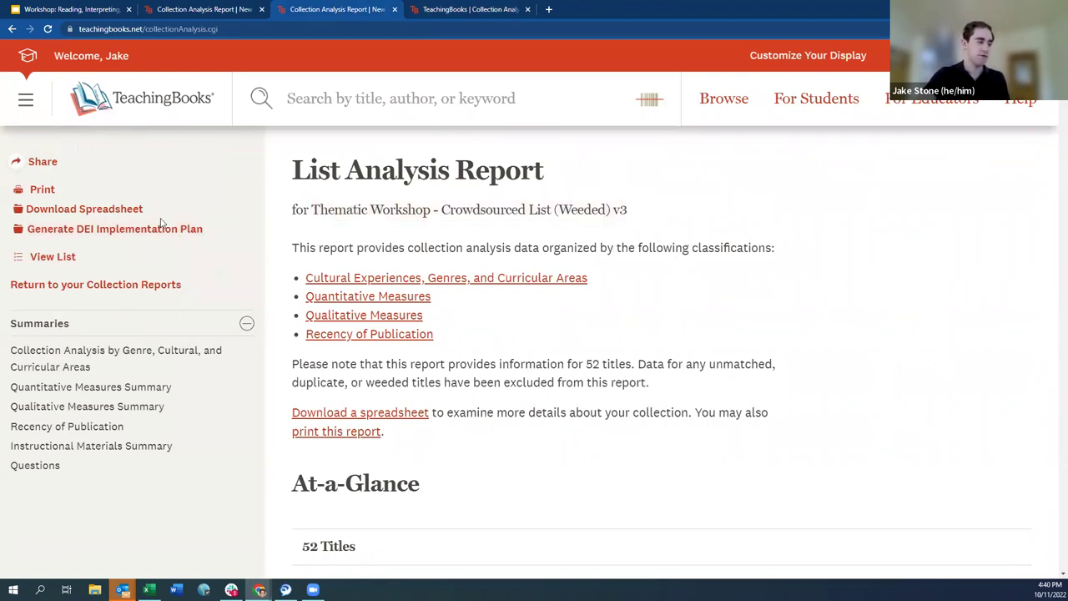
pyautogui.click(134, 232)
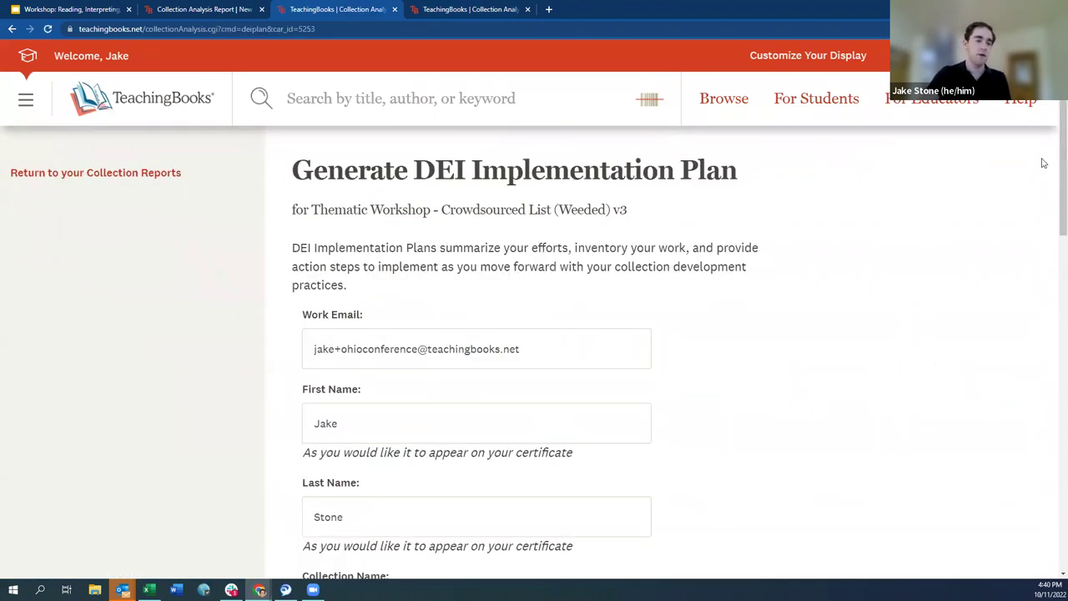
# - Change the first name on the DEI Implementation Plan form to the full version for the certificate
pyautogui.scroll(-2, 1052, 158)
pyautogui.scroll(-1, 1051, 172)
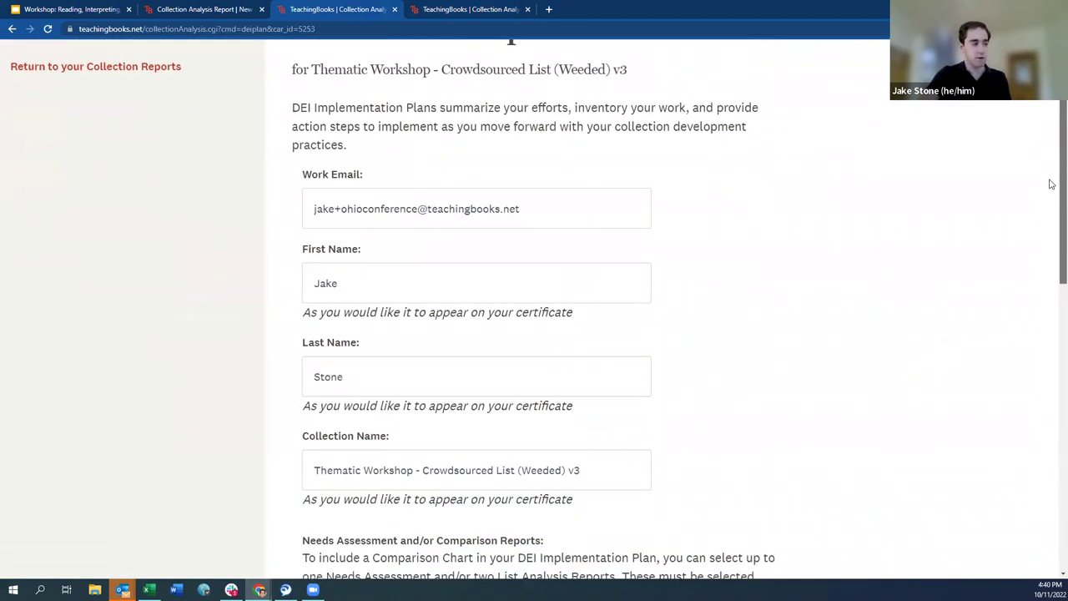
pyautogui.click(374, 261)
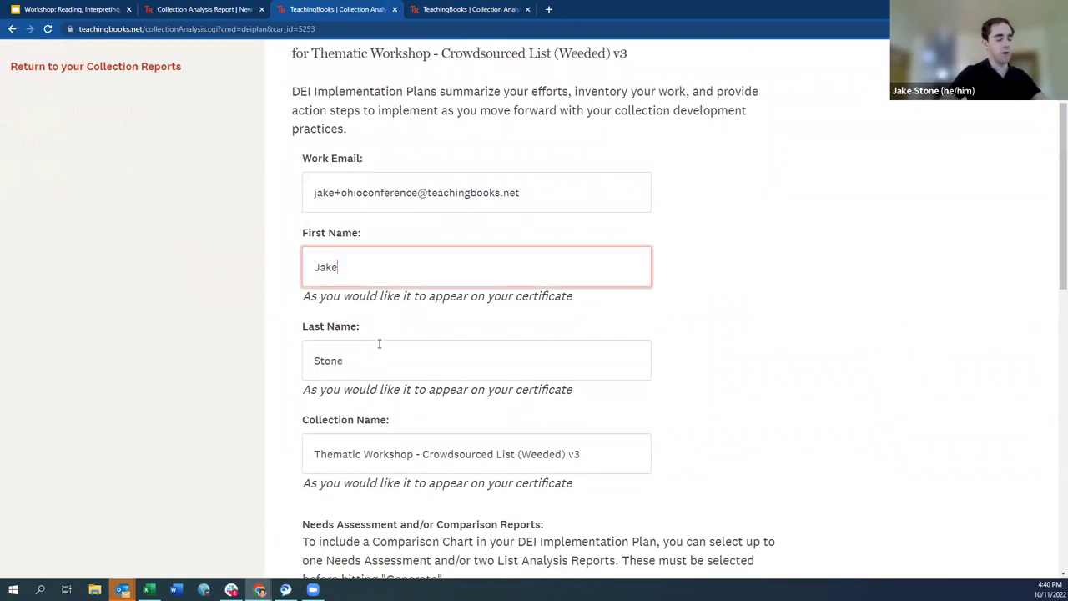
pyautogui.write('cob')
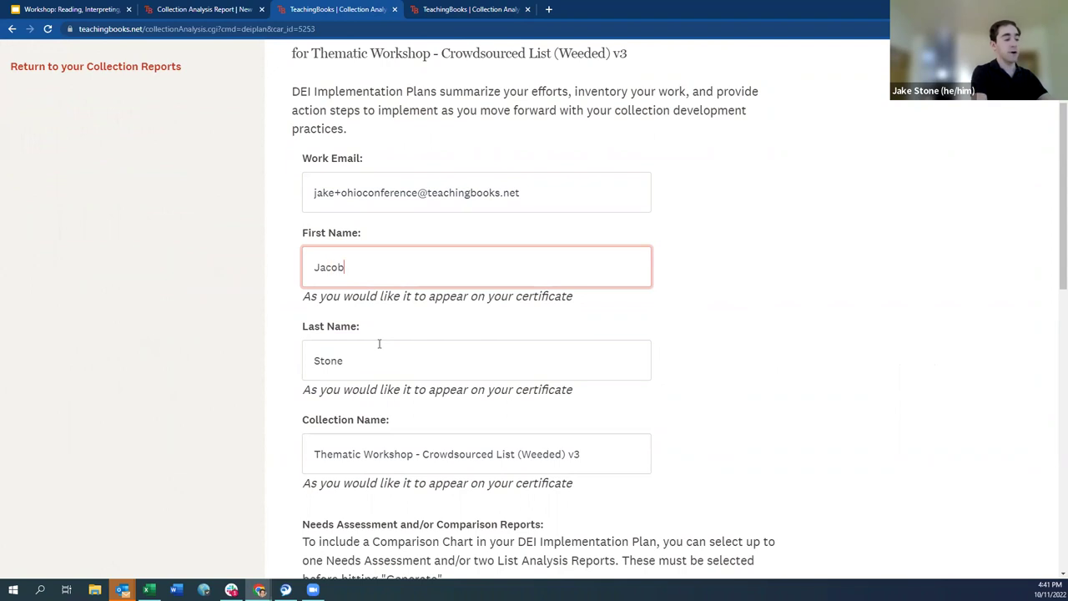
pyautogui.click(656, 326)
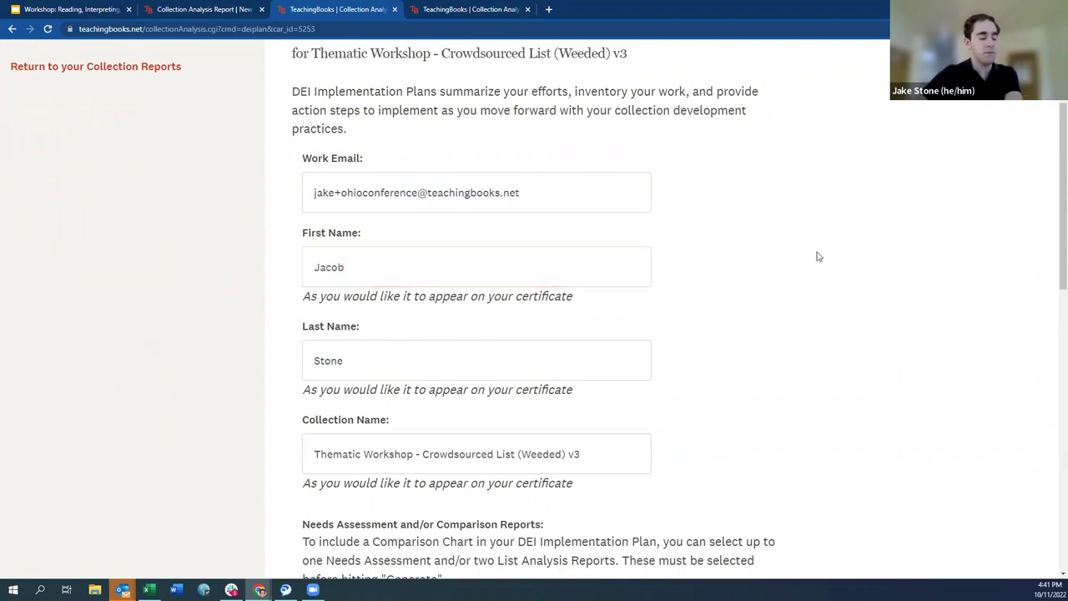
pyautogui.doubleClick(376, 282)
pyautogui.click(748, 333)
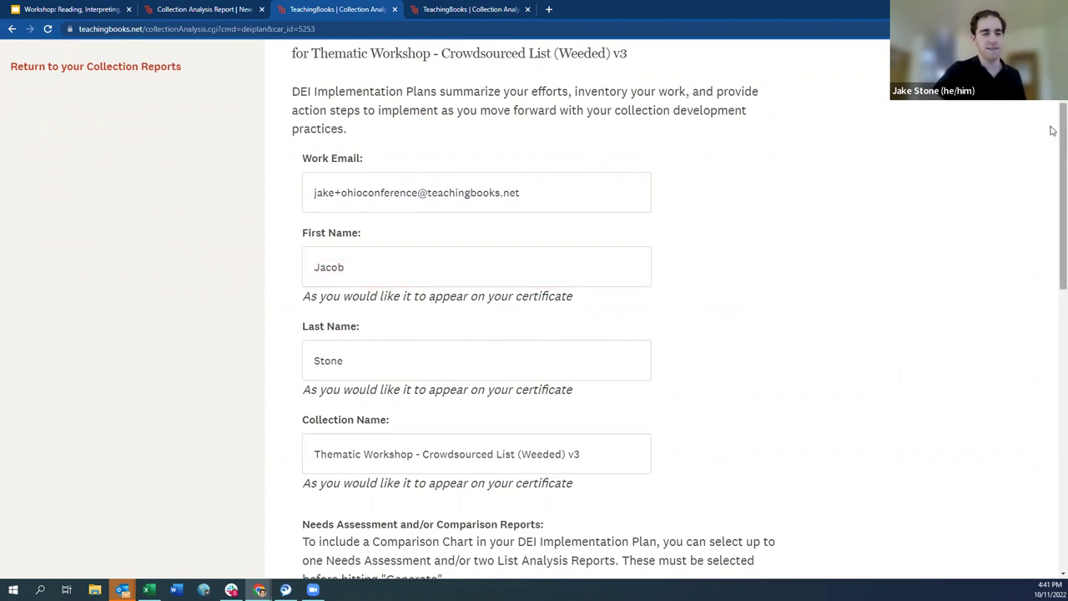
# - Shorten the collection name on the form to "Thematic Workshop - Crowdsourced List"
pyautogui.scroll(-1, 627, 374)
pyautogui.click(593, 398)
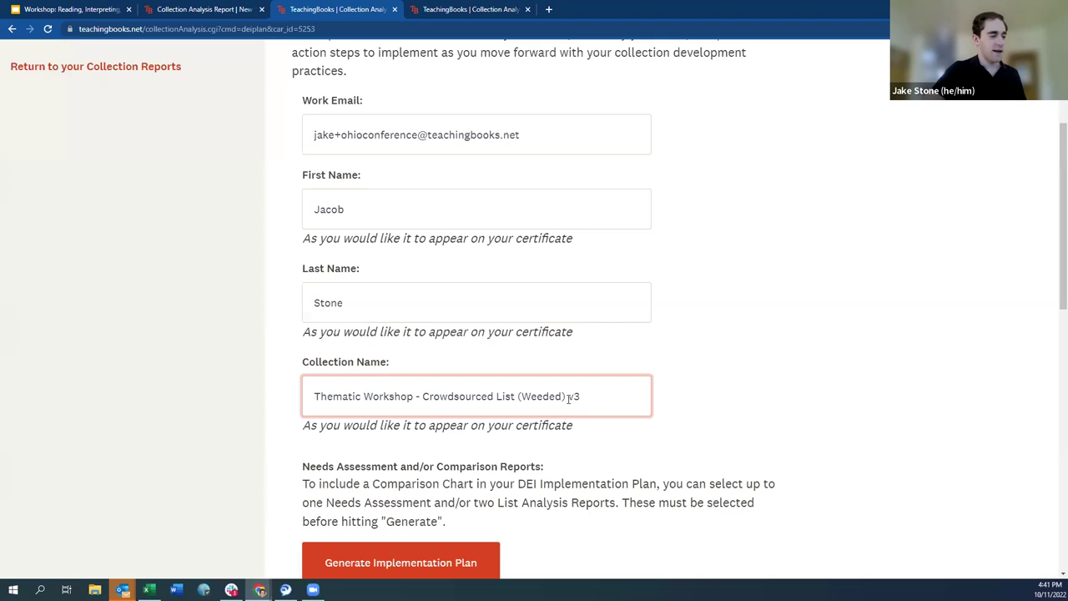
pyautogui.moveTo(568, 399); pyautogui.dragTo(518, 400)
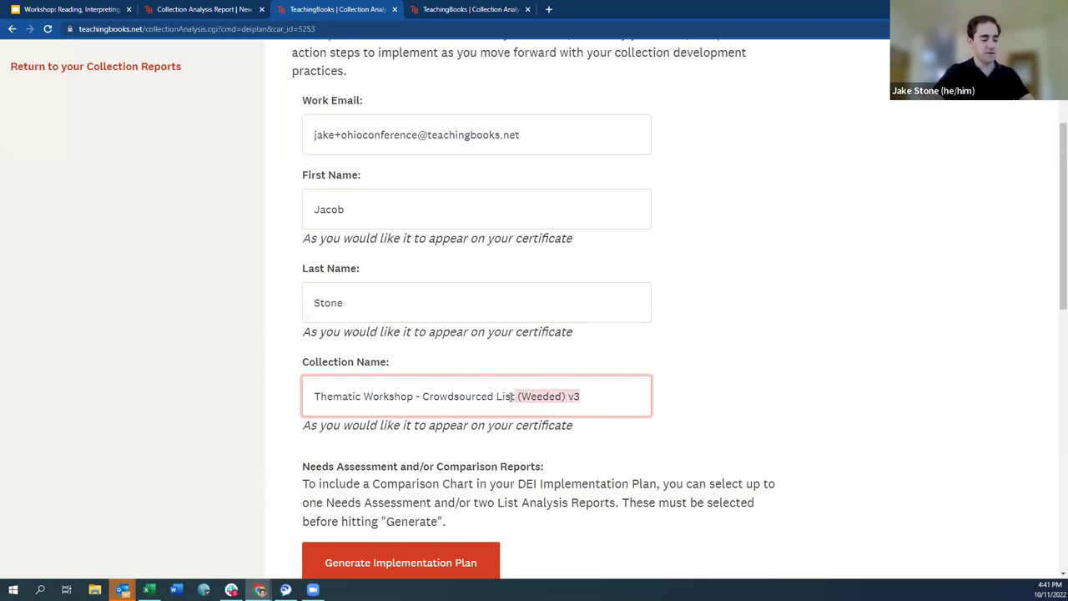
pyautogui.press('BackSpace')
pyautogui.click(722, 357)
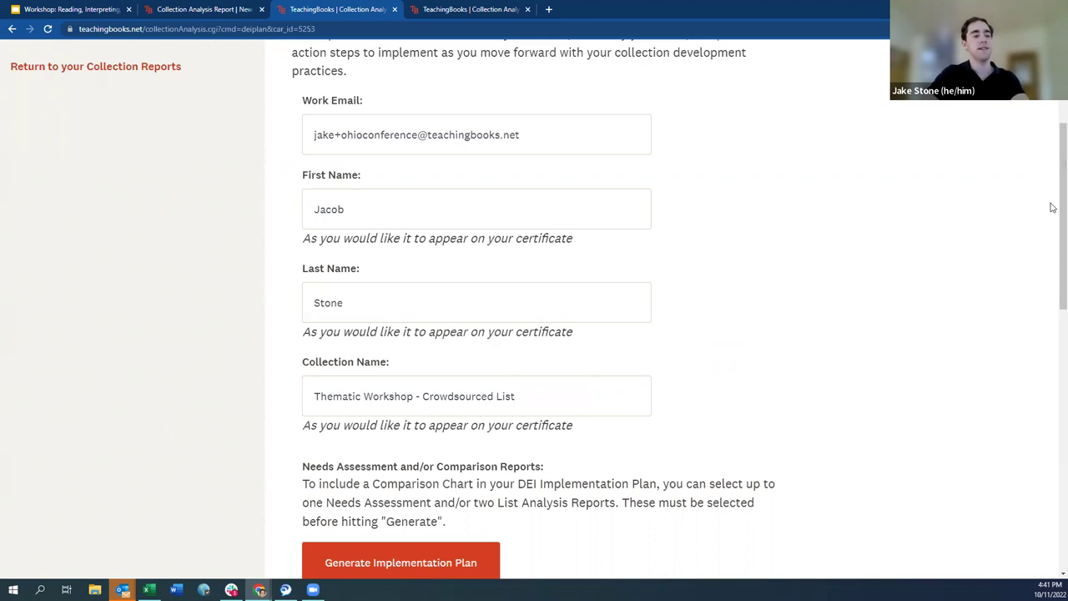
# - Select the original and (Weeded) Crowdsourced List reports for the comparison chart, leaving out v2, and generate the implementation plan
pyautogui.scroll(-3, 1051, 205)
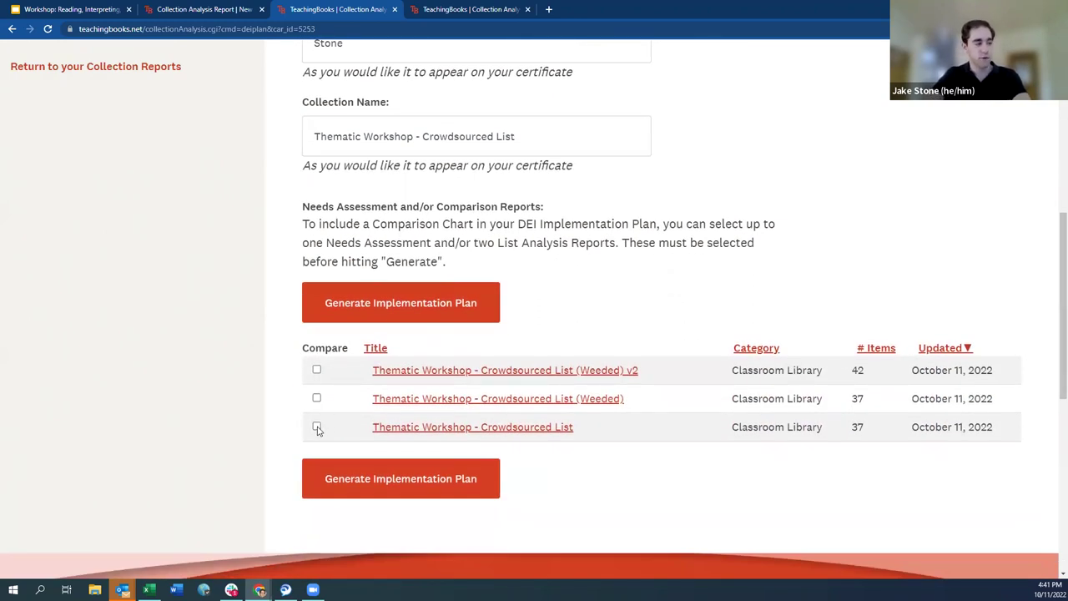
pyautogui.click(316, 370)
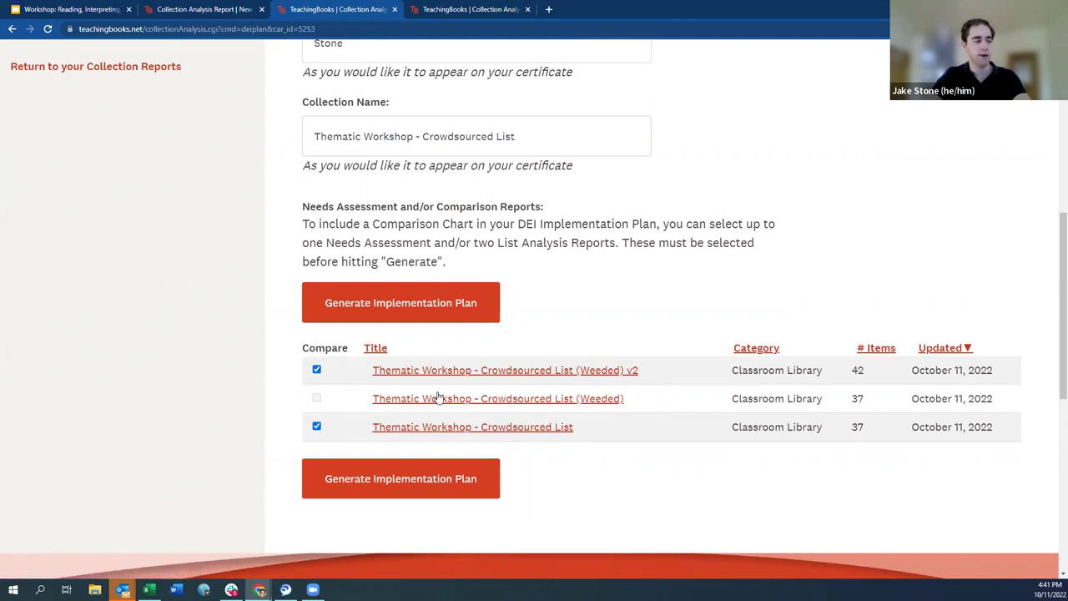
pyautogui.click(316, 369)
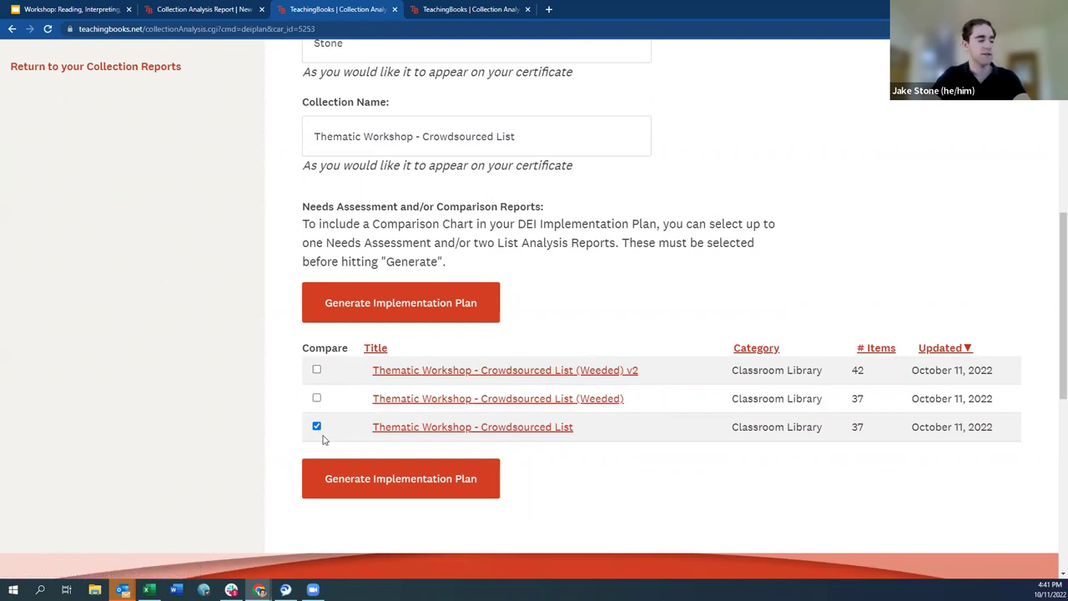
pyautogui.click(316, 399)
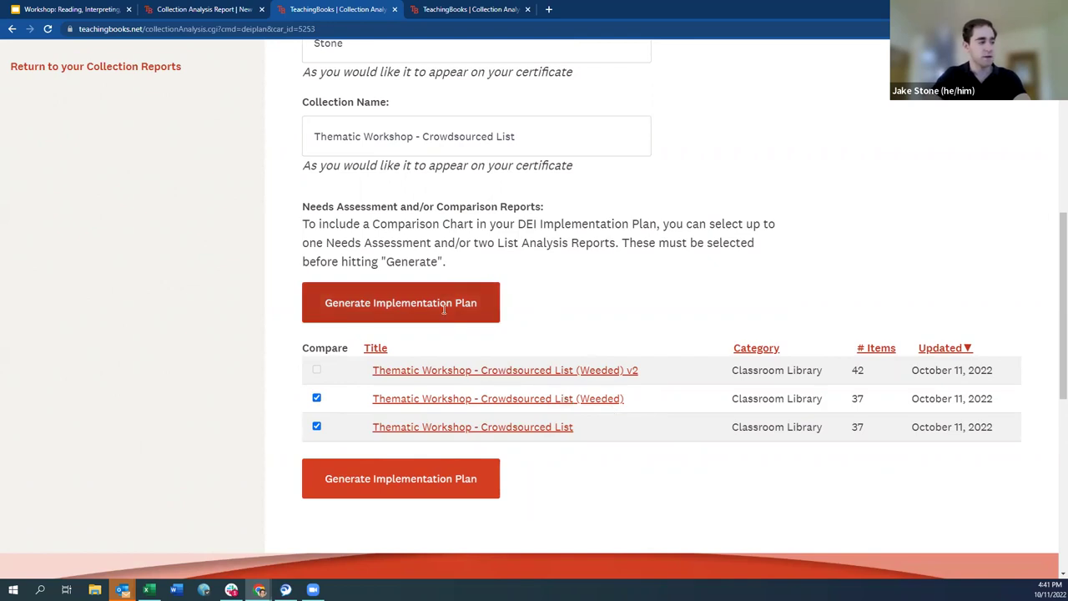
pyautogui.scroll(1, 510, 316)
pyautogui.click(413, 370)
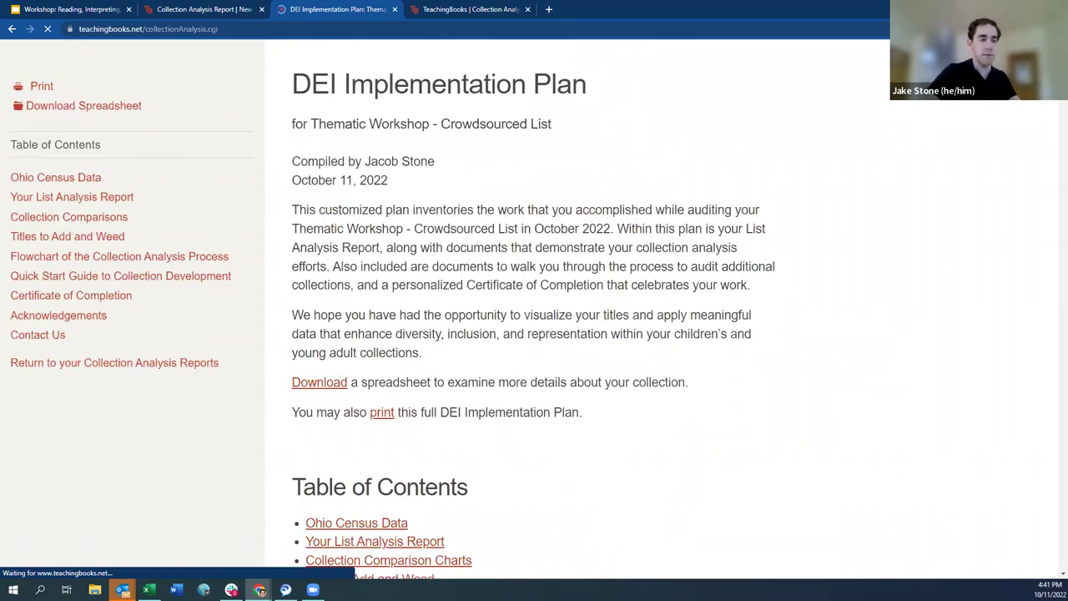
# - View the Ohio Census Data and List Analysis Report sections of the generated DEI Implementation Plan
pyautogui.scroll(-3, 369, 284)
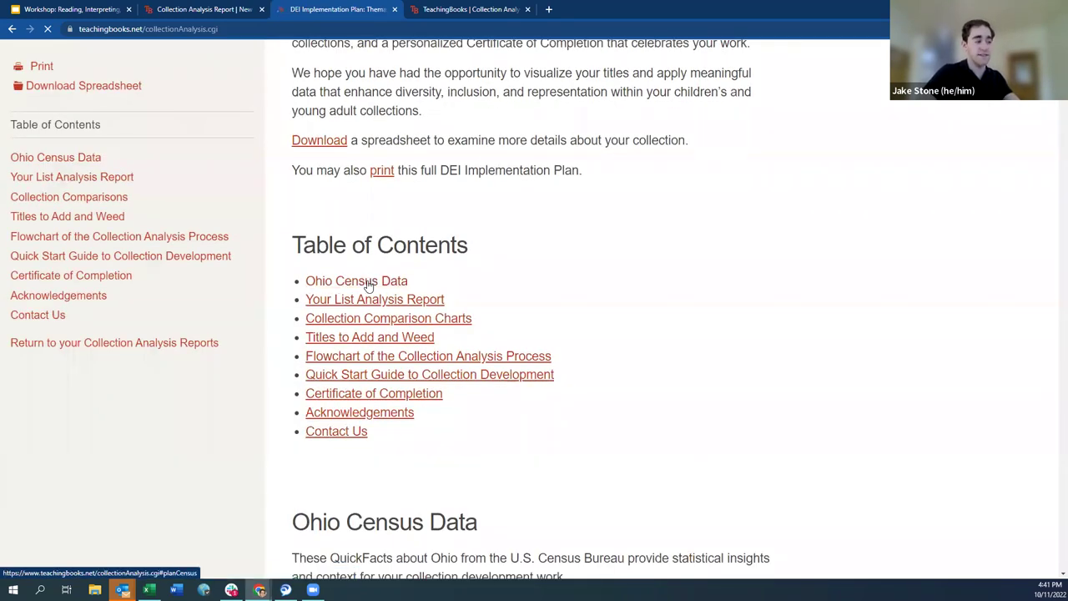
pyautogui.click(369, 283)
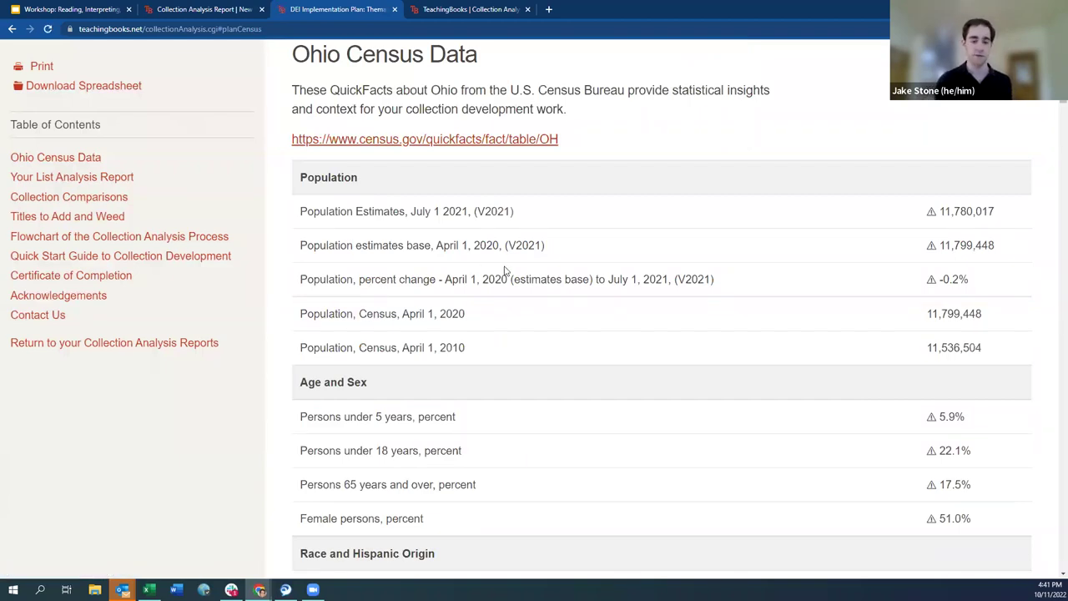
pyautogui.click(119, 177)
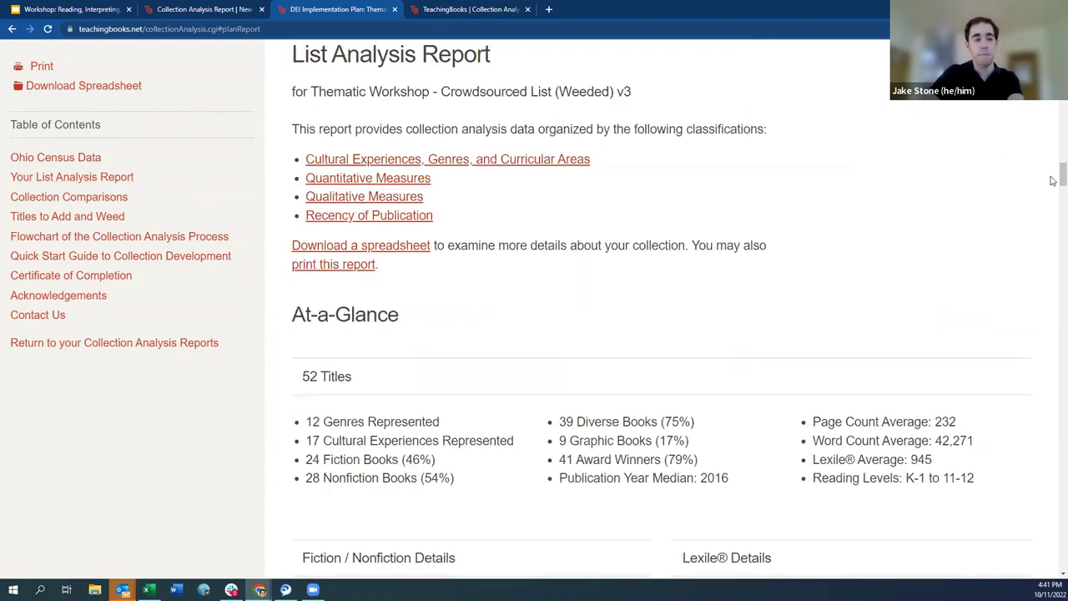
# - Review the plan's Collection Comparison Charts, comparing items analyzed and cultural experiences represented across the three reports
pyautogui.click(75, 199)
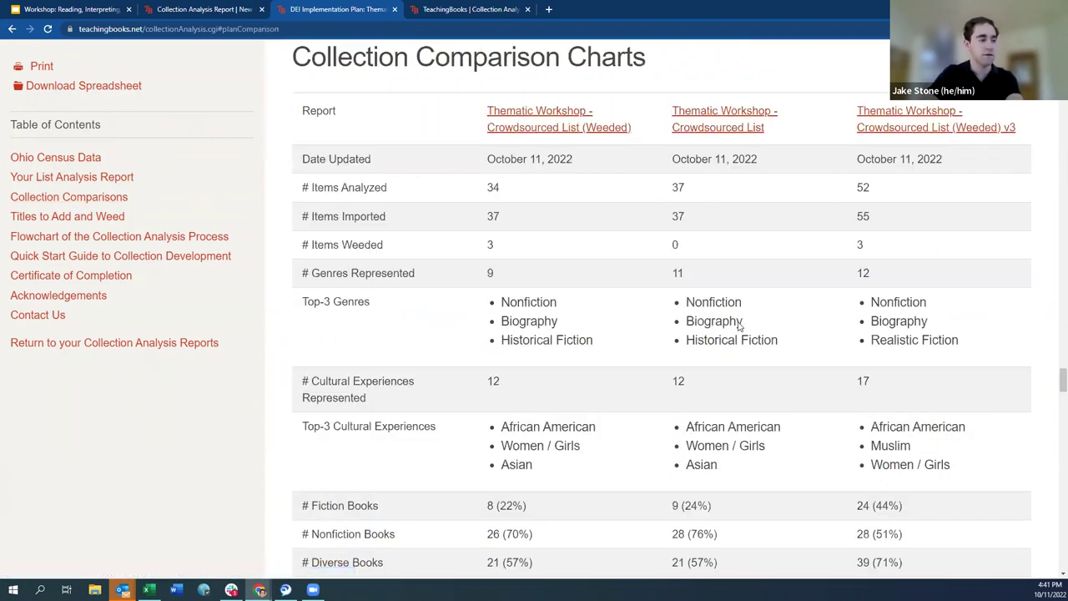
pyautogui.scroll(-1, 634, 236)
pyautogui.scroll(1, 751, 276)
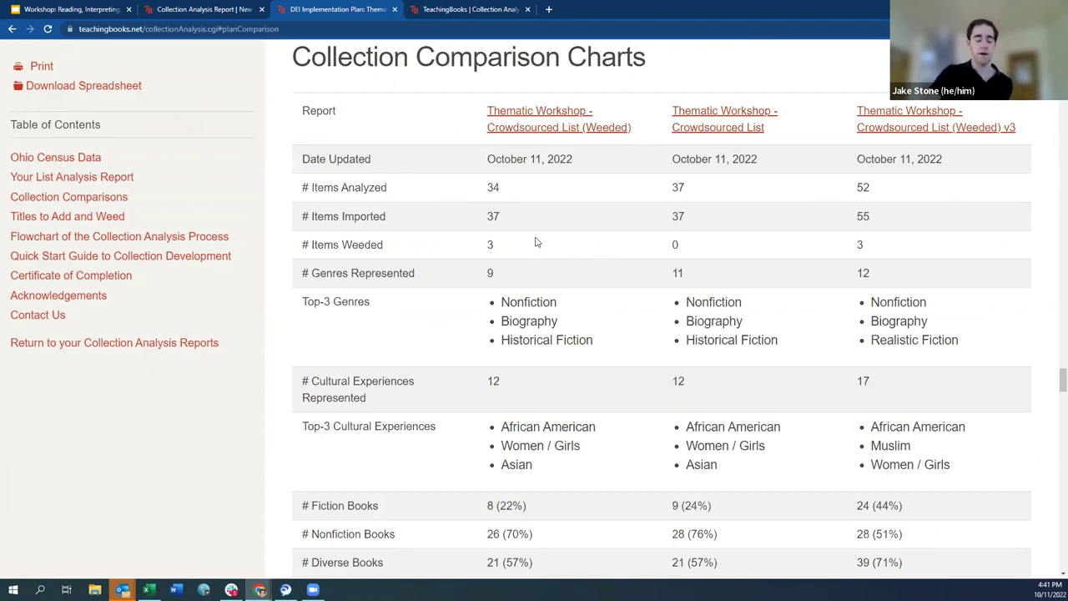
pyautogui.scroll(-1, 729, 178)
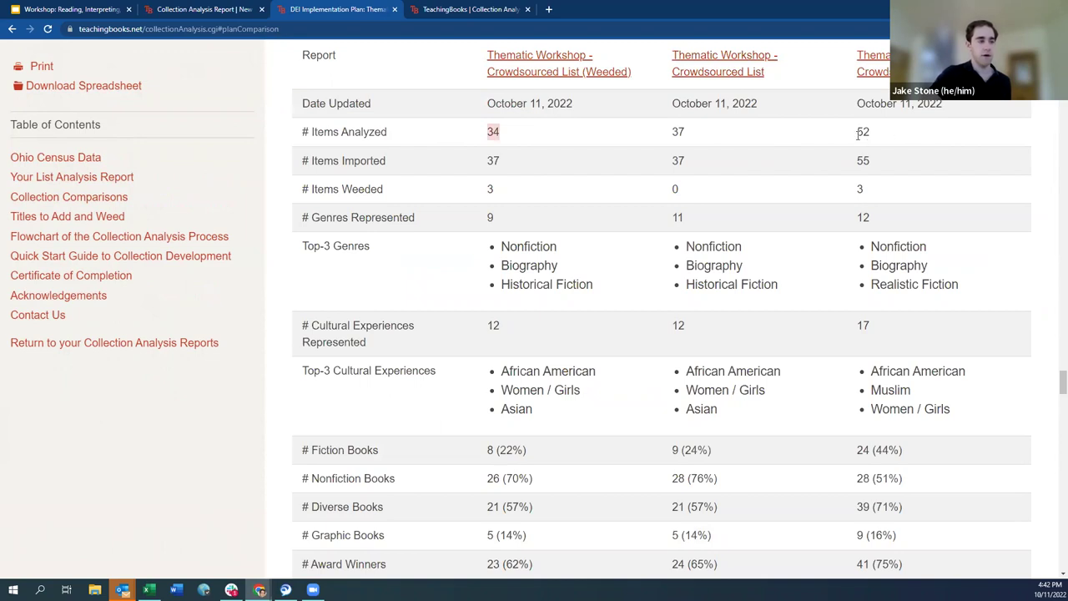
pyautogui.doubleClick(489, 327)
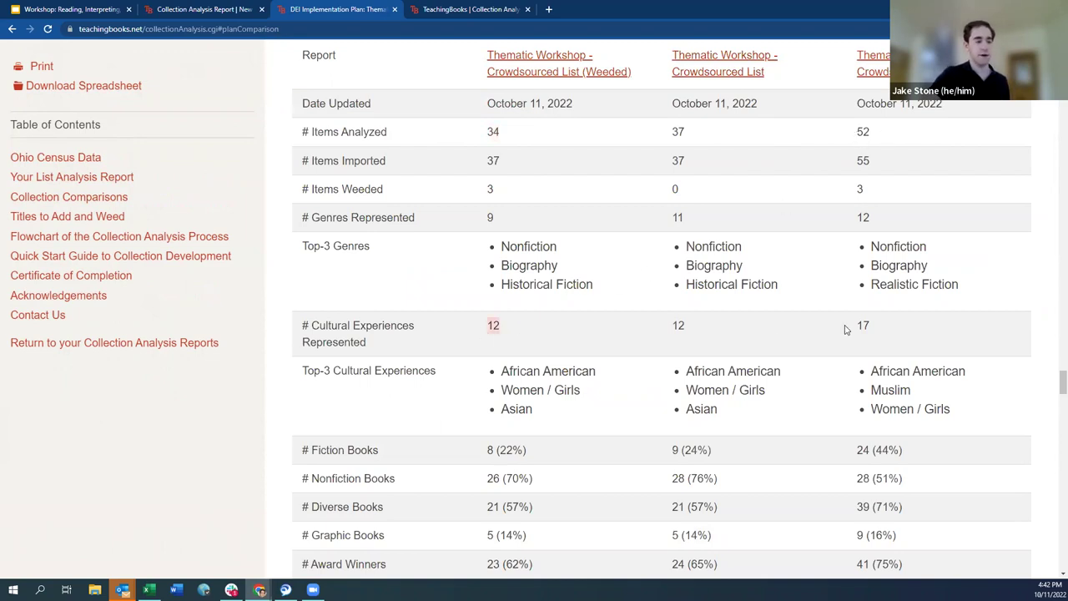
# - Review the Titles to Add and Weed section, including the visual summaries of titles selected to add and to weed
pyautogui.click(87, 218)
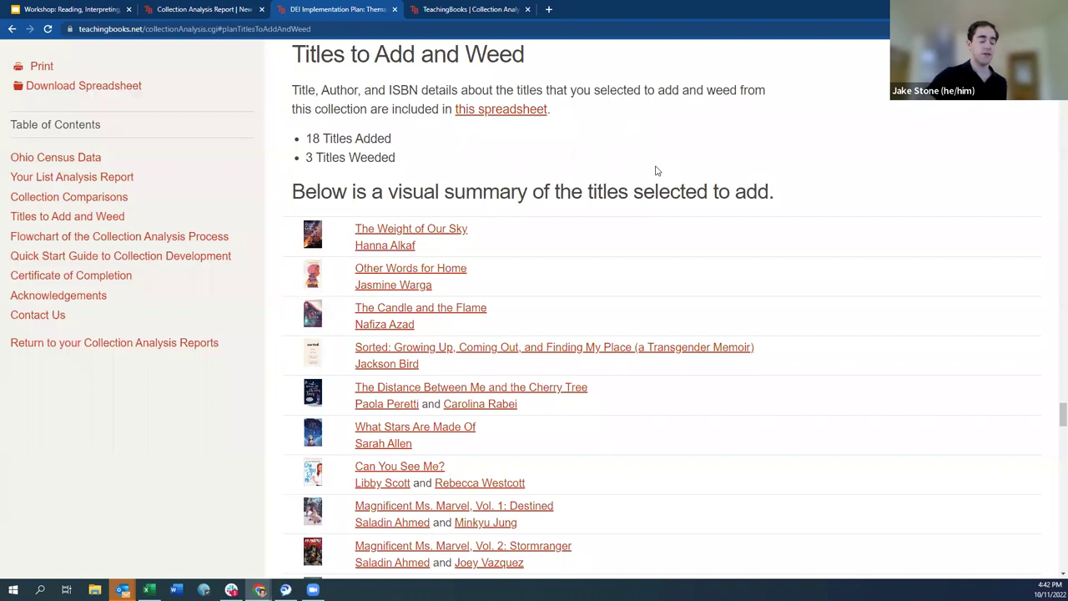
pyautogui.moveTo(808, 198); pyautogui.dragTo(292, 197)
pyautogui.click(477, 202)
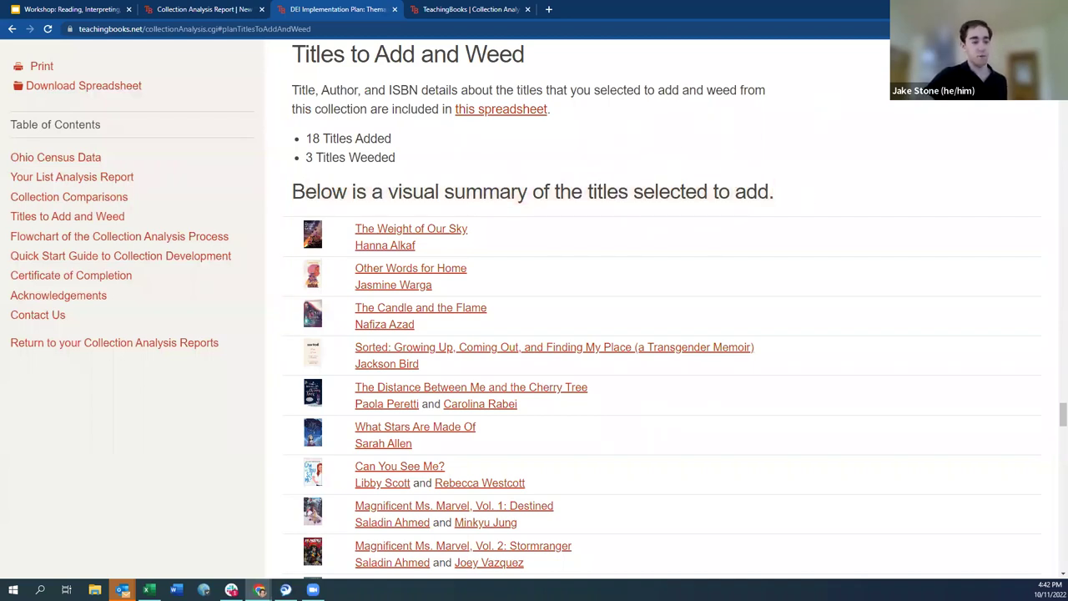
pyautogui.scroll(-3, 1053, 417)
pyautogui.scroll(-5, 1053, 430)
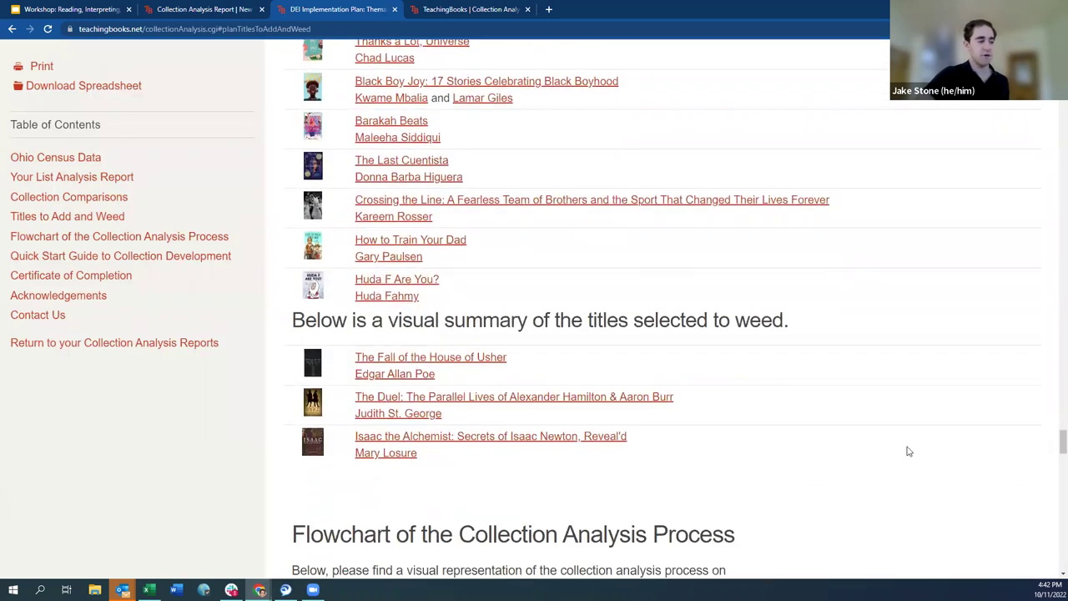
pyautogui.scroll(1, 592, 450)
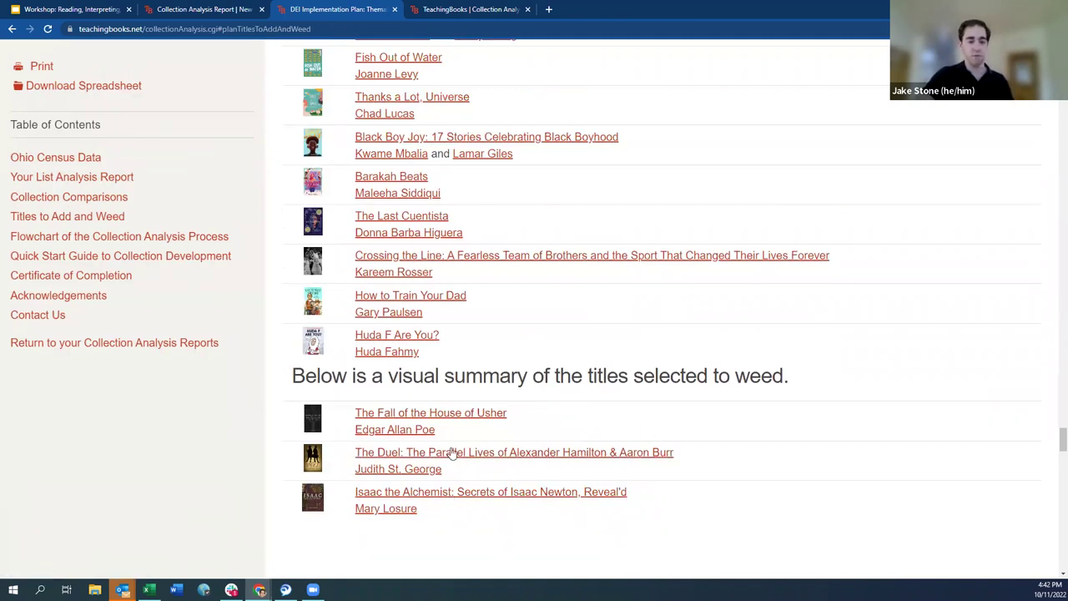
pyautogui.scroll(1, 634, 369)
pyautogui.scroll(3, 901, 225)
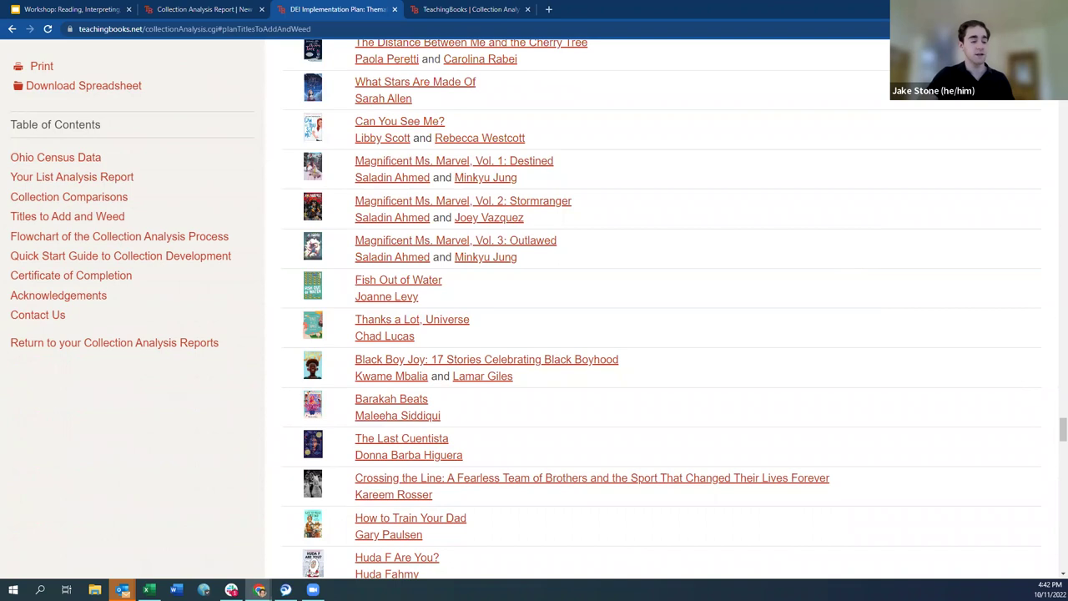
pyautogui.scroll(-1, 1053, 436)
# - Look through the collection analysis flowchart, Quick Start Guide and remaining sections of the plan, and return to its beginning
pyautogui.moveTo(1053, 436); pyautogui.dragTo(1053, 465)
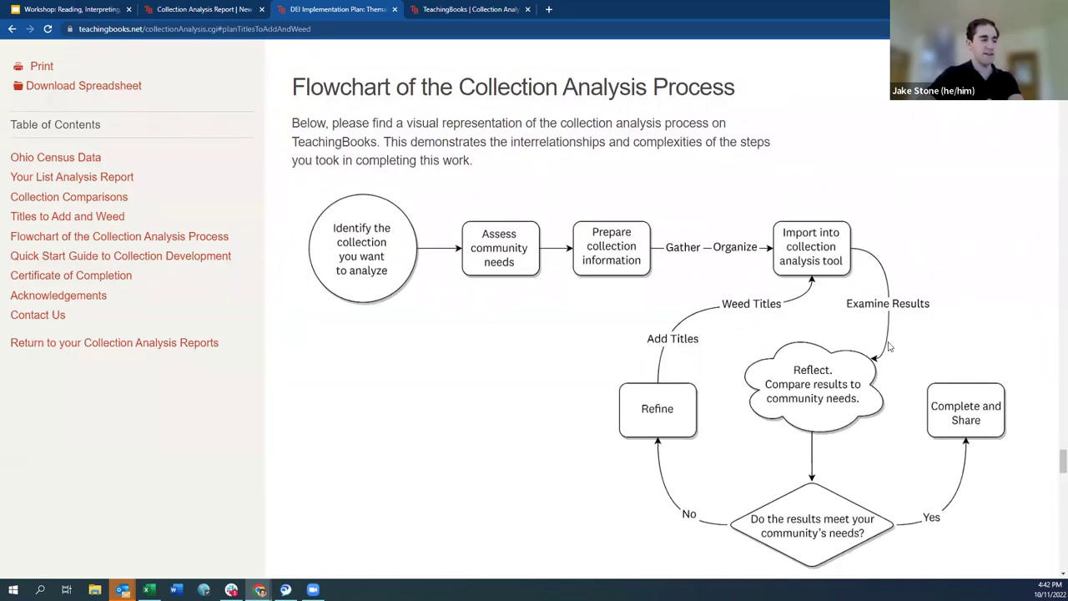
pyautogui.scroll(-1, 1041, 450)
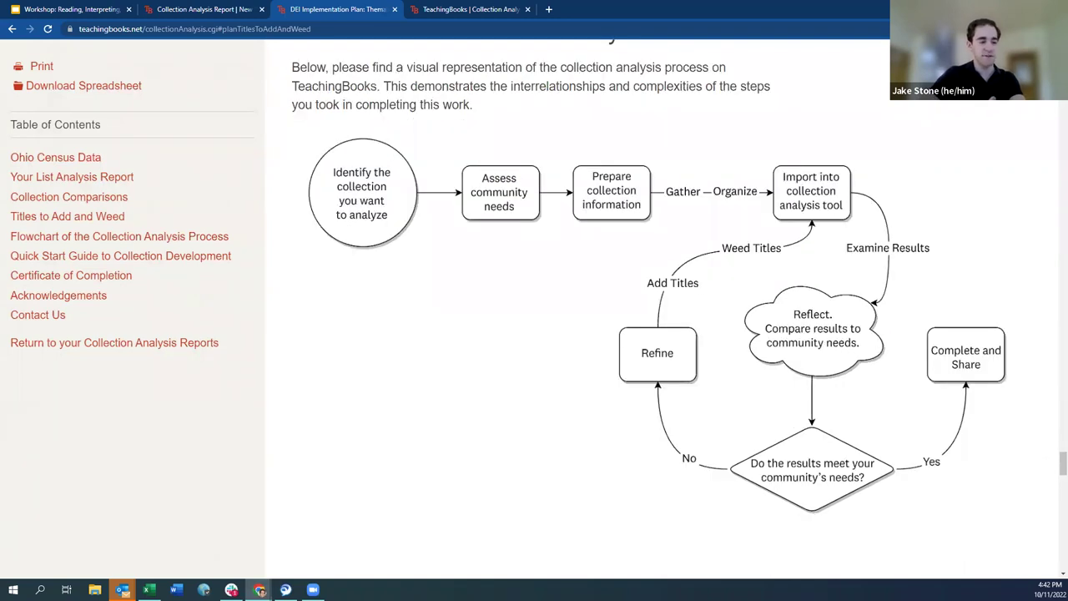
pyautogui.scroll(-7, 1054, 469)
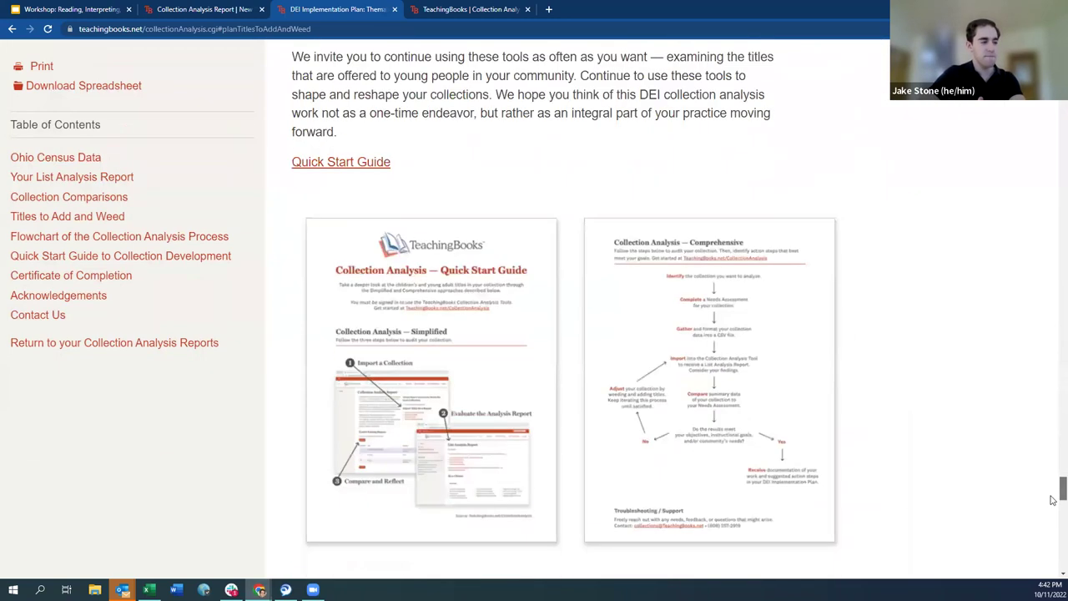
pyautogui.scroll(-7, 1052, 497)
pyautogui.scroll(-4, 1052, 518)
pyautogui.scroll(-2, 1047, 532)
pyautogui.scroll(20, 1045, 537)
pyautogui.scroll(20, 1029, 215)
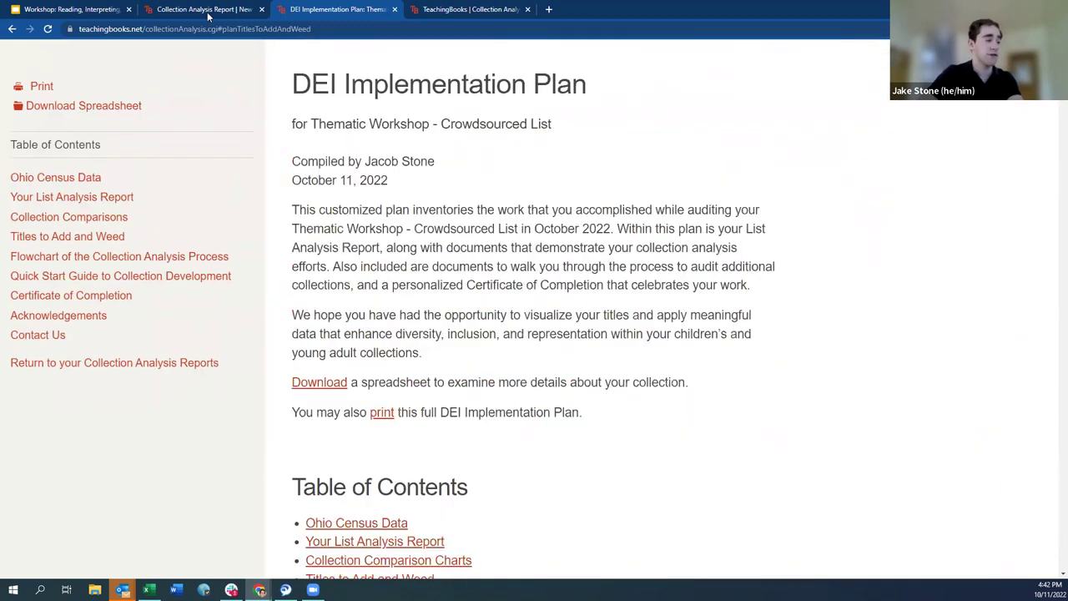
# - Open the "Thematic Workshop - Crowdsourced List (Weeded) v3" report in a new browser tab from the existing reports list
pyautogui.click(207, 10)
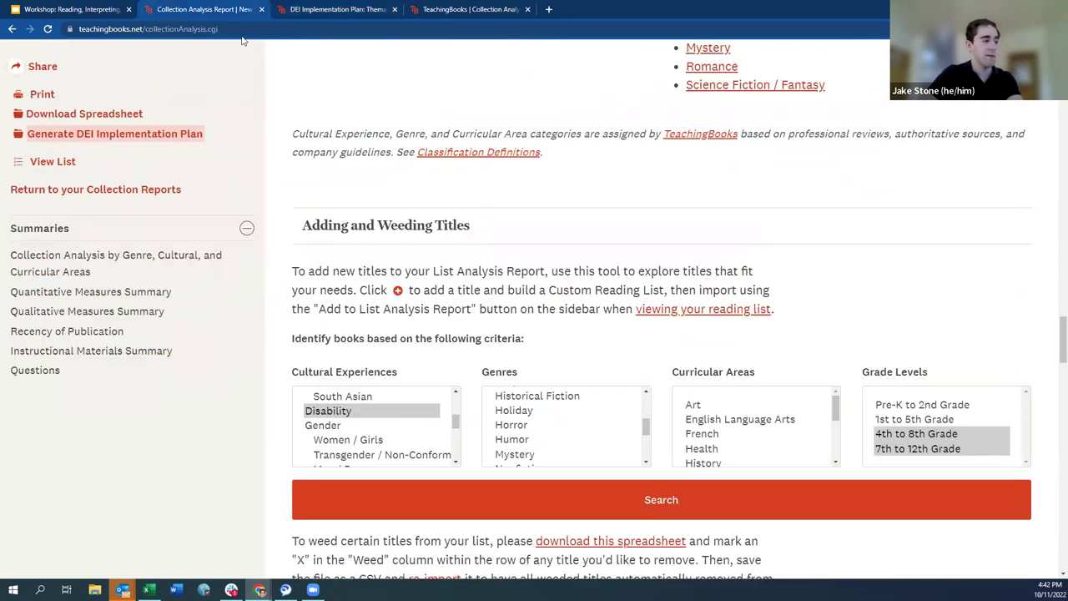
pyautogui.click(472, 10)
pyautogui.scroll(1, 428, 172)
pyautogui.rightClick(432, 224)
pyautogui.click(467, 231)
pyautogui.click(584, 8)
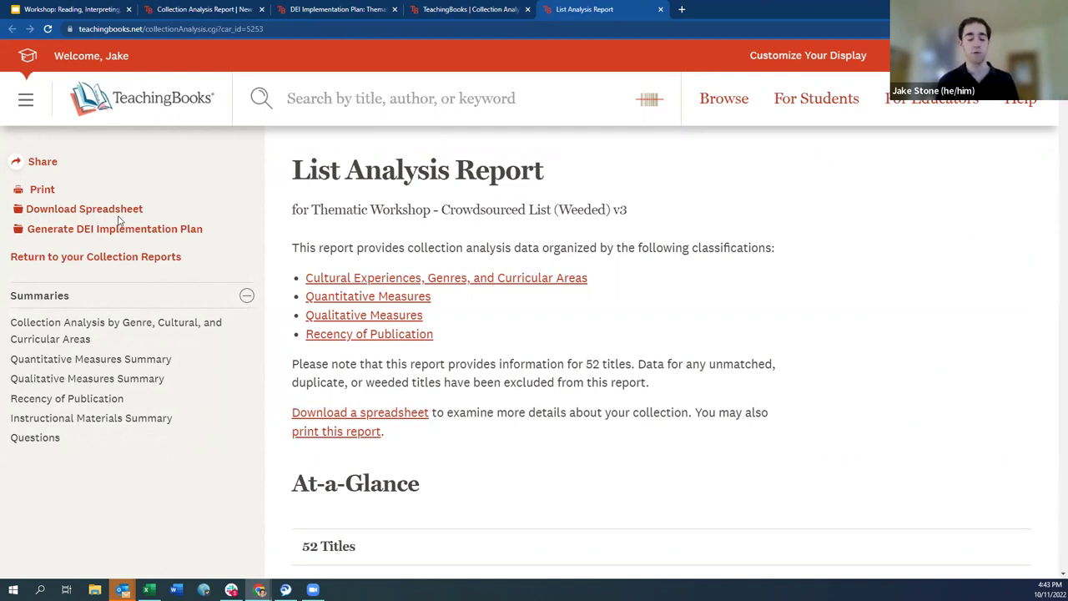
# - Copy the shareable URL of the v3 List Analysis Report to the clipboard and close the sharing dialog
pyautogui.click(40, 160)
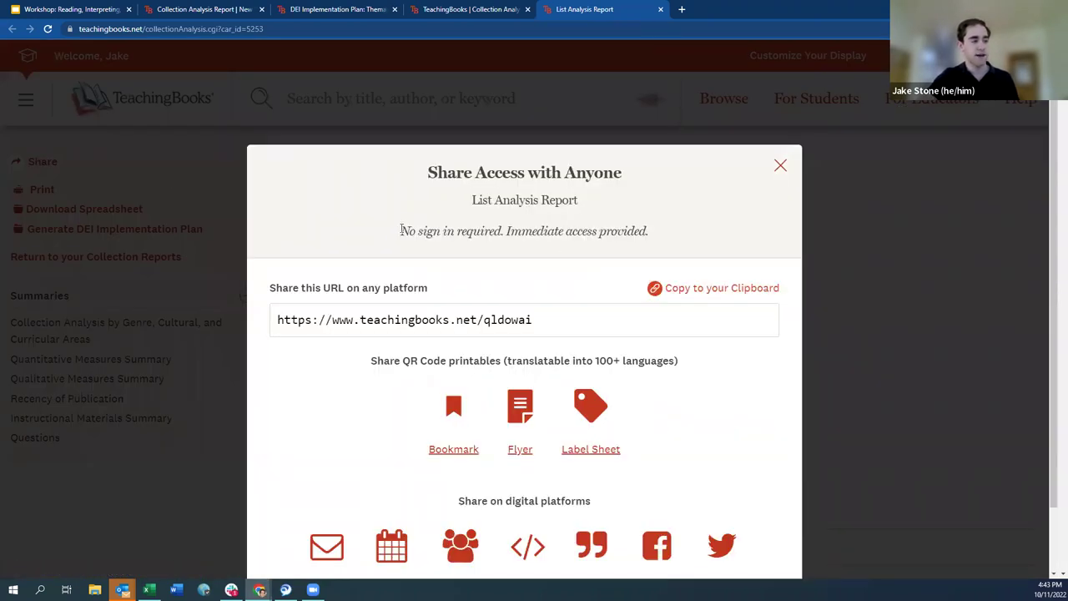
pyautogui.moveTo(426, 177); pyautogui.dragTo(636, 191)
pyautogui.click(604, 192)
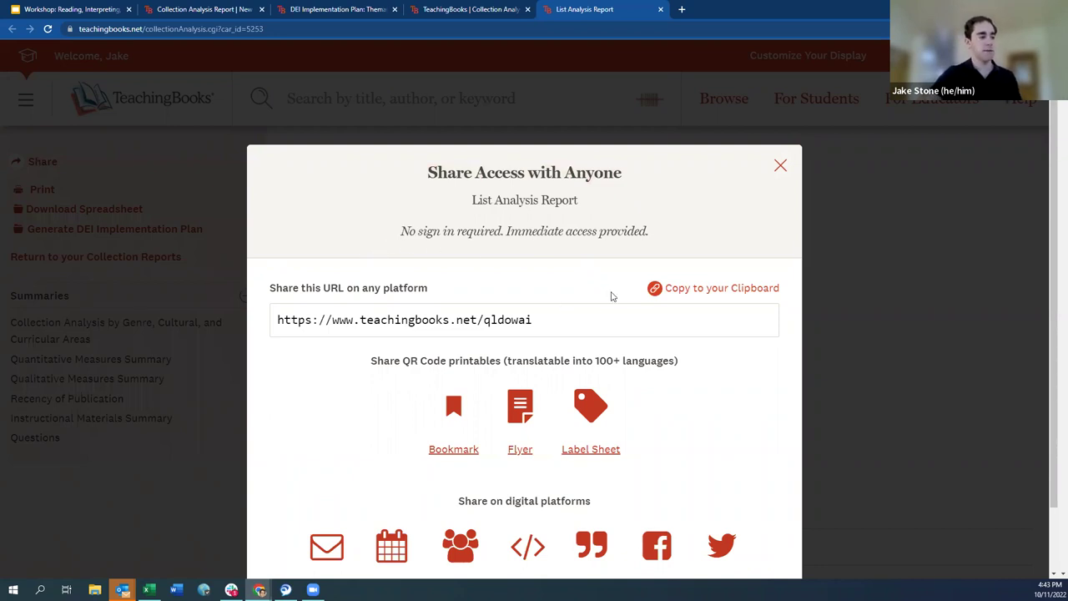
pyautogui.click(699, 289)
pyautogui.click(780, 165)
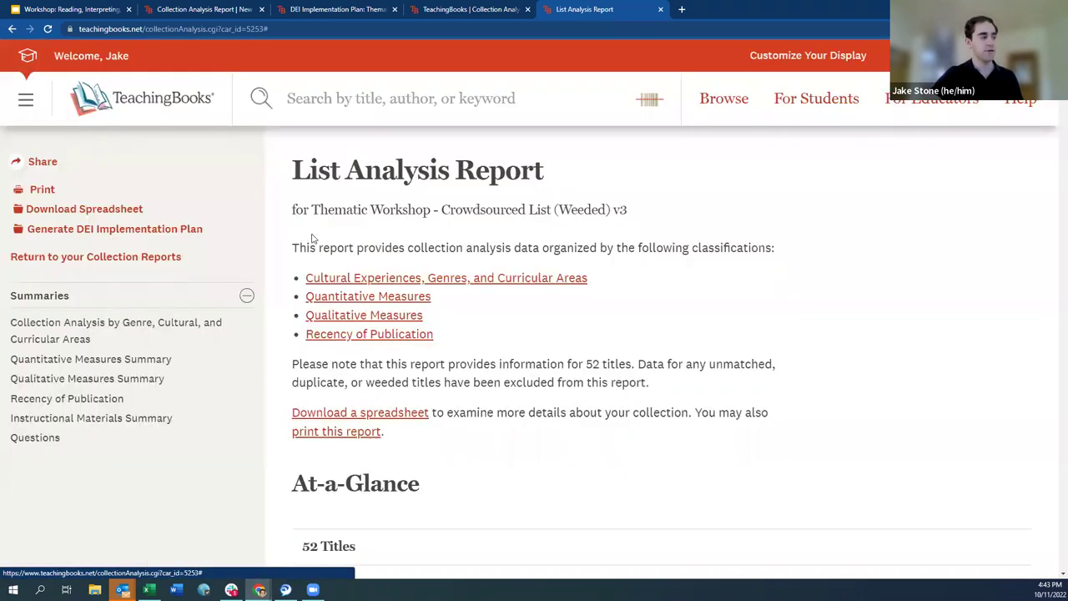
# - Return to the Collection Analysis Reports page and look over the existing reports with their delete and edit options
pyautogui.click(75, 228)
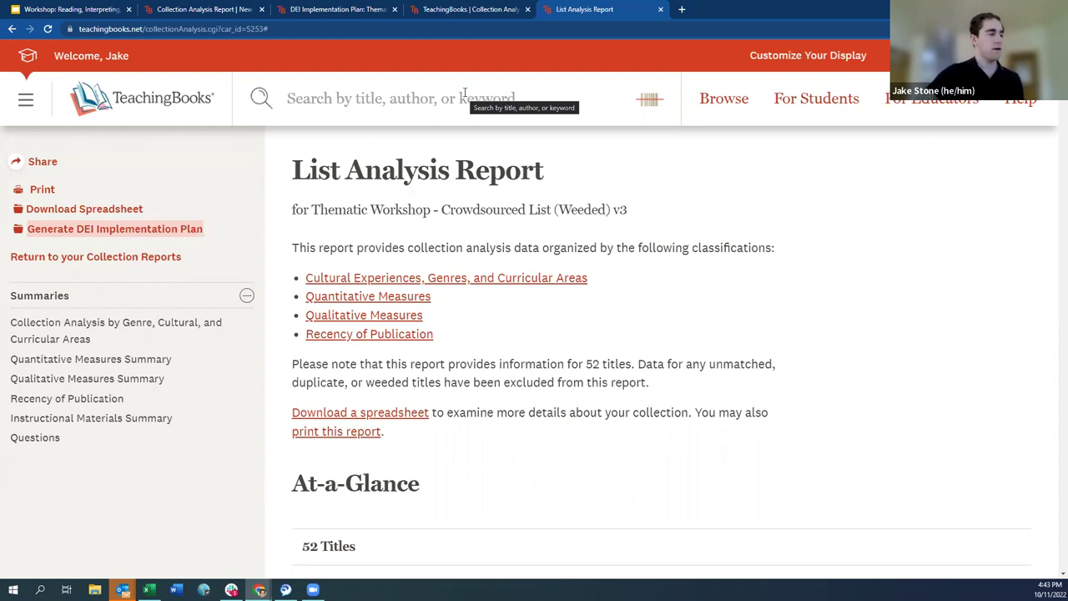
pyautogui.click(167, 260)
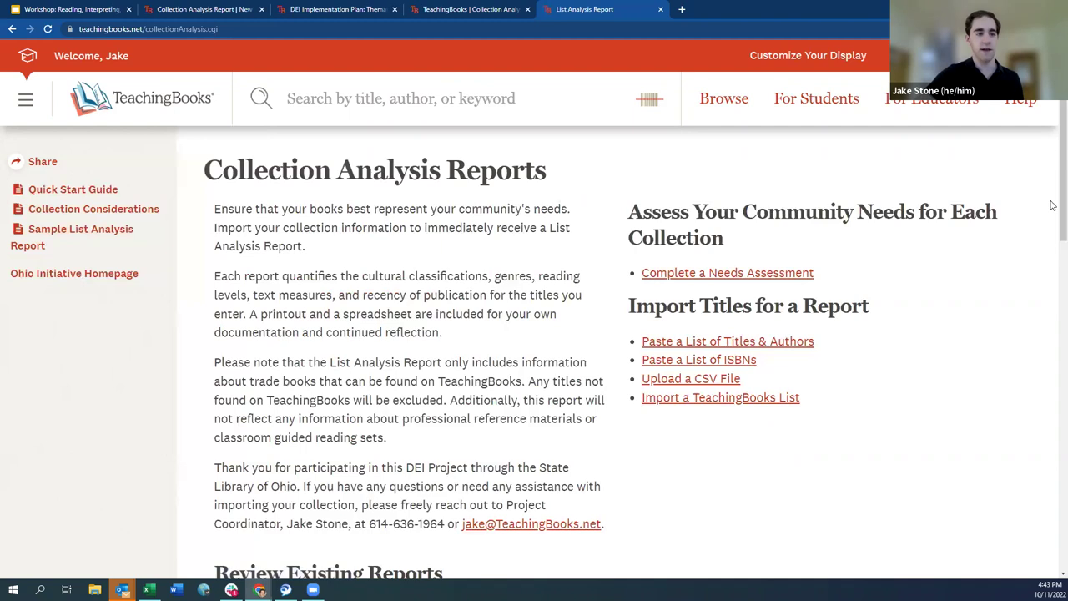
pyautogui.scroll(-4, 1049, 250)
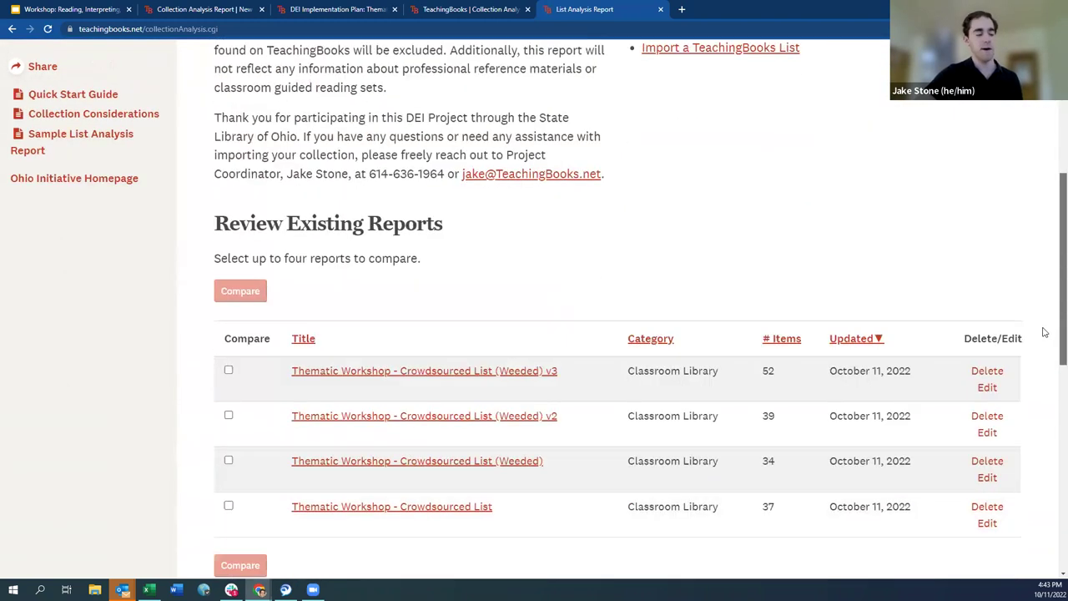
pyautogui.scroll(-1, 1046, 322)
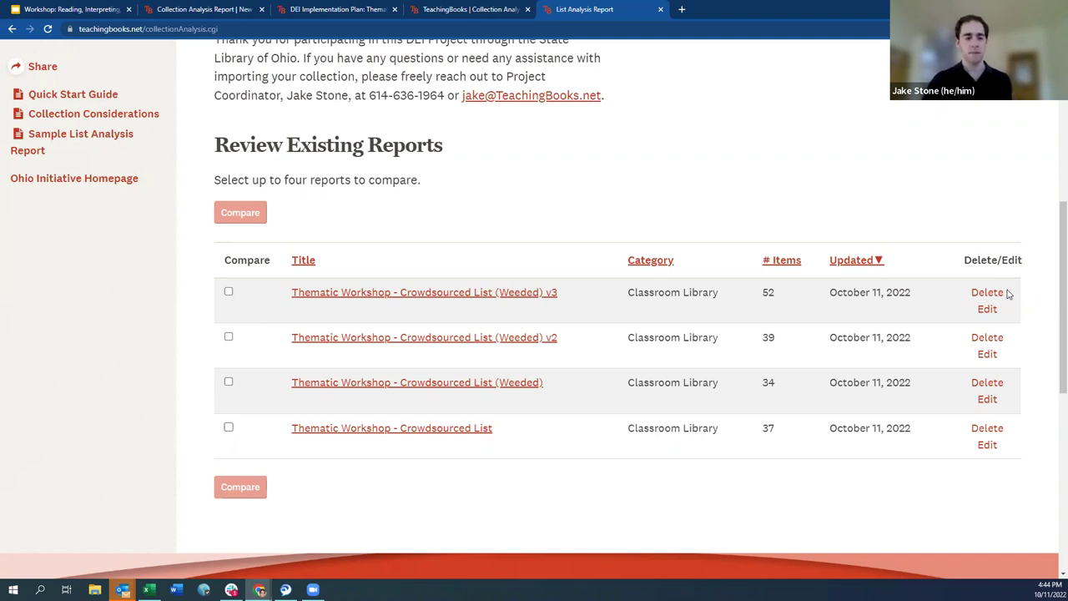
pyautogui.scroll(5, 615, 230)
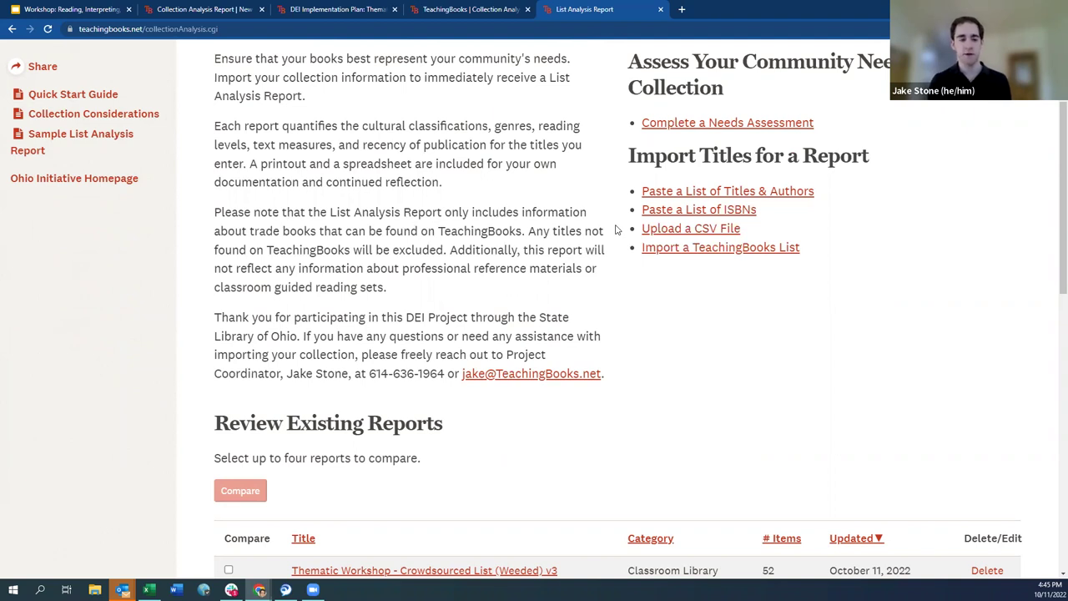
# - Check the instructions in the Paste a List of ISBNs and Upload a CSV File import forms, closing each
pyautogui.click(697, 213)
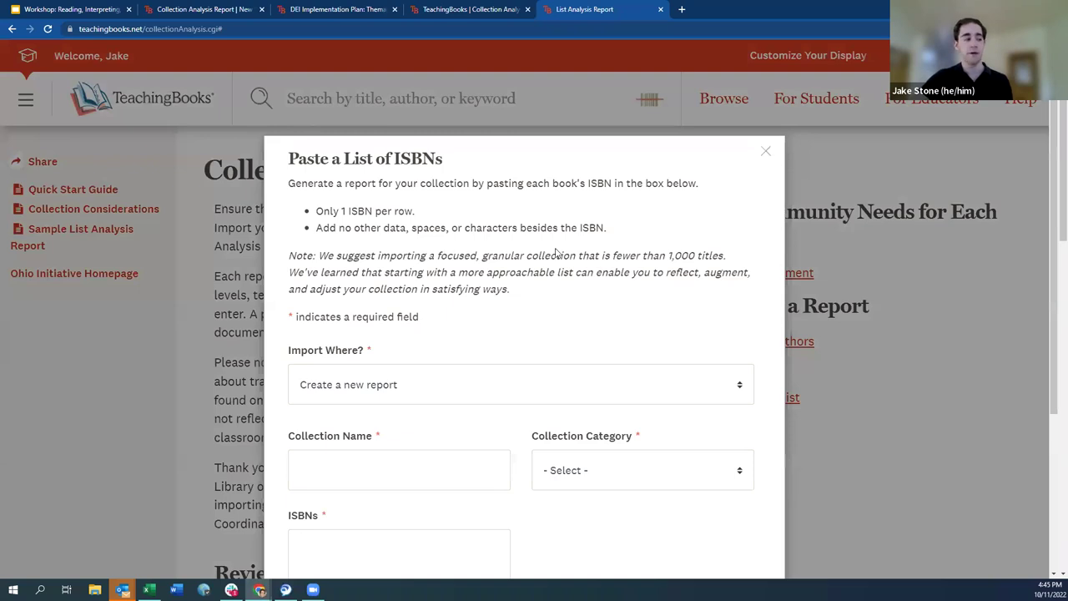
pyautogui.click(764, 153)
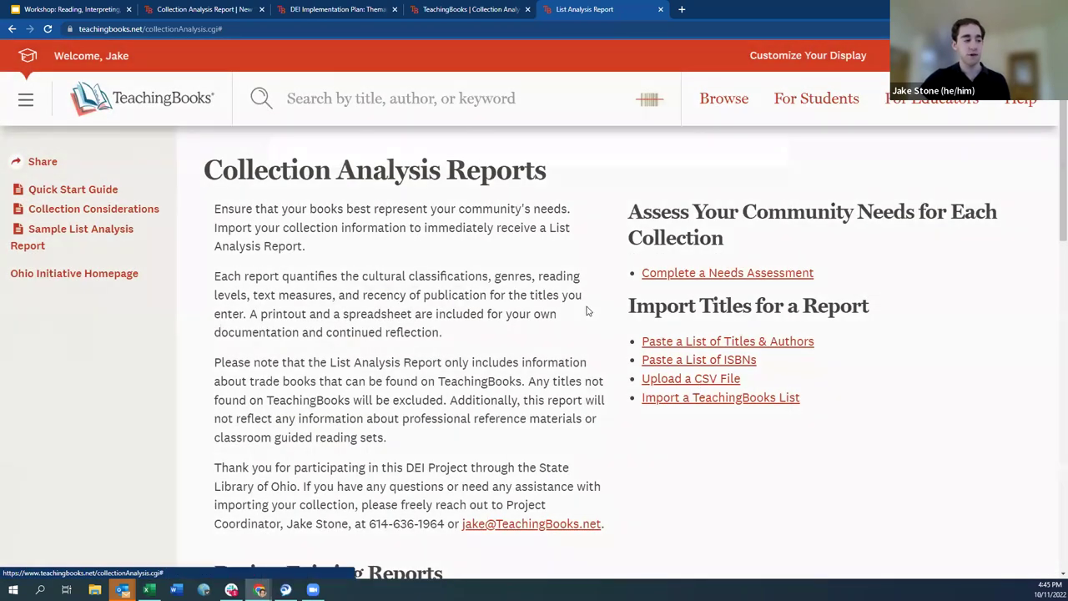
pyautogui.click(691, 378)
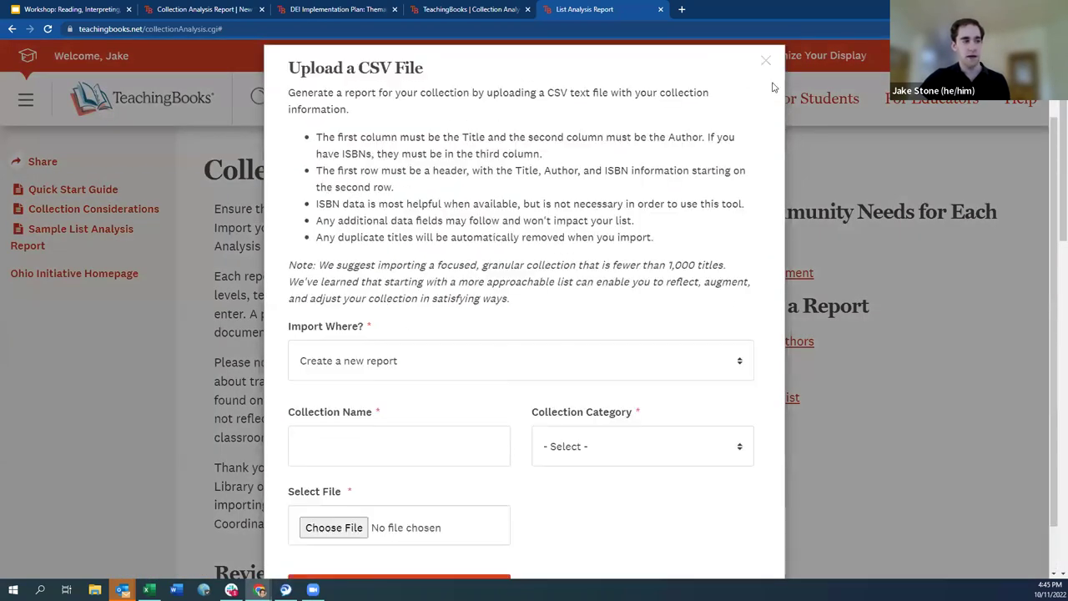
pyautogui.click(765, 61)
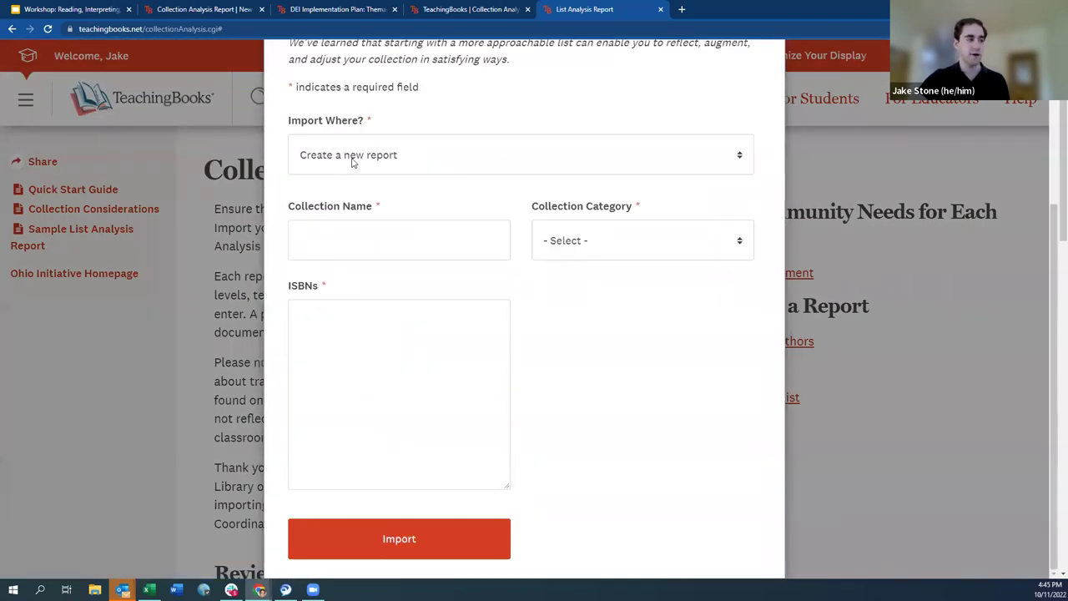
# - Choose "Thematic Workshop - Crowdsourced List" as the destination in the ISBN import form, and close the form without importing
pyautogui.click(353, 158)
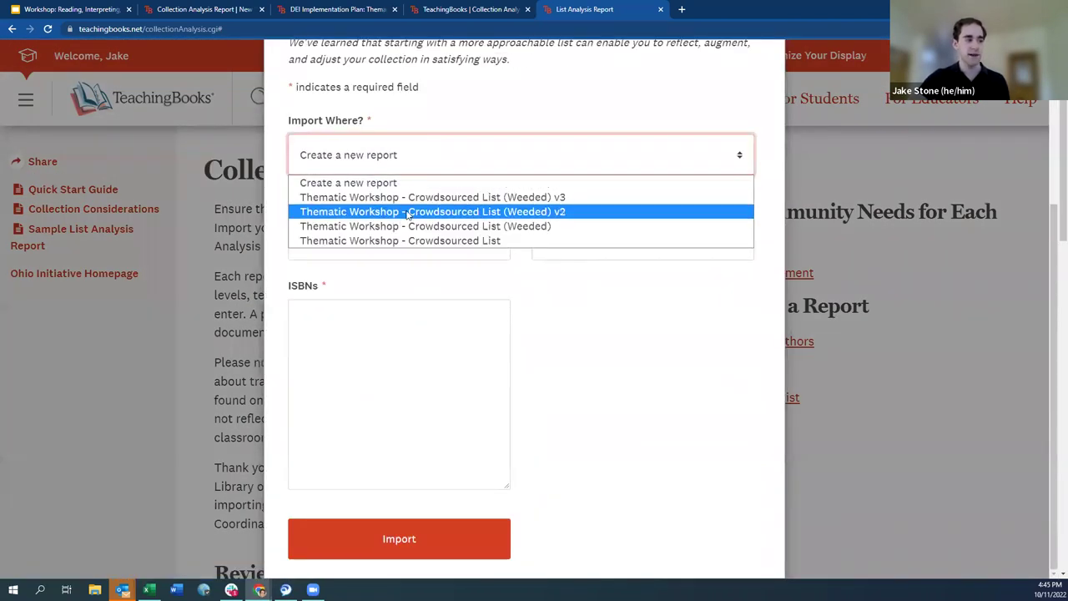
pyautogui.click(401, 240)
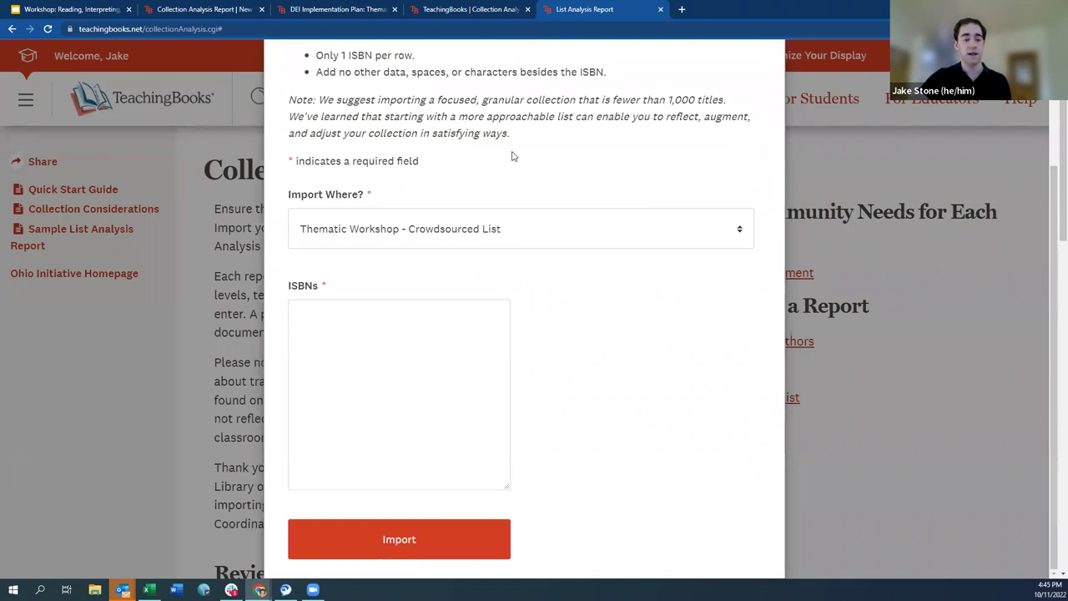
pyautogui.click(349, 373)
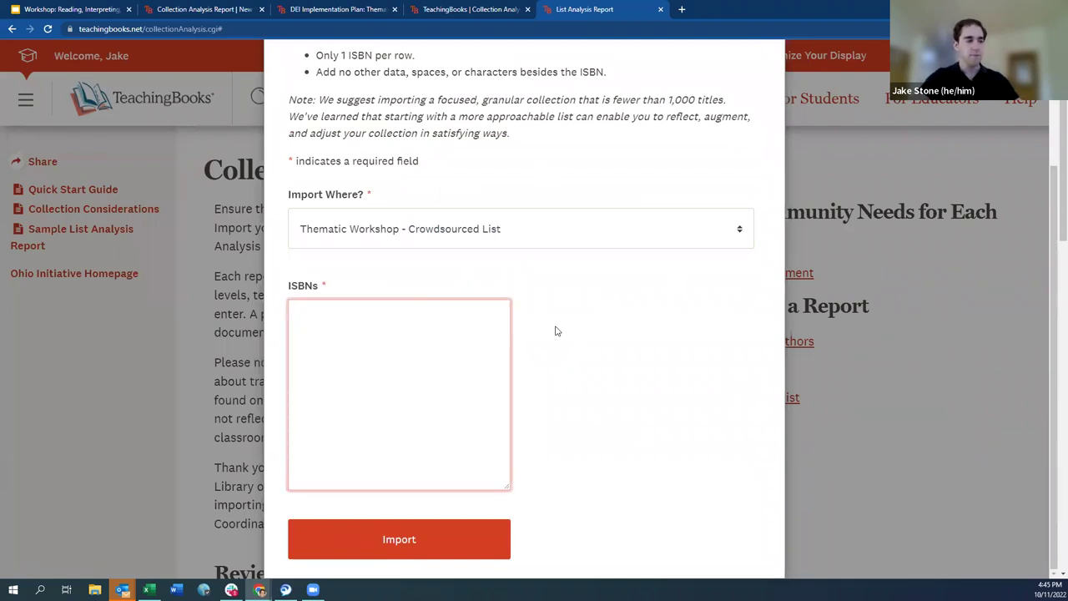
pyautogui.scroll(2, 553, 329)
pyautogui.click(768, 110)
pyautogui.press('Escape')
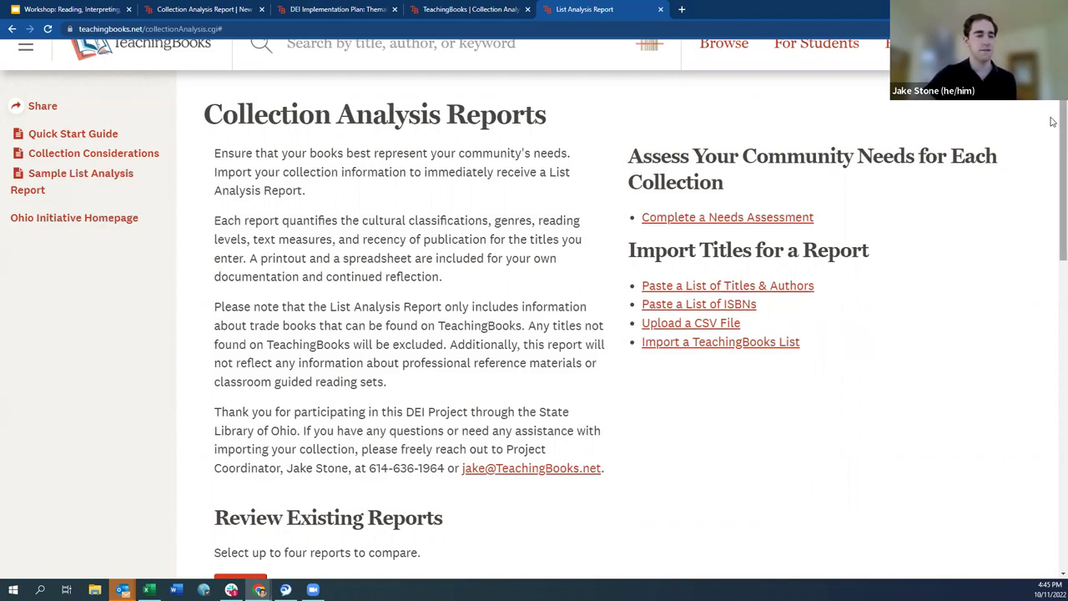
# - Look over the existing reports list once more and switch to the workshop presentation in Google Slides
pyautogui.scroll(-2, 1049, 133)
pyautogui.scroll(-5, 1049, 172)
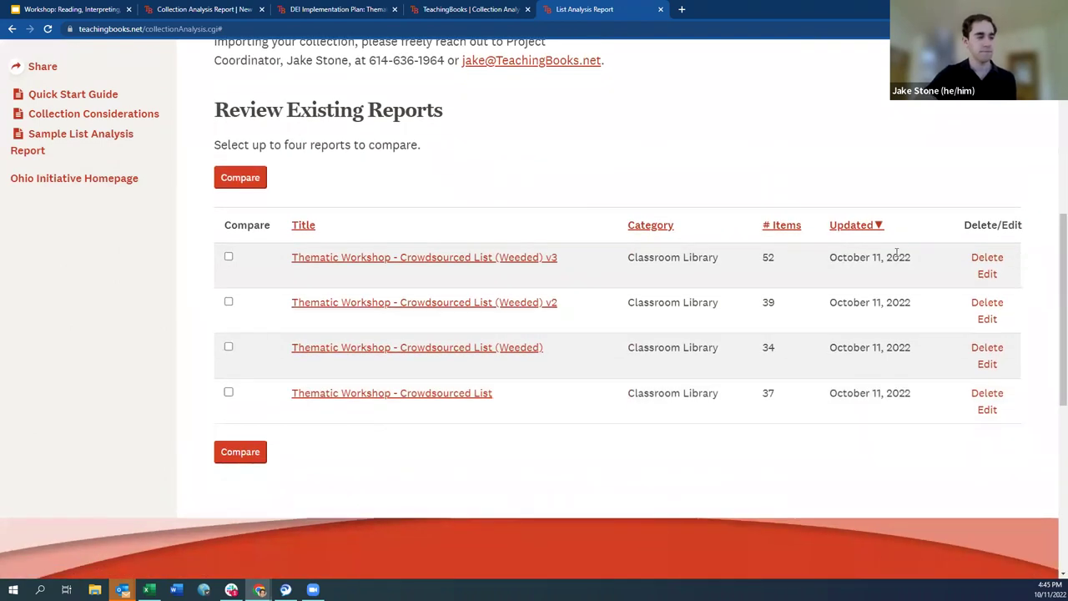
pyautogui.scroll(4, 904, 254)
pyautogui.scroll(3, 906, 253)
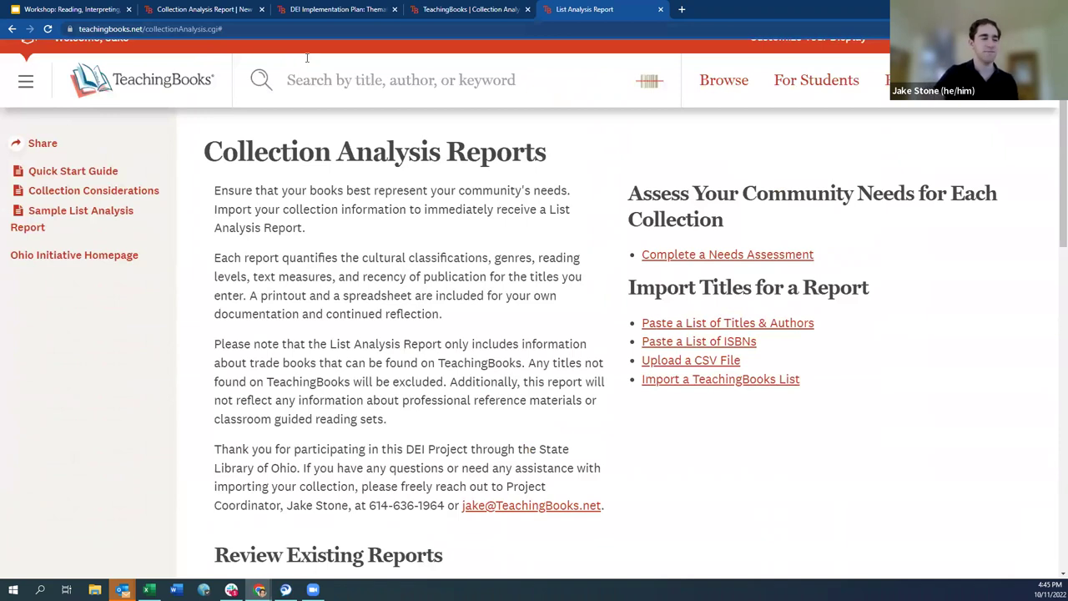
pyautogui.click(54, 8)
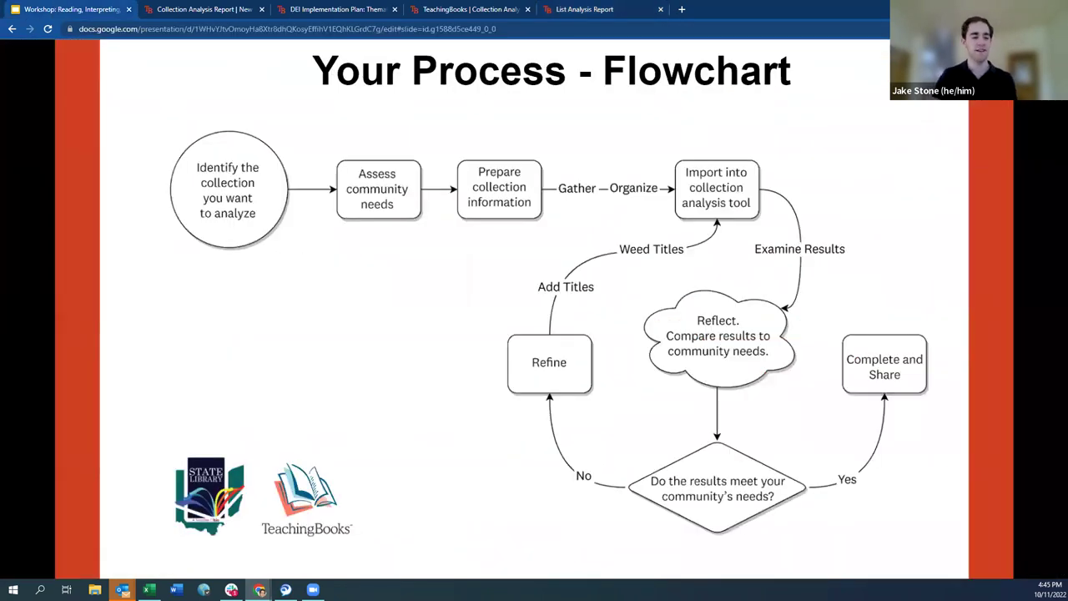